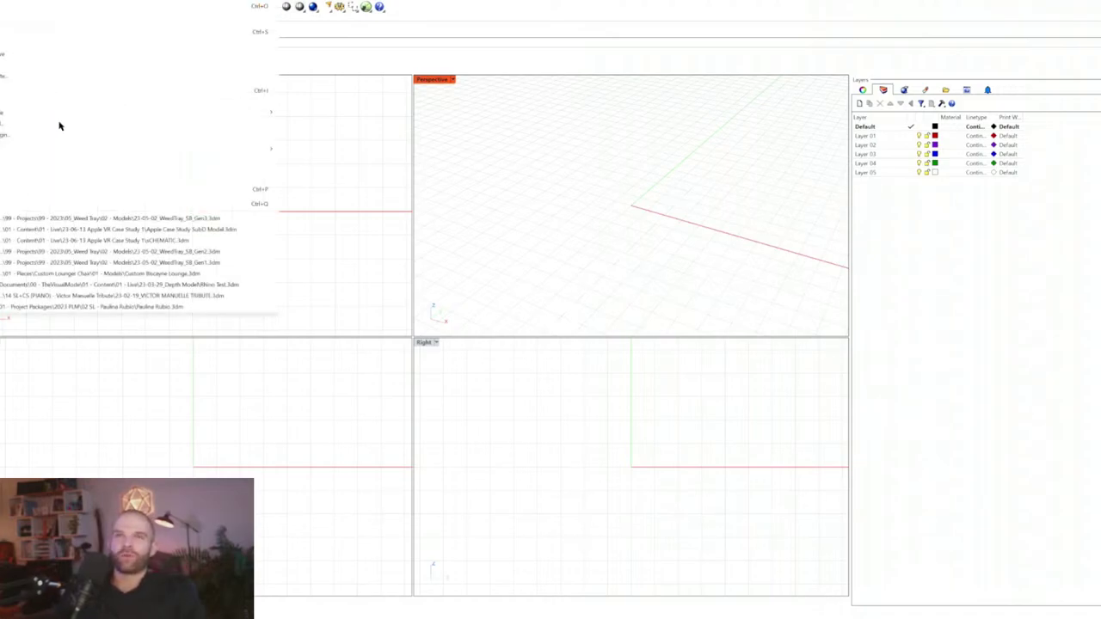
- Open the recent WeedTray Gen3 model, discarding the untitled file's changes and continuing past the missing image files
click(204, 220)
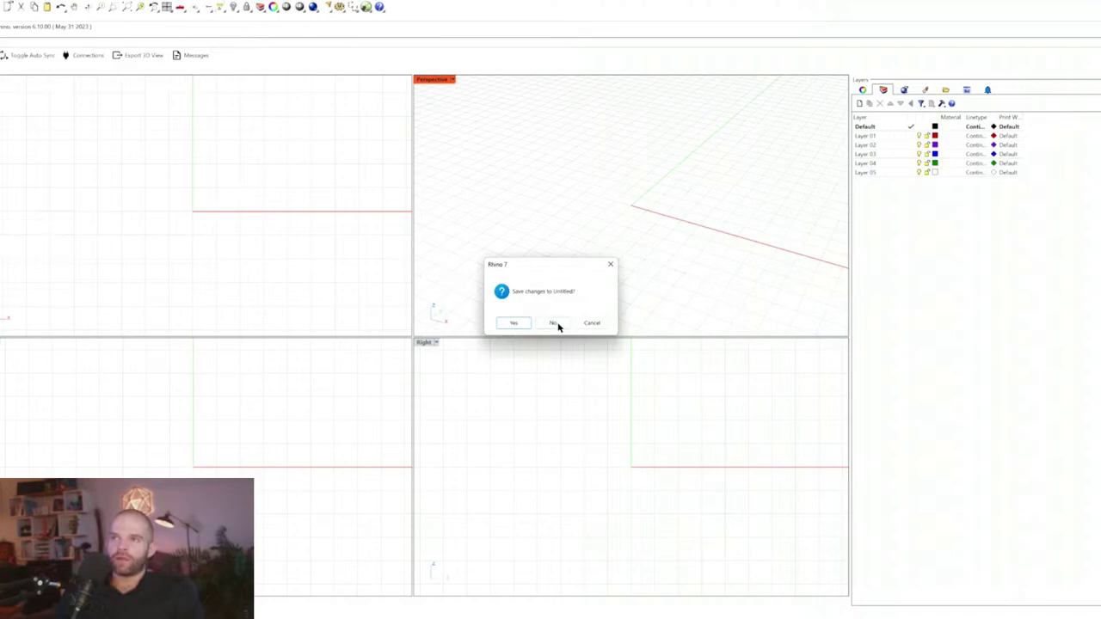
click(553, 324)
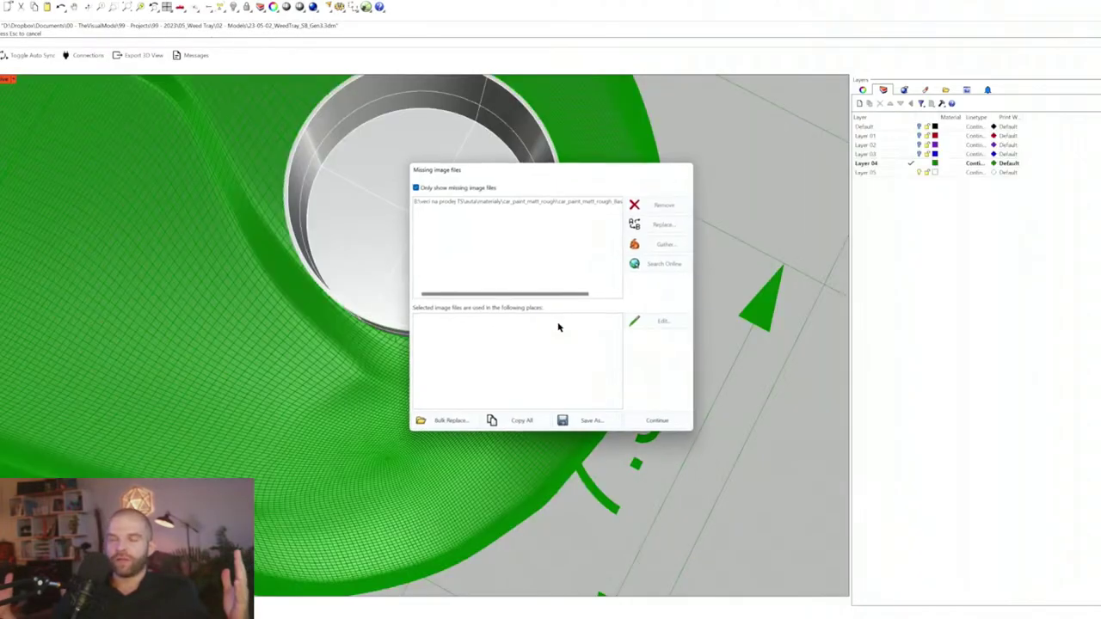
click(659, 420)
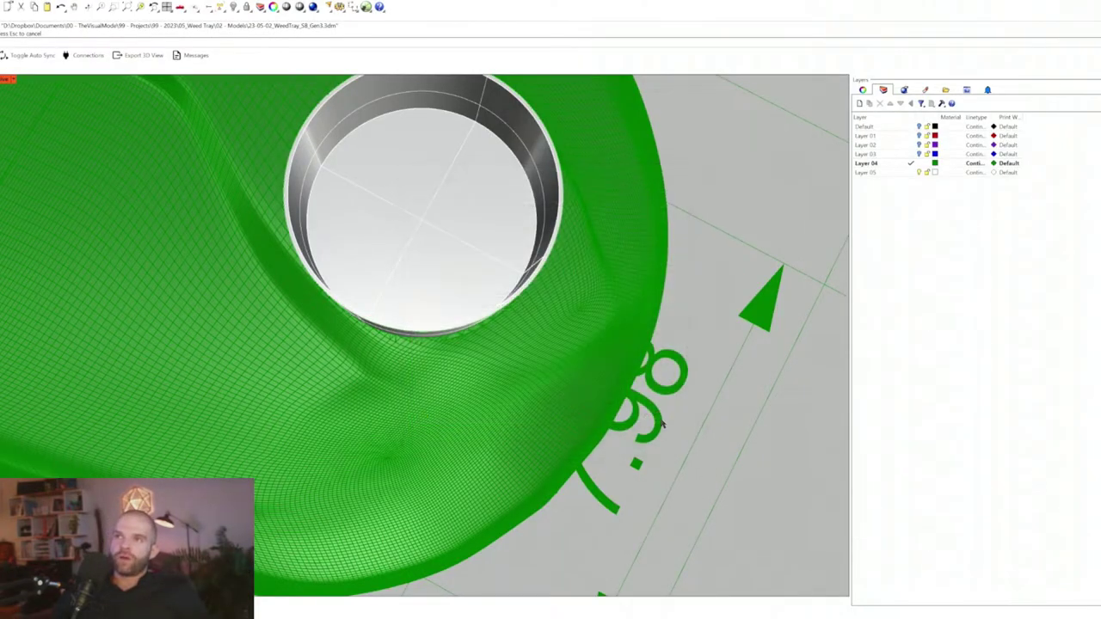
scroll(663, 423, down, 5)
right_drag(480, 367, 418, 340)
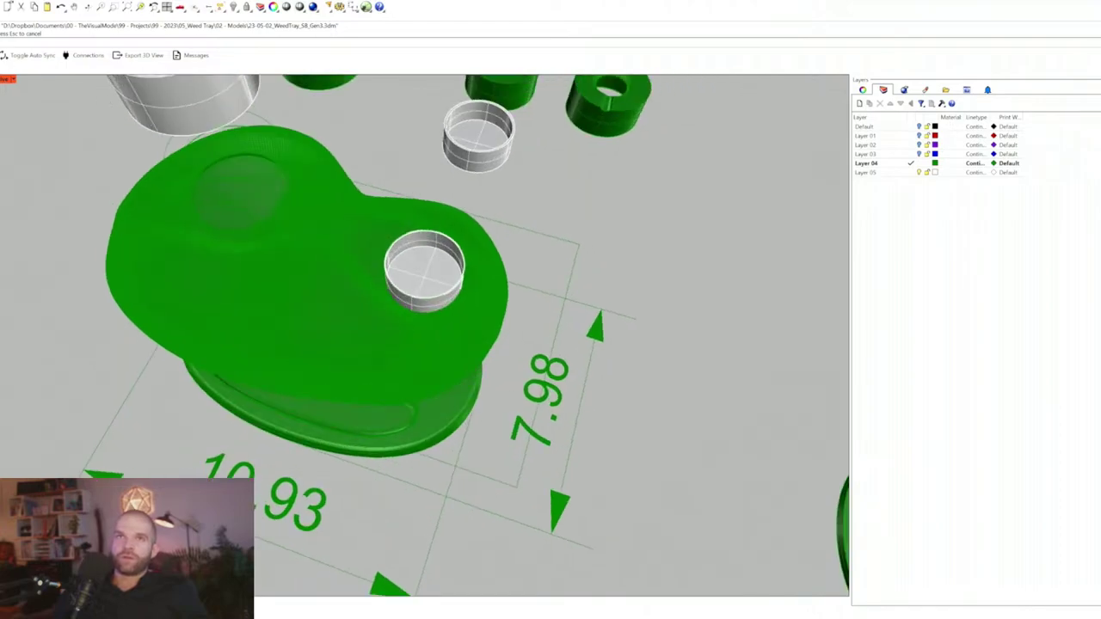
- Open the recent file "Apple Case Study SubD Model.3dm"
key(alt+f)
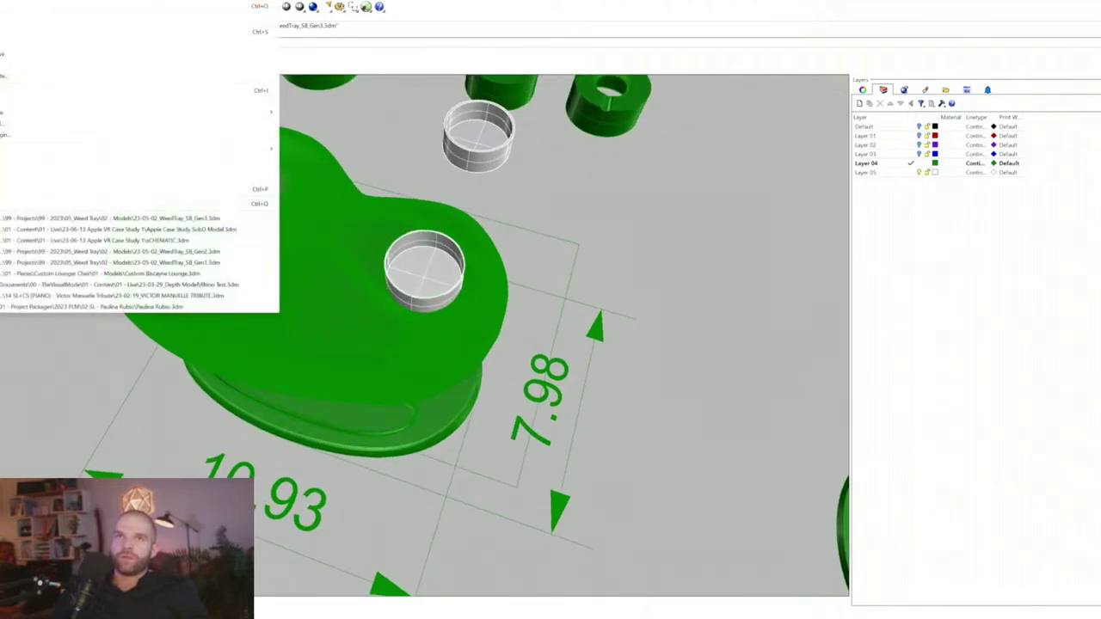
click(201, 229)
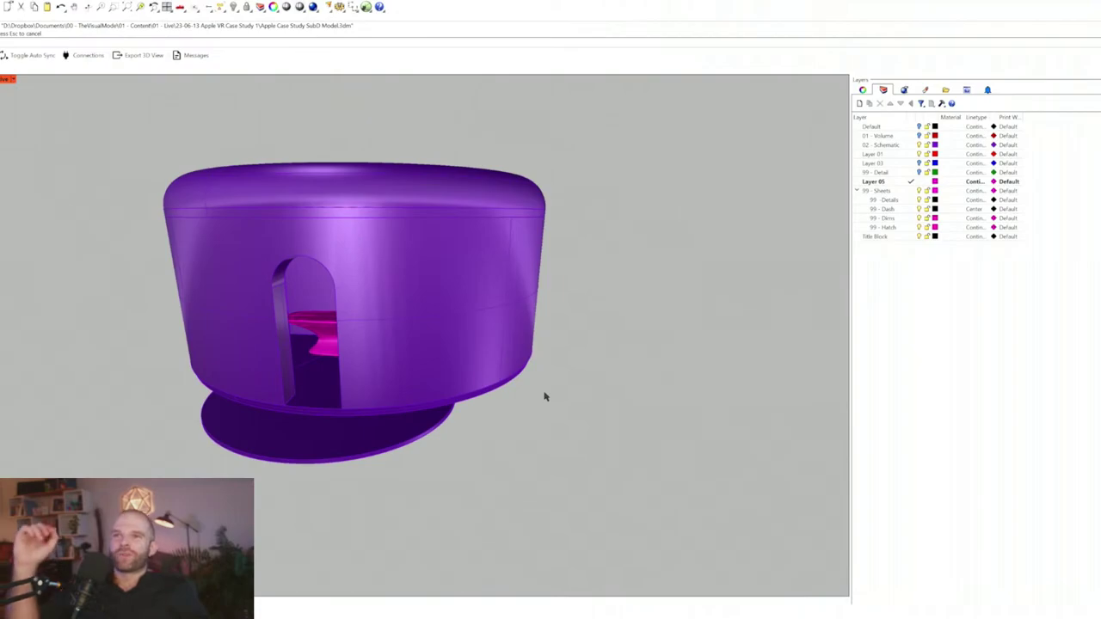
- Examine the round building from several sides, including its arched doorway and overhanging roof
scroll(515, 381, down, 4)
right_drag(475, 377, 548, 364)
scroll(400, 300, up, 5)
right_drag(400, 301, 438, 337)
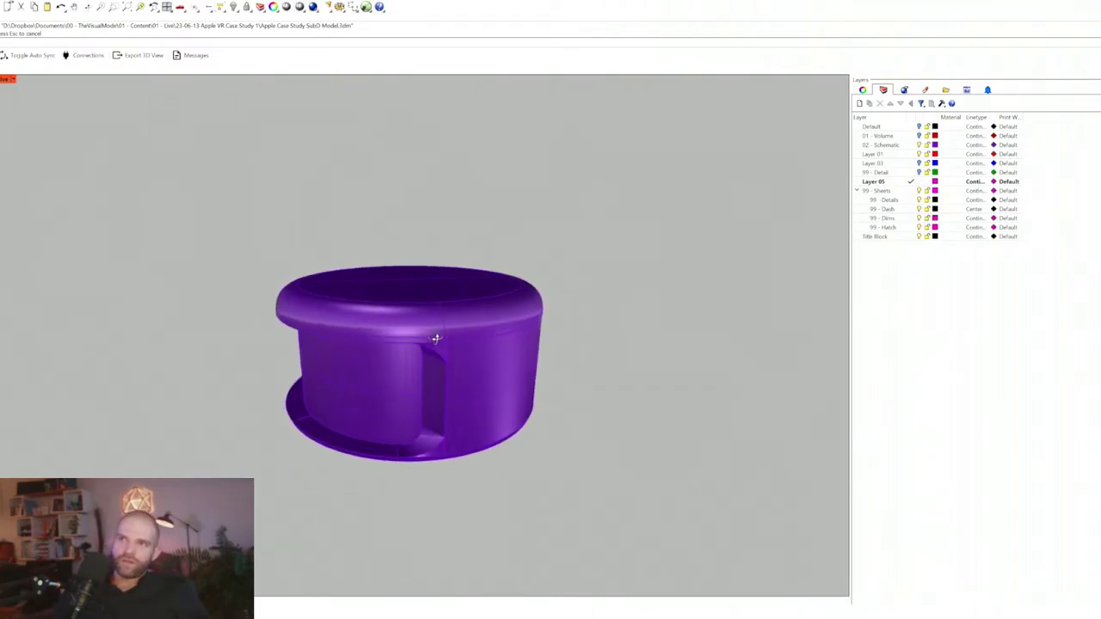
scroll(430, 371, up, 2)
scroll(421, 400, up, 2)
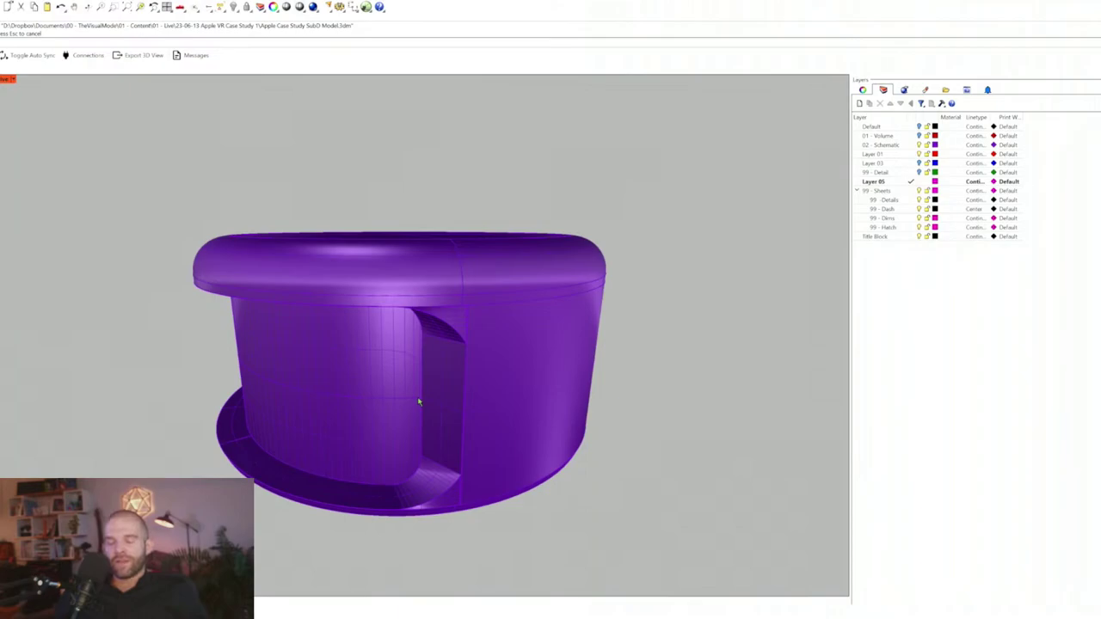
right_drag(453, 412, 303, 369)
scroll(332, 368, down, 5)
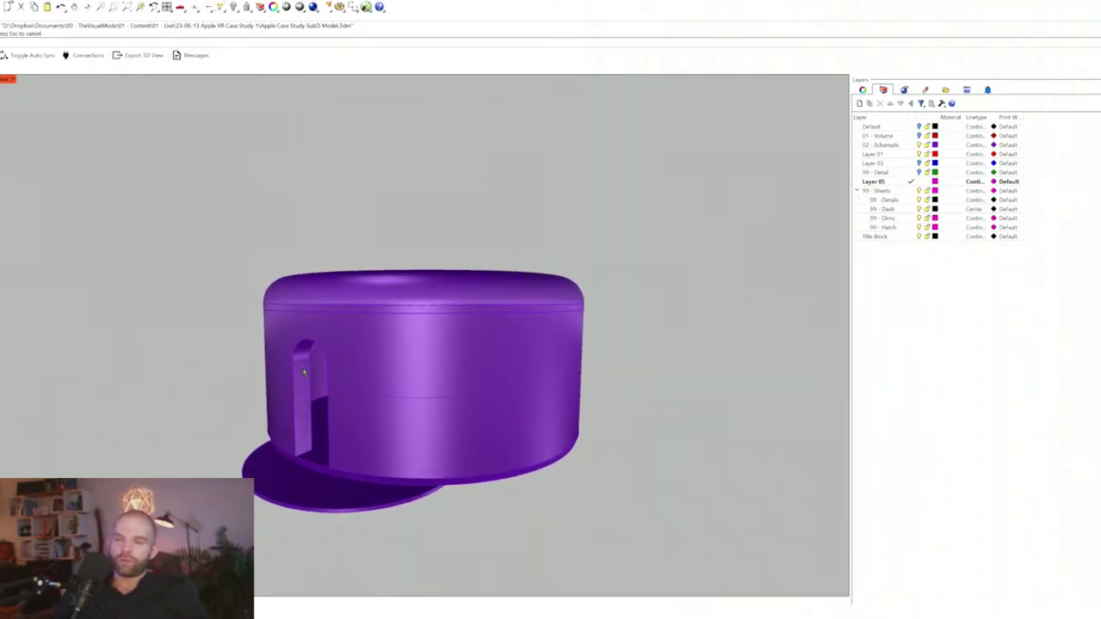
right_drag(278, 424, 455, 424)
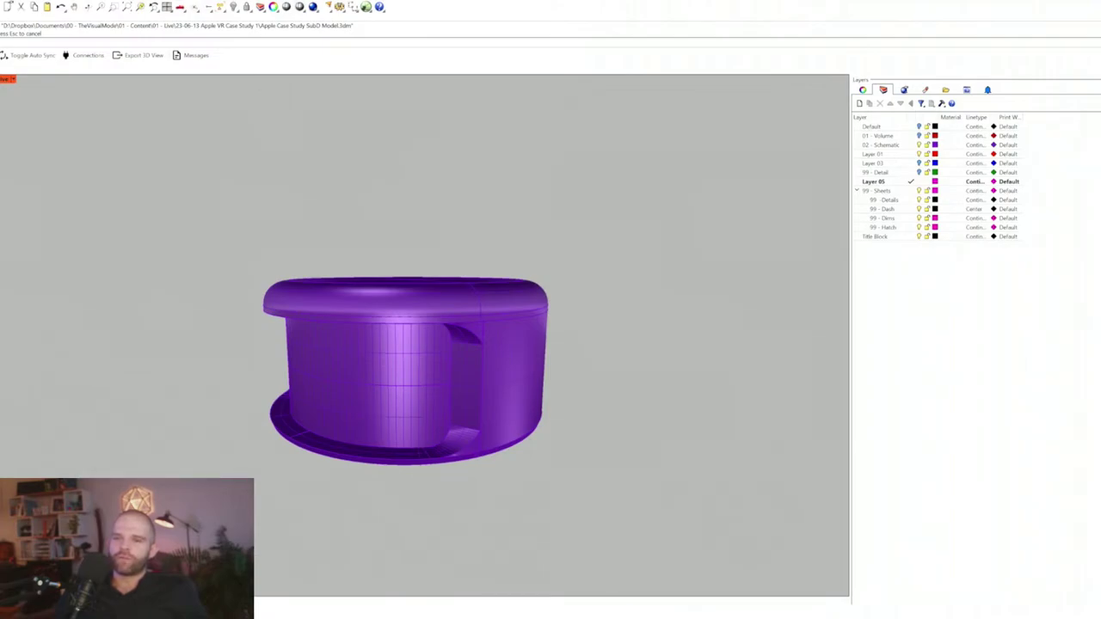
- Dock the VRay All toolbar above the Layers panel, in the row with the Messages toolbar
drag(449, 550, 449, 84)
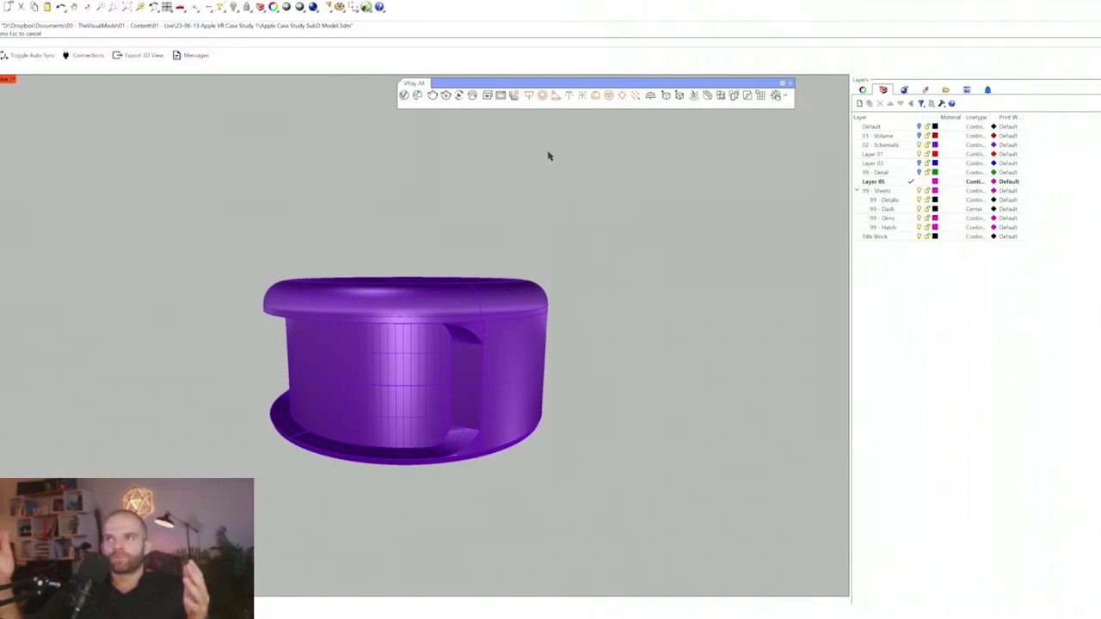
drag(585, 82, 894, 55)
mouse_move(762, 57)
mouse_down()
mouse_move(739, 61)
mouse_move(762, 54)
mouse_up()
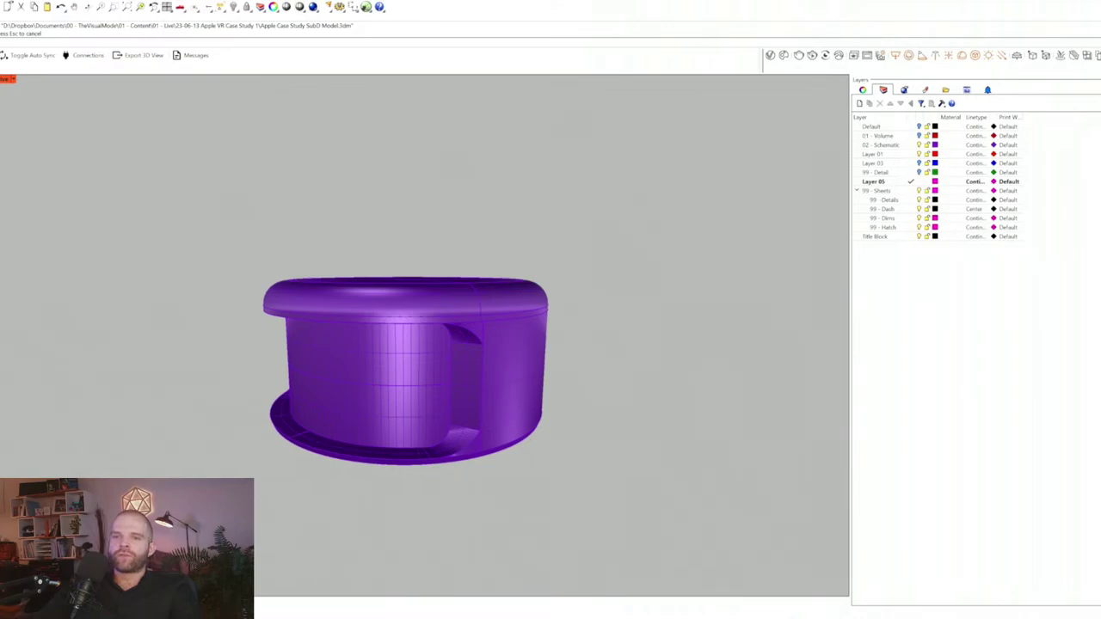
- Place the floating VRay Rendering, Geometry, Proxy, Utility, Lights and Compact toolbars over the viewport
drag(129, 499, 655, 147)
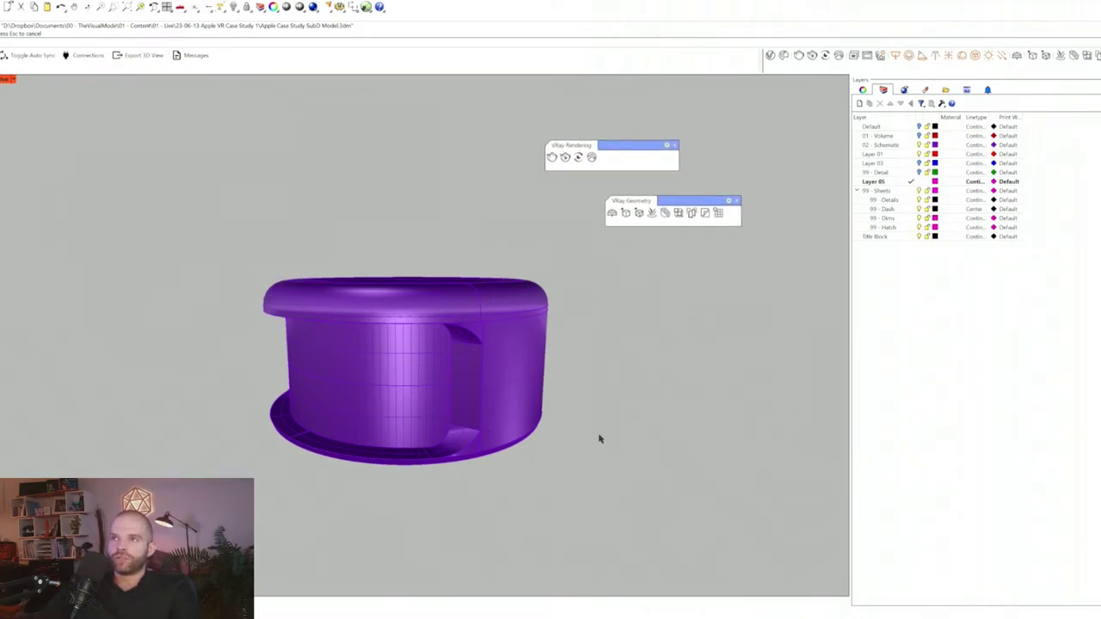
drag(355, 284, 706, 251)
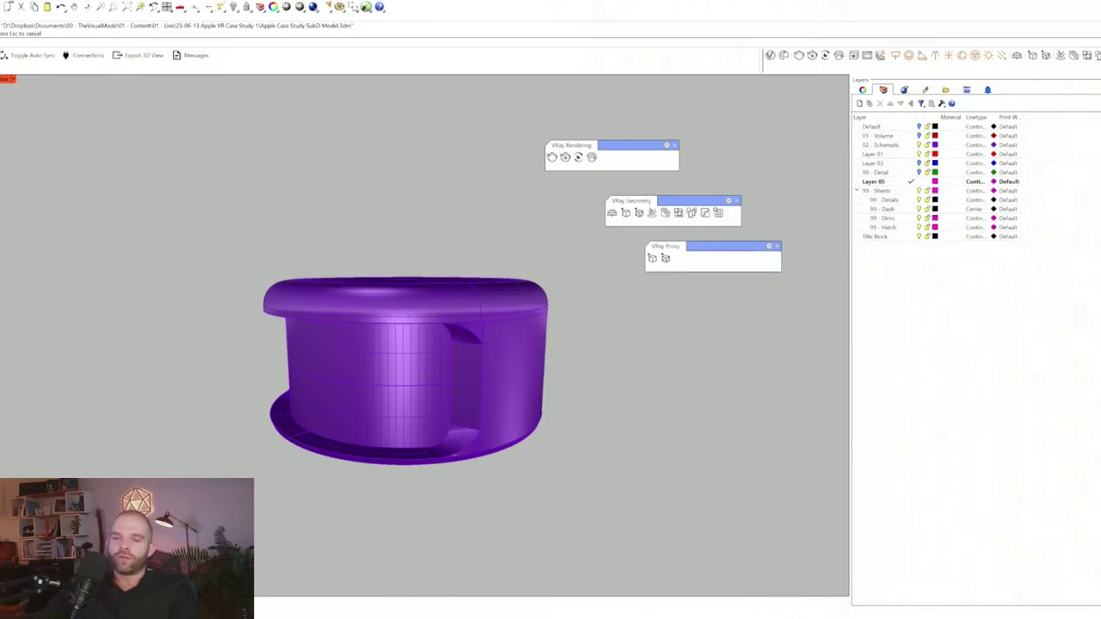
drag(963, 266, 765, 290)
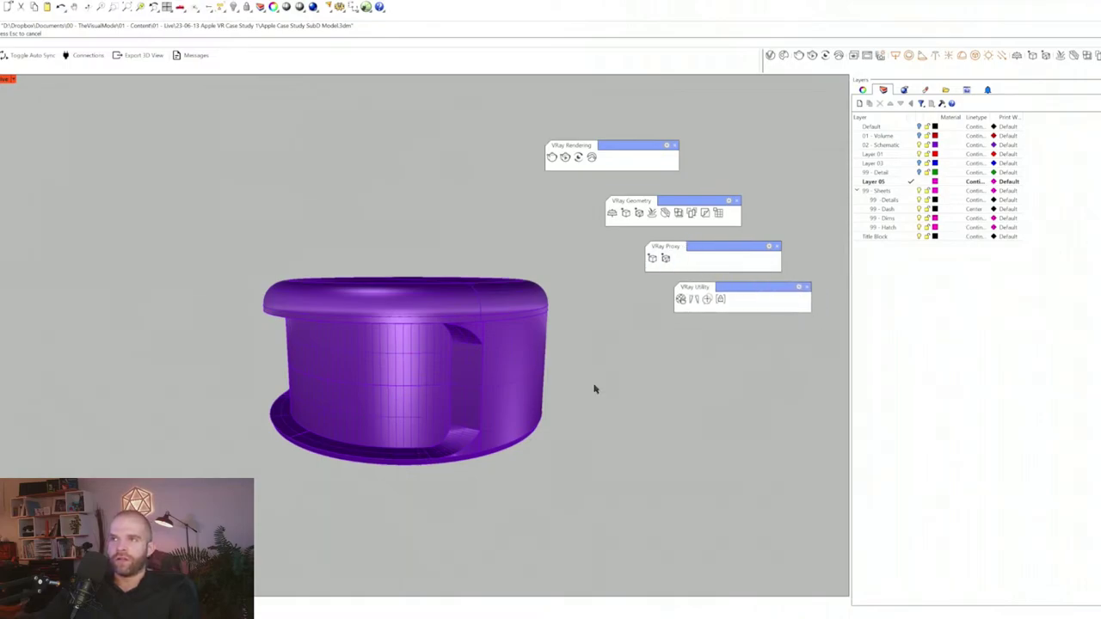
drag(482, 436, 775, 332)
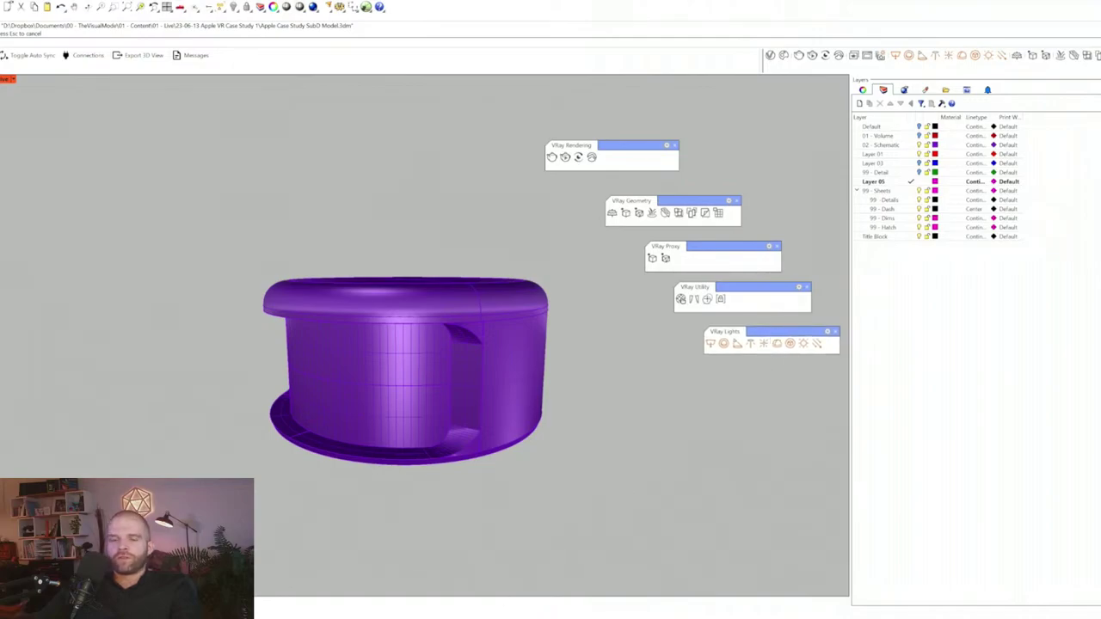
drag(394, 456, 636, 375)
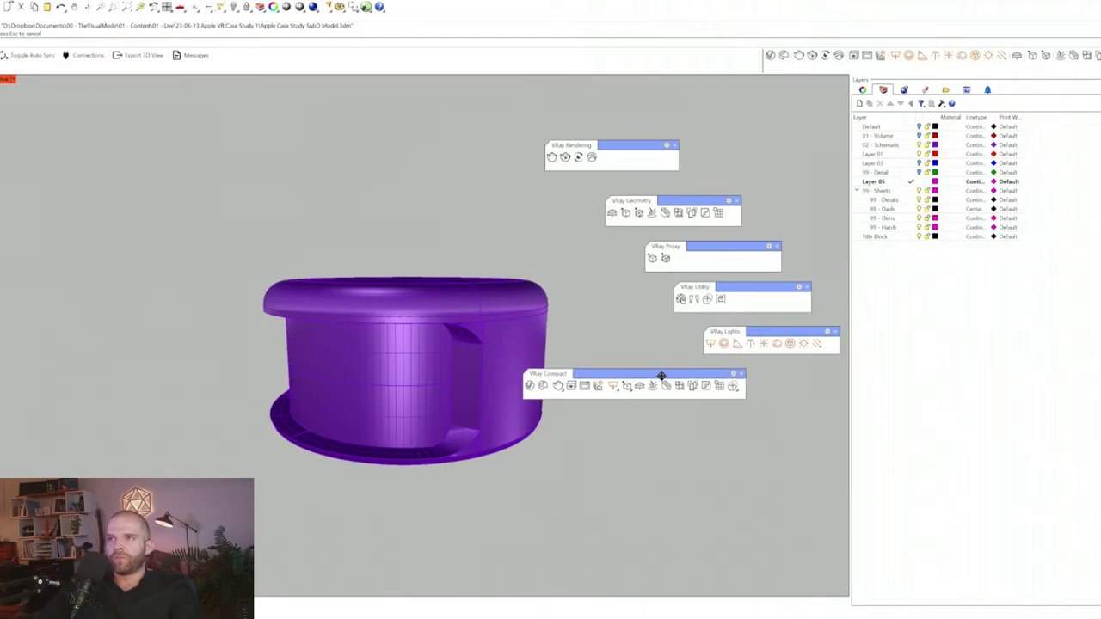
- Close the six floating V-Ray toolbars, leaving only the docked VRay All toolbar
click(741, 375)
click(834, 331)
click(805, 286)
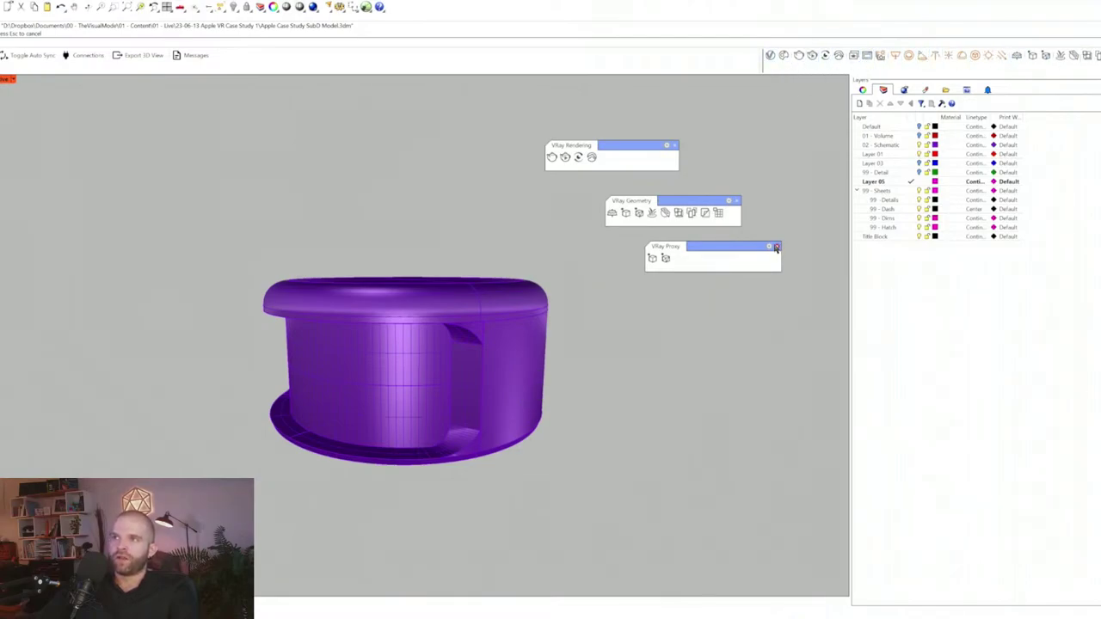
click(775, 248)
click(736, 201)
click(674, 145)
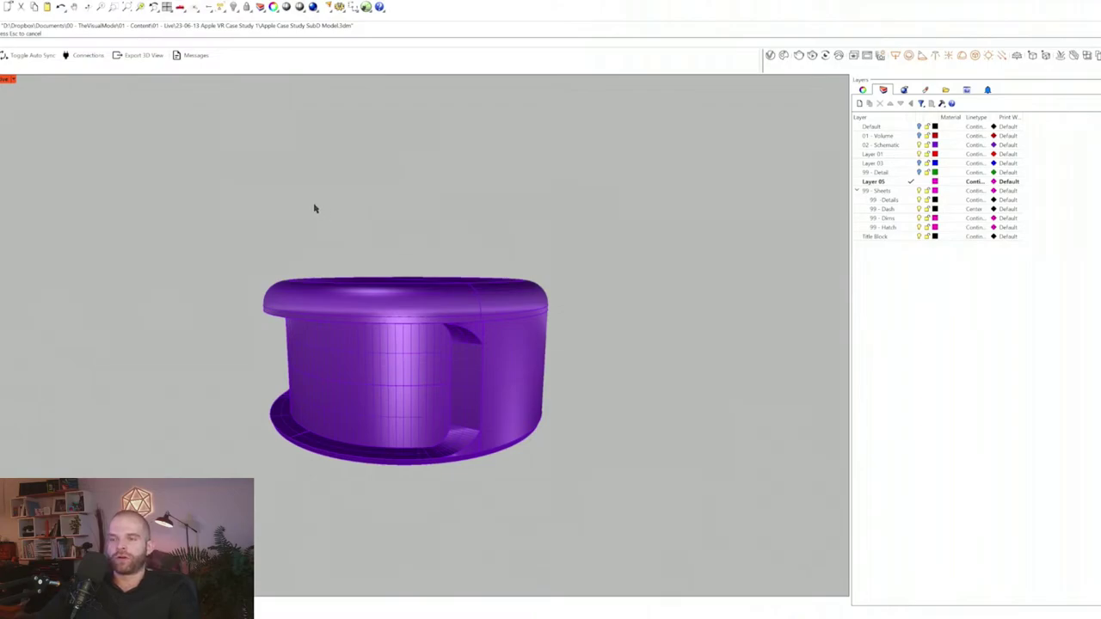
- Set the current renderer to V-Ray for Rhino
click(225, 1)
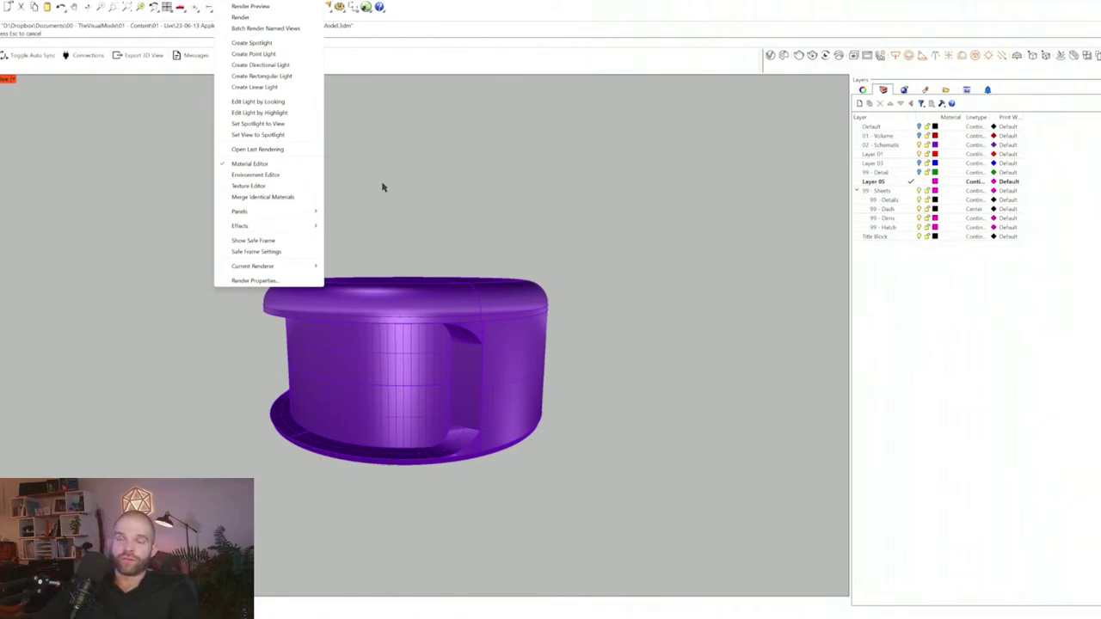
key(Right)
key(Left)
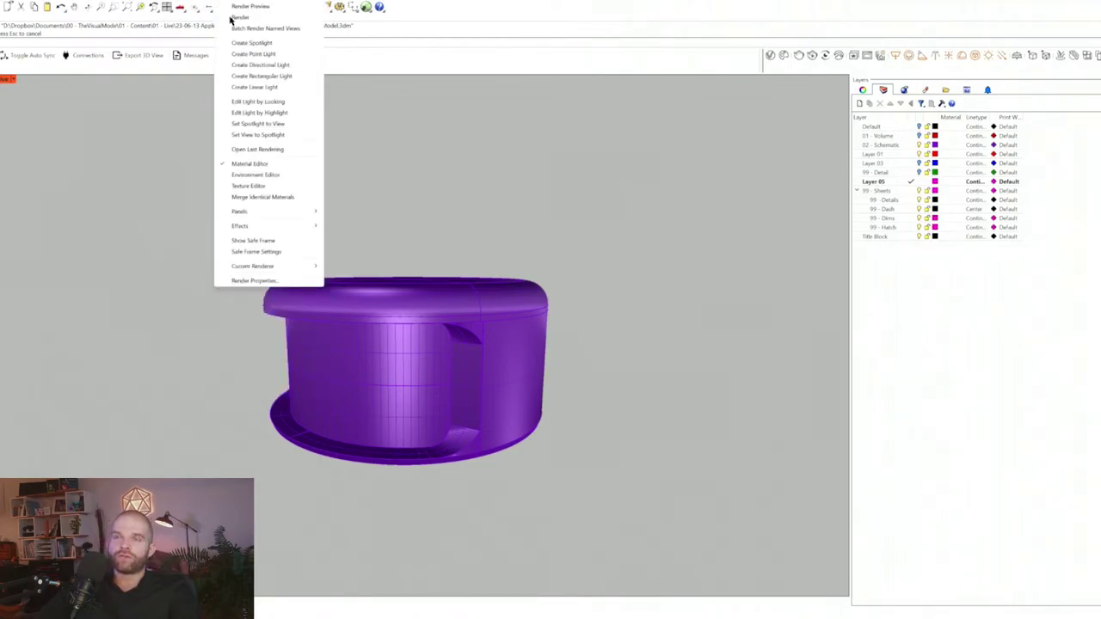
mouse_move(279, 266)
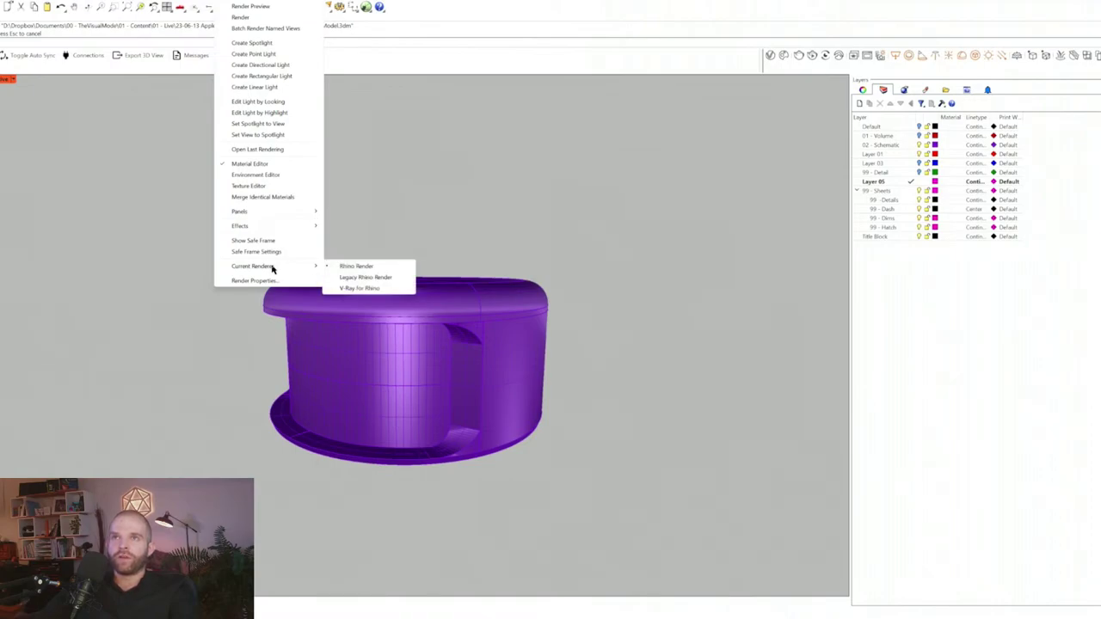
click(378, 289)
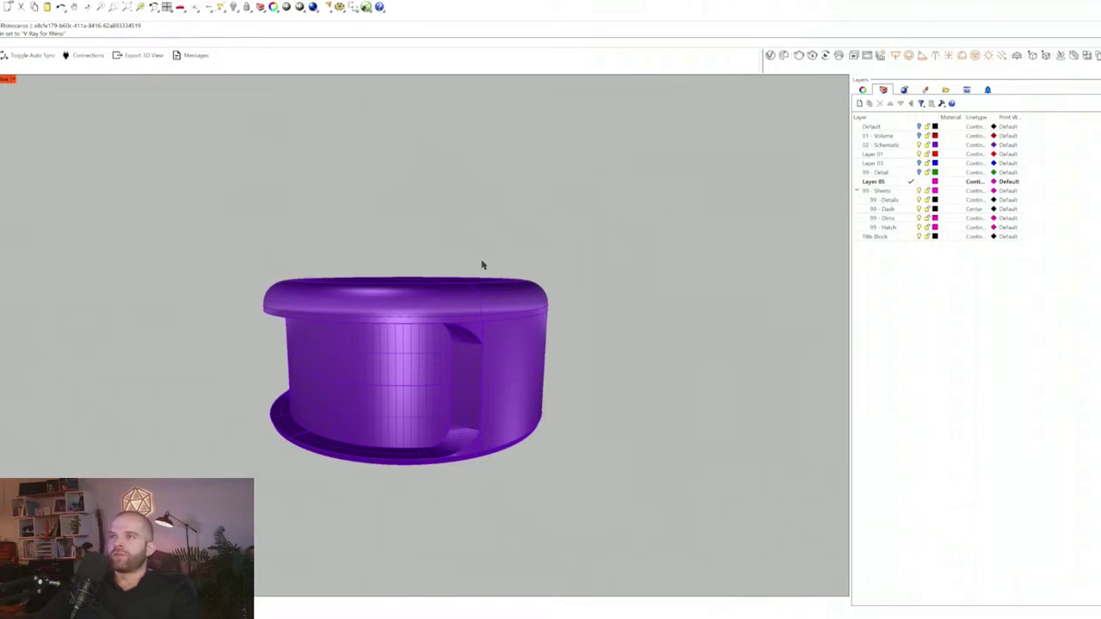
- Open the Named Views panel and dock it below the Layers panel
shift+right_drag(441, 375, 420, 357)
scroll(368, 394, up, 2)
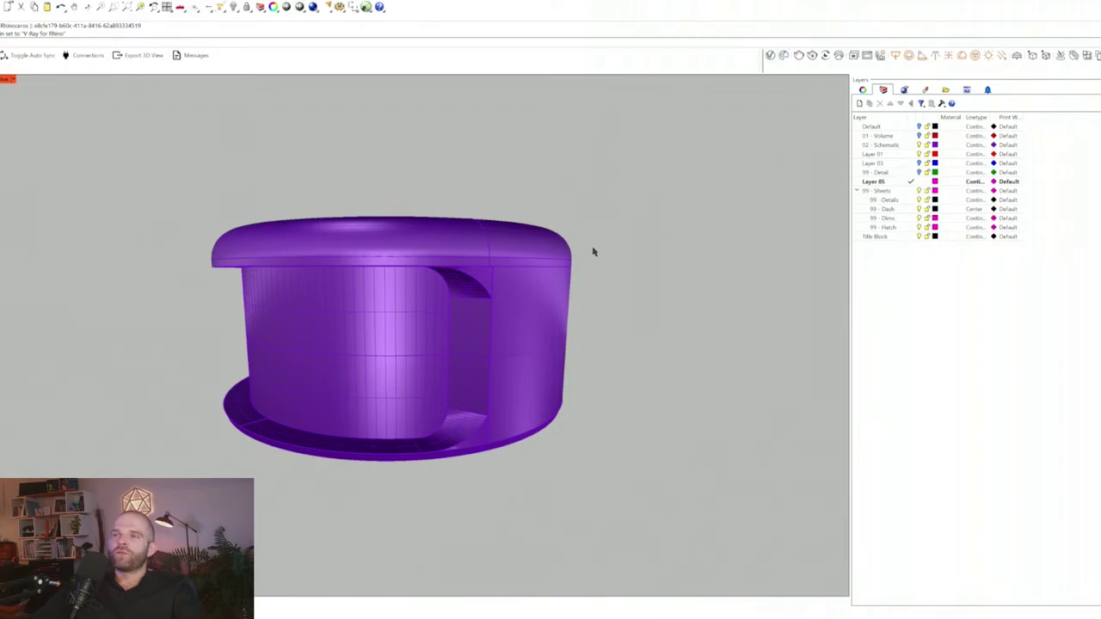
right_drag(660, 216, 598, 233)
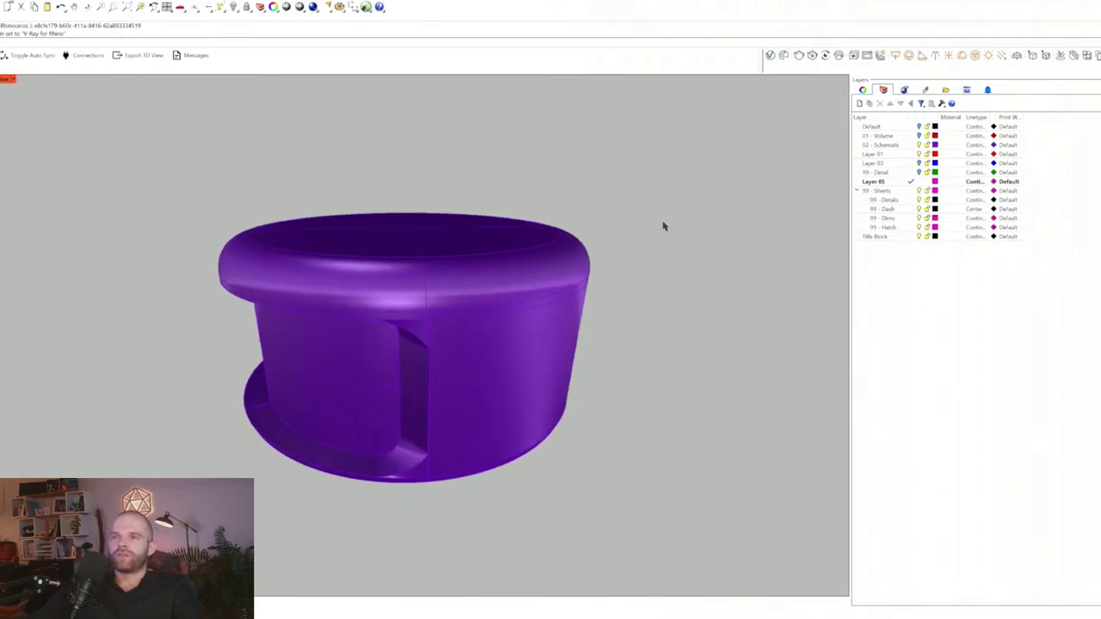
text(clip)
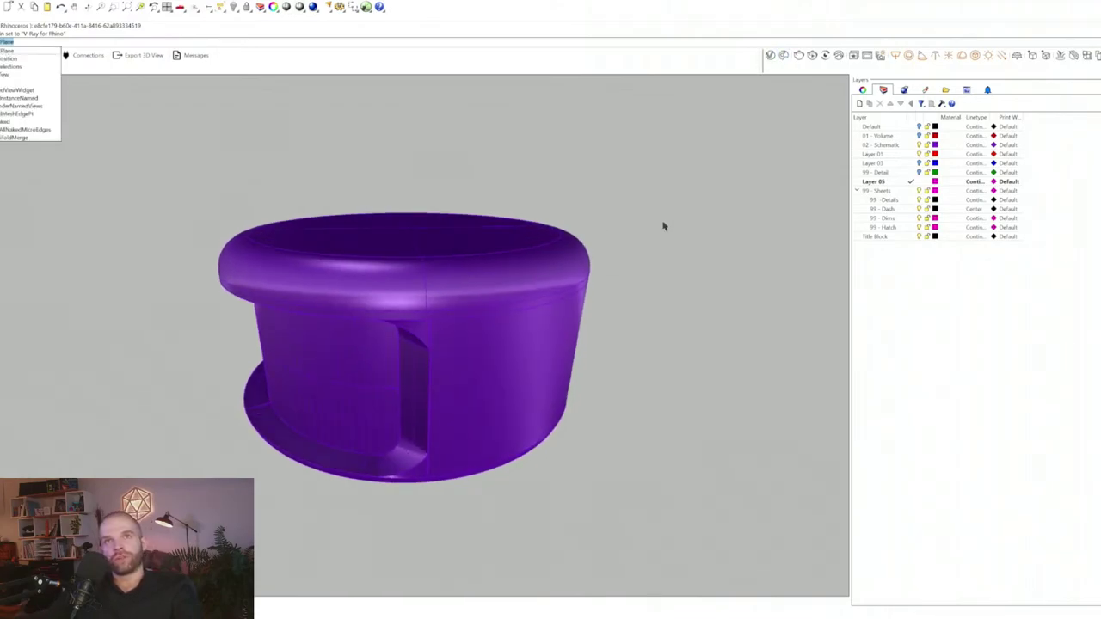
key(Return)
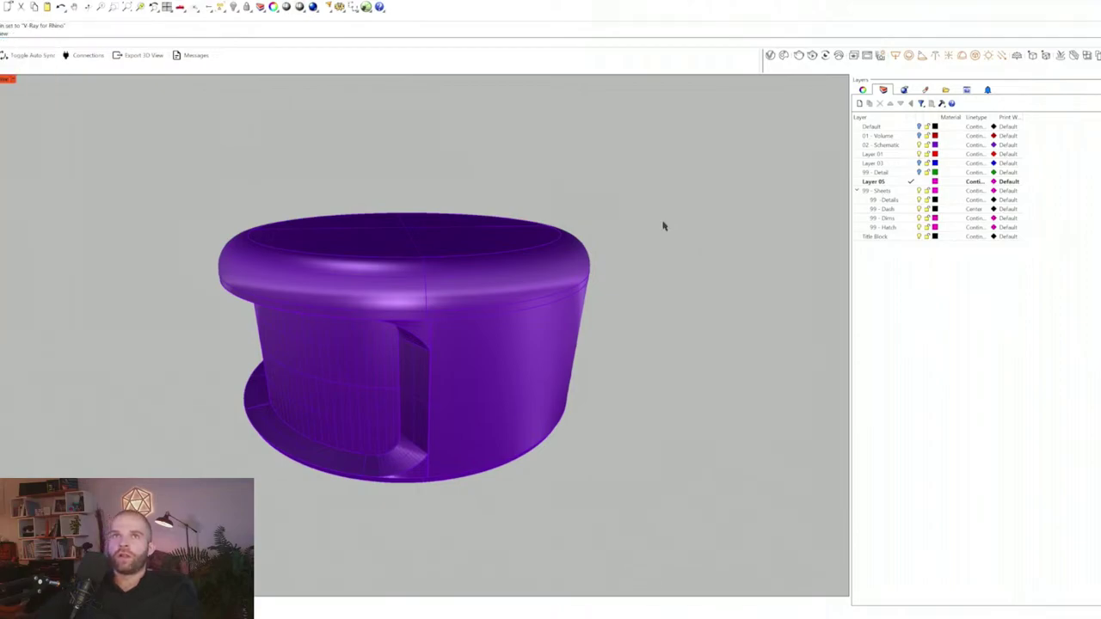
drag(464, 402, 965, 393)
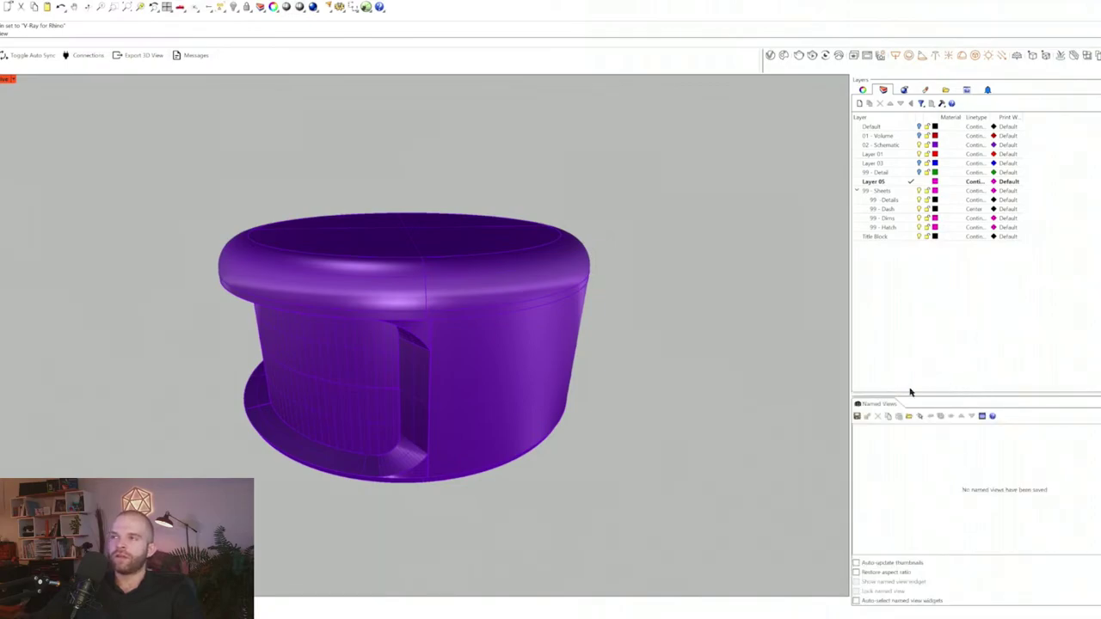
- Copy the entire round building and place the duplicate beside the original
right_drag(516, 387, 484, 364)
drag(206, 212, 604, 430)
text(copy)
key(Return)
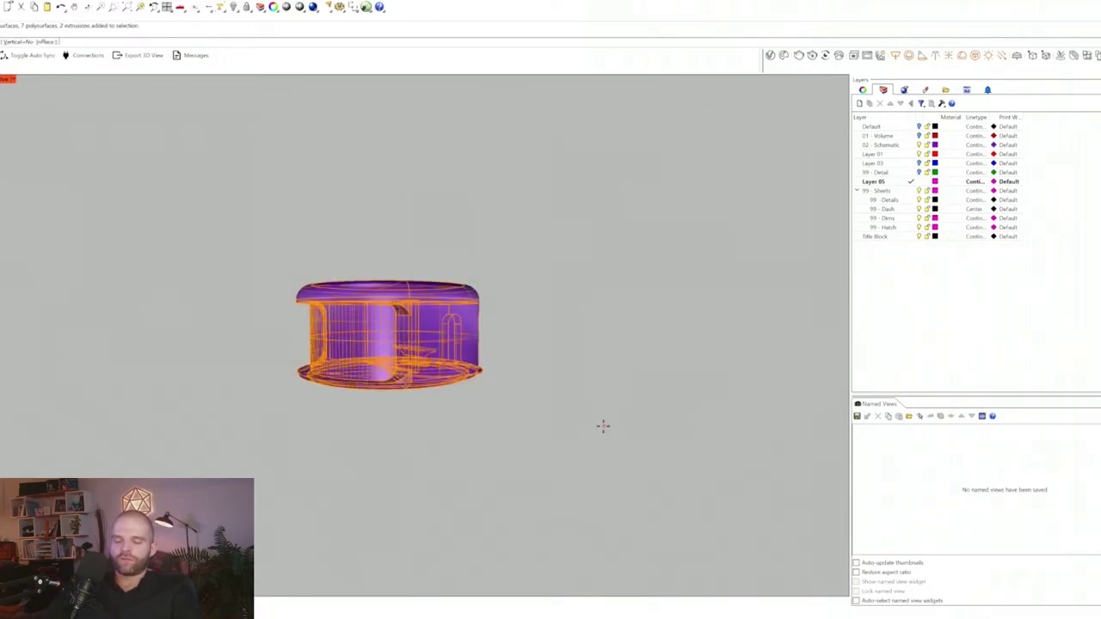
click(256, 418)
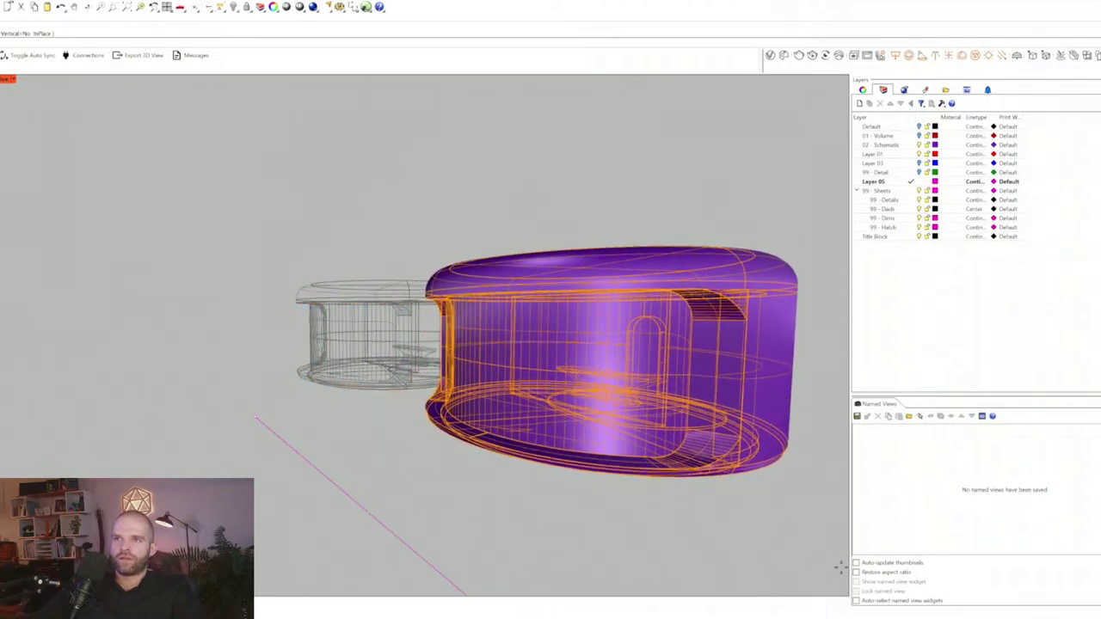
click(779, 412)
right_click(782, 408)
- Try to rotate one of the two buildings by 180 degrees, and undo the rotation
scroll(506, 385, down, 3)
mouse_move(507, 385)
right_down()
mouse_move(455, 380)
mouse_move(530, 374)
right_up()
scroll(483, 376, up, 3)
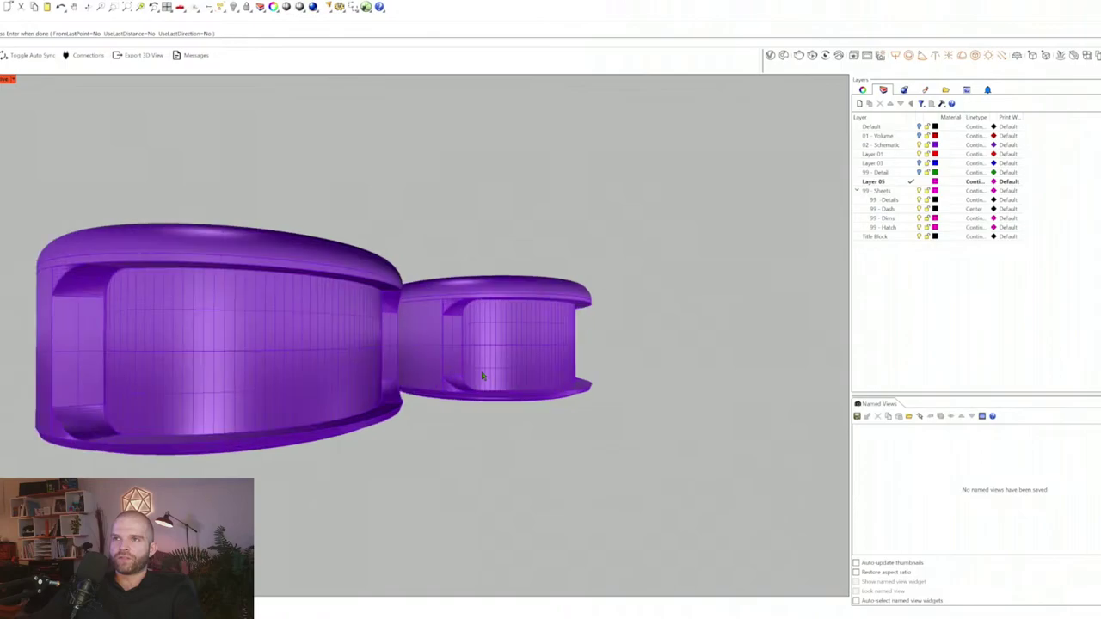
right_drag(694, 438, 564, 387)
scroll(725, 455, down, 3)
drag(728, 454, 479, 243)
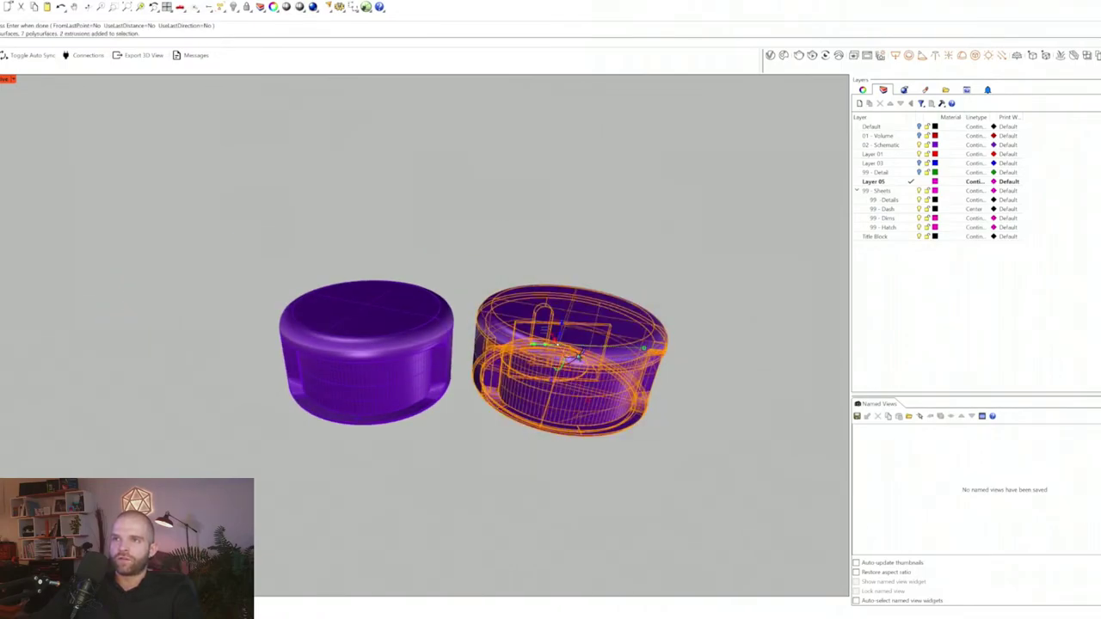
text(180)
key(Return)
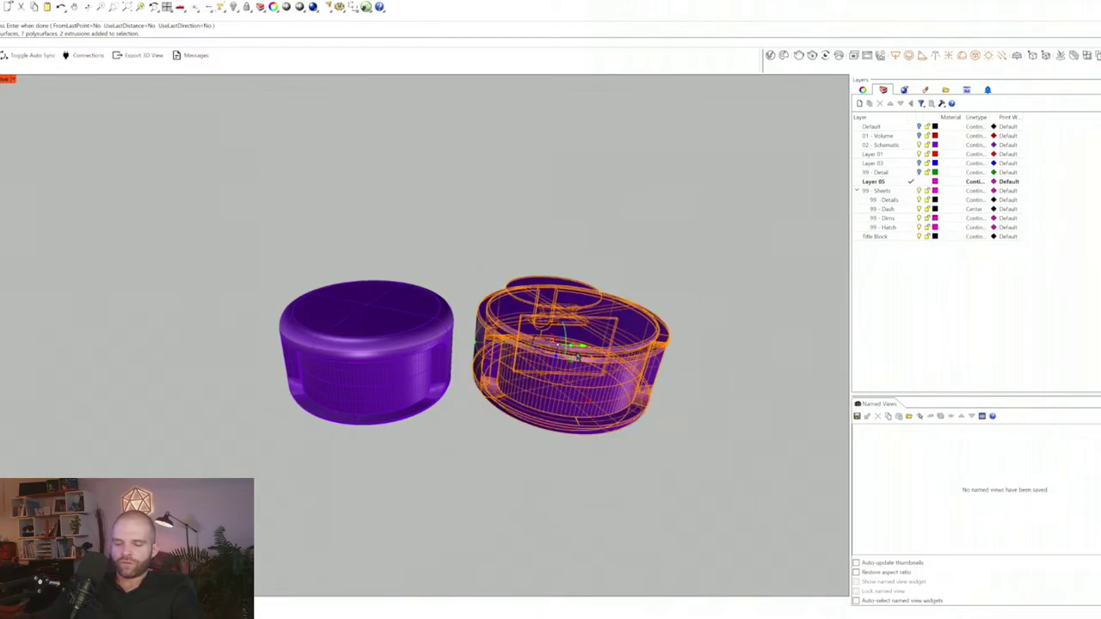
key(Escape)
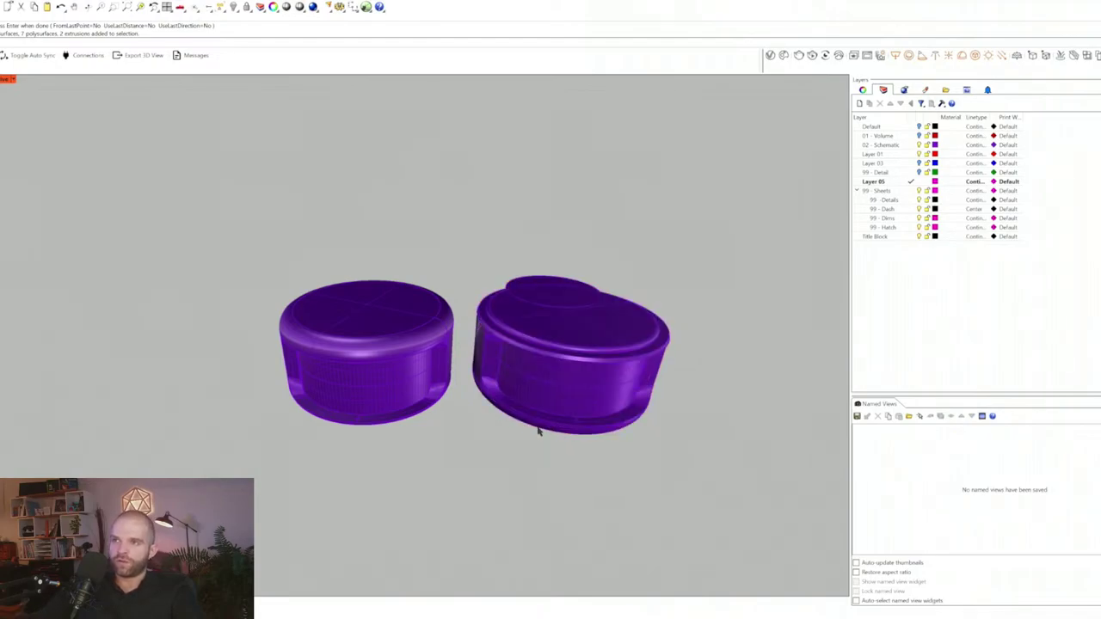
click(538, 432)
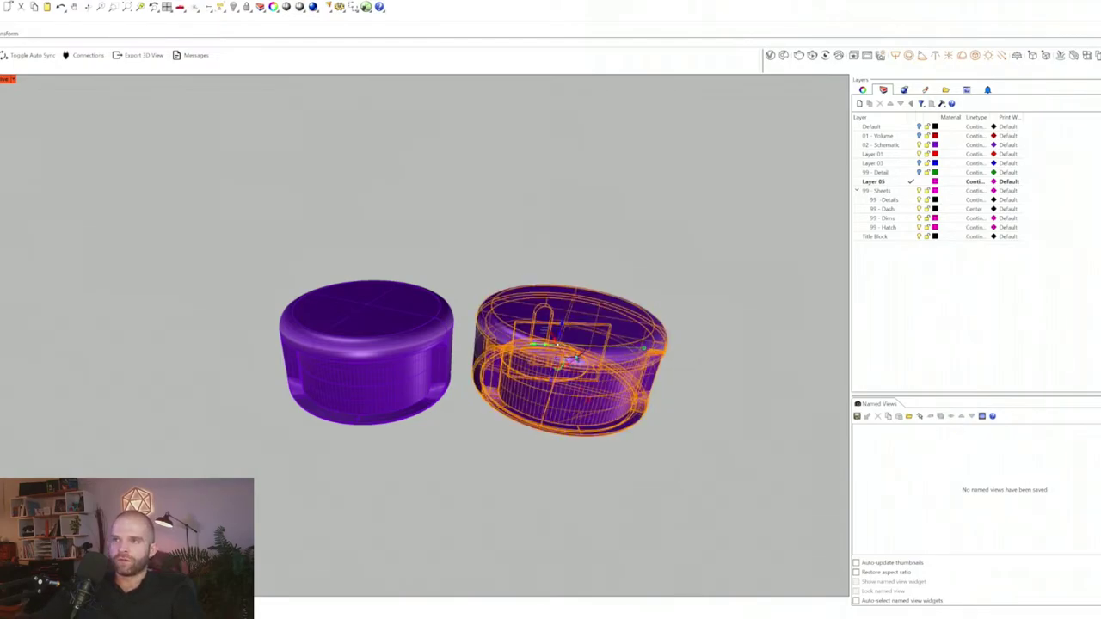
- Rotate the selected building by 180 degrees so its arched doorway faces the front
key(Return)
click(479, 422)
right_drag(479, 422, 375, 378)
scroll(451, 386, up, 4)
scroll(459, 388, down, 2)
scroll(338, 409, down, 3)
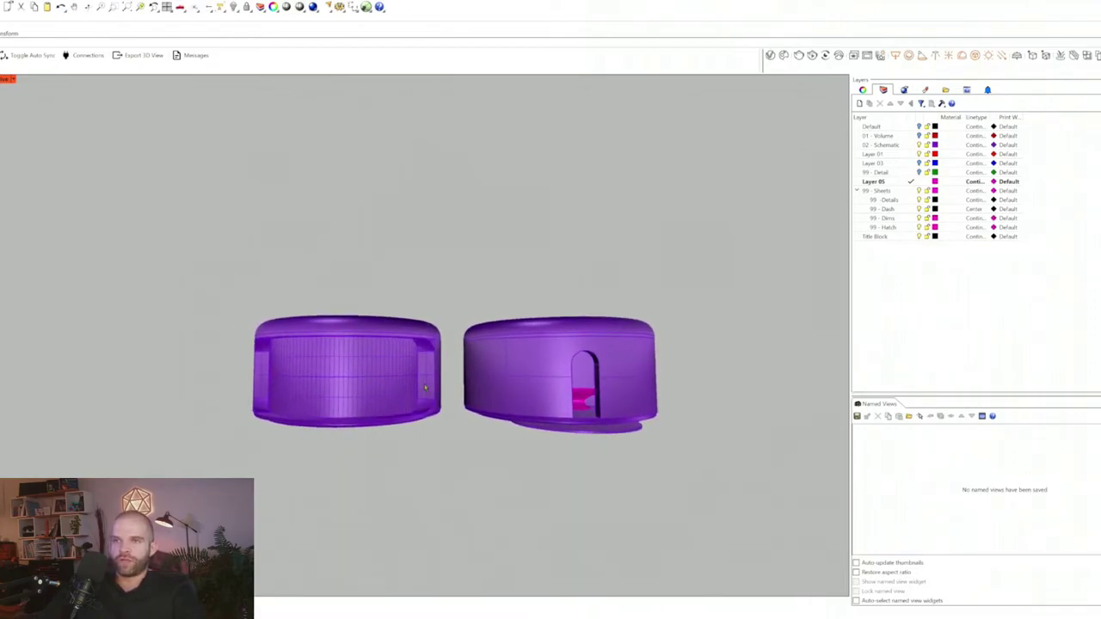
scroll(424, 388, up, 3)
scroll(447, 386, down, 3)
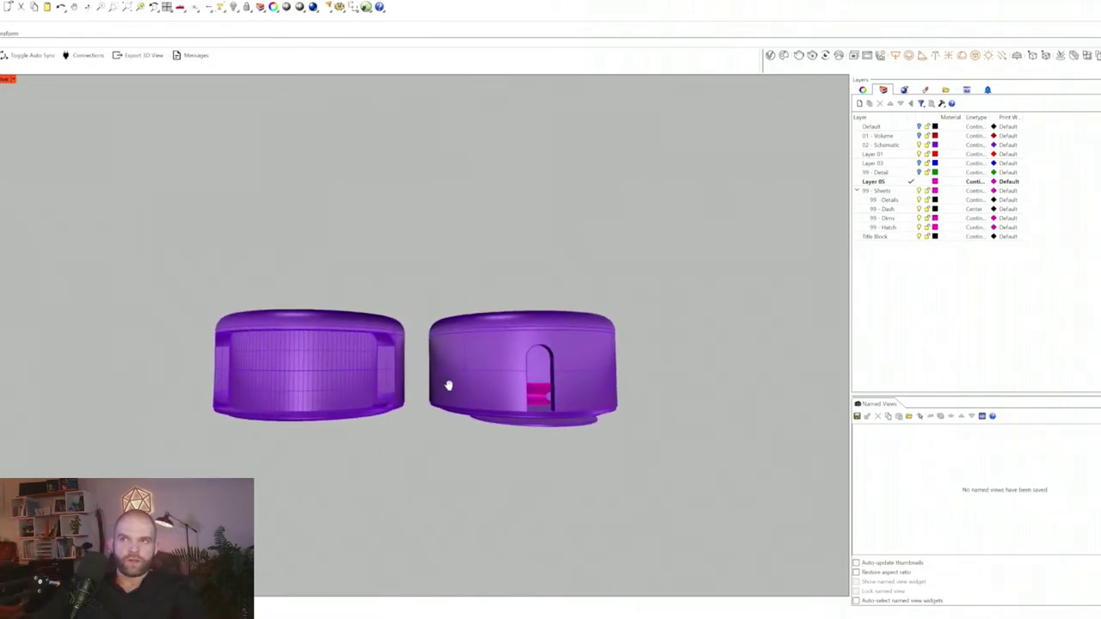
- Show the viewport's camera properties, frame the pink table inside the building, and save this view as a named view called Interior
click(862, 90)
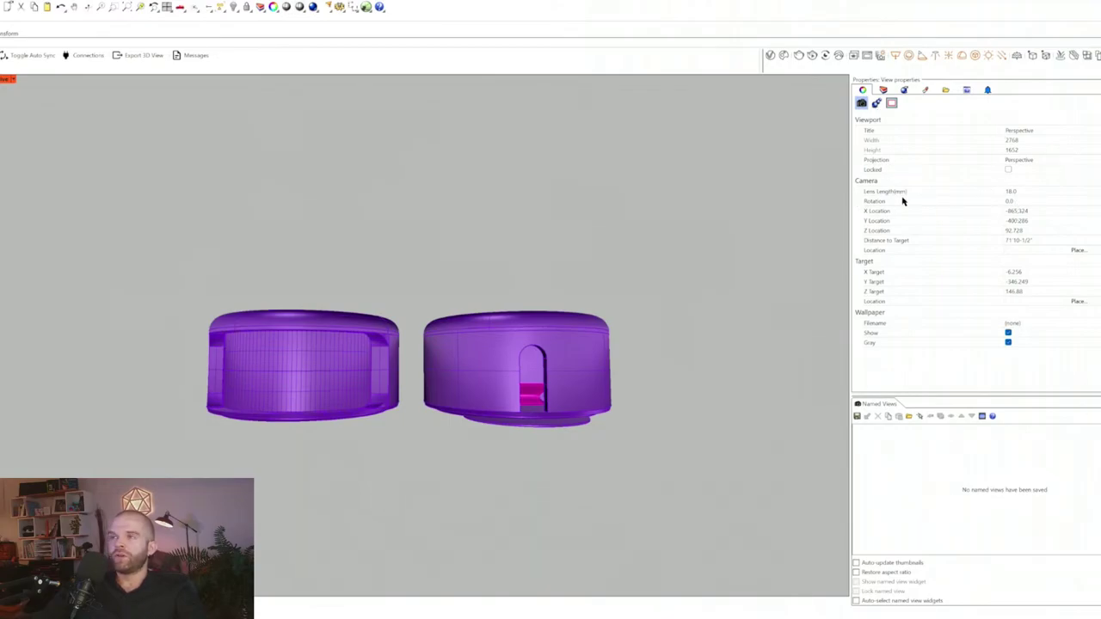
scroll(542, 391, up, 5)
scroll(456, 386, up, 5)
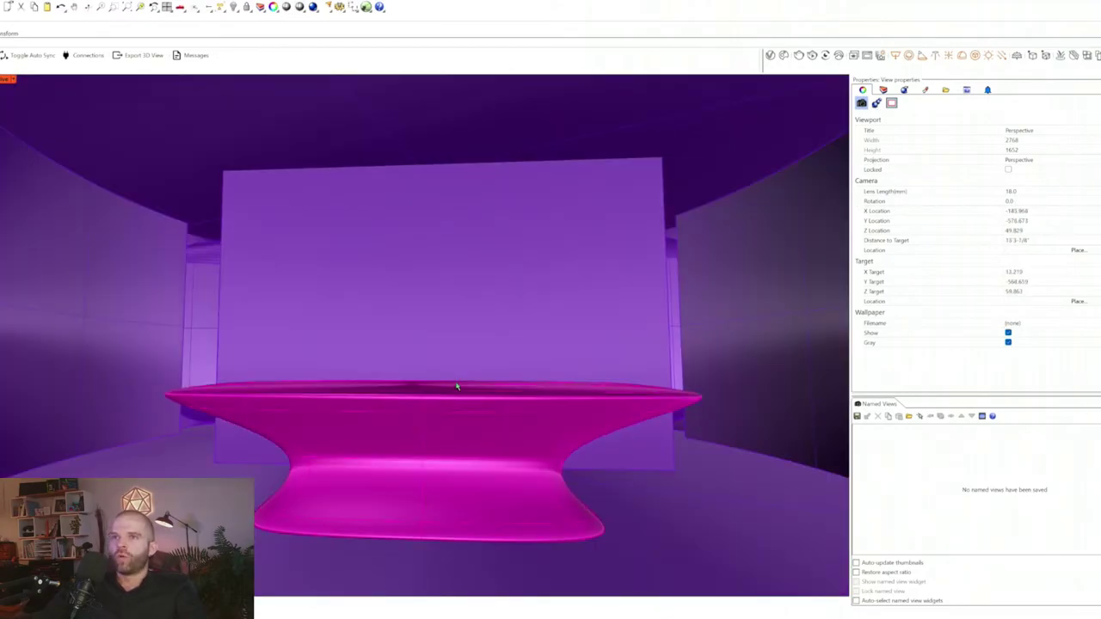
scroll(446, 392, up, 2)
scroll(437, 388, up, 4)
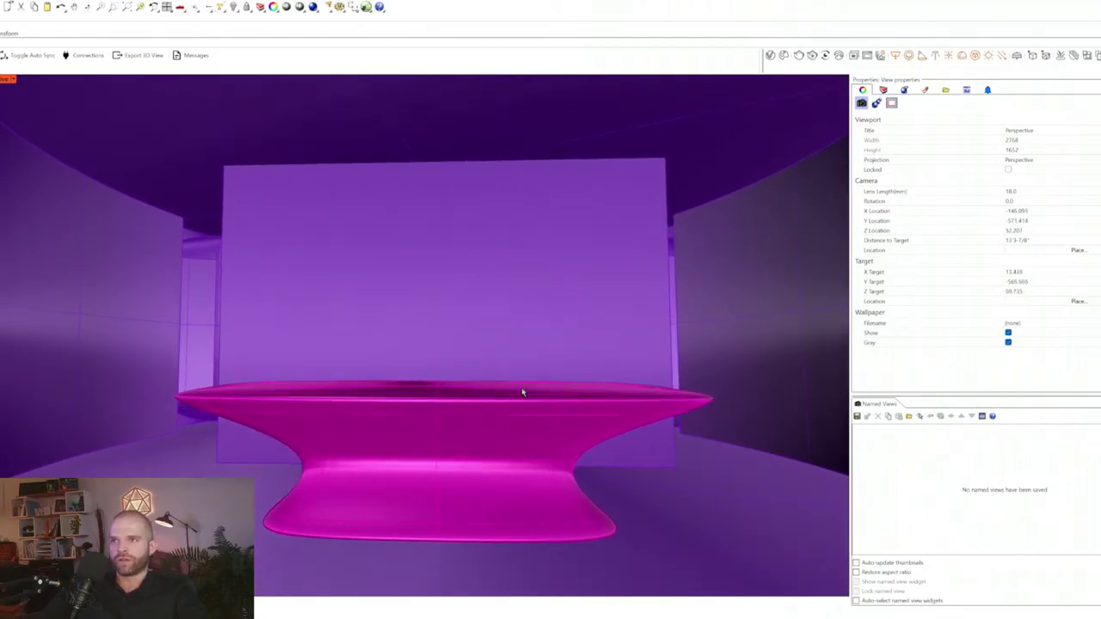
shift+right_drag(522, 392, 516, 393)
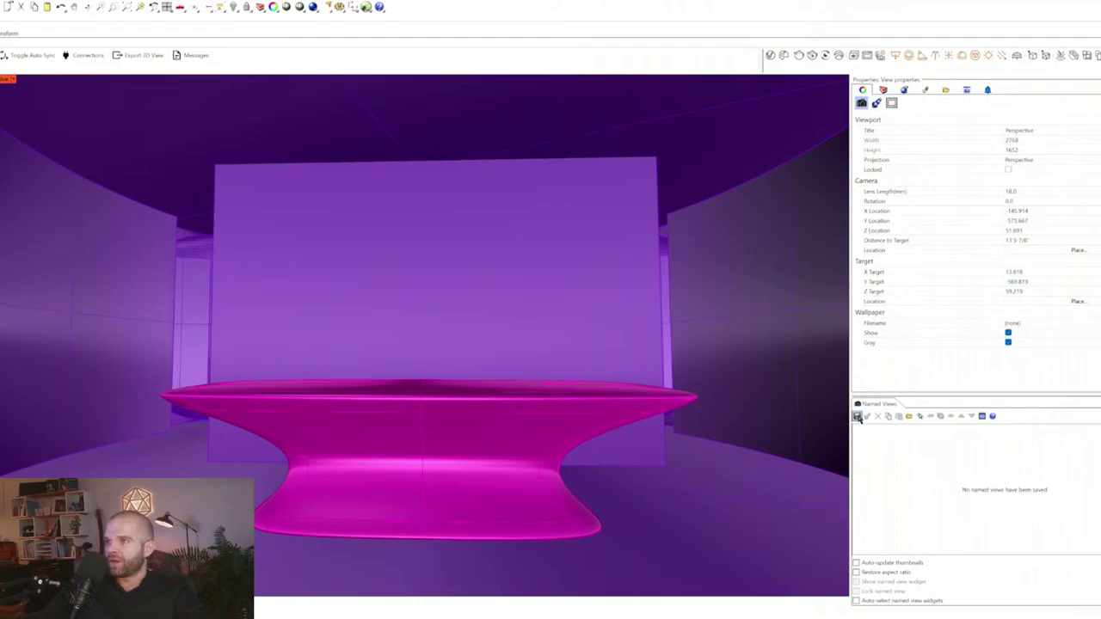
click(857, 415)
key(Caps_Lock)
text(Interior)
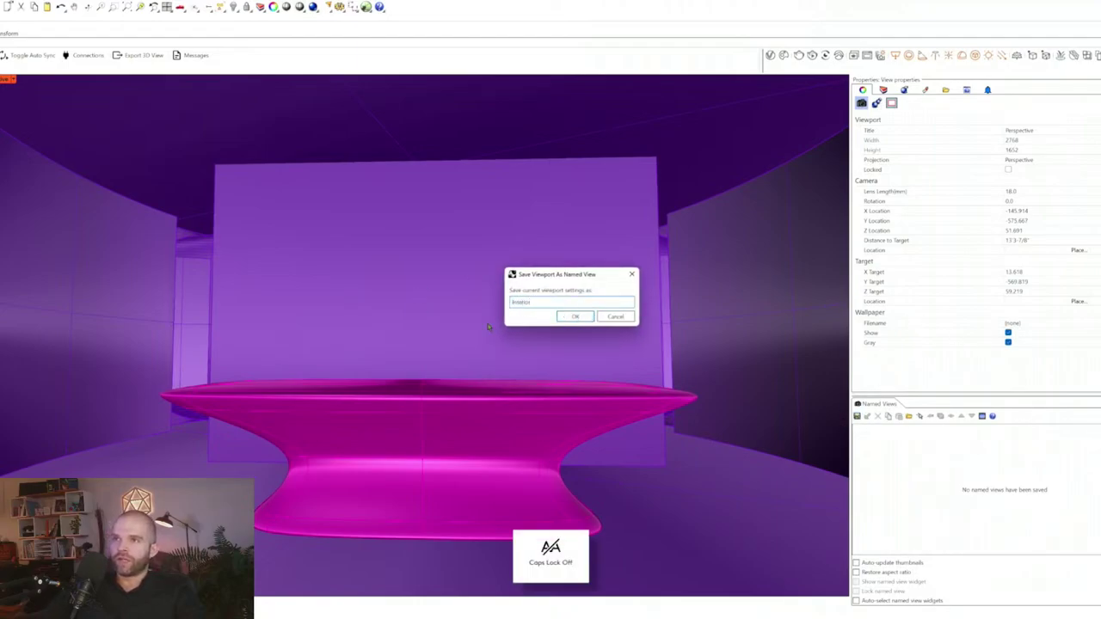
click(575, 317)
- Pull the camera back outside the buildings and try lens lengths of 16, 14 and 12 mm
scroll(570, 349, down, 15)
scroll(498, 344, up, 5)
right_drag(503, 331, 487, 349)
scroll(496, 349, down, 3)
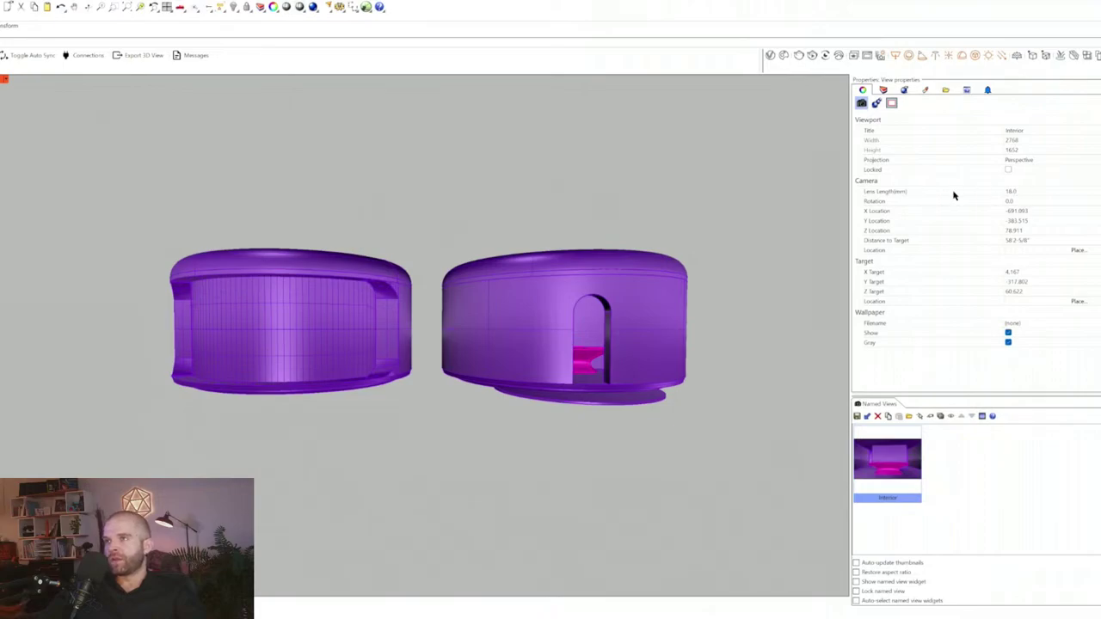
click(1027, 191)
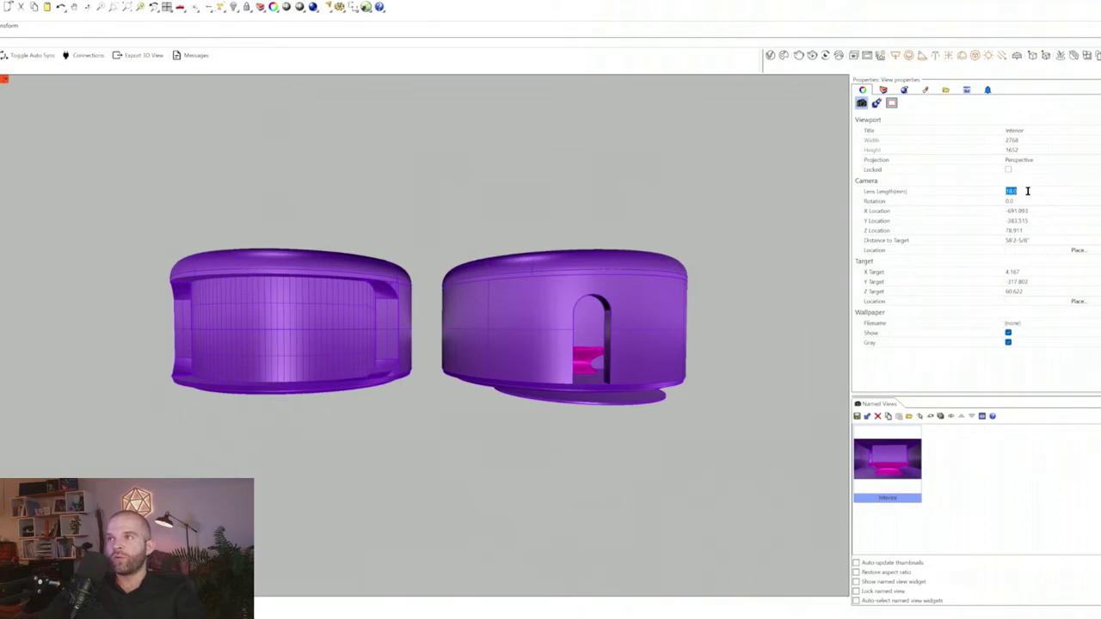
text(26)
key(Return)
click(1027, 191)
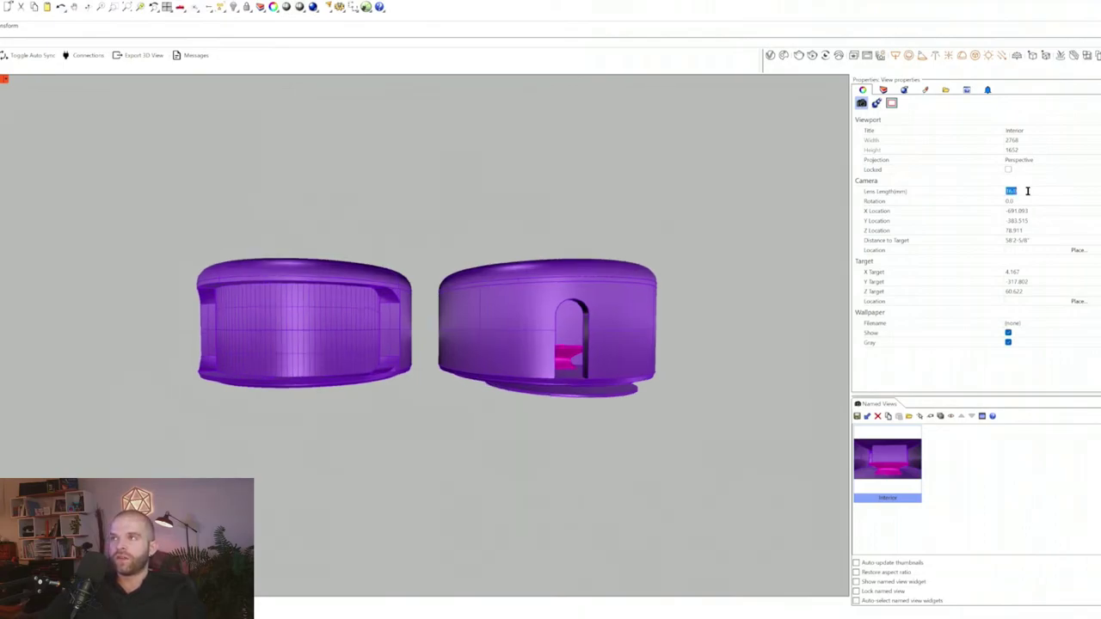
text(14)
key(Return)
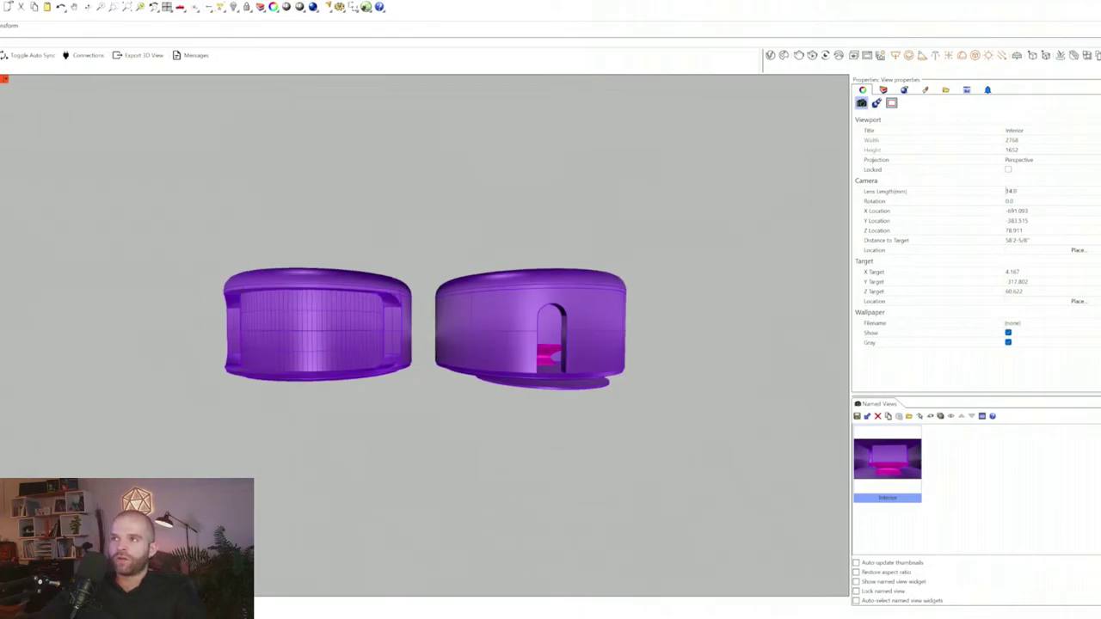
click(1035, 191)
text(12)
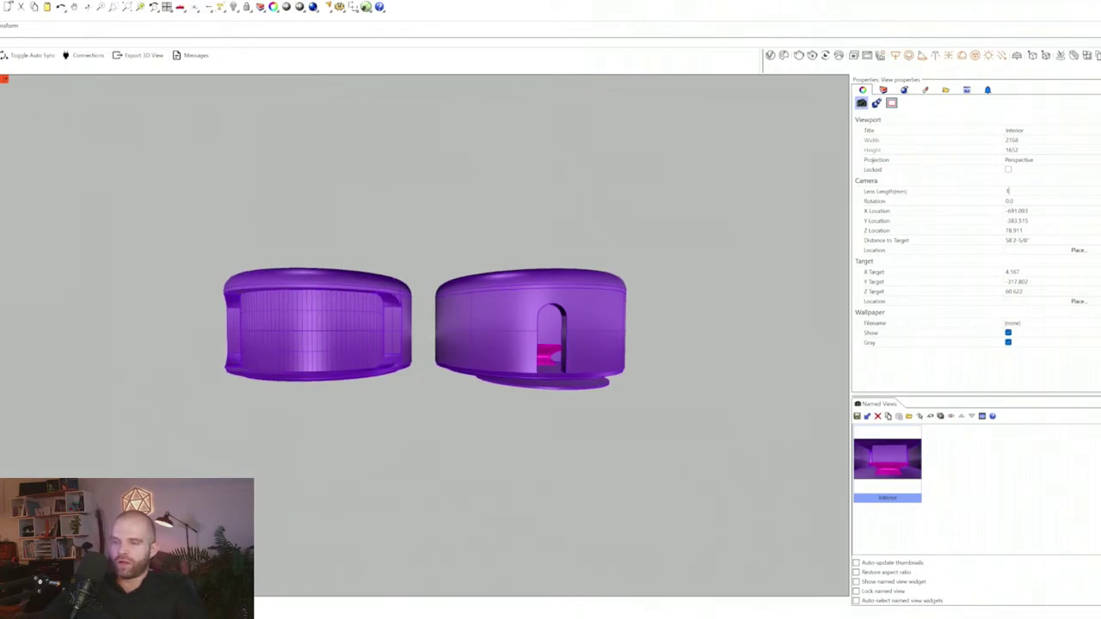
key(Return)
- Examine the building's interior around the table from several directions with the wide-angle lens
scroll(547, 339, up, 11)
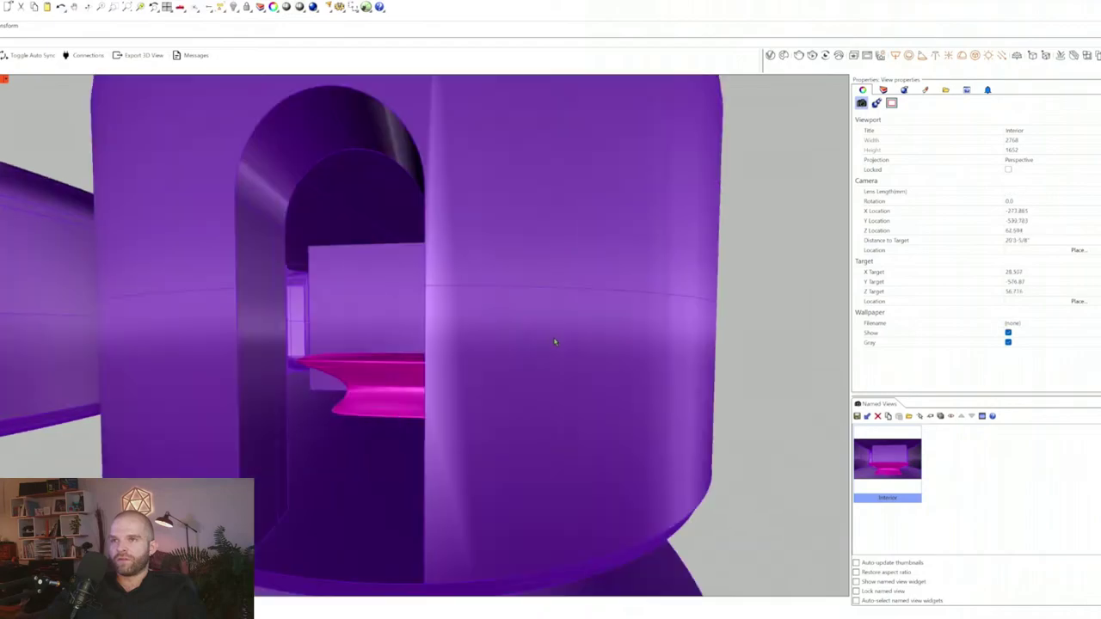
scroll(404, 311, up, 3)
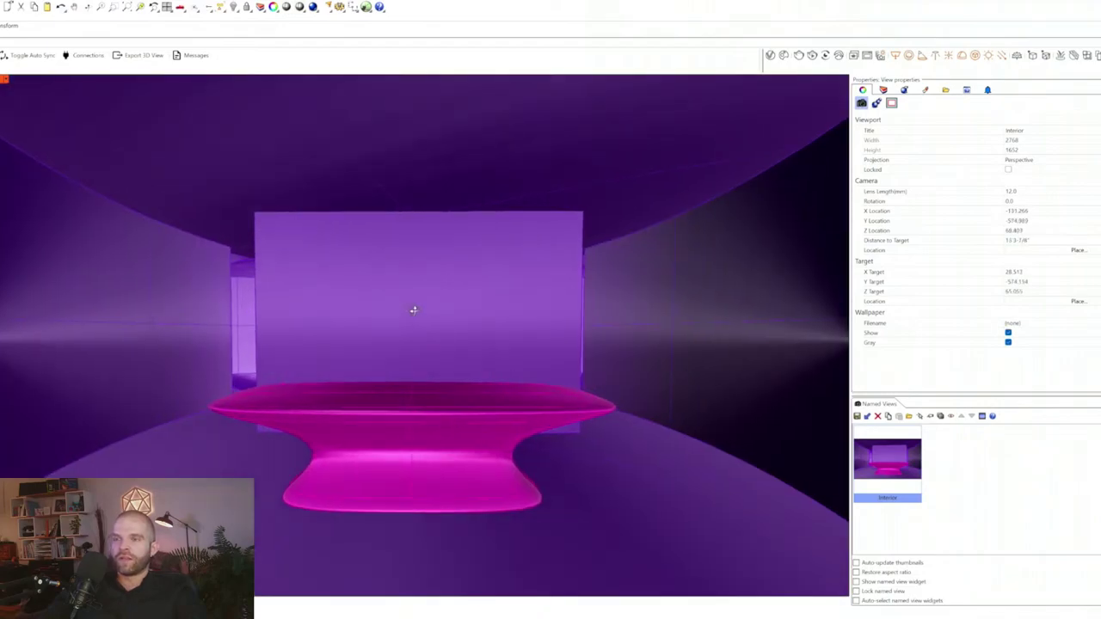
scroll(376, 319, up, 1)
scroll(440, 326, up, 2)
scroll(421, 311, down, 3)
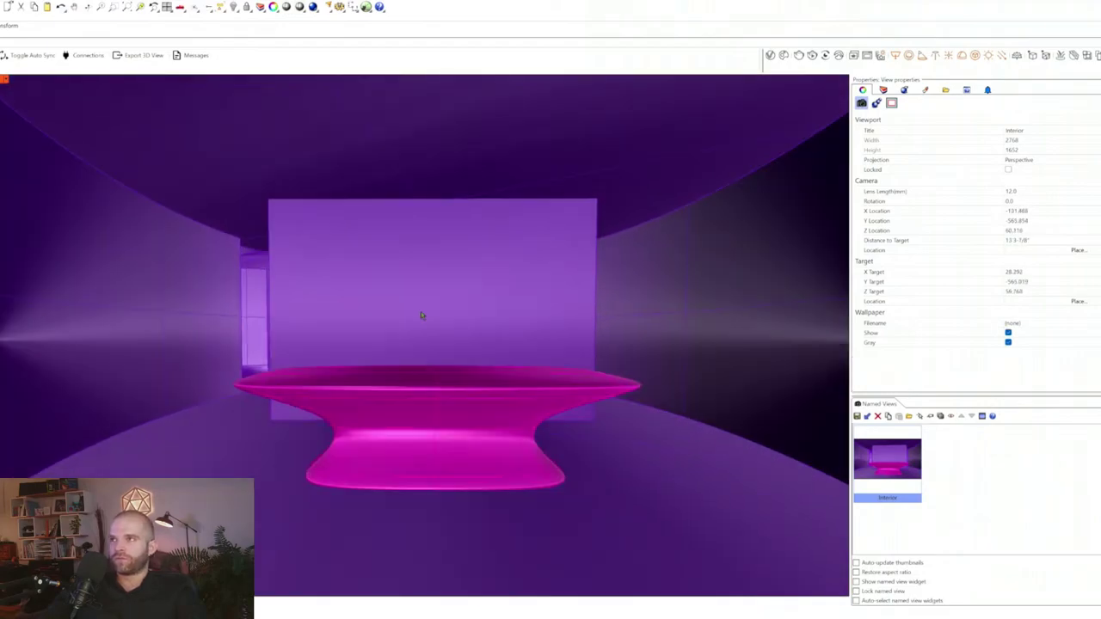
mouse_move(417, 299)
right_down()
mouse_move(448, 307)
mouse_move(388, 327)
mouse_move(444, 317)
mouse_move(373, 309)
mouse_move(417, 321)
mouse_move(398, 312)
mouse_move(413, 304)
right_up()
scroll(392, 304, down, 2)
scroll(392, 305, up, 2)
scroll(365, 293, down, 10)
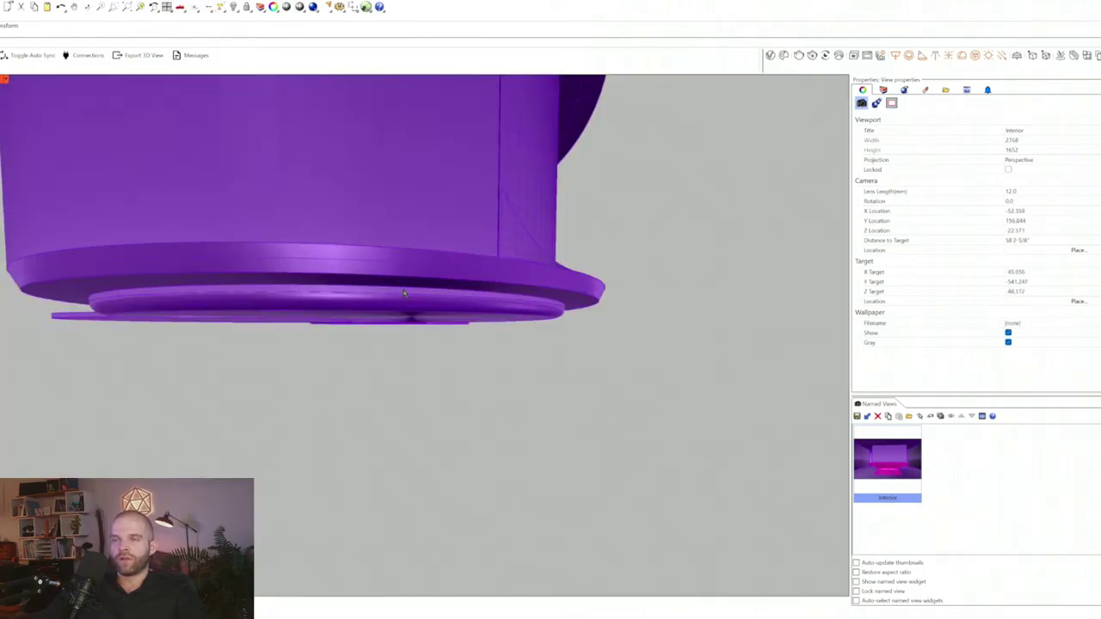
right_drag(340, 293, 384, 297)
scroll(393, 301, up, 8)
scroll(393, 301, up, 3)
scroll(408, 287, down, 1)
scroll(389, 290, down, 2)
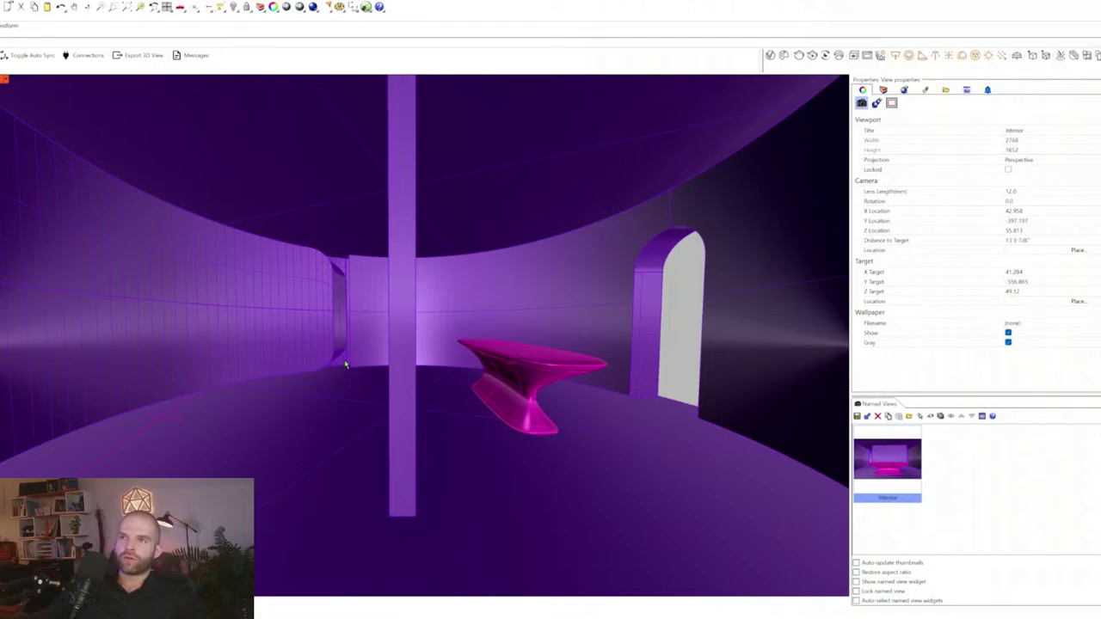
- Set the camera's lens length to 50 mm and frame both buildings side by side in a frontal view
scroll(309, 283, down, 12)
scroll(344, 290, down, 10)
right_drag(368, 292, 385, 310)
scroll(307, 292, up, 7)
key(Home)
key(Home)
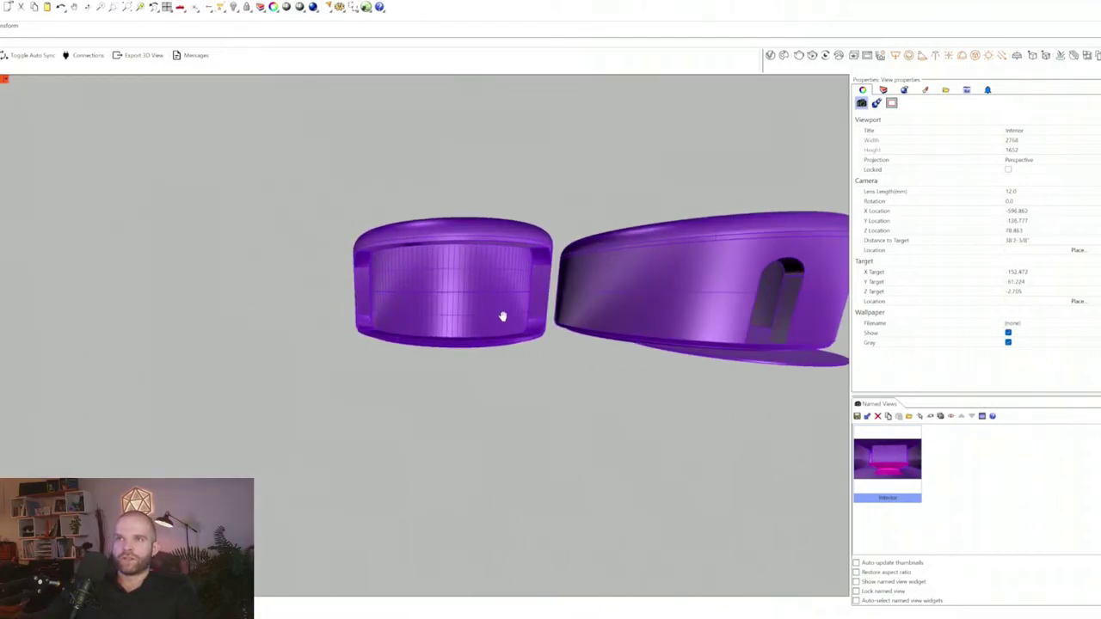
click(1011, 191)
text(50)
key(Return)
scroll(205, 311, down, 15)
right_drag(251, 304, 263, 294)
shift+right_drag(263, 294, 381, 309)
scroll(315, 302, up, 6)
shift+right_drag(457, 300, 434, 325)
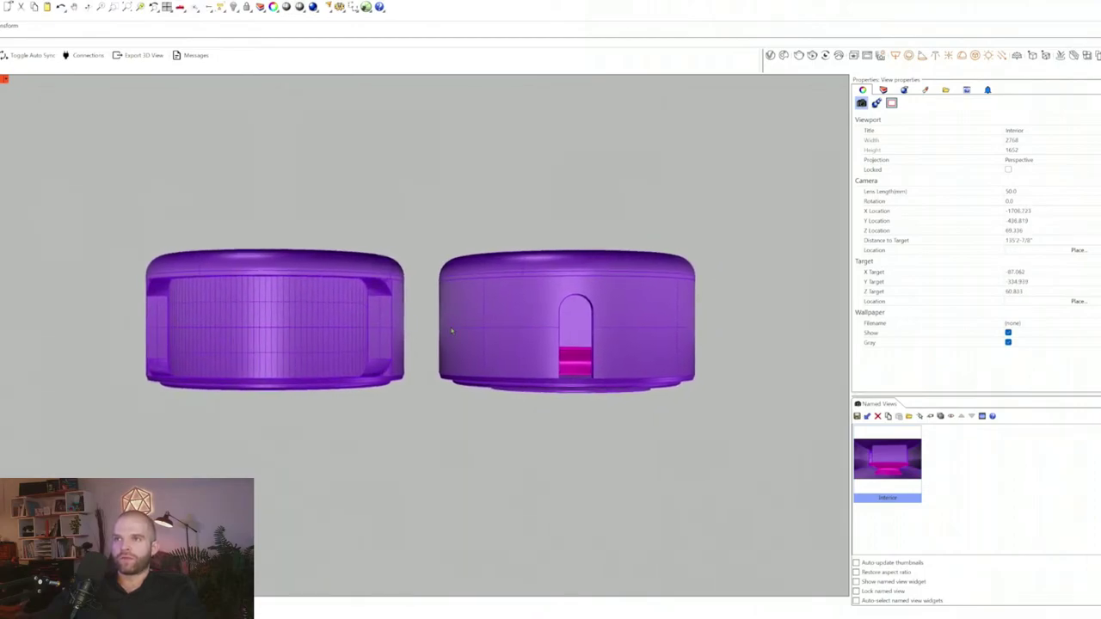
shift+right_drag(624, 393, 617, 413)
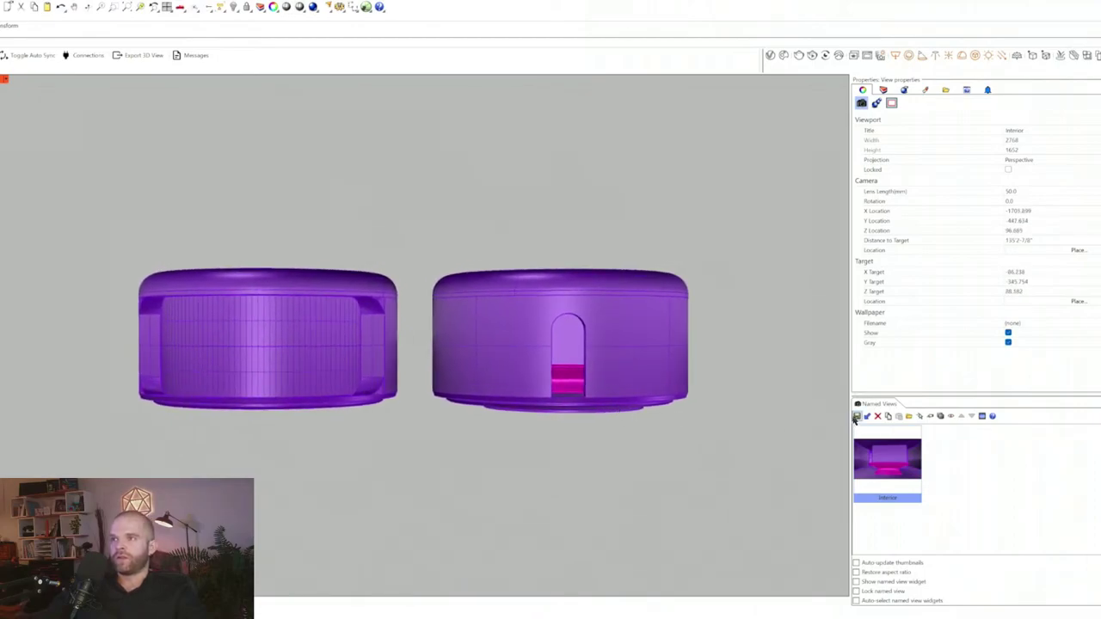
- Save the current frontal camera as a named view called Front View
click(856, 415)
key(Caps_Lock)
text(F)
key(Caps_Lock)
text(ront view)
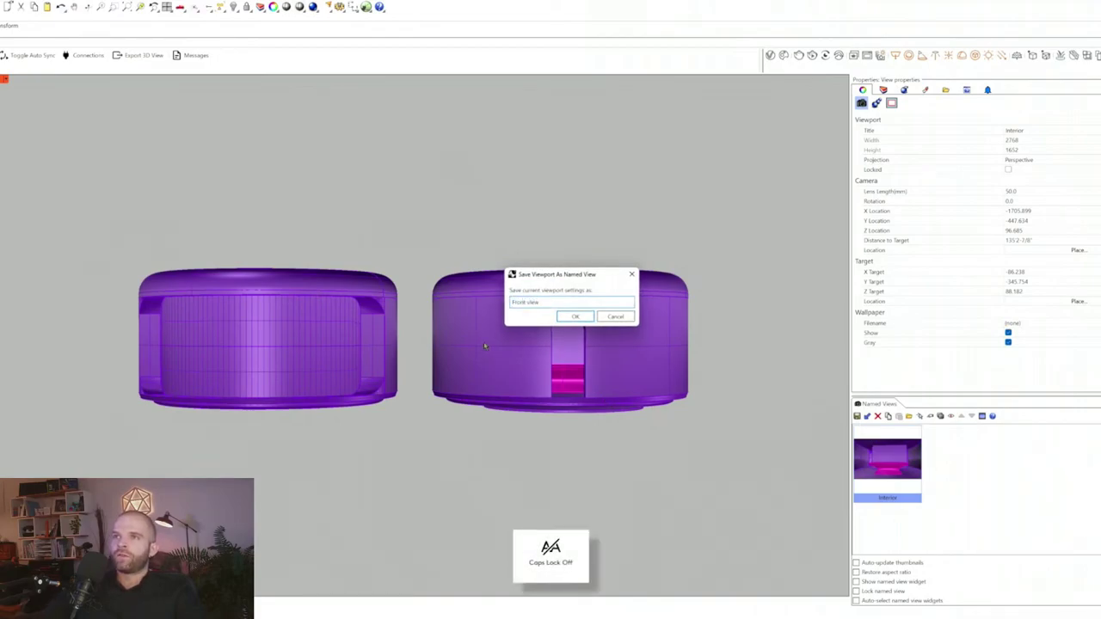
key(BackSpace)
key(BackSpace)
key(BackSpace)
key(BackSpace)
key(Caps_Lock)
text(V)
key(Caps_Lock)
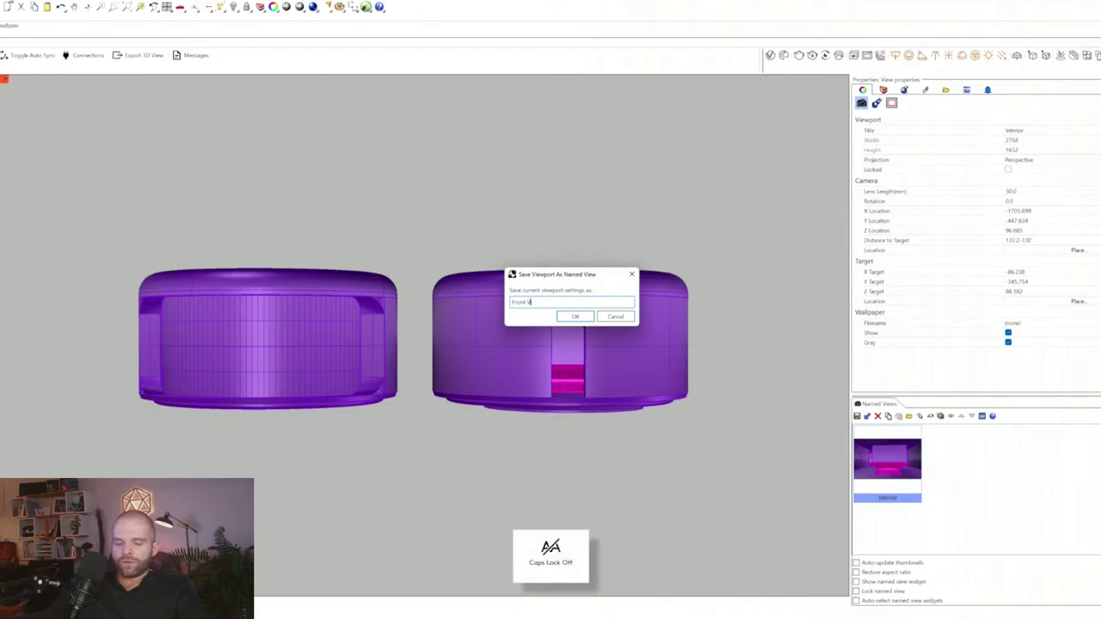
click(574, 316)
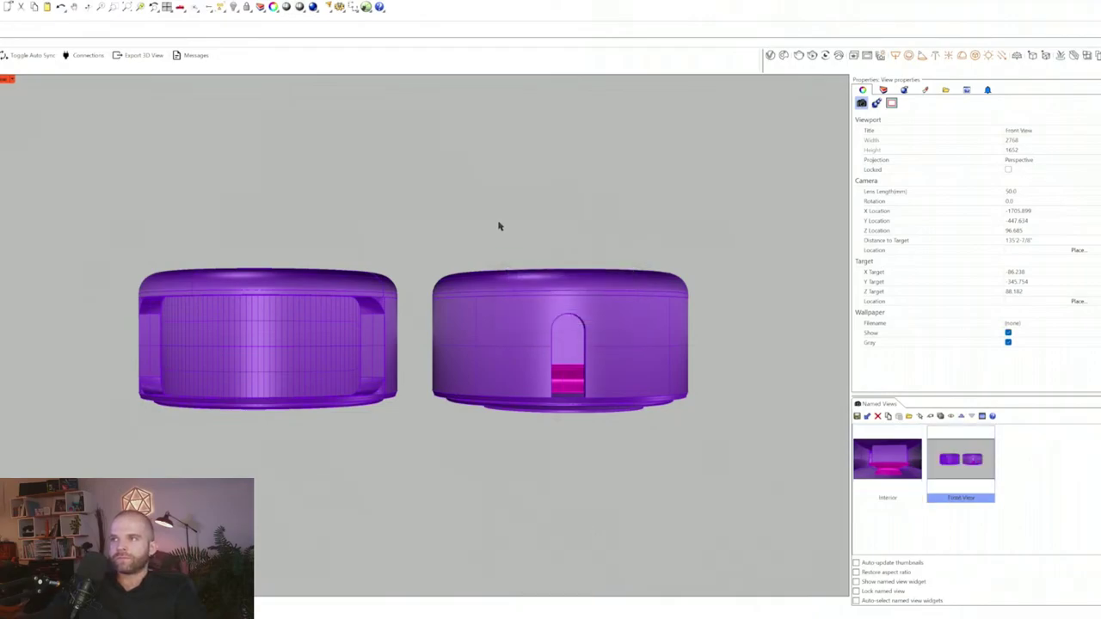
right_drag(295, 215, 352, 276)
scroll(389, 285, down, 8)
right_drag(465, 331, 505, 349)
scroll(395, 311, up, 8)
scroll(555, 349, down, 14)
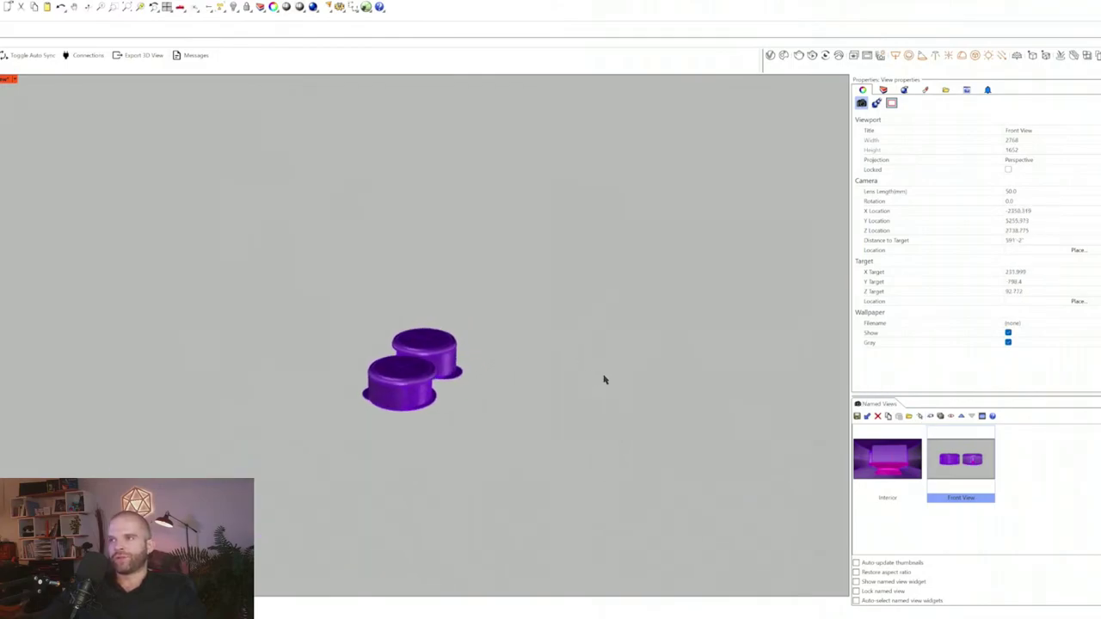
scroll(336, 366, up, 5)
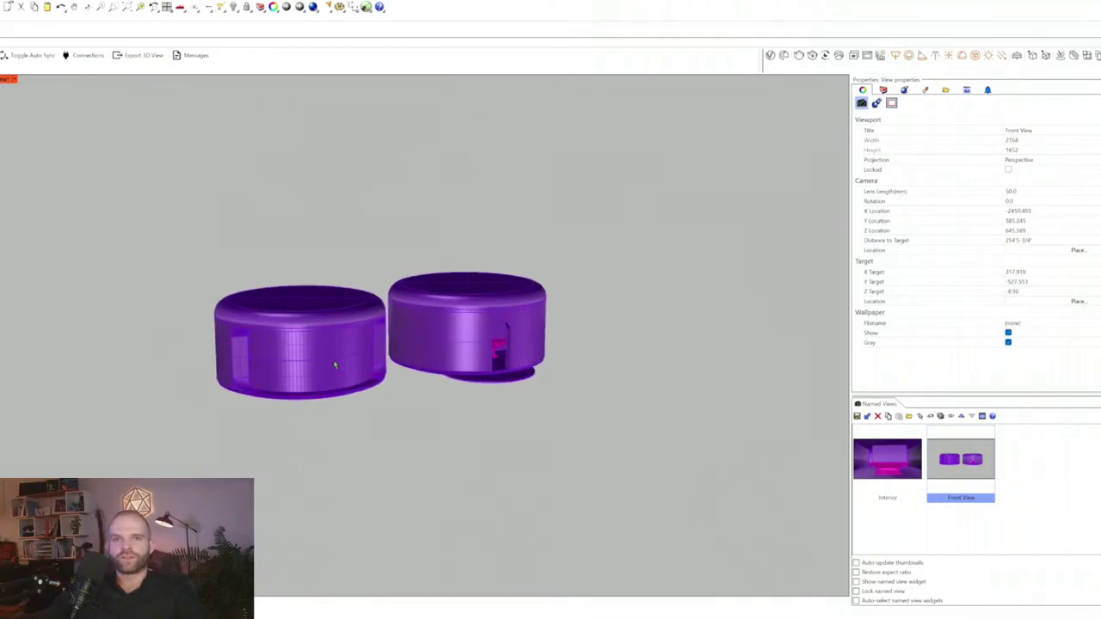
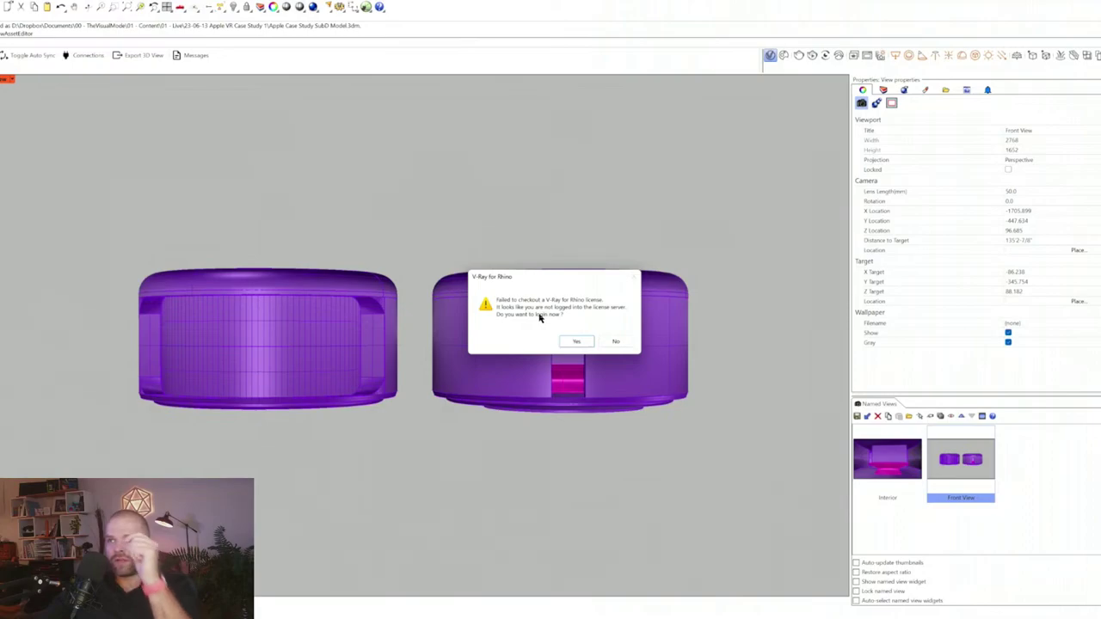
- Try to open the V-Ray Asset Editor, agreeing to log in to the license server each time
click(581, 341)
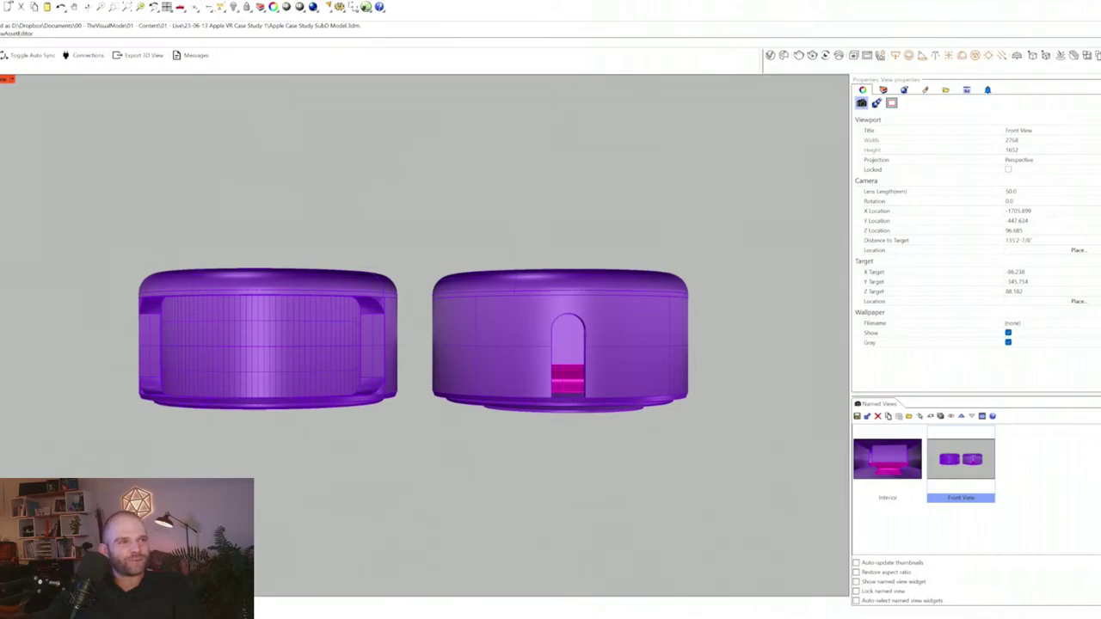
click(770, 55)
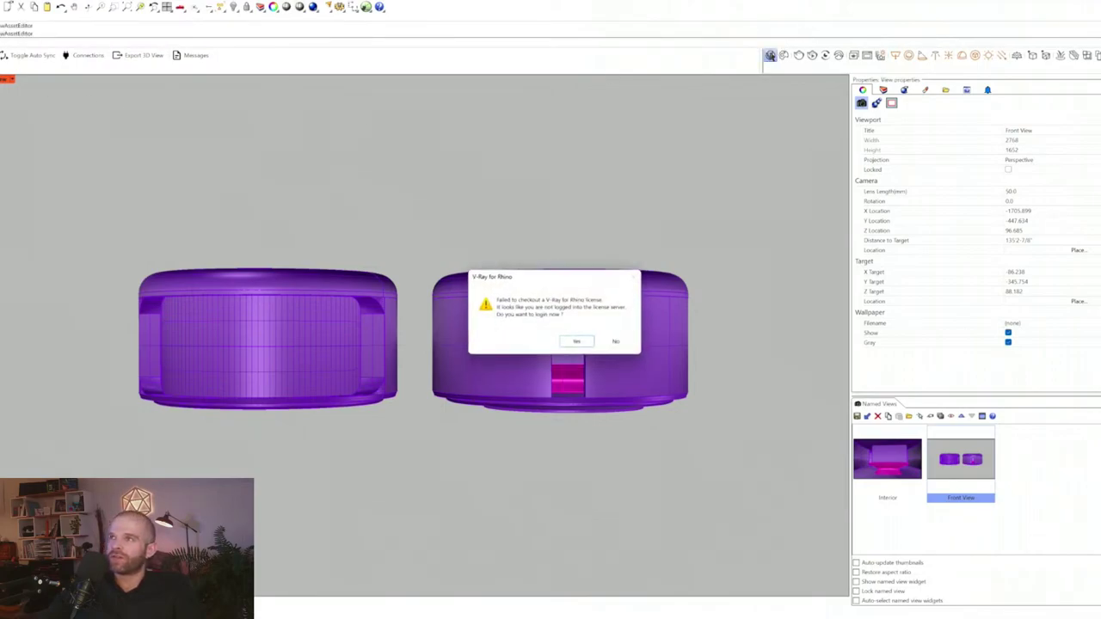
click(577, 341)
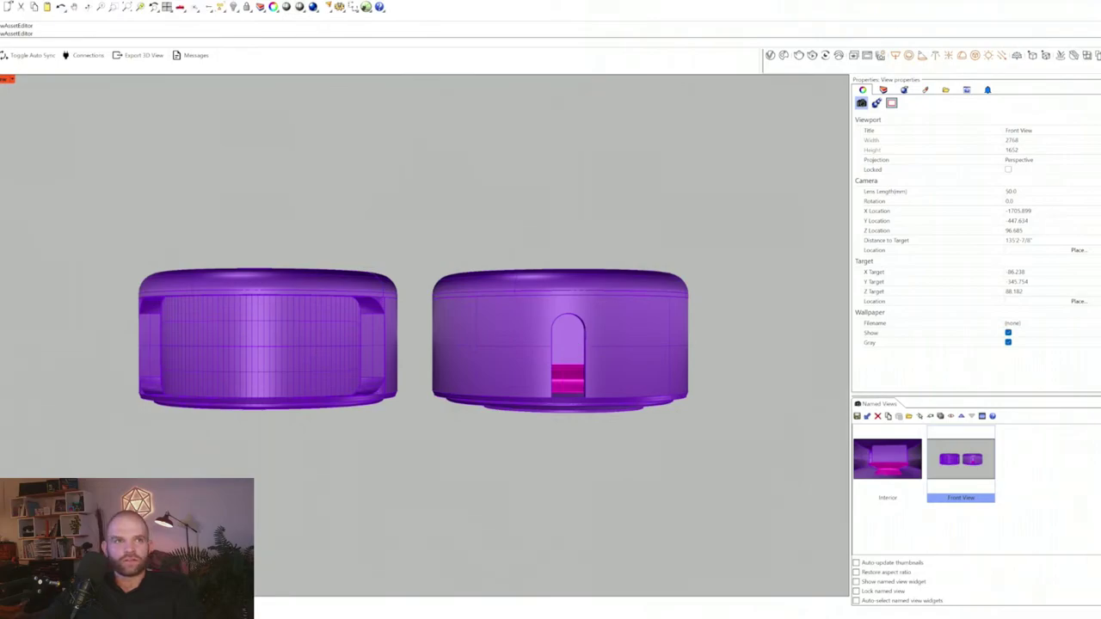
click(769, 55)
click(575, 341)
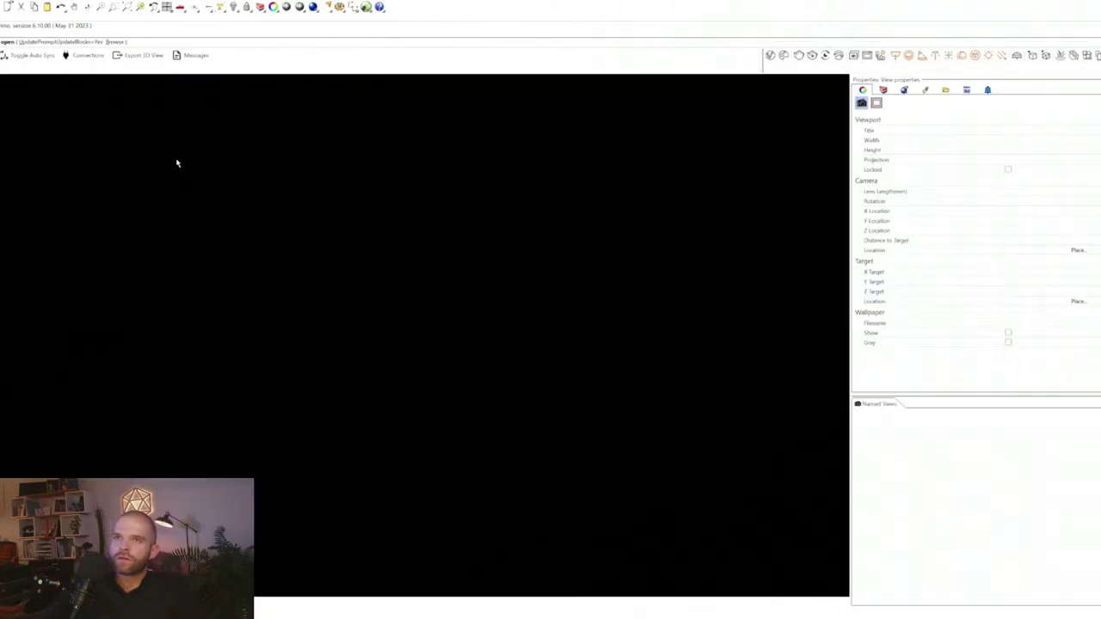
click(272, 2)
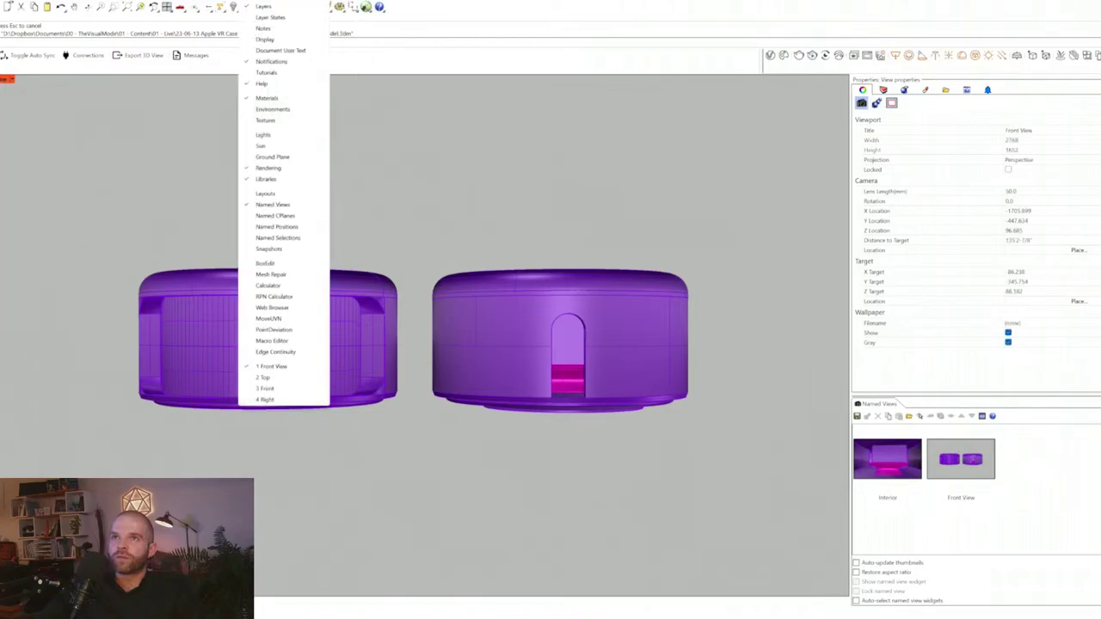
mouse_move(250, 2)
click(781, 86)
- Open the V-Ray Asset Editor, agreeing to the license server login, and place its window beside the model viewport
click(770, 55)
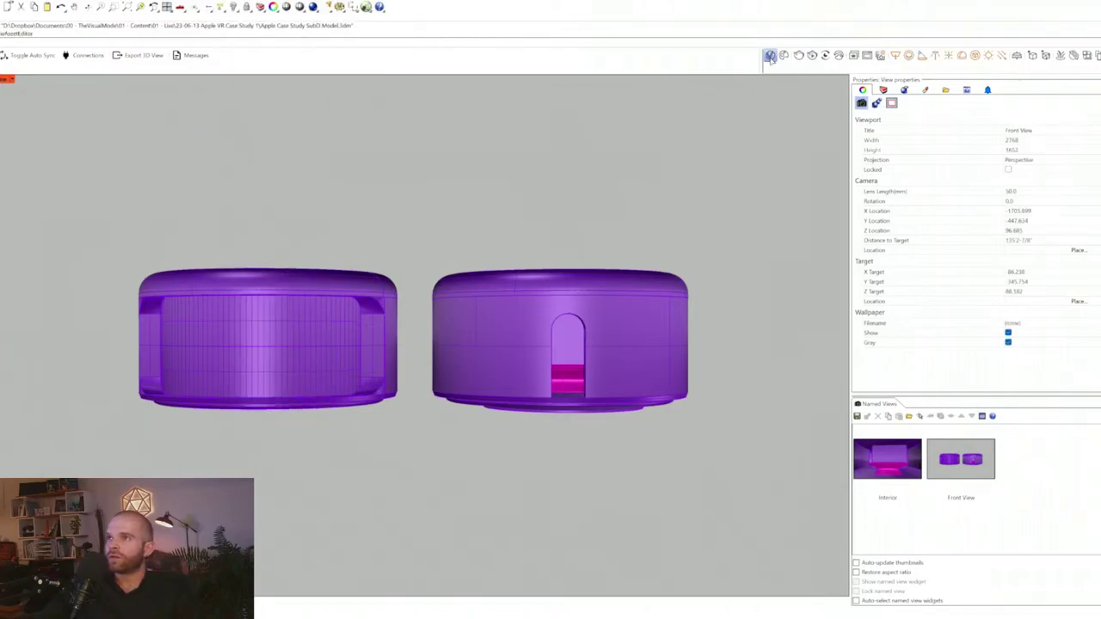
click(576, 343)
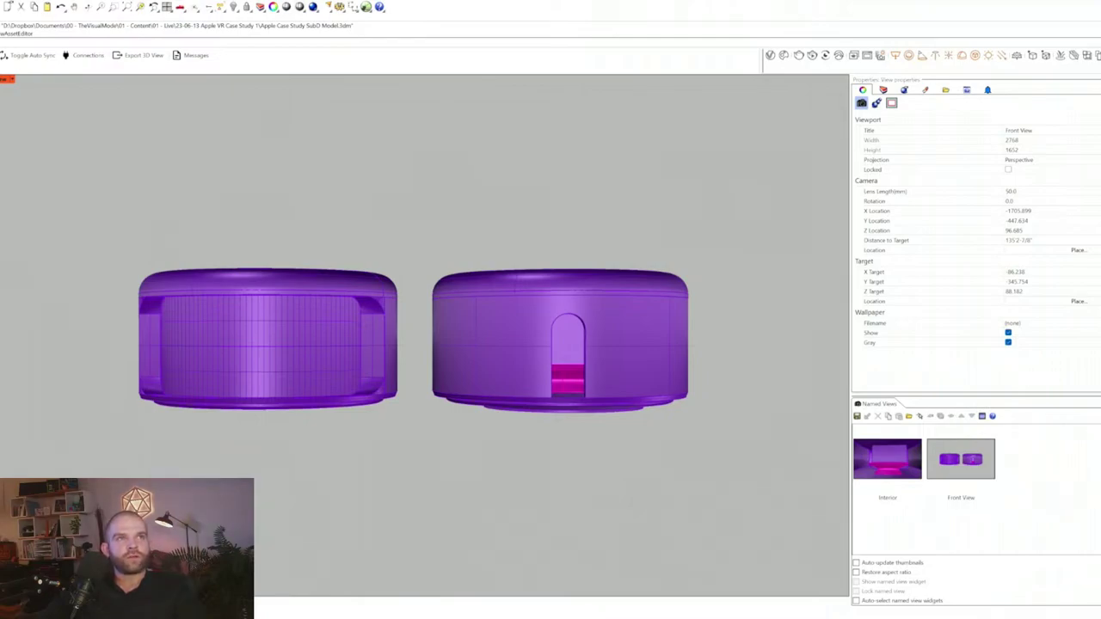
click(770, 55)
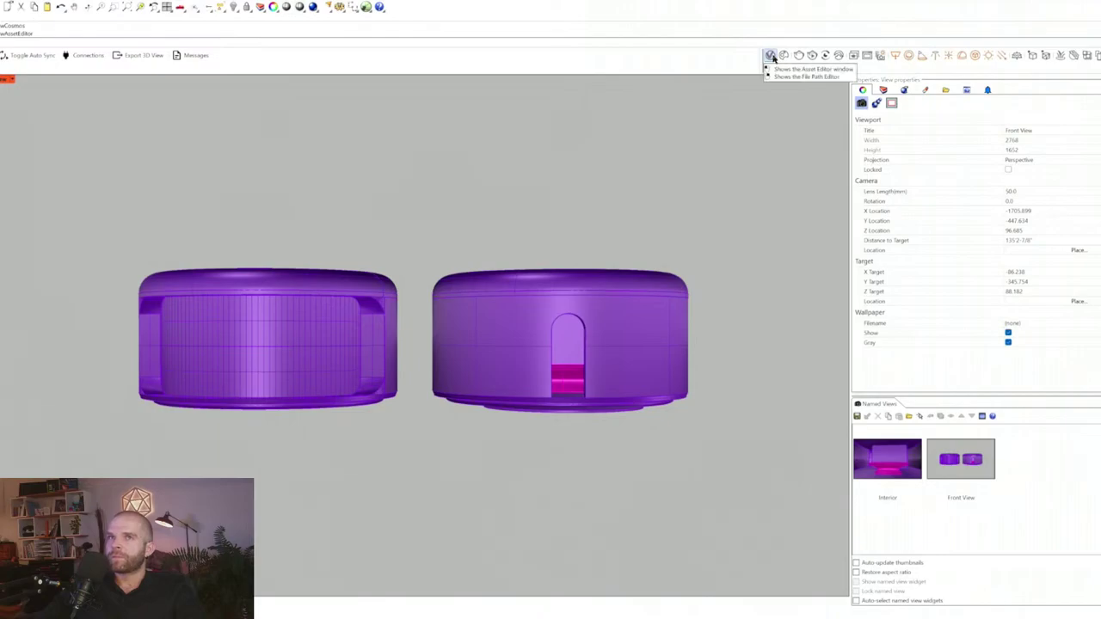
click(771, 57)
drag(627, 279, 869, 85)
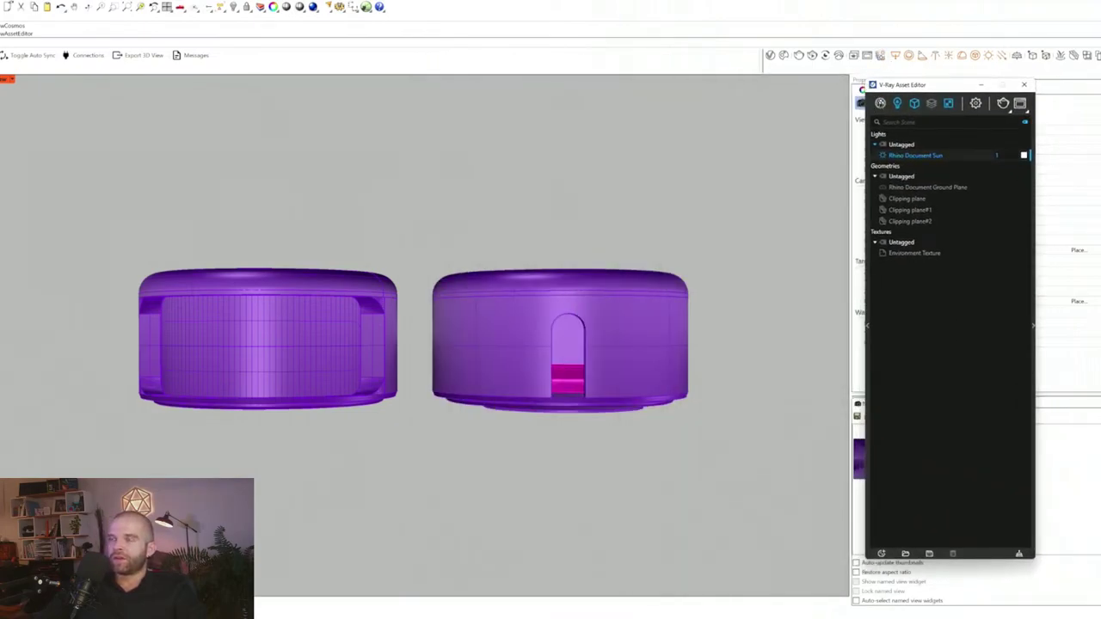
- Examine the material types and the asset categories that can be created, including render elements, geometries, lights and textures
click(881, 104)
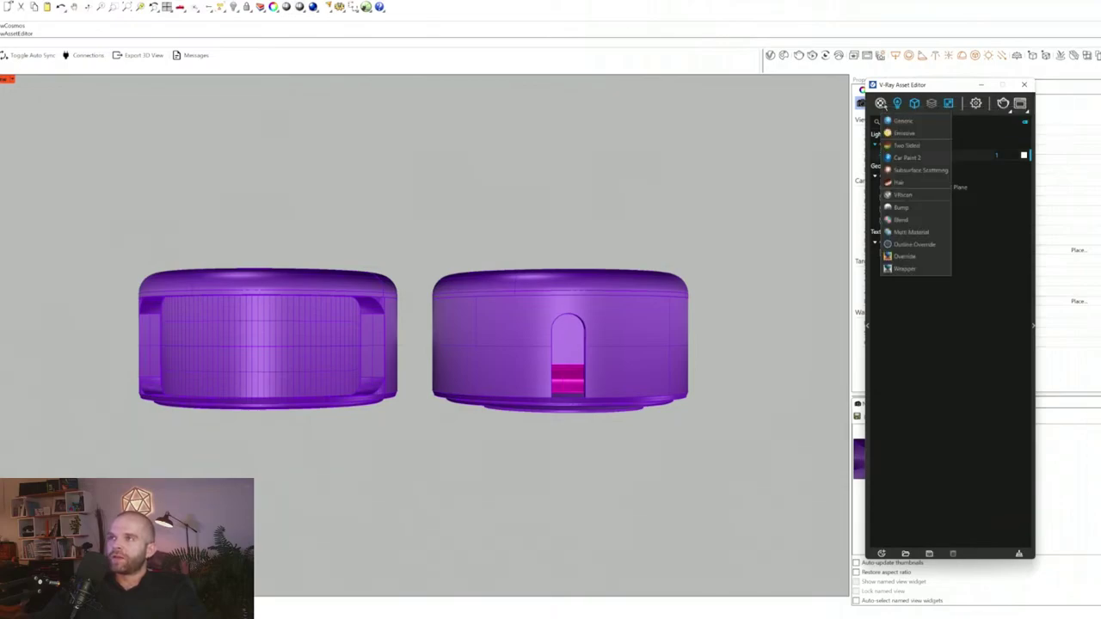
click(923, 171)
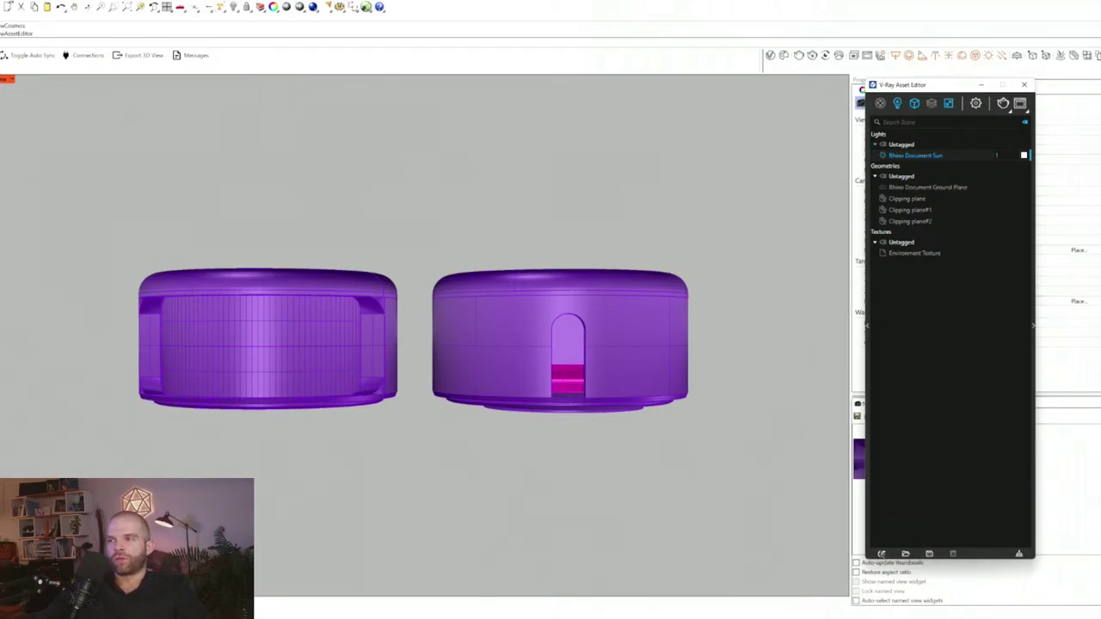
click(881, 554)
mouse_move(911, 504)
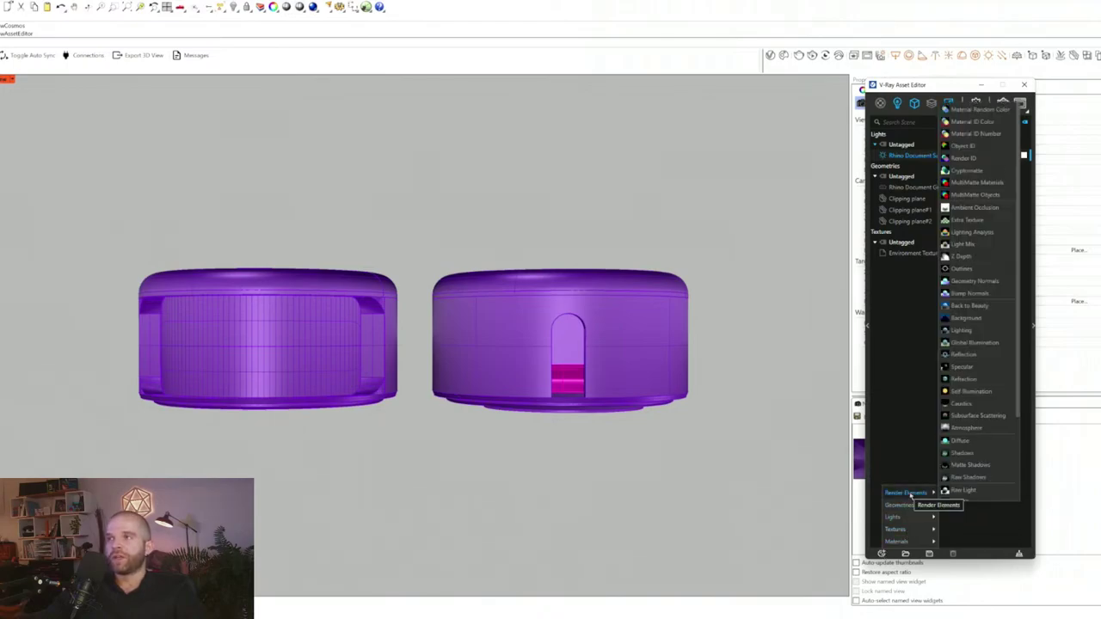
scroll(972, 382, down, 2)
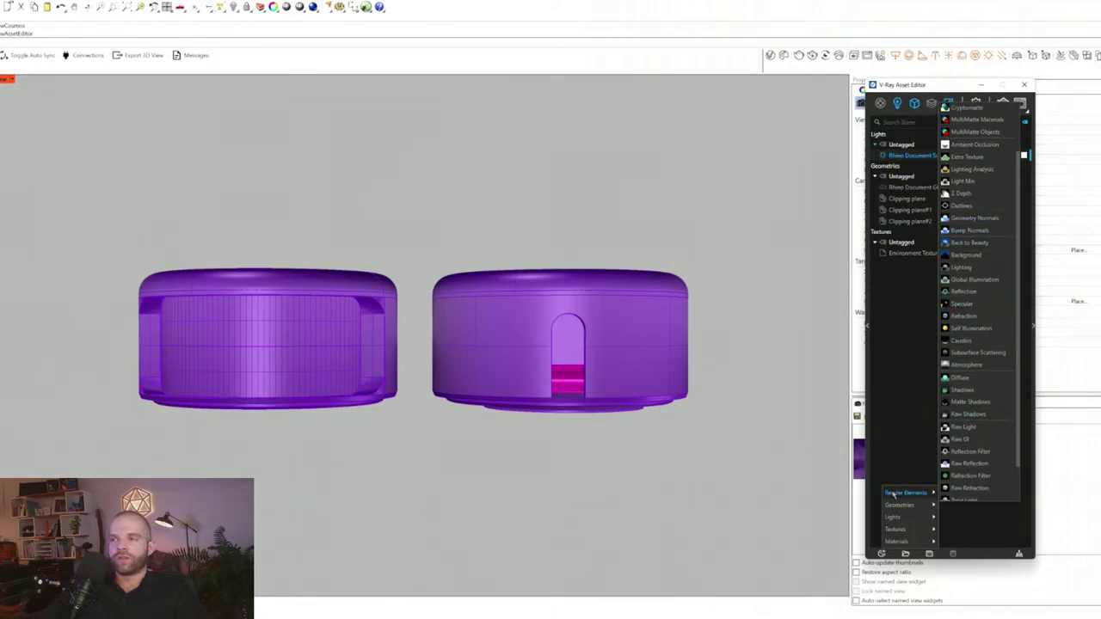
mouse_move(891, 542)
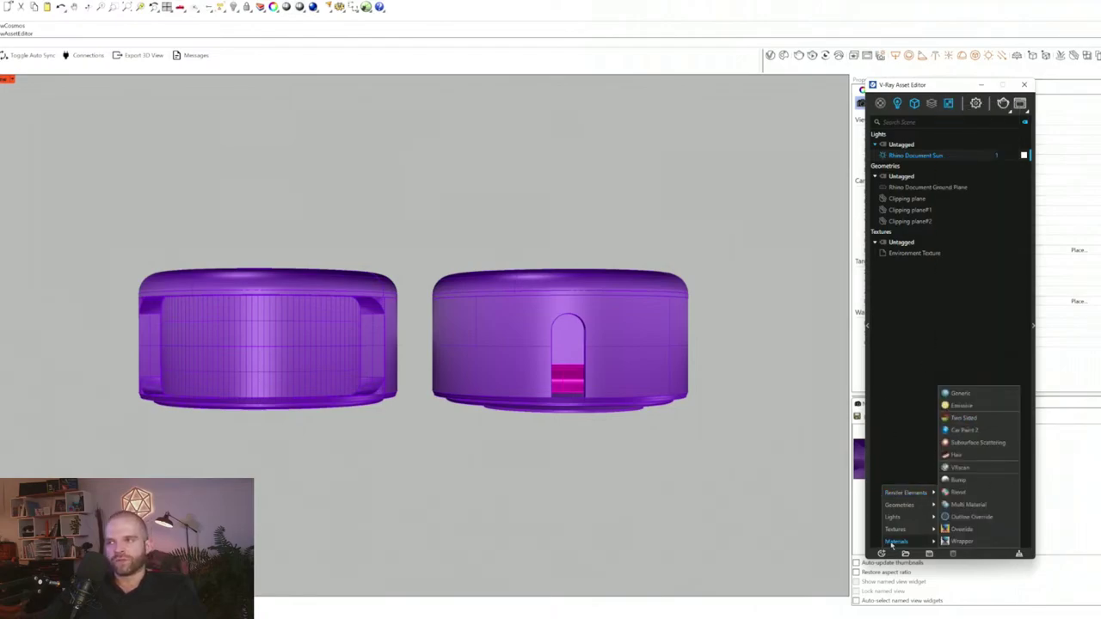
click(891, 404)
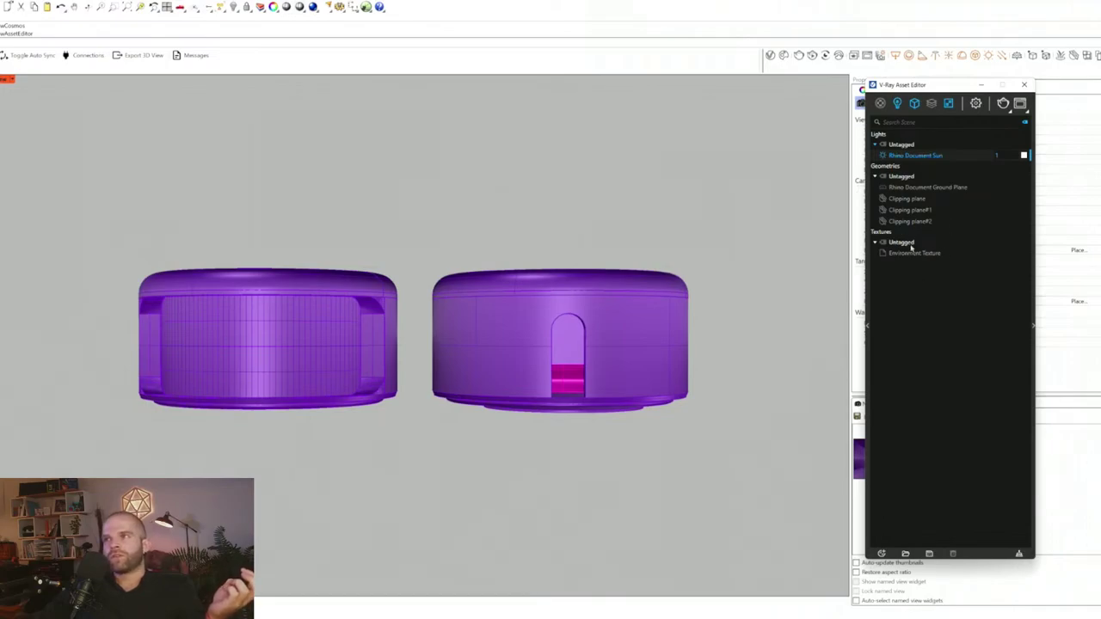
- Review the available material types again, filter the asset list to the scene's geometries, and look through the available render elements
click(880, 104)
click(934, 268)
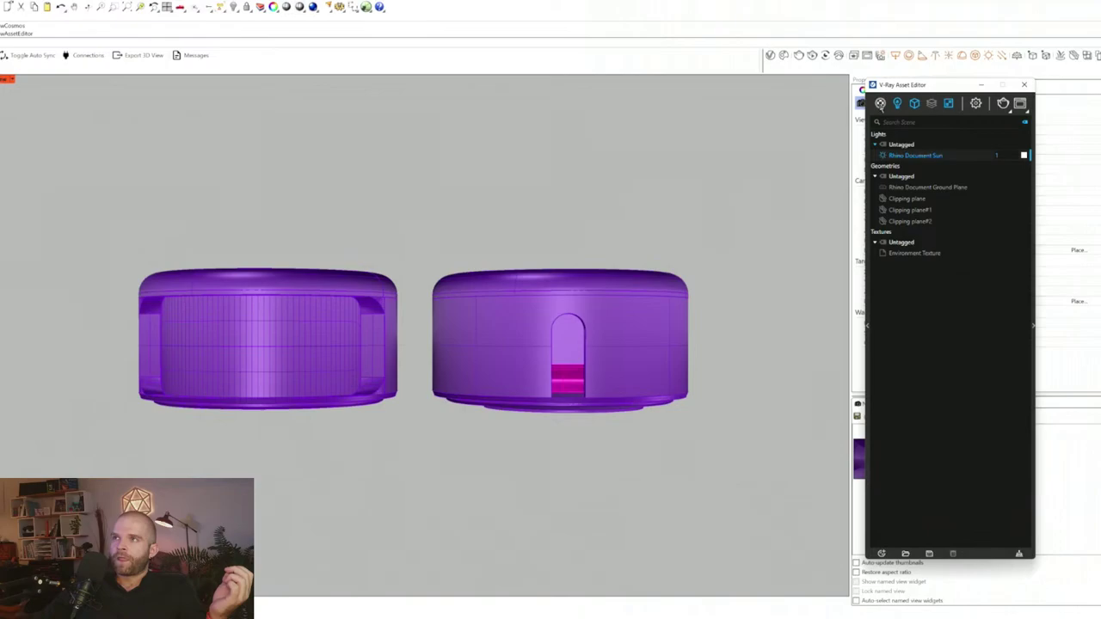
right_click(879, 104)
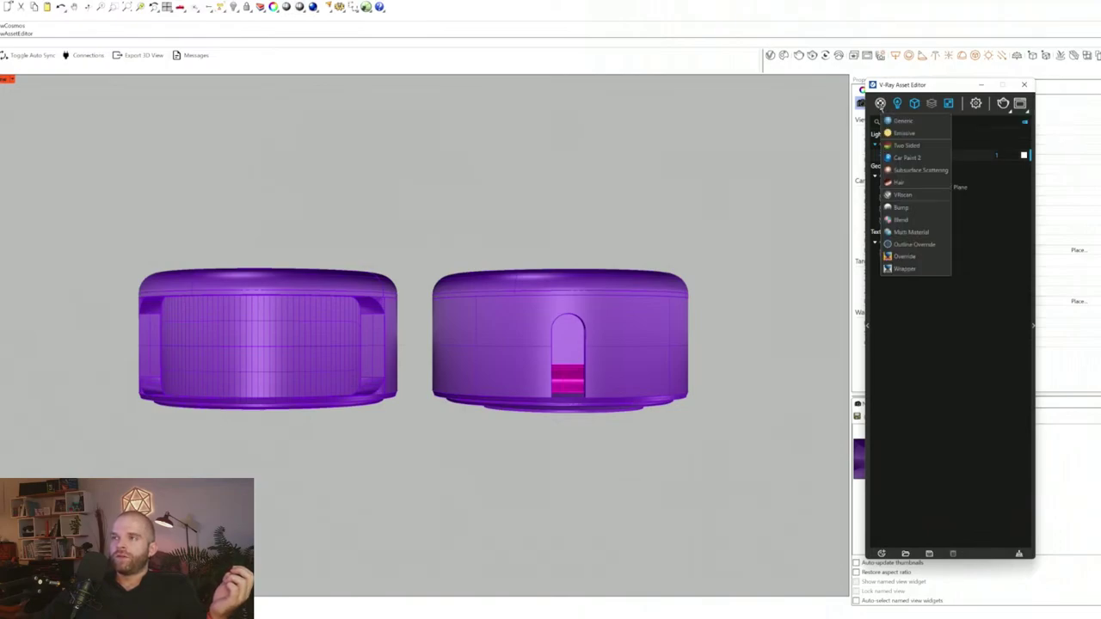
click(906, 344)
click(897, 104)
click(914, 103)
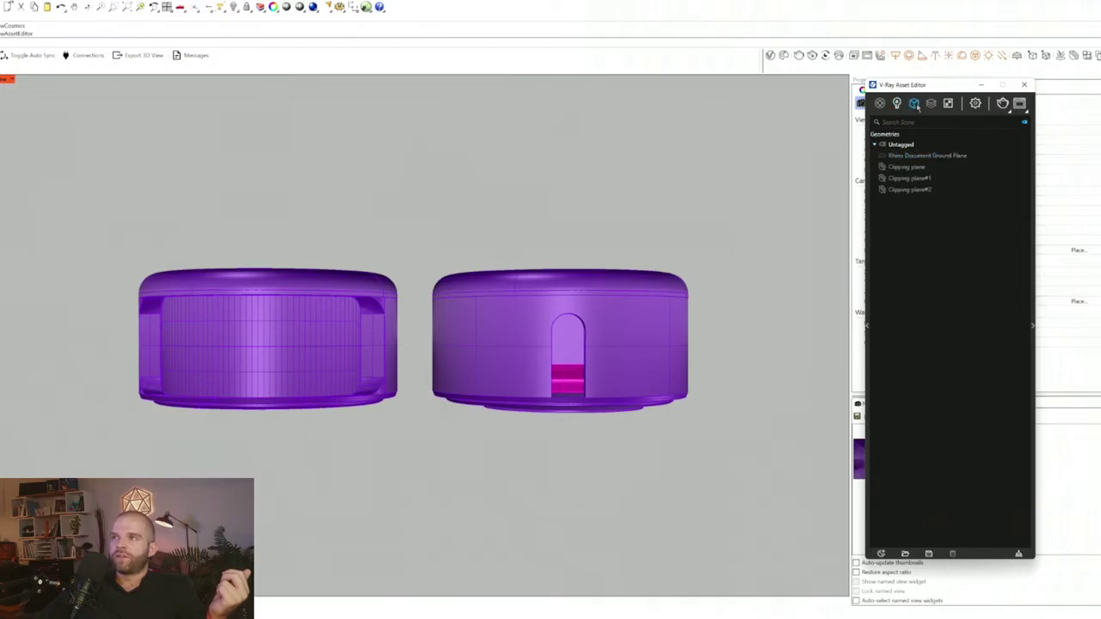
right_click(929, 104)
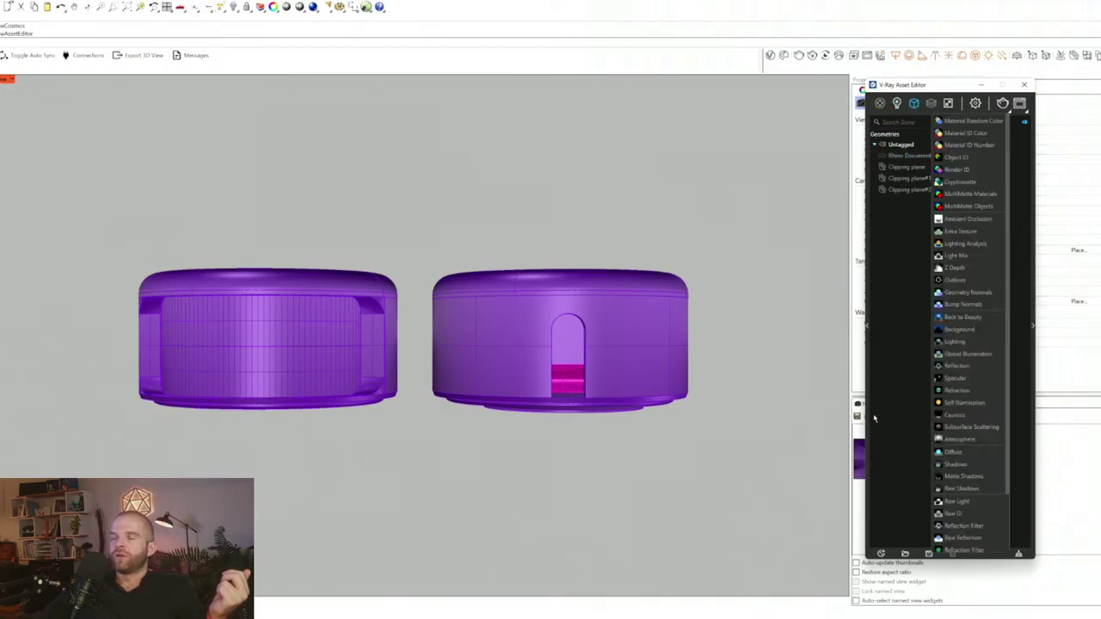
click(881, 553)
click(931, 104)
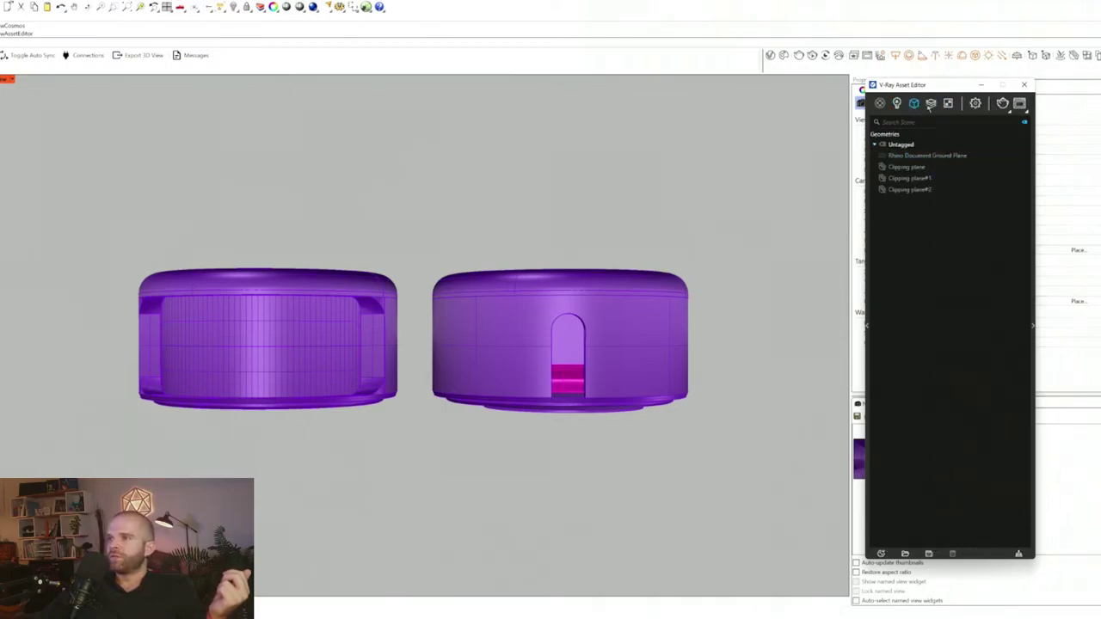
right_click(931, 103)
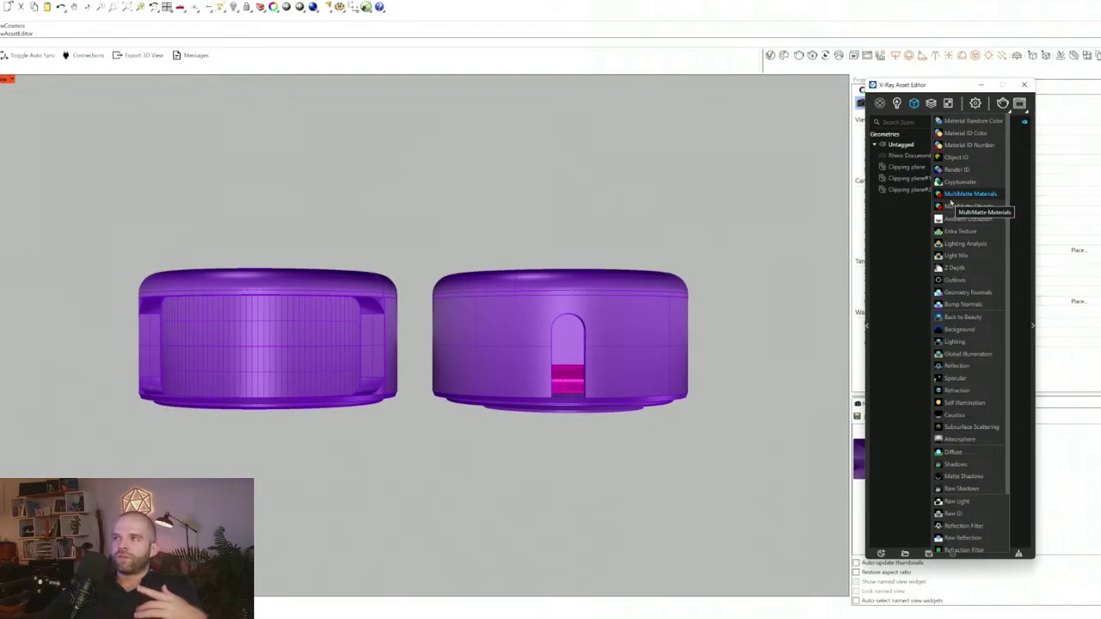
click(913, 243)
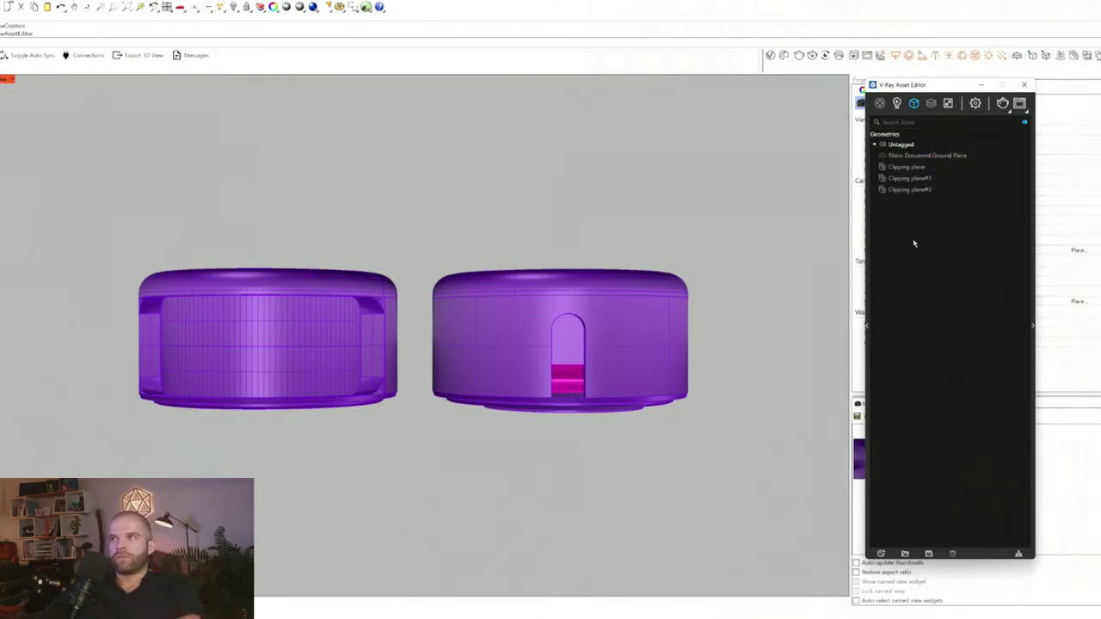
- Set the render engine to RTX in the render settings and turn off progressive rendering
click(977, 104)
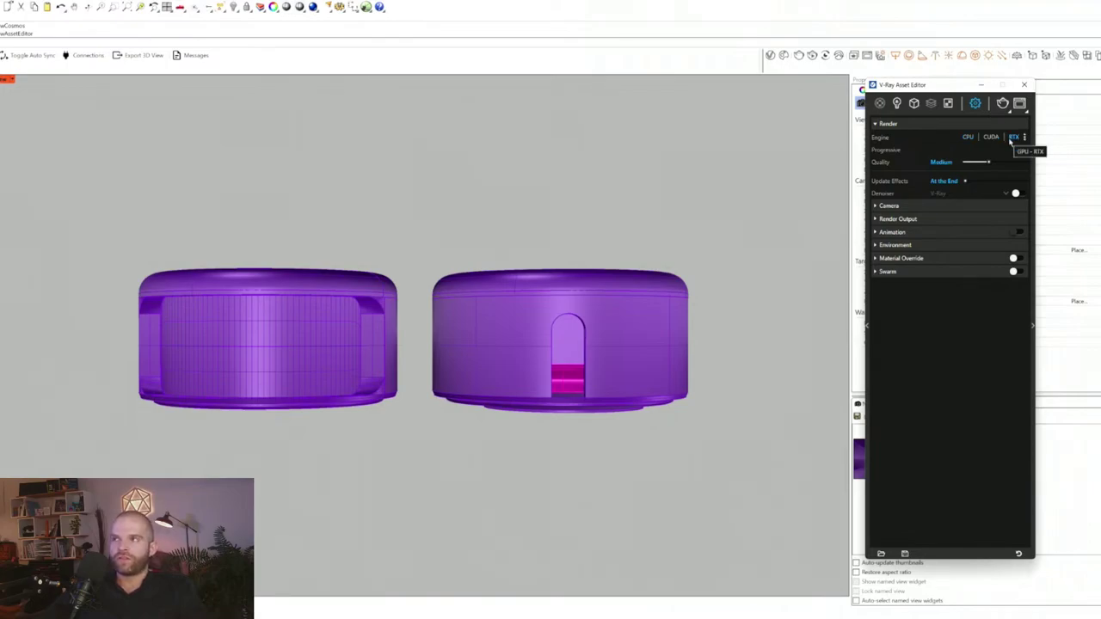
click(1013, 138)
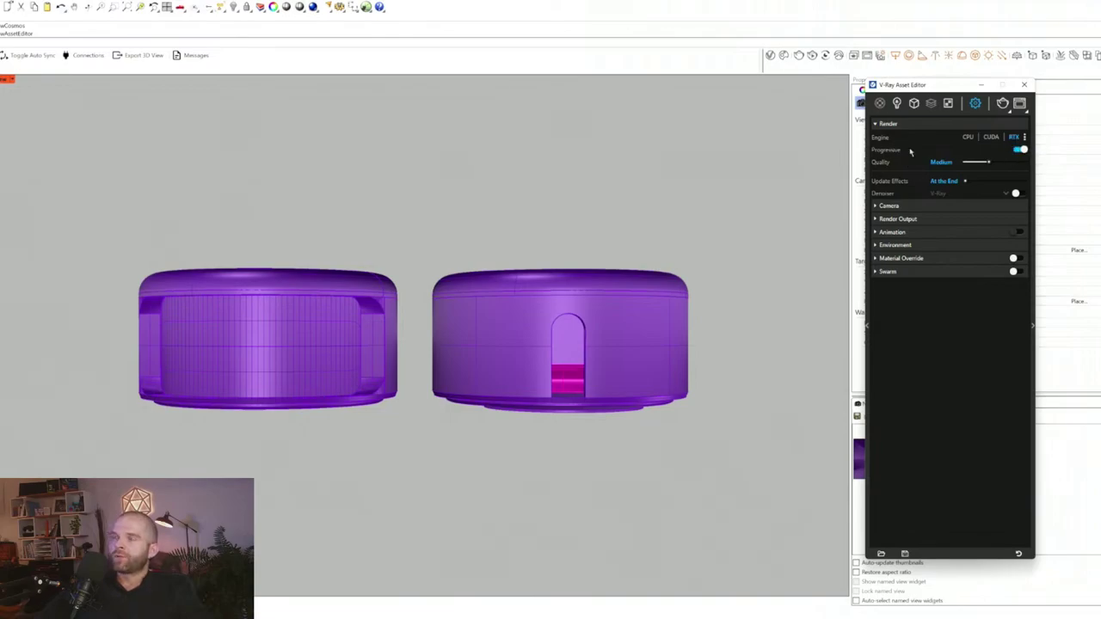
click(1019, 150)
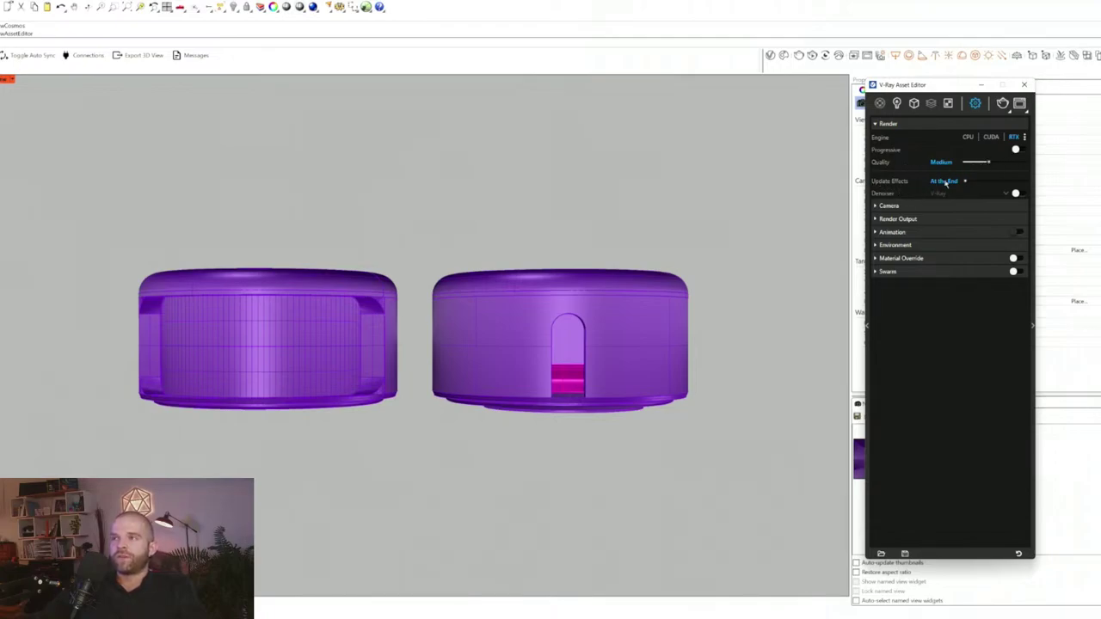
- Enable the denoiser and set it to NVIDIA AI
click(1019, 193)
click(978, 196)
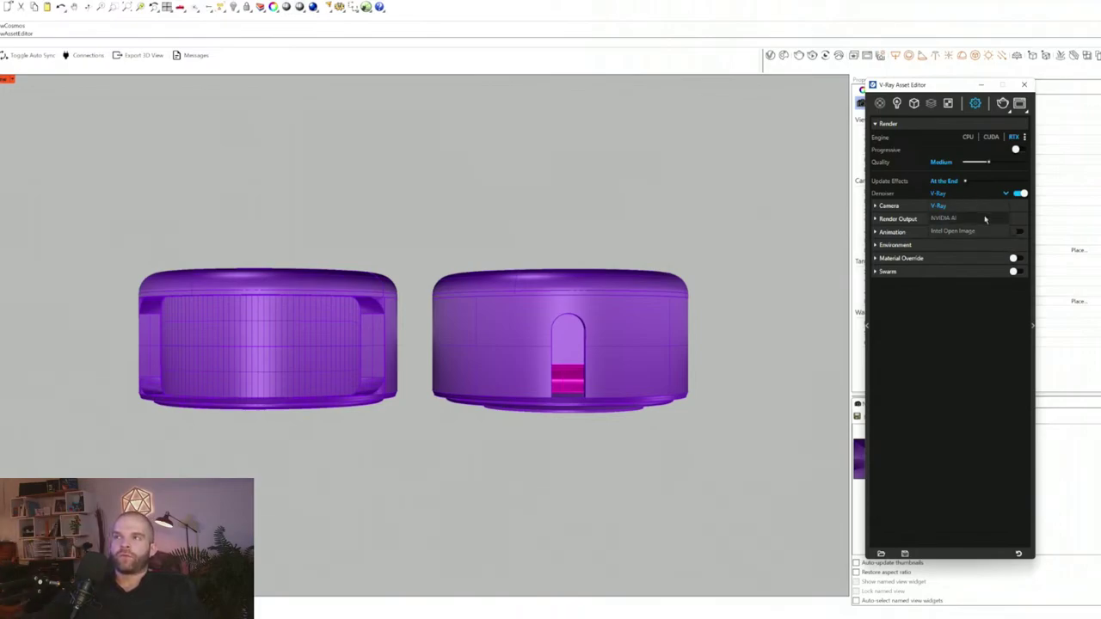
click(986, 219)
- Examine the render camera's exposure, depth of field and effects settings, along with the render output options
click(925, 206)
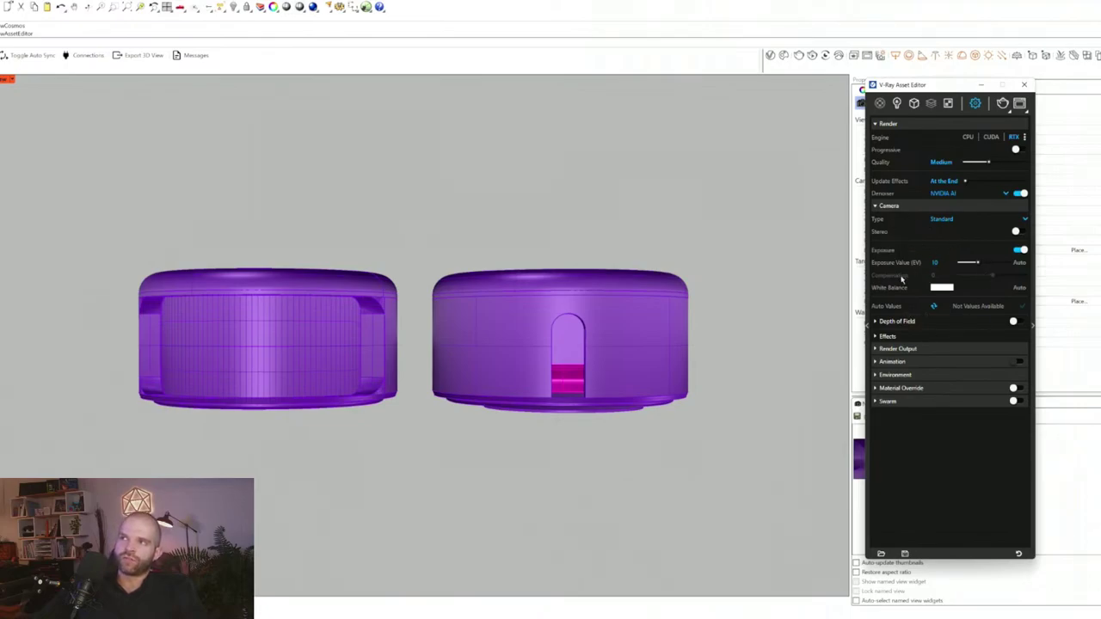
click(899, 321)
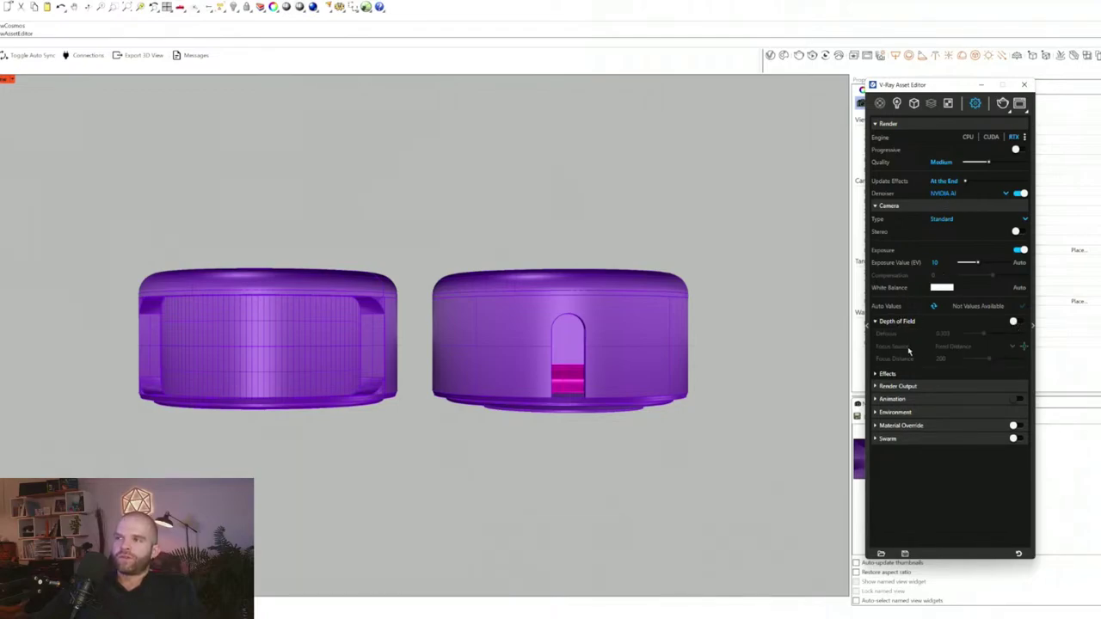
click(883, 373)
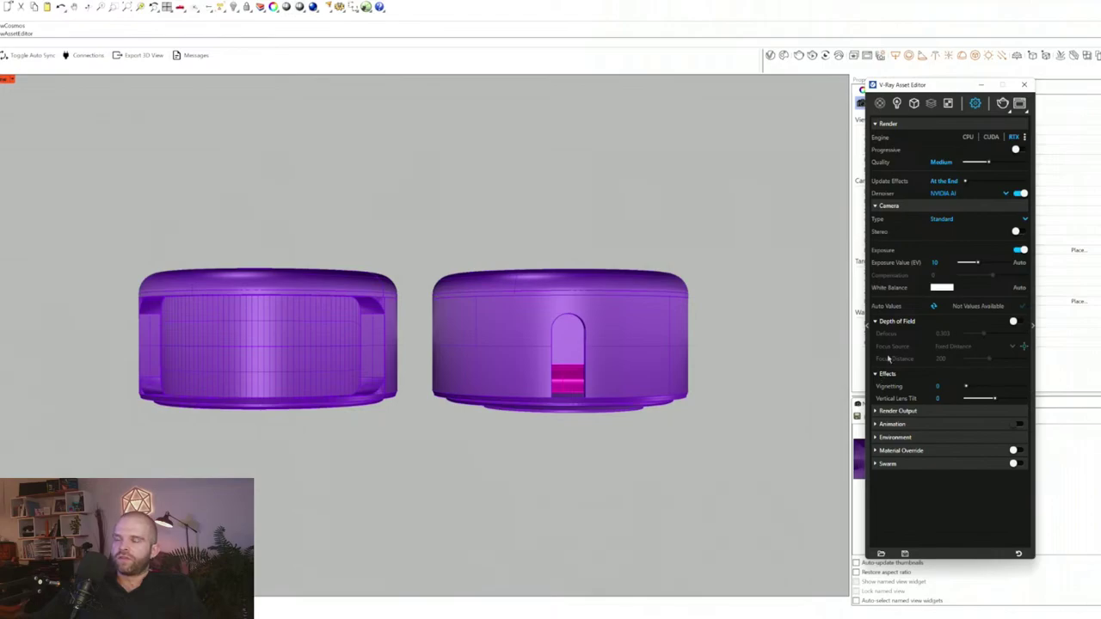
click(895, 324)
click(894, 324)
click(895, 324)
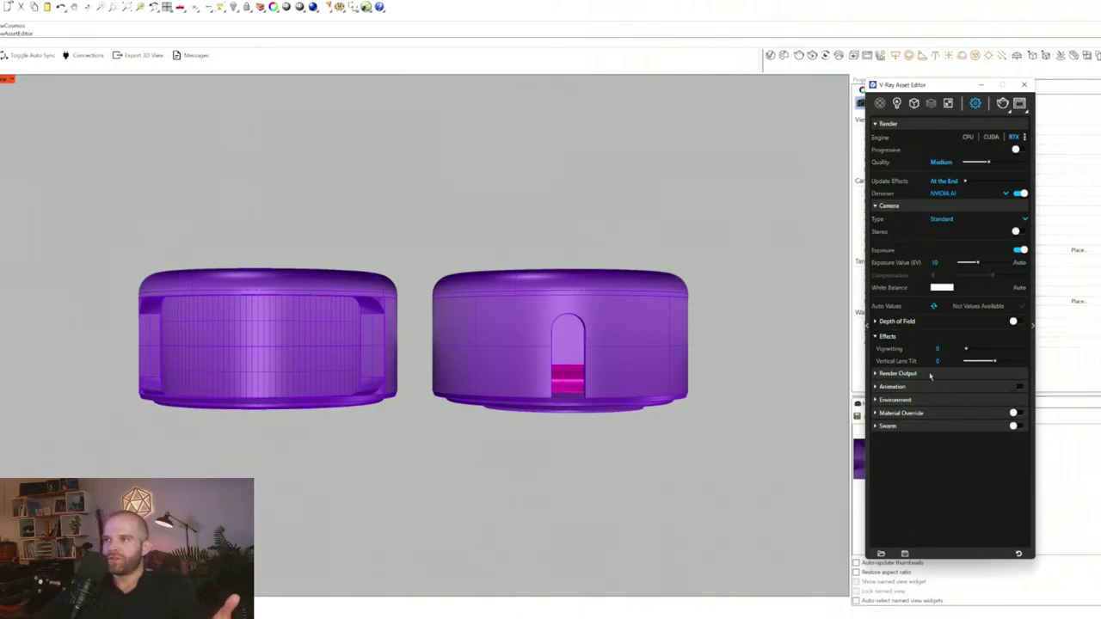
click(930, 375)
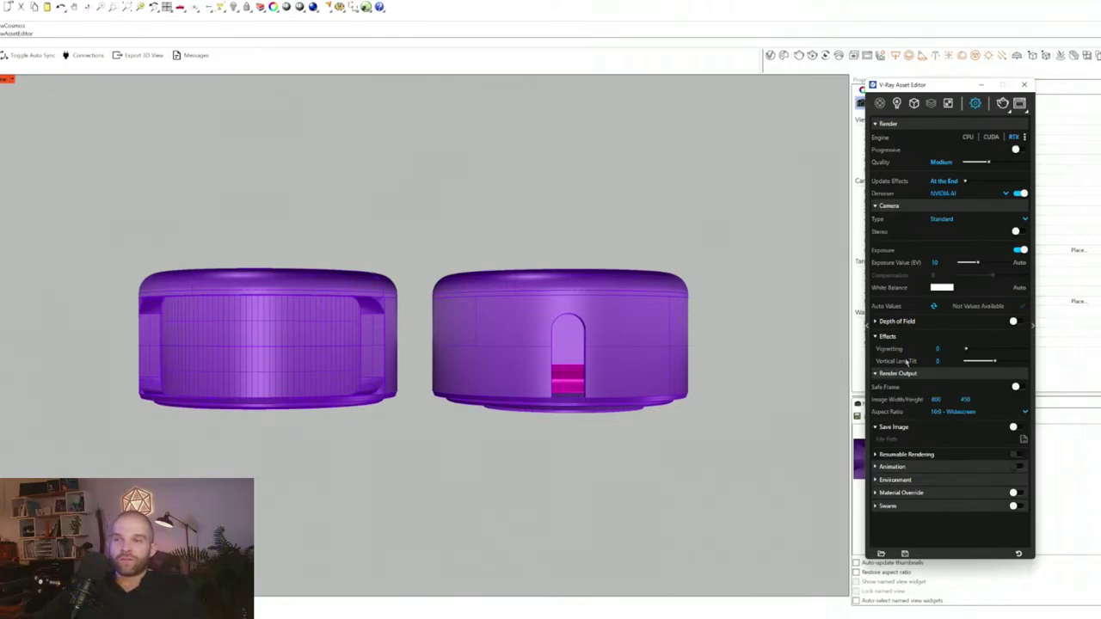
click(912, 326)
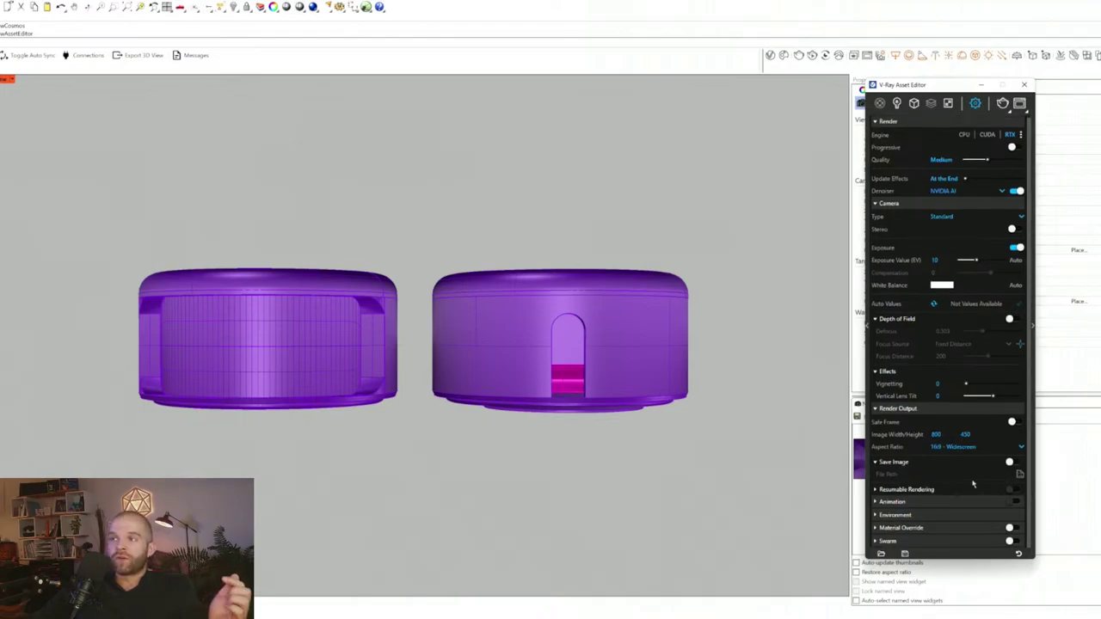
click(1012, 463)
click(1019, 474)
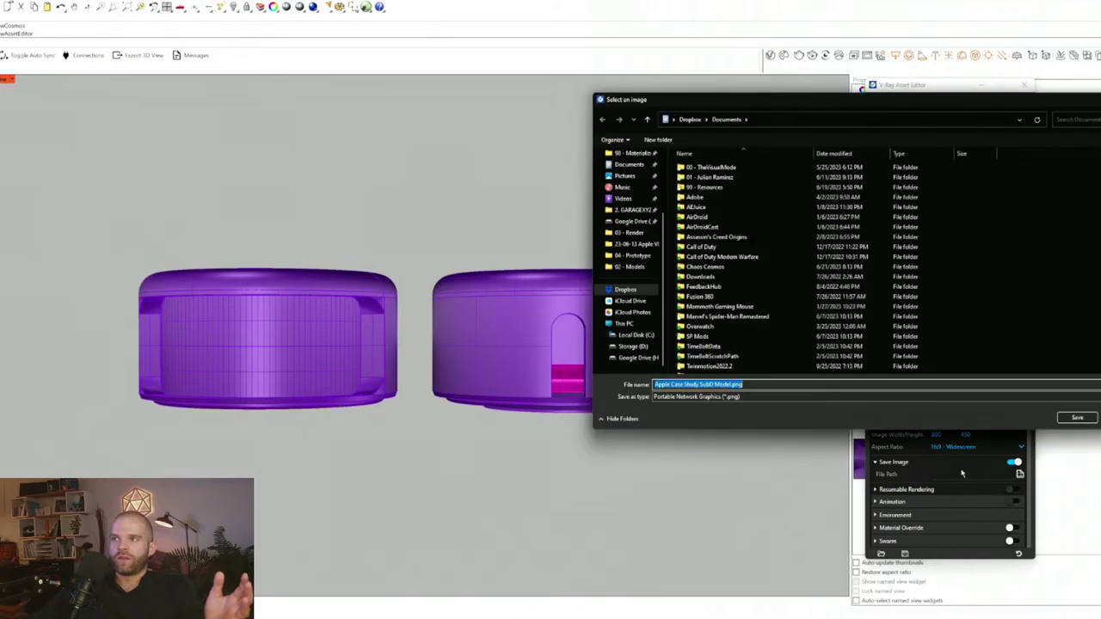
click(1077, 417)
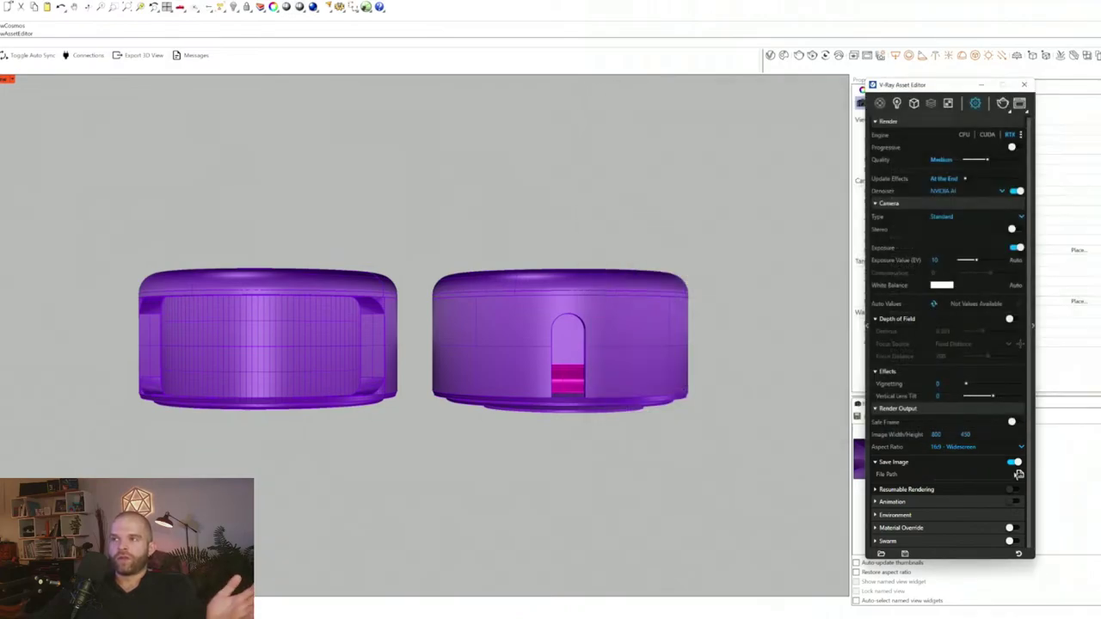
click(1011, 463)
- Examine the animation settings and the environment's background, GI, reflection and refraction options
click(893, 501)
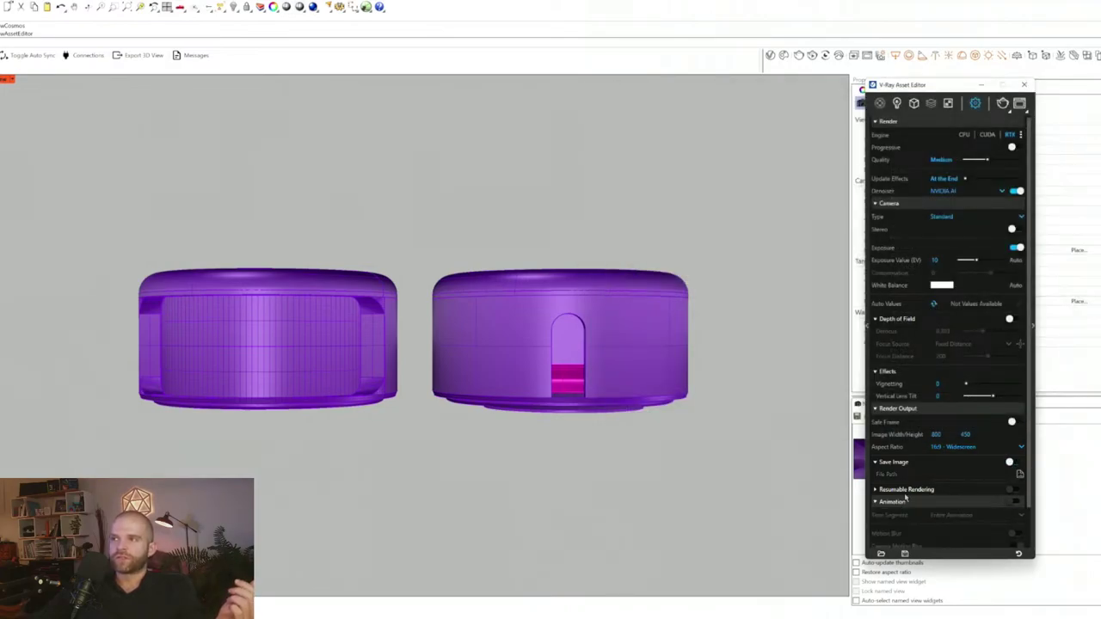
scroll(937, 481, down, 1)
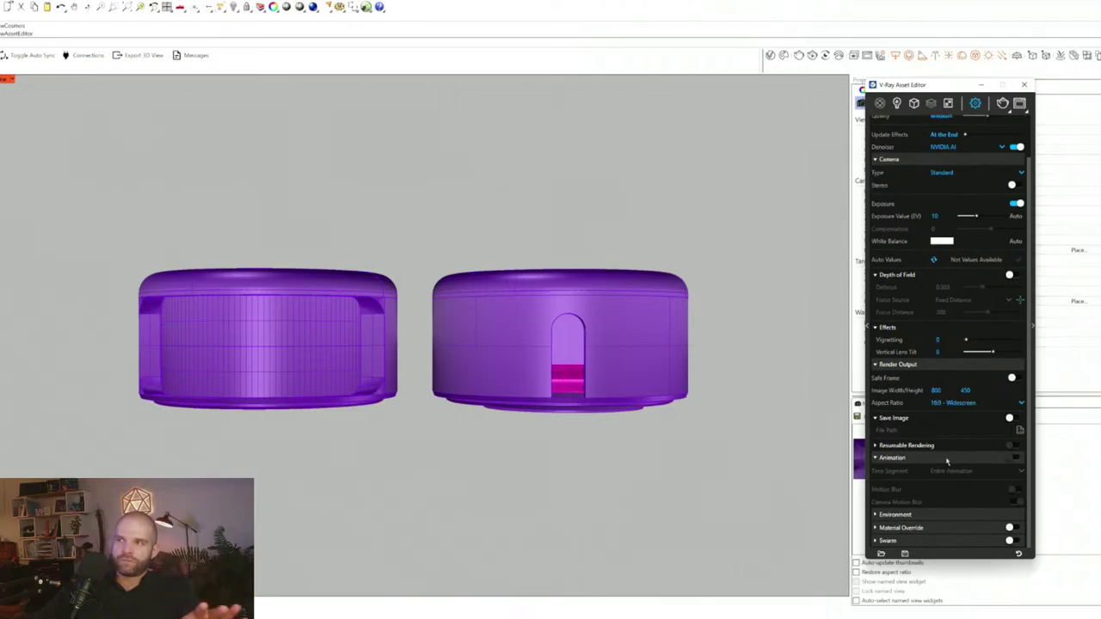
click(894, 515)
scroll(951, 416, down, 2)
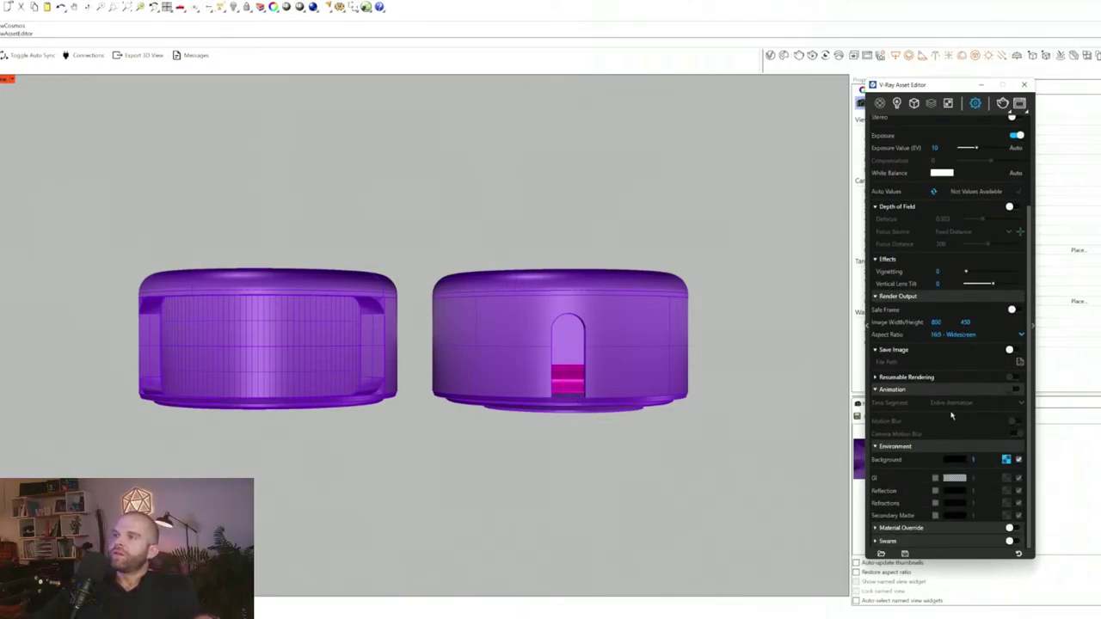
click(919, 447)
click(898, 515)
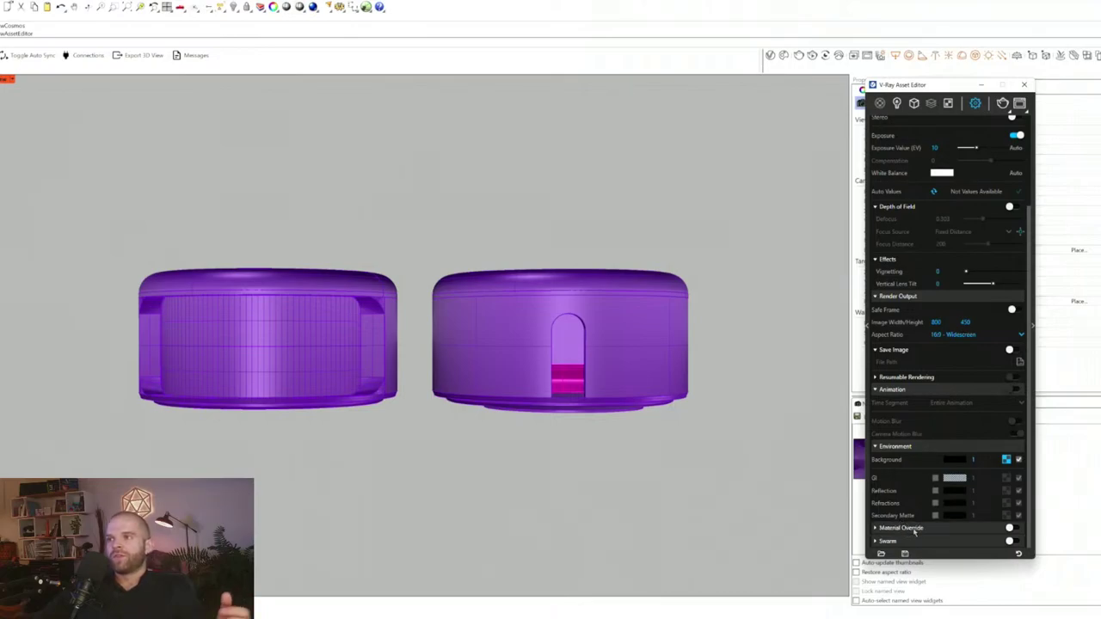
- Turn on Material Override, check its override colour, and look over the Swarm settings
click(914, 531)
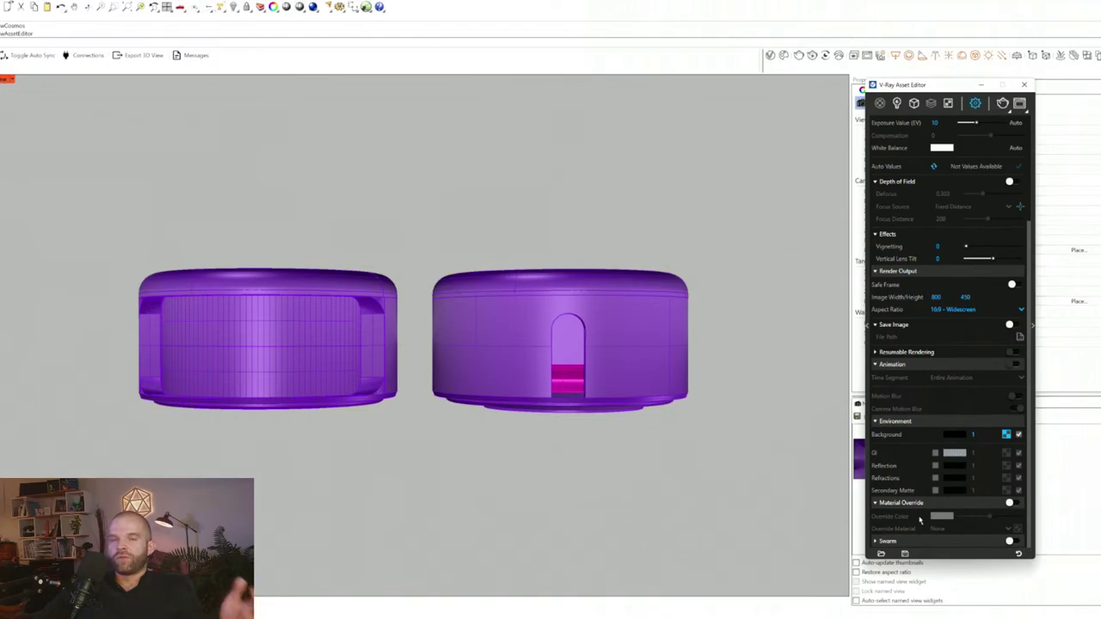
click(1011, 503)
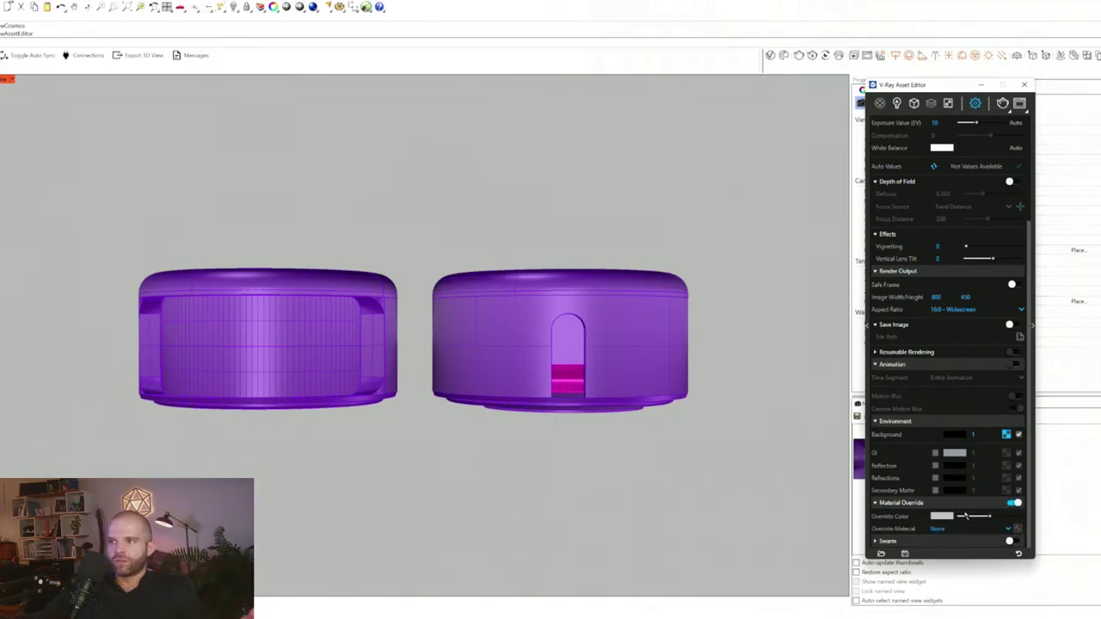
click(944, 516)
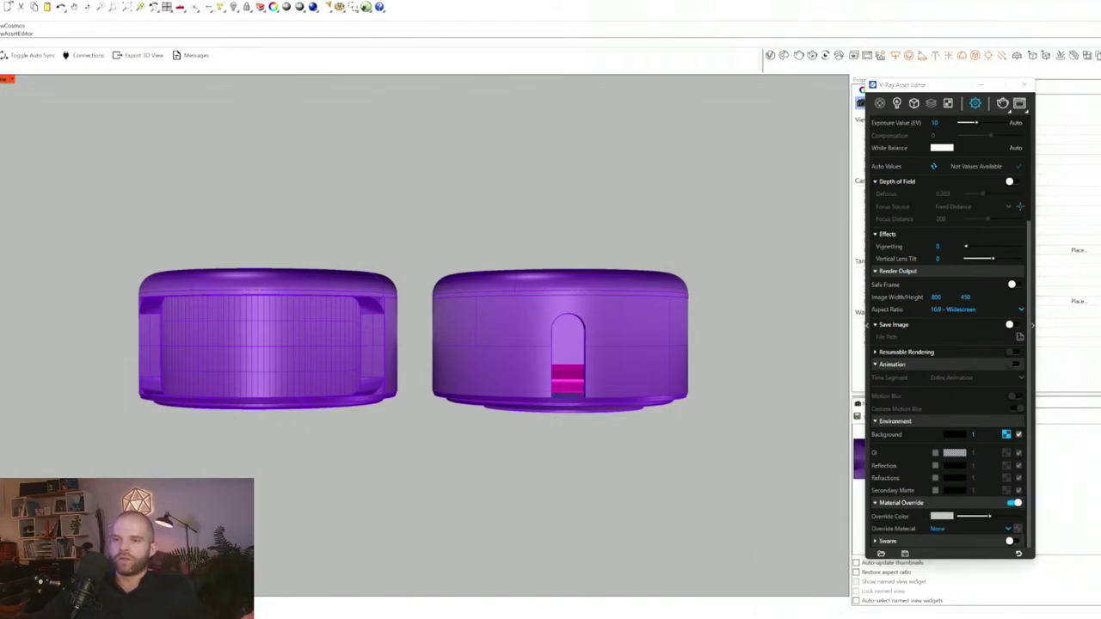
click(898, 540)
click(893, 544)
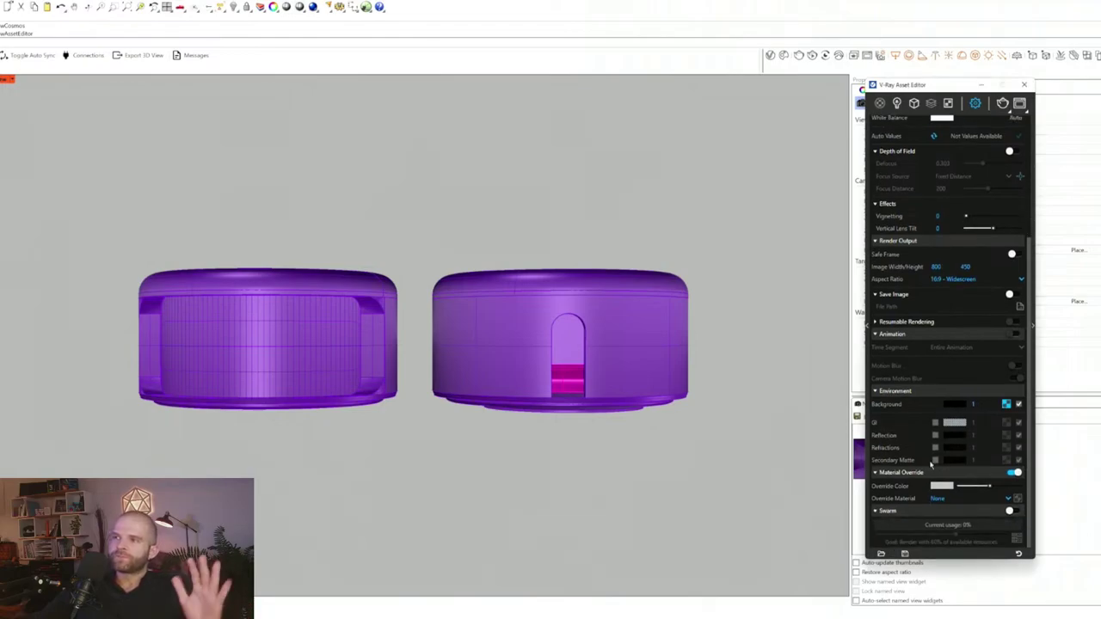
scroll(921, 492, up, 1)
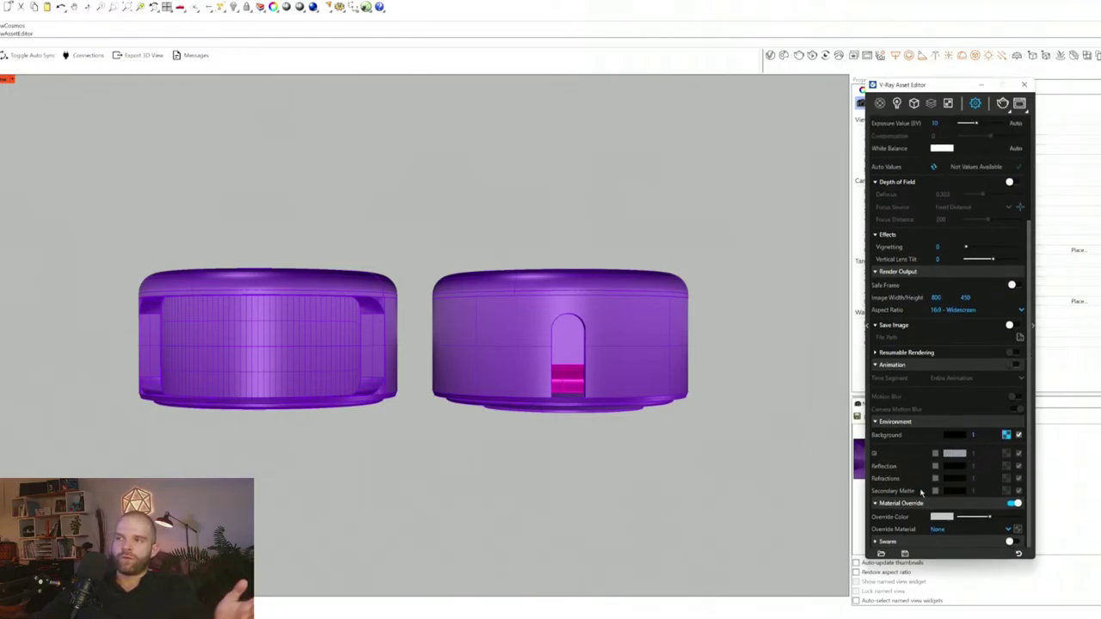
scroll(921, 491, up, 4)
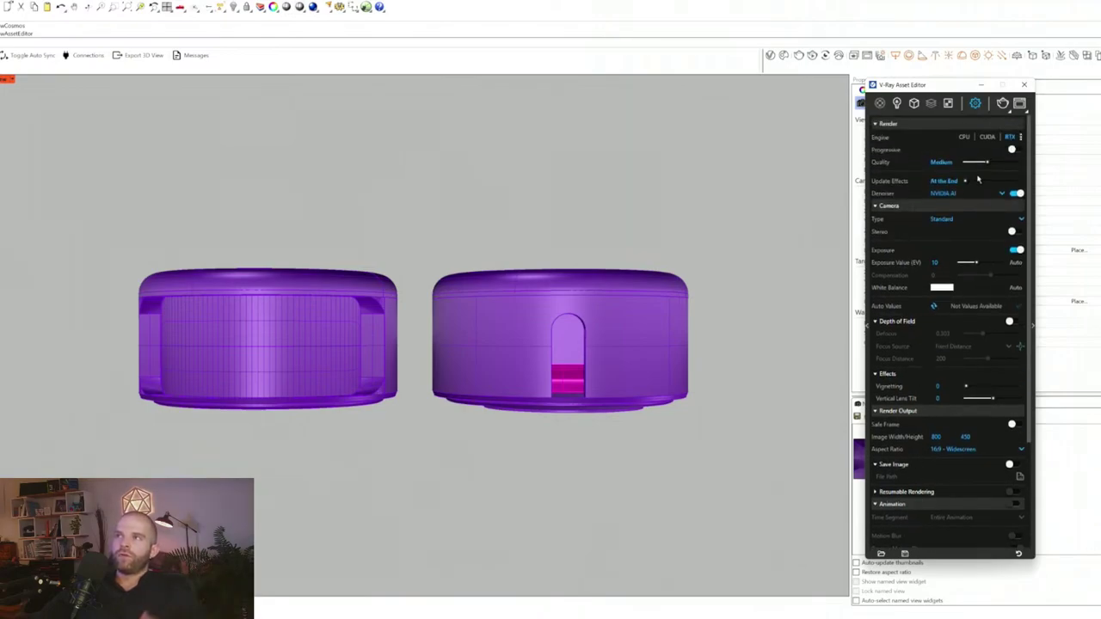
- Try to start a V-Ray Interactive render and arrange the frame buffer so the orbited model can be compared with it
click(1011, 110)
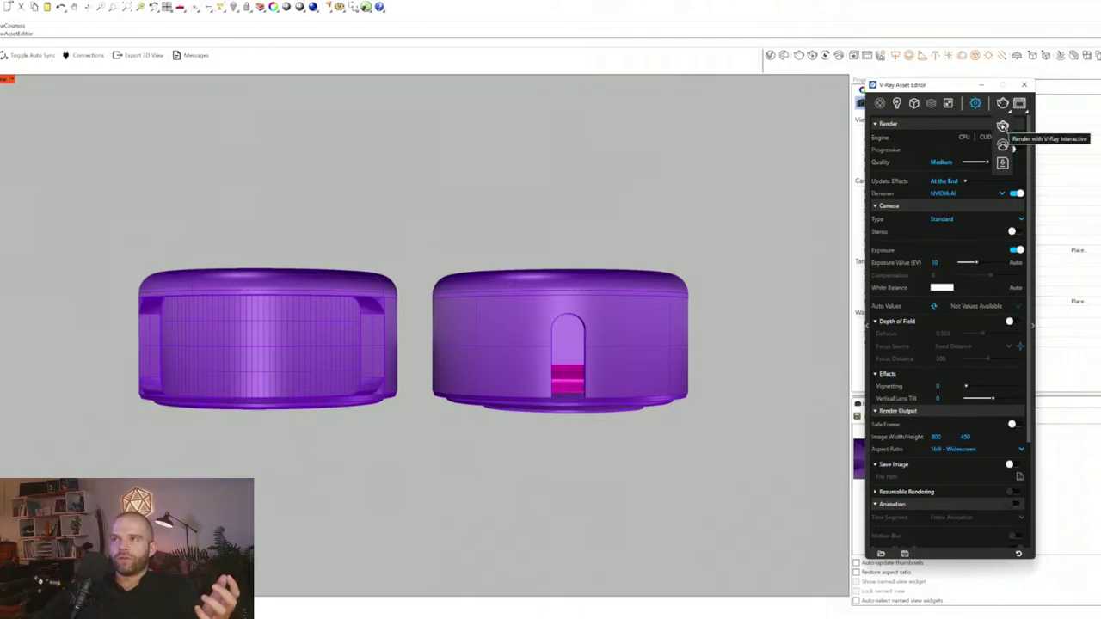
click(1002, 126)
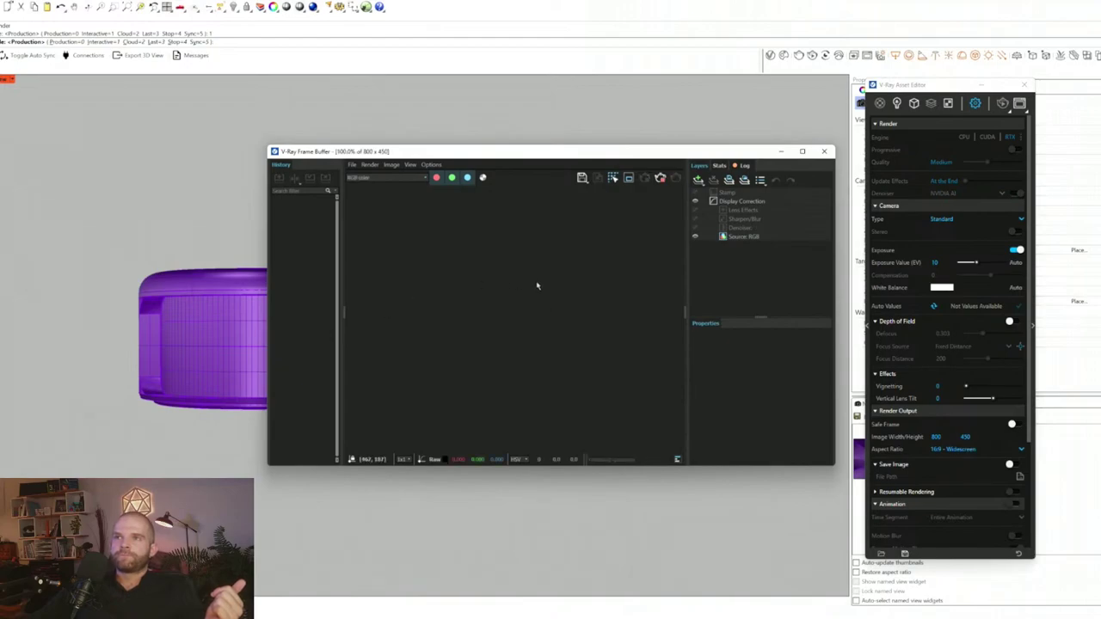
drag(491, 155, 503, 206)
drag(584, 201, 907, 96)
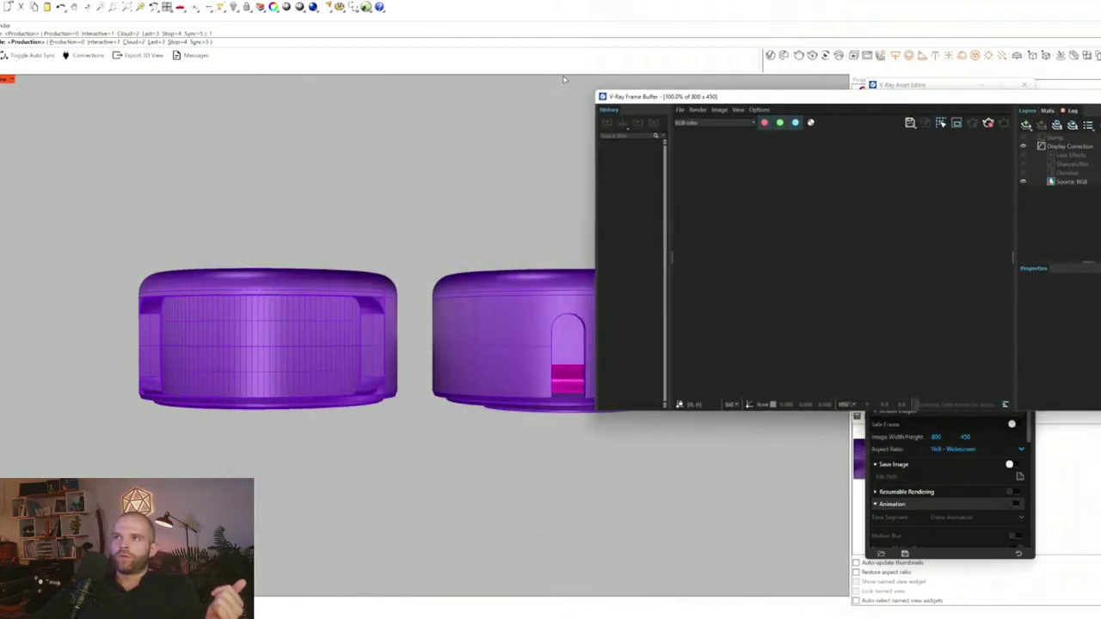
click(600, 94)
click(595, 93)
drag(594, 91, 683, 34)
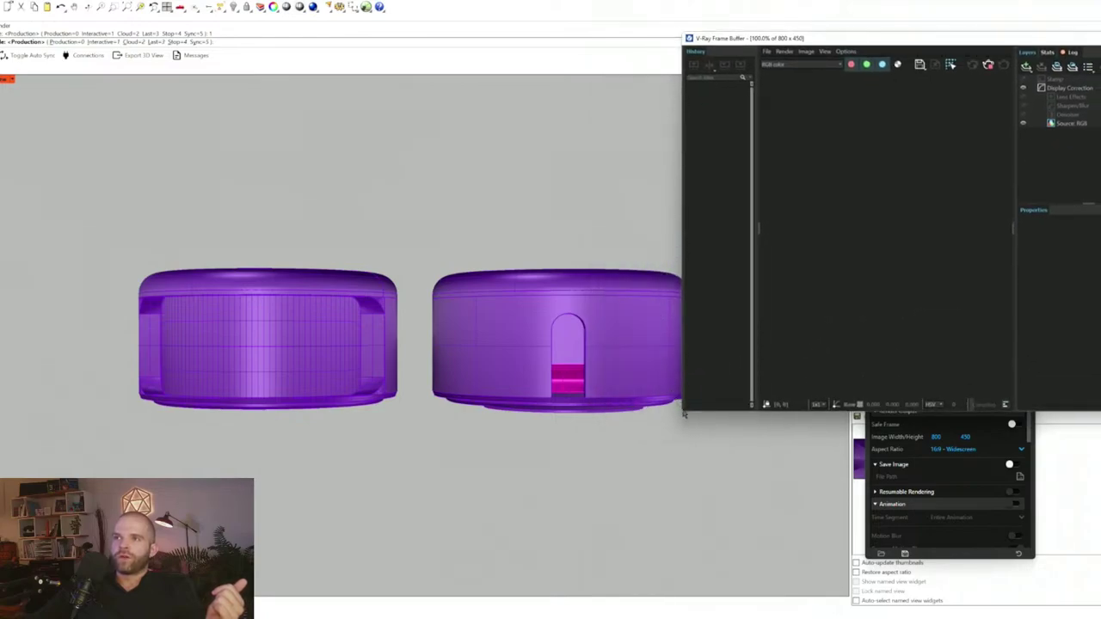
drag(678, 411, 660, 438)
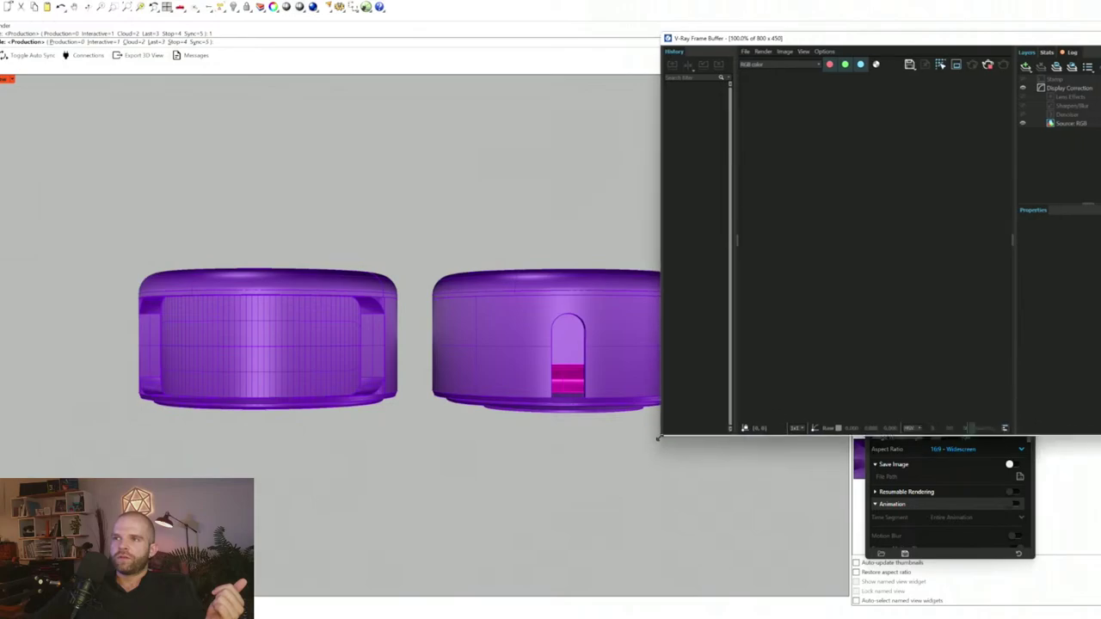
middle_click(403, 336)
right_drag(308, 210, 285, 268)
scroll(908, 265, down, 3)
drag(890, 39, 557, 110)
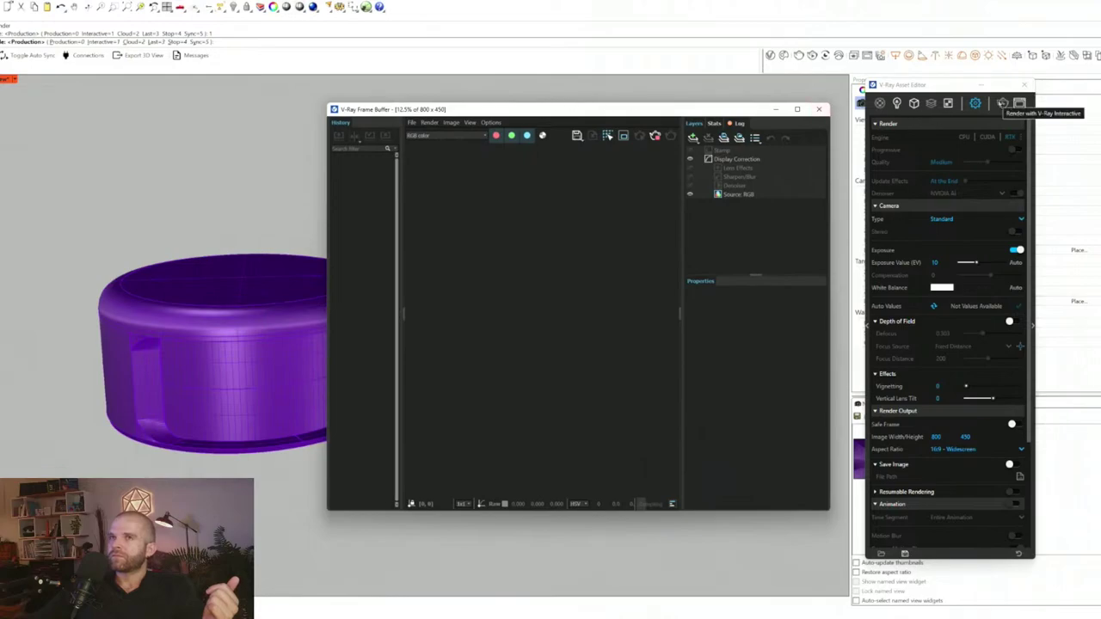
- Try the pending render command's Interactive, Last, Sync, Stop and Production options to get the render running
click(285, 46)
click(103, 43)
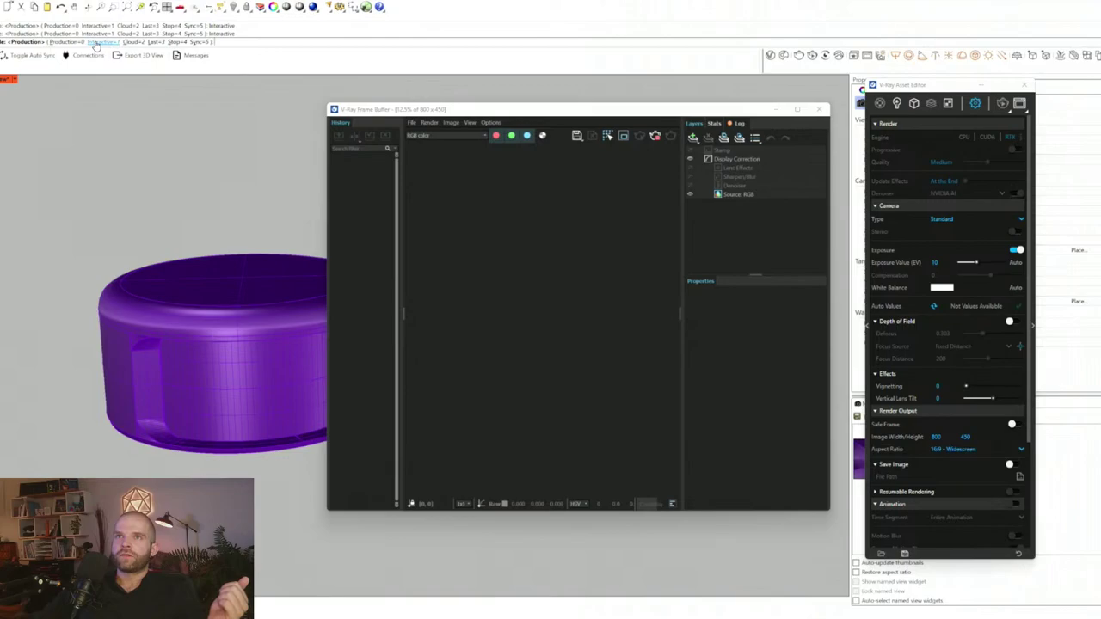
click(155, 42)
click(198, 42)
click(174, 42)
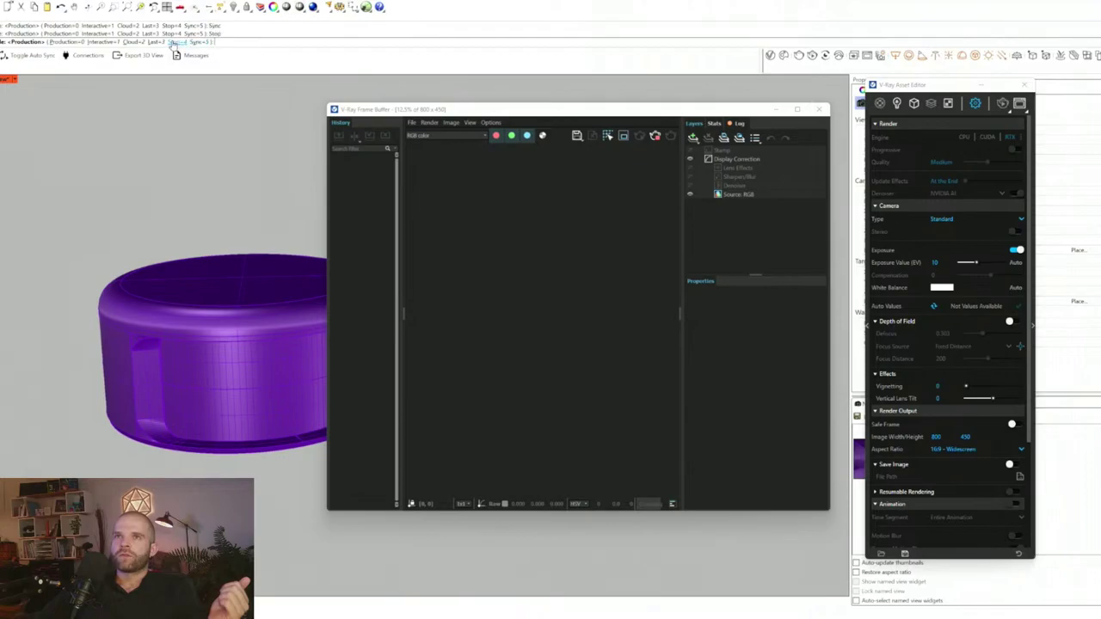
click(69, 42)
click(69, 42)
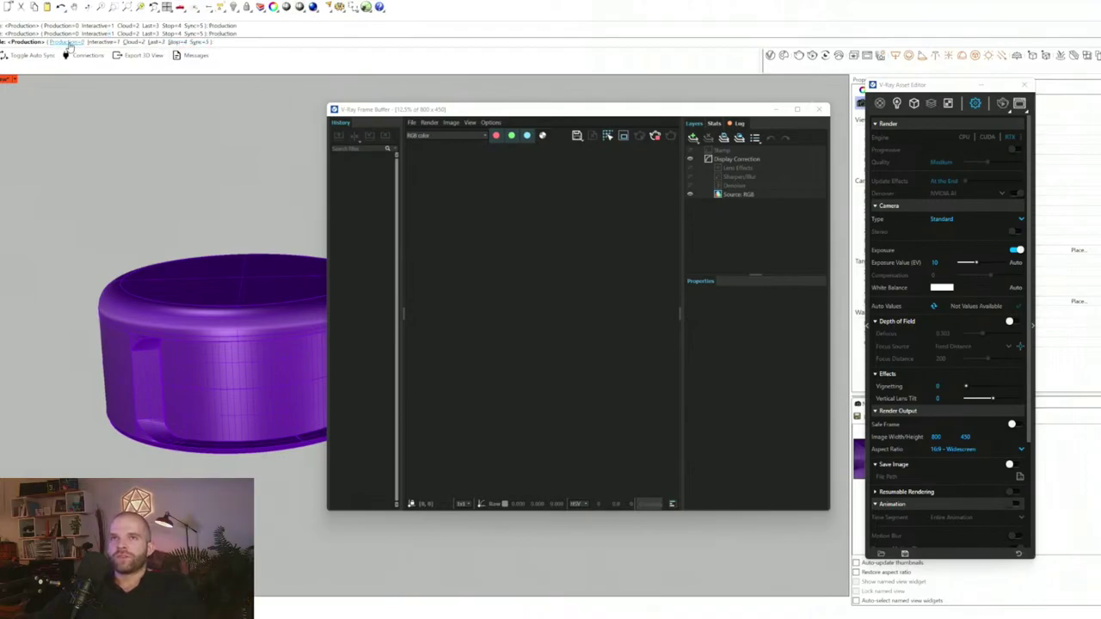
- Close the V-Ray windows, stop the pending render and save the changes to Apple Case Study SubD Model.3dm
click(819, 110)
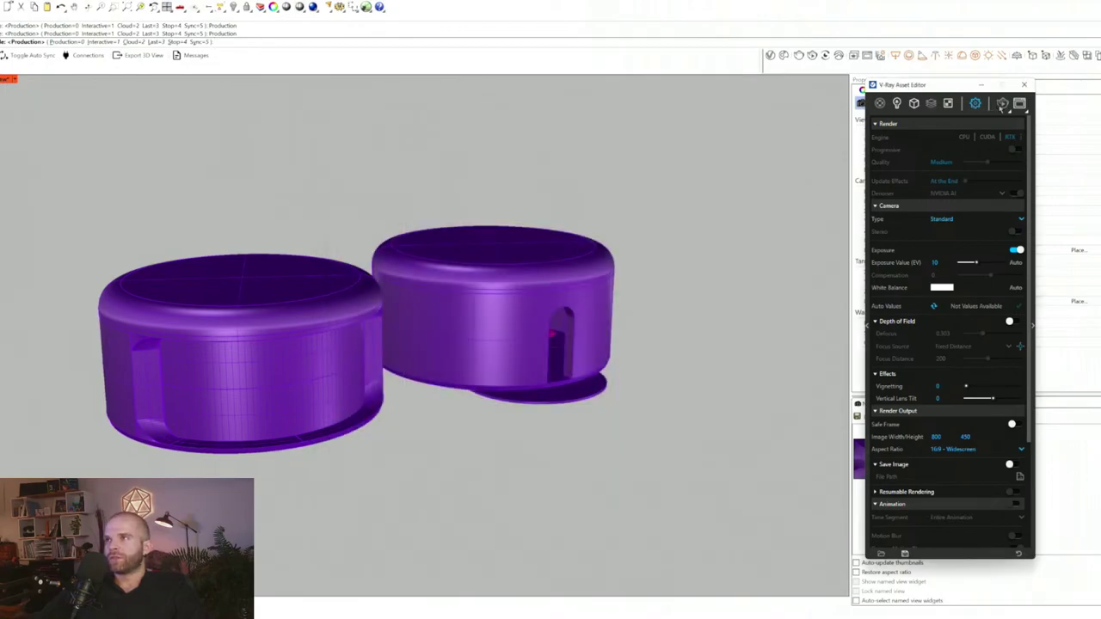
click(1024, 86)
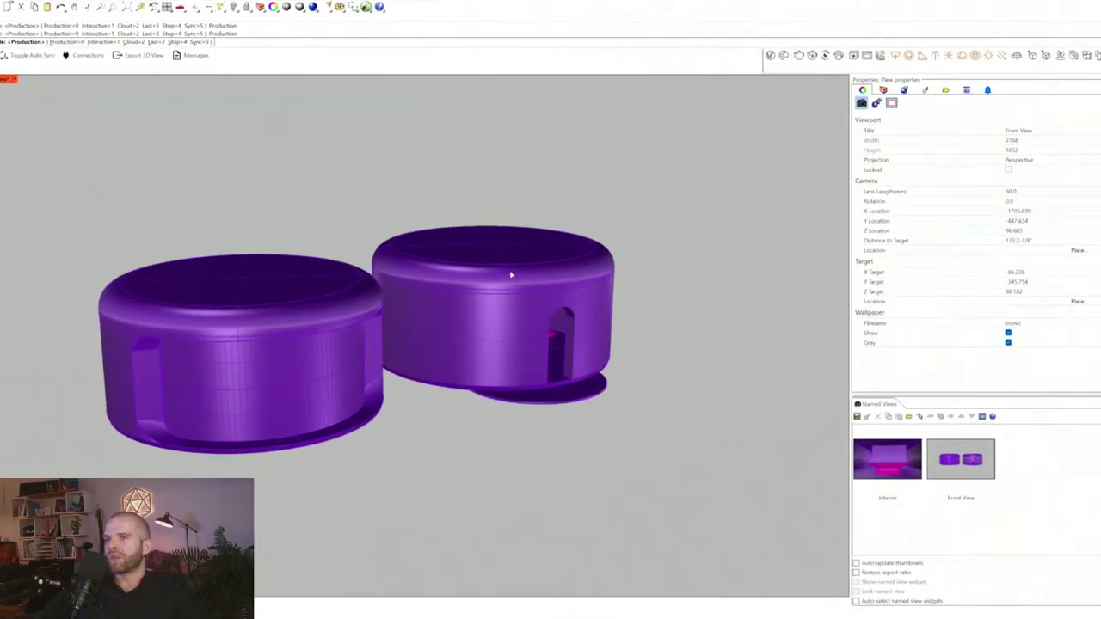
click(178, 41)
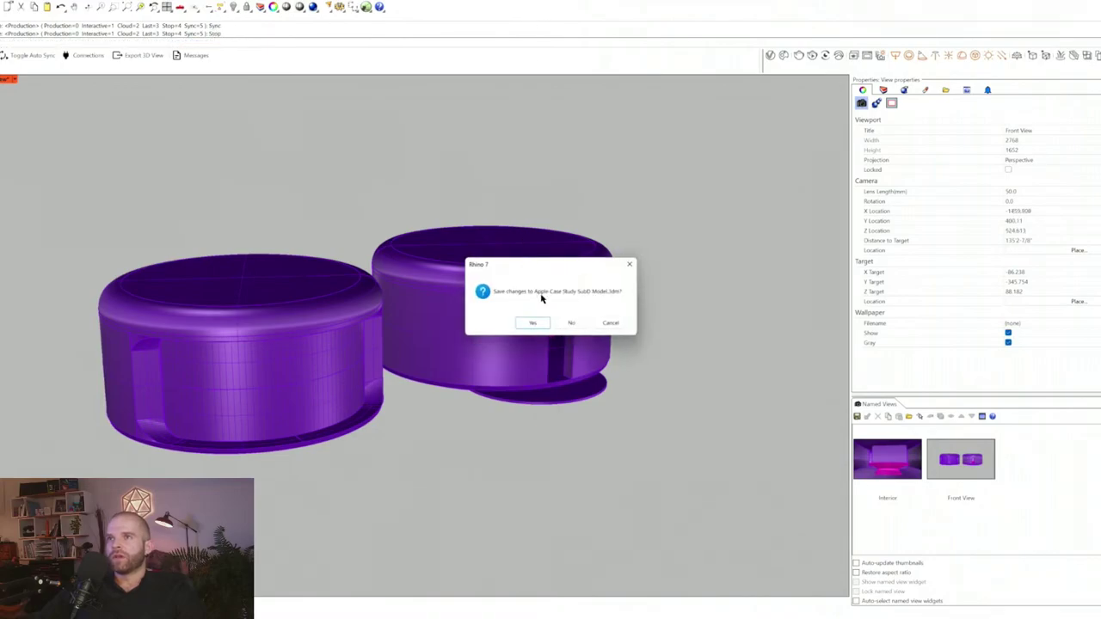
click(542, 324)
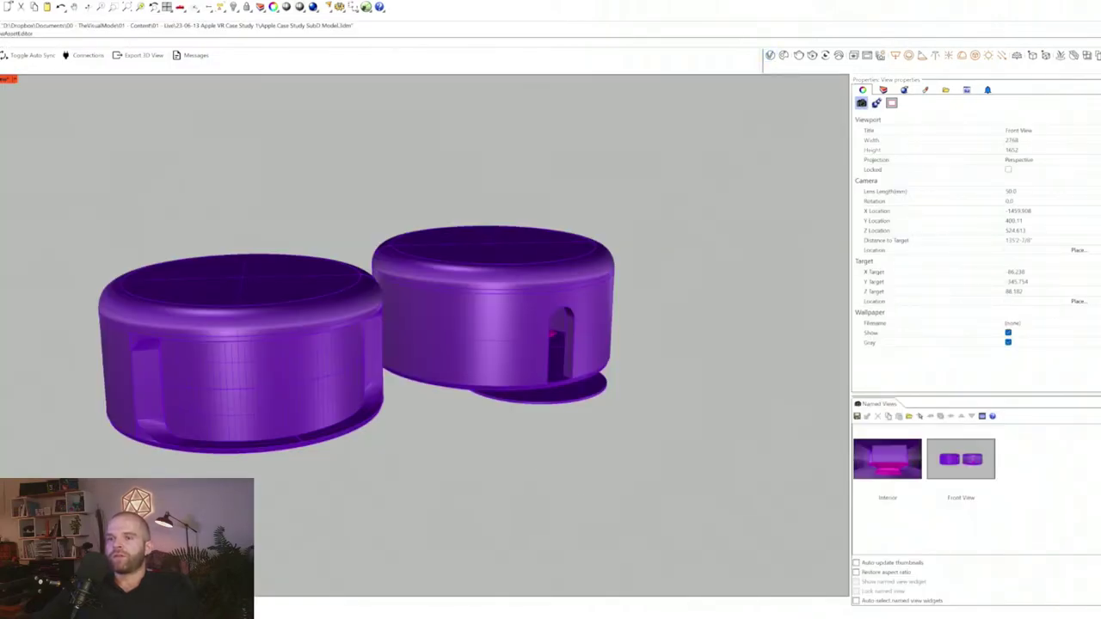
- Start a V-Ray Interactive render of the reopened model, keeping part of the viewport clear beside the frame buffer
drag(654, 138, 709, 70)
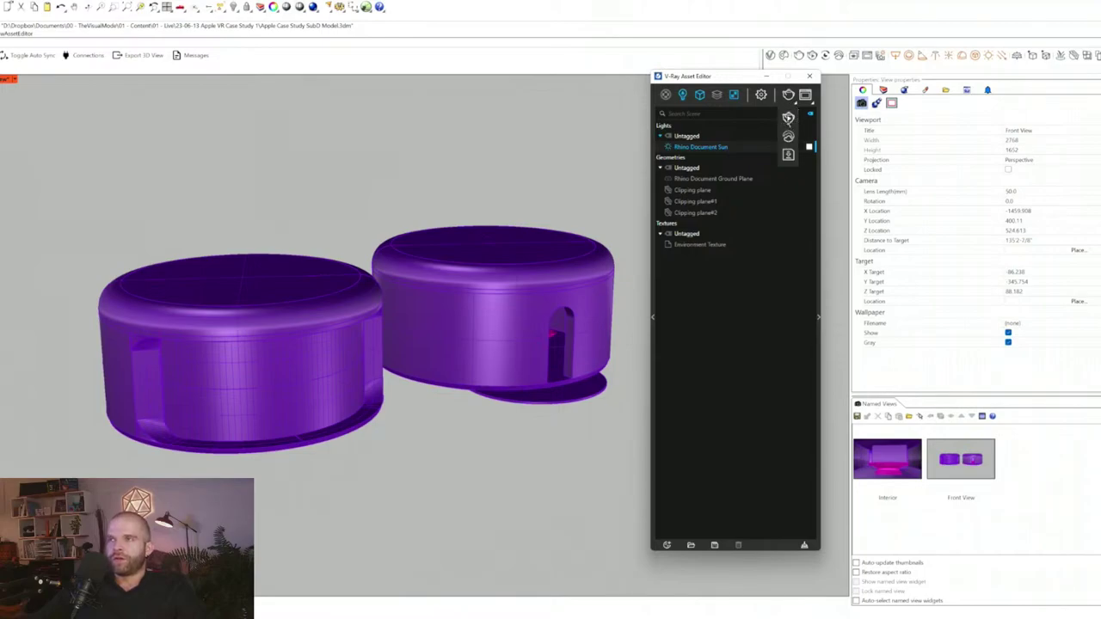
click(788, 118)
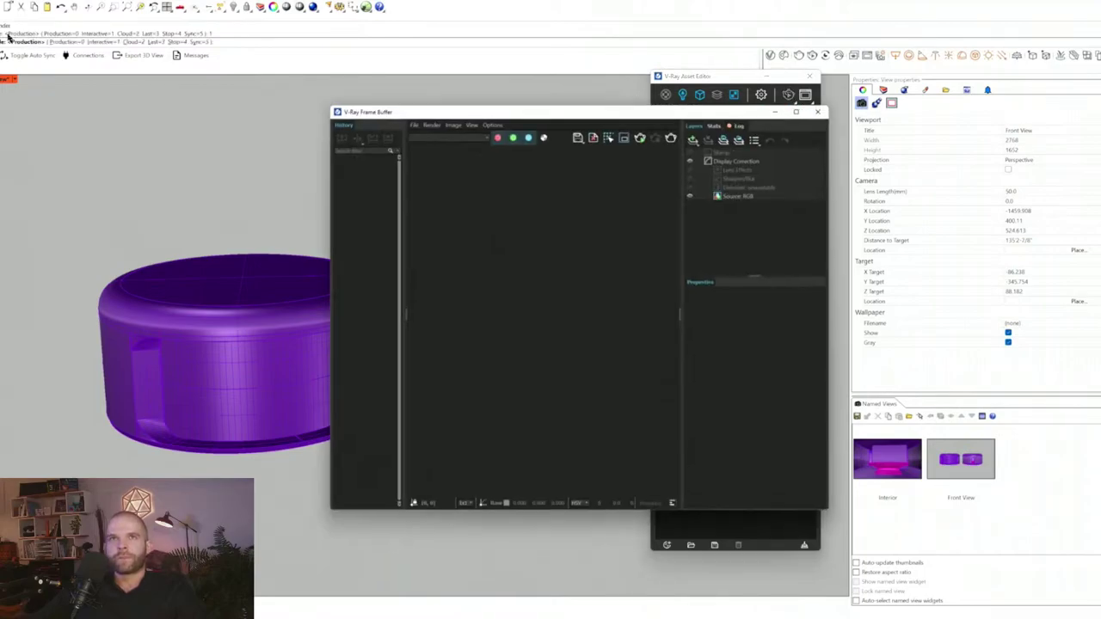
drag(485, 111, 528, 115)
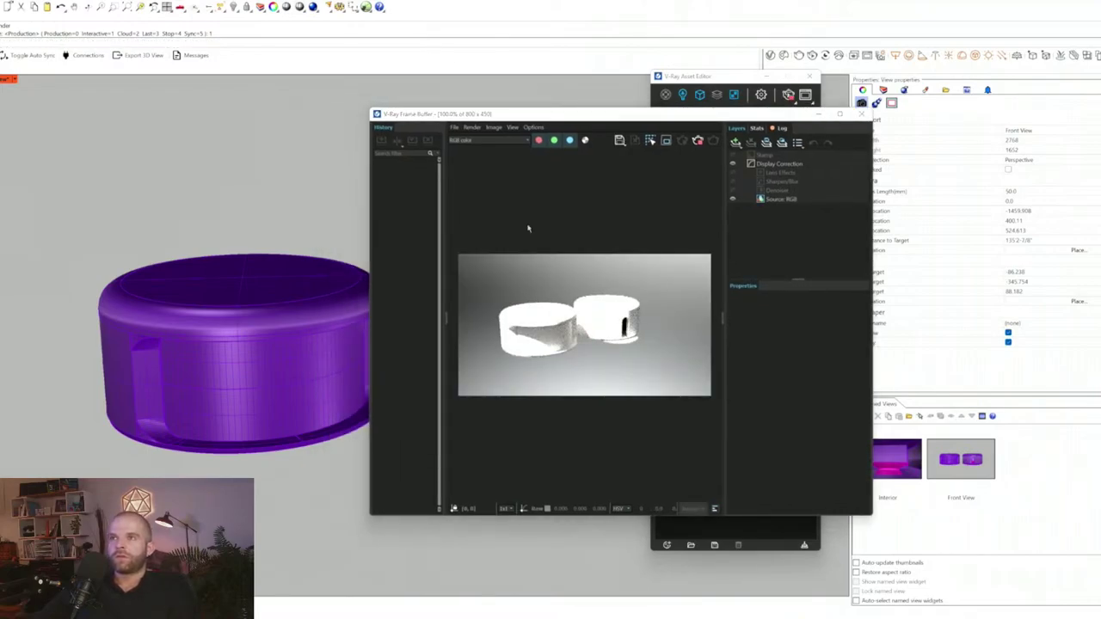
- Examine how the interactive render follows the viewport, checking both round volumes from several angles and the interior through the arched opening
right_drag(207, 349, 280, 353)
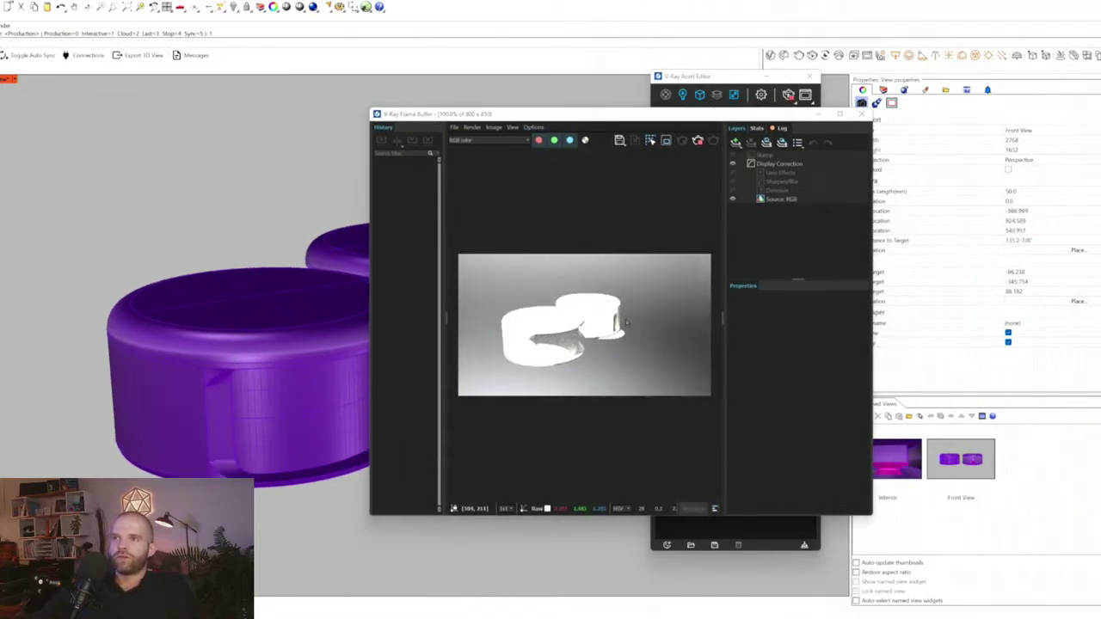
scroll(535, 338, up, 4)
scroll(537, 333, down, 3)
click(581, 339)
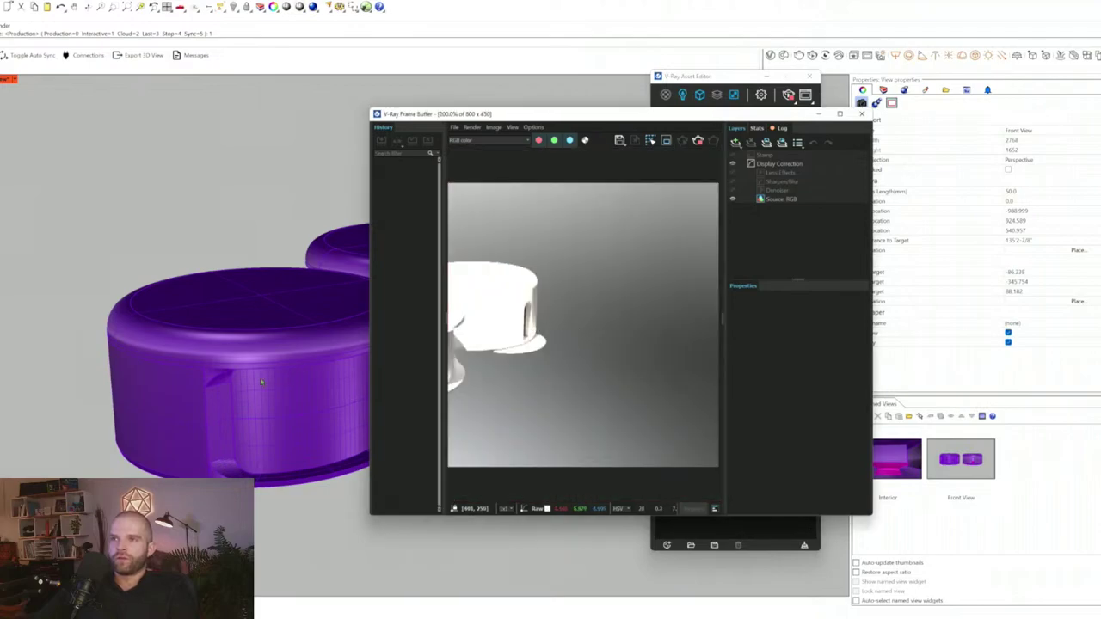
scroll(238, 379, down, 6)
right_drag(238, 378, 74, 349)
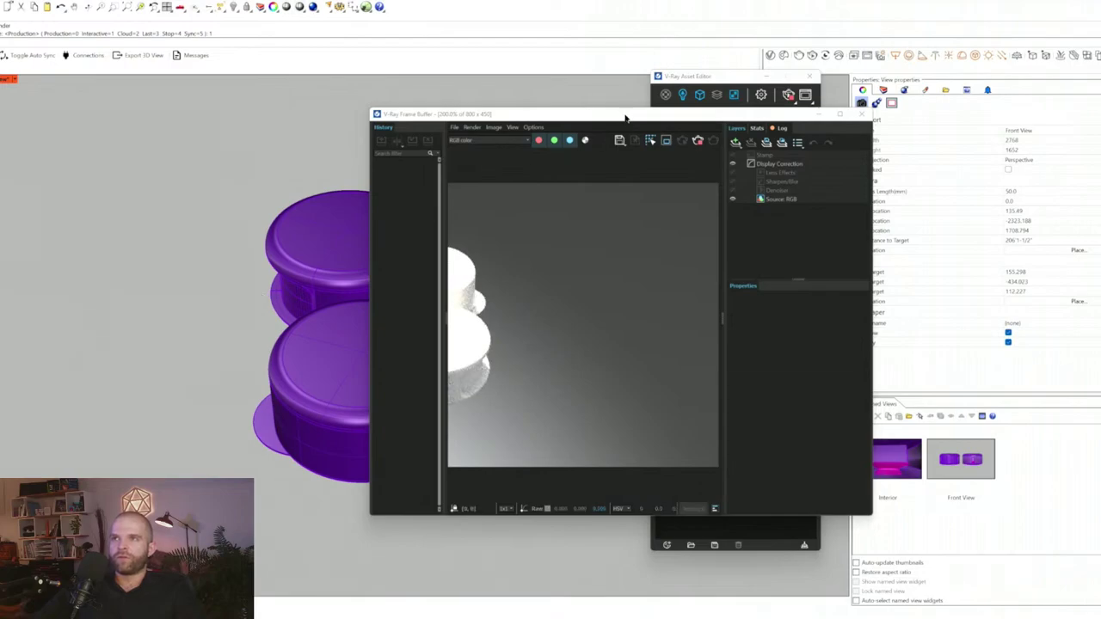
drag(627, 113, 839, 115)
scroll(823, 197, down, 2)
scroll(794, 291, up, 3)
right_drag(412, 341, 185, 360)
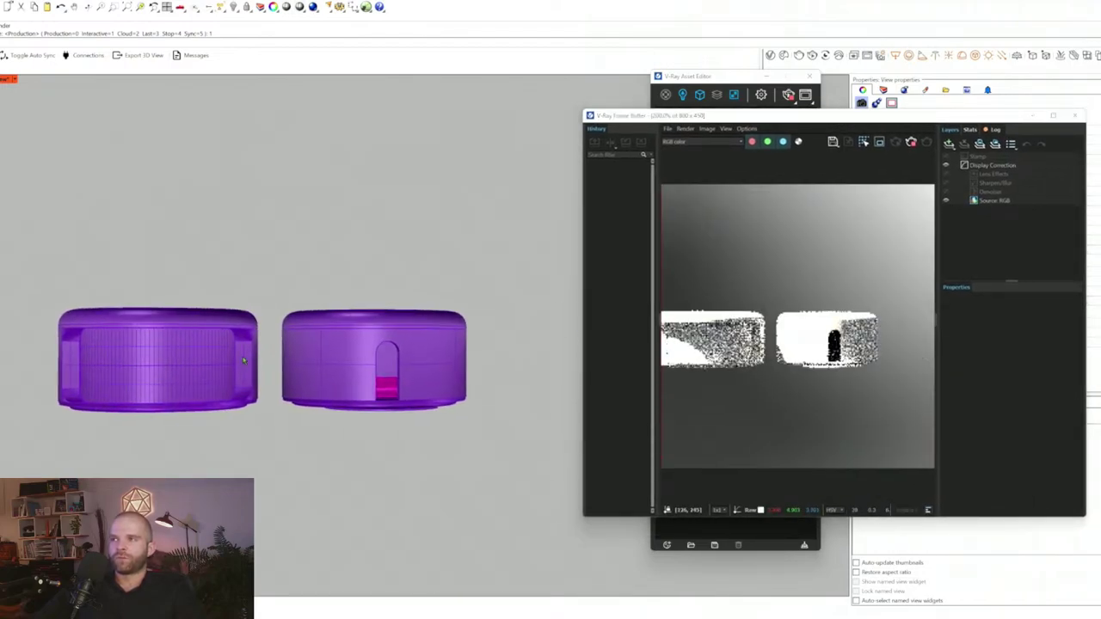
scroll(447, 370, up, 8)
scroll(311, 387, up, 5)
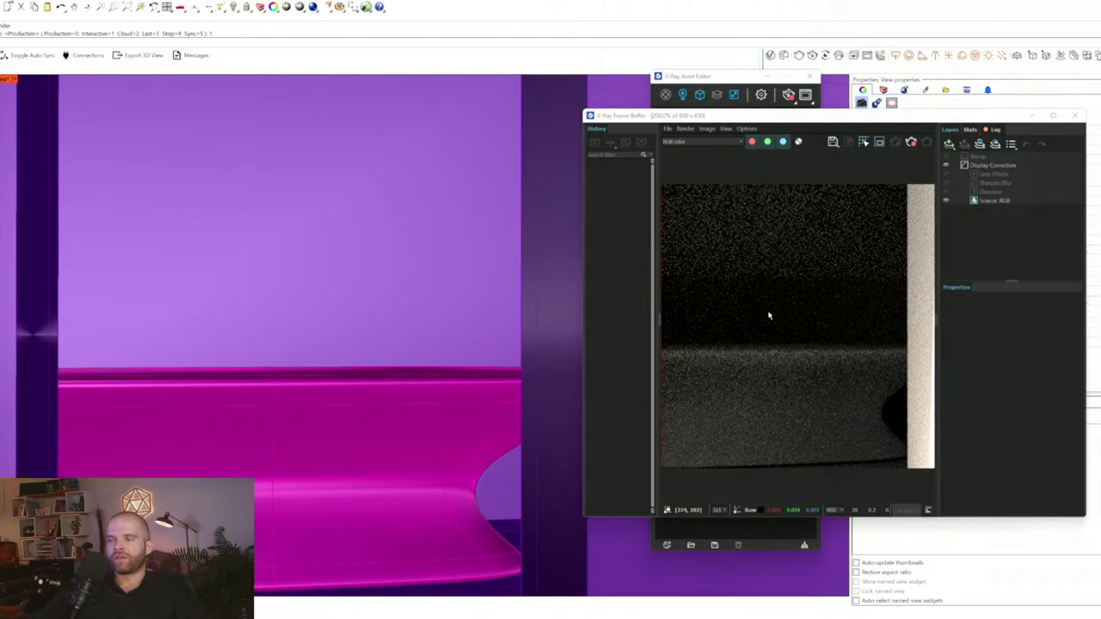
scroll(245, 354, down, 15)
right_drag(146, 318, 381, 284)
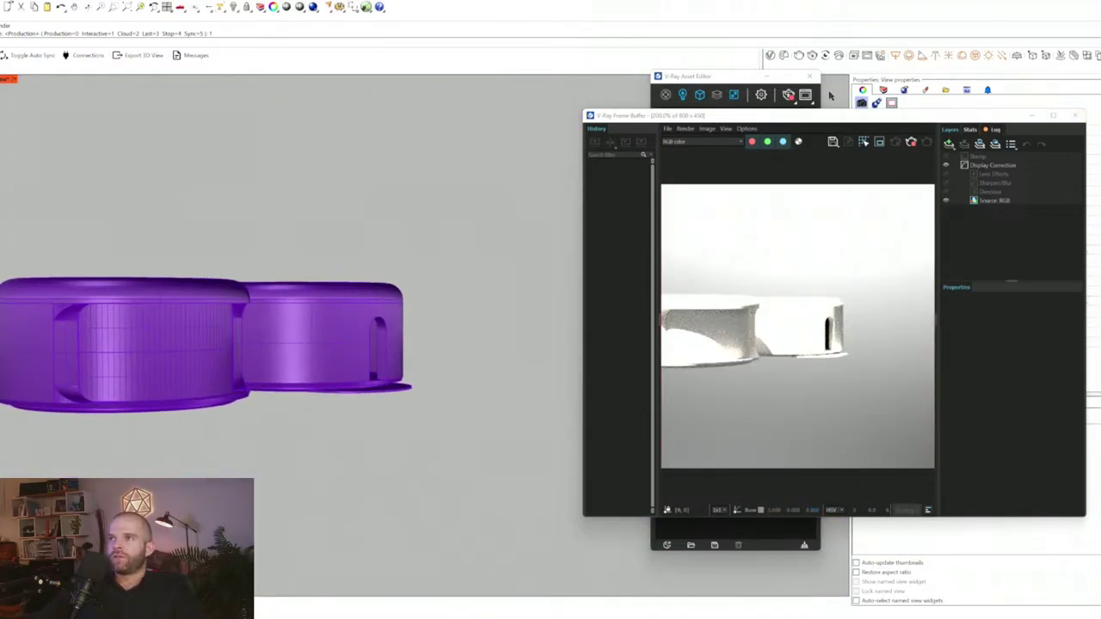
- Stop the interactive render, close its frame buffer and switch the Front View viewport to the V-Ray Interactive display mode
click(1074, 115)
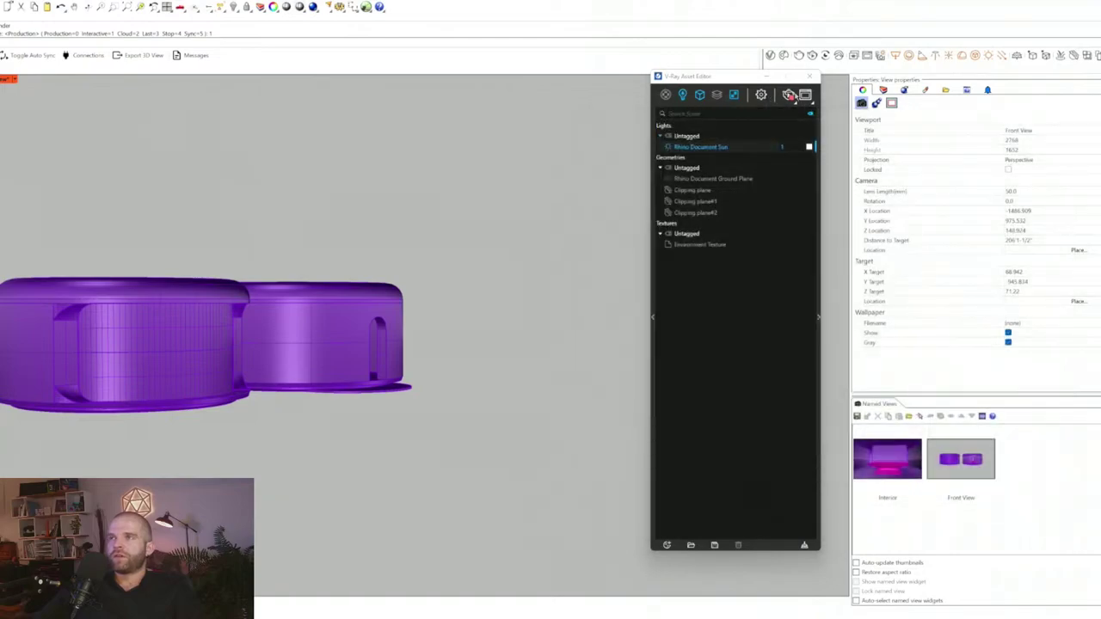
click(788, 95)
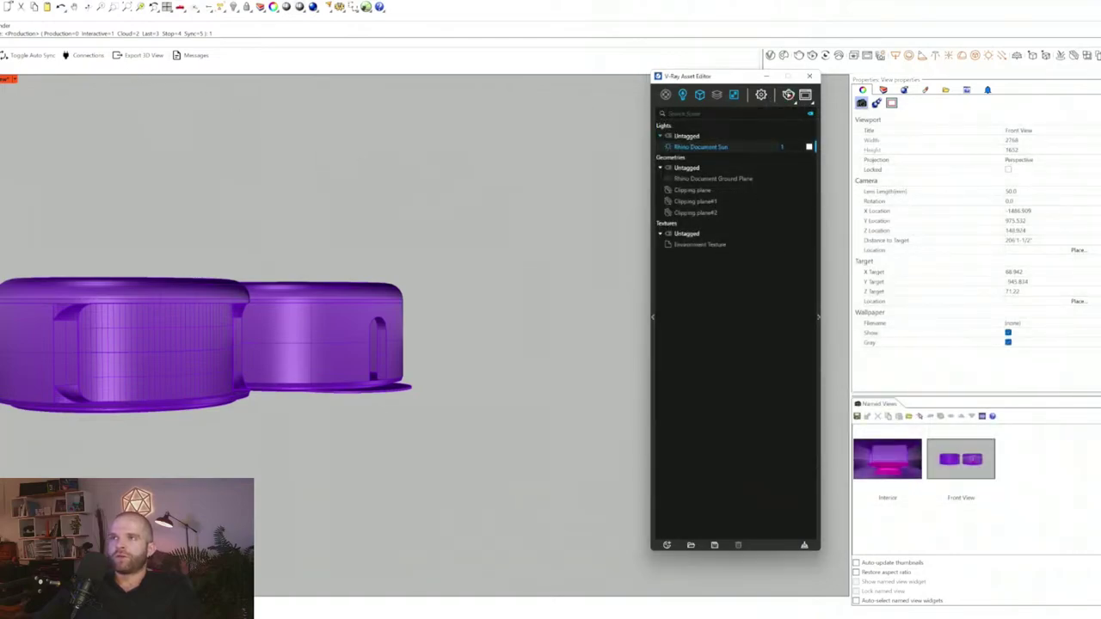
click(15, 79)
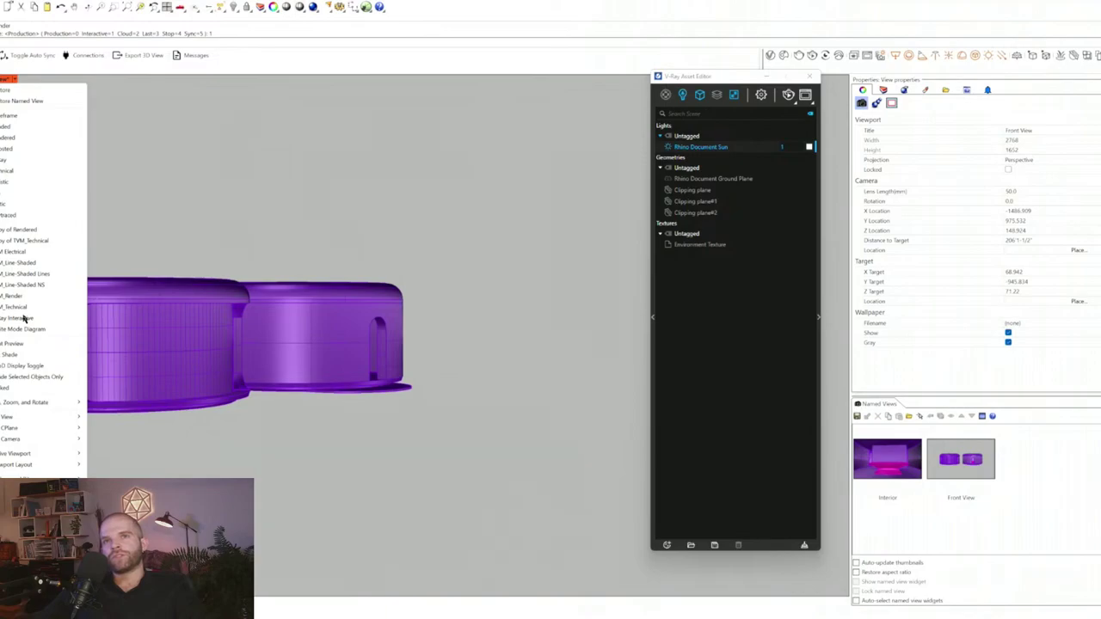
click(24, 319)
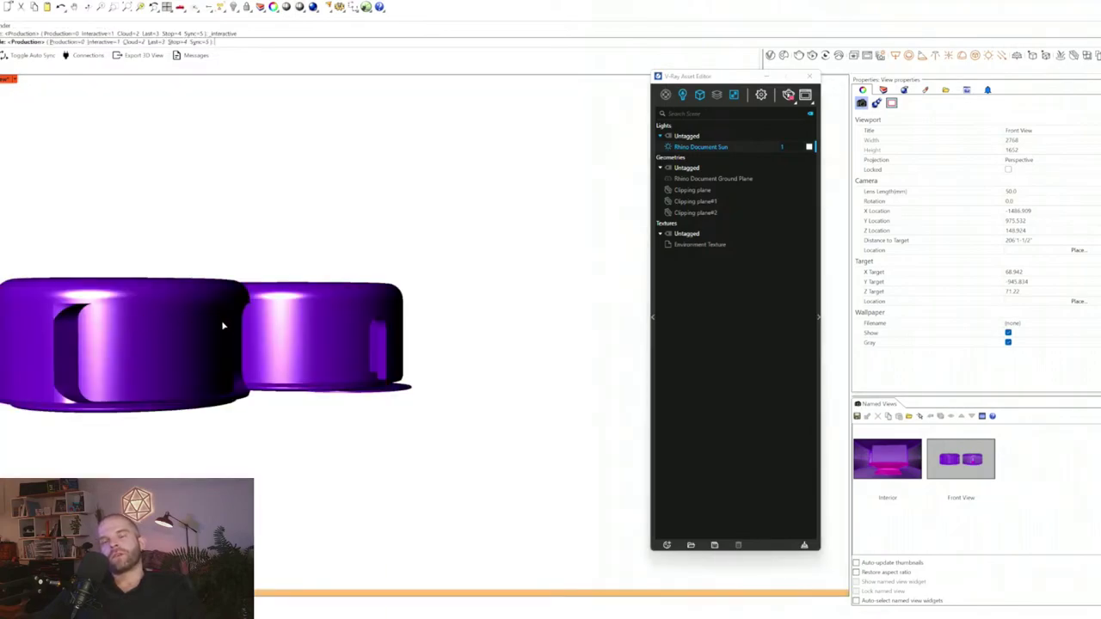
- Examine the live V-Ray render in the viewport, from both round volumes to a close-up of the arched opening
shift+right_drag(284, 350, 408, 361)
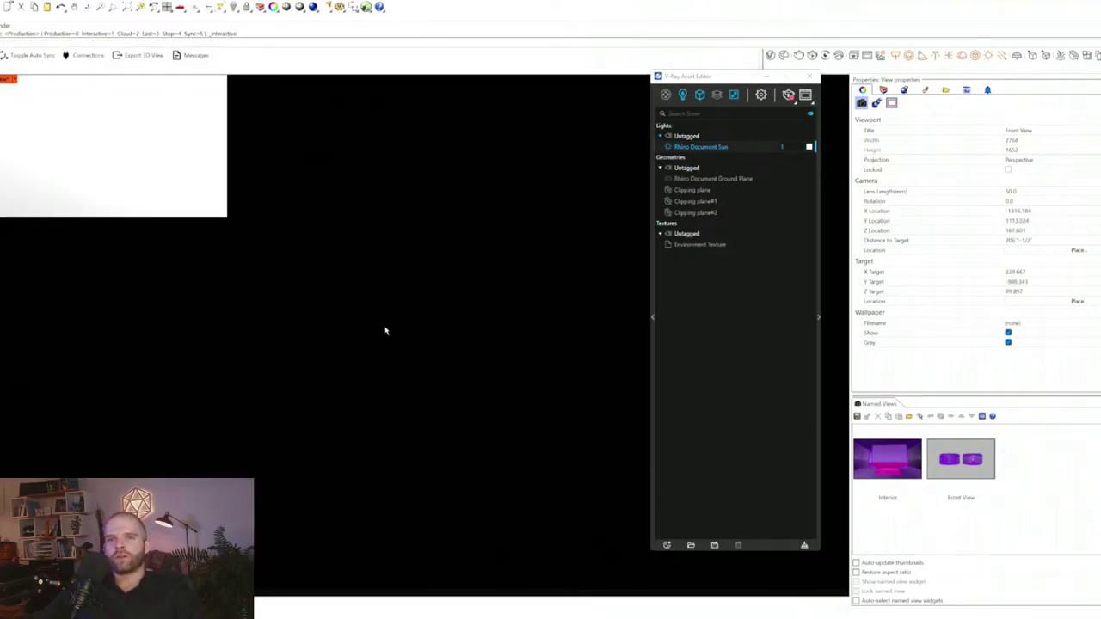
drag(713, 84, 916, 86)
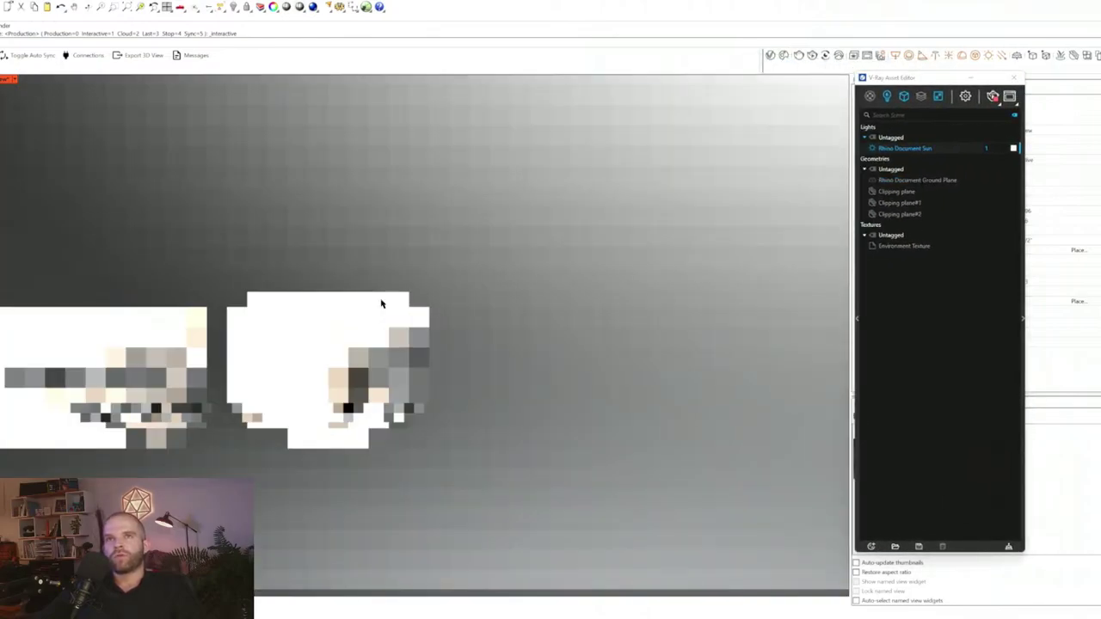
shift+right_drag(297, 392, 444, 369)
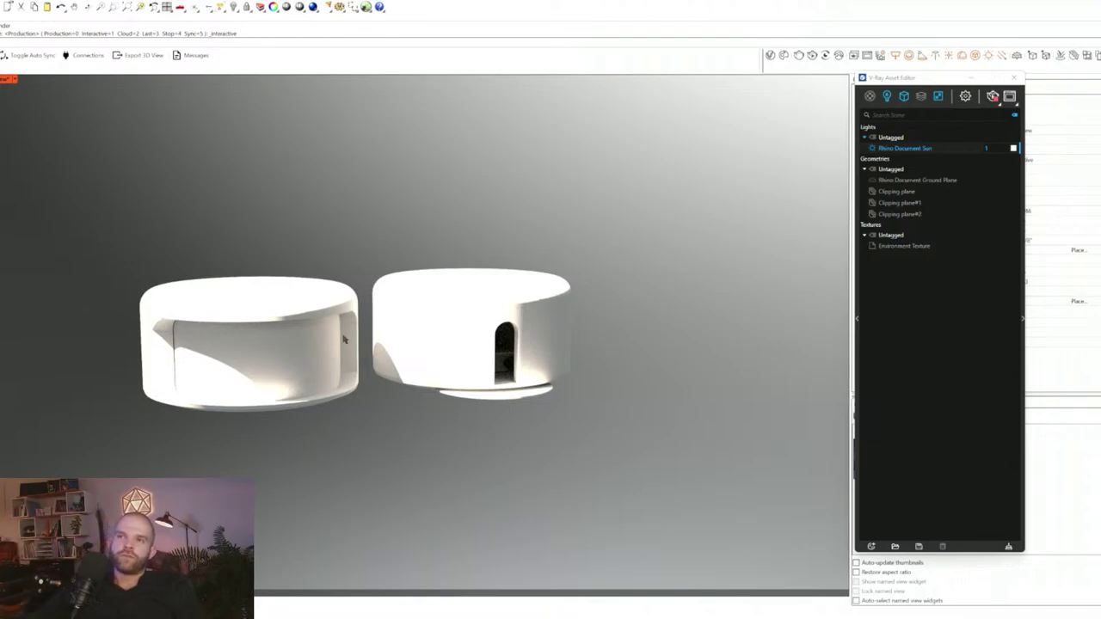
scroll(343, 339, up, 5)
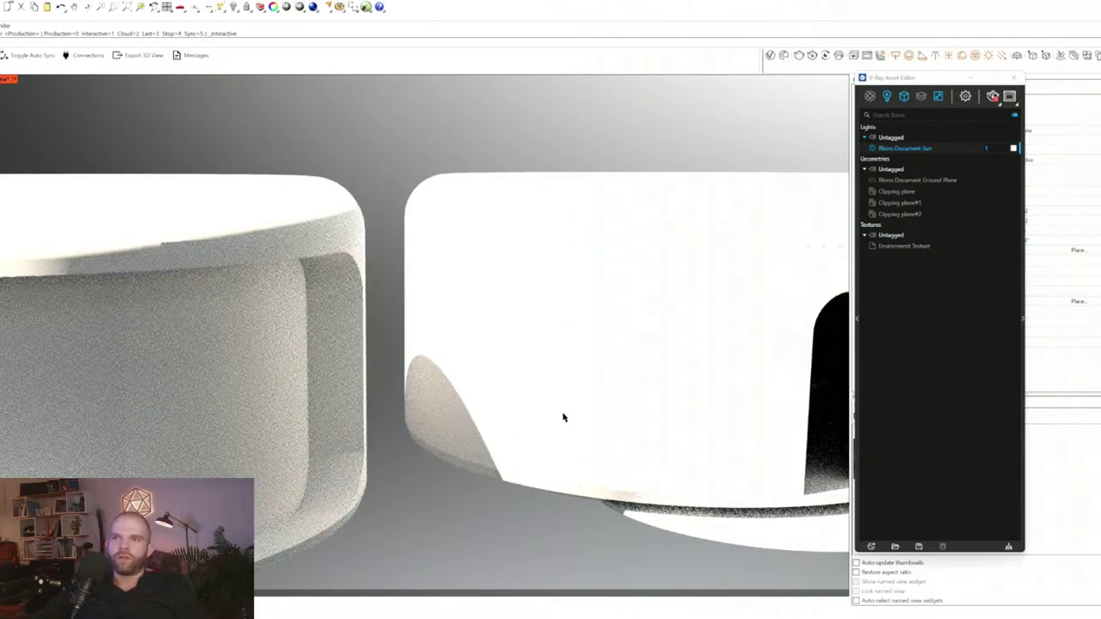
right_drag(631, 414, 508, 401)
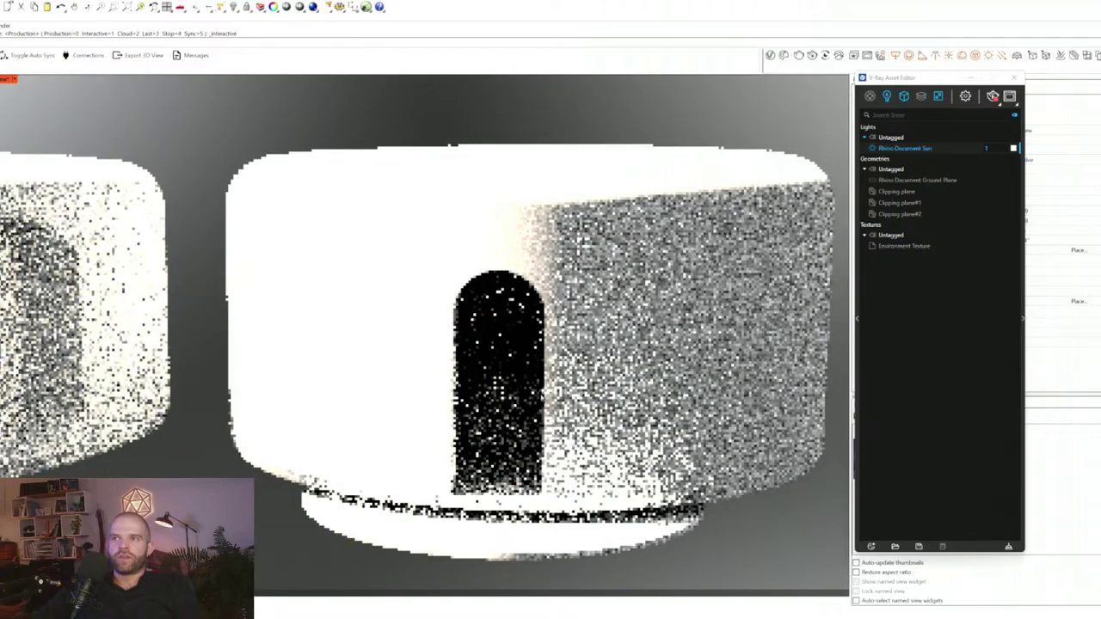
scroll(513, 411, up, 6)
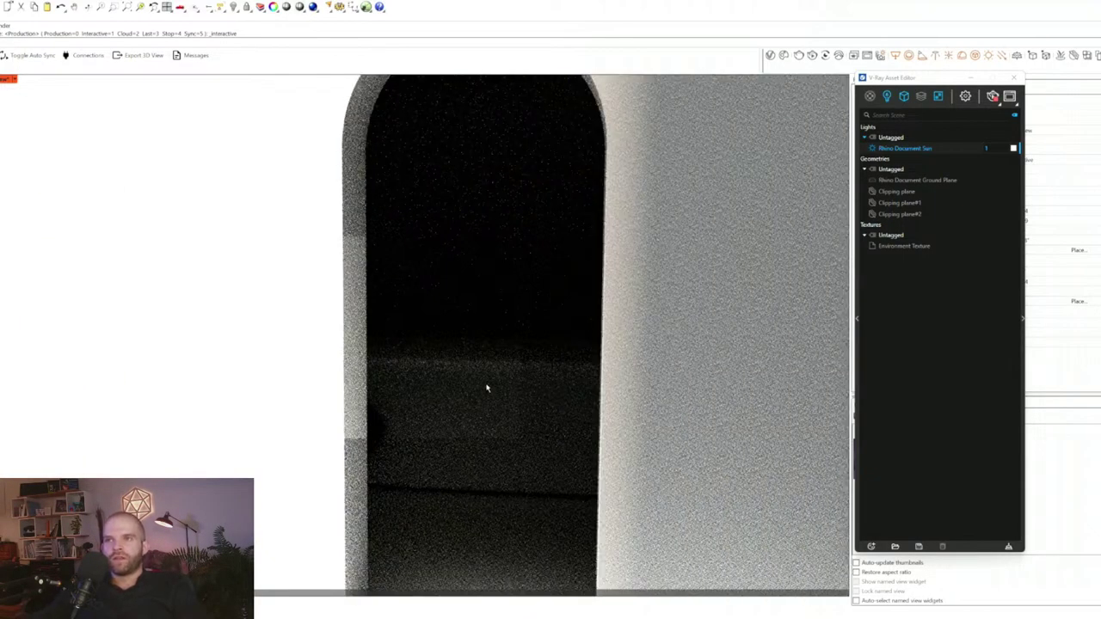
right_drag(507, 391, 473, 374)
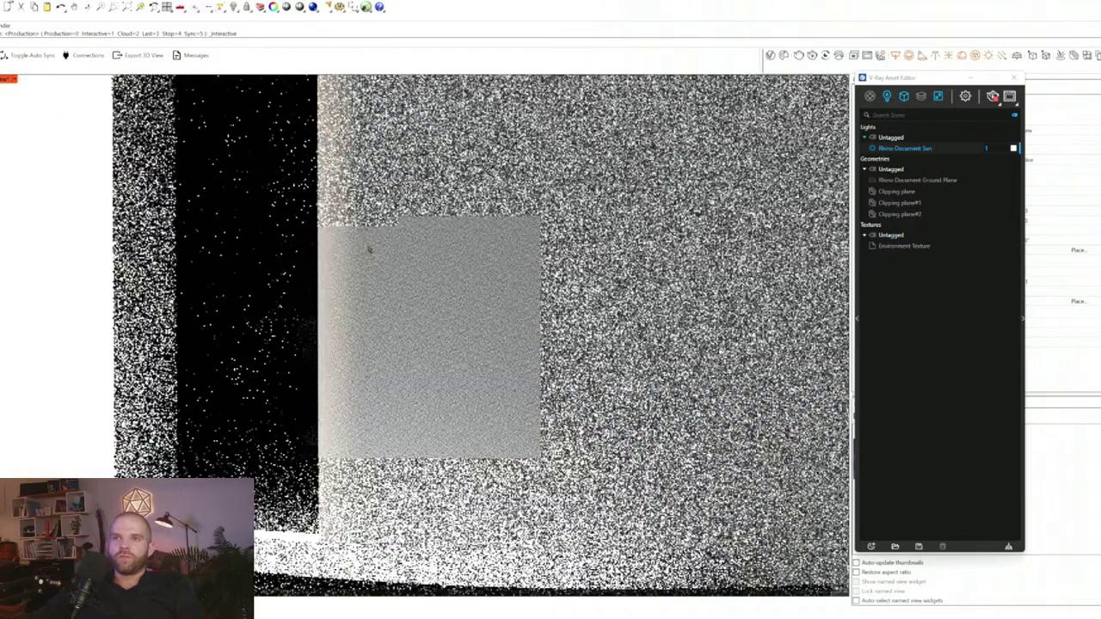
shift+right_drag(300, 247, 353, 295)
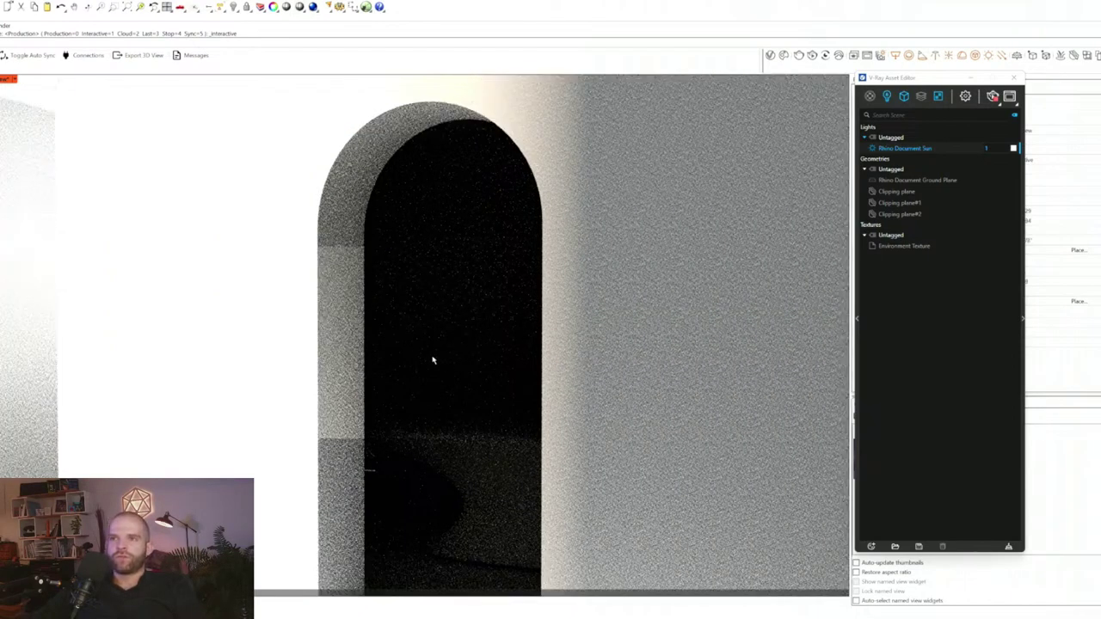
scroll(434, 359, down, 5)
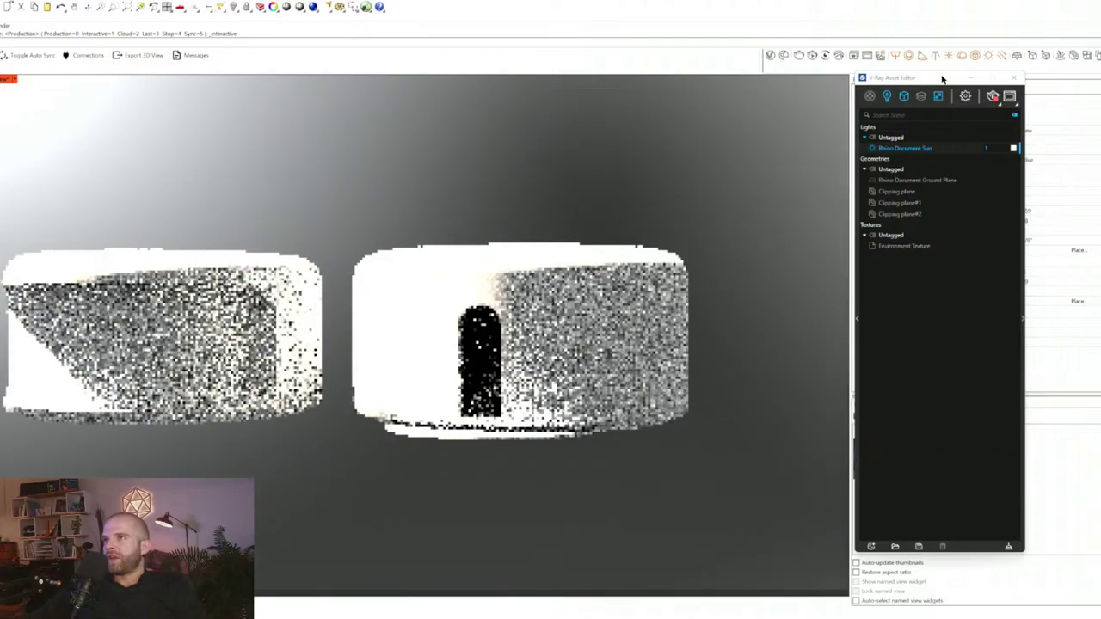
- Restore the Front View camera and show the Environment Texture's bitmap settings in the V-Ray Asset Editor, keeping the side panels uncovered
drag(942, 79, 784, 88)
click(960, 459)
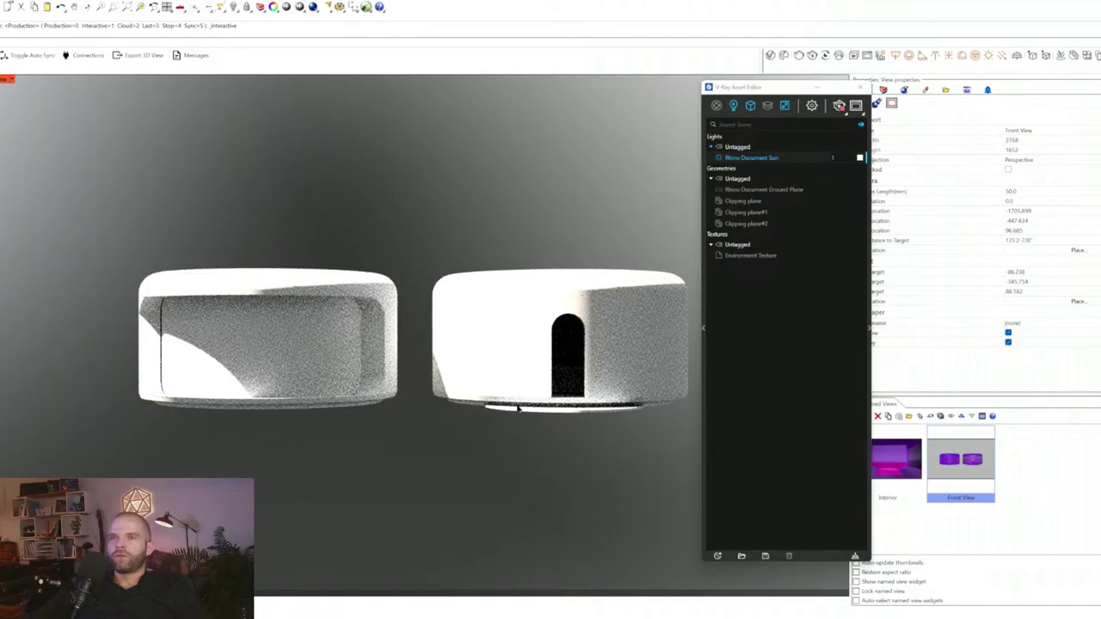
click(750, 256)
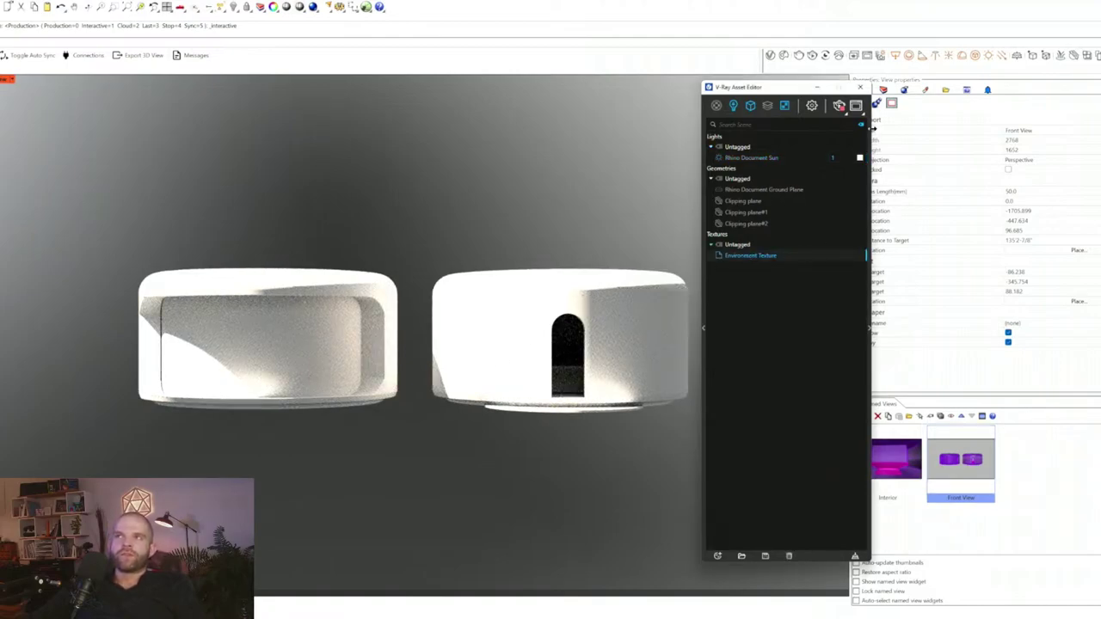
click(869, 529)
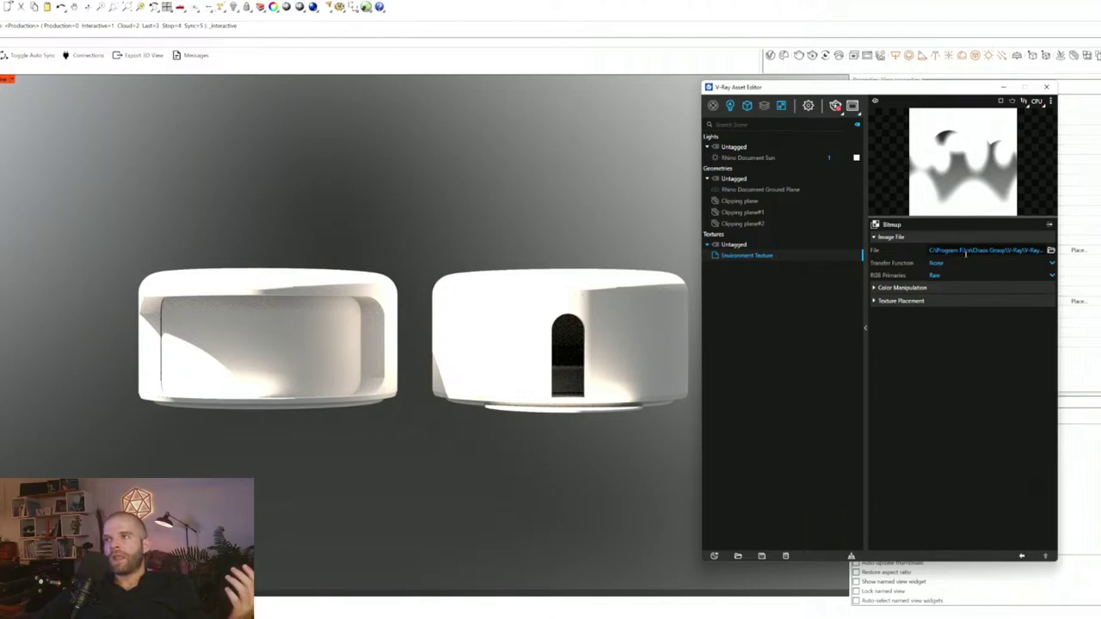
drag(919, 92, 707, 91)
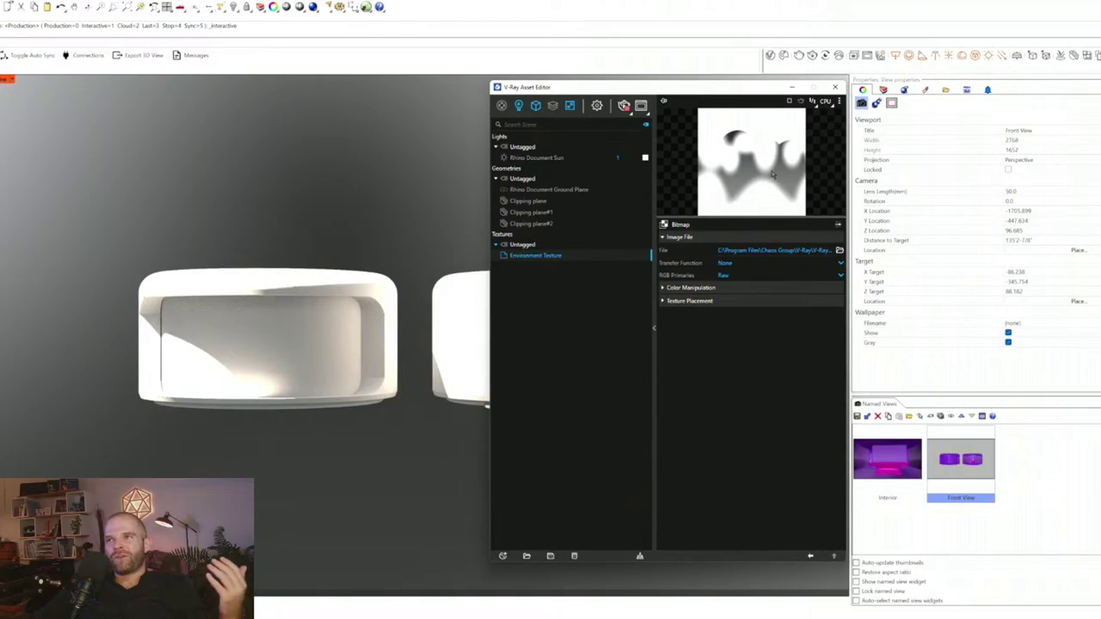
- Run the Environments command and enlarge its window beside the Asset Editor so the environment thumbnails are readable
click(342, 27)
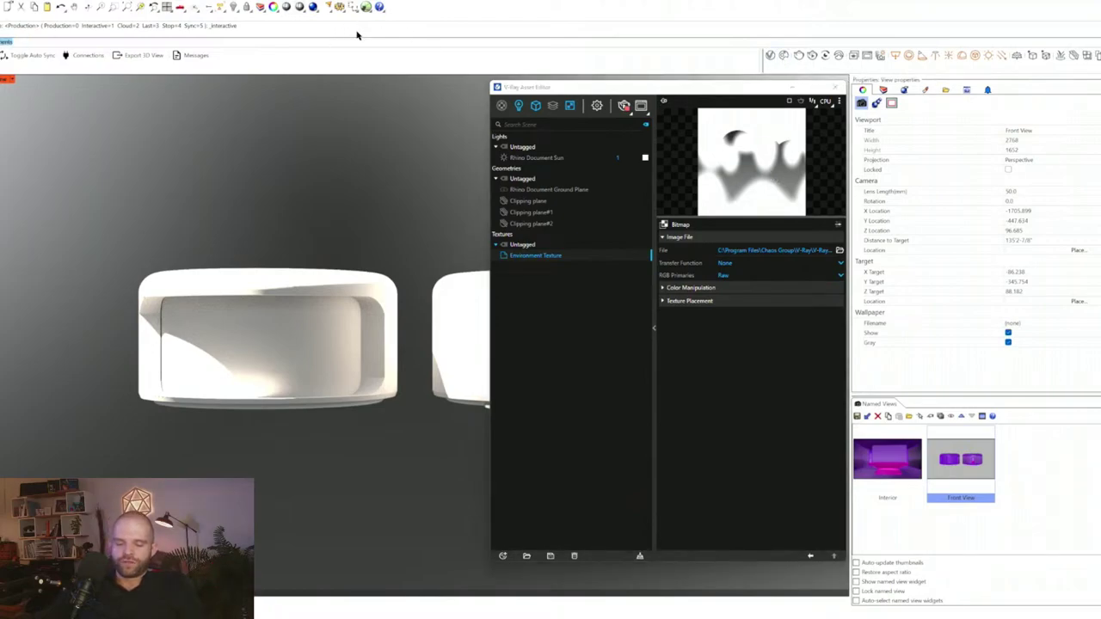
text(nm)
key(BackSpace)
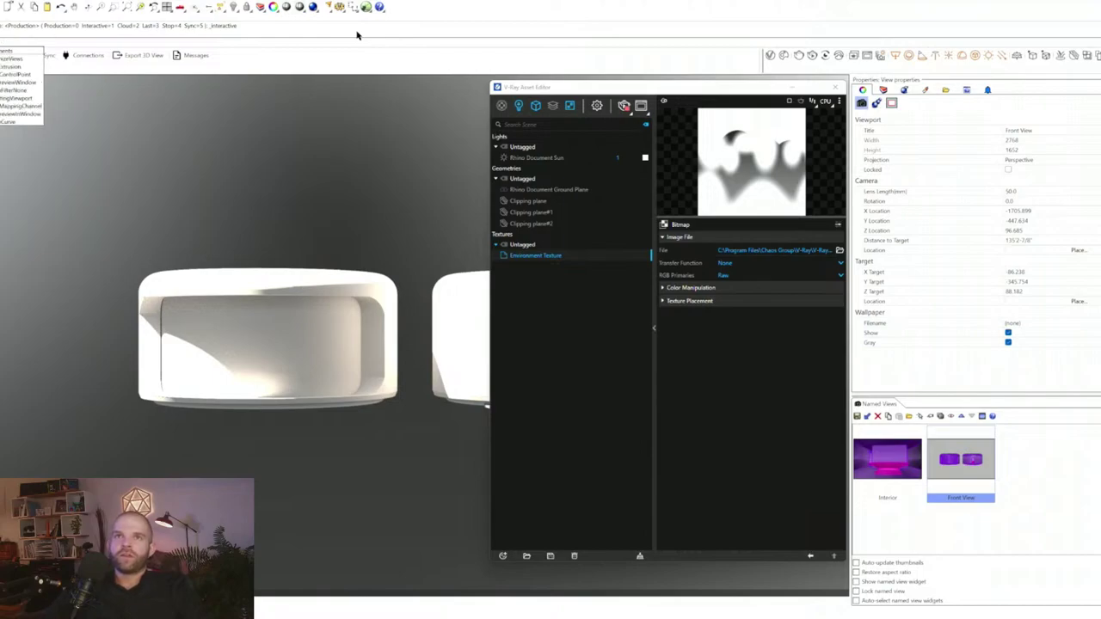
text(ment)
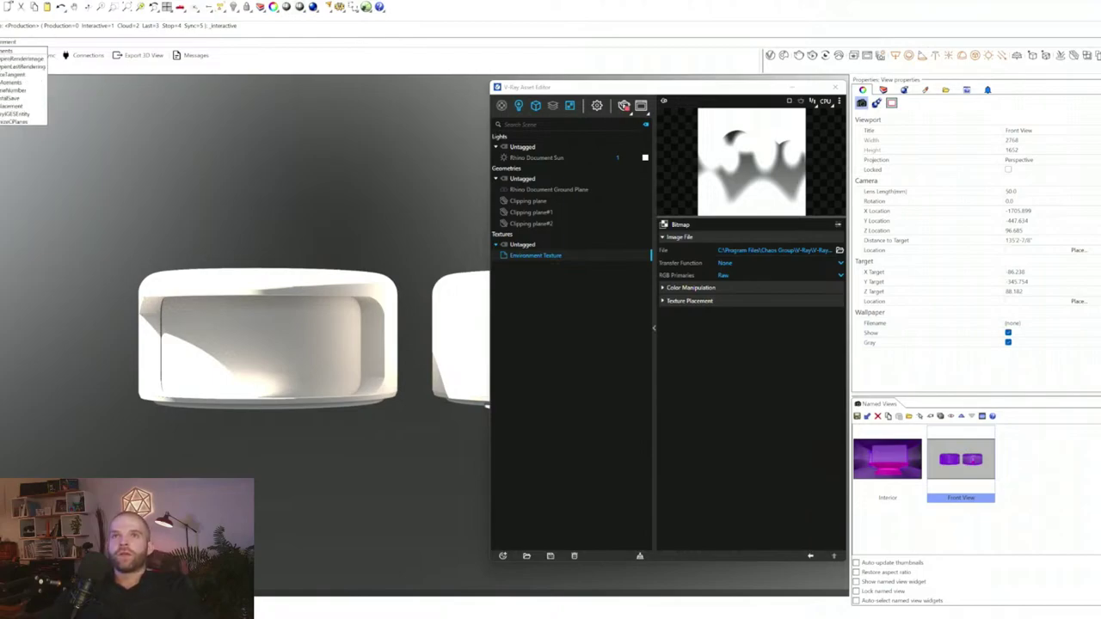
click(39, 54)
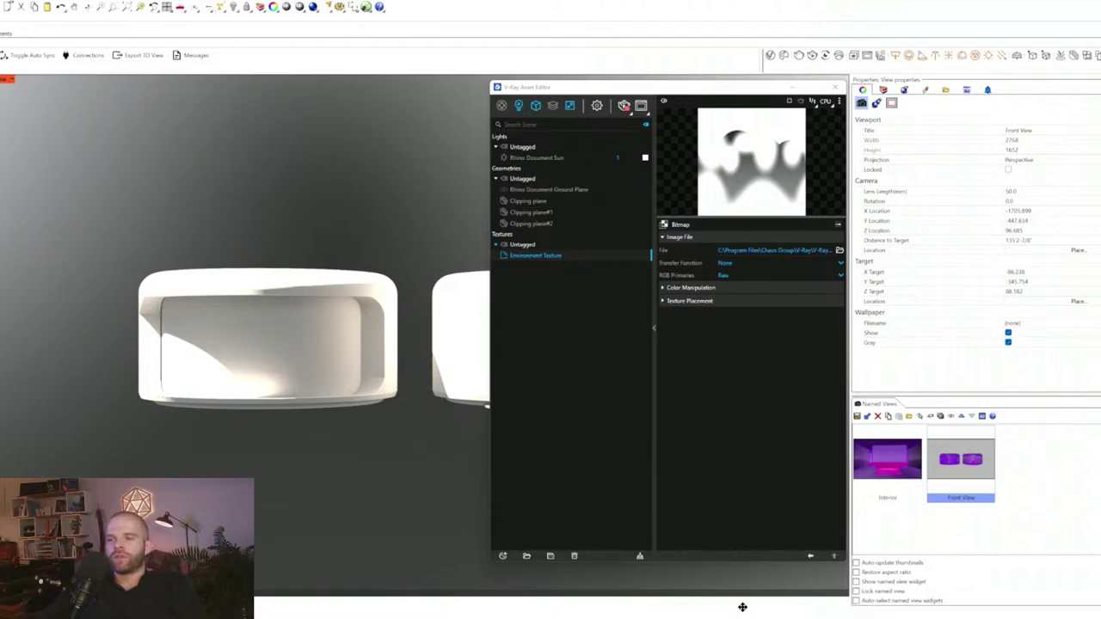
mouse_move(293, 285)
mouse_down()
mouse_move(550, 425)
mouse_move(475, 362)
mouse_up()
drag(486, 314, 520, 399)
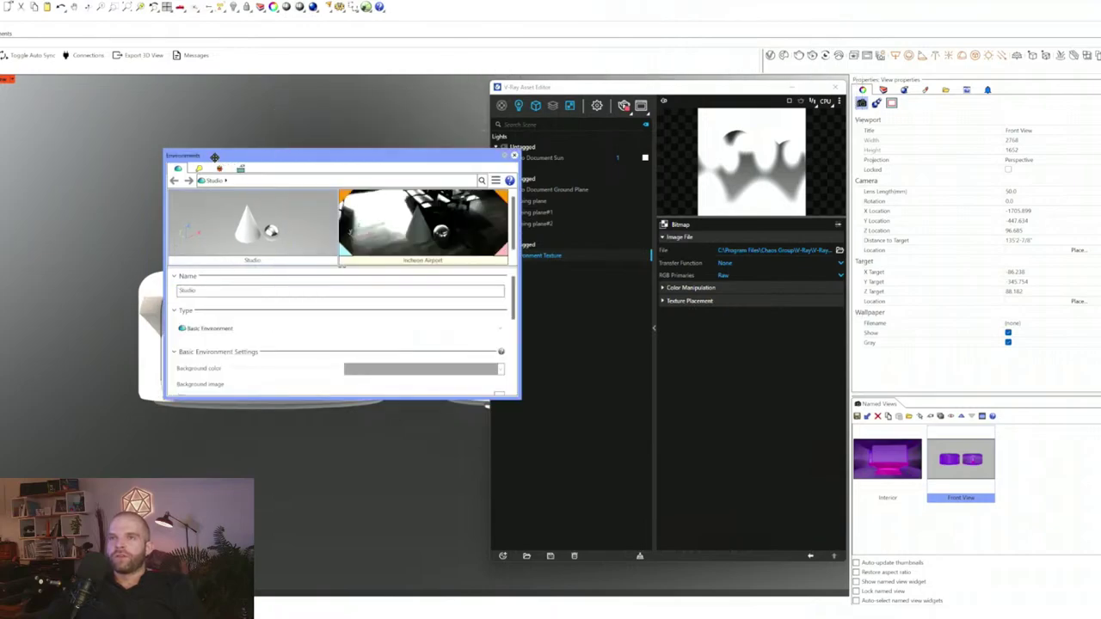
drag(219, 155, 198, 148)
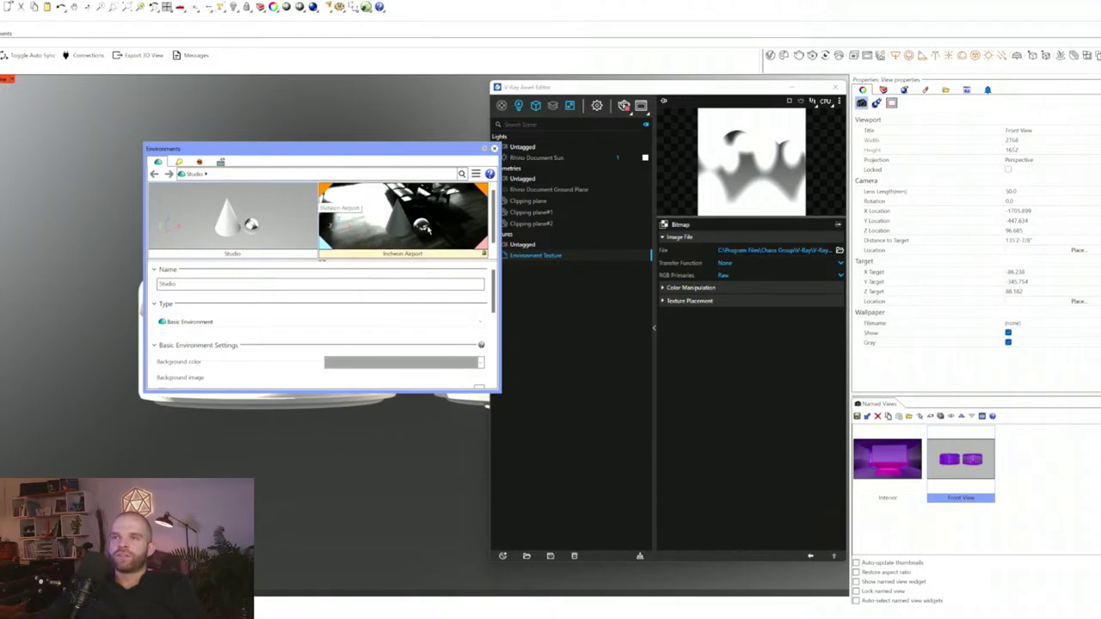
- Import Warehouse.renv from the environment library as a new scene environment, then close the Environments window
scroll(368, 241, down, 1)
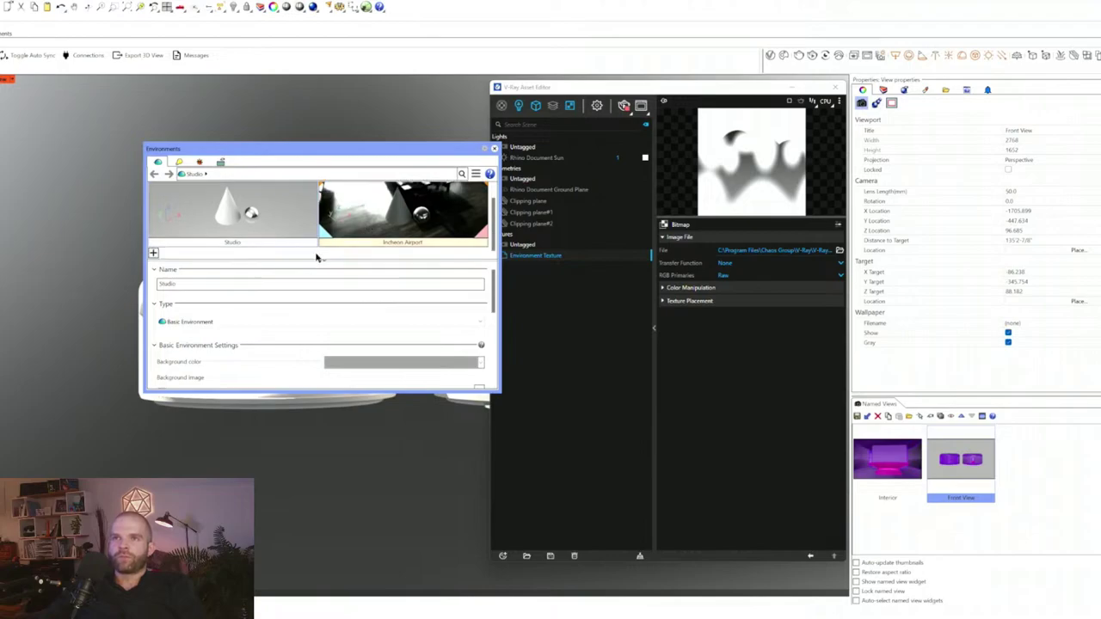
scroll(201, 250, up, 1)
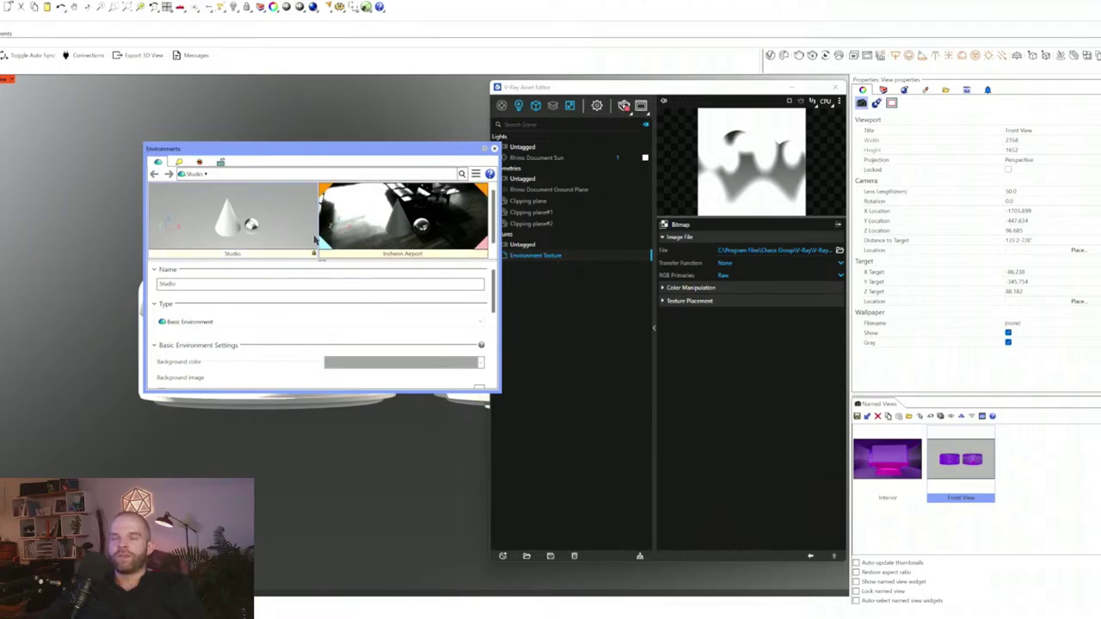
scroll(215, 228, down, 1)
scroll(187, 205, up, 1)
scroll(246, 214, down, 1)
click(156, 254)
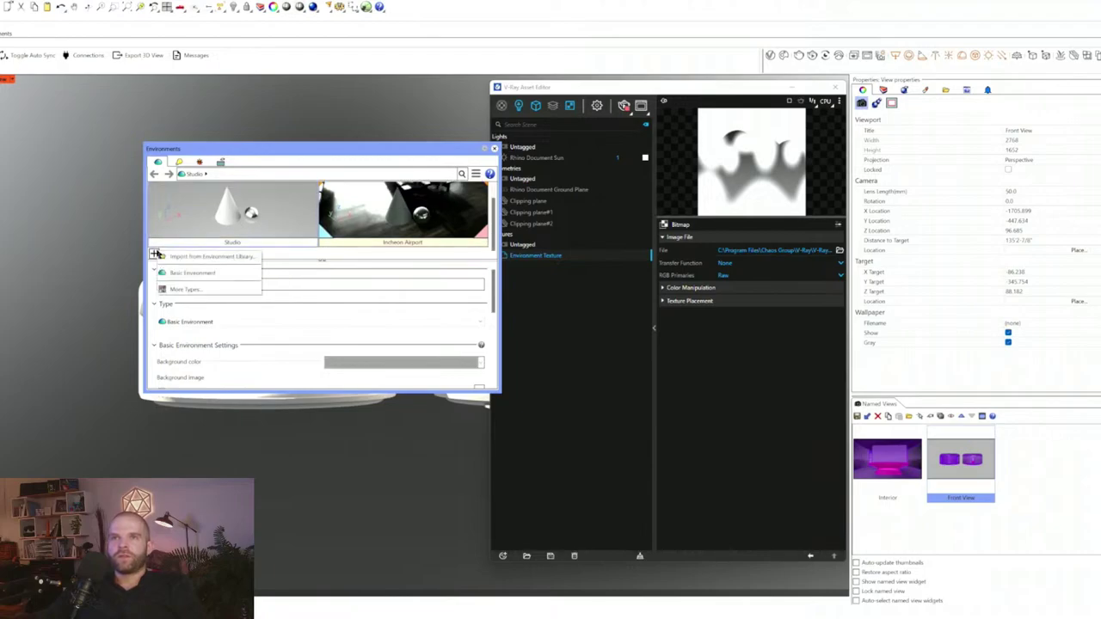
click(230, 258)
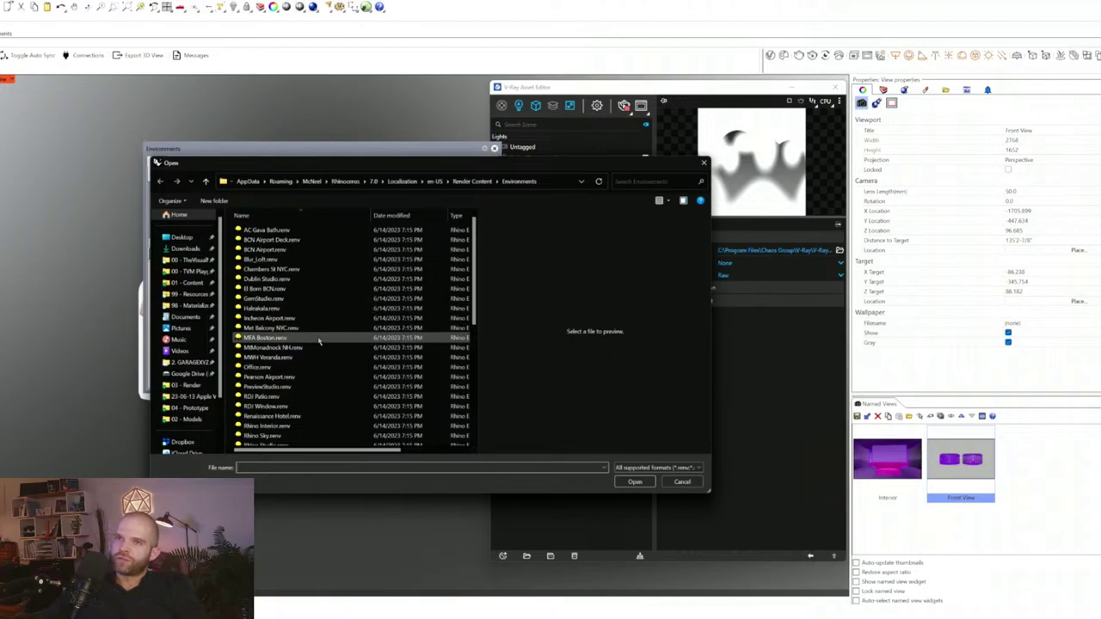
scroll(344, 284, down, 3)
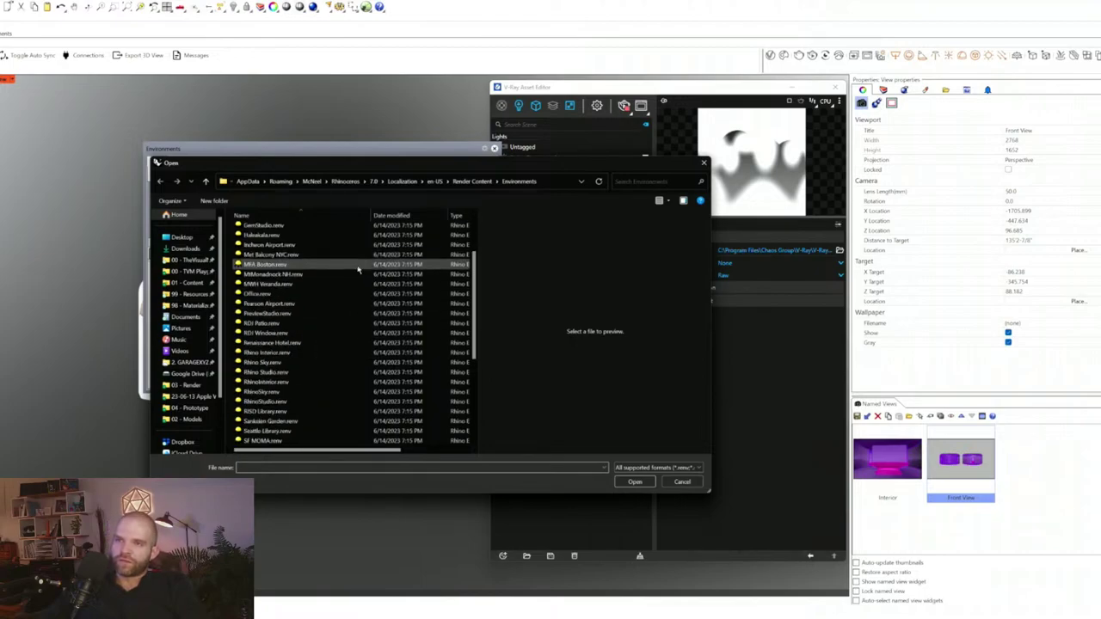
scroll(359, 269, down, 5)
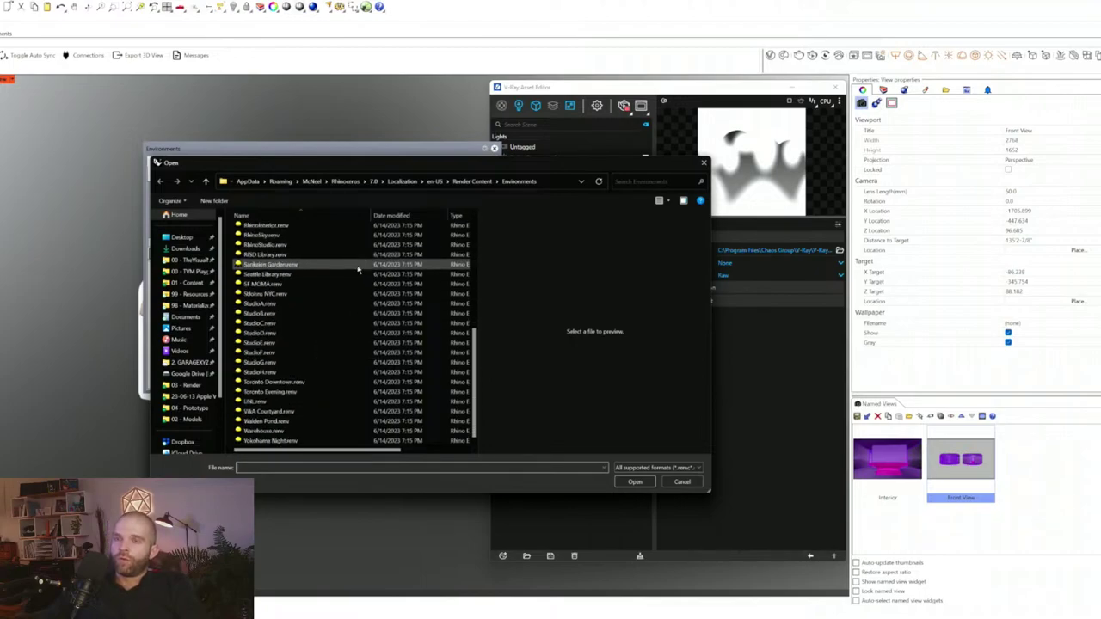
click(289, 433)
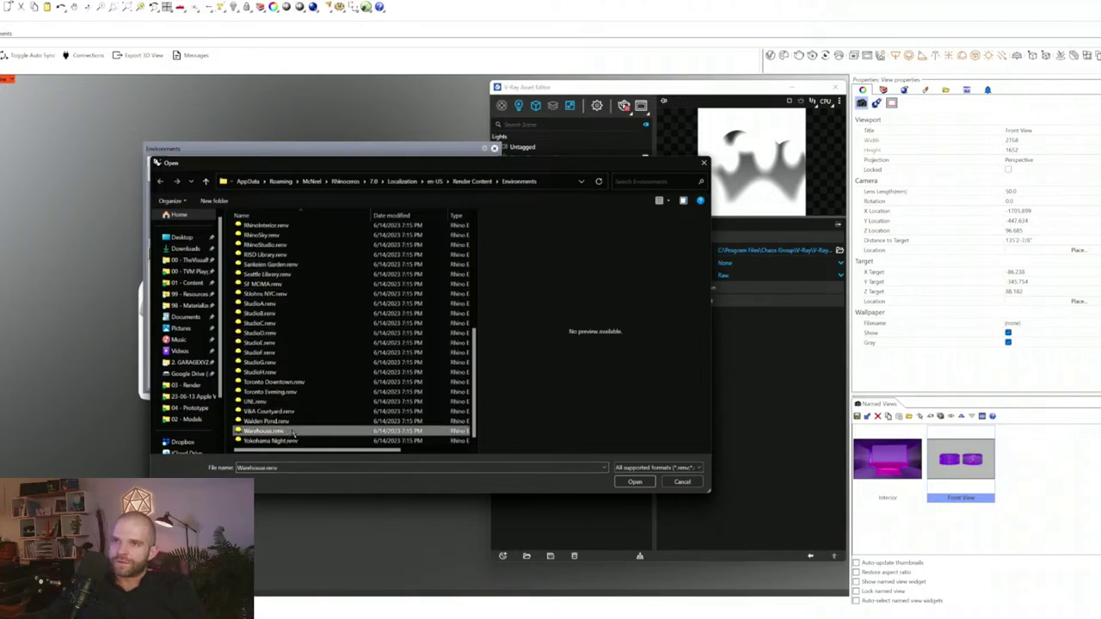
double_click(292, 432)
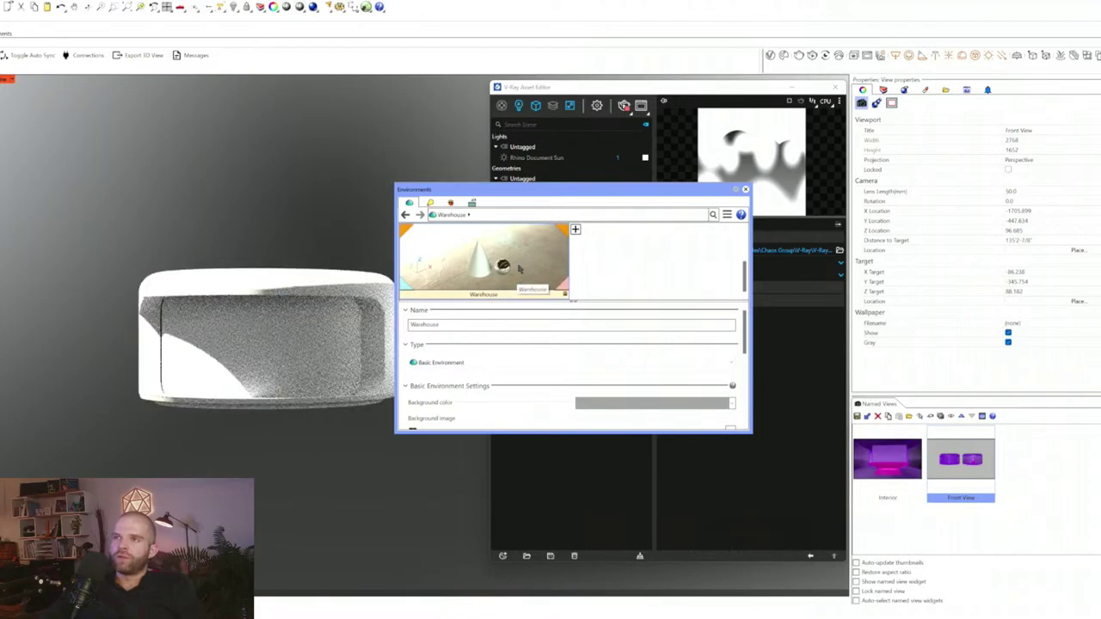
drag(543, 189, 387, 335)
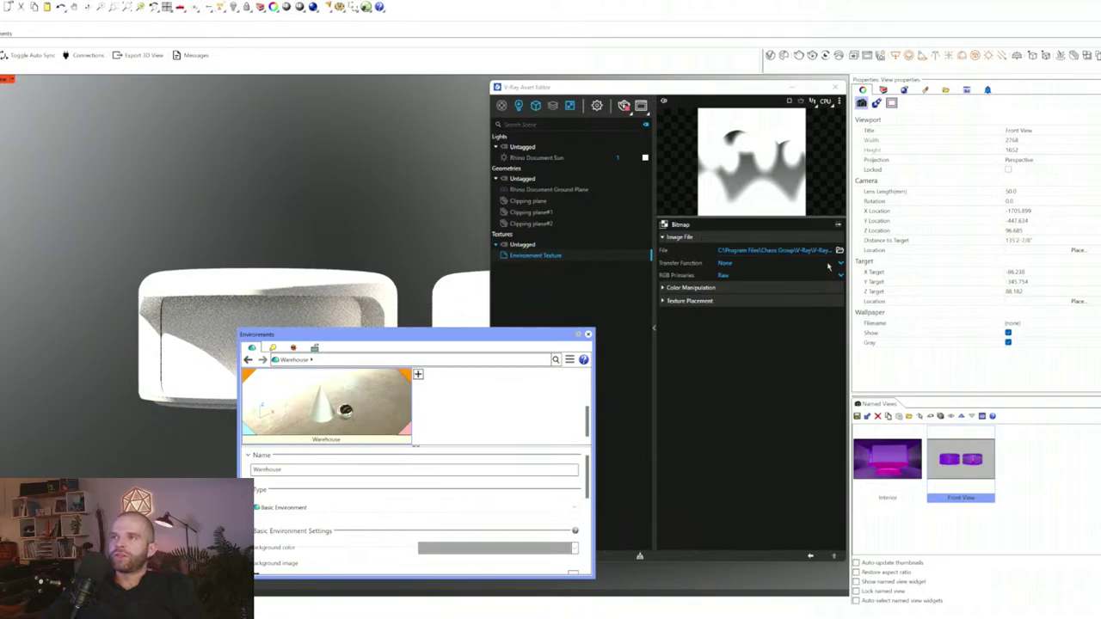
click(588, 335)
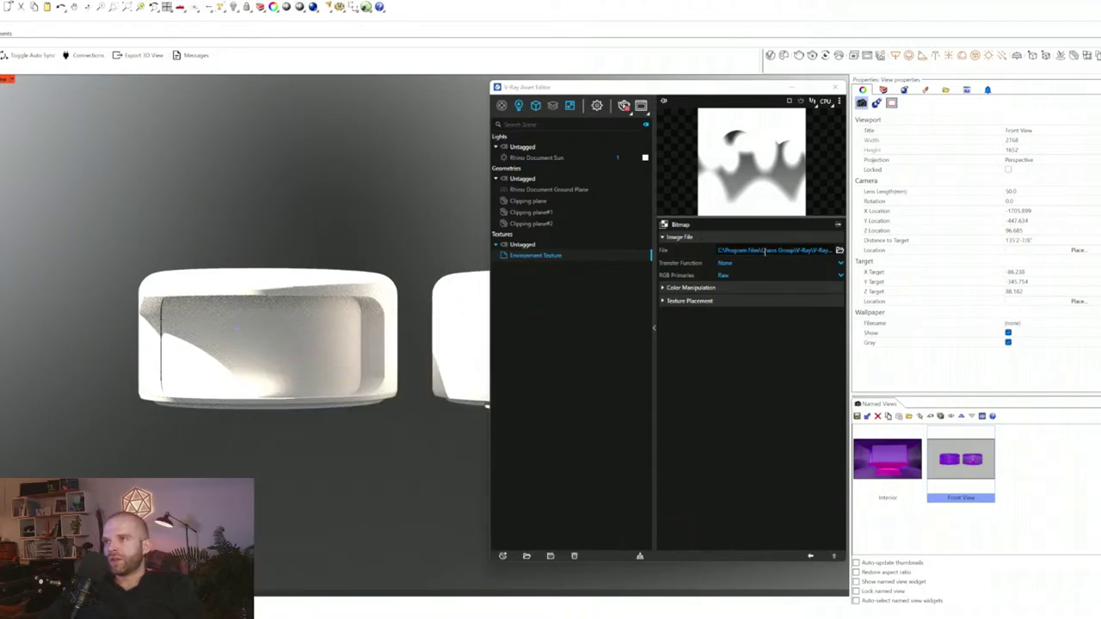
- Inspect the Environment Texture's image file path, open its file chooser and check the V-Ray Library folder
drag(725, 250, 851, 260)
click(815, 250)
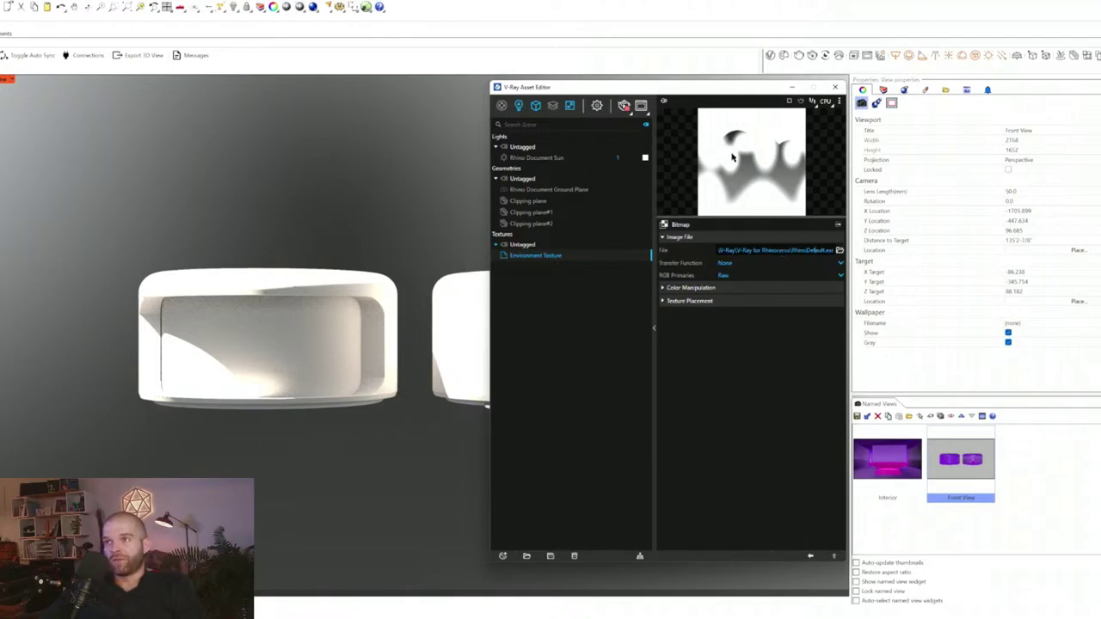
drag(790, 249, 696, 253)
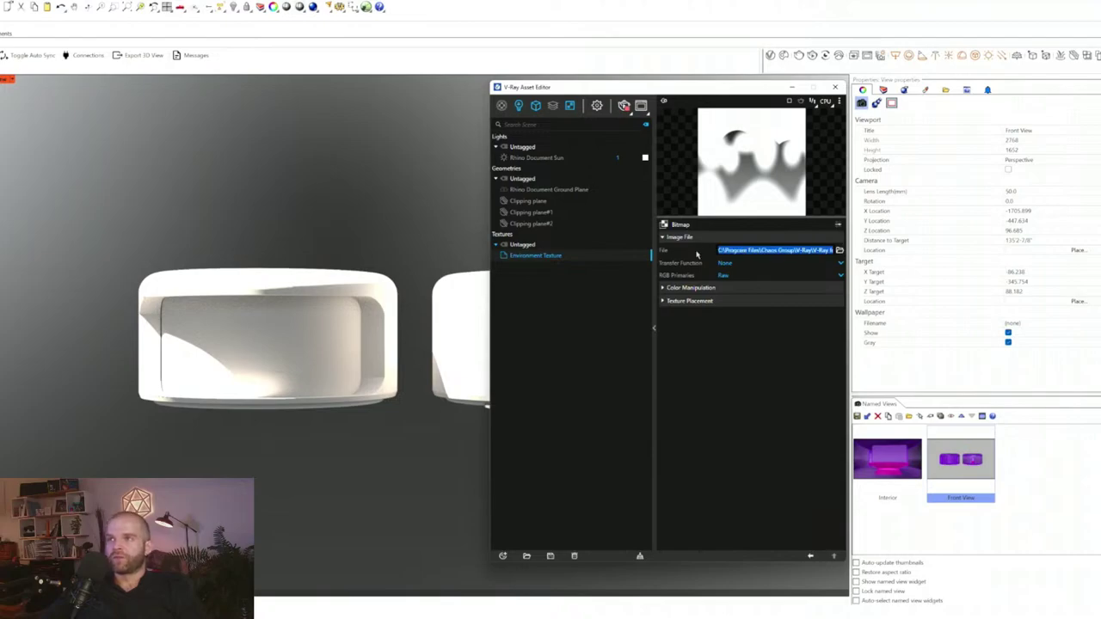
click(841, 249)
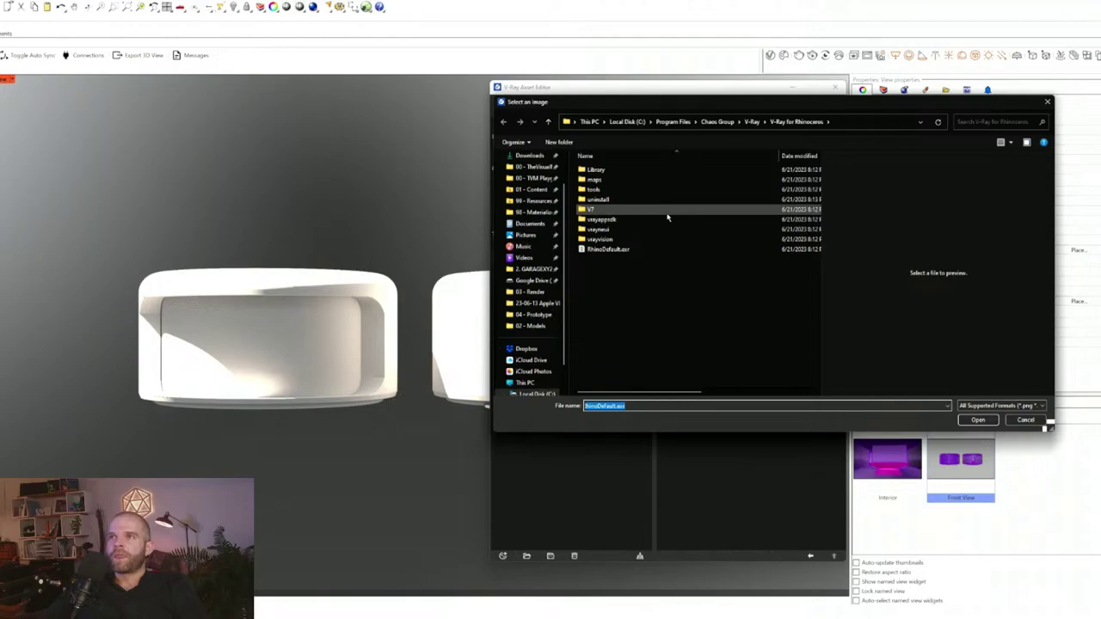
double_click(693, 171)
click(799, 122)
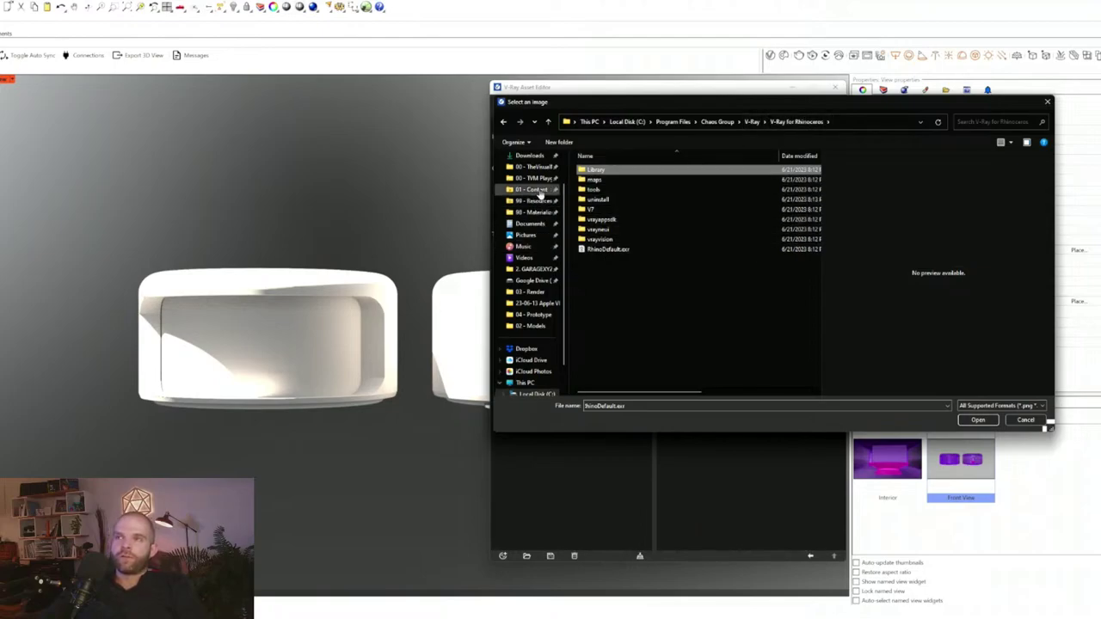
- Browse for the replacement environment image to the HDRI folder inside Documents, 99 - Resources, 02 - Skies_Environments
click(531, 166)
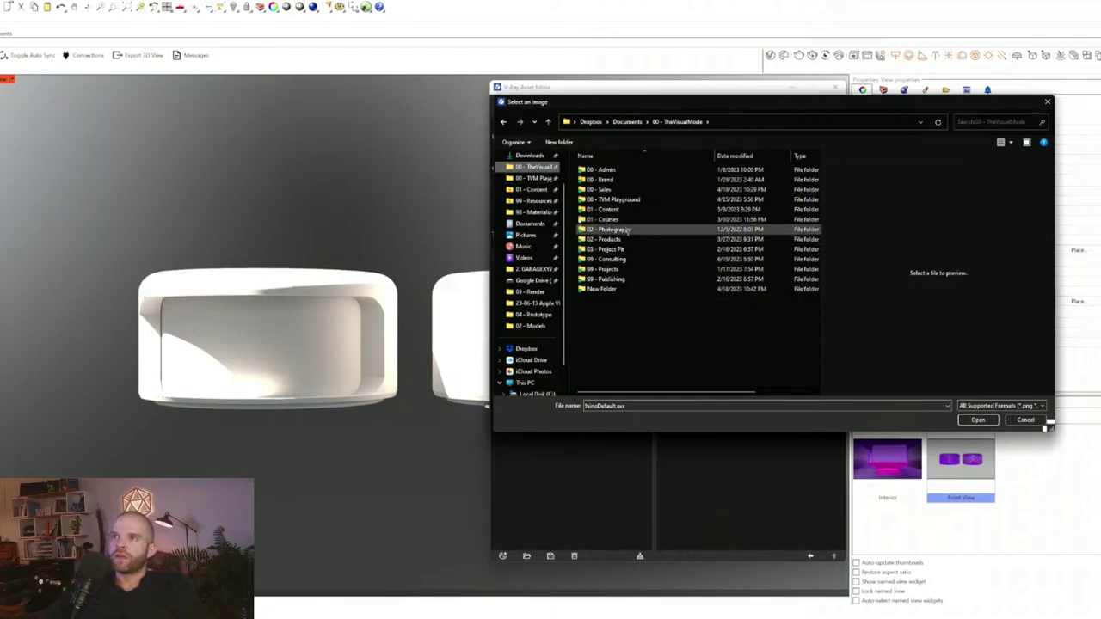
click(627, 121)
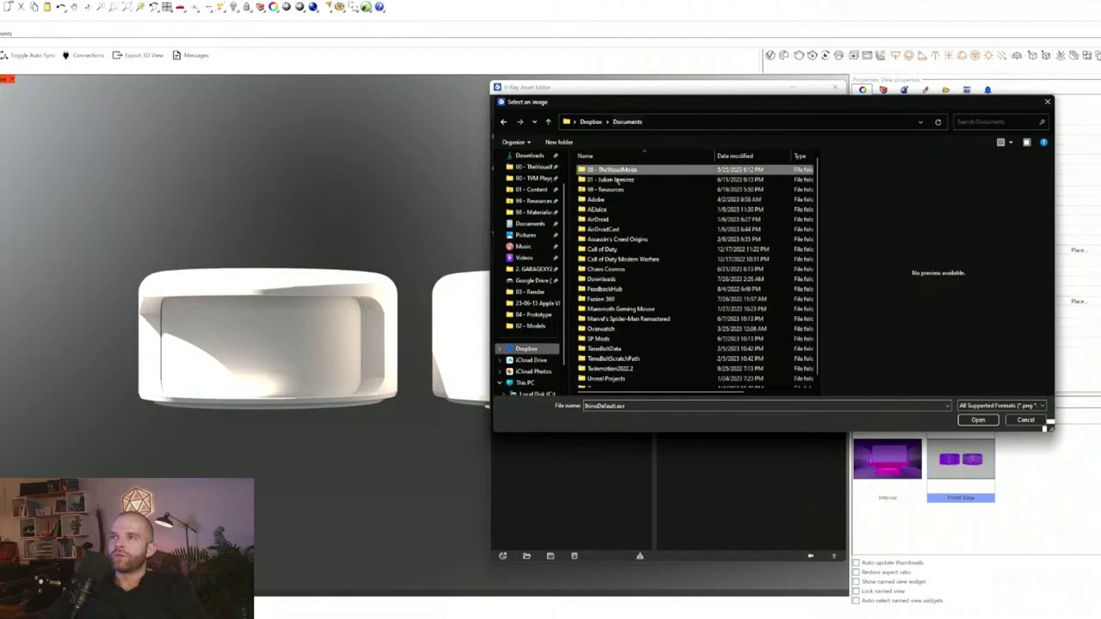
double_click(616, 191)
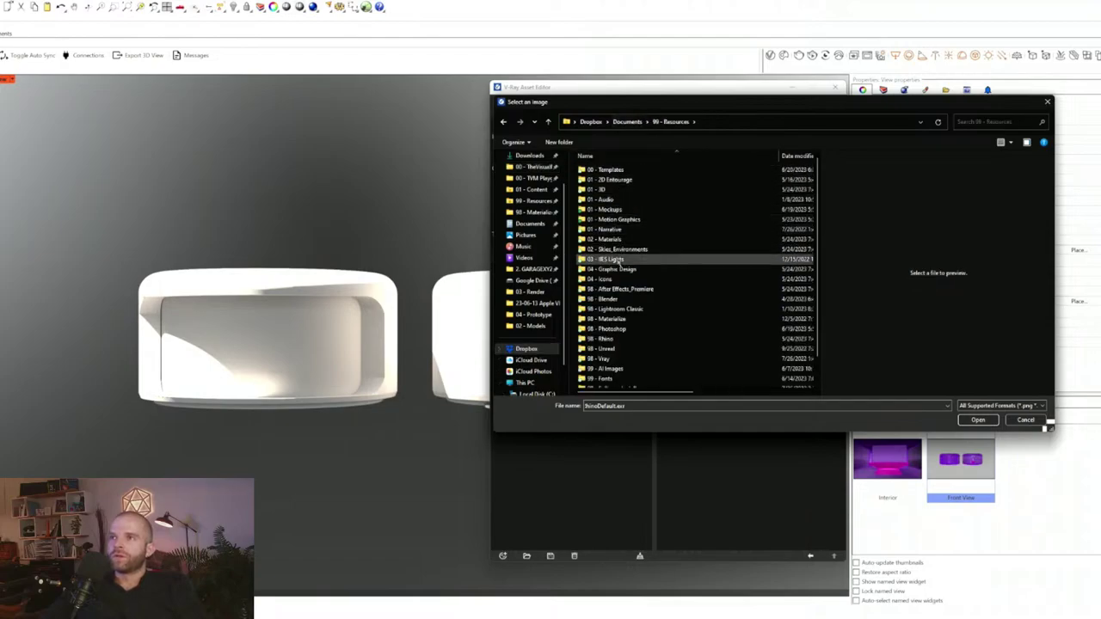
scroll(629, 346, down, 1)
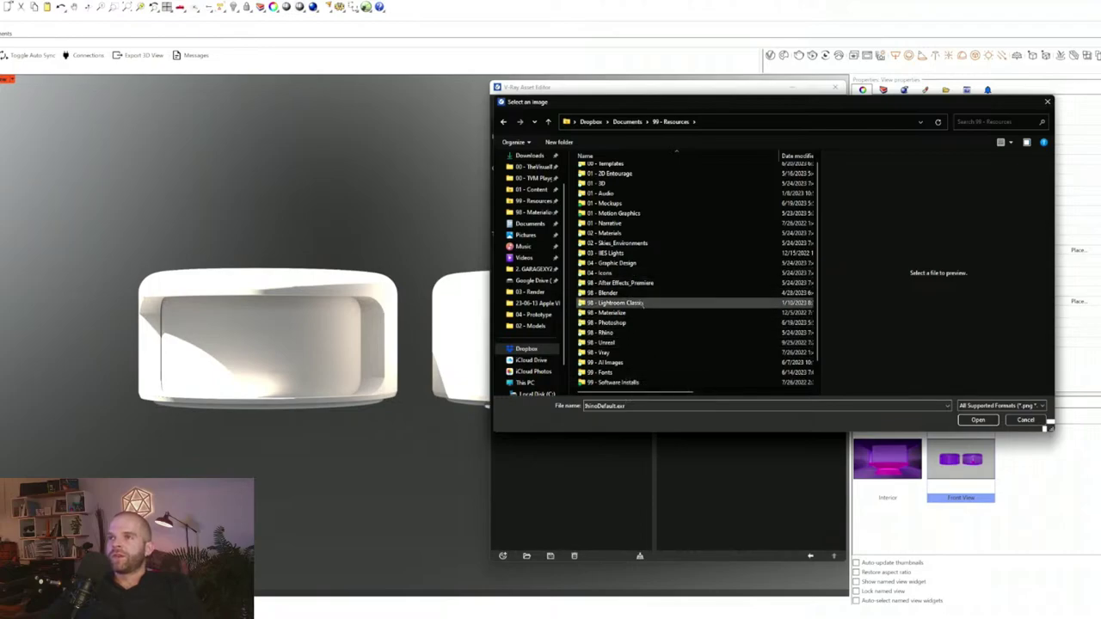
scroll(641, 314, down, 1)
scroll(644, 362, up, 2)
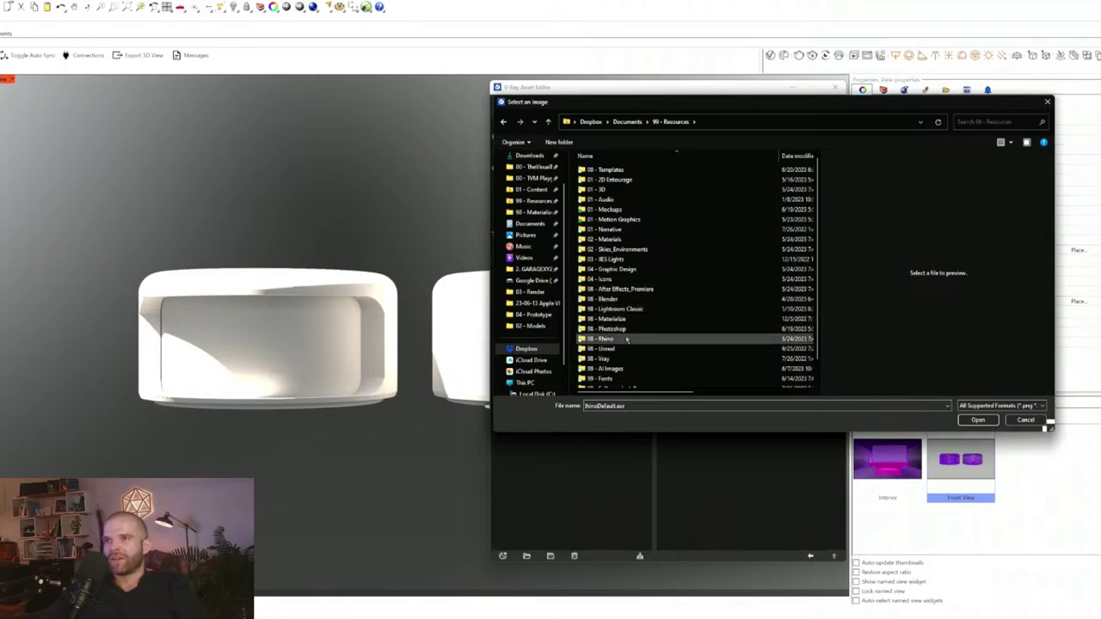
click(628, 250)
double_click(635, 250)
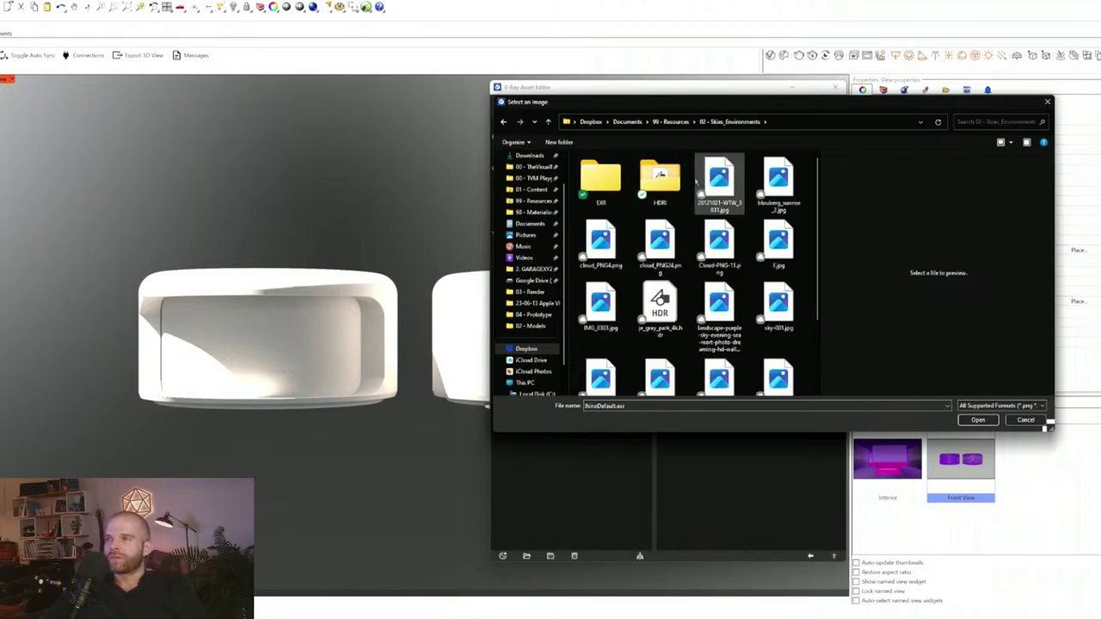
double_click(661, 174)
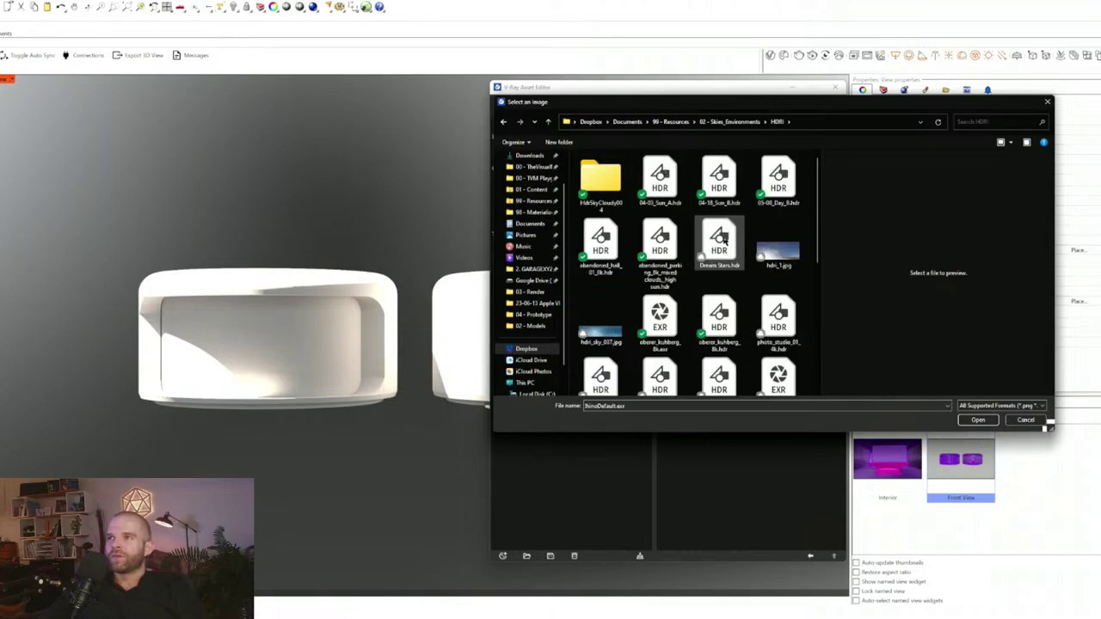
- Load VizPeople_non_commercial_hdr_v1_04.hdr from the HDRI folder as the Environment Texture's image
scroll(746, 277, down, 5)
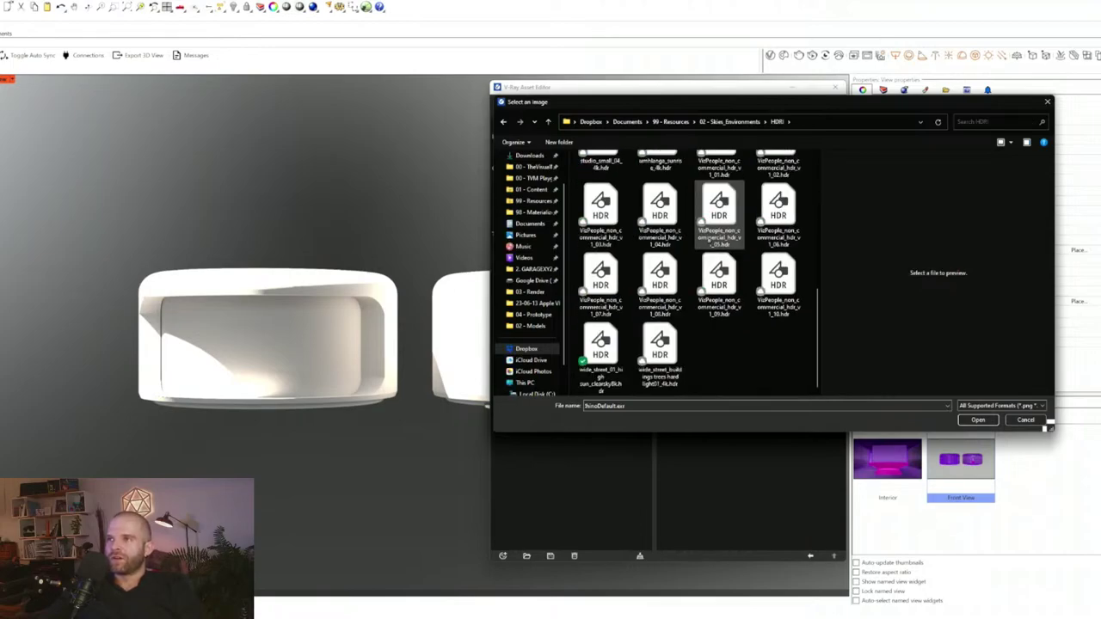
scroll(643, 299, up, 1)
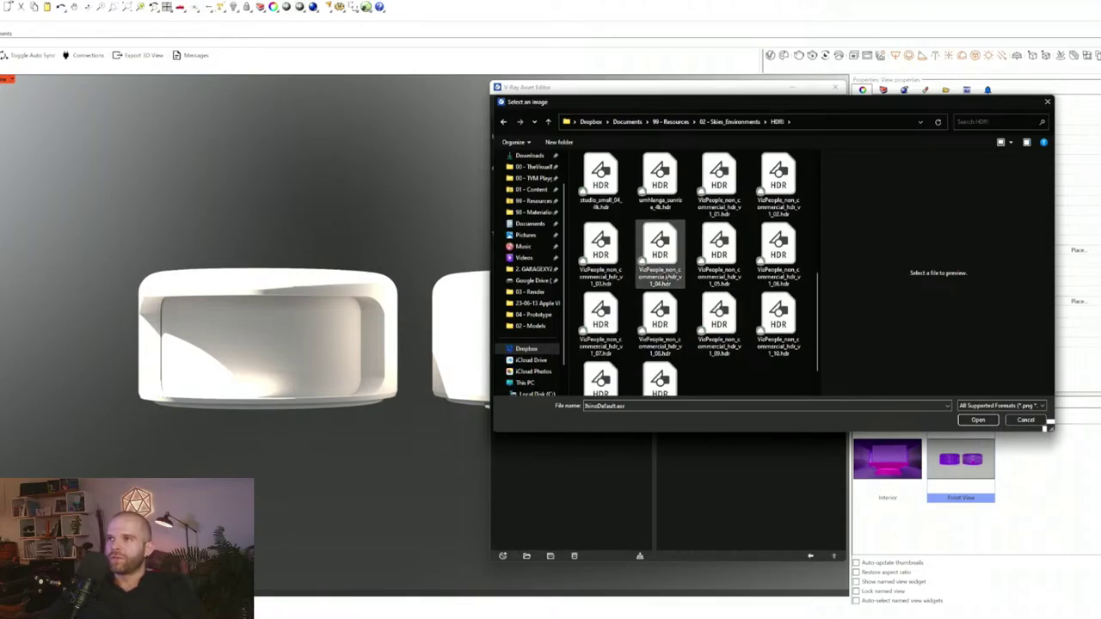
scroll(718, 249, up, 2)
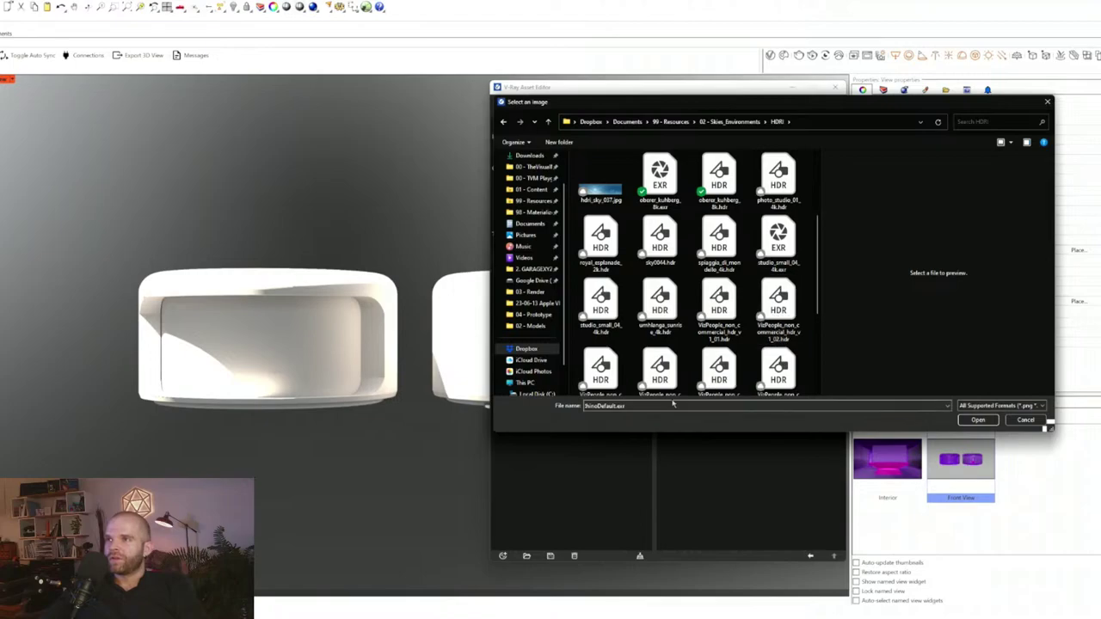
click(654, 370)
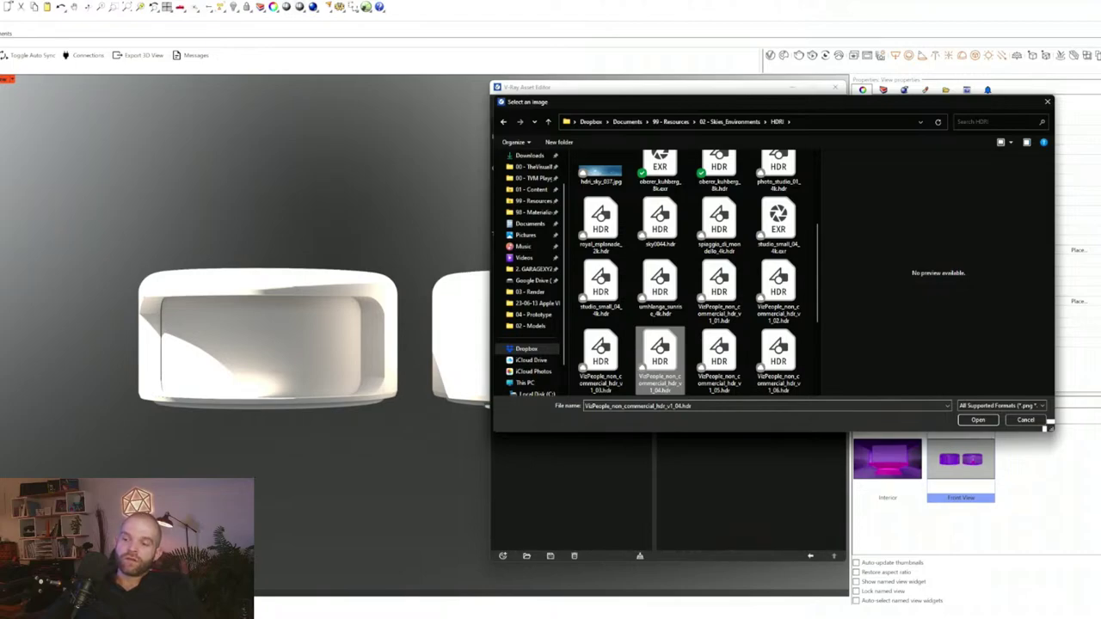
key(Return)
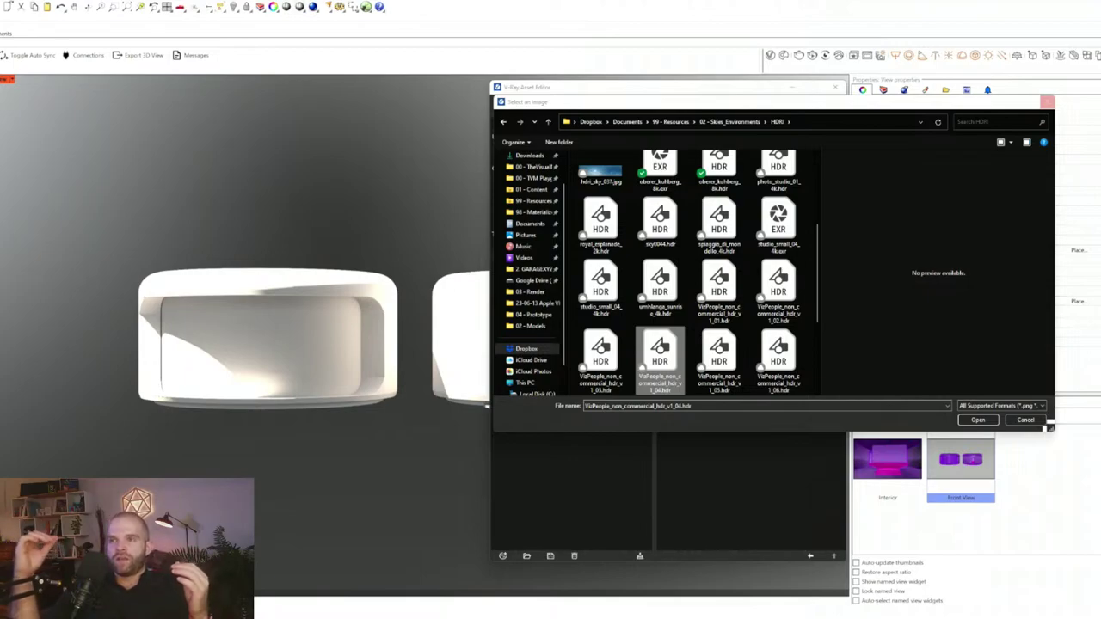
key(Return)
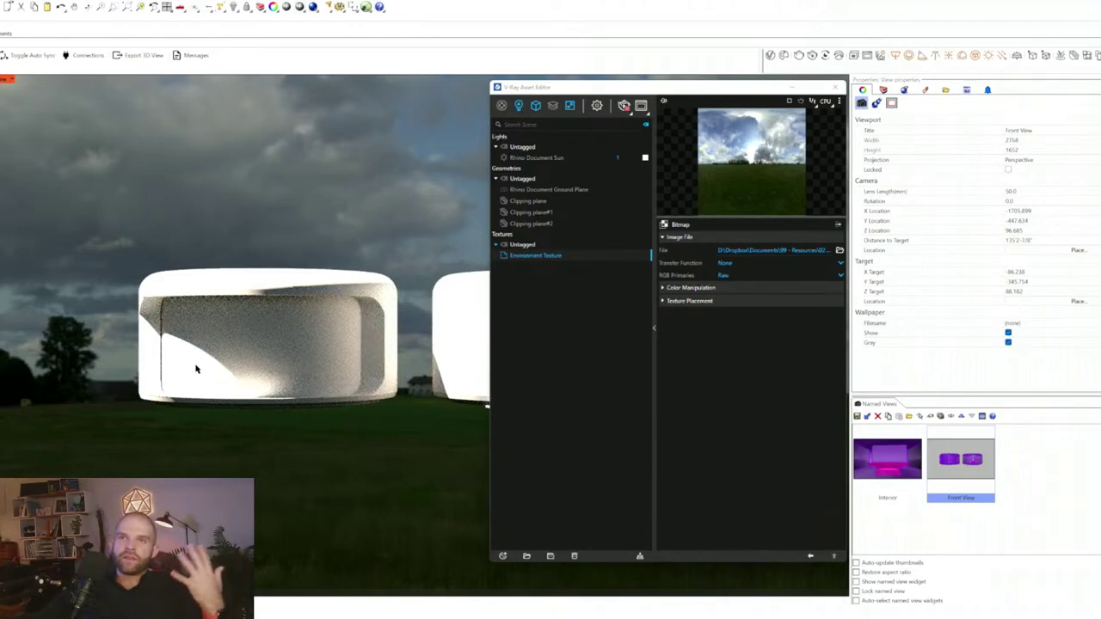
- Open the sun settings window and reshape it above the model so the sun options and sun position are readable
scroll(162, 386, down, 10)
scroll(176, 363, down, 4)
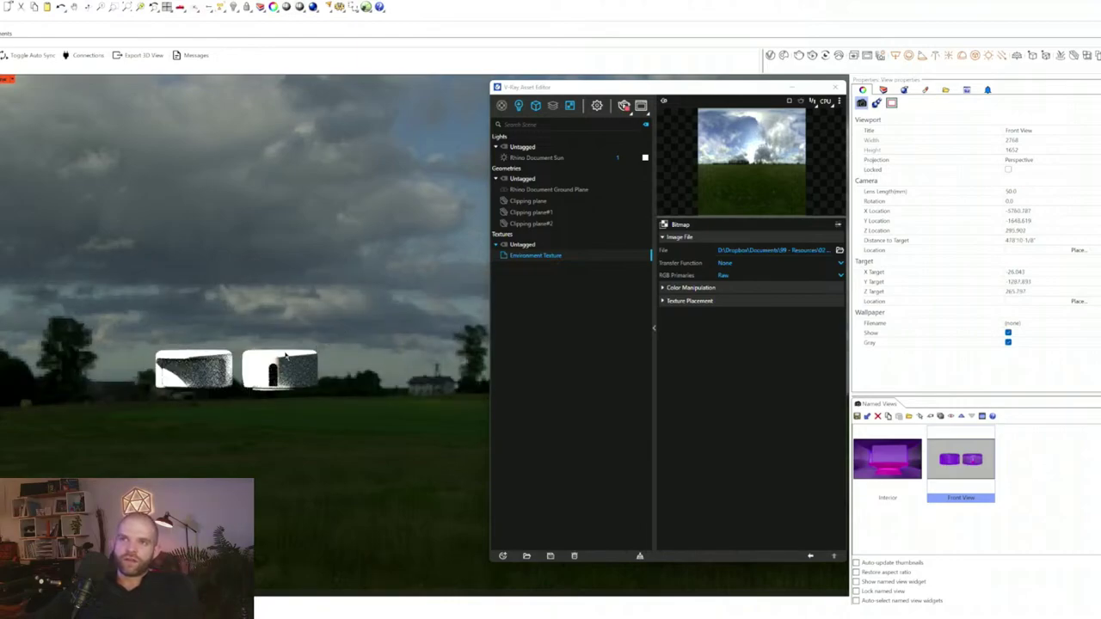
scroll(228, 373, up, 6)
scroll(216, 240, down, 3)
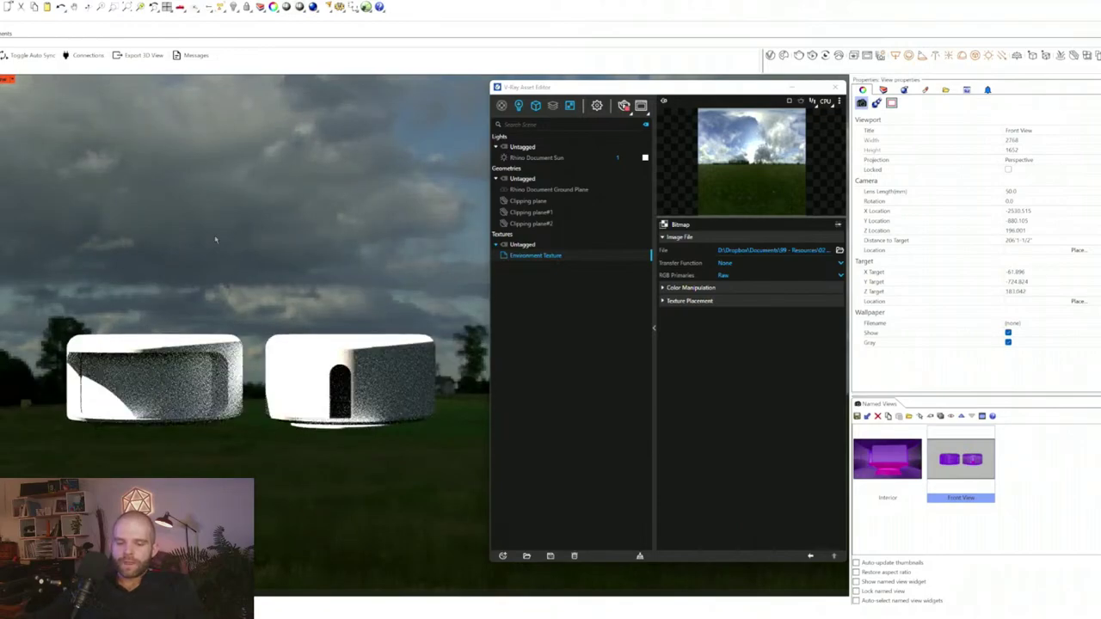
key(Return)
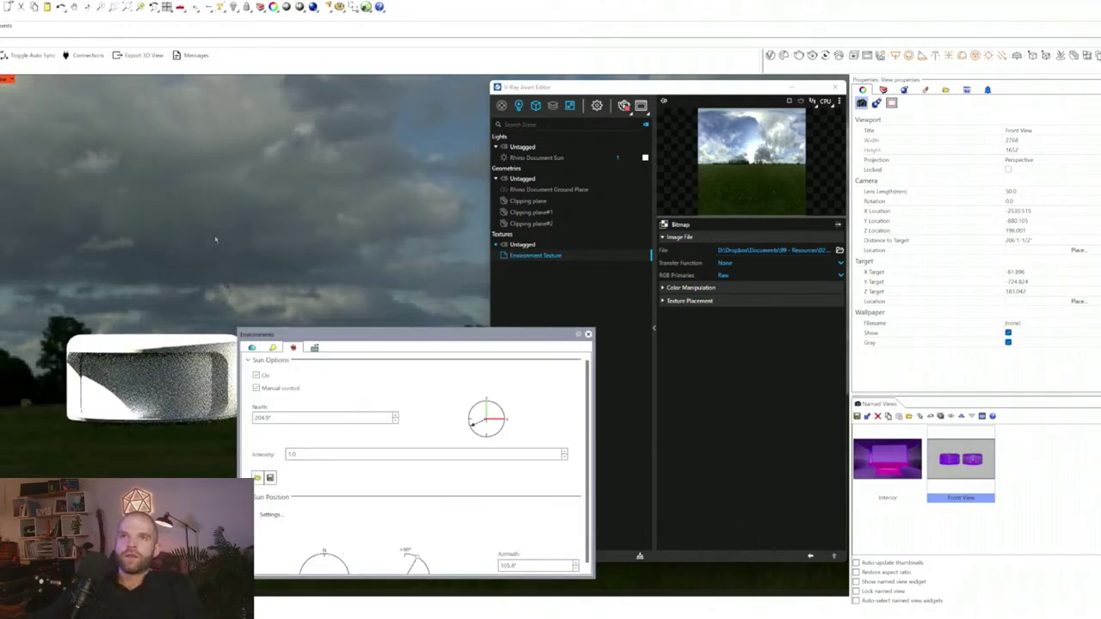
drag(354, 333, 341, 74)
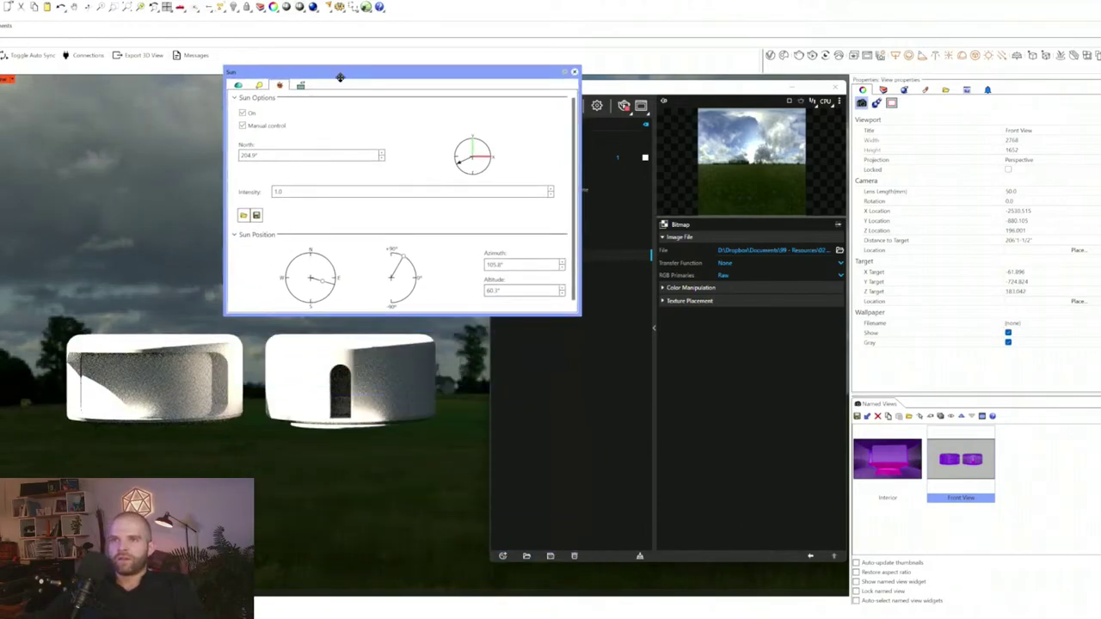
drag(578, 315, 526, 361)
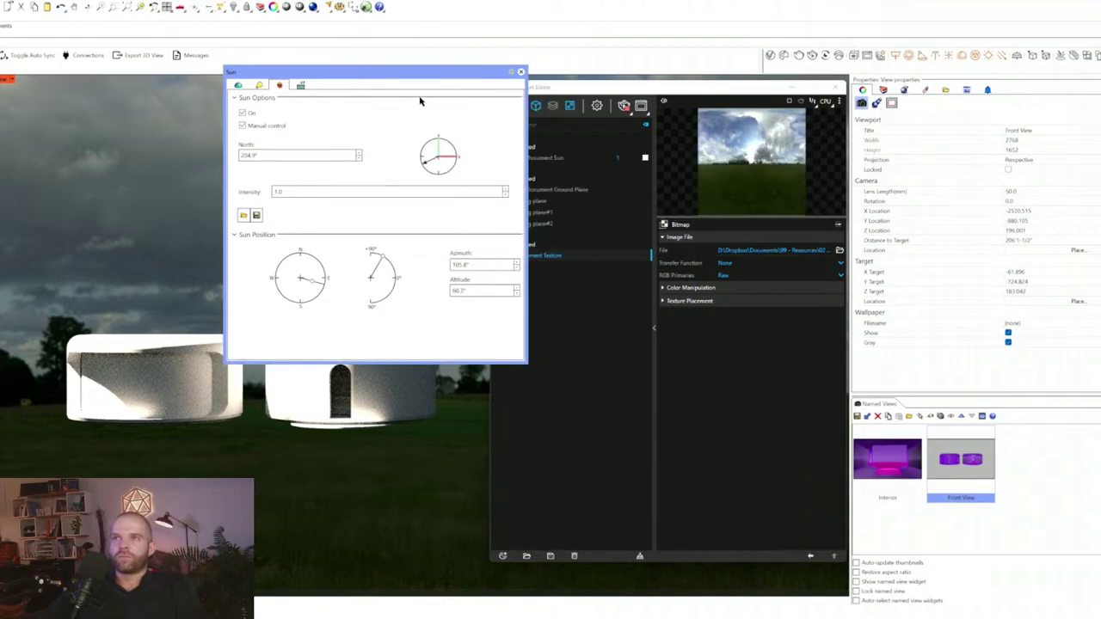
- Switch off the Sun in the lights list, keeping the Skylight on, and shrink the lights window clear of the model
click(259, 85)
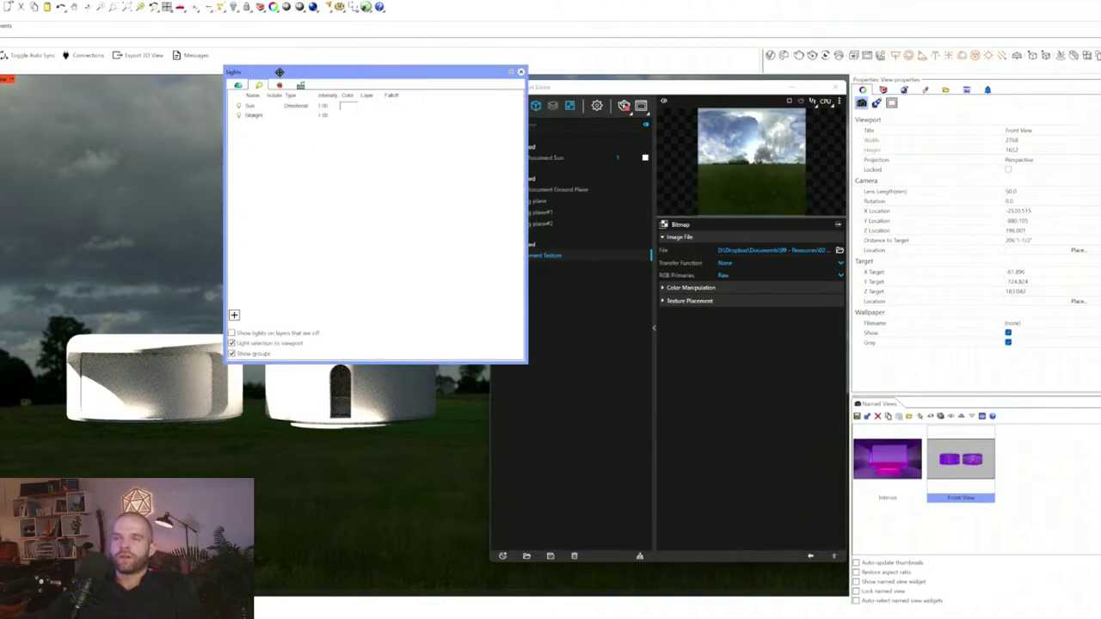
drag(303, 74, 248, 7)
click(178, 38)
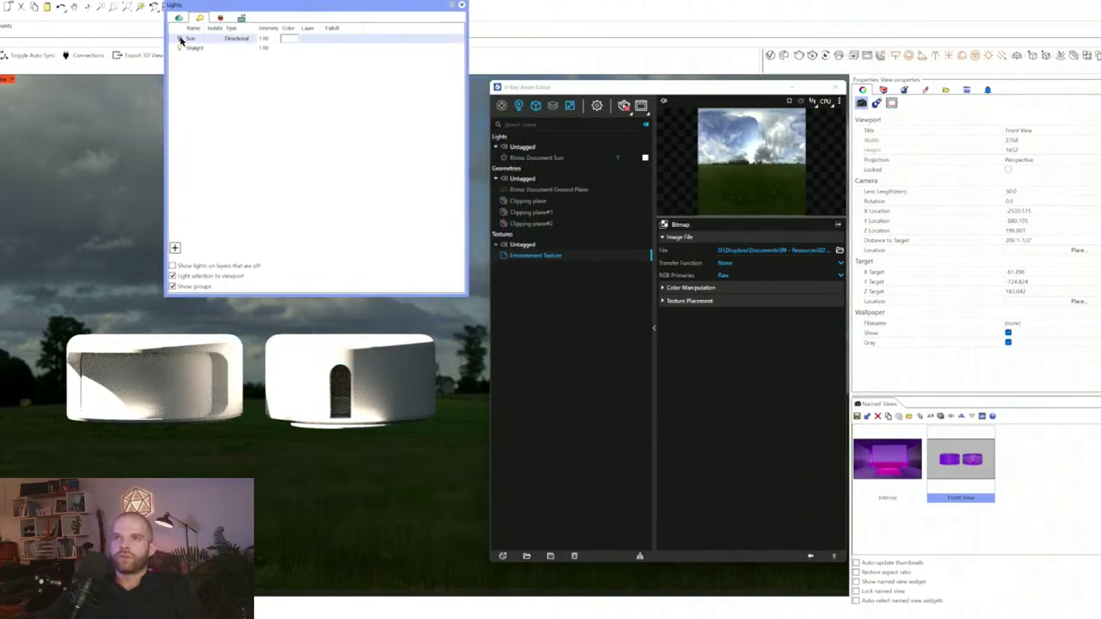
click(180, 48)
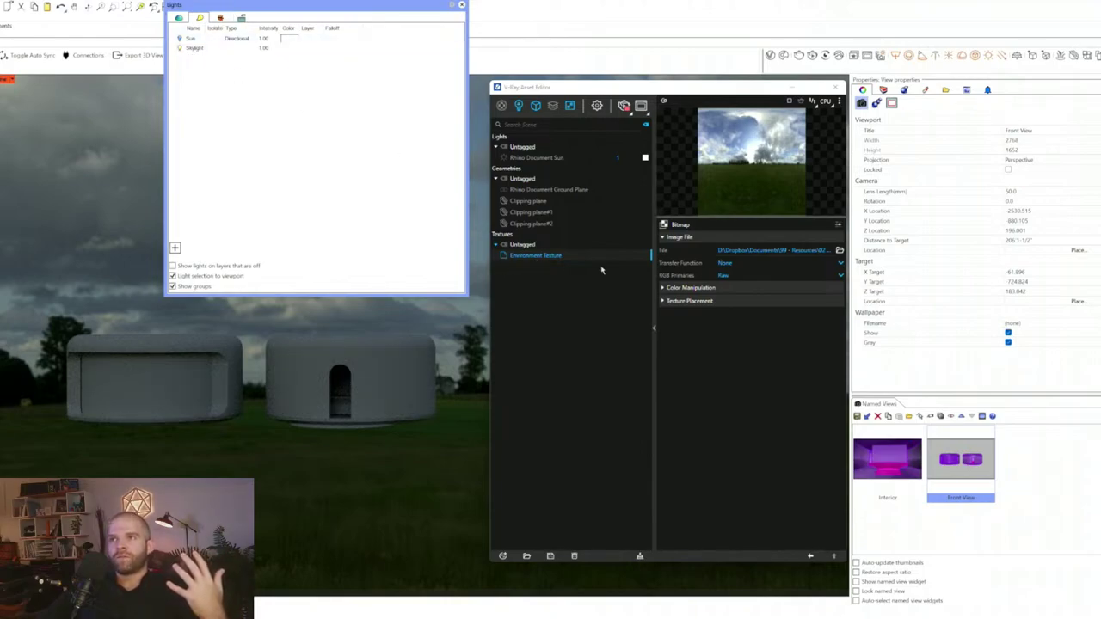
right_drag(222, 408, 212, 422)
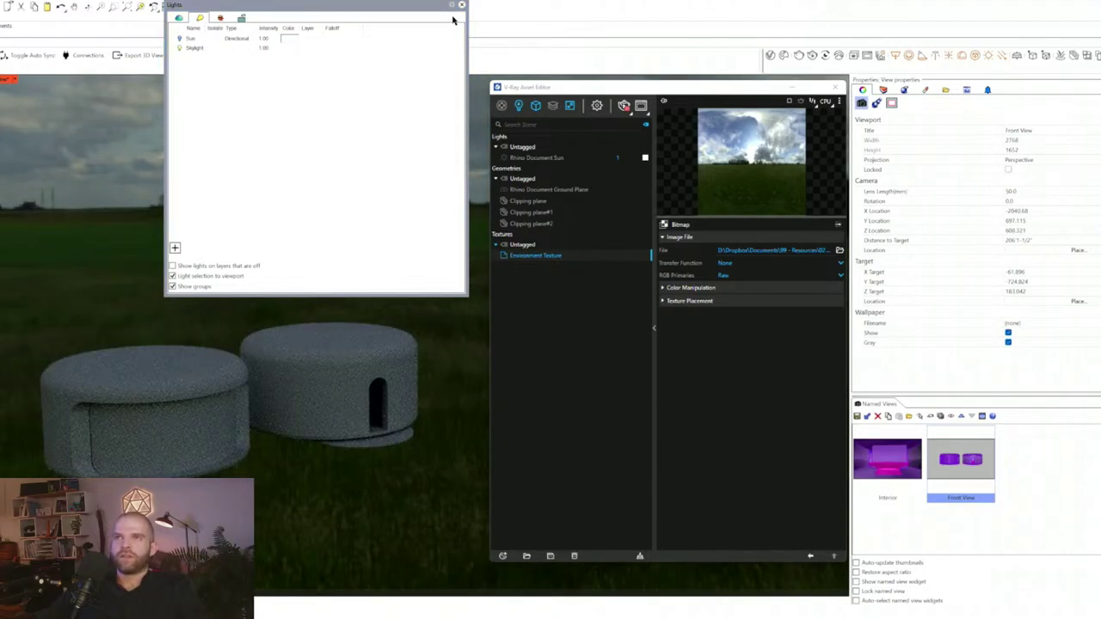
drag(172, 292, 252, 195)
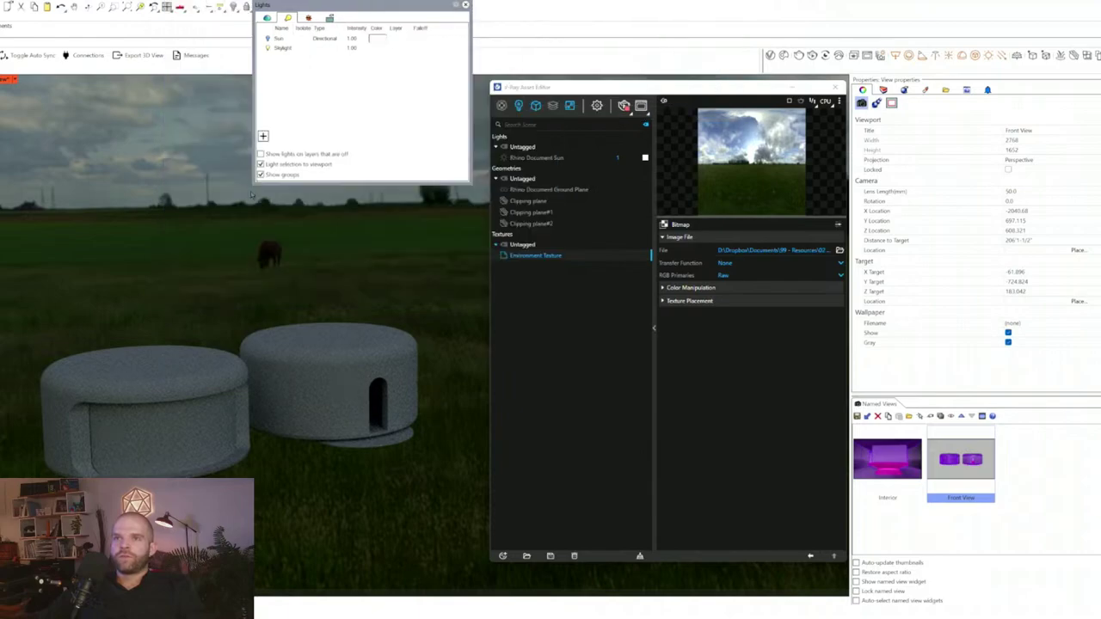
- Raise the Environment Texture's Color Offset slightly from black to a dark grey in its Color Manipulation settings
scroll(125, 451, up, 3)
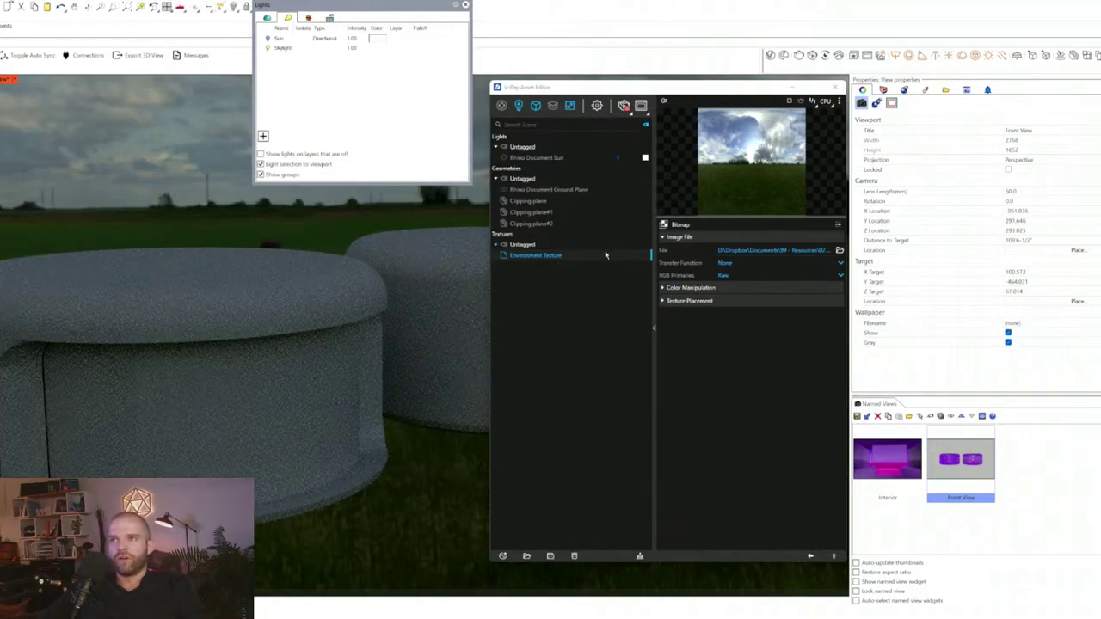
click(606, 256)
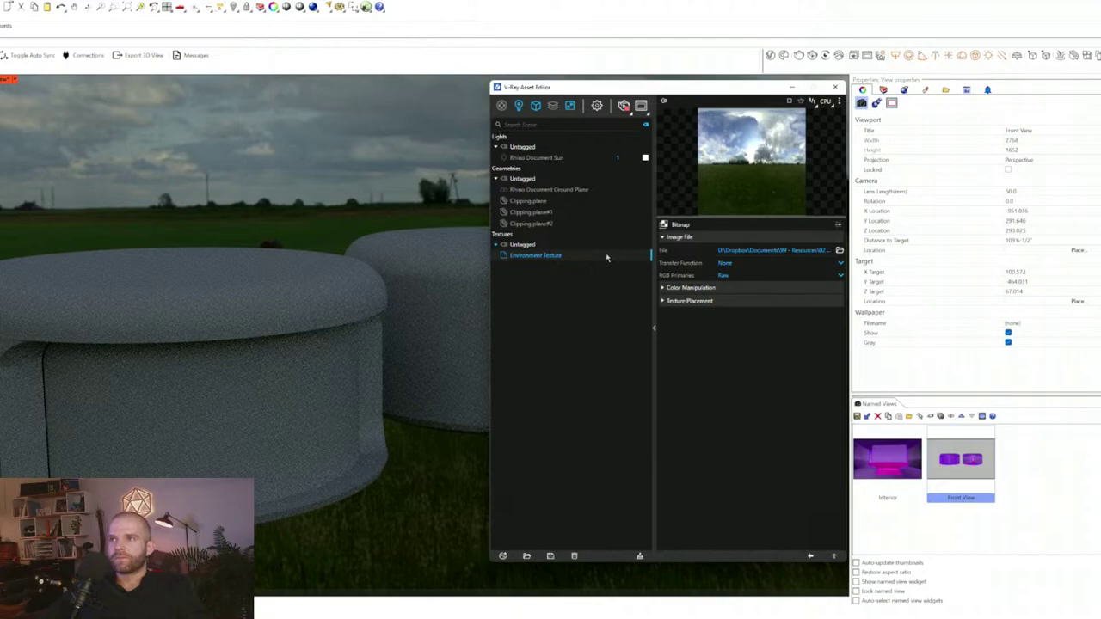
click(689, 289)
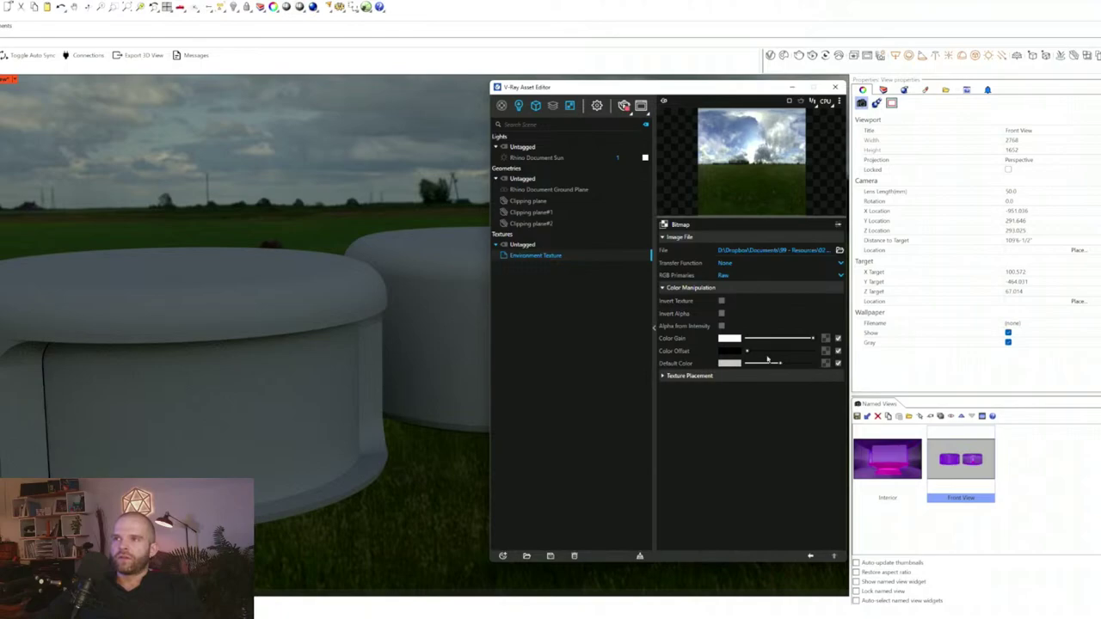
drag(766, 353, 757, 352)
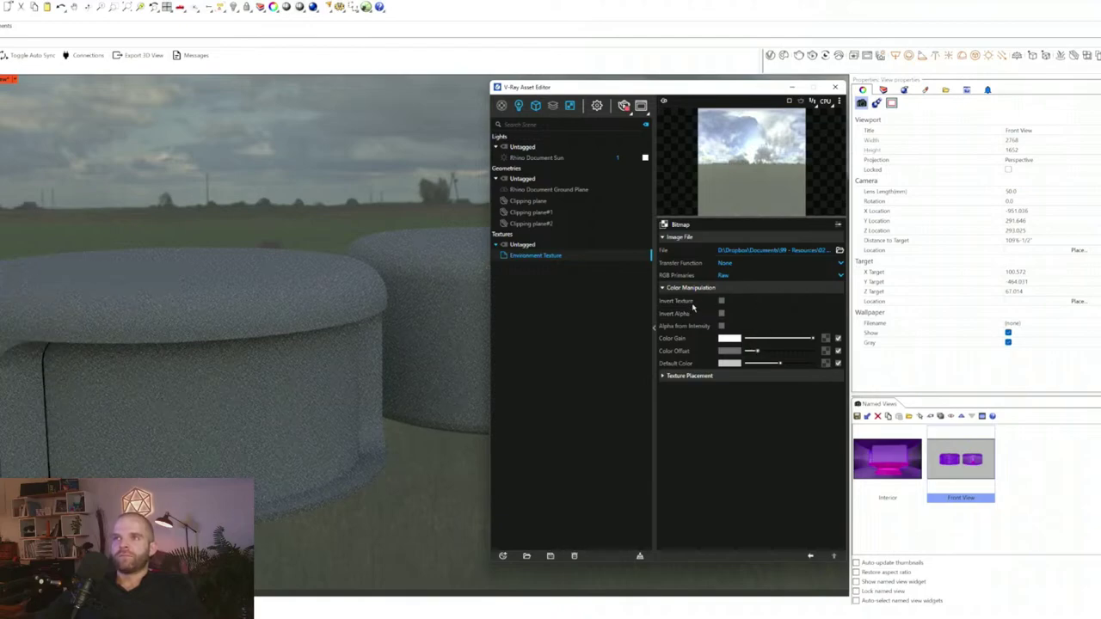
- Set the camera's Exposure Value (EV) to 6.84 in the render settings to brighten the interactive preview
click(597, 106)
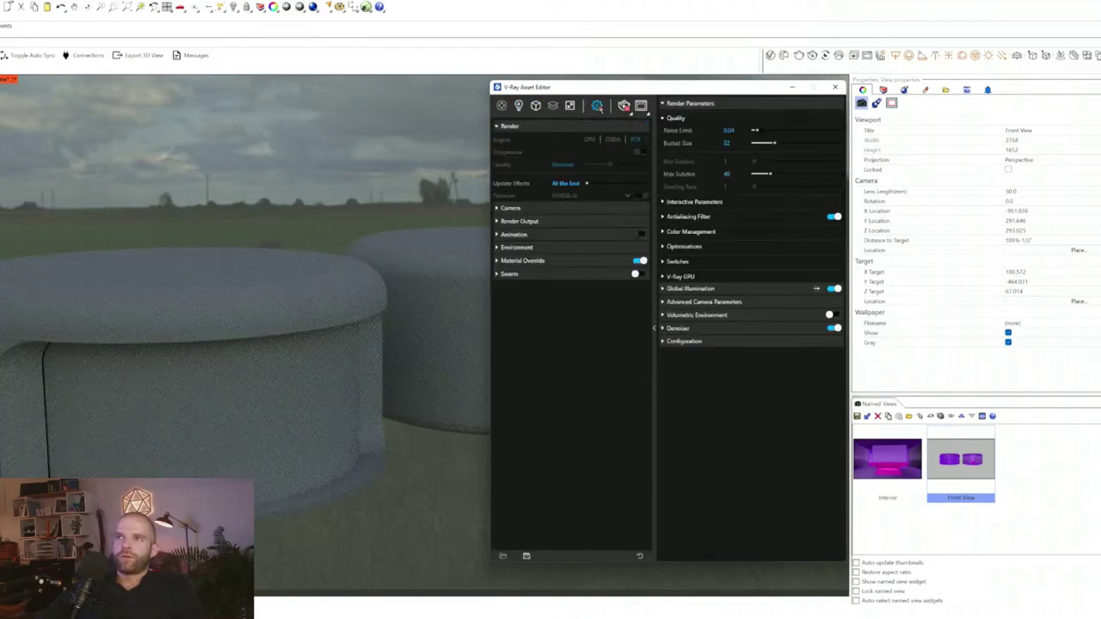
click(520, 222)
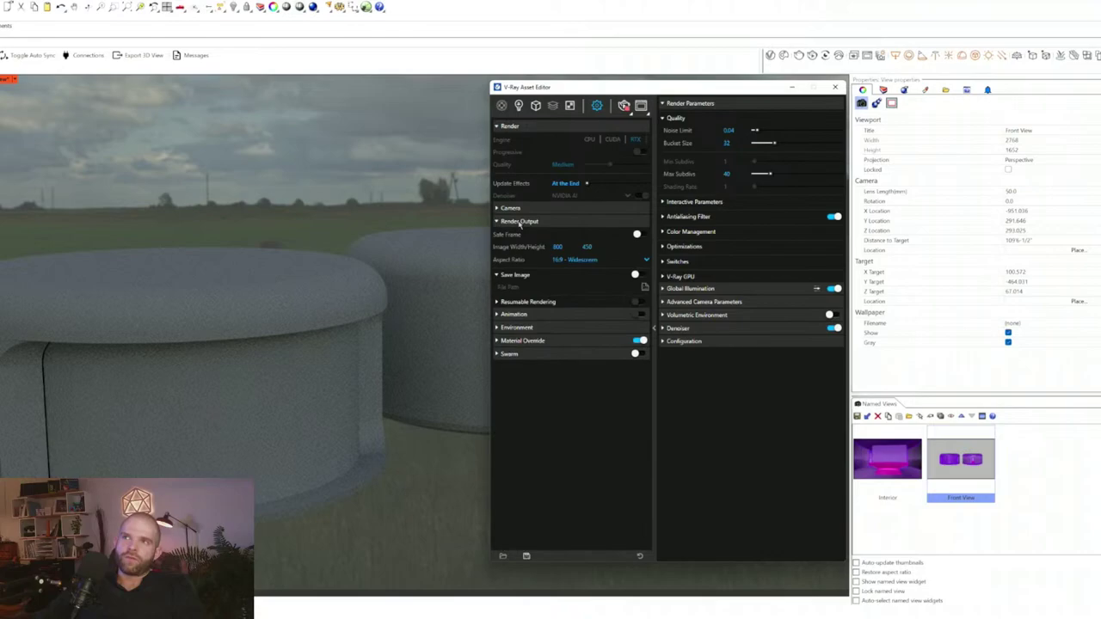
click(510, 208)
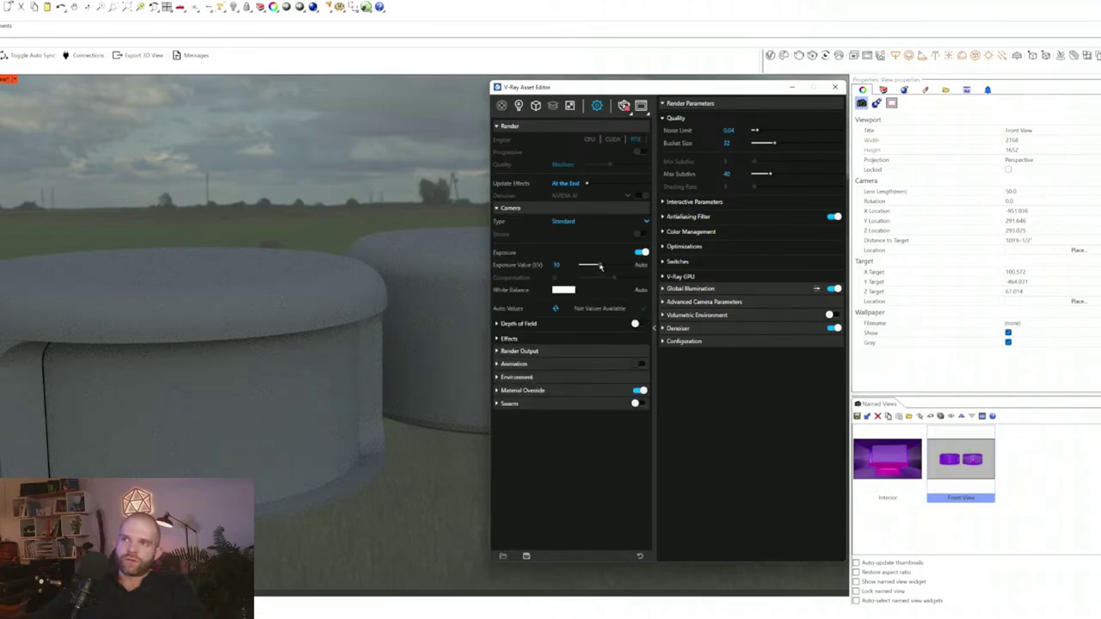
drag(600, 266, 603, 267)
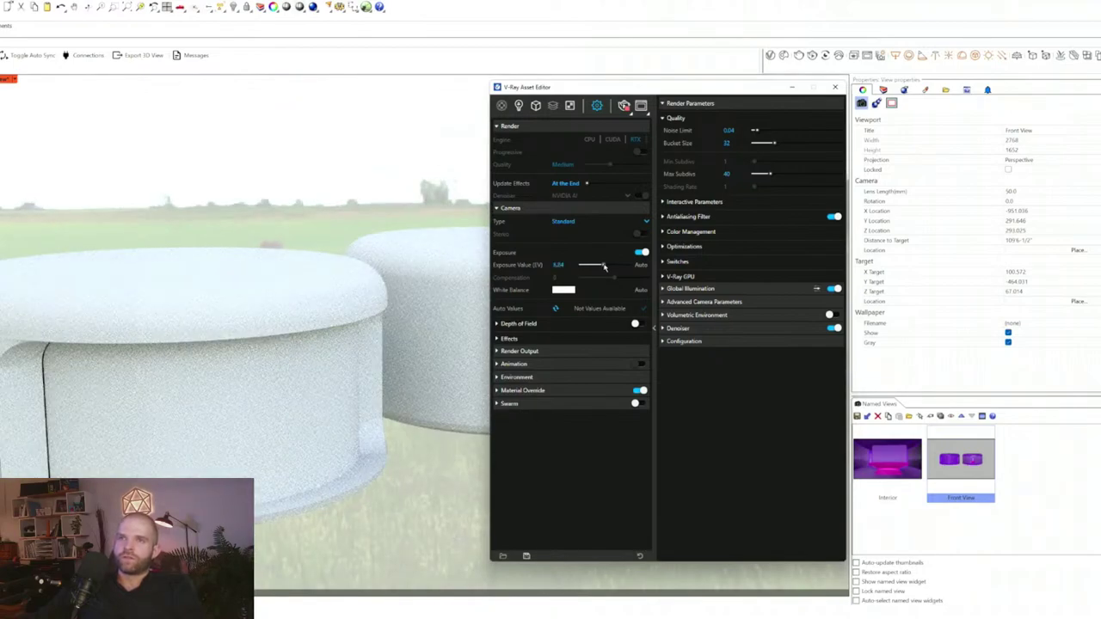
- Move the Asset Editor clear of the model and examine both buildings in the interactive render, close up and from above
scroll(258, 318, down, 5)
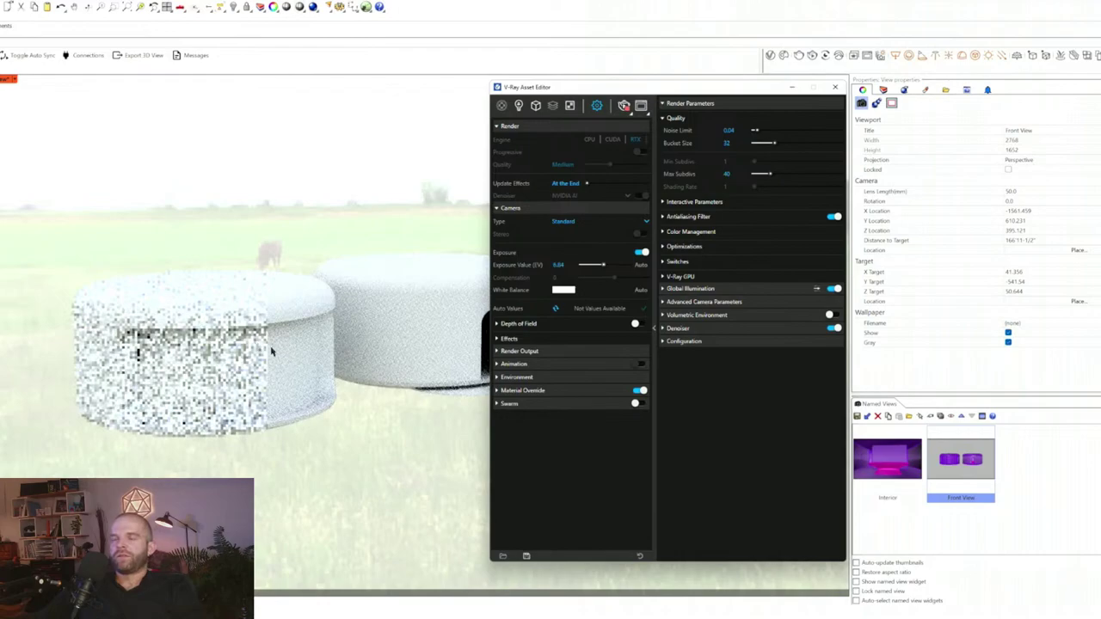
right_drag(287, 373, 295, 302)
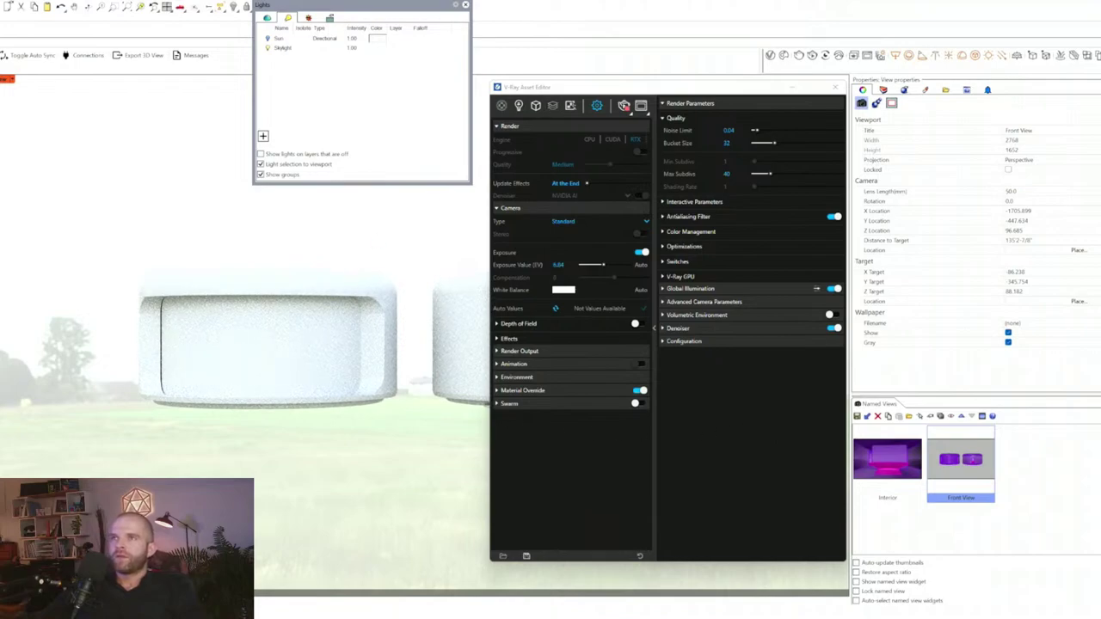
drag(632, 88, 930, 101)
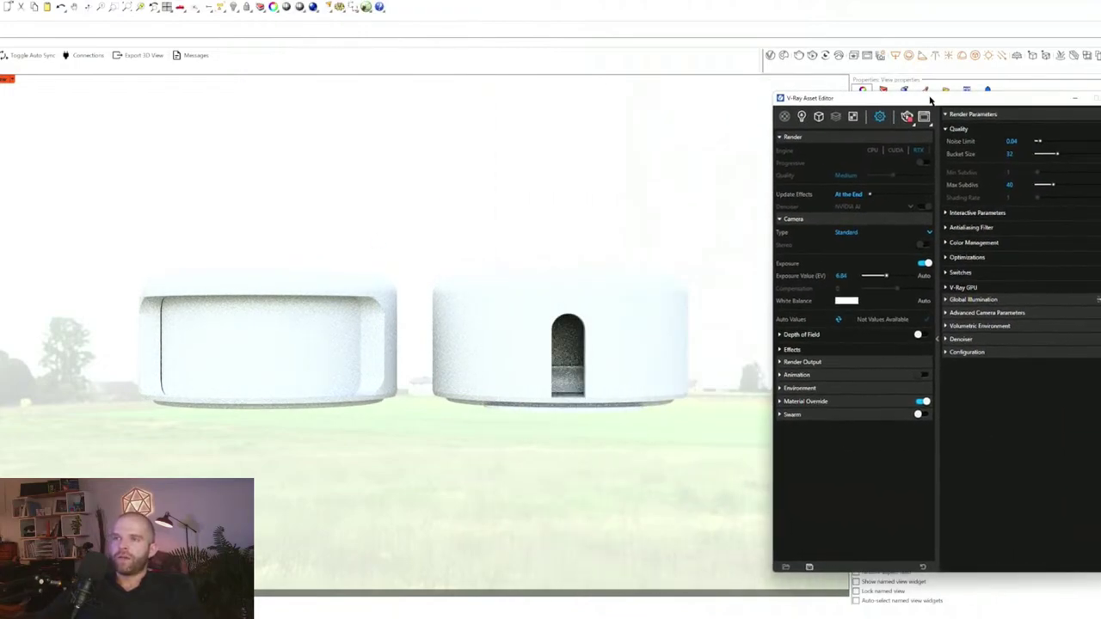
scroll(371, 356, up, 8)
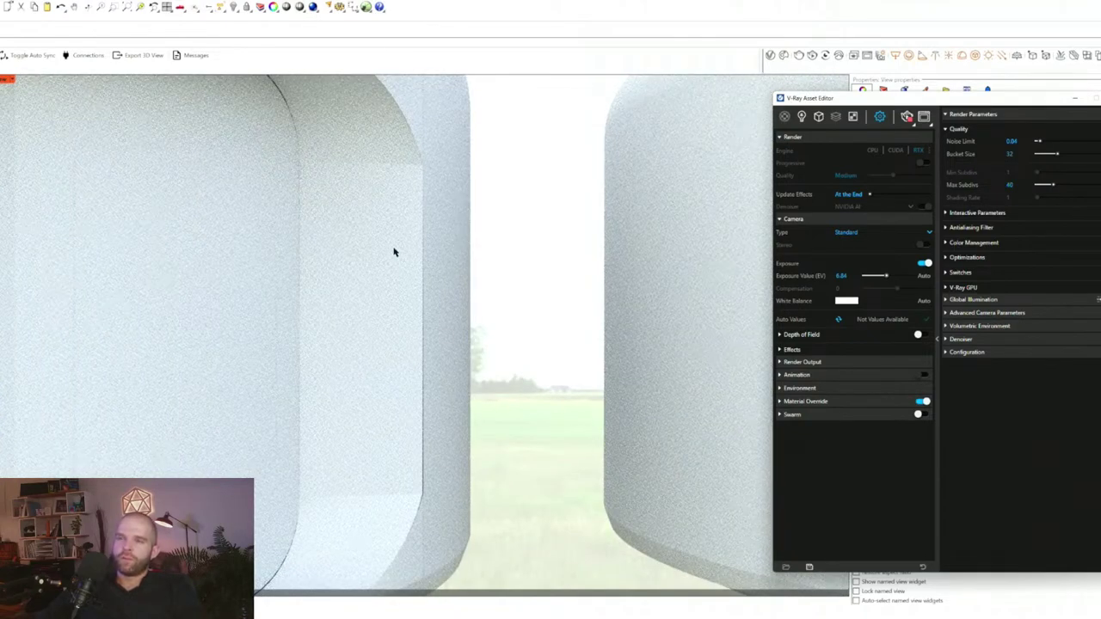
scroll(425, 350, down, 5)
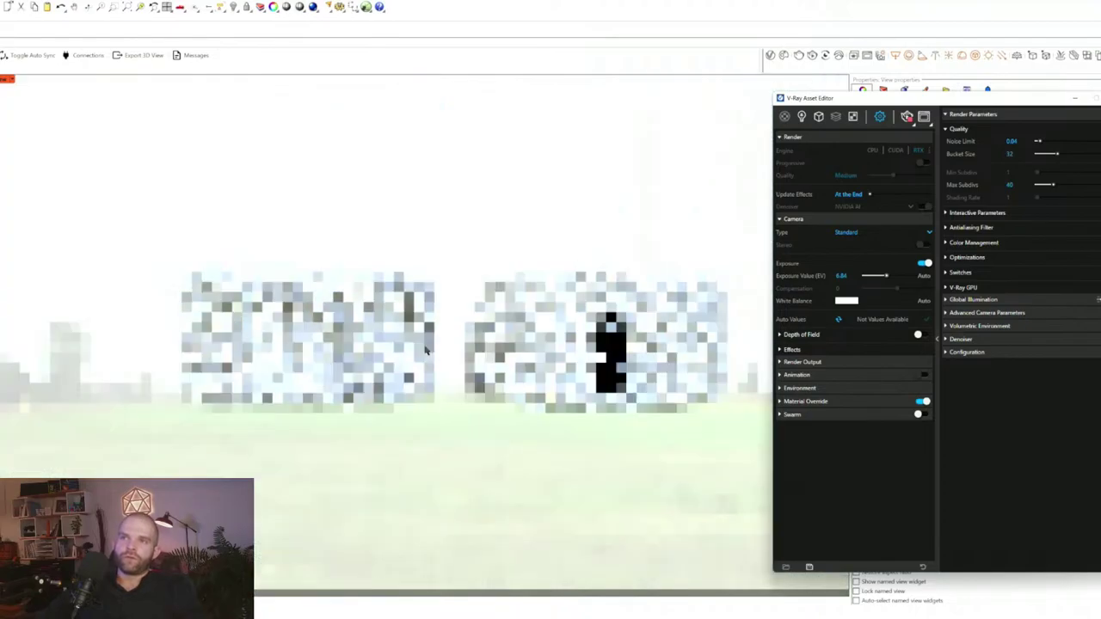
scroll(479, 327, up, 3)
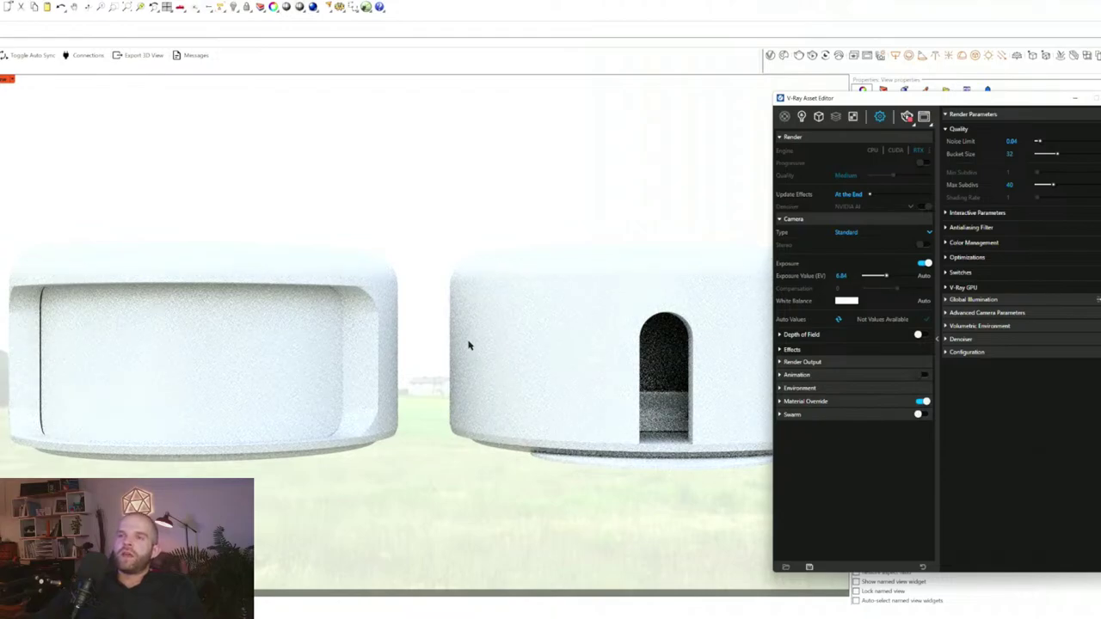
scroll(284, 332, down, 10)
right_click(208, 344)
right_drag(215, 344, 254, 364)
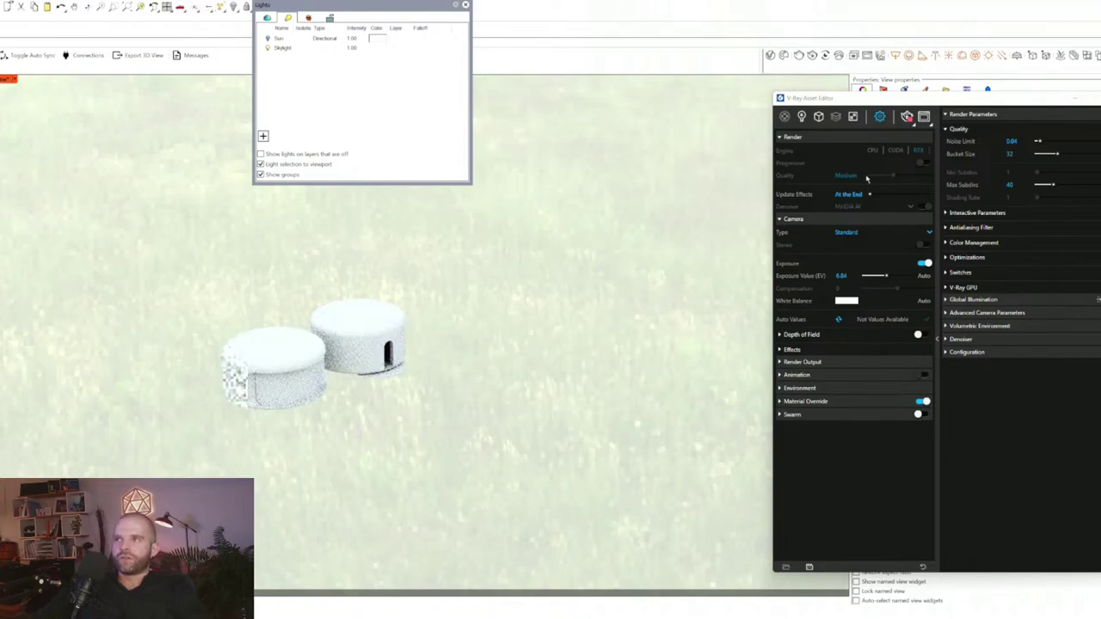
- Inspect the Rhino Document Ground Plane among the geometries and add a V-Ray Infinite Plane to the scene
click(820, 117)
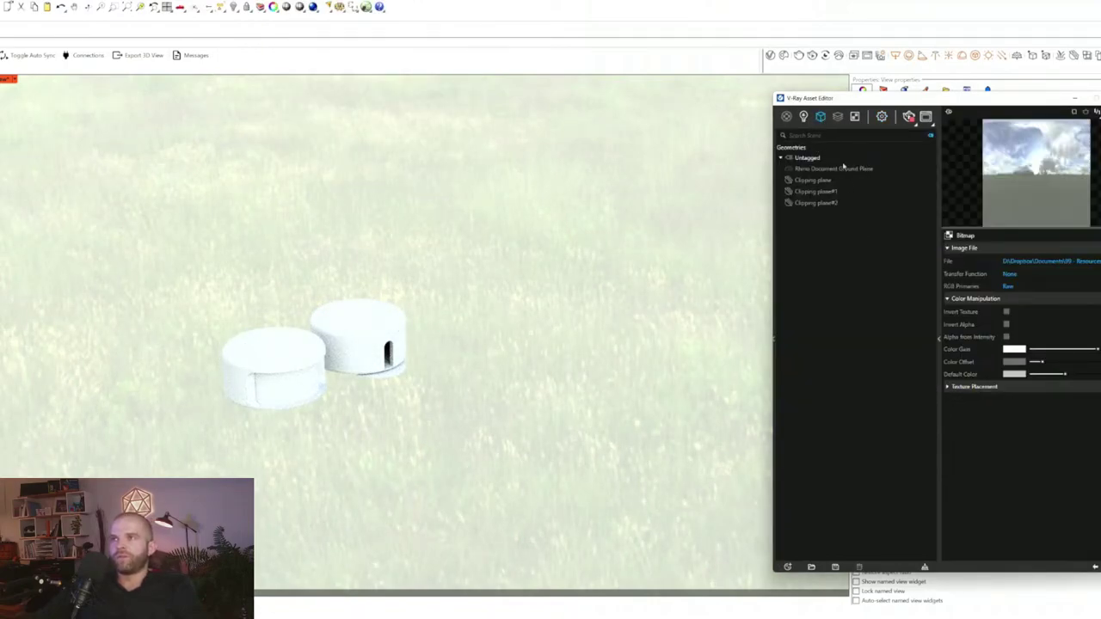
click(848, 170)
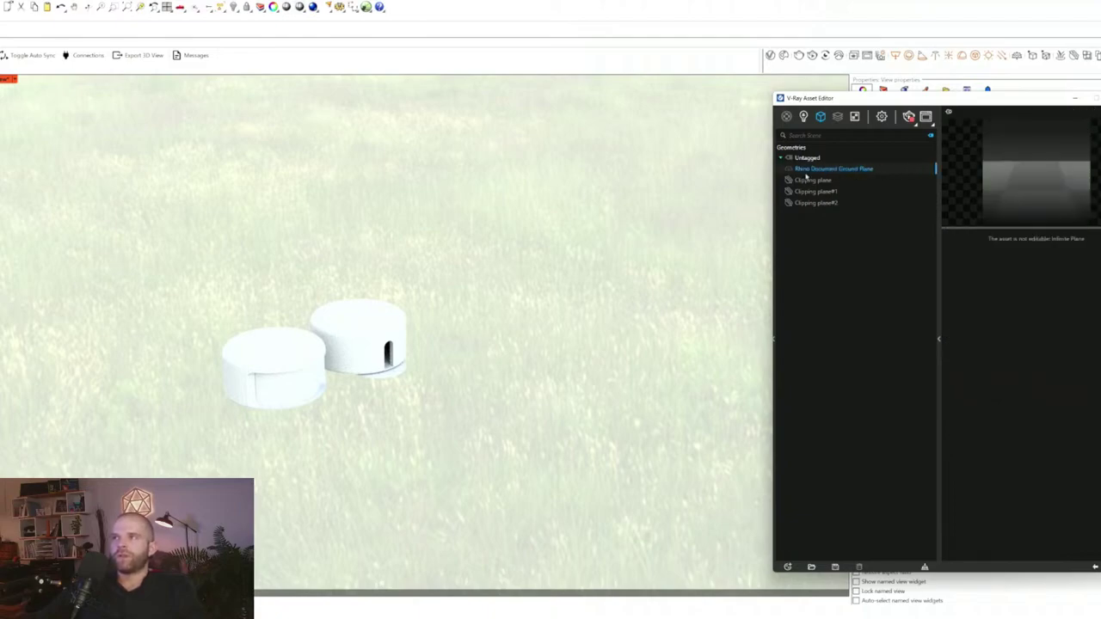
click(788, 568)
mouse_move(813, 519)
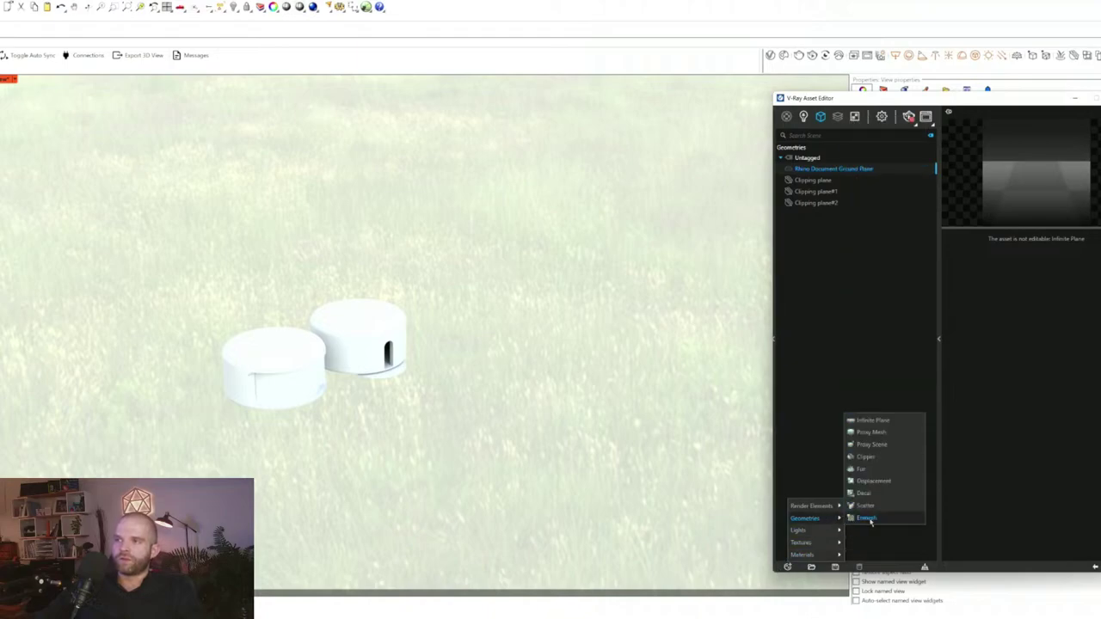
click(888, 422)
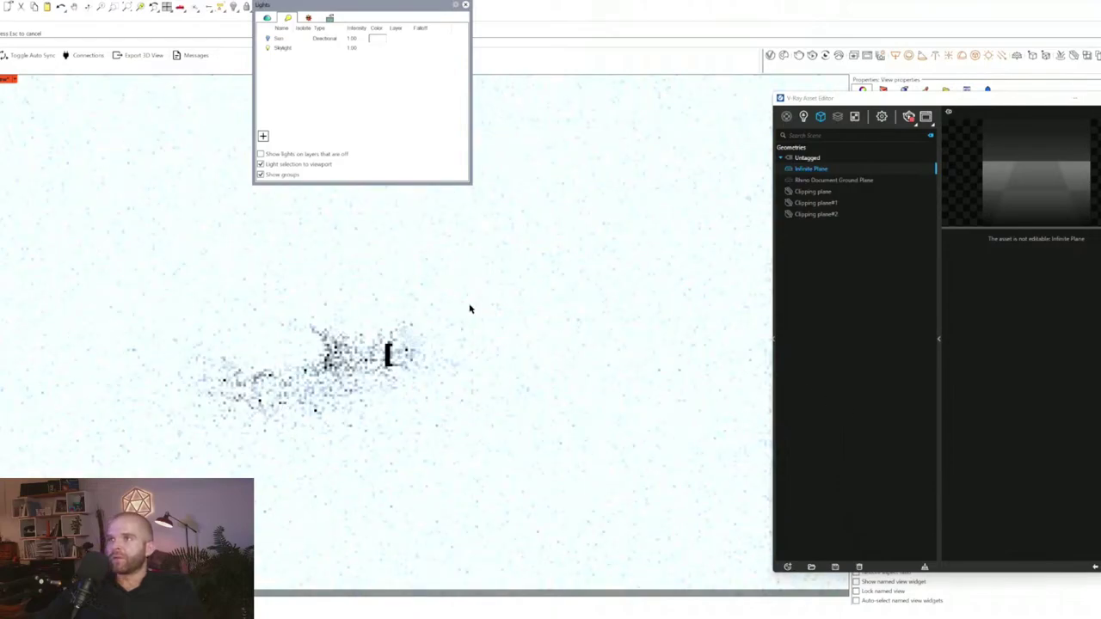
- Select all parts of both buildings, restore the saved Front View, and move the Asset Editor clear of the model
scroll(233, 270, up, 5)
scroll(233, 270, down, 5)
drag(144, 144, 592, 427)
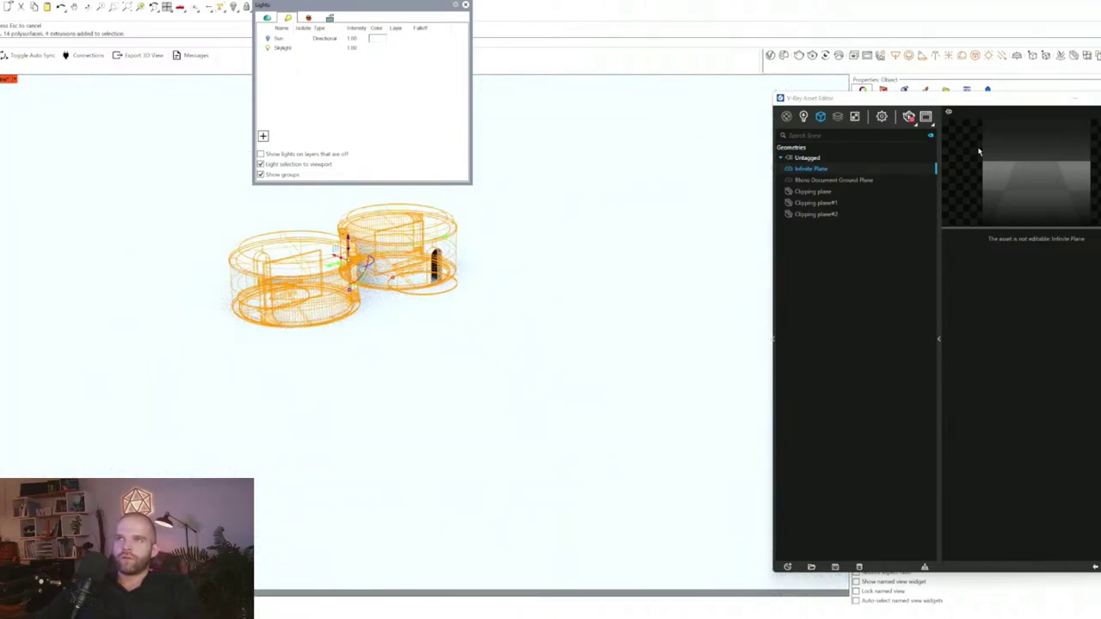
drag(978, 98, 575, 391)
double_click(970, 461)
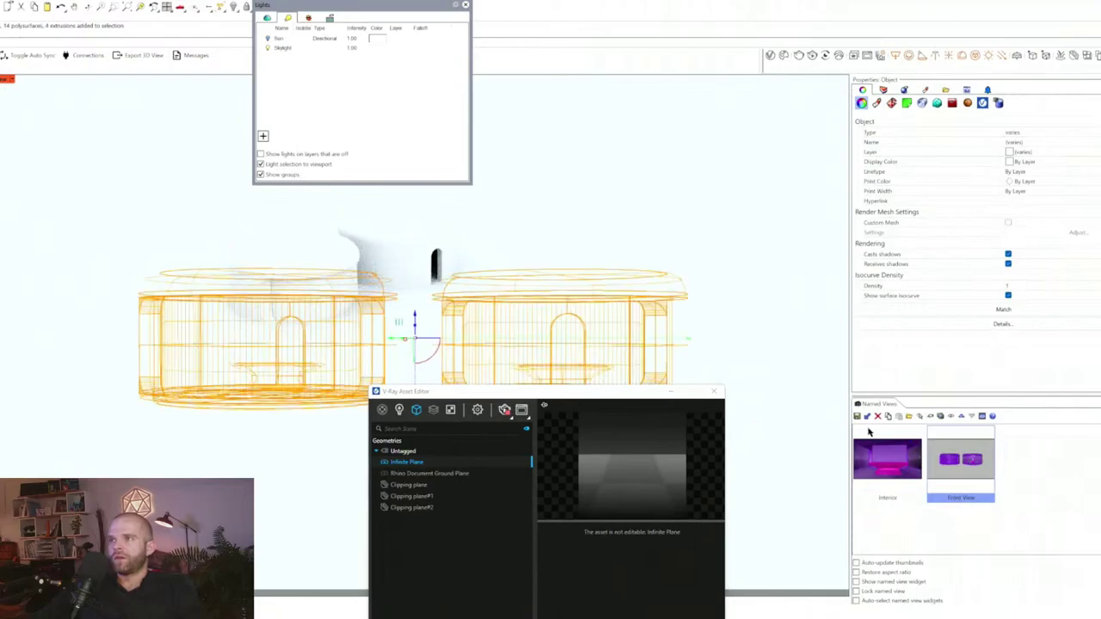
drag(474, 389, 401, 491)
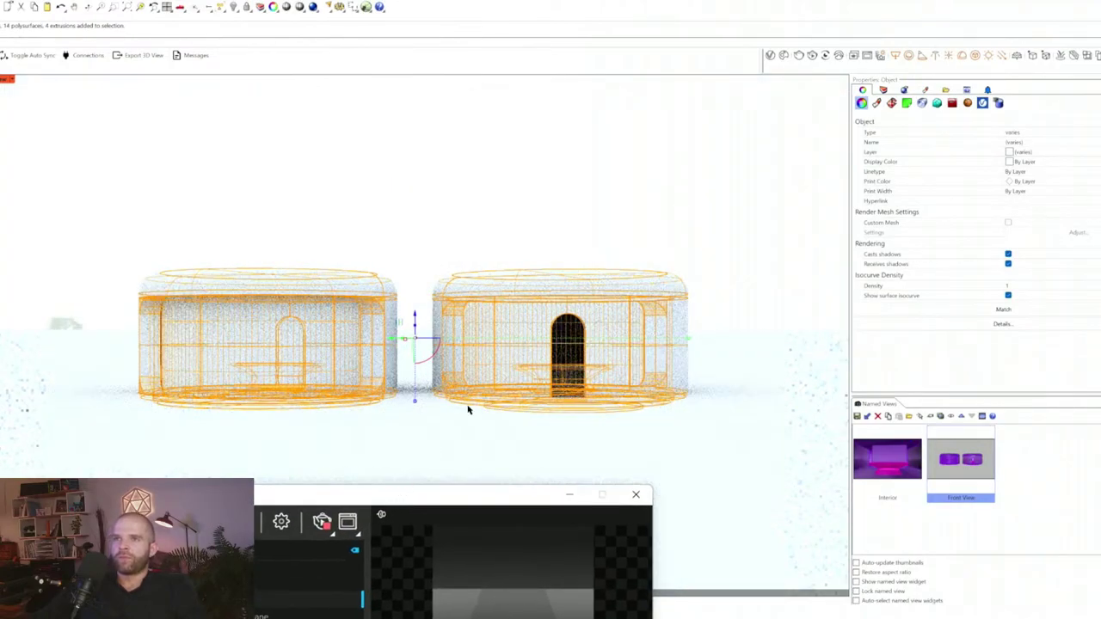
- Try raising both buildings slightly above the infinite ground plane, undo each move, and clear the selection
drag(415, 325, 424, 301)
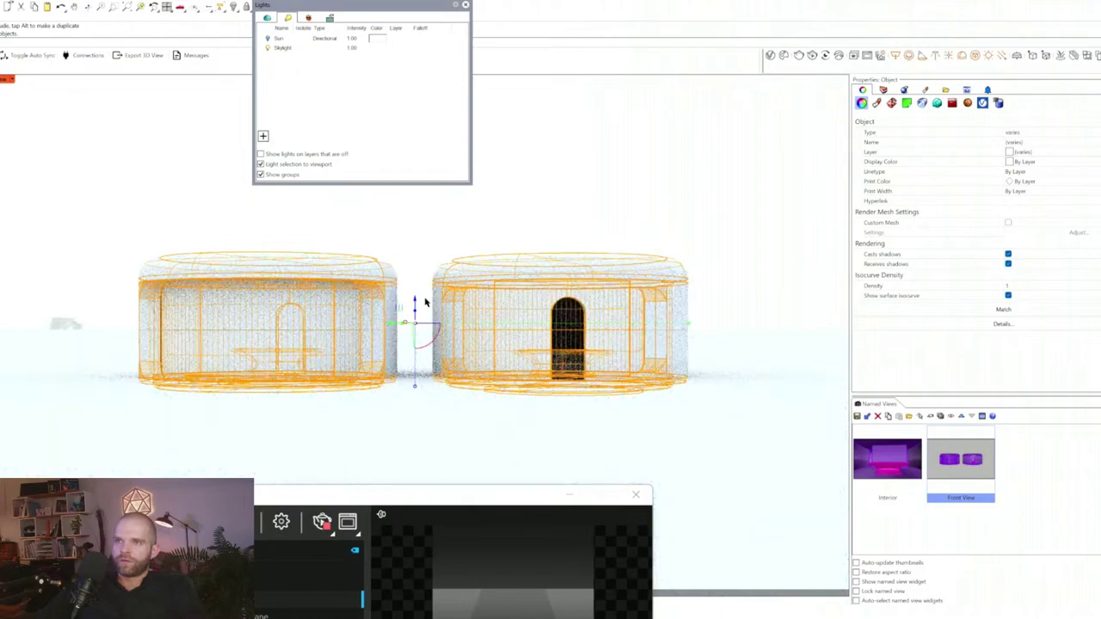
key(ctrl+z)
drag(779, 291, 705, 467)
drag(413, 315, 414, 300)
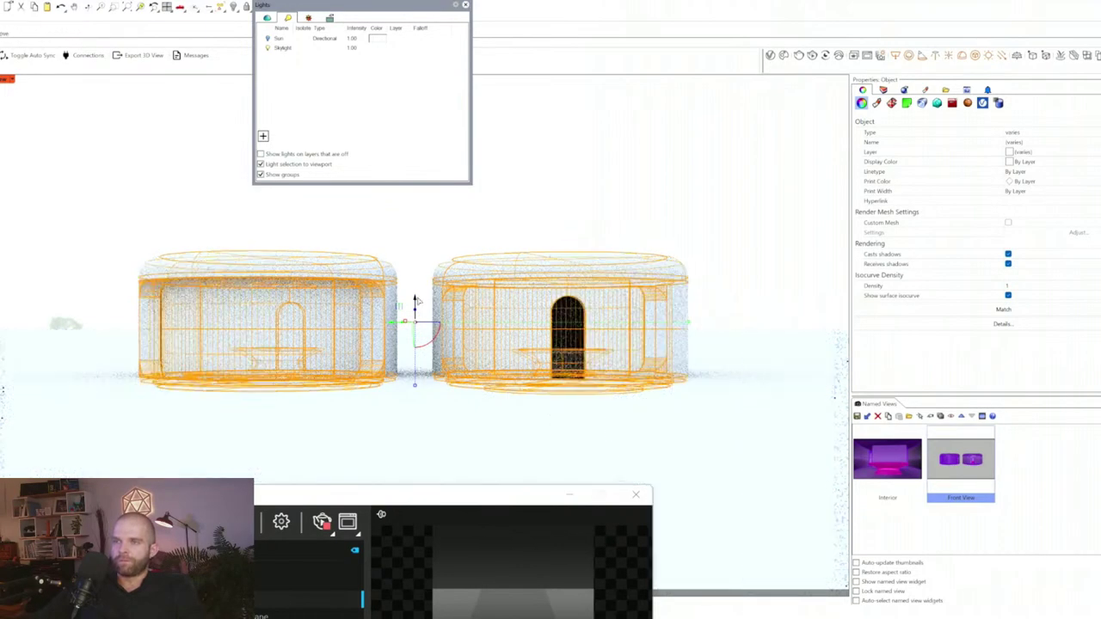
key(ctrl+z)
key(Escape)
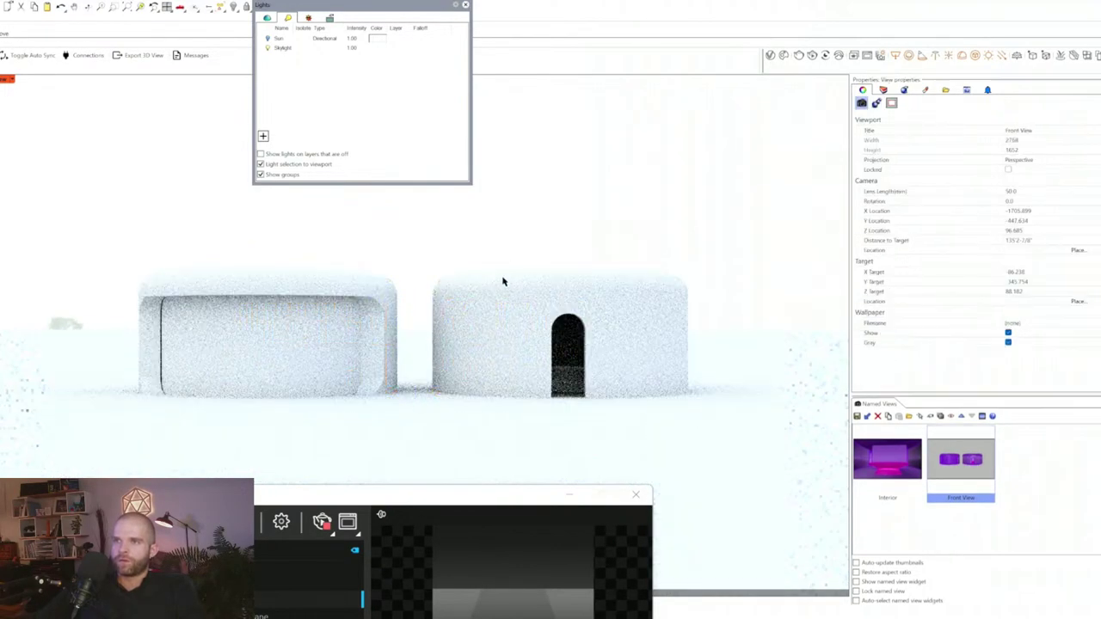
- Try lifting both buildings high above the ground plane to compare the interactive render, undo the move, and deselect them
drag(385, 500, 662, 242)
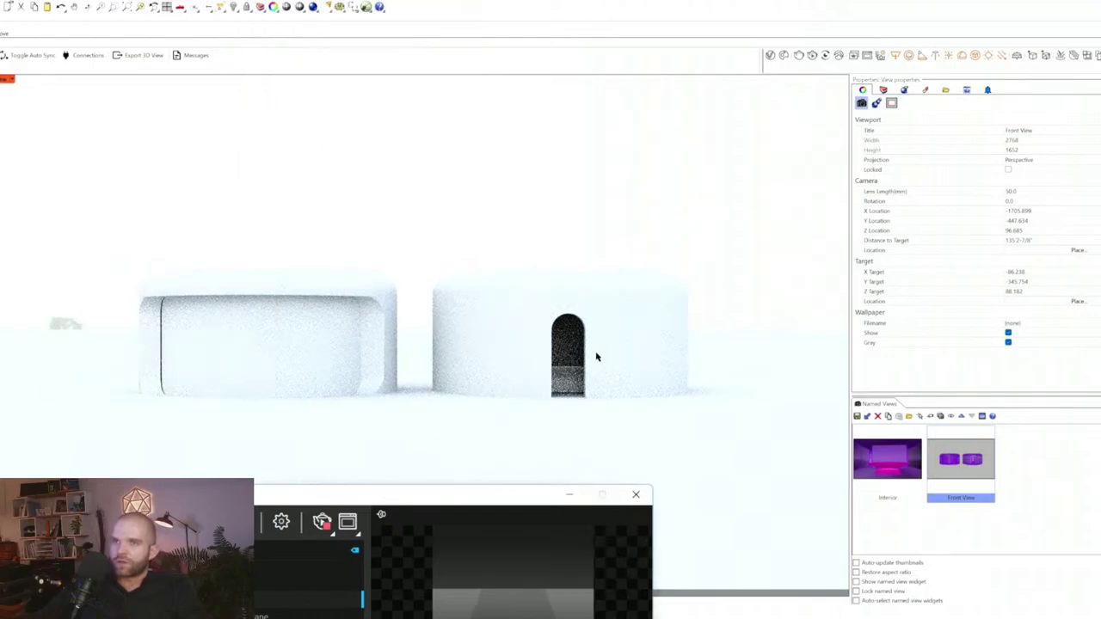
drag(735, 158, 123, 446)
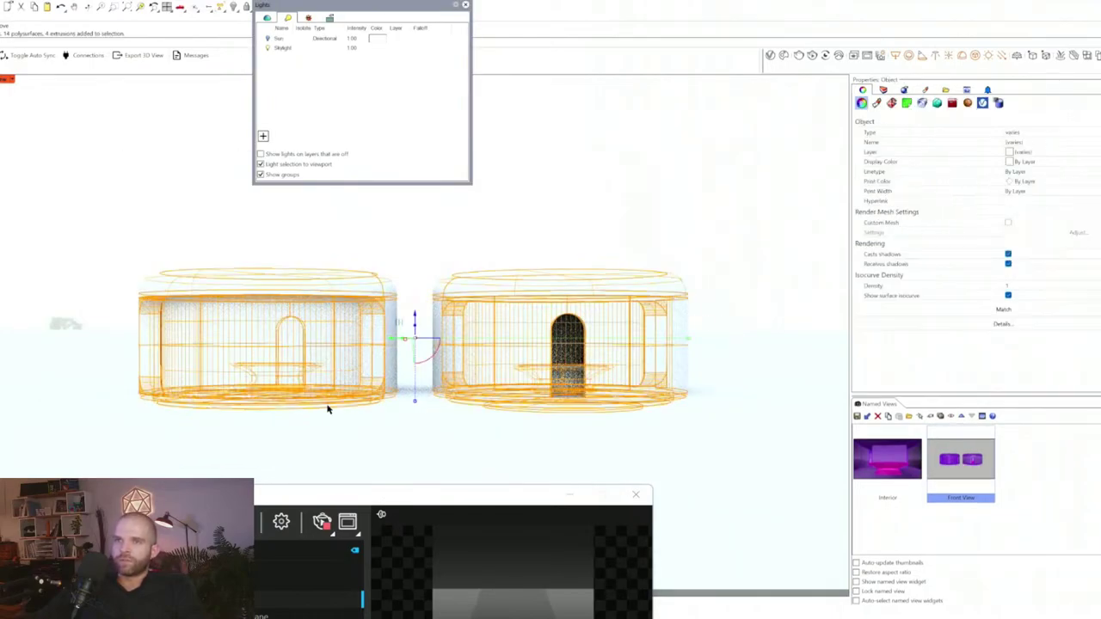
drag(413, 316, 639, 197)
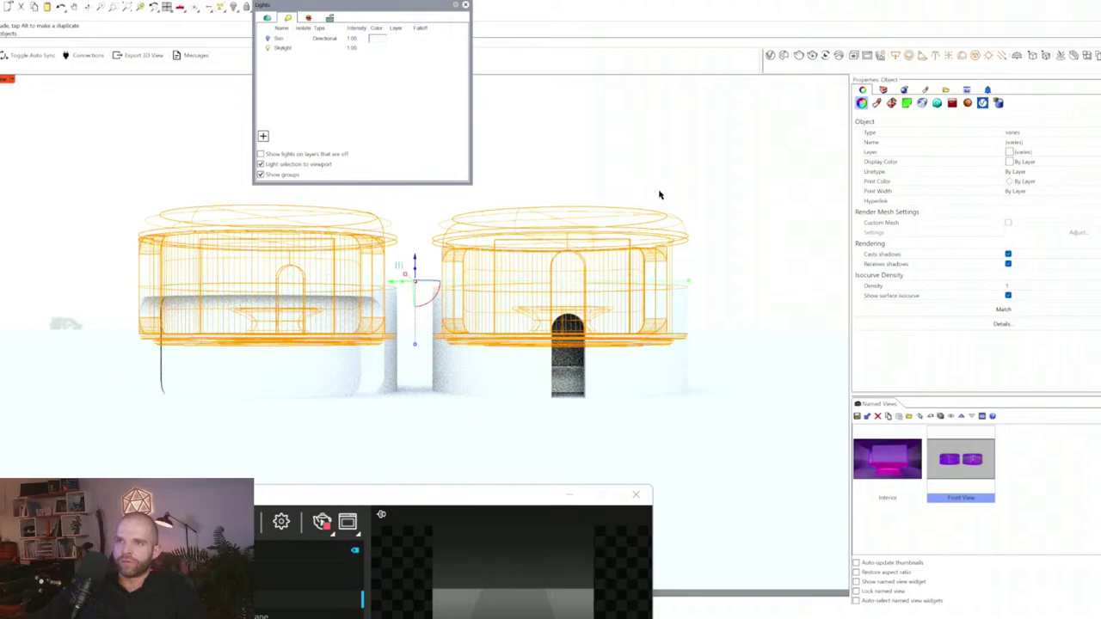
click(644, 376)
key(ctrl+z)
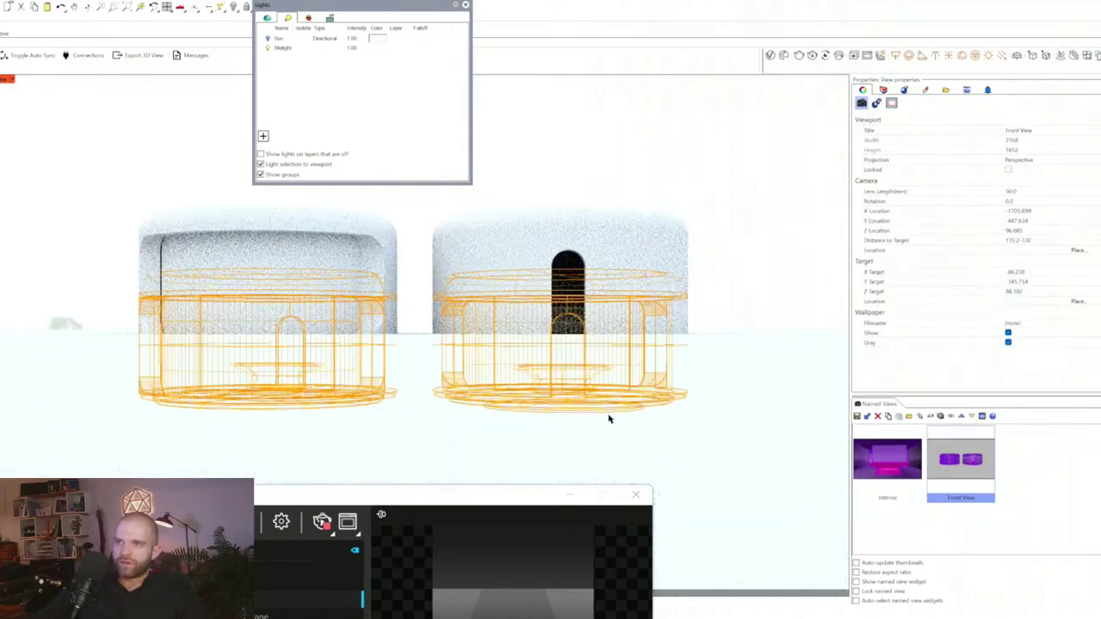
drag(489, 499, 949, 94)
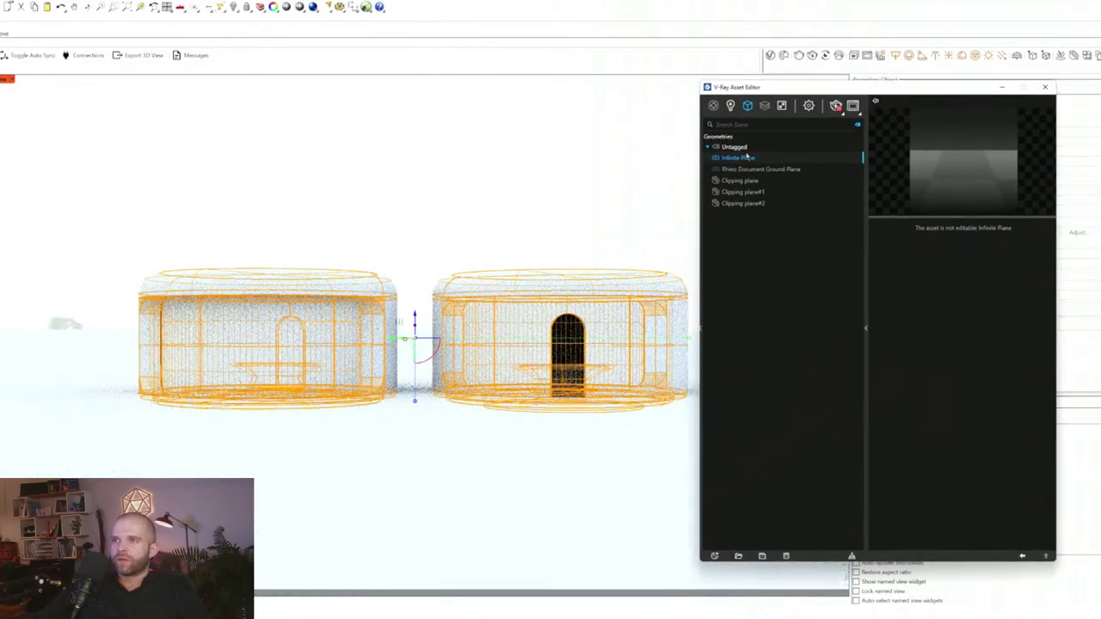
click(557, 462)
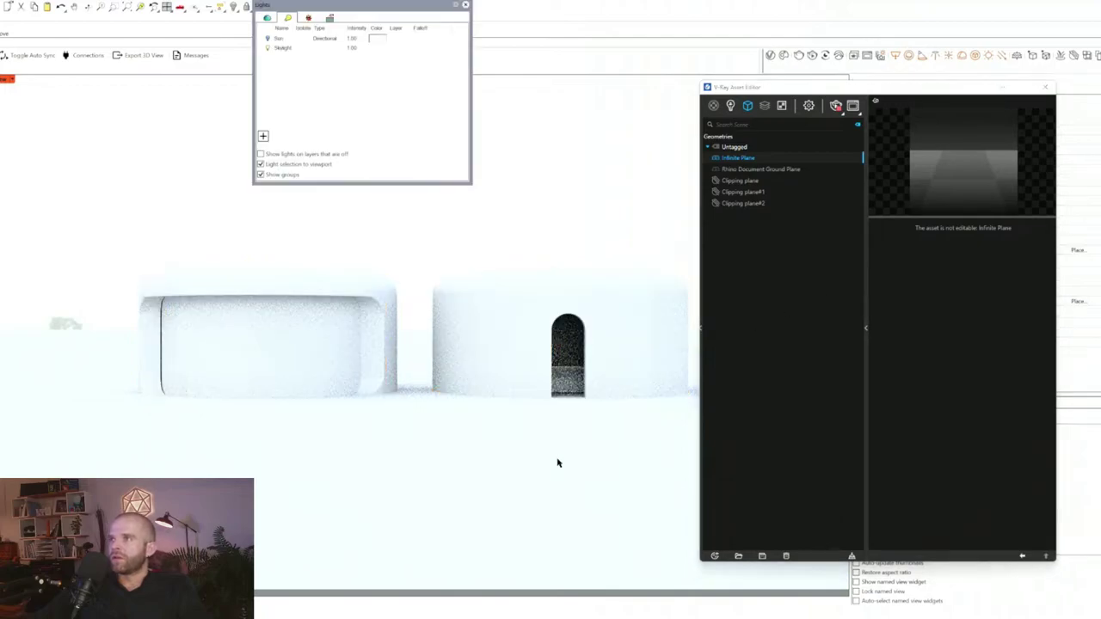
- Switch the Front View viewport to Shaded display and show both buildings from above
drag(894, 84, 866, 433)
scroll(649, 238, down, 4)
right_drag(54, 348, 109, 366)
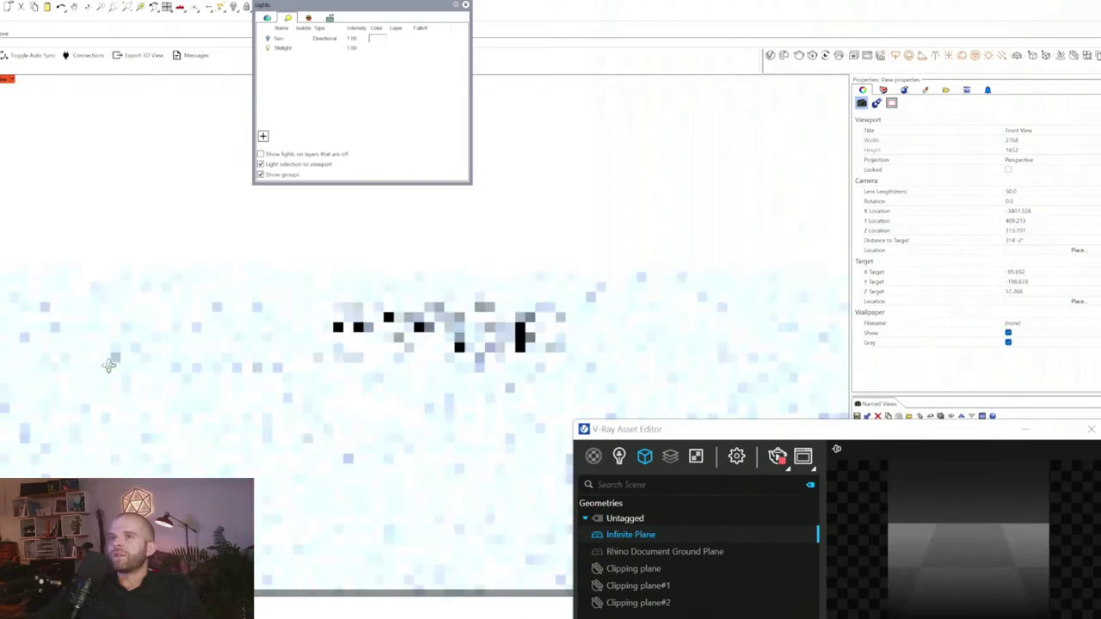
click(15, 80)
click(21, 129)
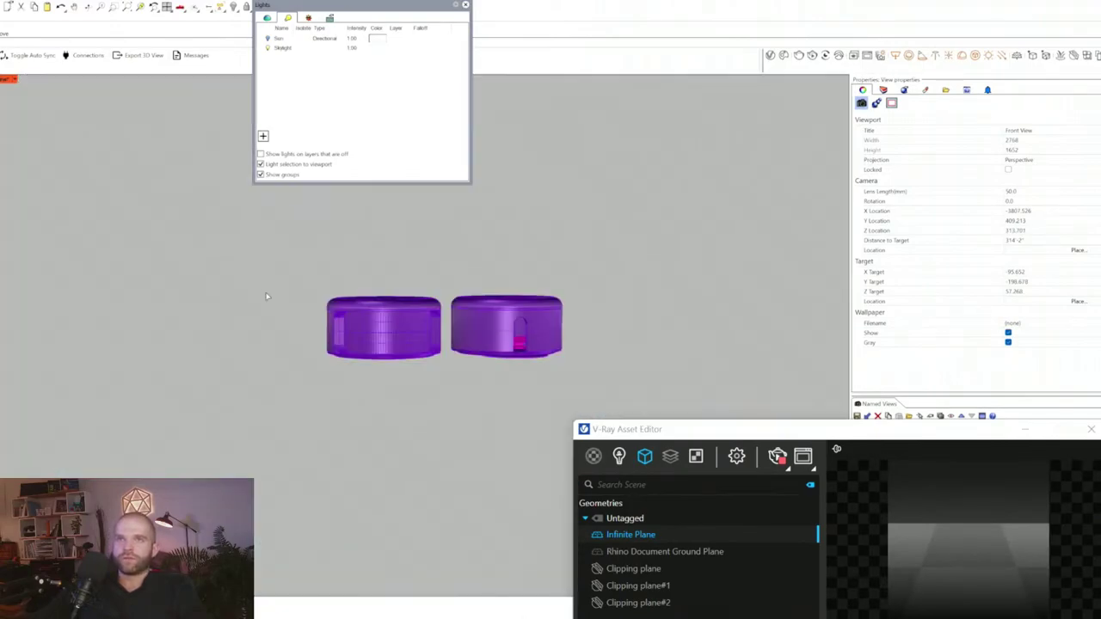
scroll(442, 366, up, 5)
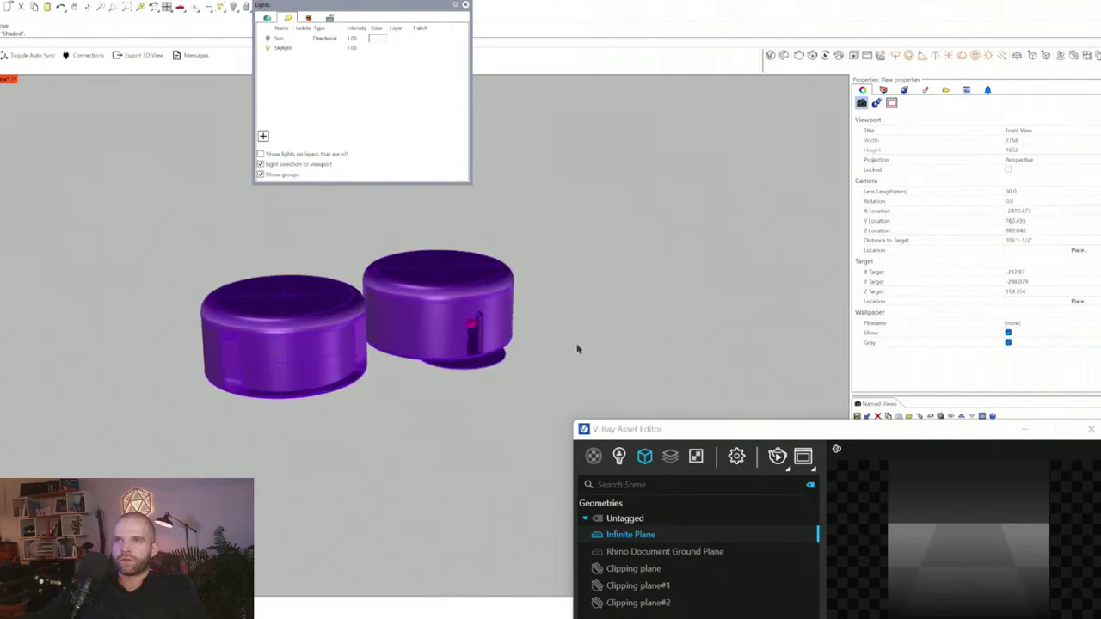
- Select the V-Ray Infinite Plane's object in the scene from its entry in the Asset Editor
right_click(637, 537)
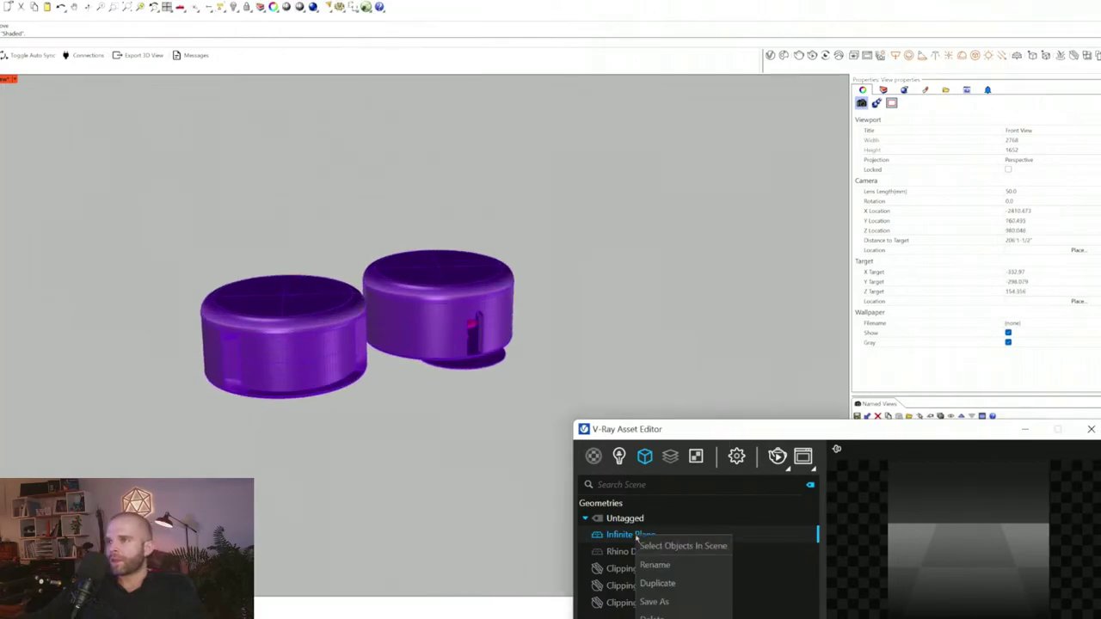
click(684, 547)
scroll(230, 370, up, 2)
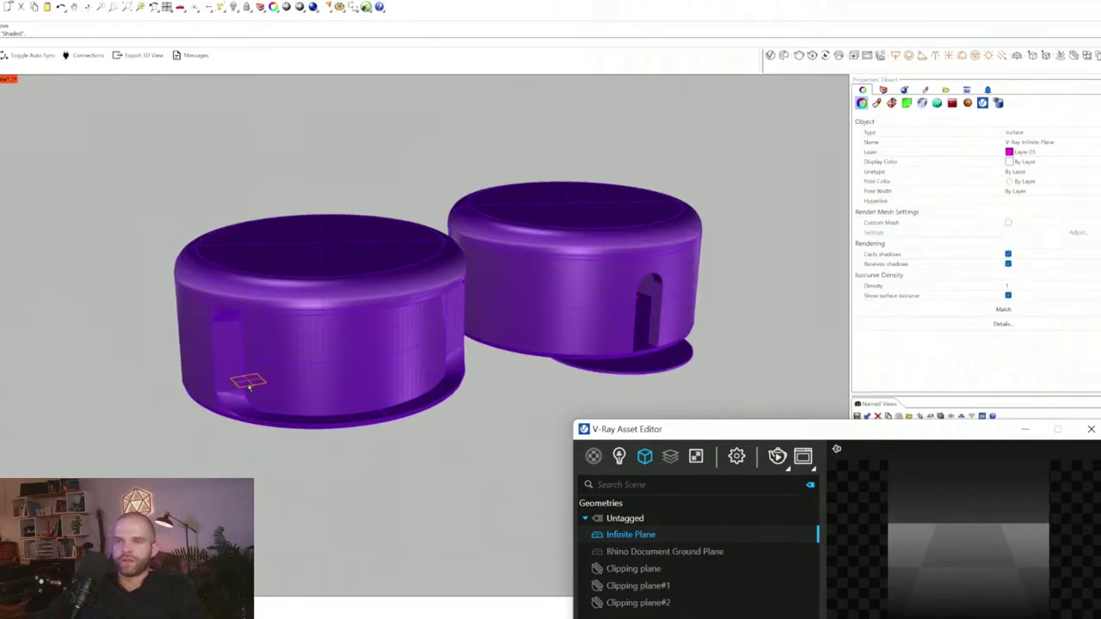
scroll(249, 387, down, 3)
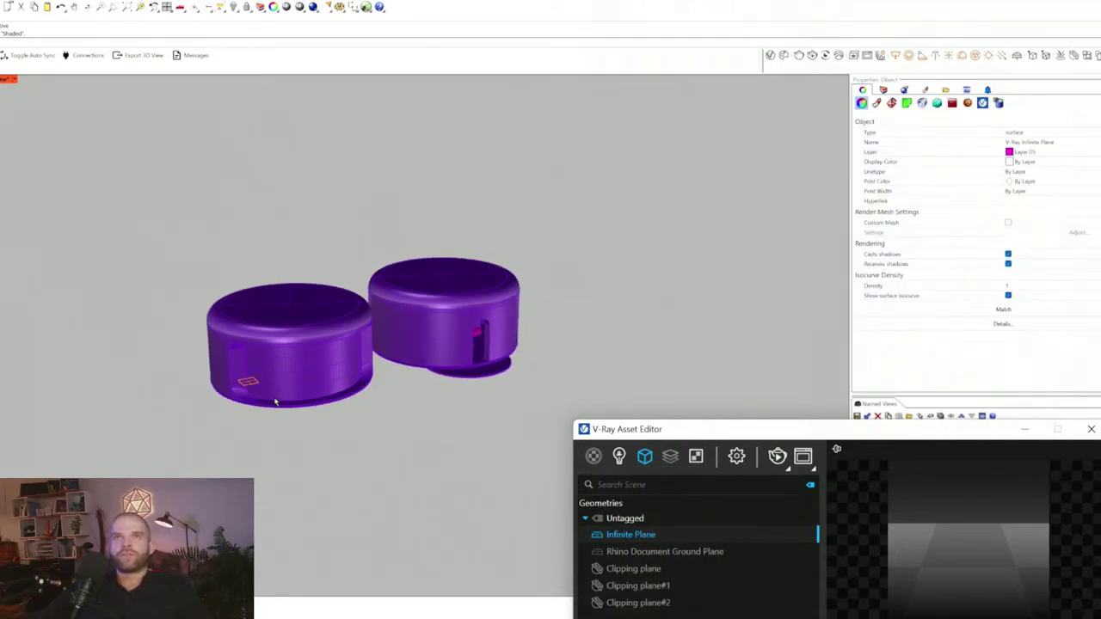
click(111, 177)
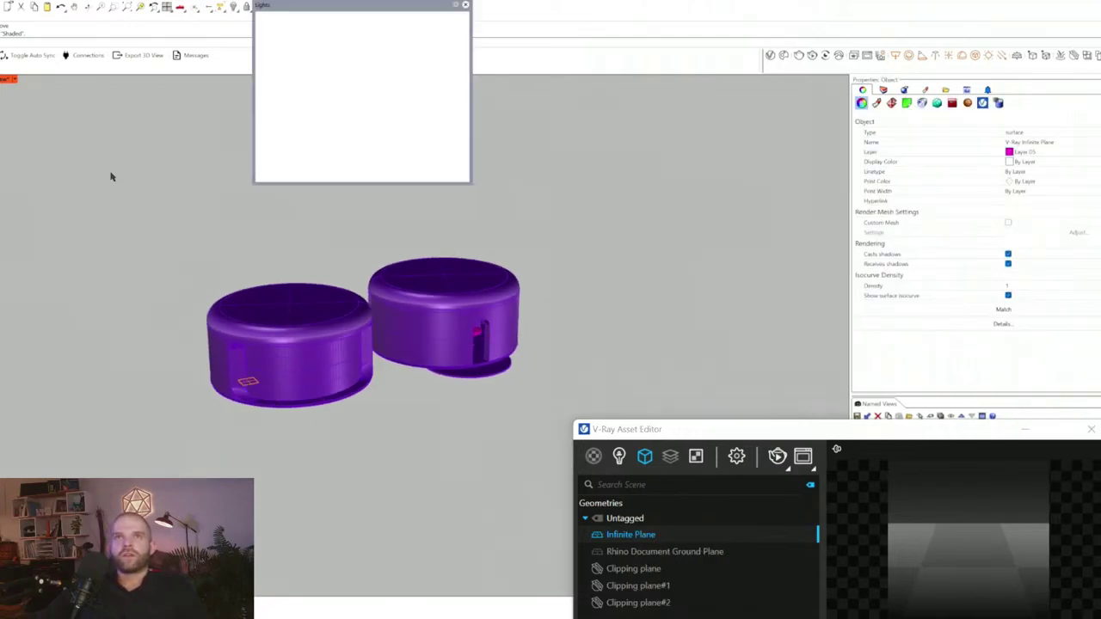
right_click(665, 535)
click(692, 550)
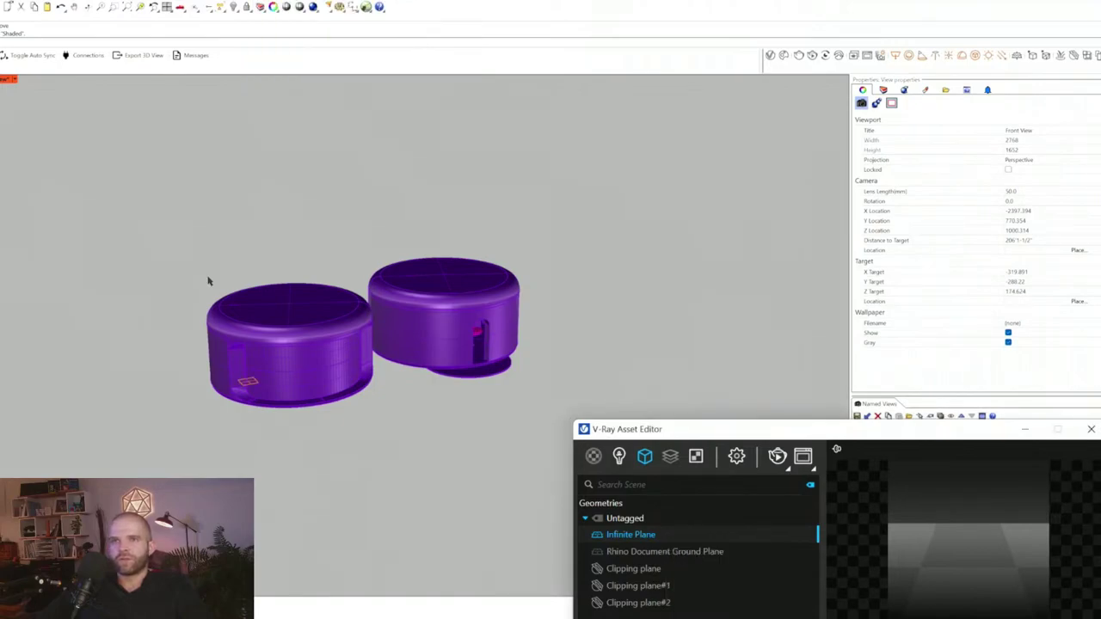
- Scale up the V-Ray Infinite Plane object until its surface extends well beyond both buildings
click(147, 40)
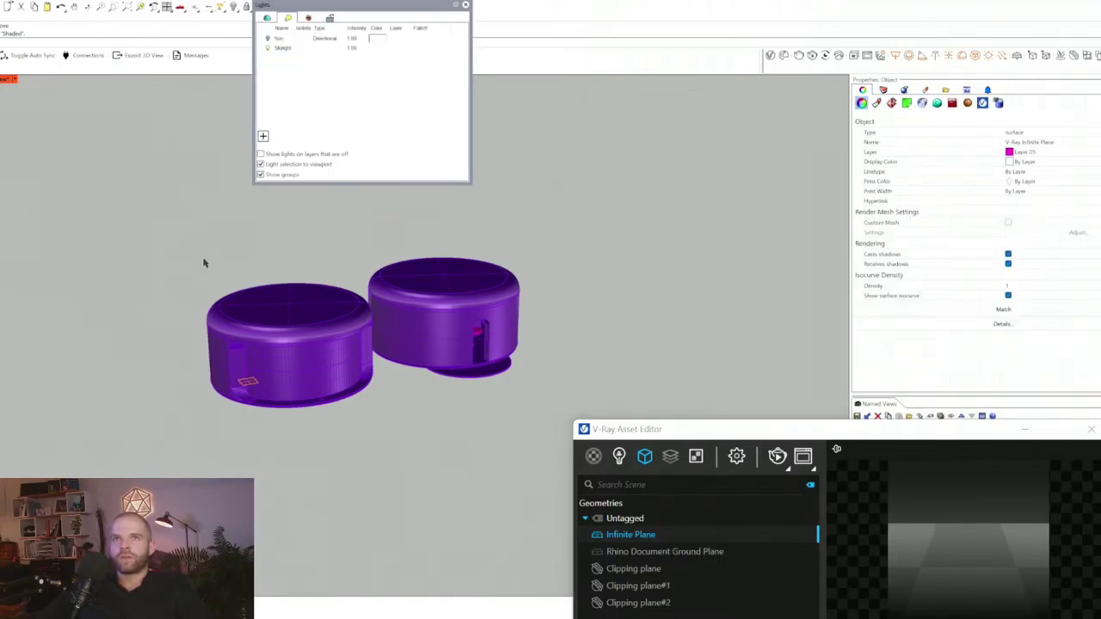
text(Scalev)
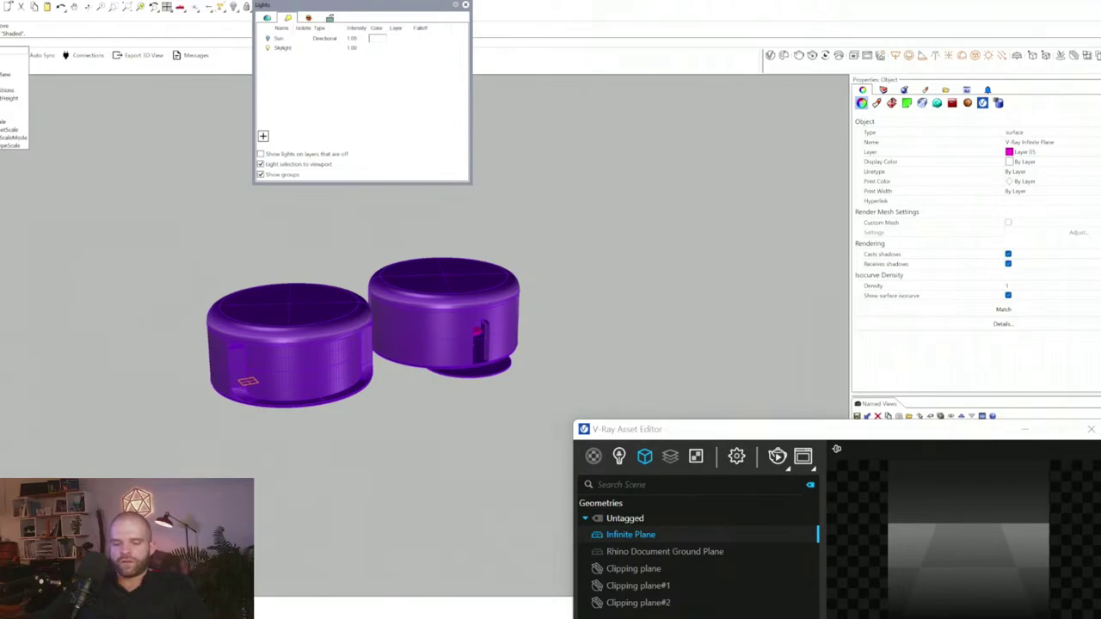
key(Return)
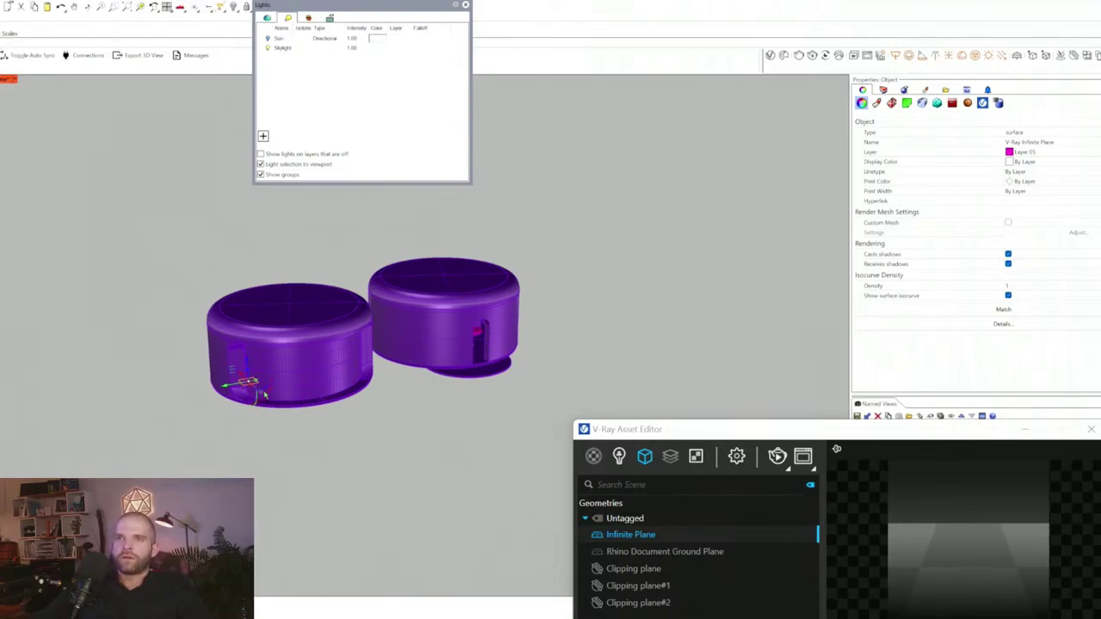
scroll(251, 369, up, 5)
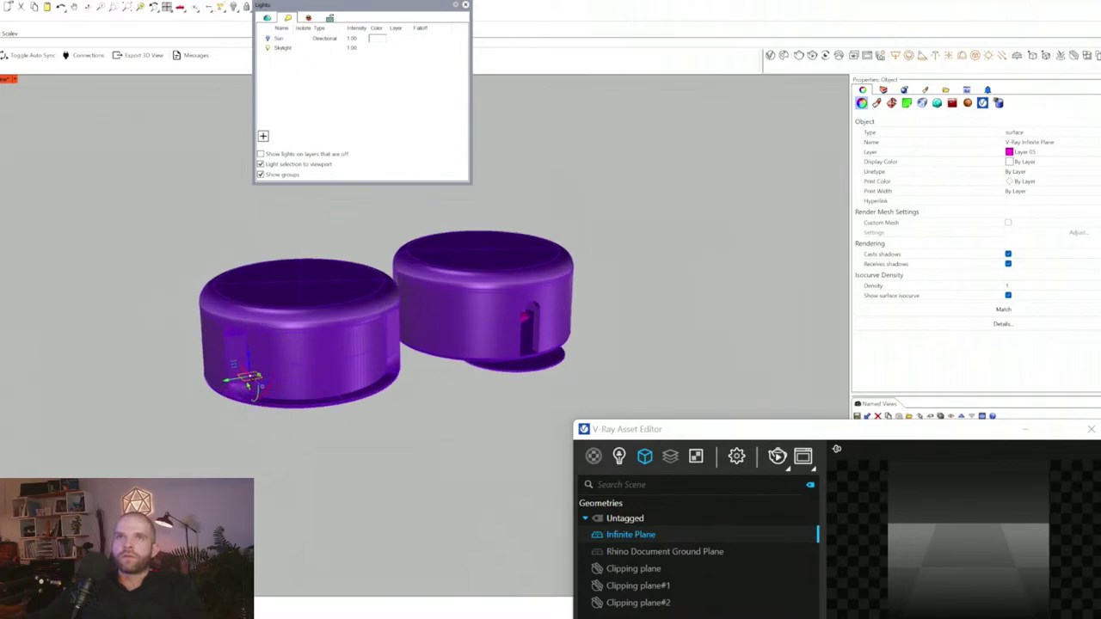
drag(251, 374, 428, 515)
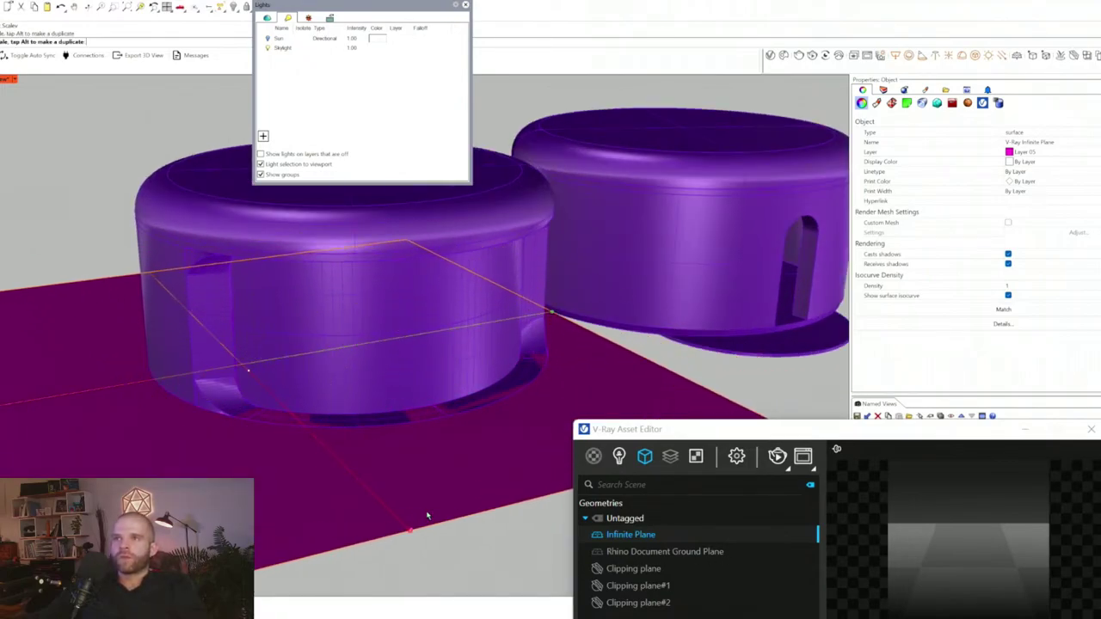
click(428, 515)
scroll(330, 451, down, 4)
shift+drag(352, 473, 344, 437)
scroll(344, 436, down, 7)
shift+drag(383, 486, 421, 522)
- Lower the enlarged Infinite Plane slightly towards the bases of the buildings
drag(291, 422, 328, 416)
scroll(327, 416, up, 8)
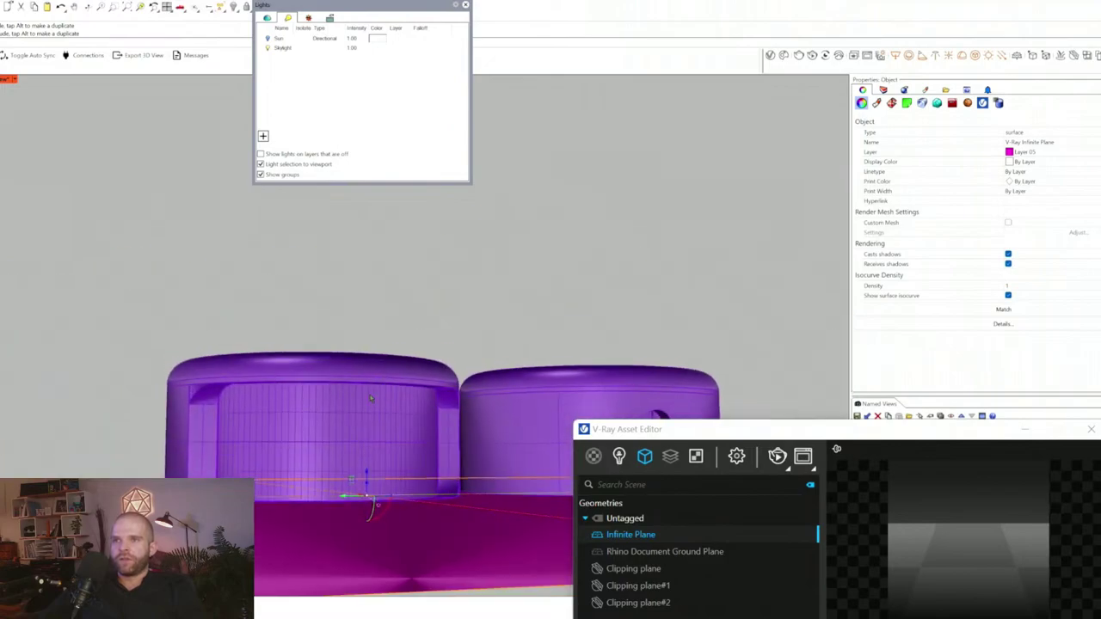
mouse_move(367, 479)
mouse_down()
mouse_move(373, 506)
mouse_move(375, 487)
mouse_up()
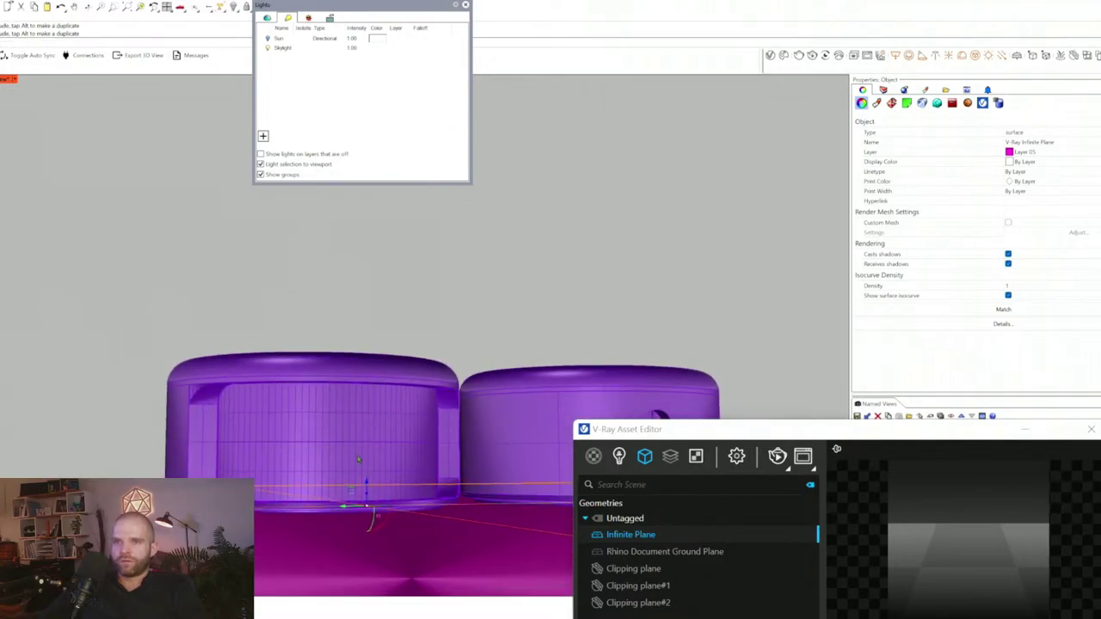
- Show all four viewports, fine-tune the Infinite Plane's height against the building bases in the Right view, and check it in perspective
key(ctrl+m)
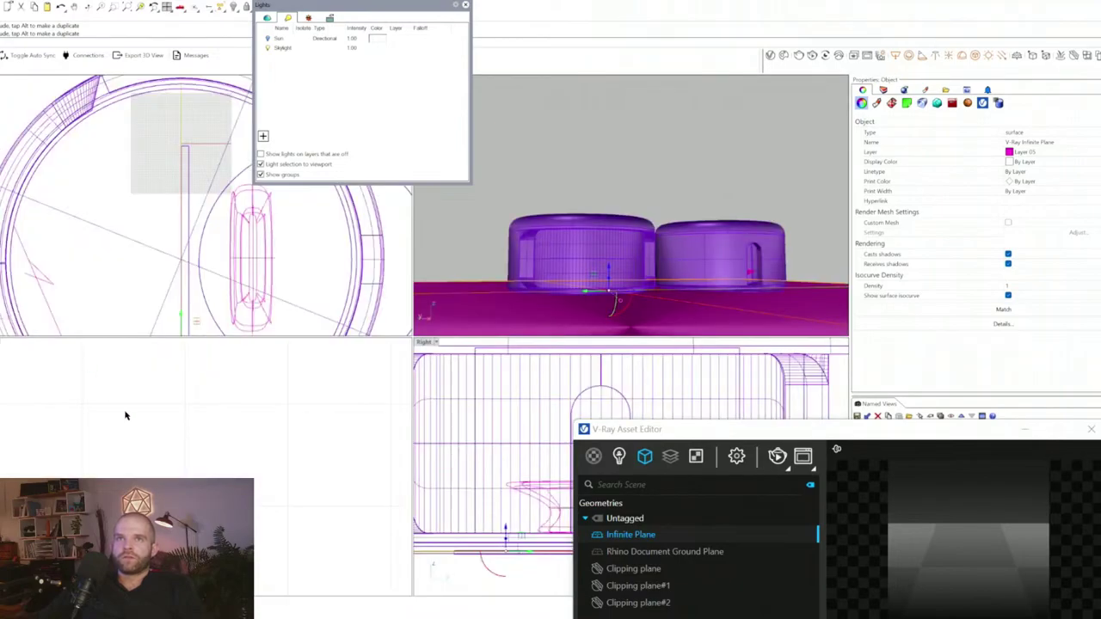
scroll(516, 416, down, 5)
drag(479, 368, 479, 375)
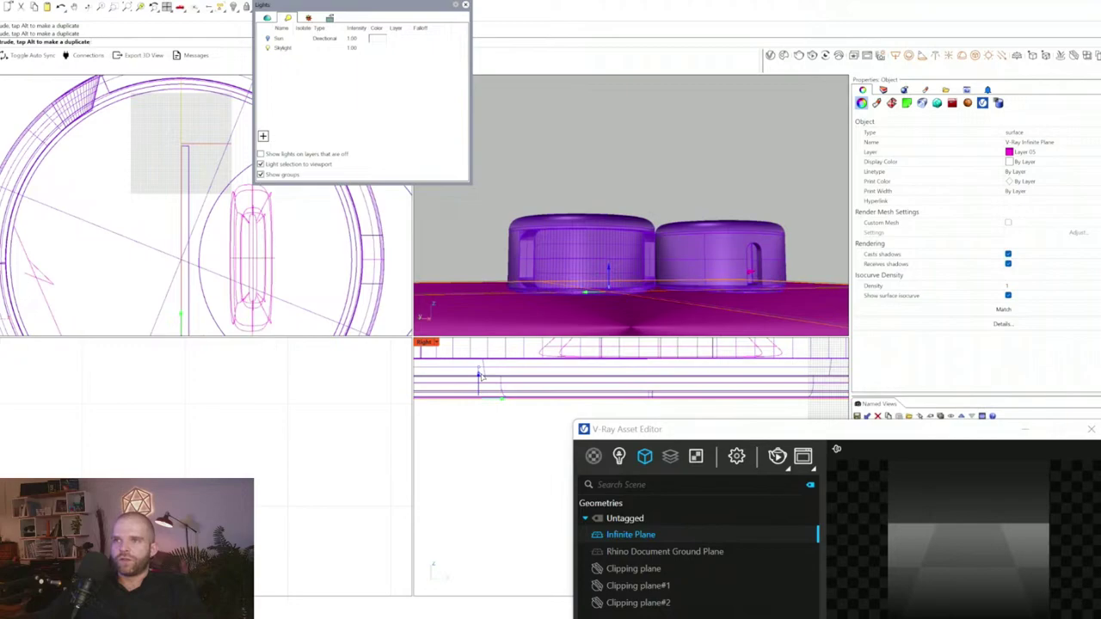
scroll(503, 461, up, 3)
scroll(524, 461, down, 5)
scroll(468, 478, up, 7)
scroll(472, 456, up, 9)
drag(465, 476, 467, 460)
scroll(540, 228, down, 10)
key(Escape)
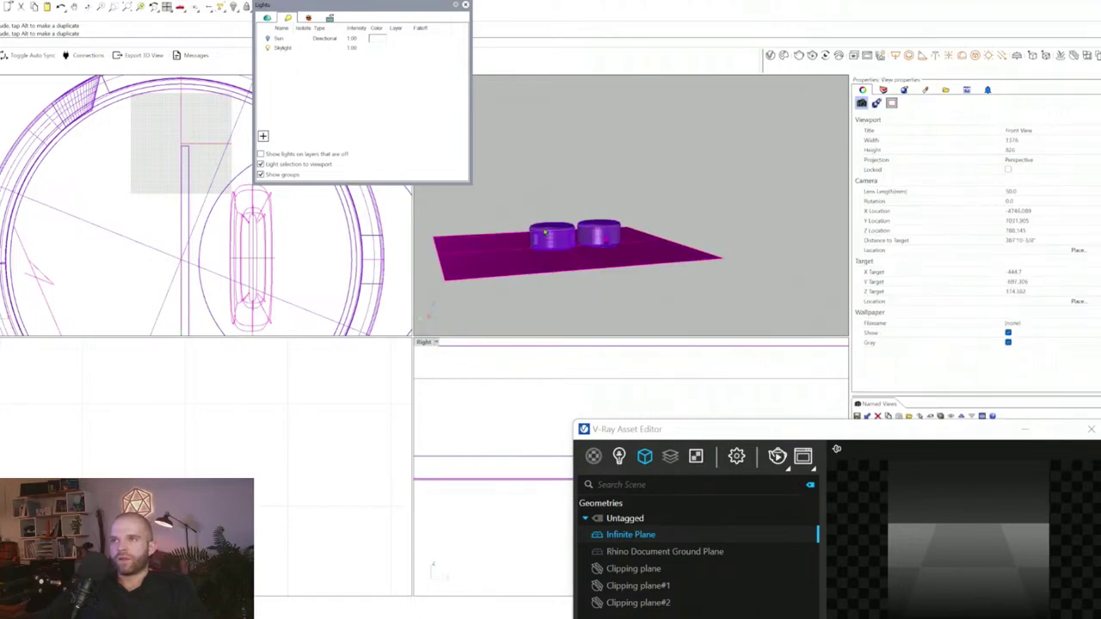
scroll(547, 240, up, 9)
right_drag(545, 243, 565, 238)
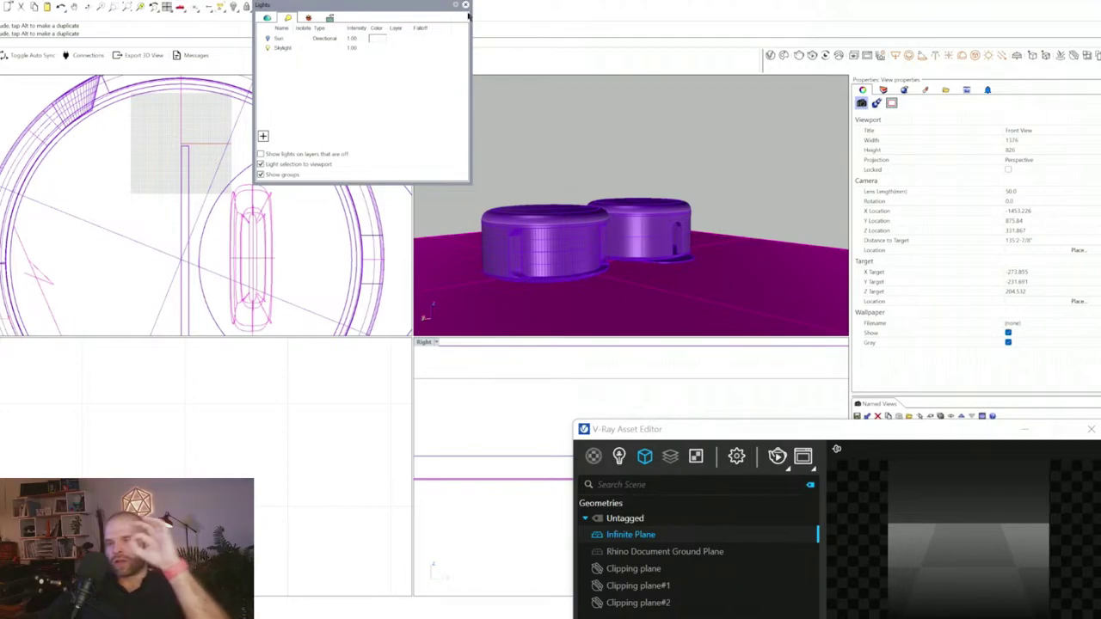
- Reposition the Lights panel and the Asset Editor, and restore the saved Front View
drag(430, 5, 341, 26)
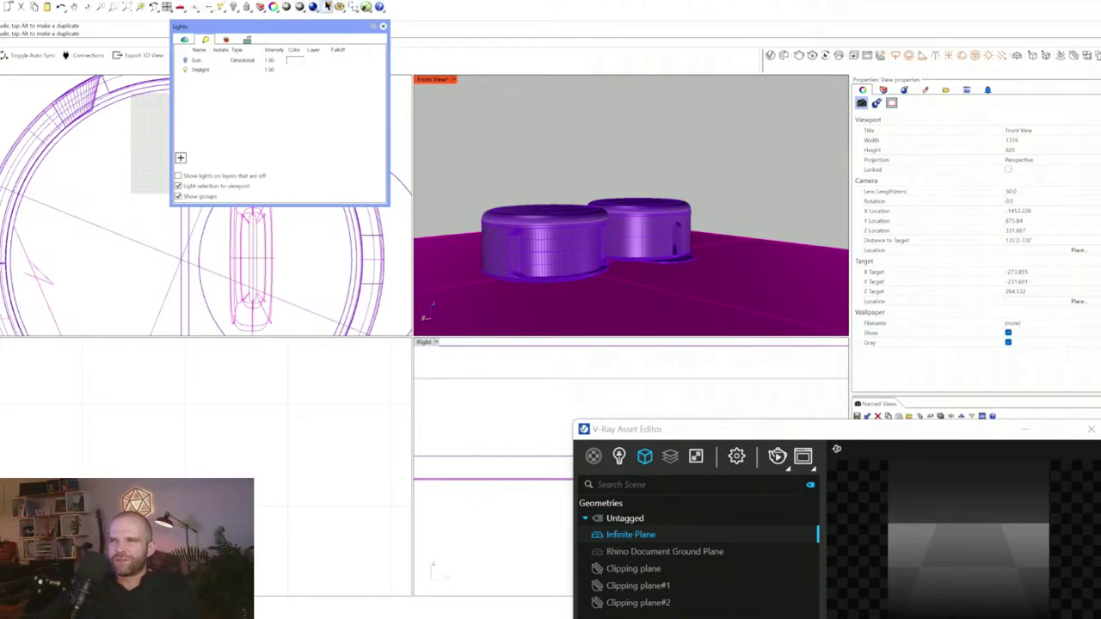
drag(284, 26, 204, 39)
drag(775, 432, 745, 120)
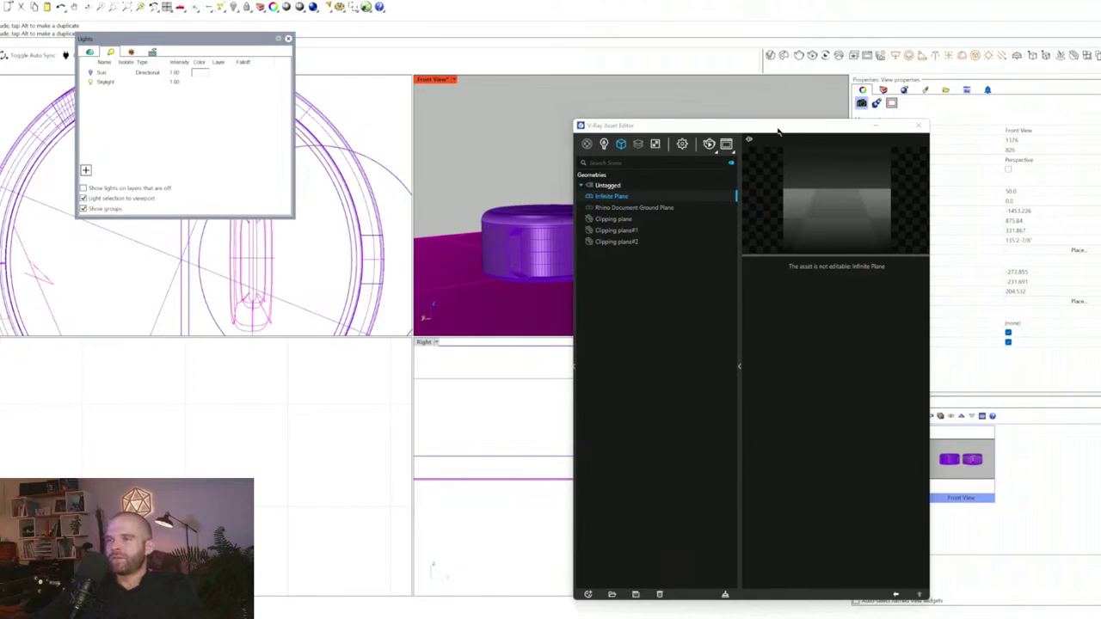
drag(762, 130, 650, 198)
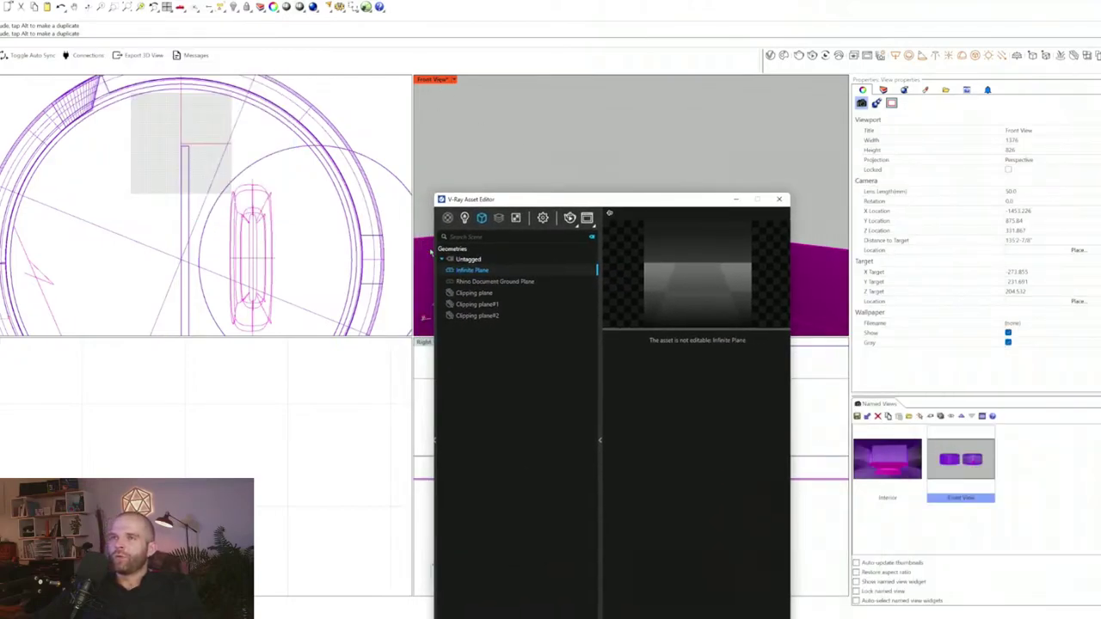
click(783, 141)
double_click(967, 462)
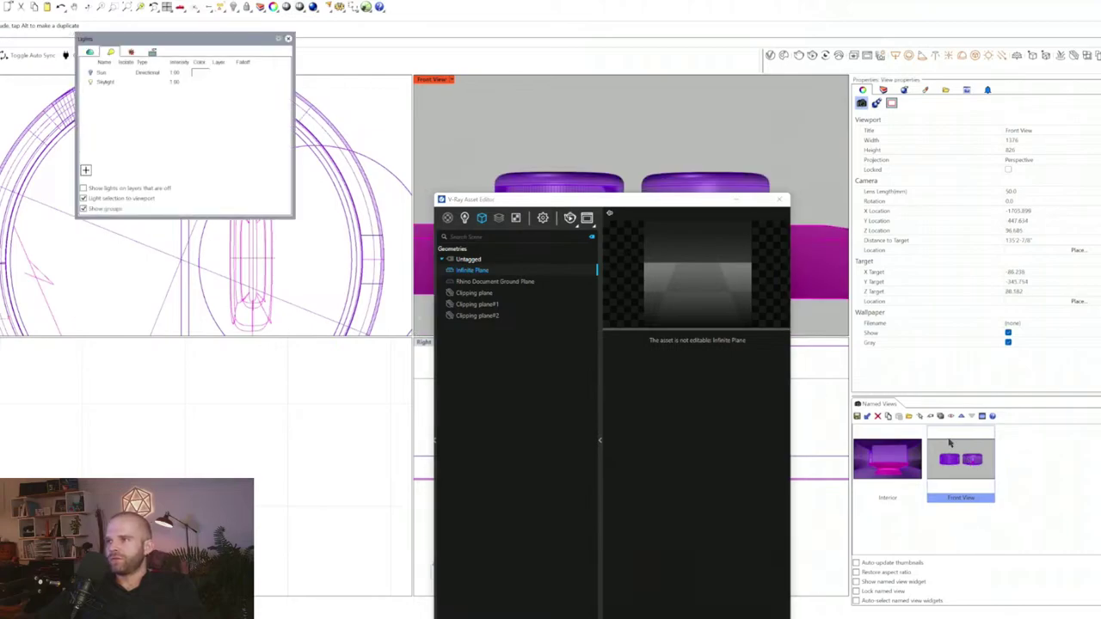
- Maximize the Front View viewport, switch it to V-Ray Interactive display, and move the Asset Editor clear of the buildings
double_click(436, 80)
click(8, 79)
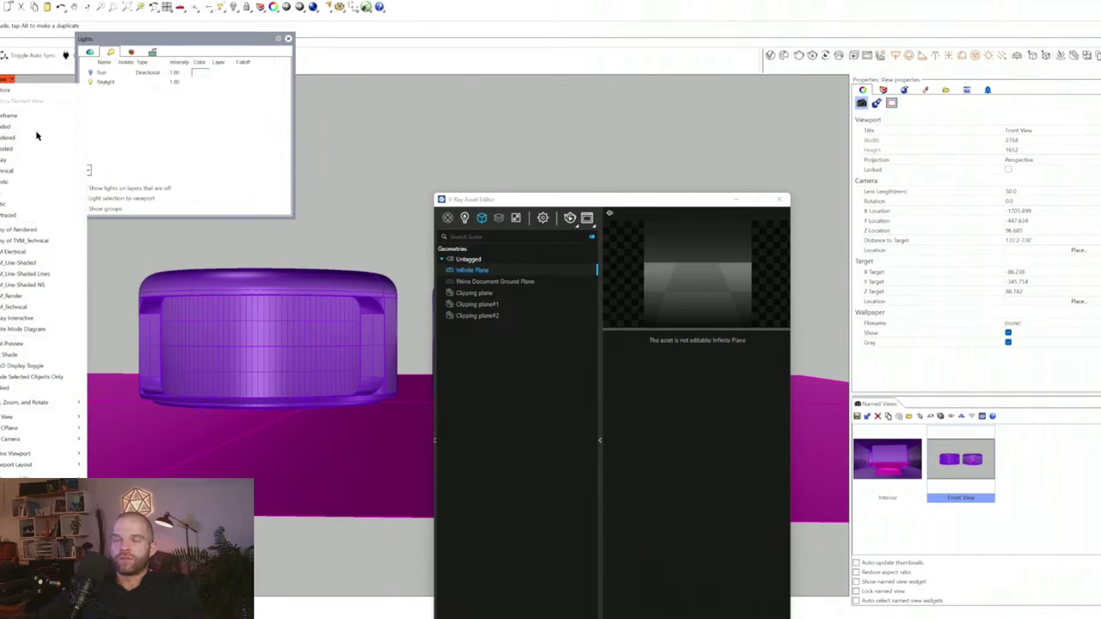
click(38, 320)
mouse_move(590, 200)
mouse_down()
mouse_move(924, 135)
mouse_move(908, 67)
mouse_up()
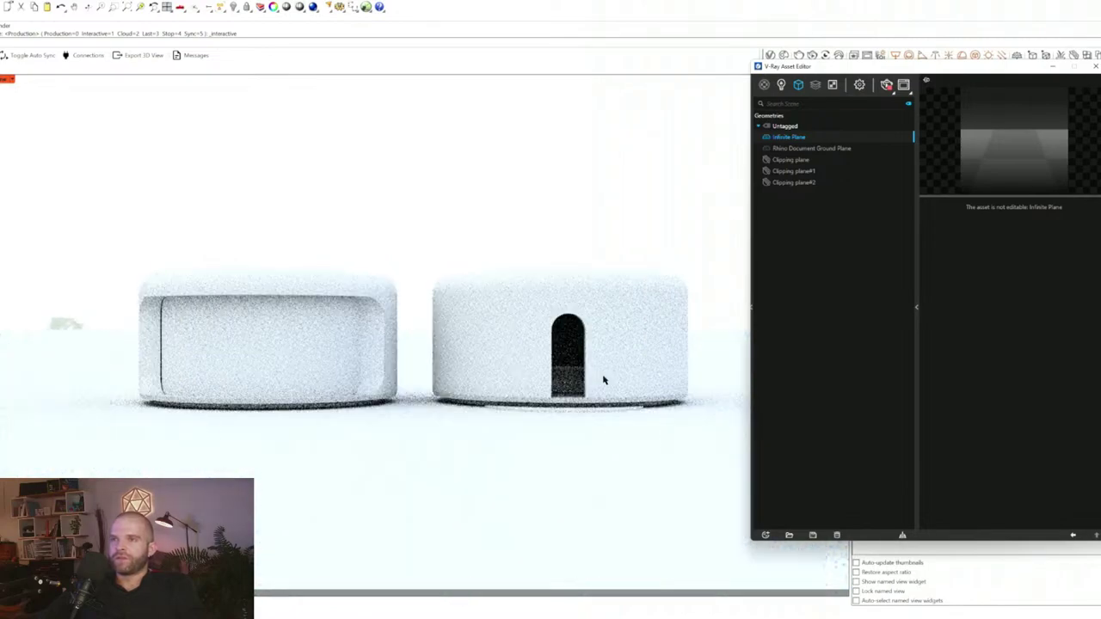
scroll(456, 413, up, 2)
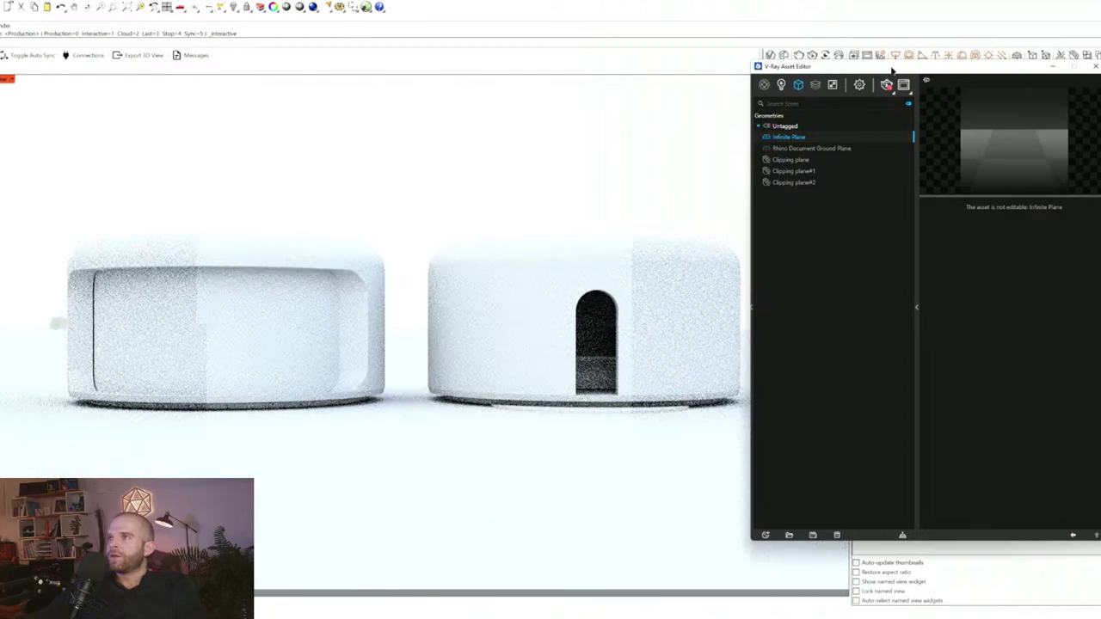
- Select the Infinite Plane's object in the scene and bring the underside of the building with the arched doorway into close view
right_click(790, 137)
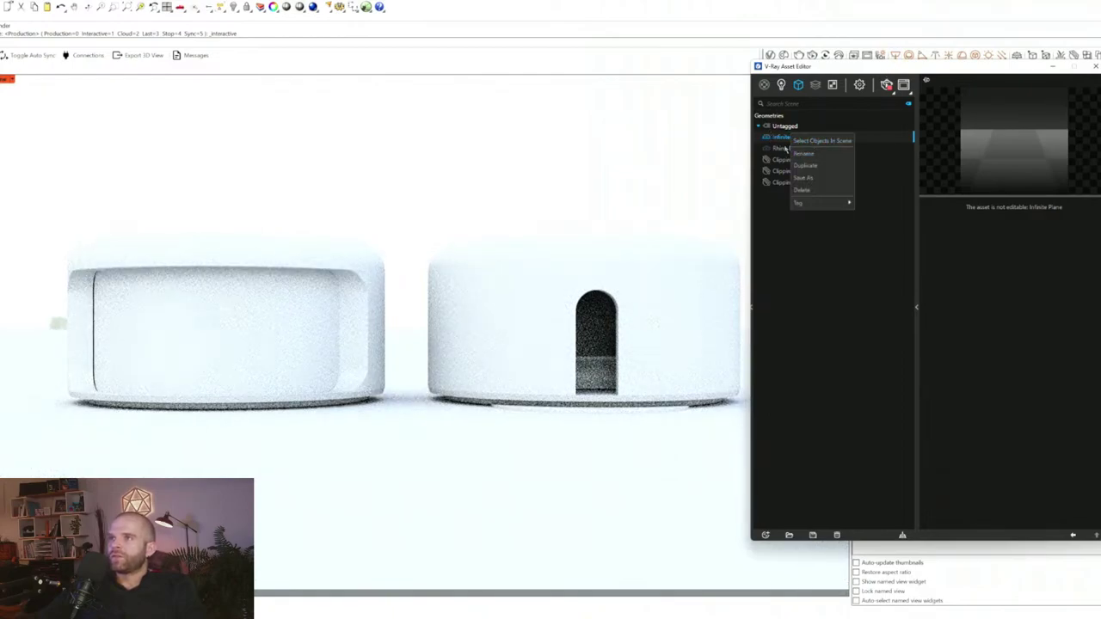
click(804, 140)
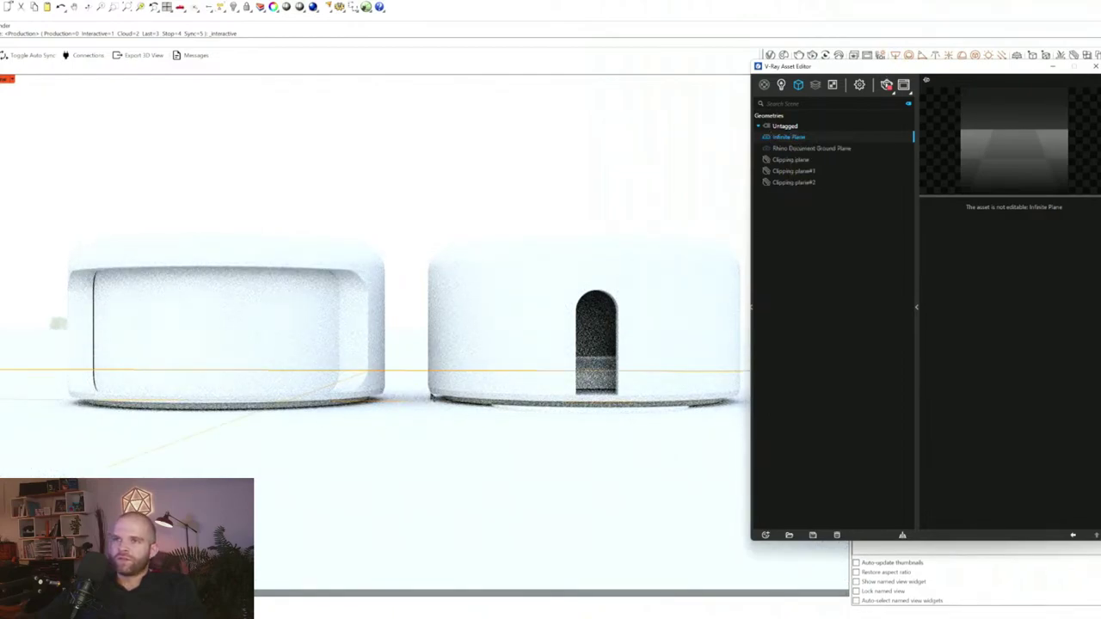
scroll(499, 426, up, 5)
scroll(482, 414, down, 3)
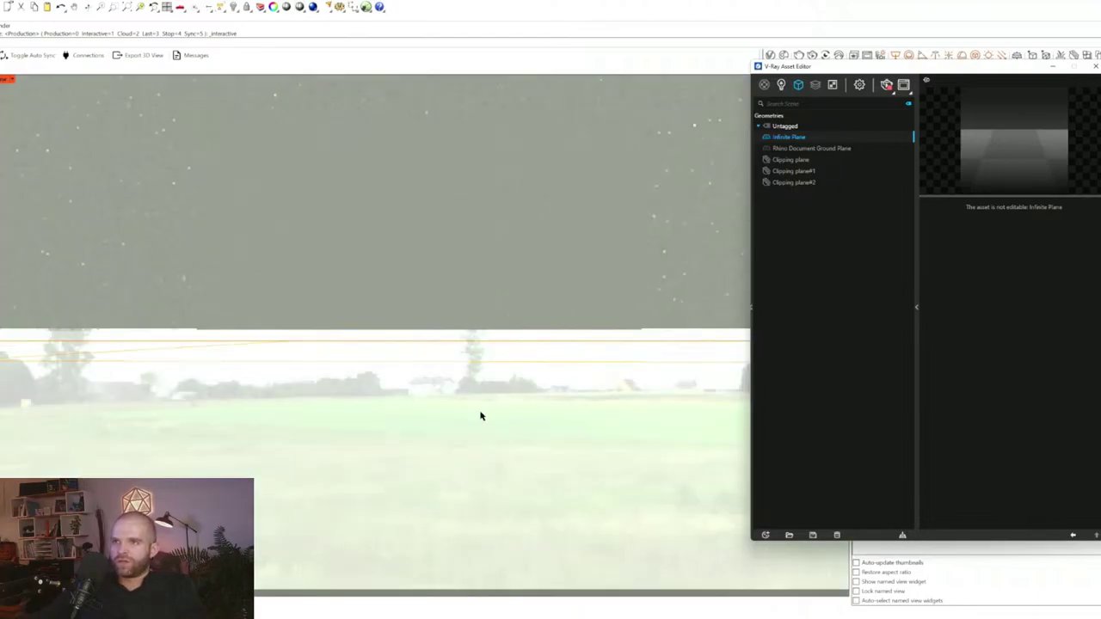
scroll(481, 415, down, 3)
right_drag(446, 391, 465, 405)
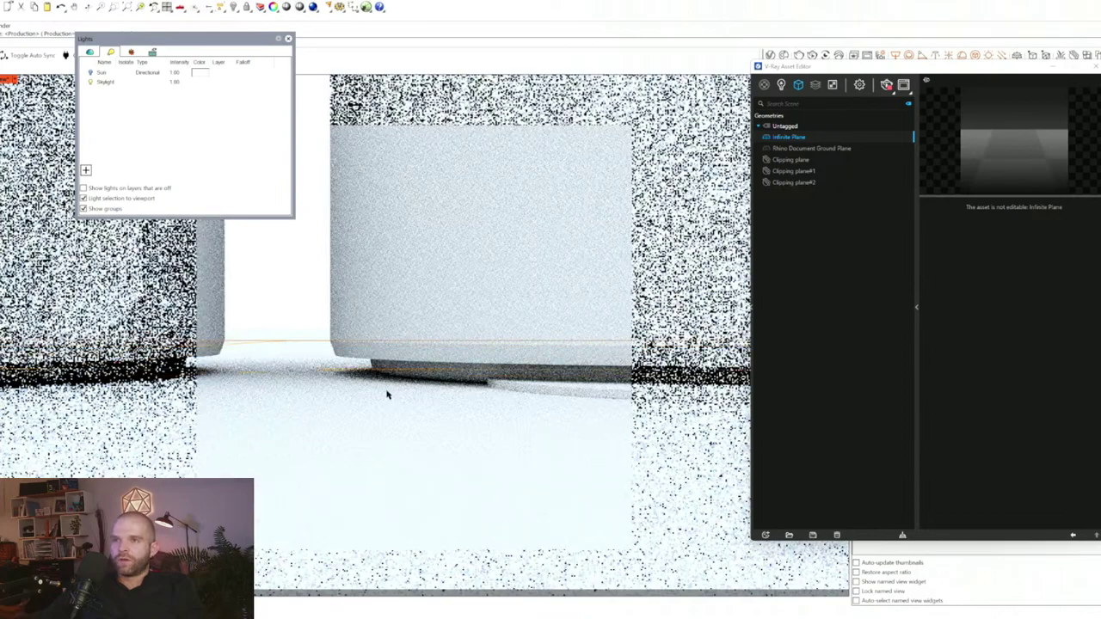
scroll(387, 393, up, 4)
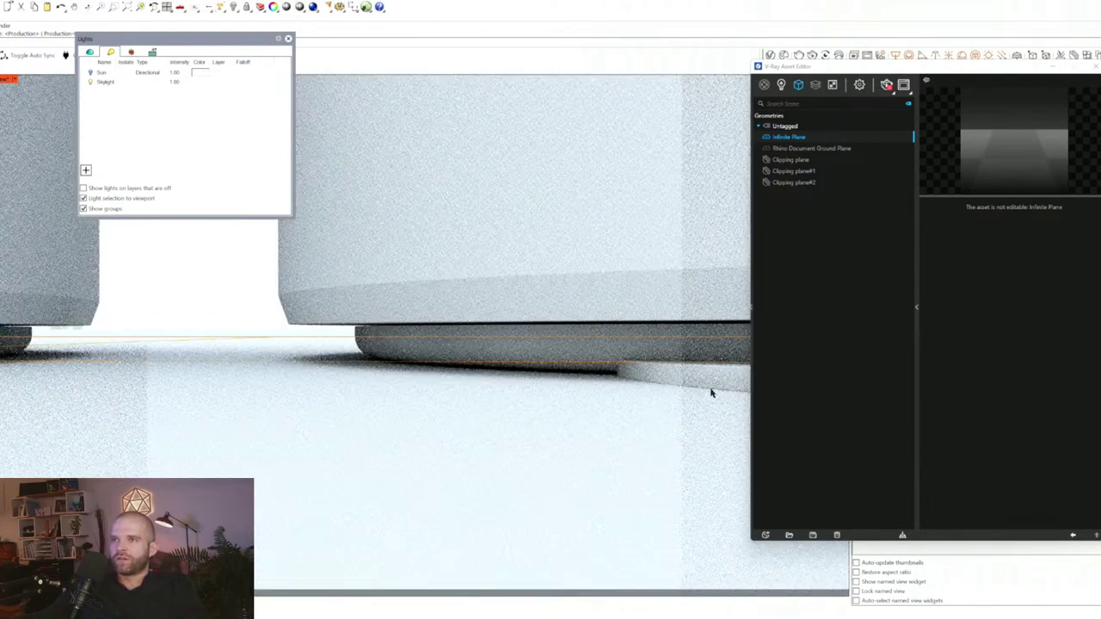
shift+right_drag(590, 398, 426, 400)
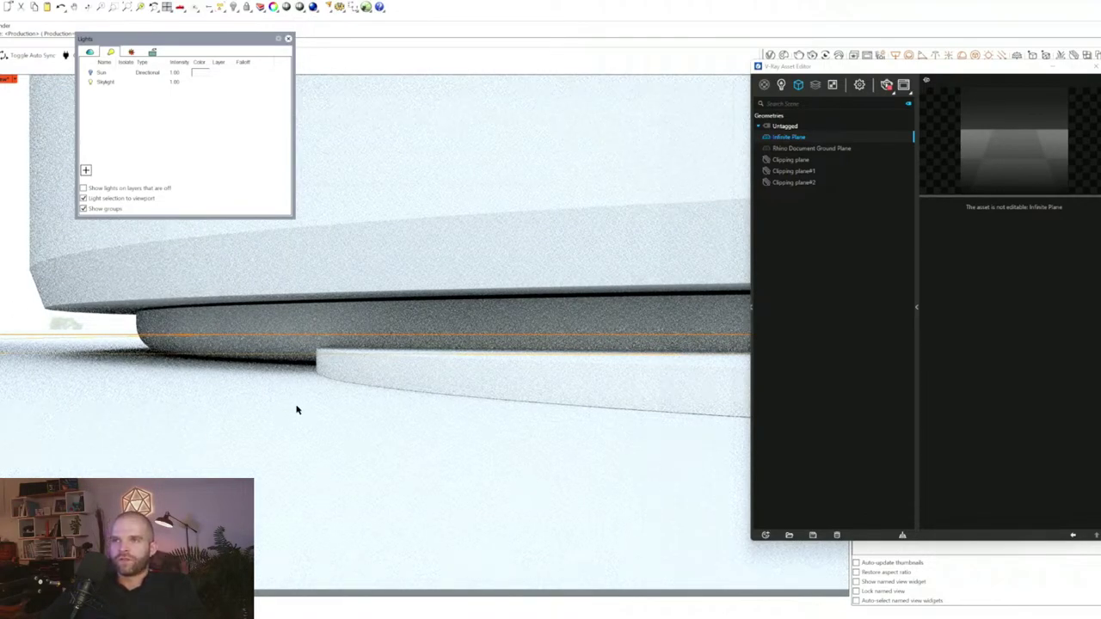
- Try to adjust the Infinite Plane's position against the base of the building with the Move command, and clear the selection
text(m)
key(Return)
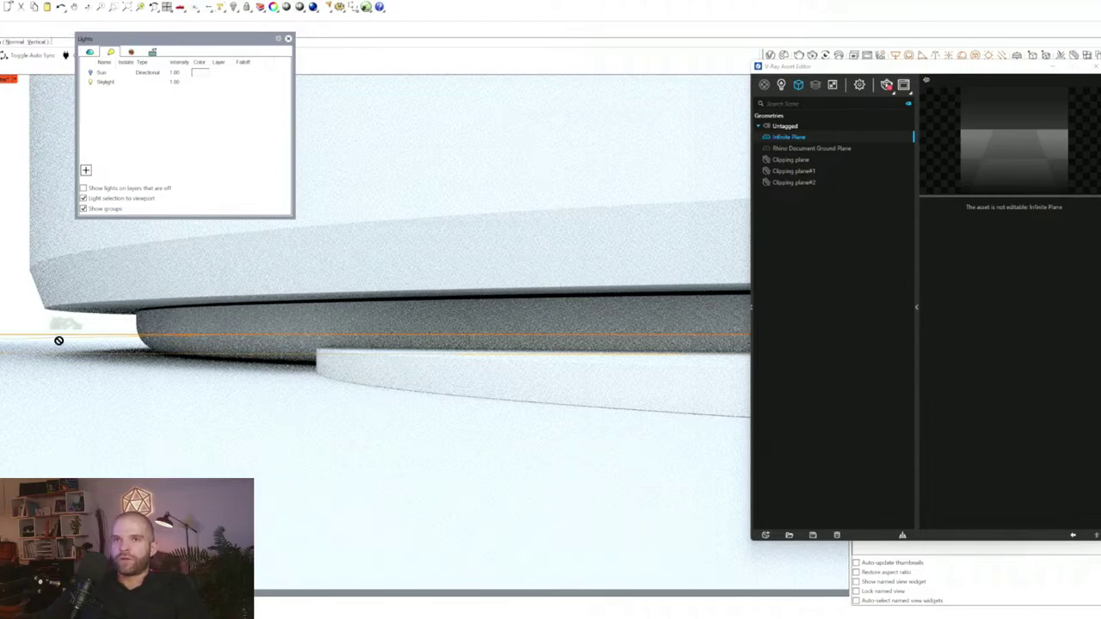
click(77, 335)
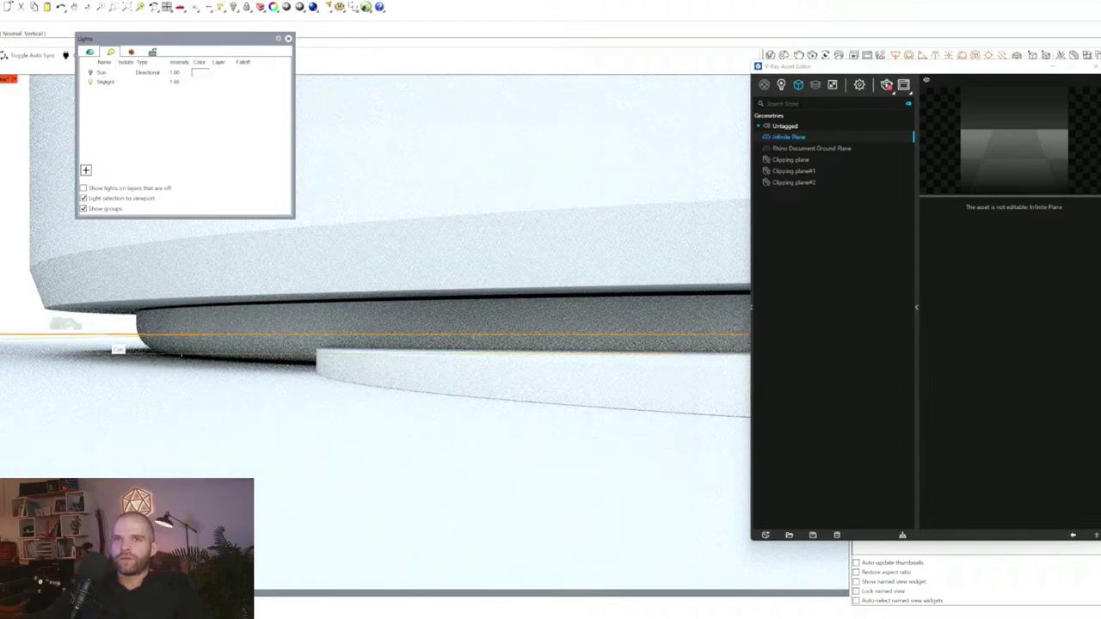
click(444, 395)
click(445, 398)
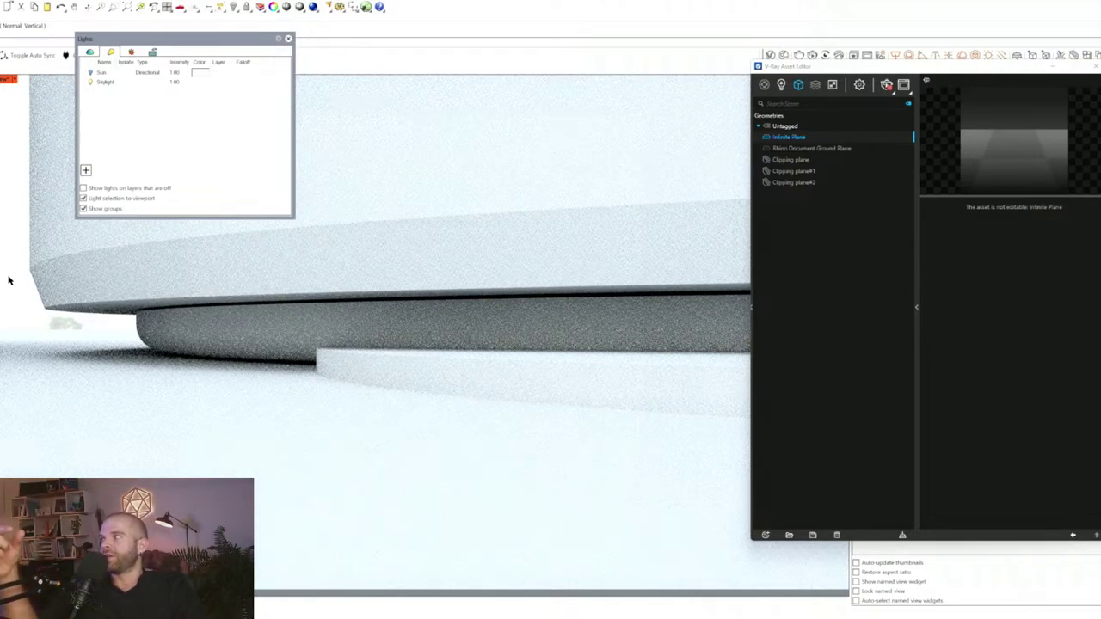
click(188, 381)
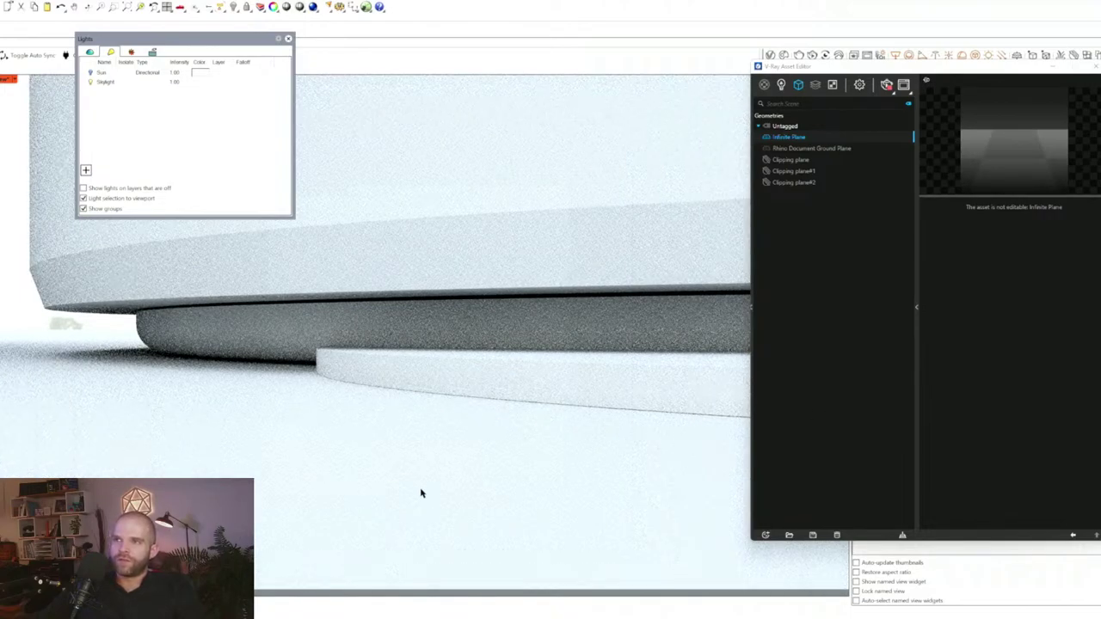
- Return to the full front view of both buildings, reposition the Asset Editor, and close the Lights panel
scroll(395, 471, down, 5)
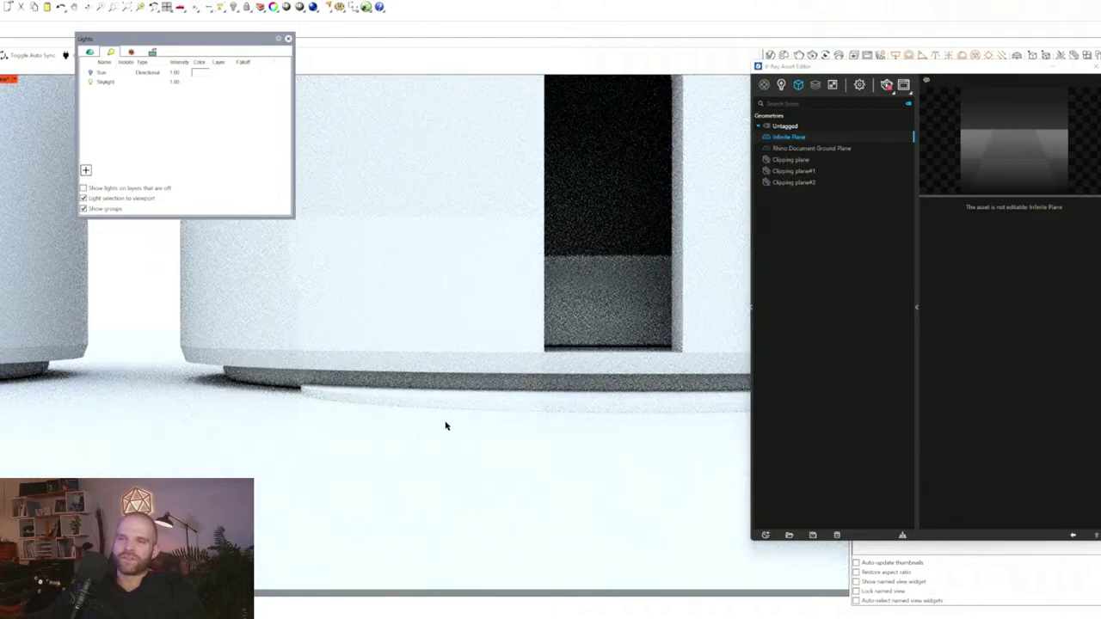
scroll(474, 444, down, 3)
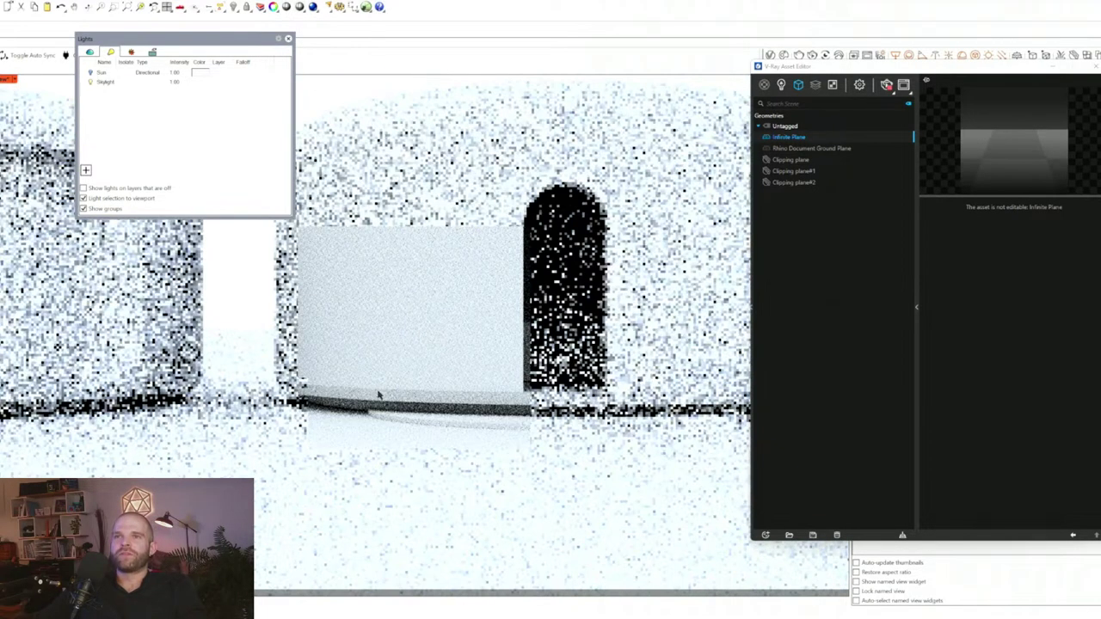
scroll(377, 394, down, 3)
drag(907, 60, 989, 93)
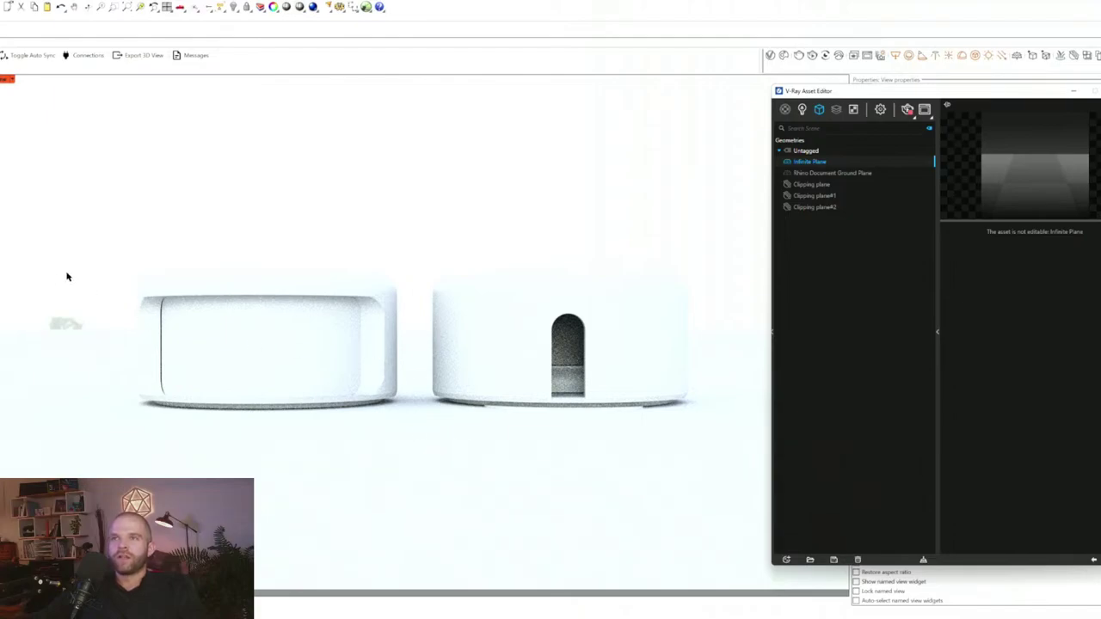
click(442, 285)
click(333, 165)
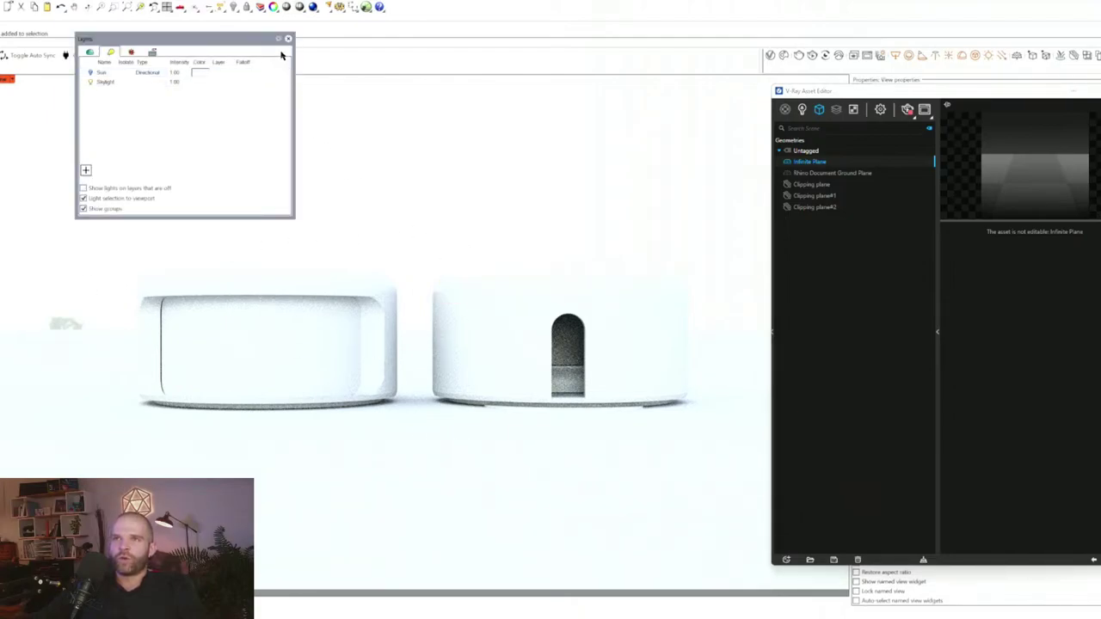
drag(203, 35, 157, 6)
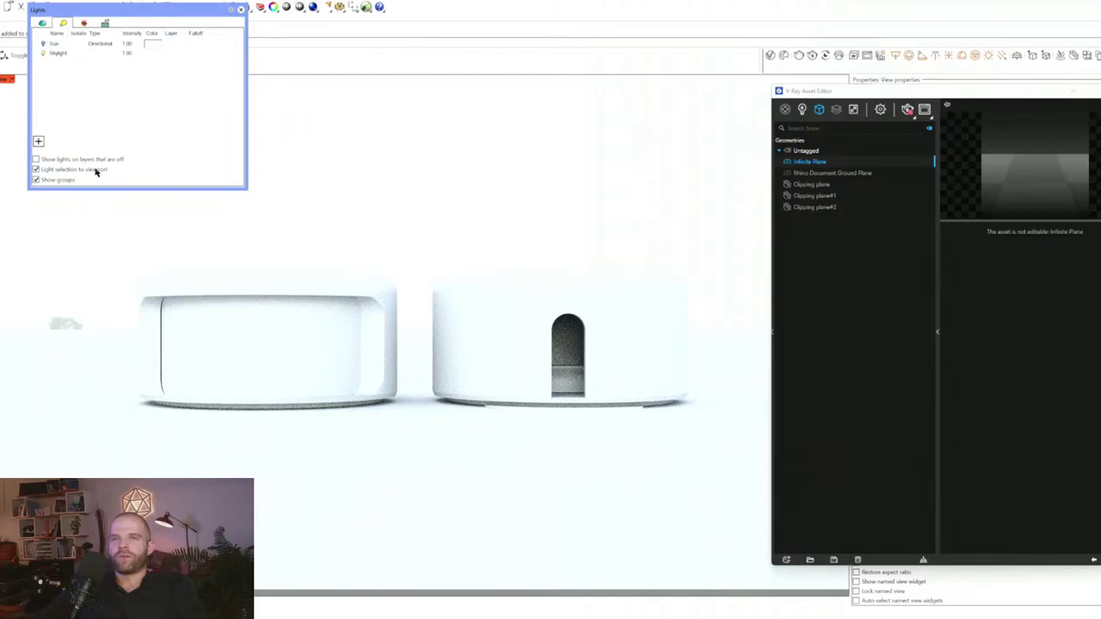
click(240, 9)
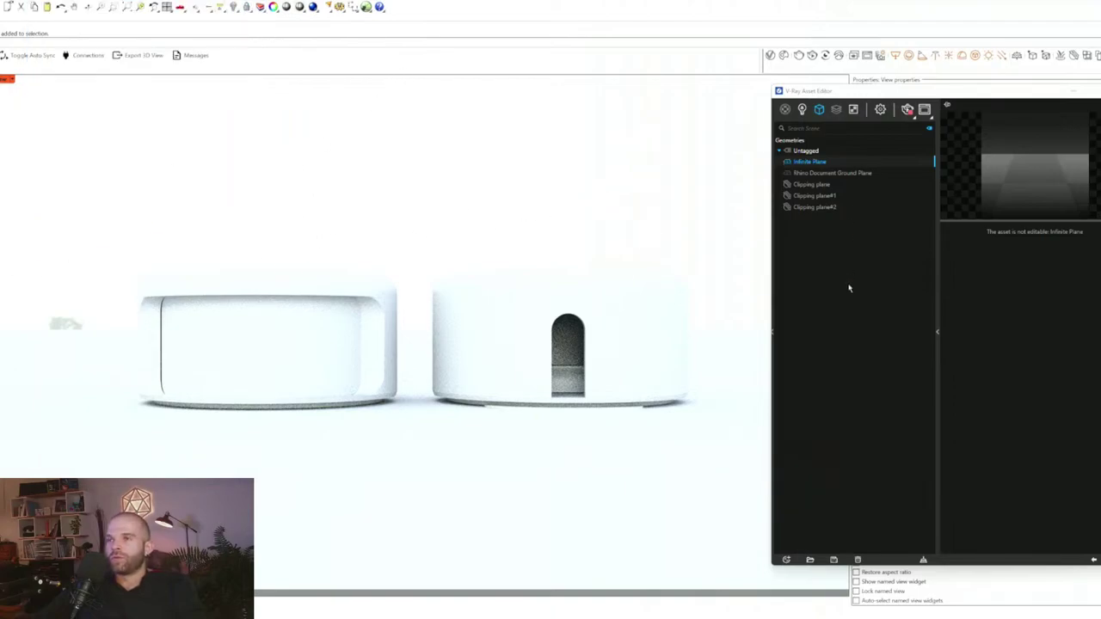
- Select the outer wall of the building with the arched doorway and create a Car Paint 2 material
click(651, 308)
click(642, 294)
click(528, 346)
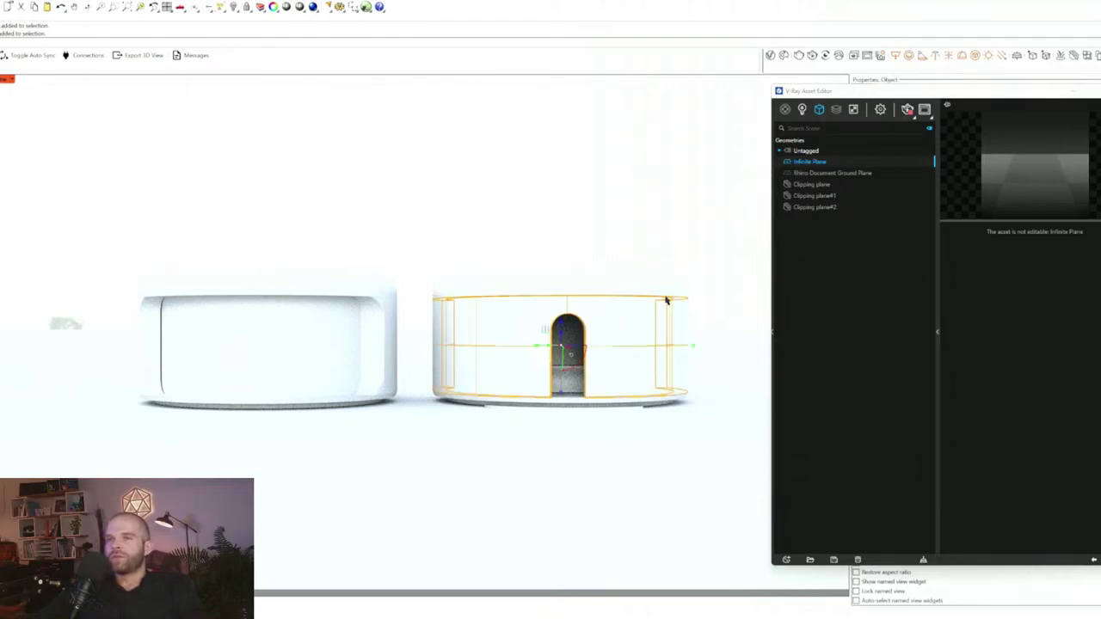
click(802, 110)
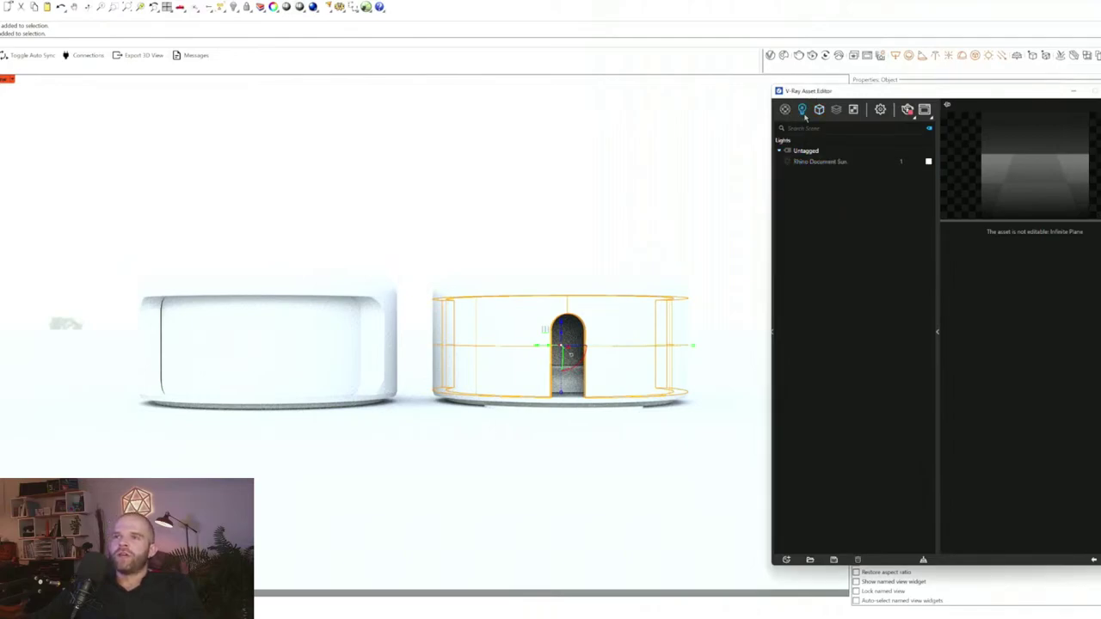
mouse_move(785, 110)
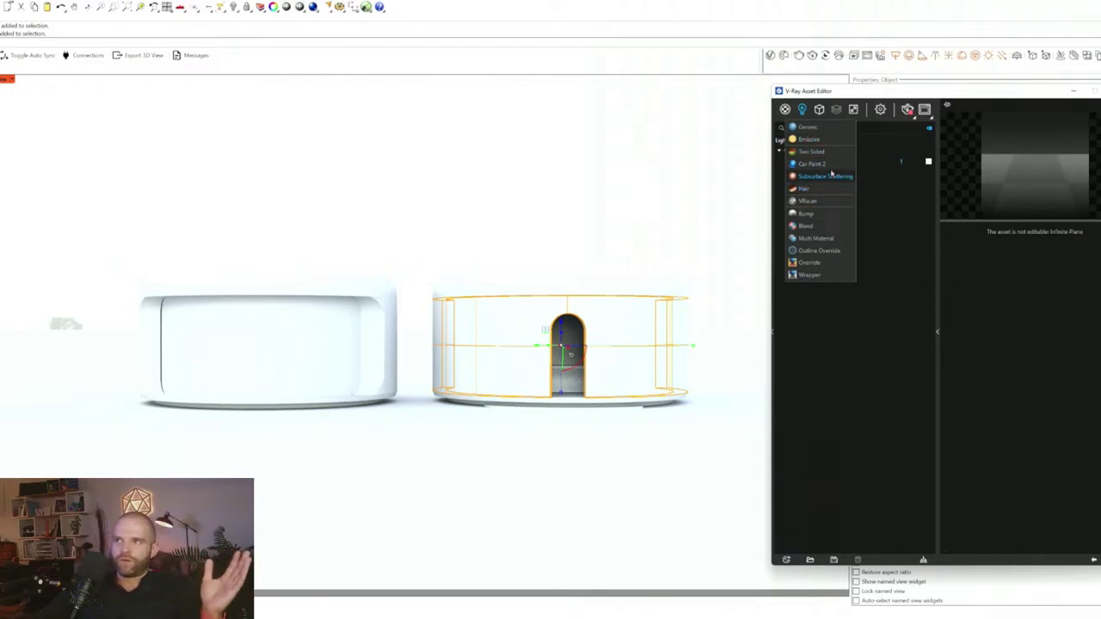
click(824, 165)
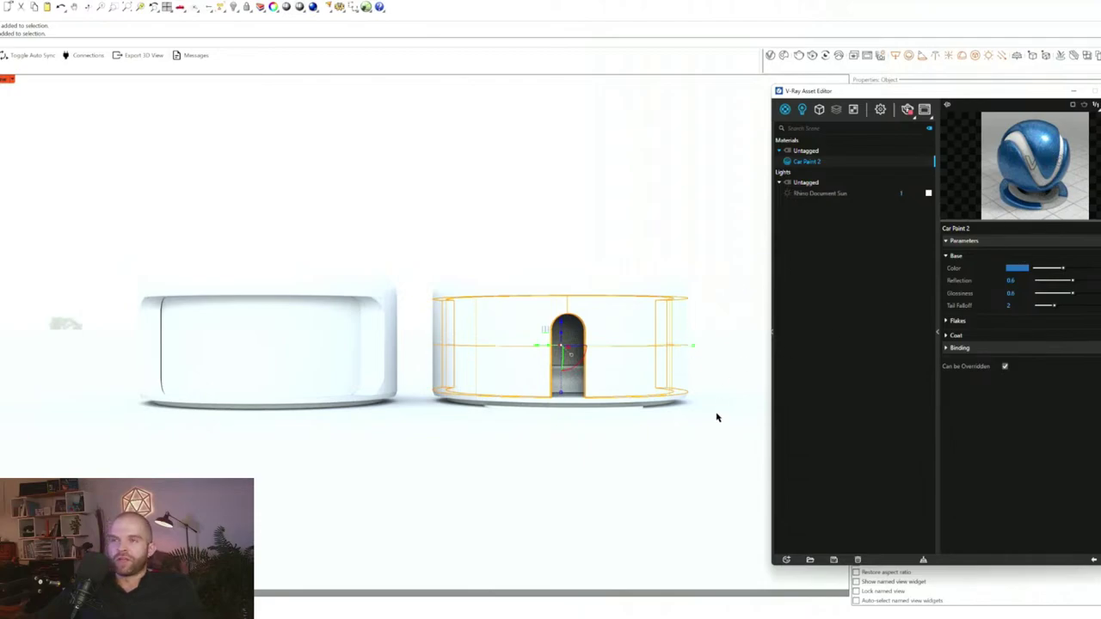
click(737, 479)
drag(737, 479, 581, 100)
key(ctrl+z)
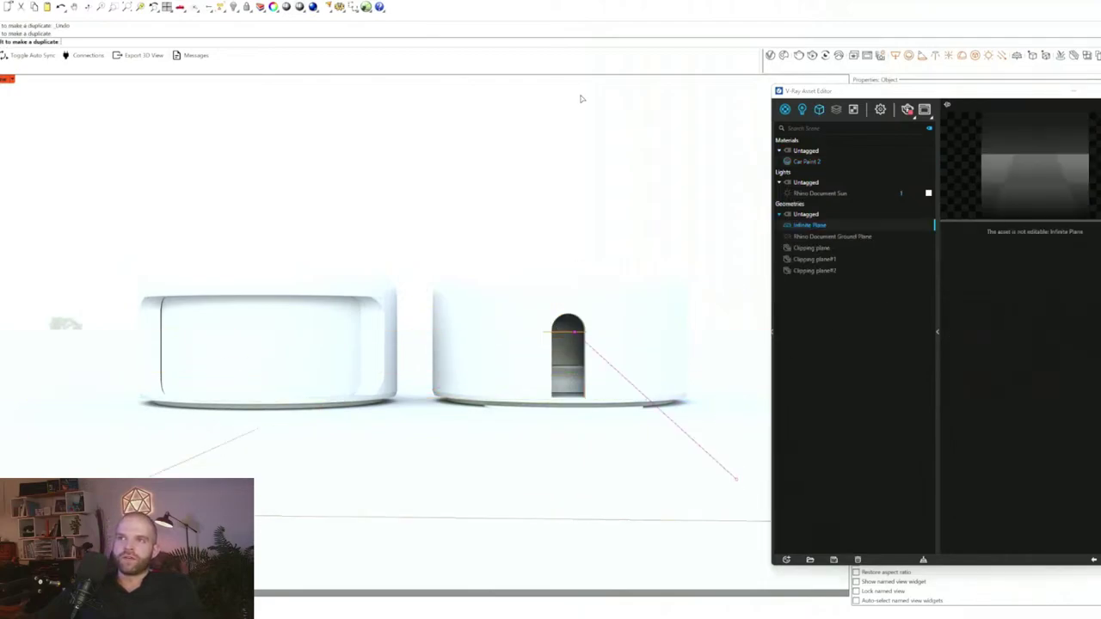
key(Escape)
key(Escape)
- Select all parts of both buildings and apply the Car Paint 2 material to the selection
drag(104, 156, 757, 502)
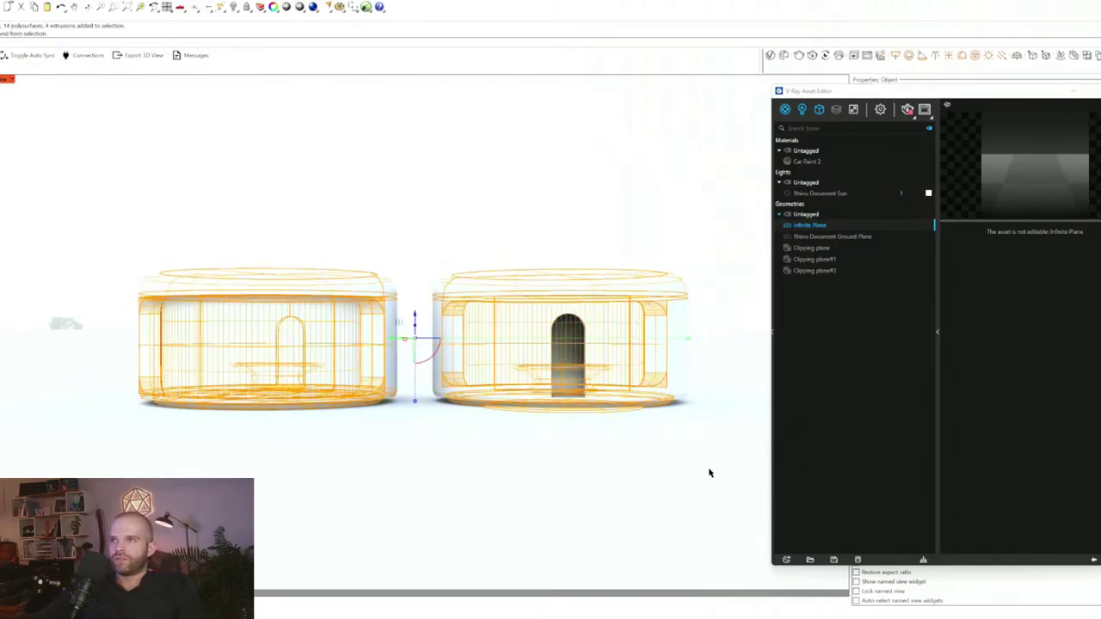
key(Escape)
drag(72, 157, 712, 507)
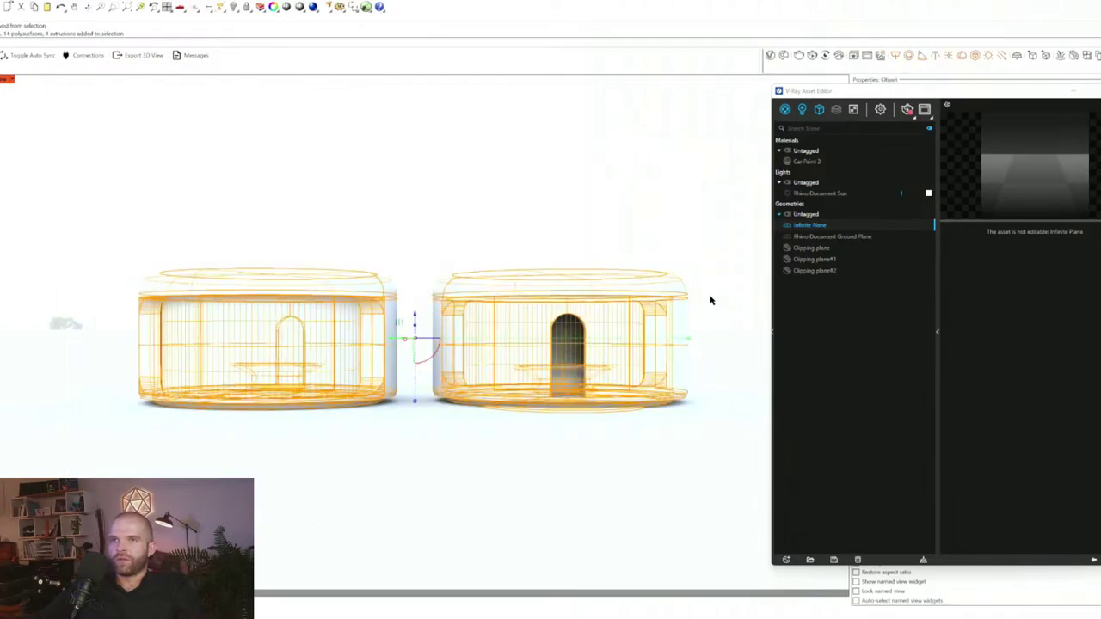
click(819, 165)
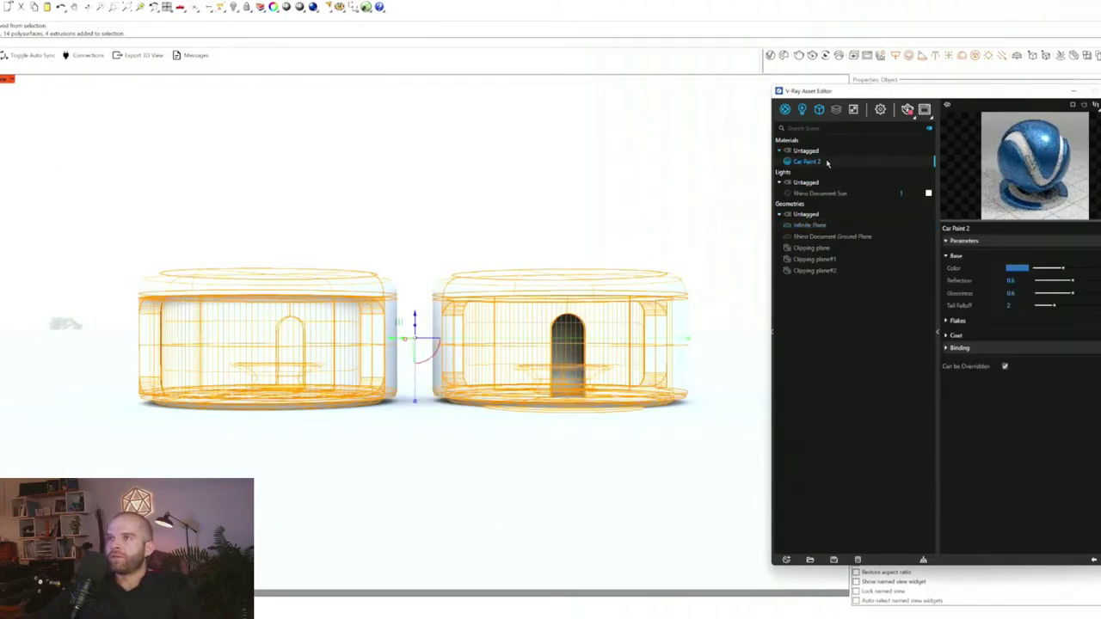
right_click(827, 162)
click(860, 182)
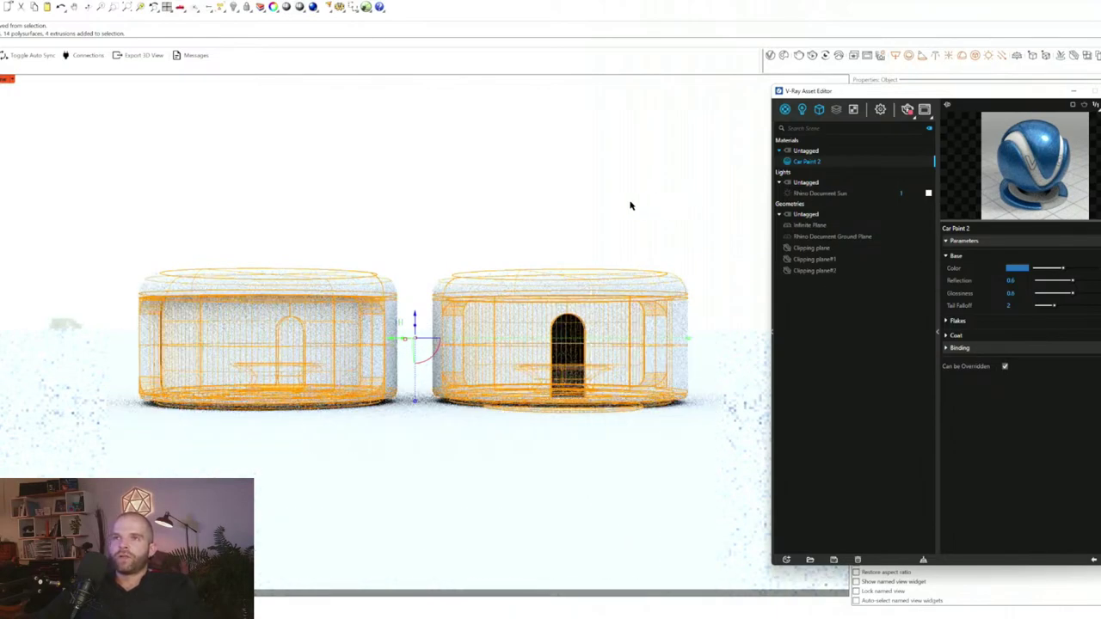
right_click(802, 164)
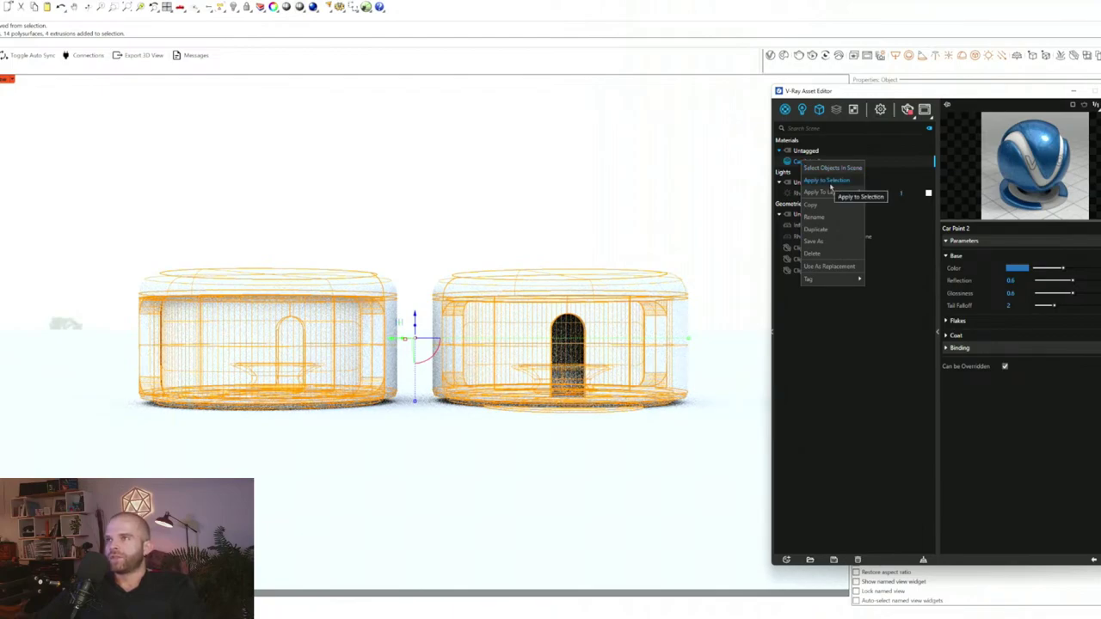
click(828, 182)
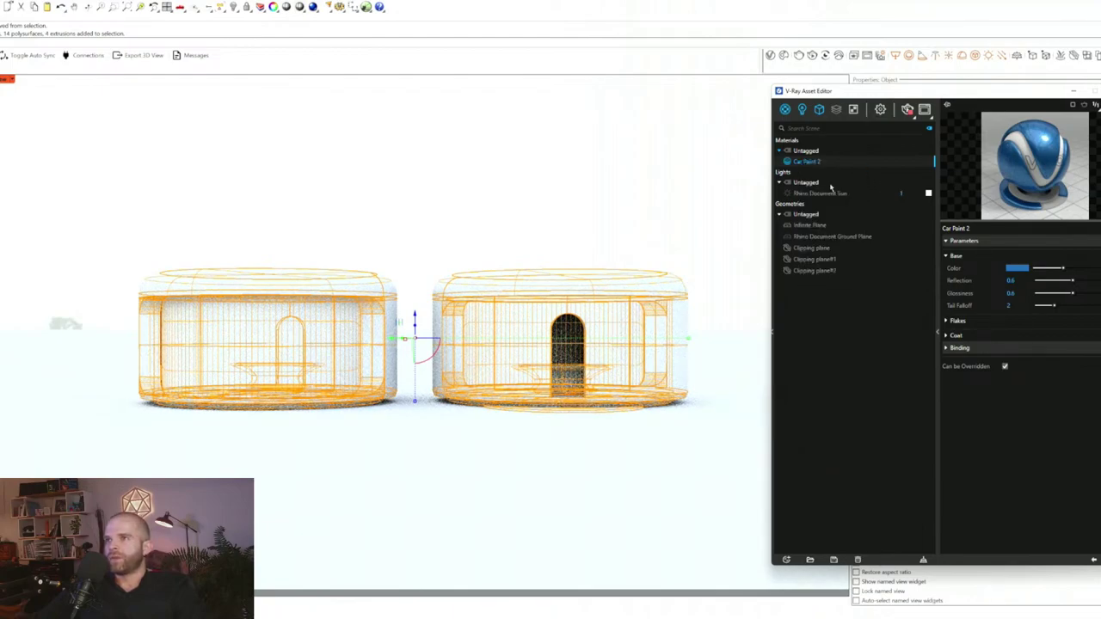
- Apply Car Paint 2 to only the outer wall of the building with the arched doorway, and clear the selection
click(723, 218)
click(628, 298)
right_click(809, 166)
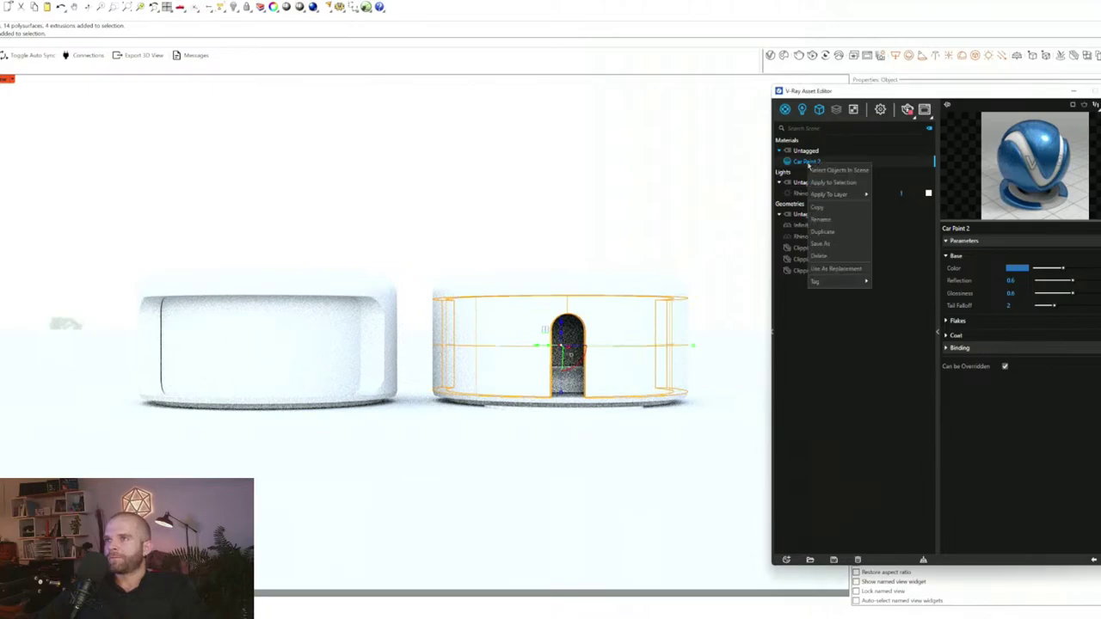
click(823, 182)
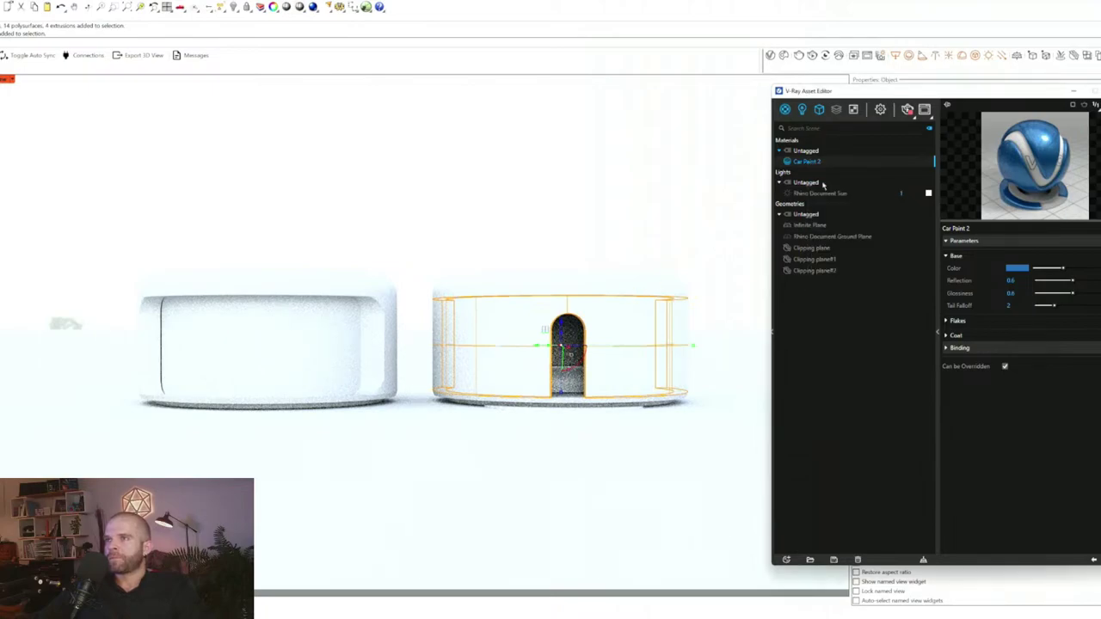
click(690, 193)
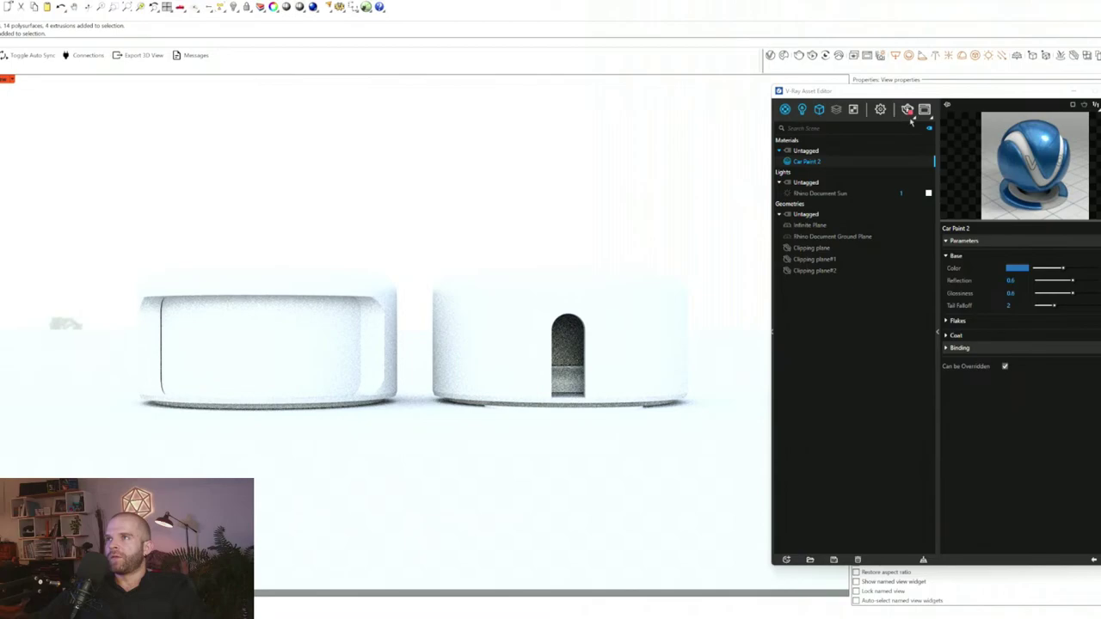
- Replace the viewport rendering with an interactive render in the V-Ray Frame Buffer, and close the Frame Buffer window
click(911, 119)
click(909, 111)
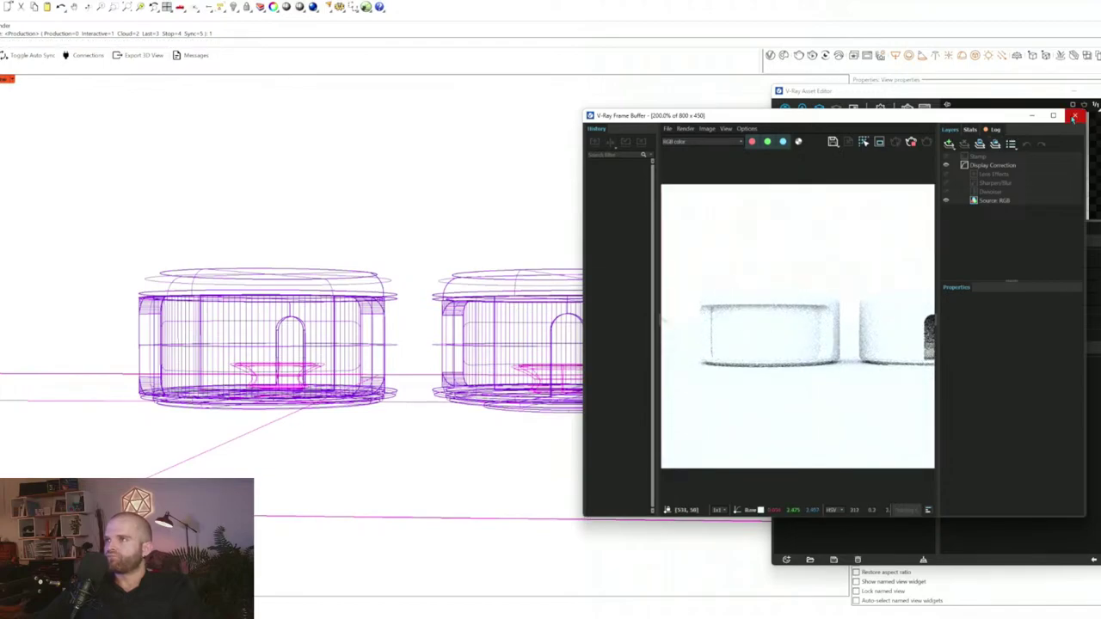
click(1073, 116)
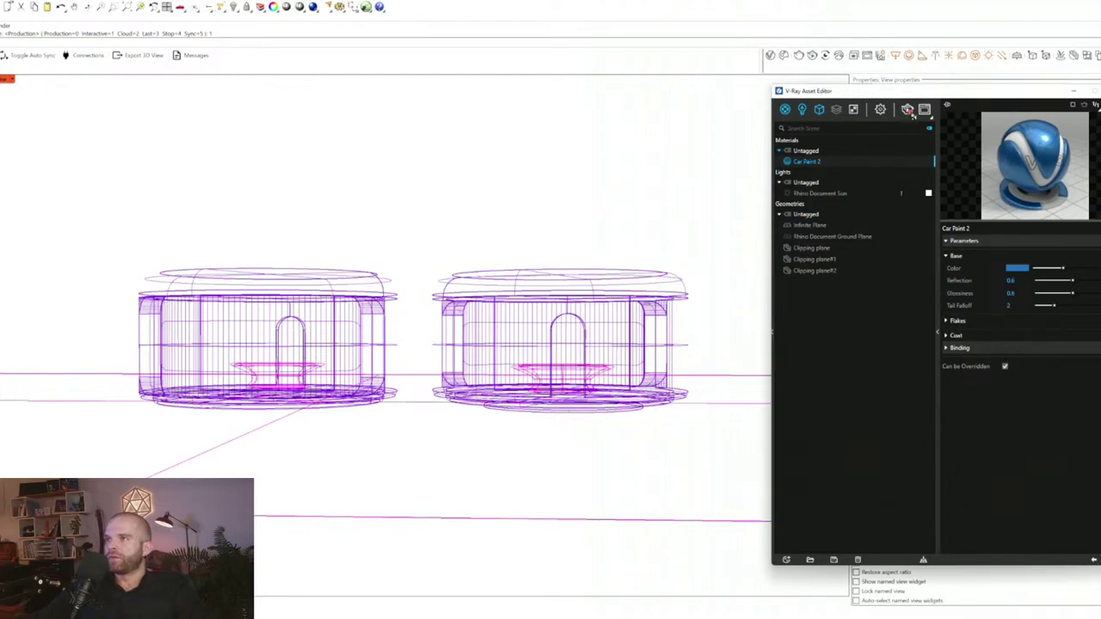
- Check the material assigned to the roof of the building with the arched doorway
drag(952, 93, 602, 469)
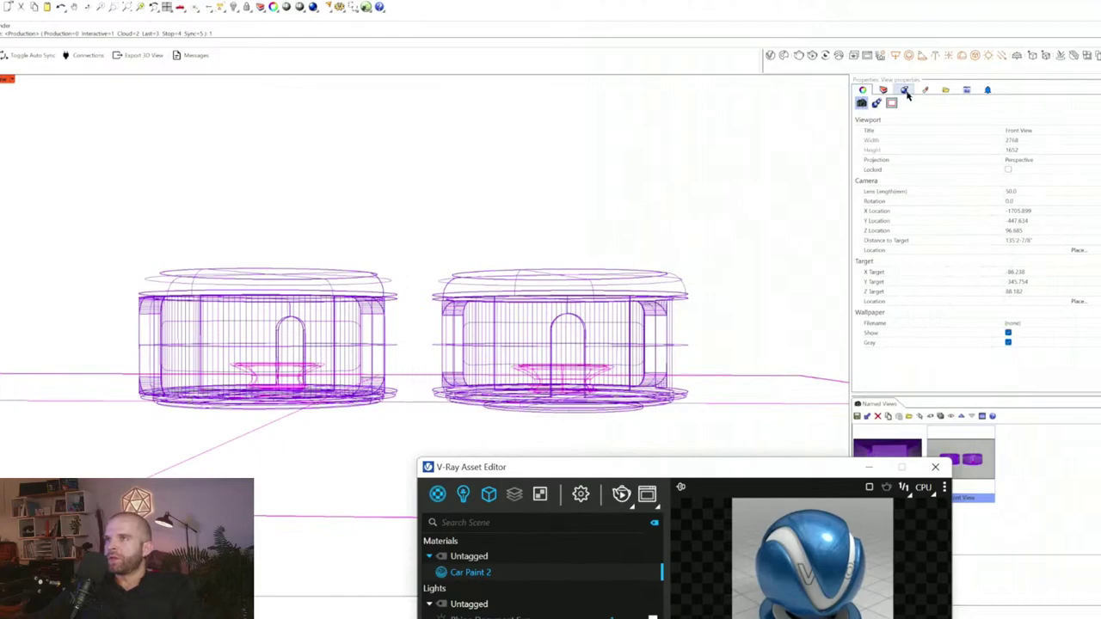
click(595, 289)
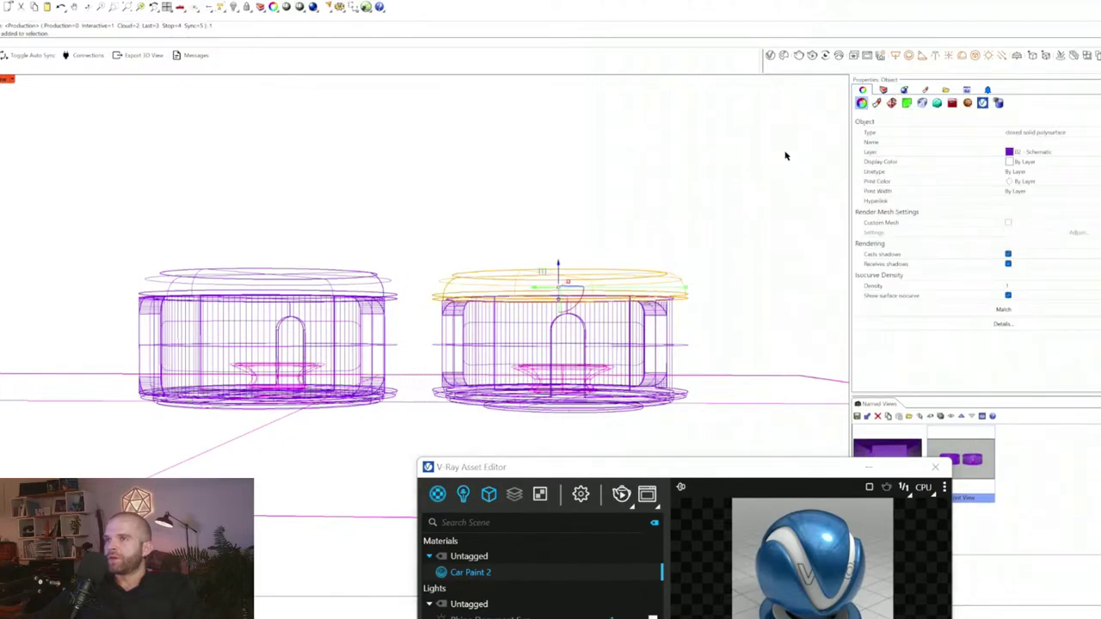
click(876, 104)
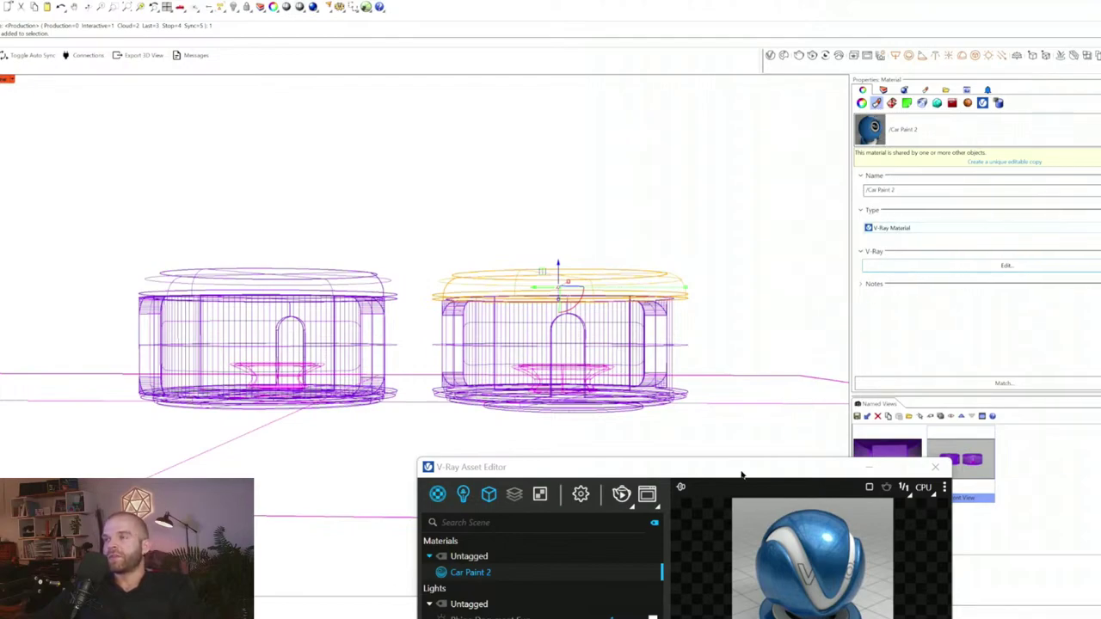
- Turn off Material Override in the V-Ray render settings, clear the roof selection and close the Asset Editor
drag(717, 484, 925, 151)
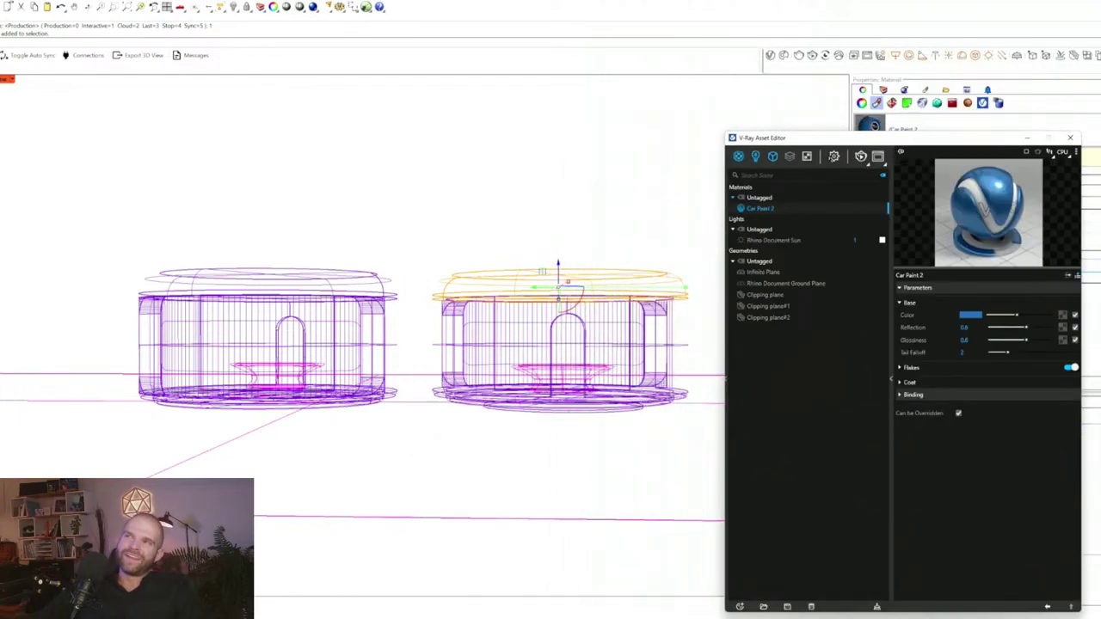
click(833, 156)
click(761, 441)
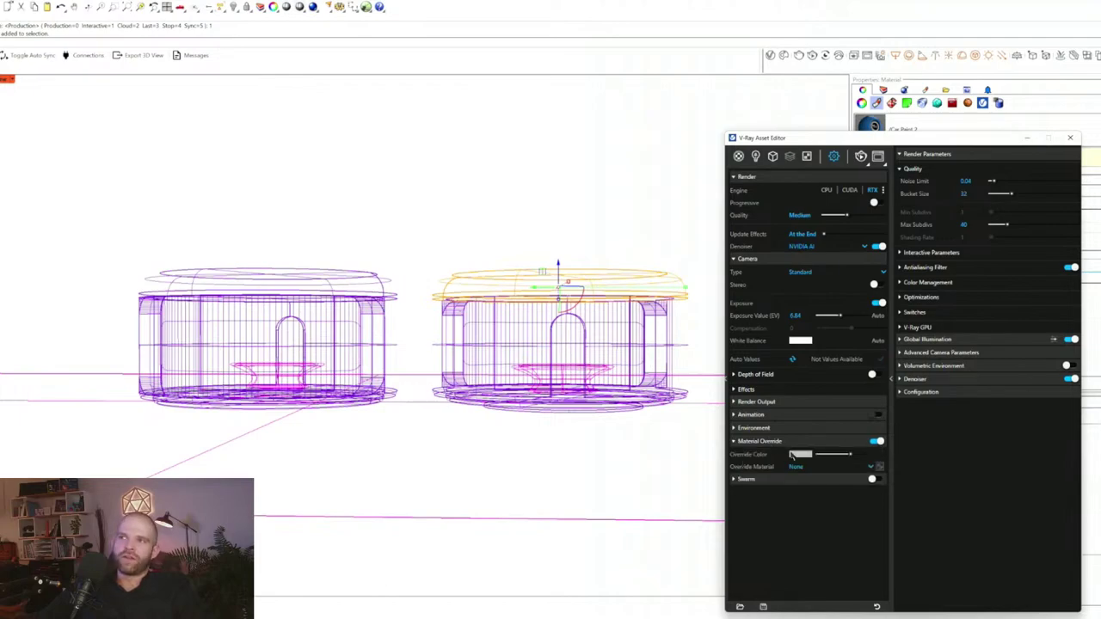
click(876, 441)
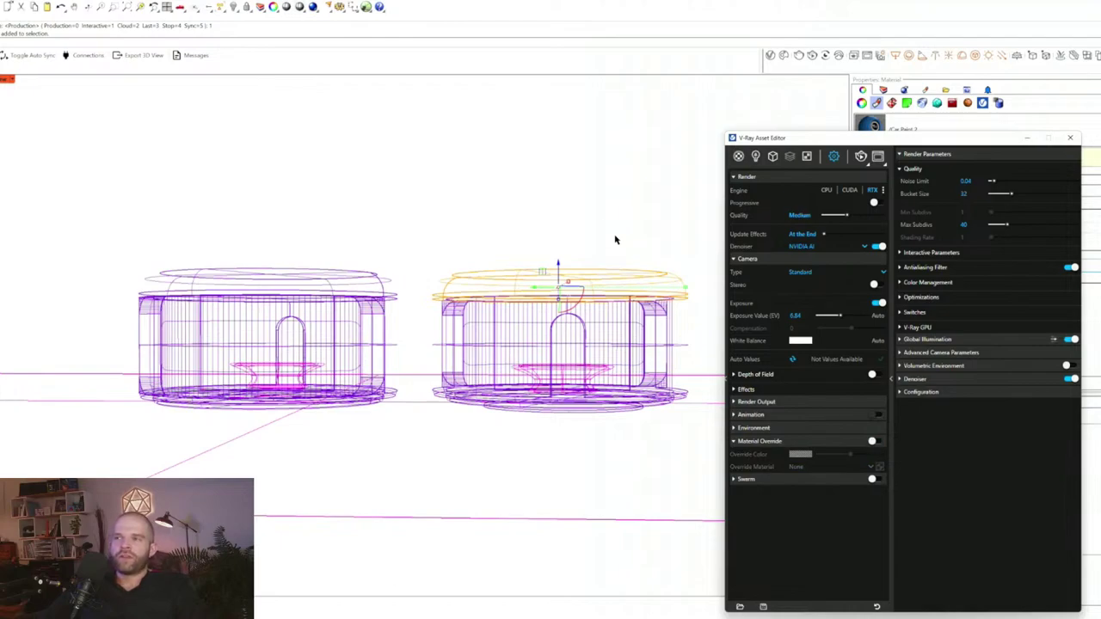
click(608, 216)
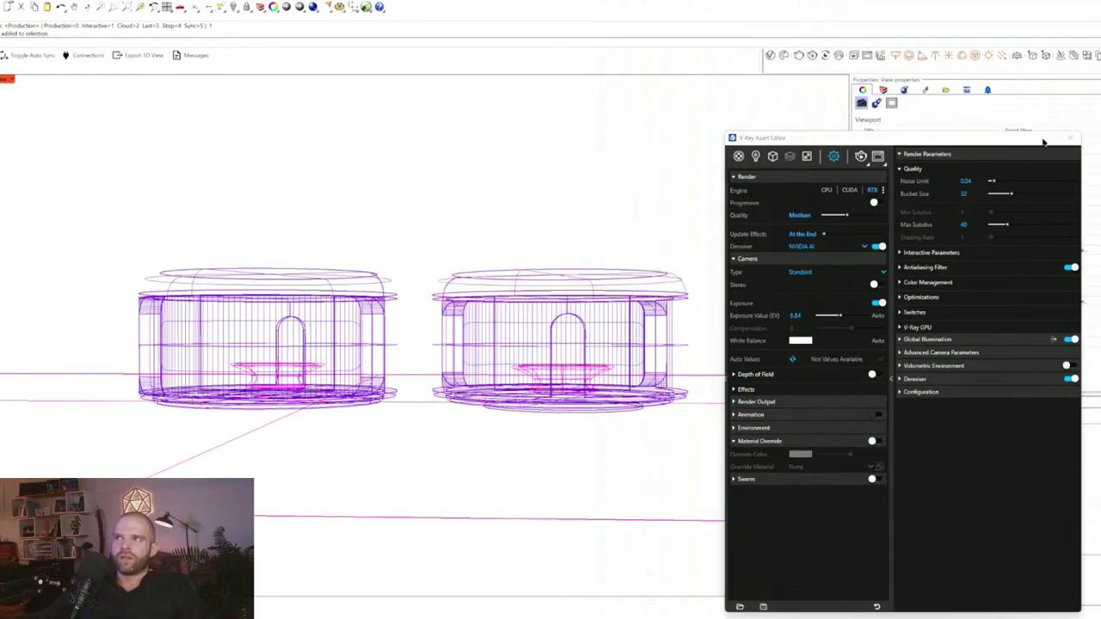
click(1070, 138)
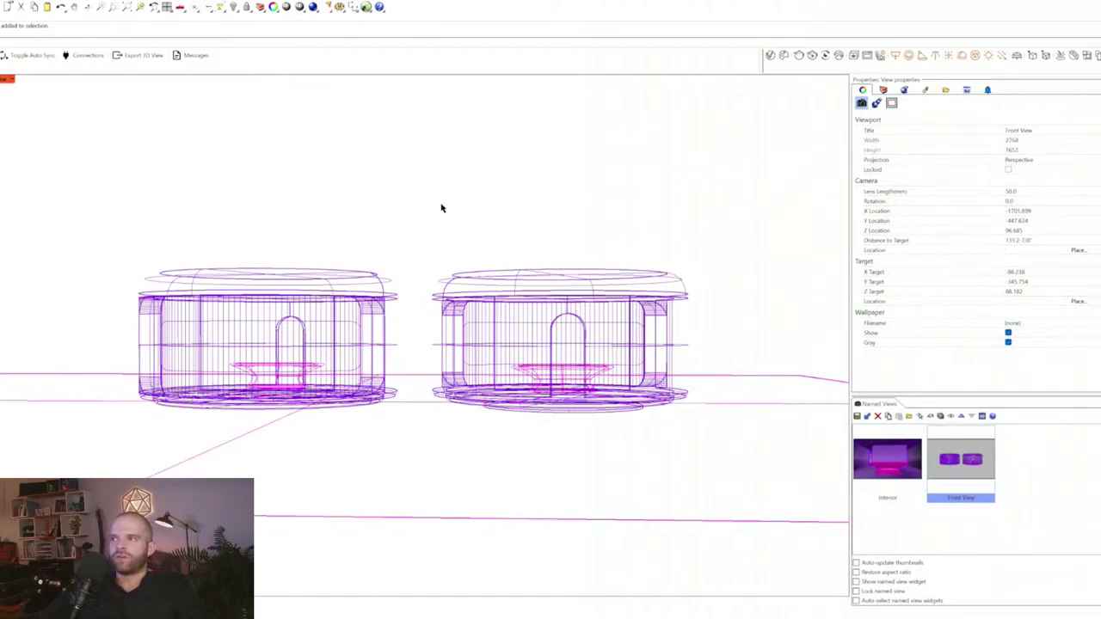
- Switch the Front View viewport to the V-Ray Interactive display mode
click(12, 80)
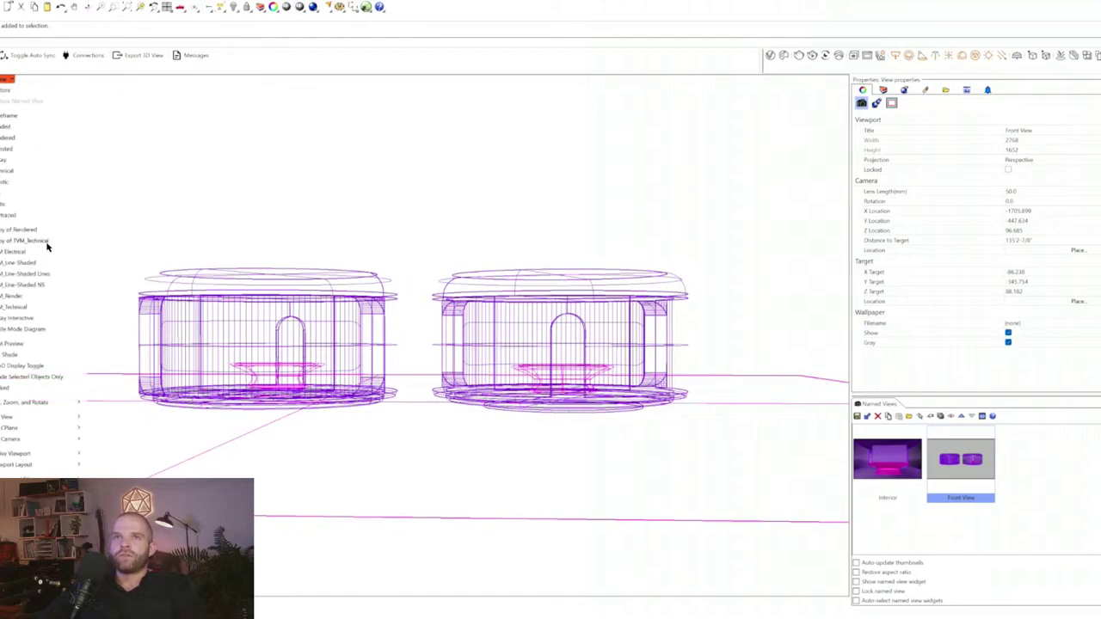
click(41, 317)
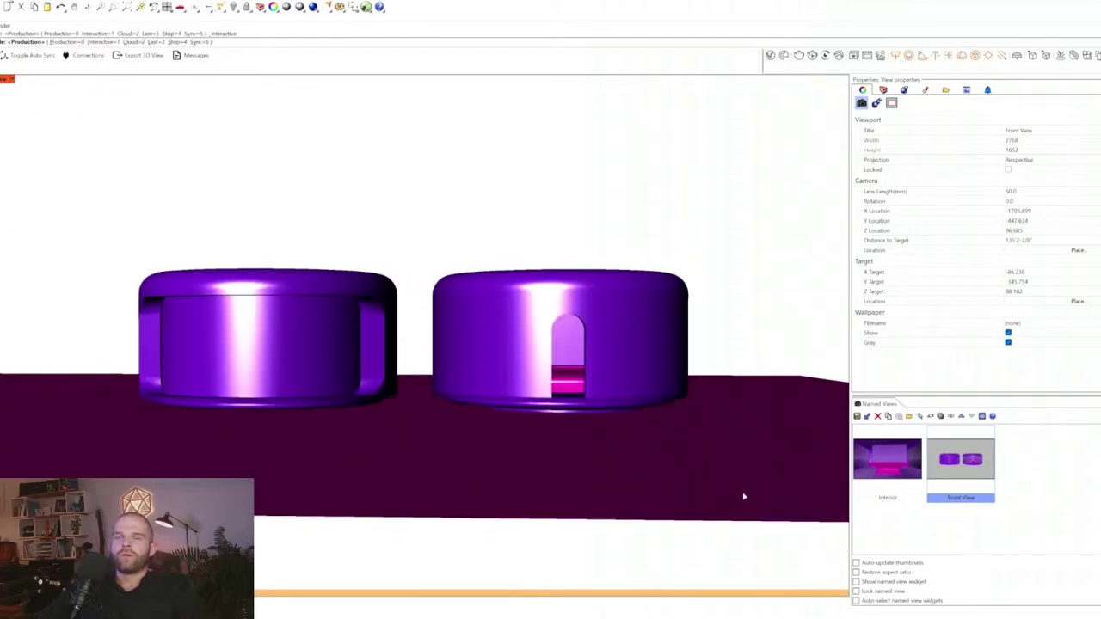
- Show the Car Paint 2 material in the Asset Editor and open its base color for editing, keeping both windows clear of the buildings
click(769, 55)
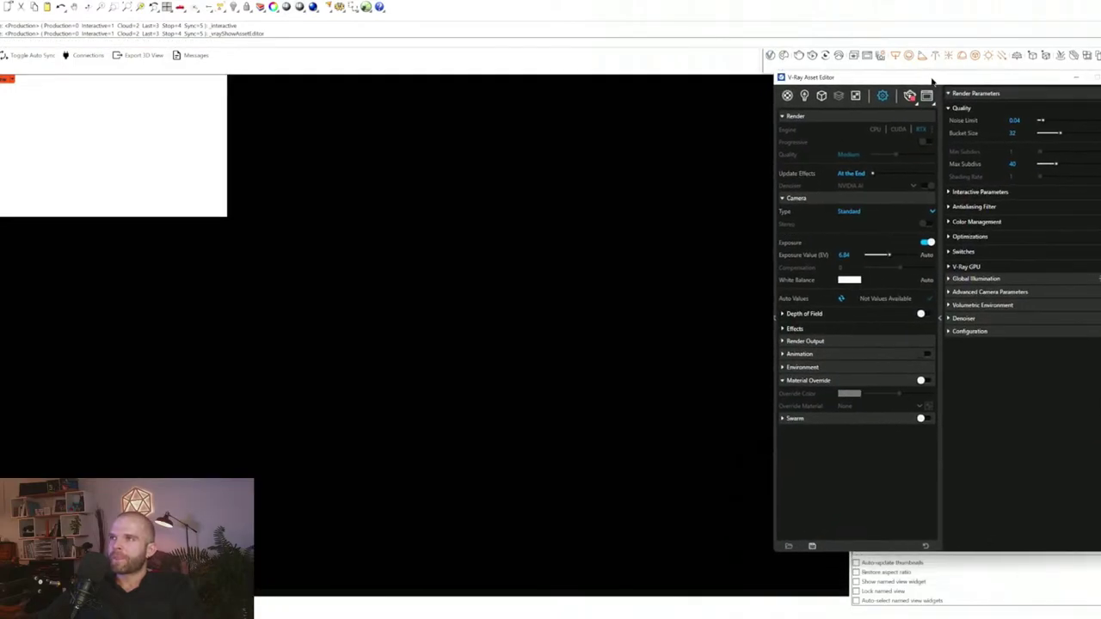
click(788, 95)
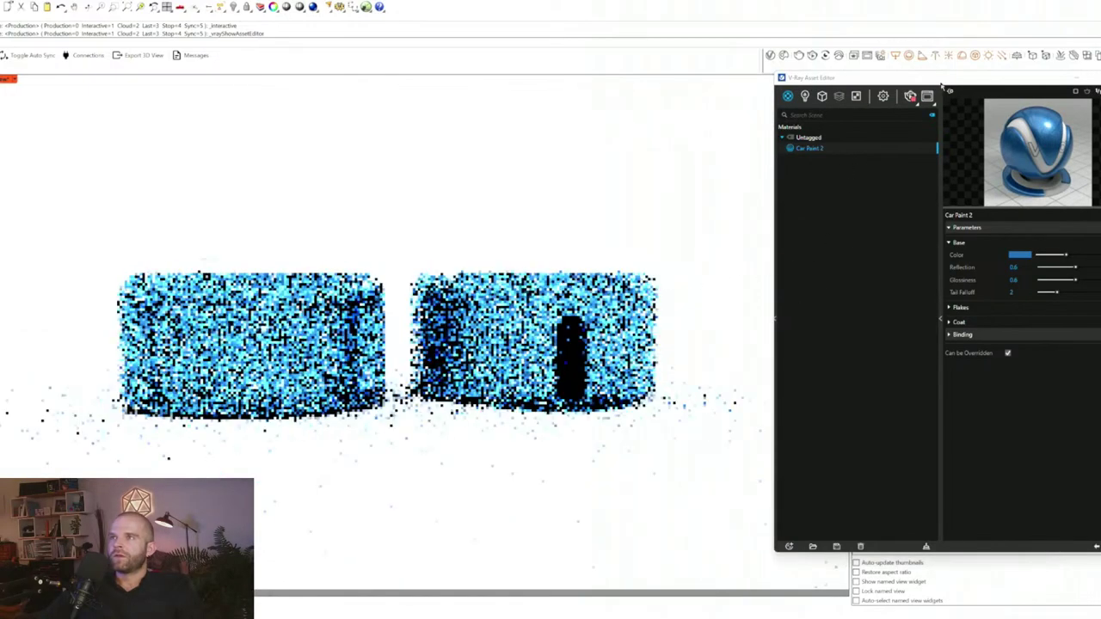
drag(934, 81, 900, 102)
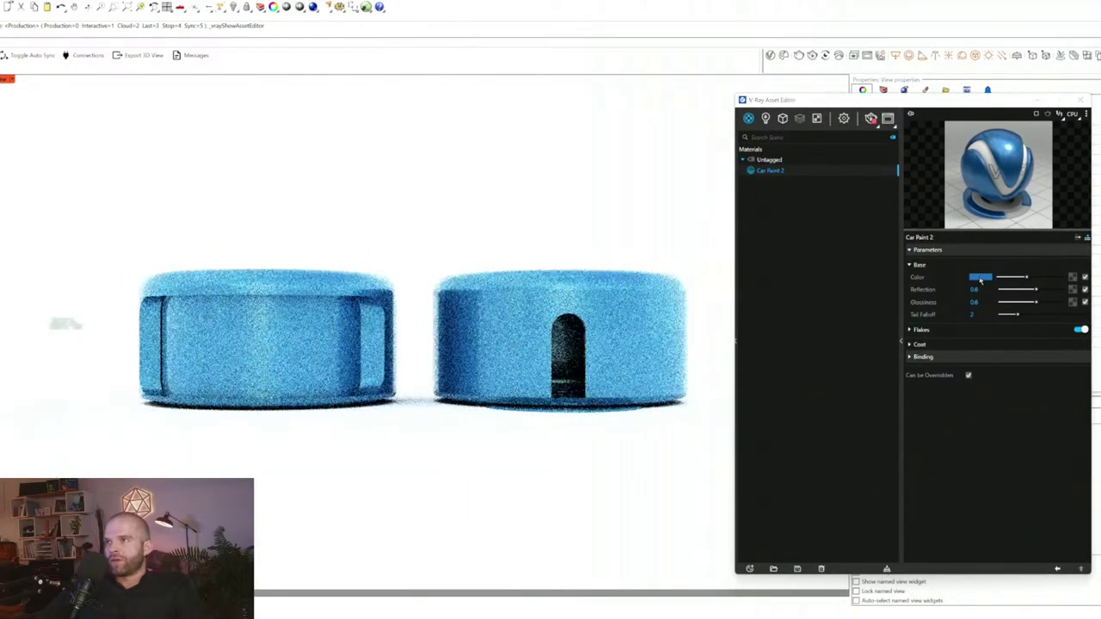
drag(637, 254, 534, 10)
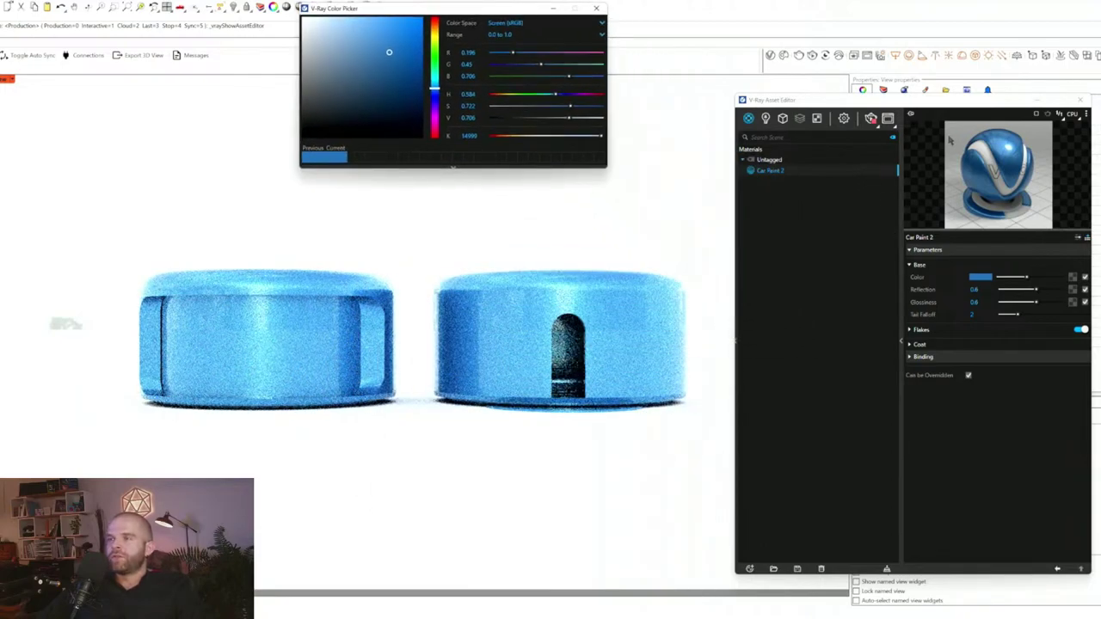
- Collapse and reopen the Car Paint 2 settings, and expand and collapse the material library beside the material list
click(901, 340)
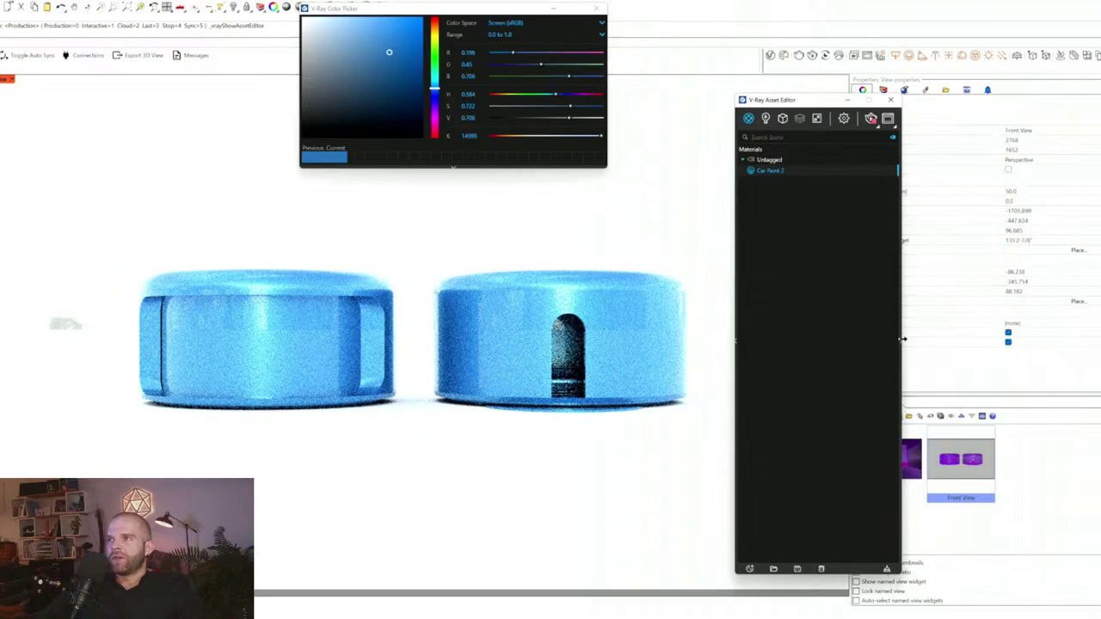
click(898, 343)
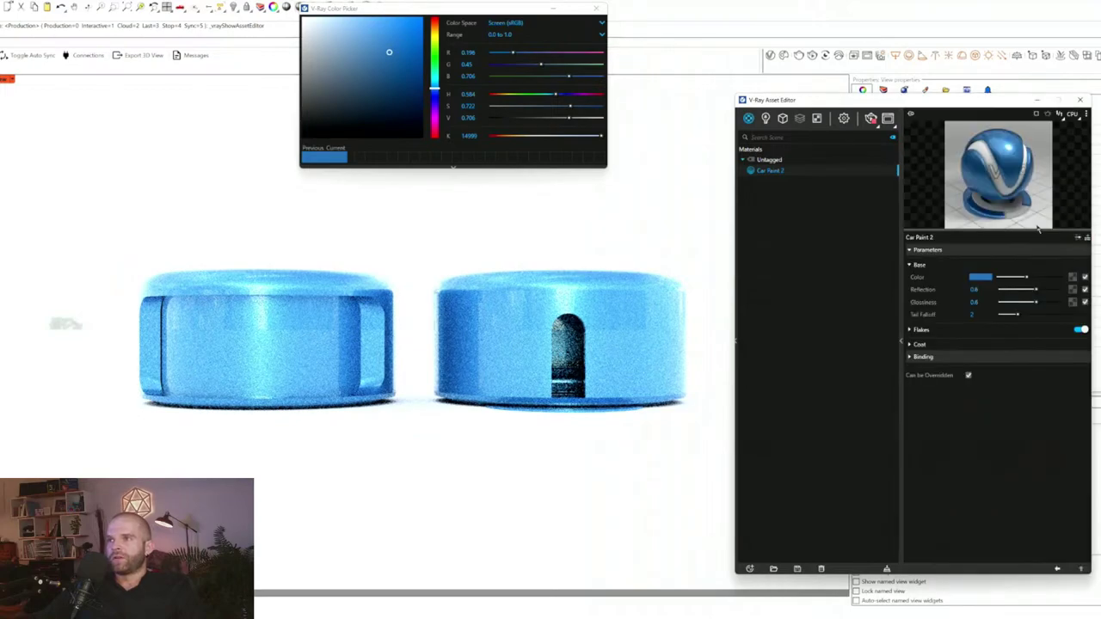
click(736, 341)
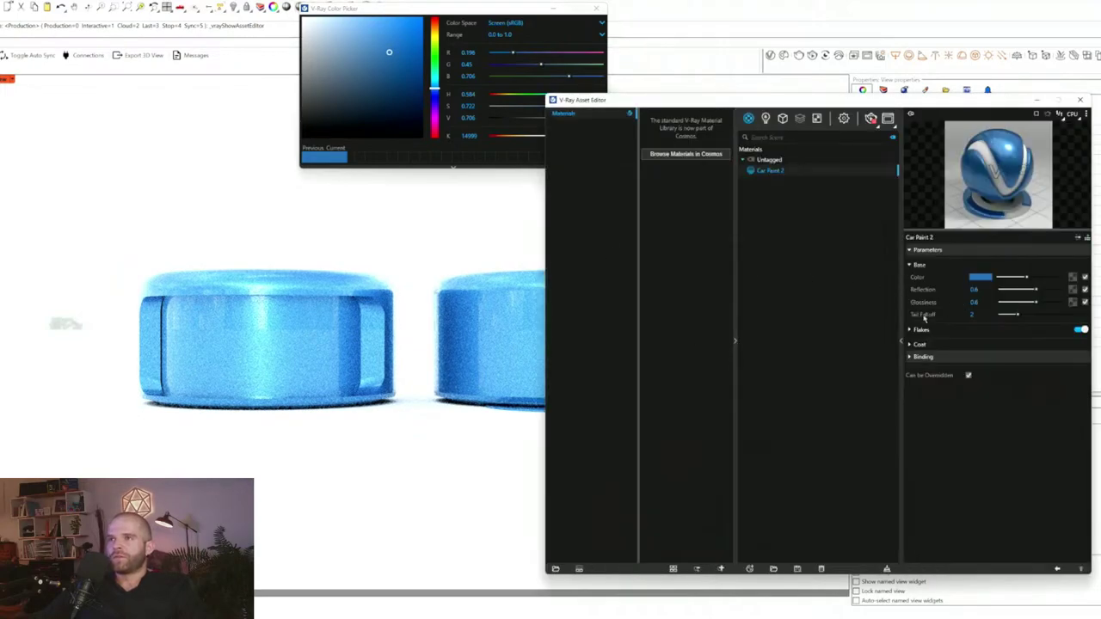
click(735, 344)
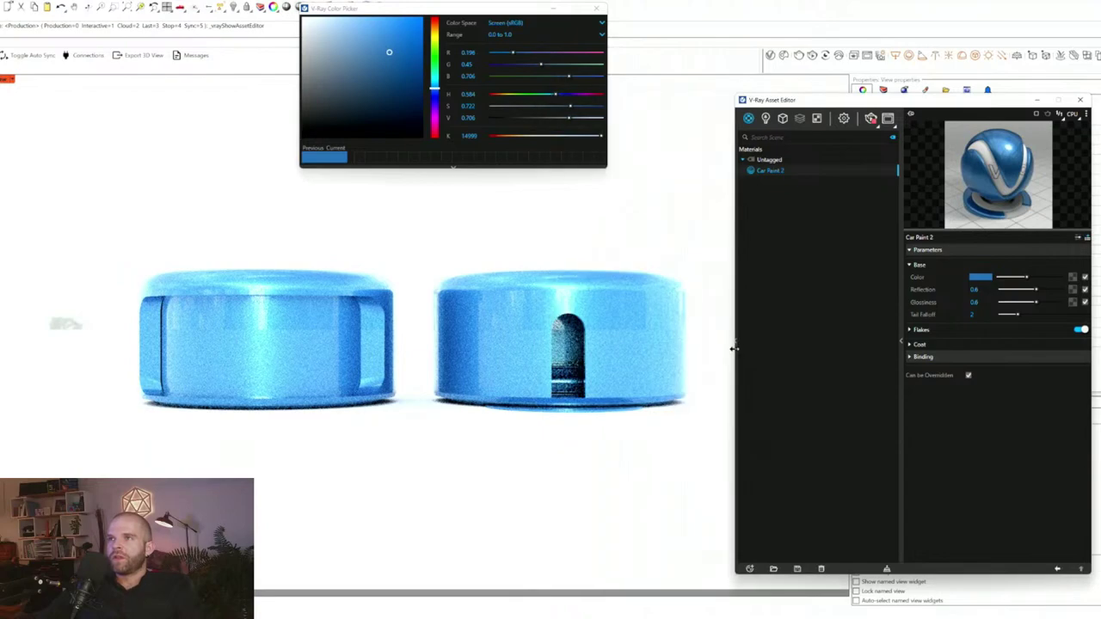
- Browse the V-Ray Material Library collection in Chaos Cosmos, examining the available plastic, metal, stone, glass, fabric and wood materials
click(734, 342)
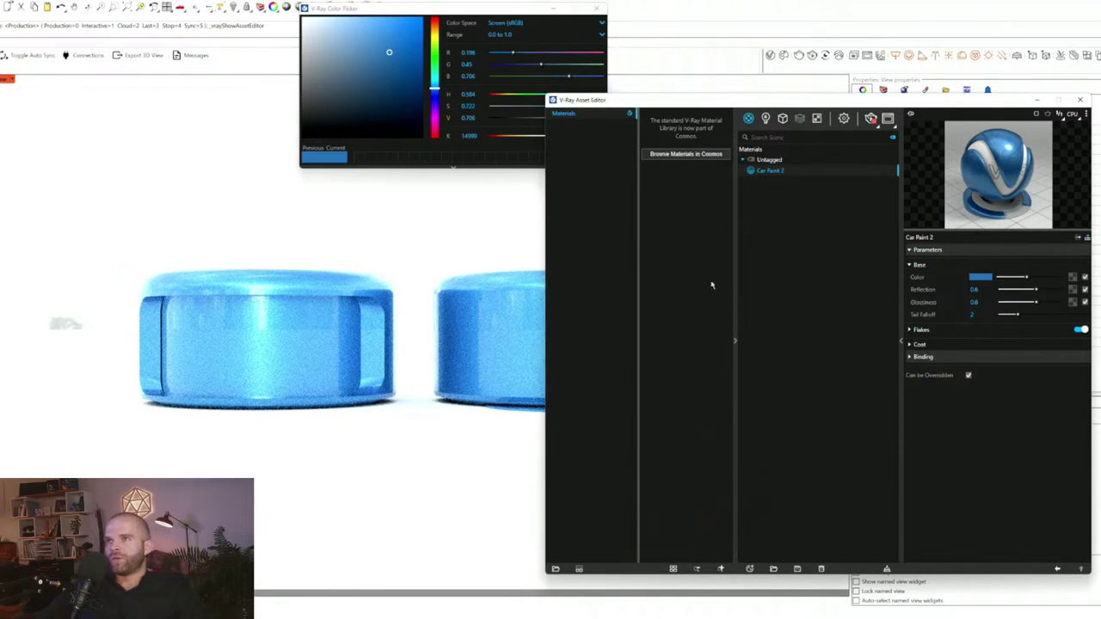
click(689, 155)
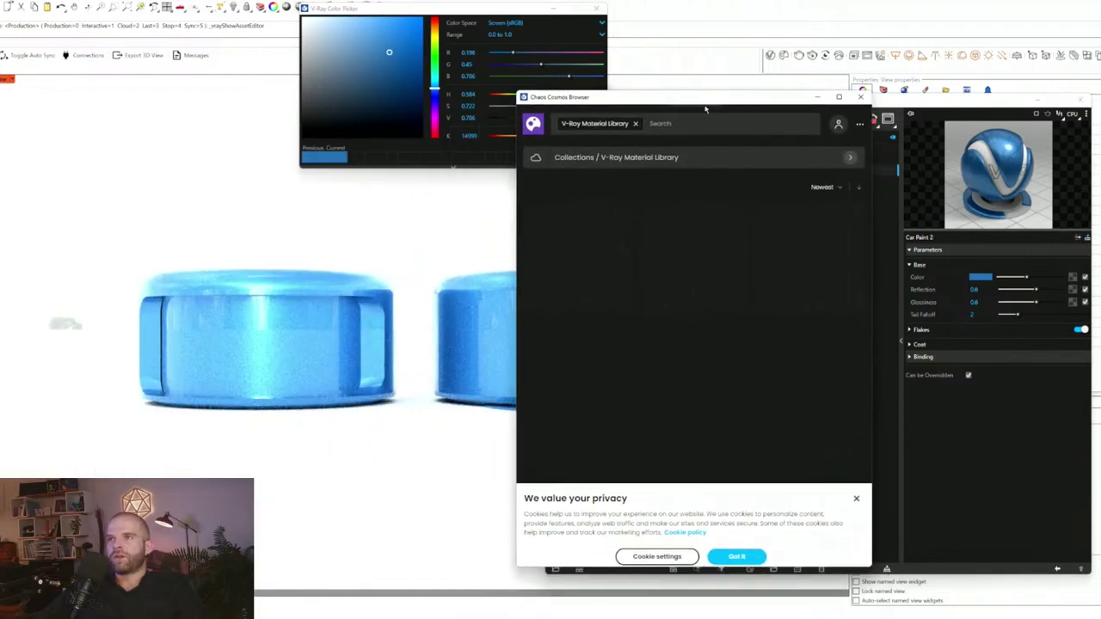
click(936, 448)
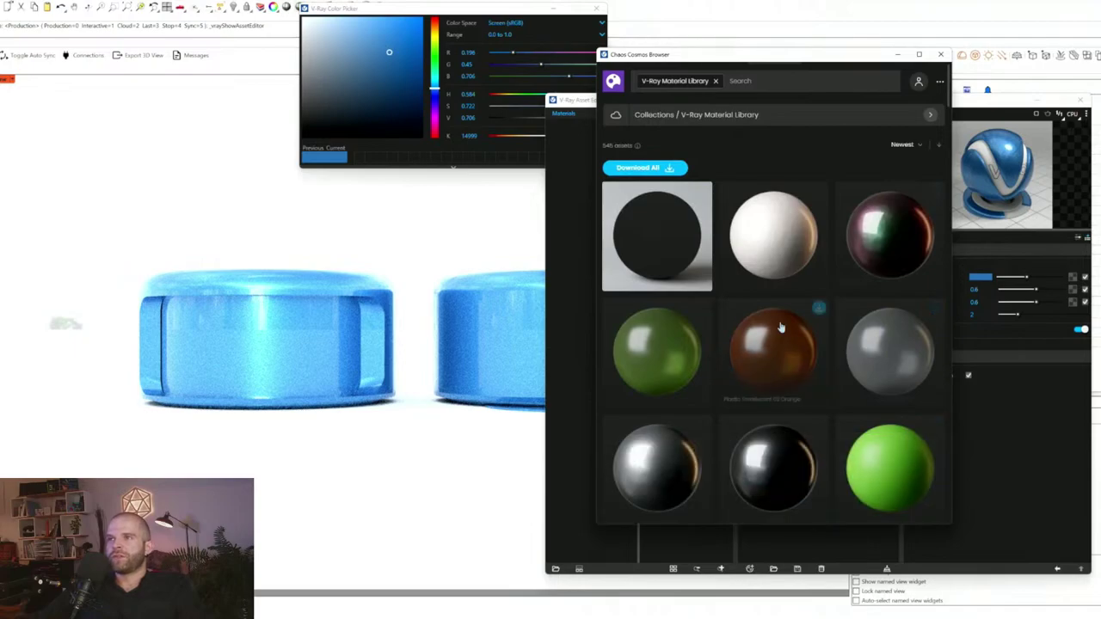
scroll(815, 344, down, 5)
scroll(804, 370, down, 10)
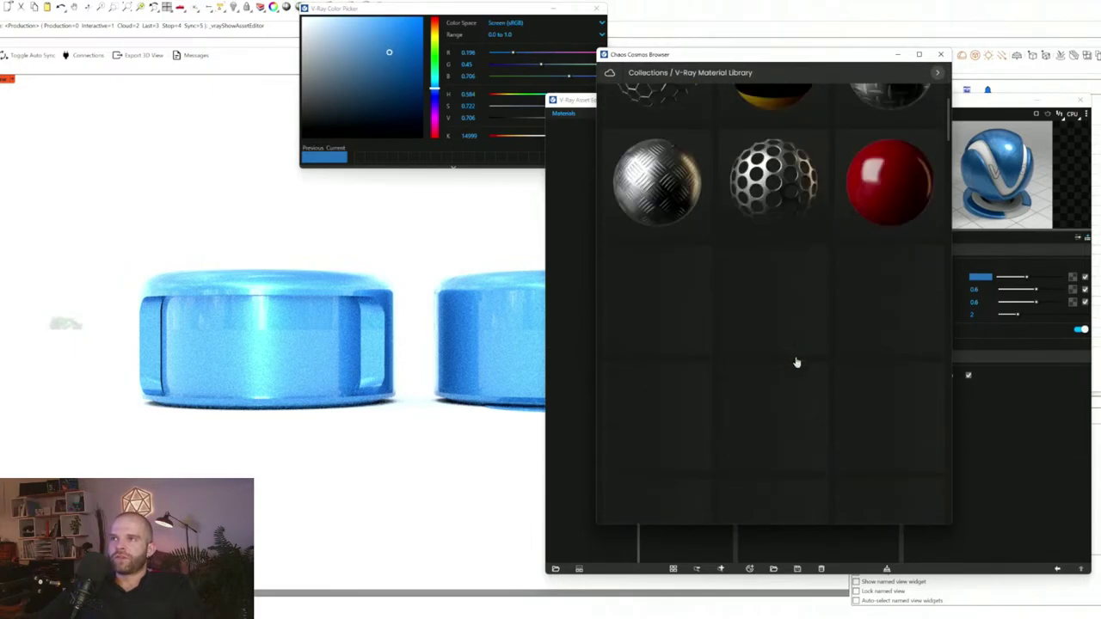
scroll(806, 396, up, 10)
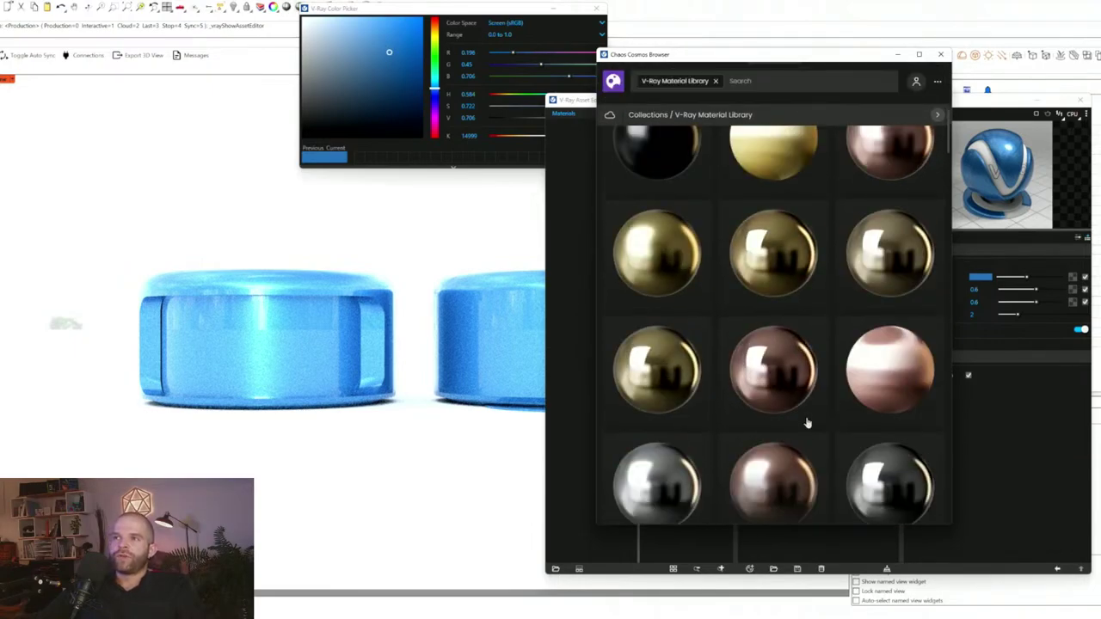
scroll(806, 421, up, 5)
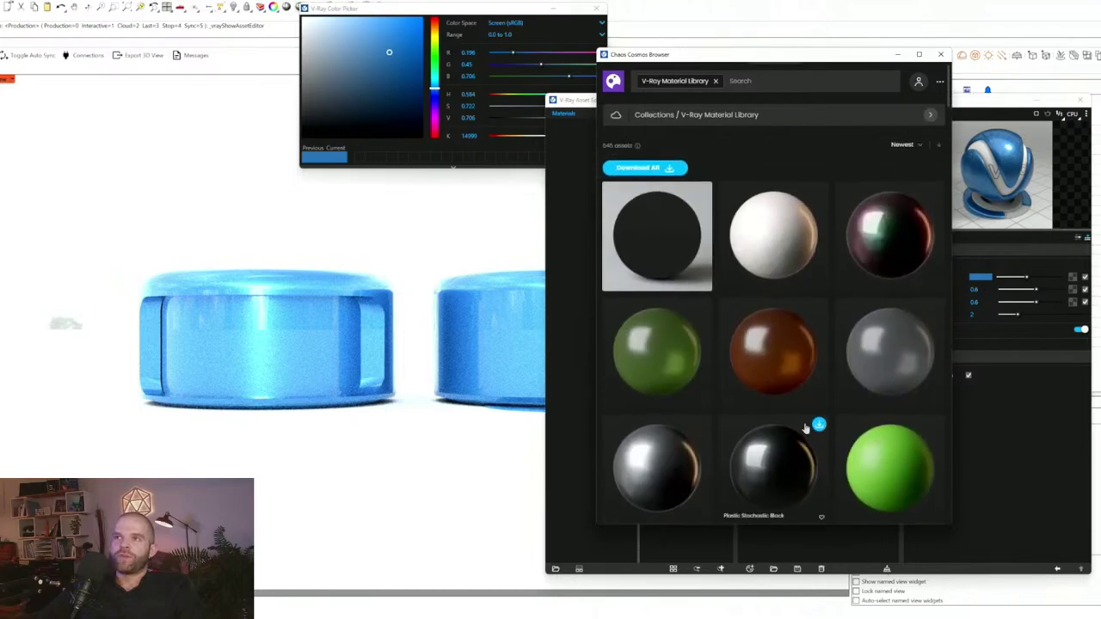
scroll(806, 430, down, 10)
scroll(807, 425, down, 10)
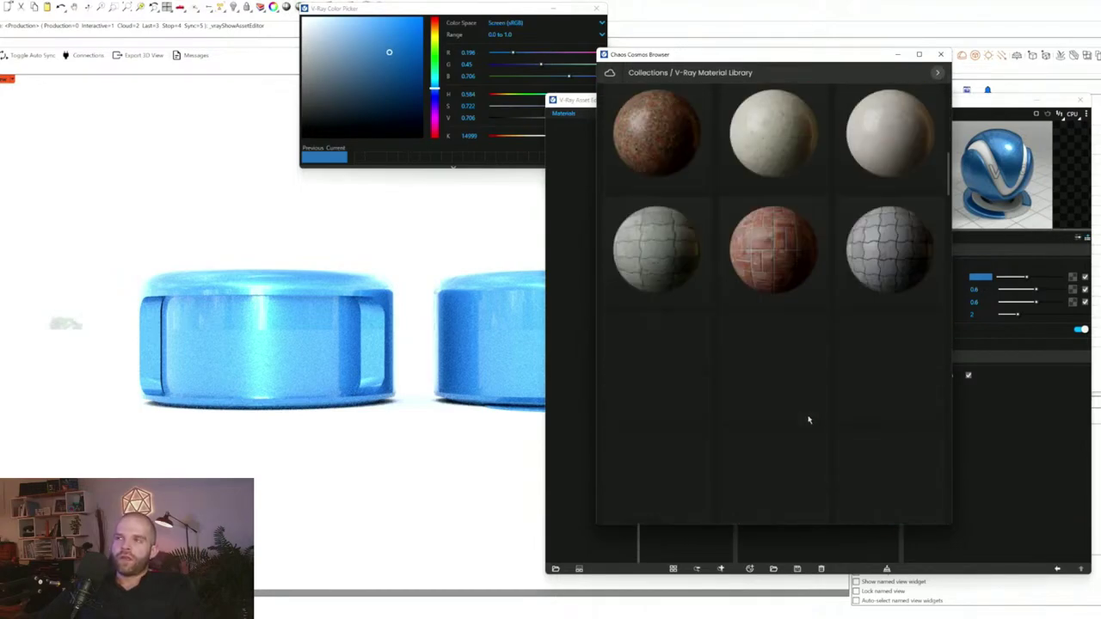
scroll(809, 419, down, 3)
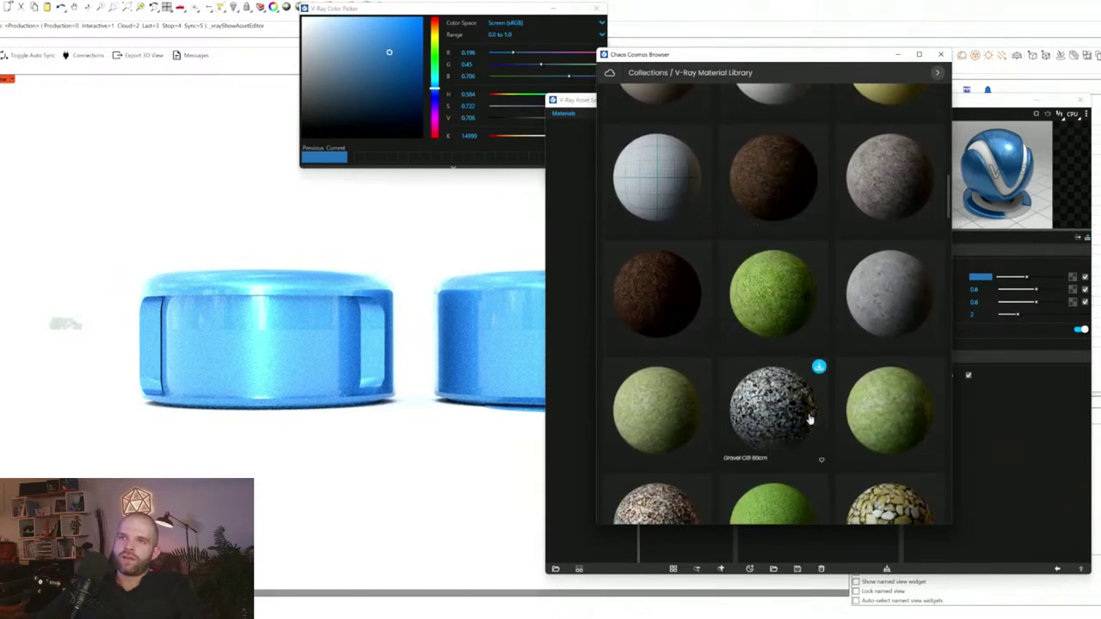
scroll(810, 420, down, 8)
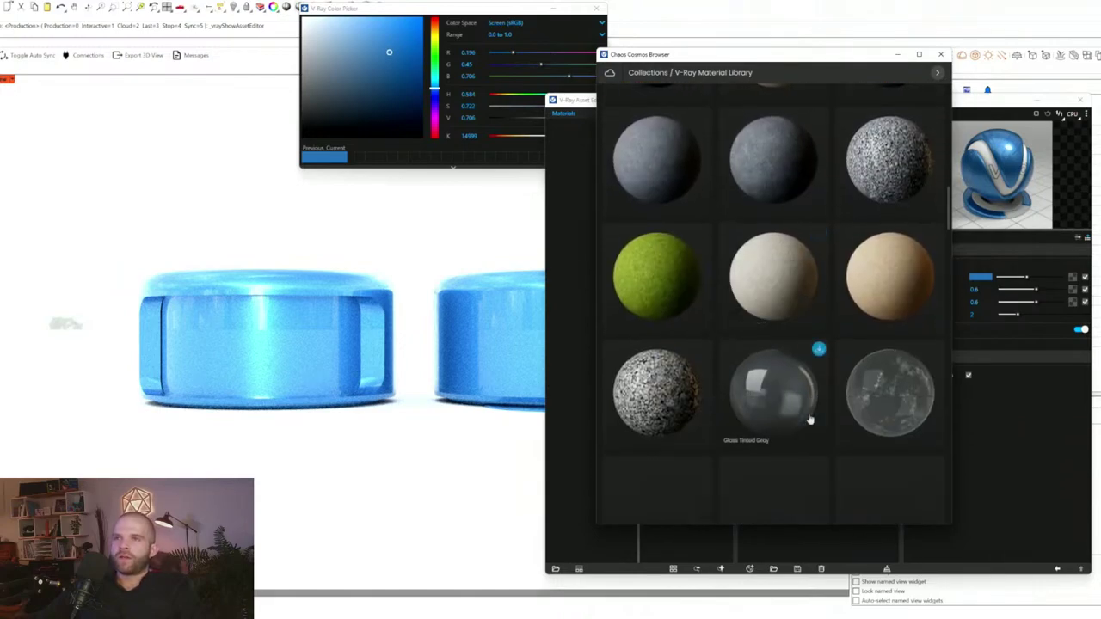
scroll(809, 420, down, 12)
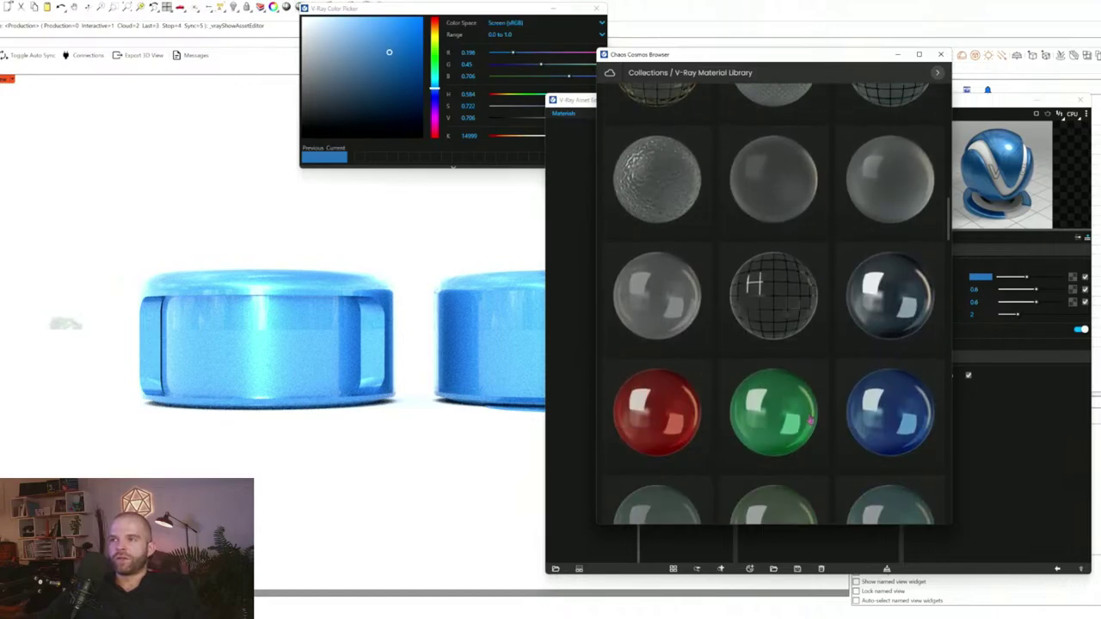
scroll(809, 419, down, 12)
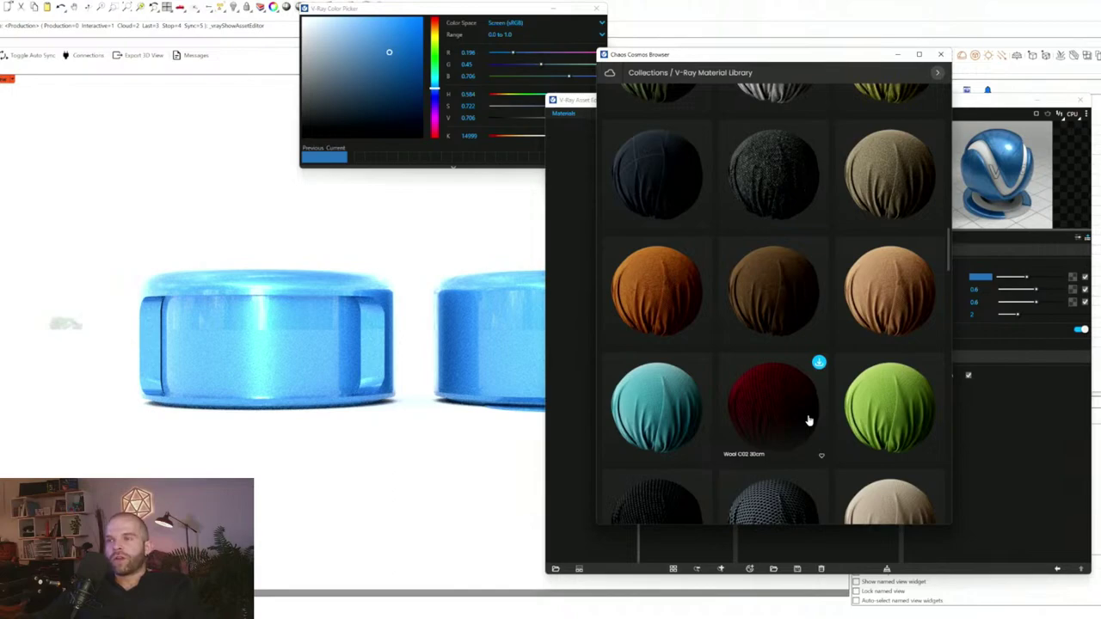
scroll(809, 419, down, 1)
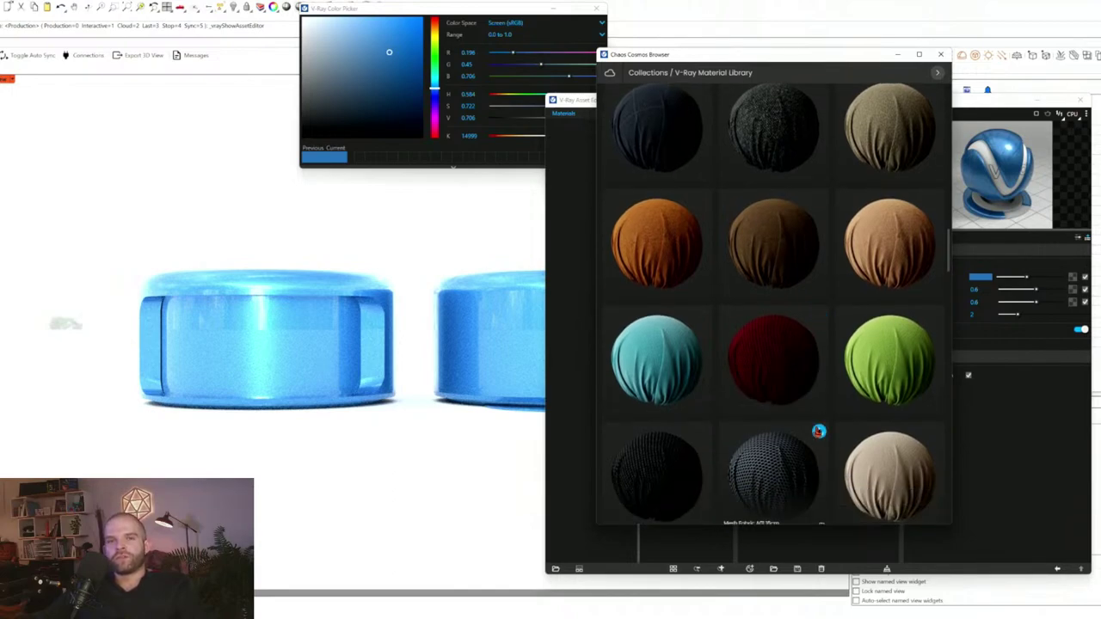
scroll(806, 422, down, 5)
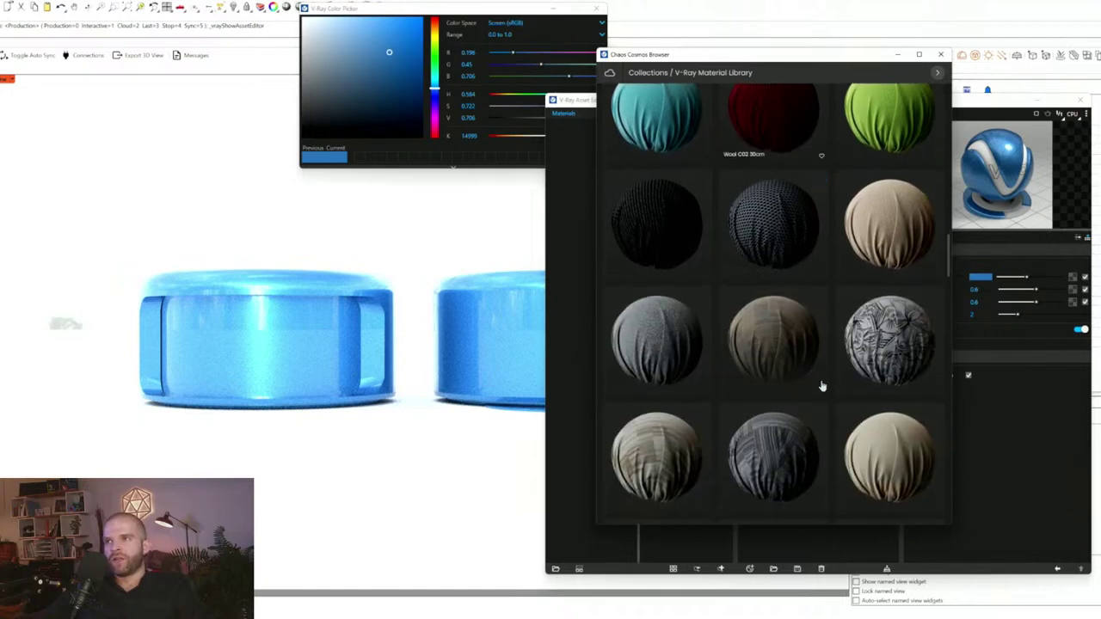
scroll(805, 411, down, 7)
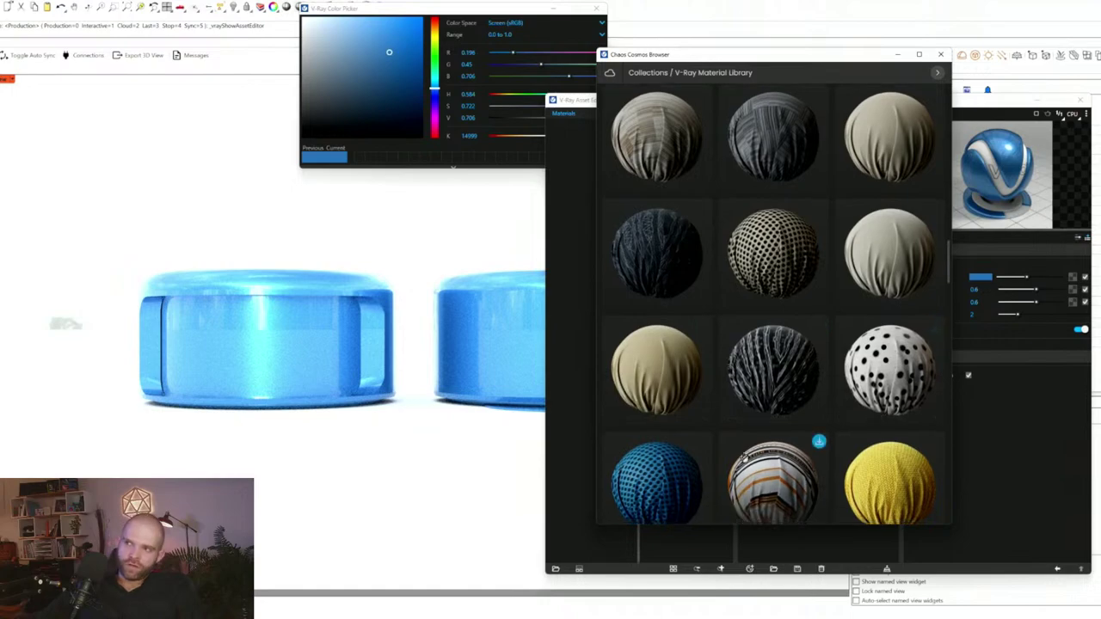
scroll(778, 411, down, 5)
scroll(777, 406, down, 1)
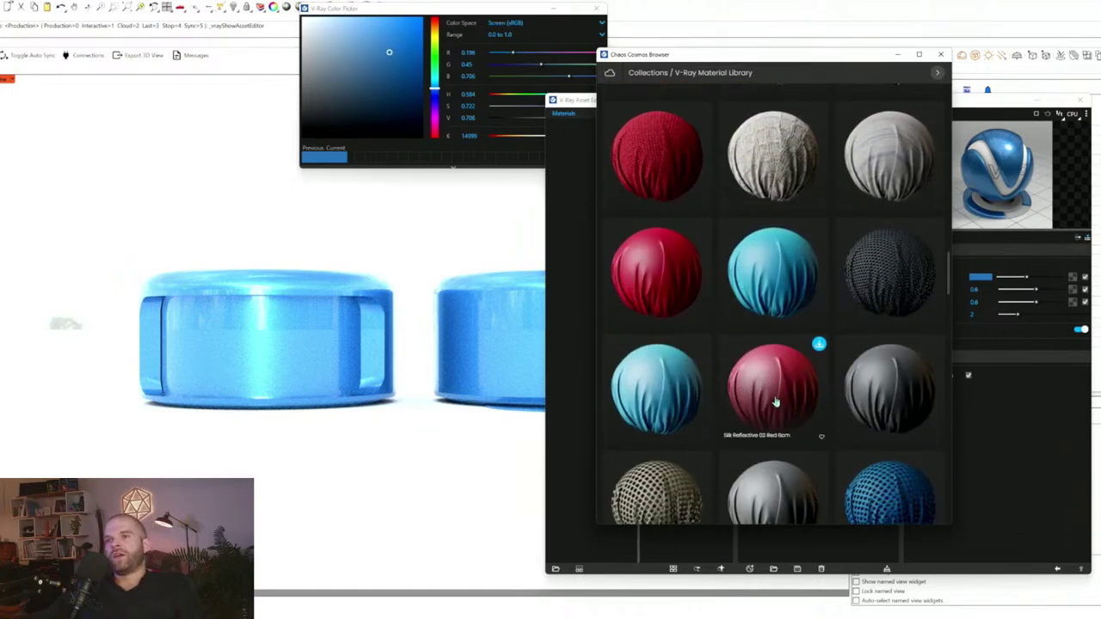
scroll(777, 387, down, 5)
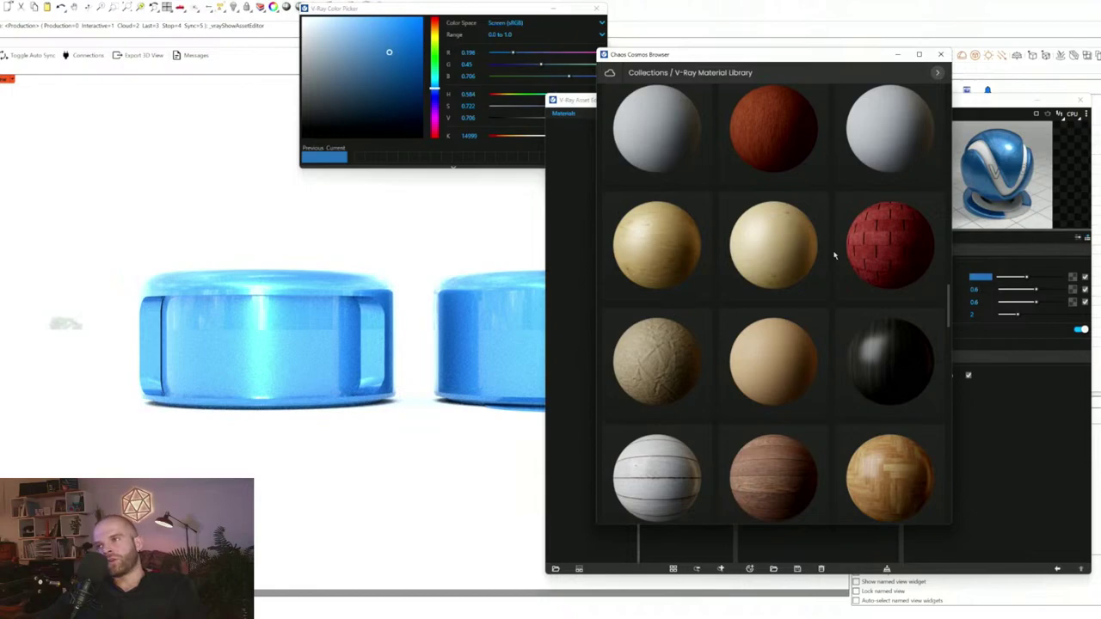
scroll(832, 255, down, 5)
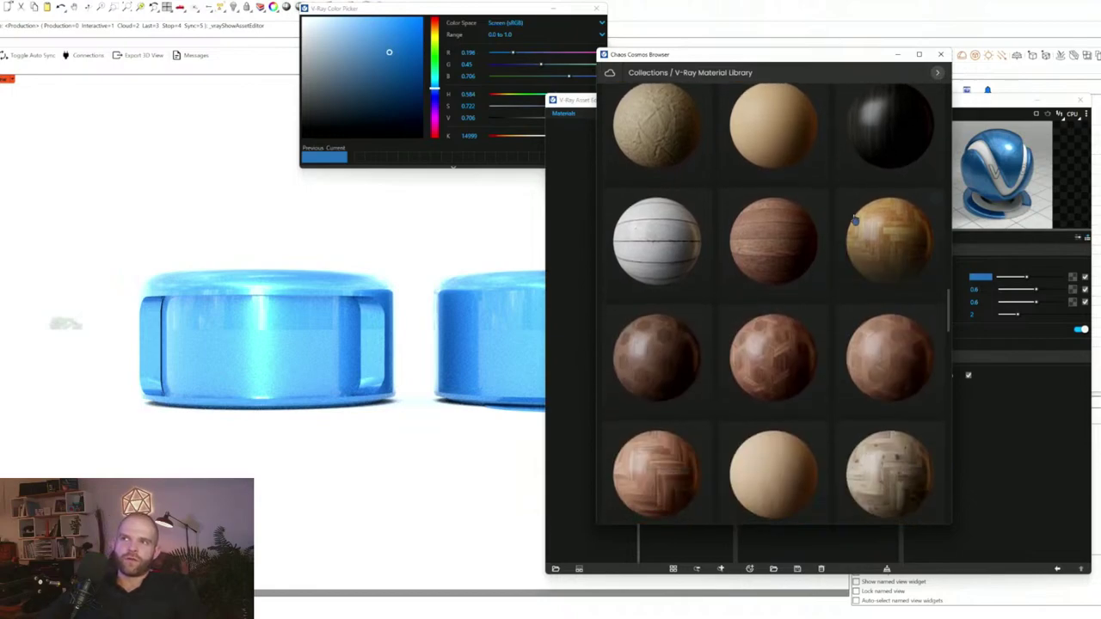
scroll(881, 155, down, 5)
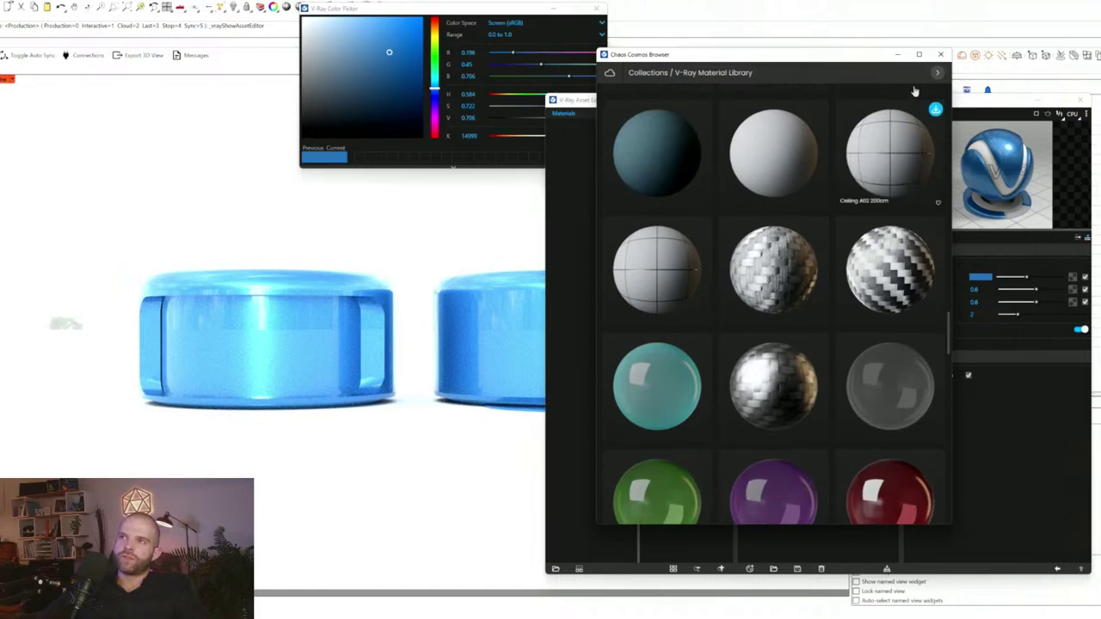
click(939, 55)
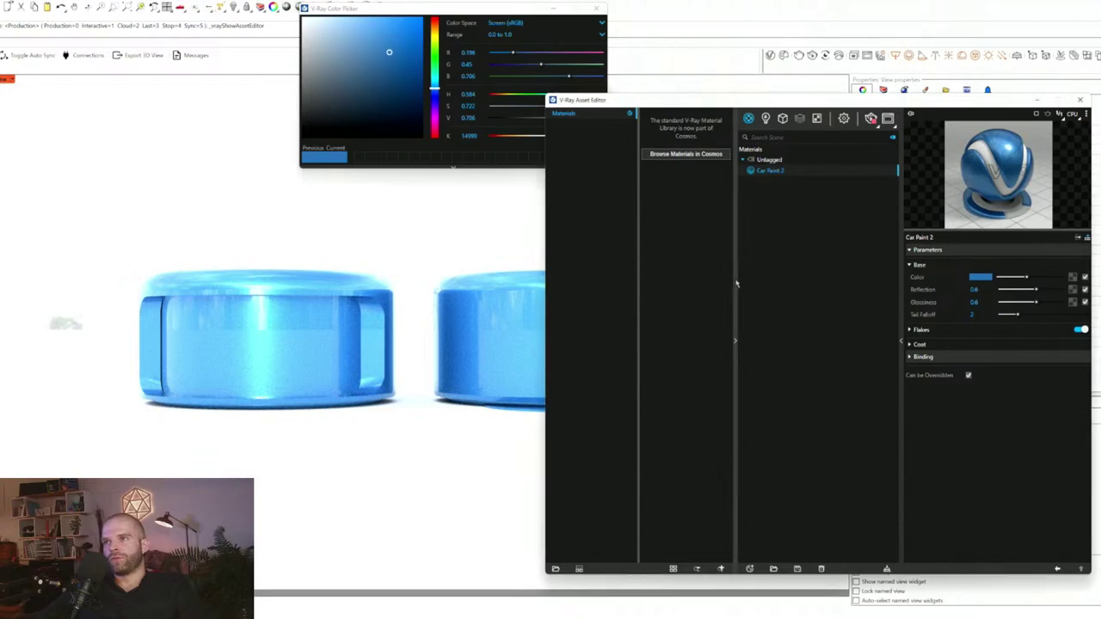
click(734, 341)
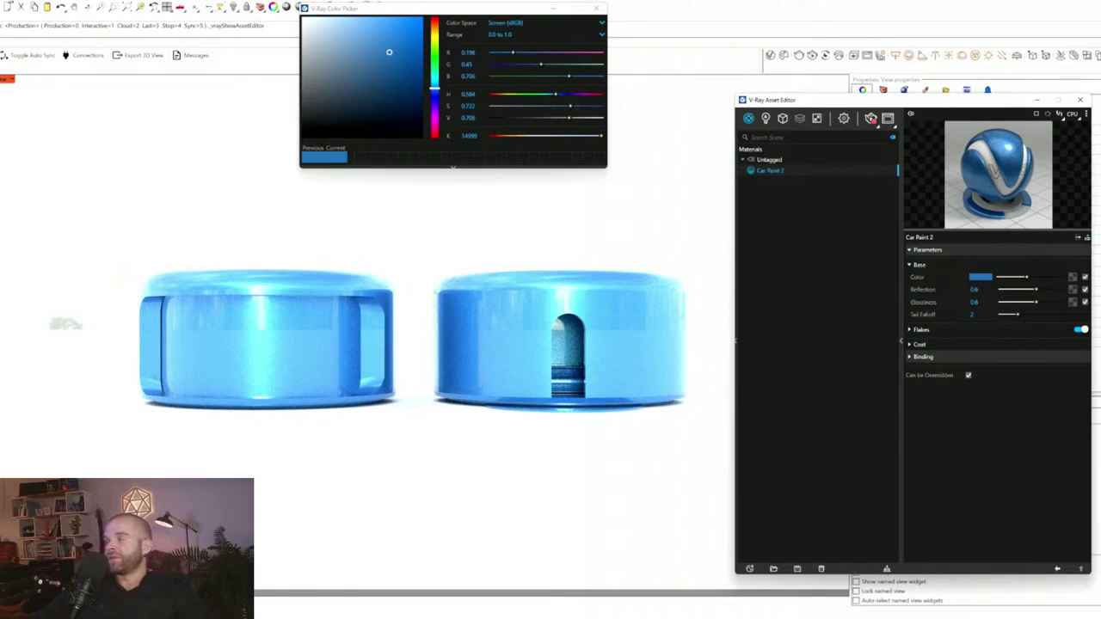
- Set the base color of the Car Paint 2 material to pure white
click(981, 277)
drag(313, 89, 302, 17)
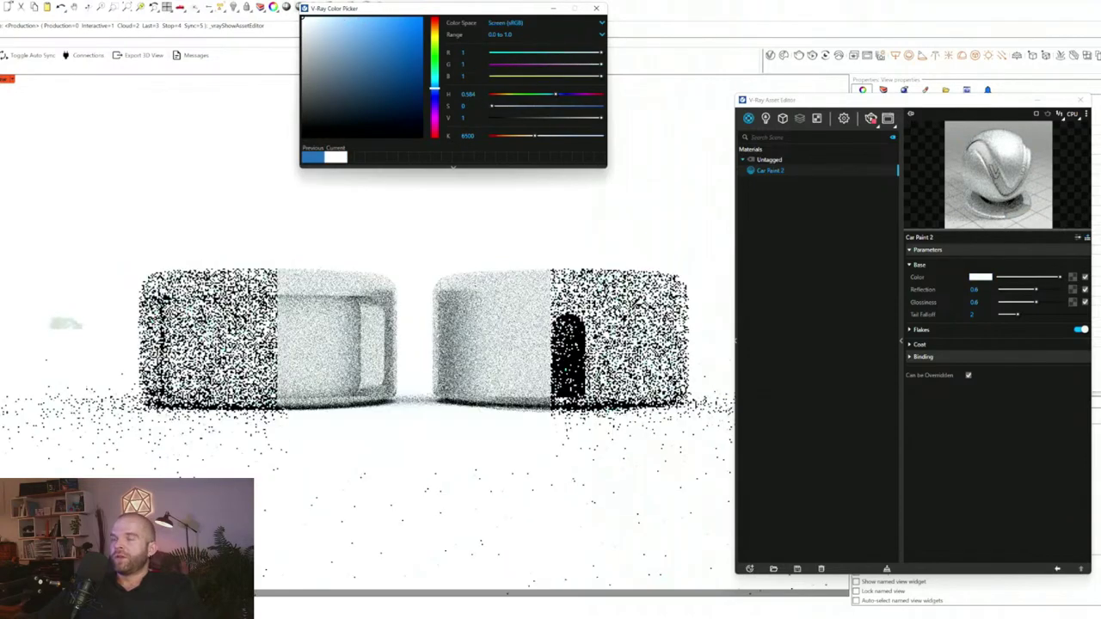
click(596, 8)
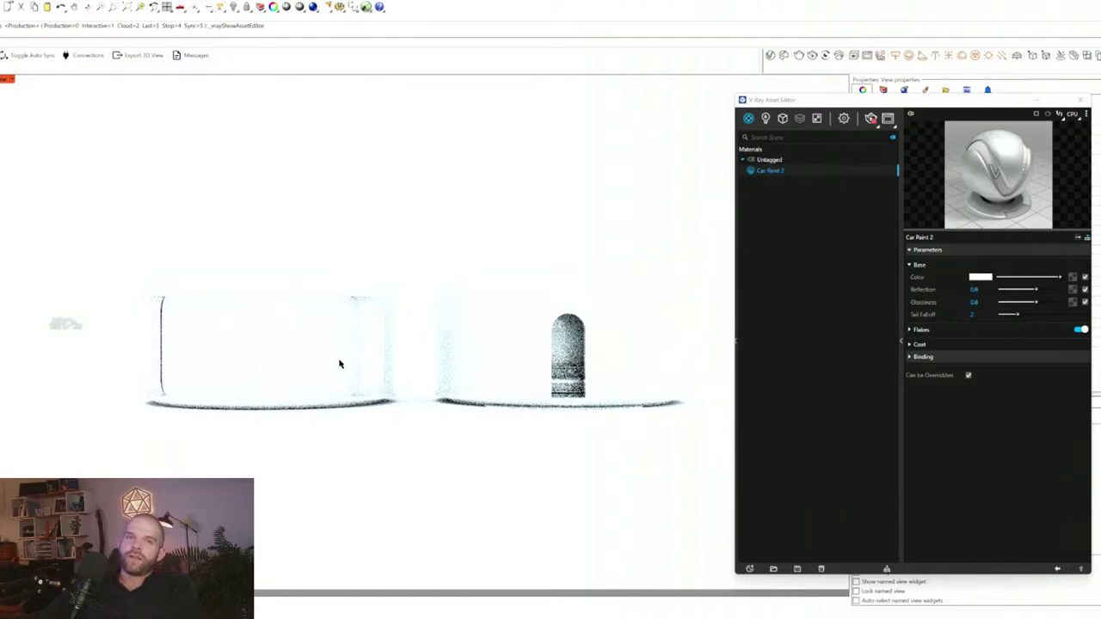
- Raise the render camera's exposure value to 8 to darken the overexposed scene
click(844, 118)
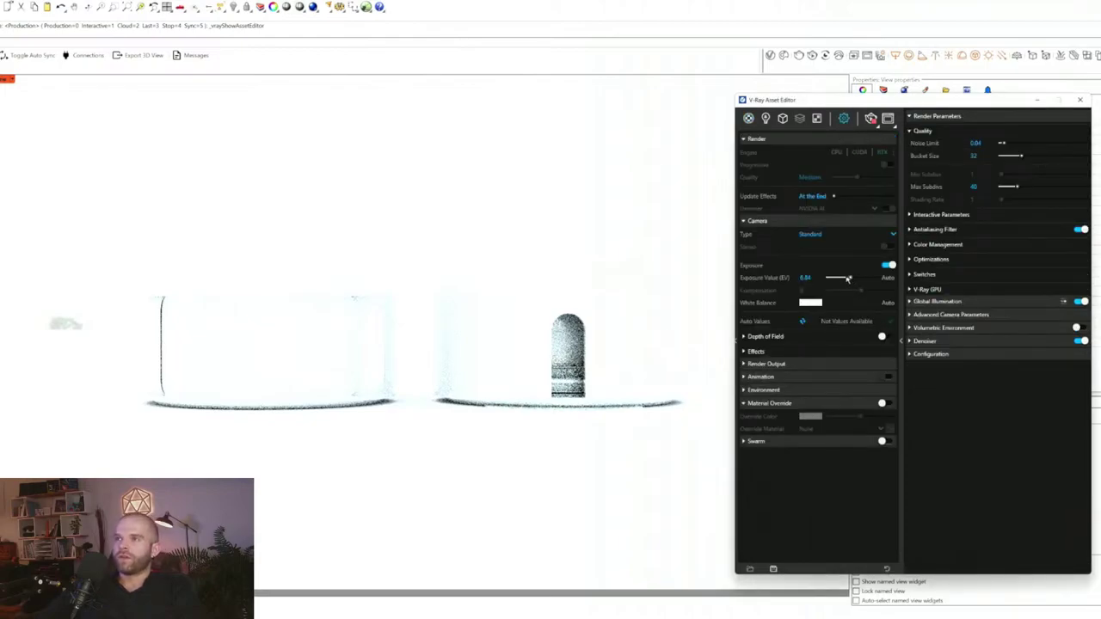
drag(847, 279, 850, 281)
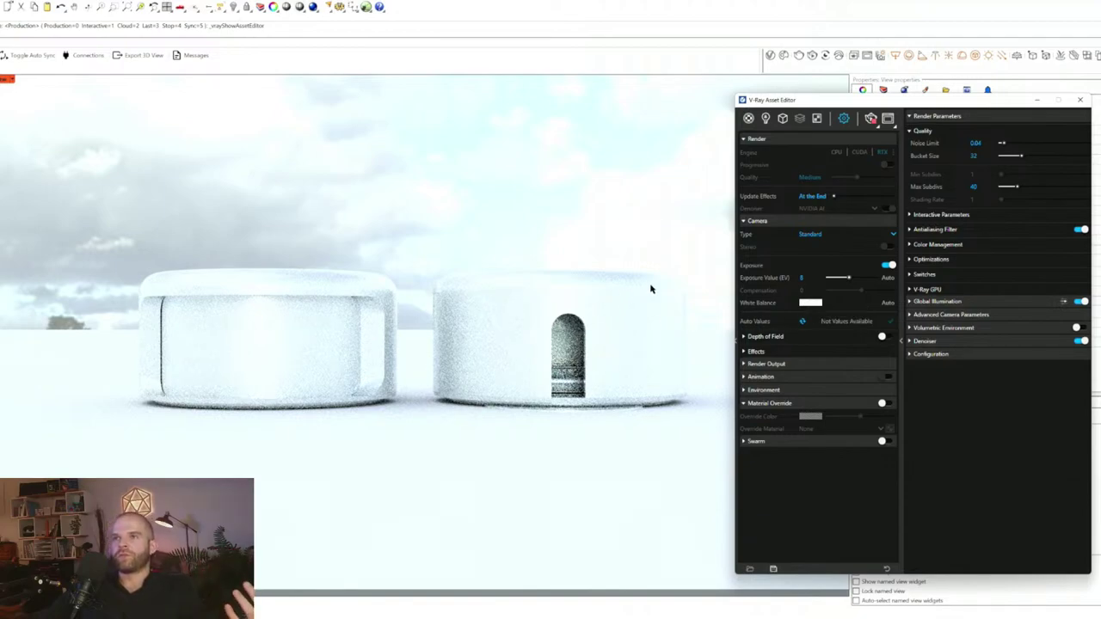
click(395, 207)
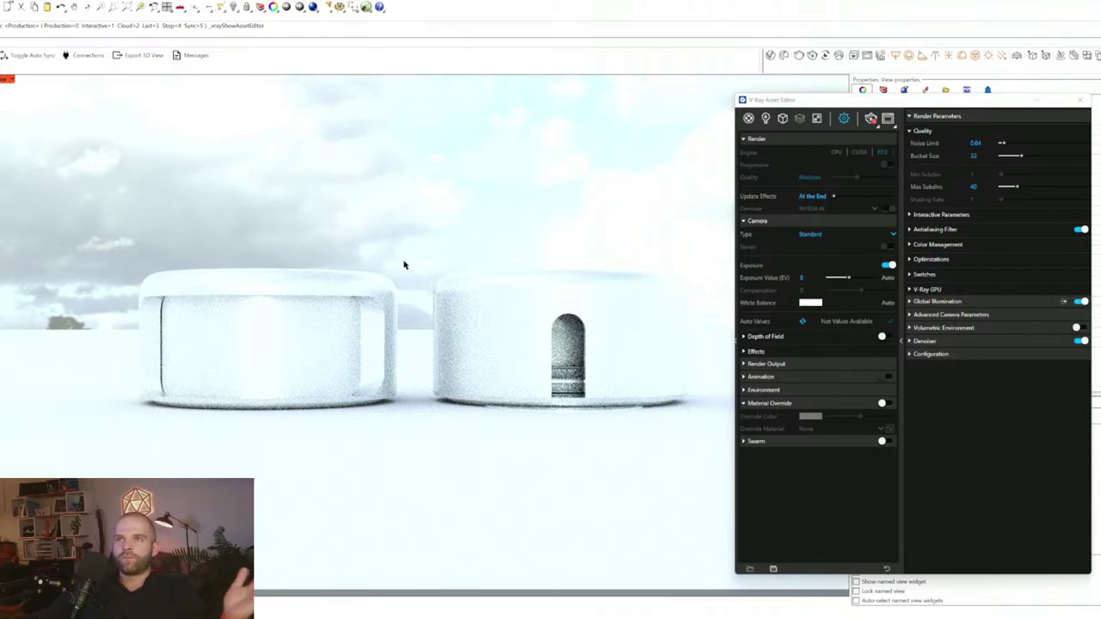
- Select the curved panel inside the left building's opening and create a new Two Sided material for it
click(294, 354)
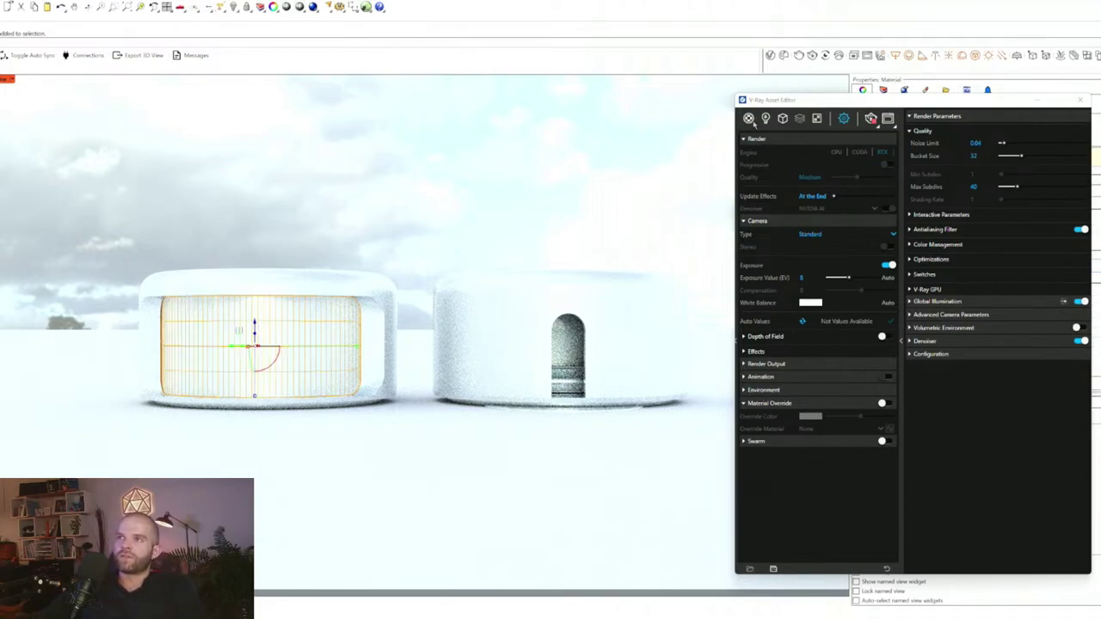
click(749, 119)
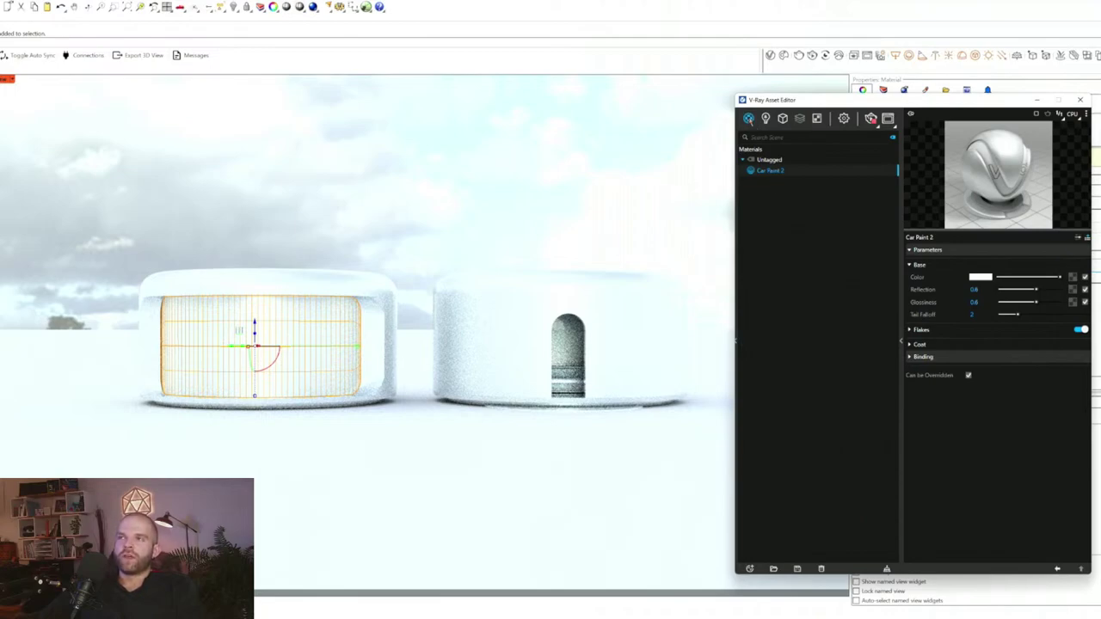
click(750, 568)
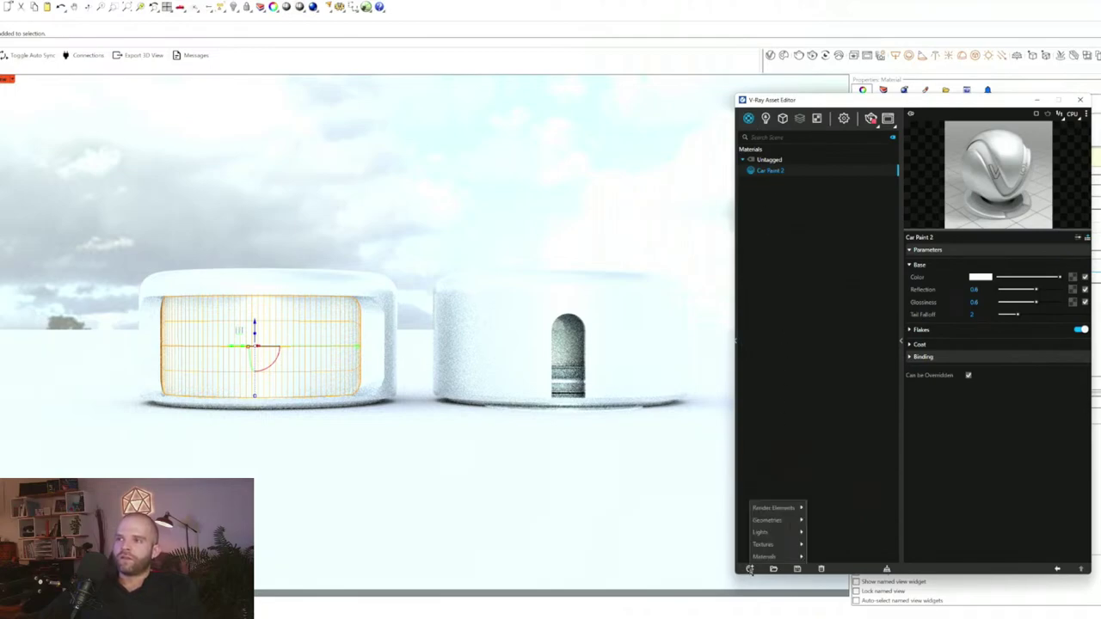
mouse_move(764, 557)
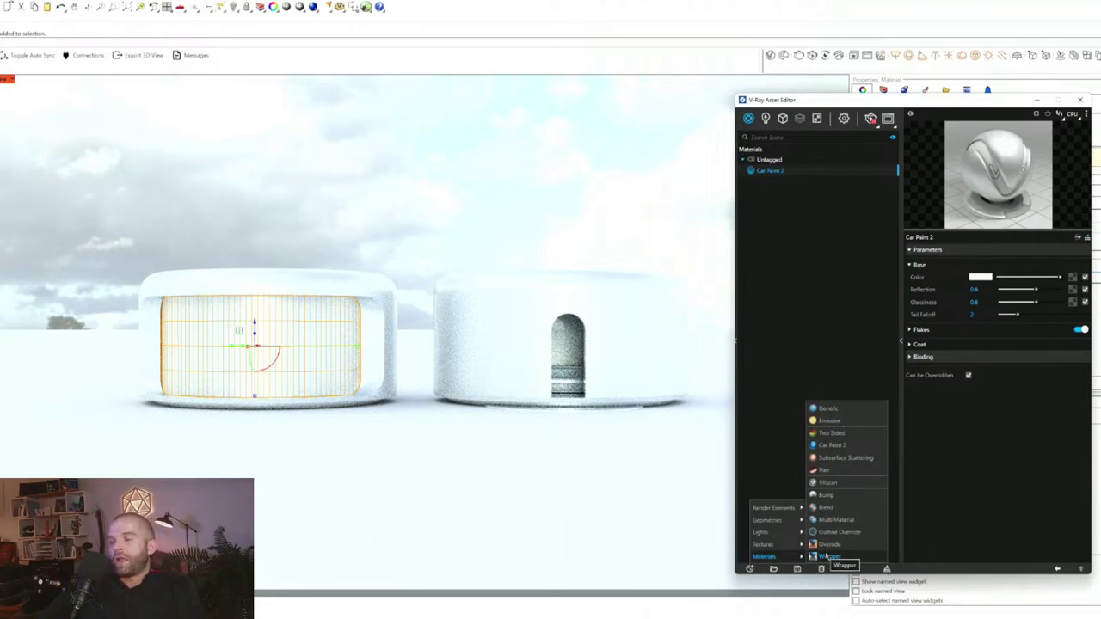
click(841, 435)
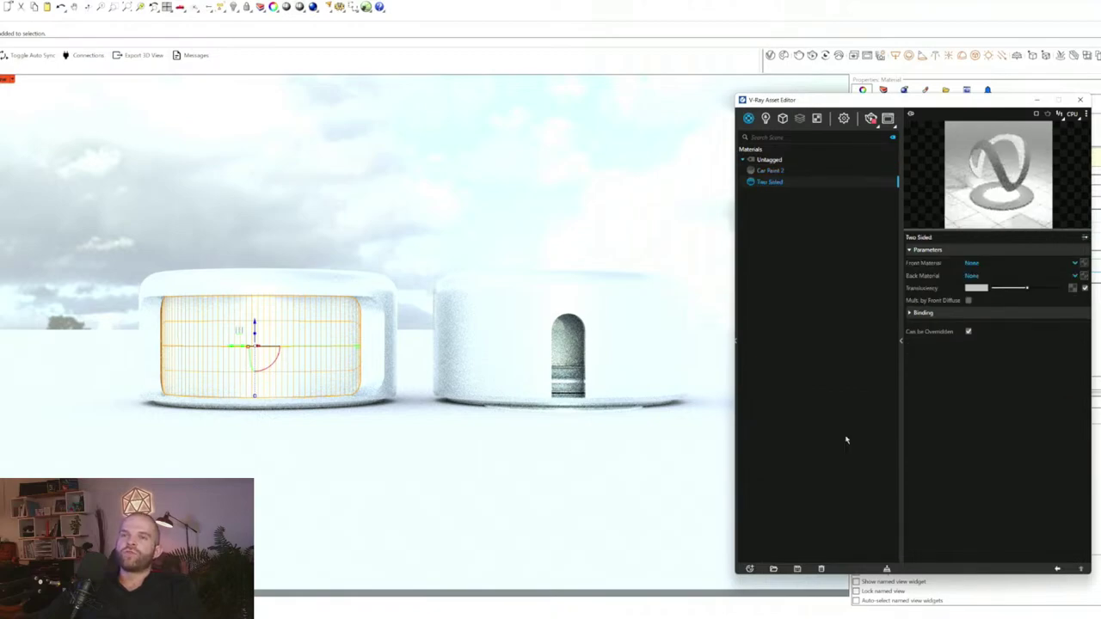
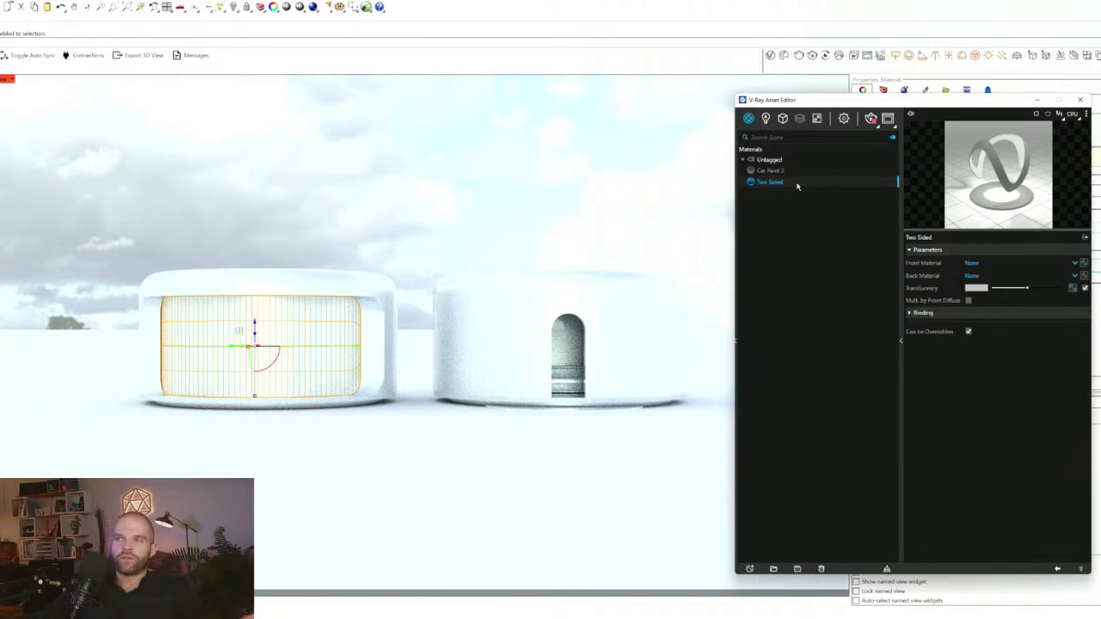
- Apply the Two Sided material to the selected curved panel and slightly increase the material's translucency
right_click(796, 185)
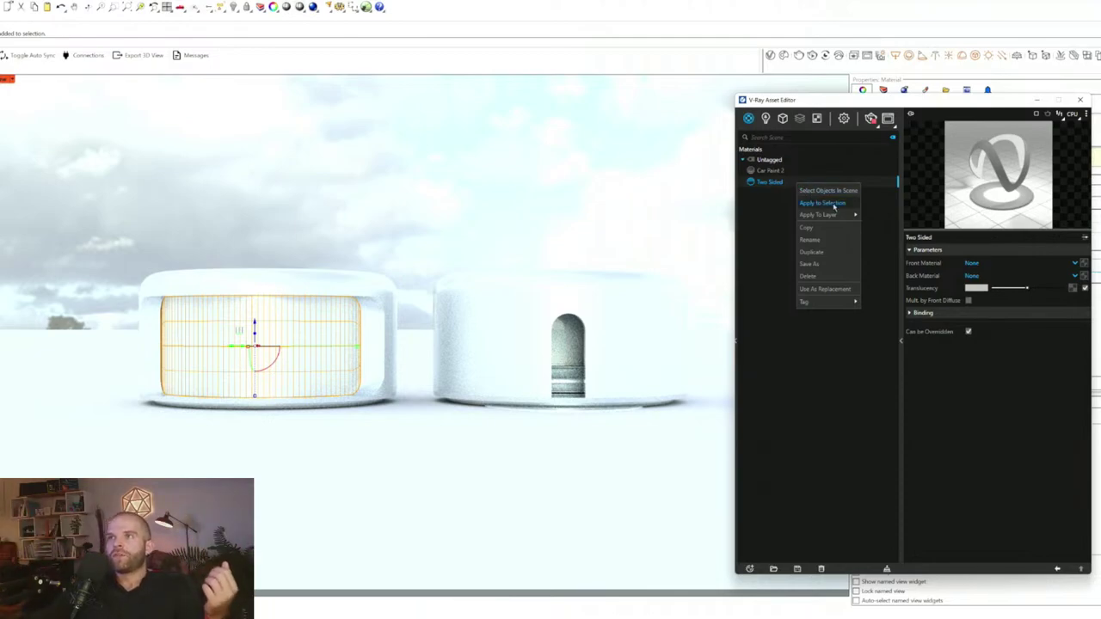
click(833, 202)
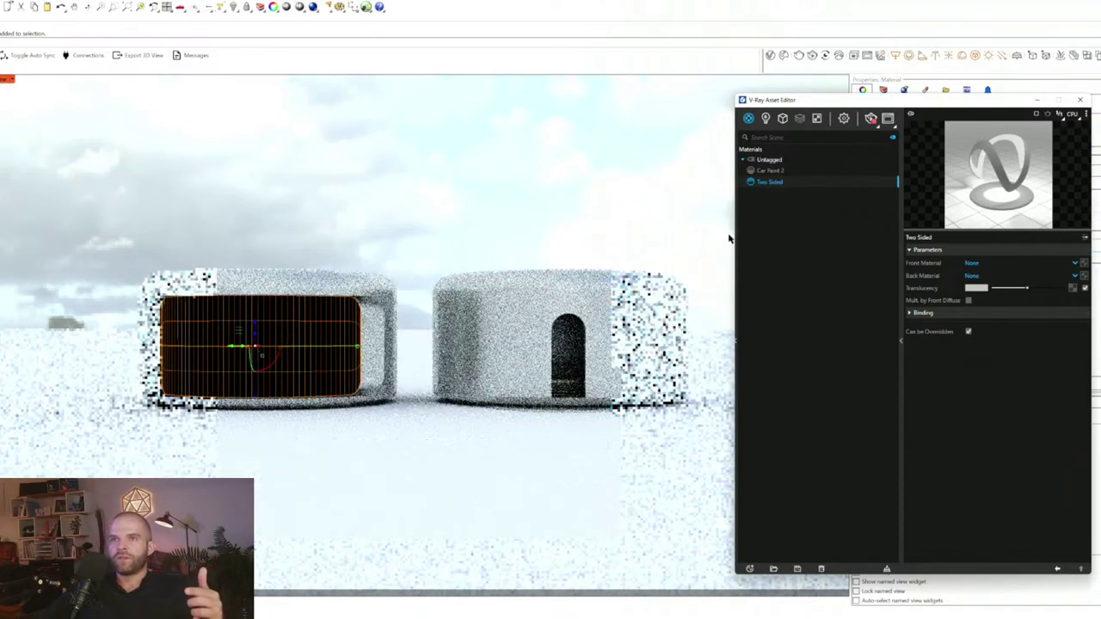
click(361, 223)
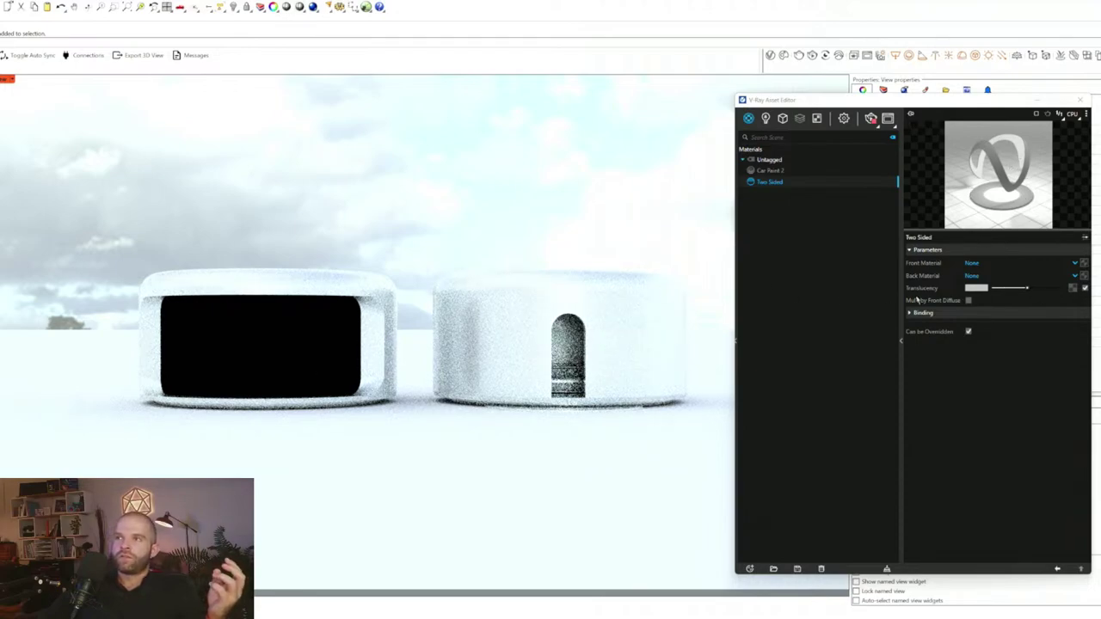
mouse_move(1028, 288)
mouse_down()
mouse_move(1055, 289)
mouse_move(1002, 289)
mouse_move(1034, 291)
mouse_up()
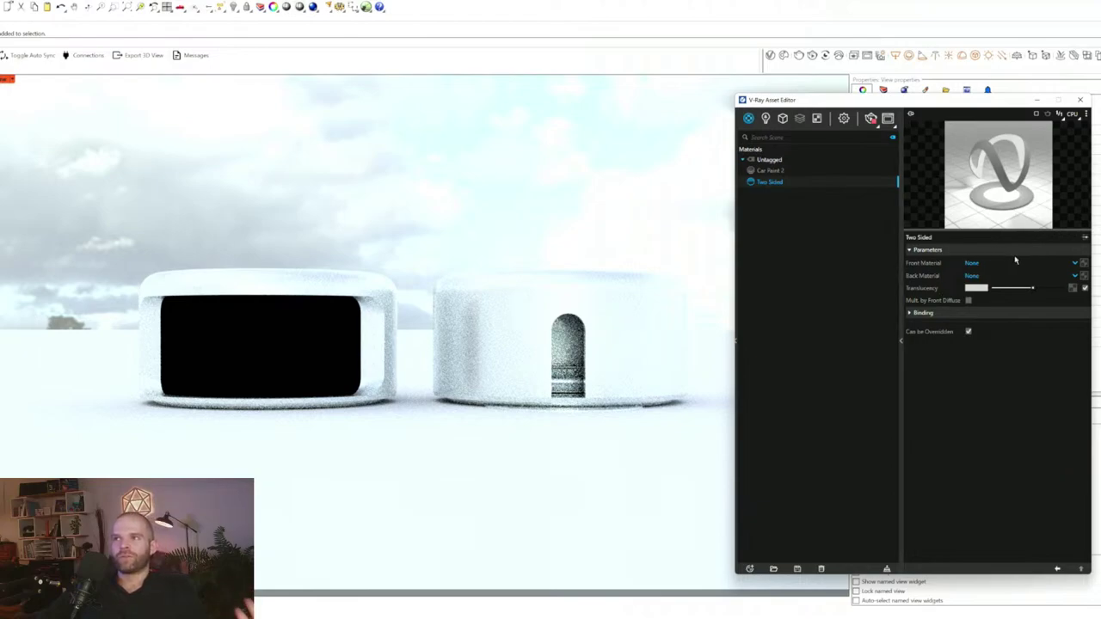
- Create a new Generic material and lower its opacity to 0.11
click(749, 569)
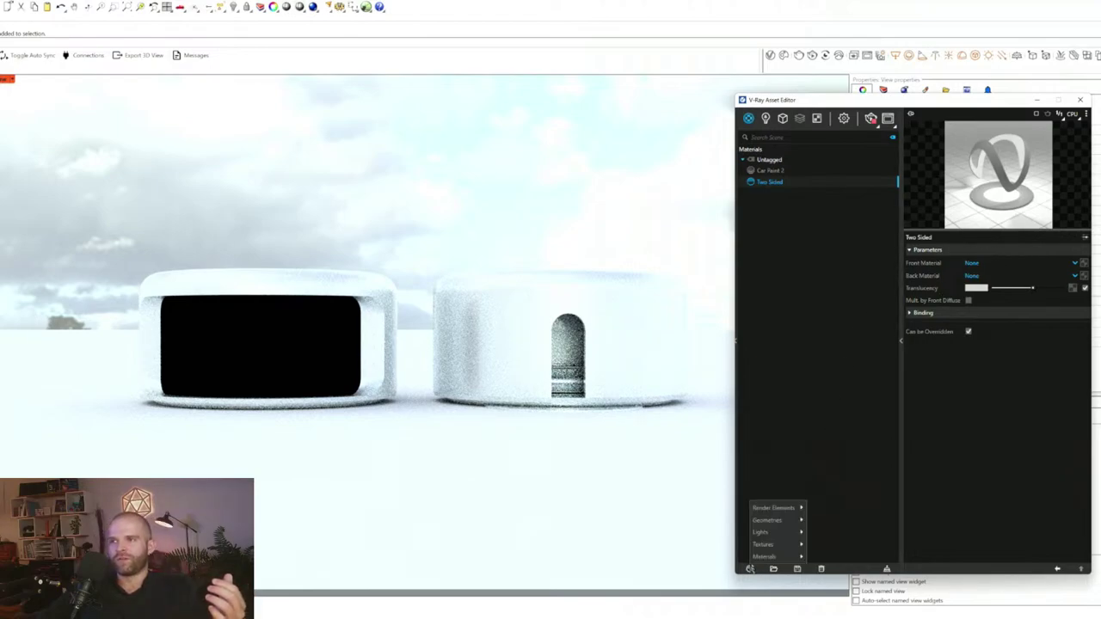
mouse_move(764, 556)
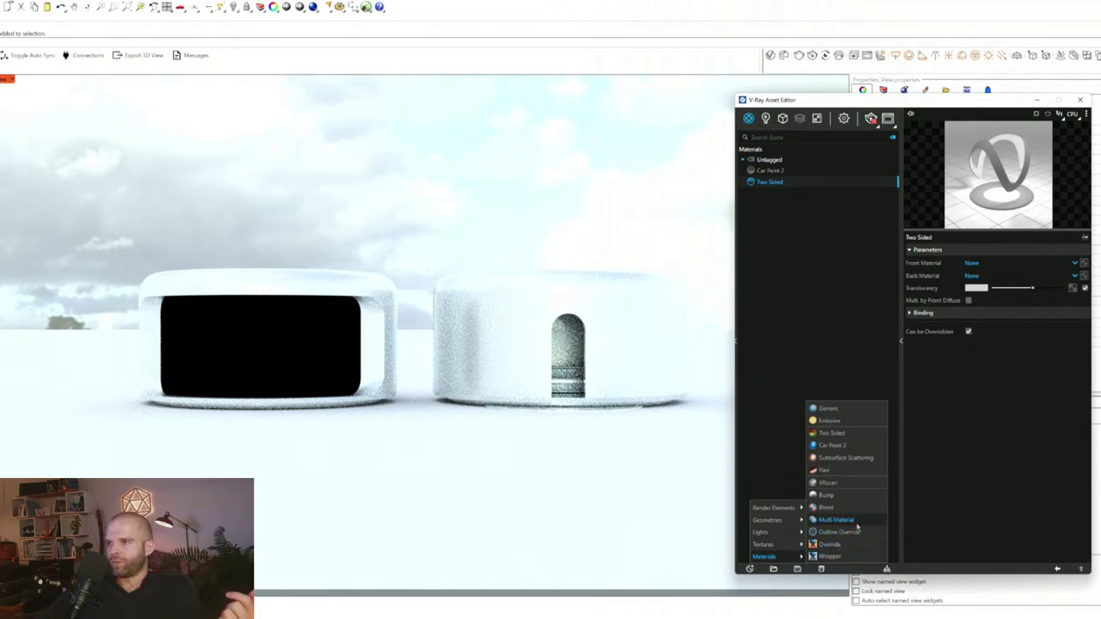
click(829, 410)
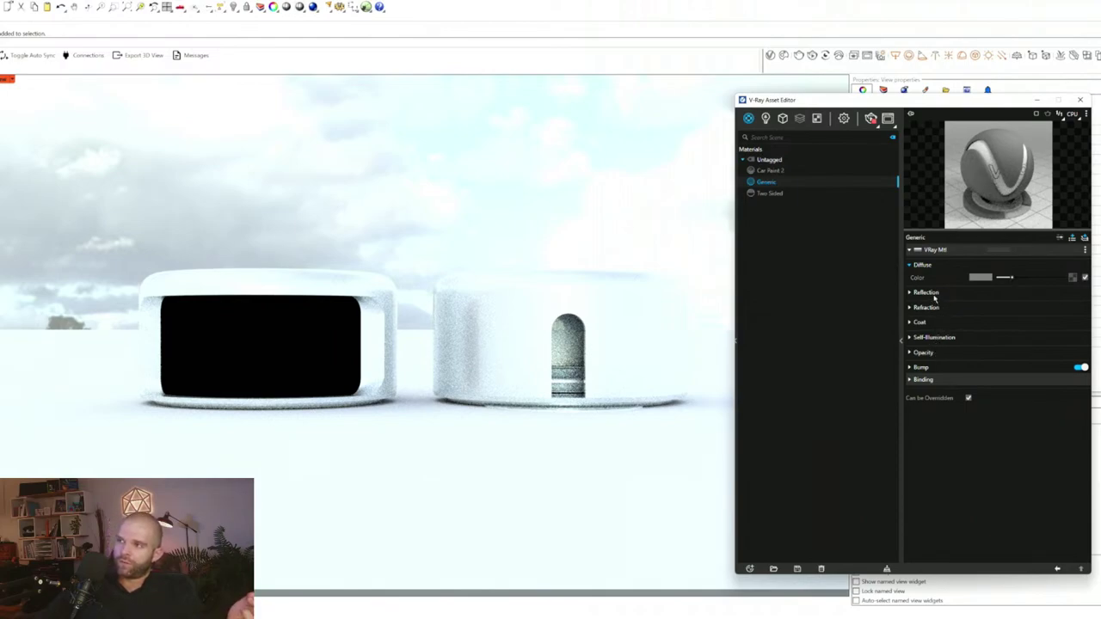
click(927, 292)
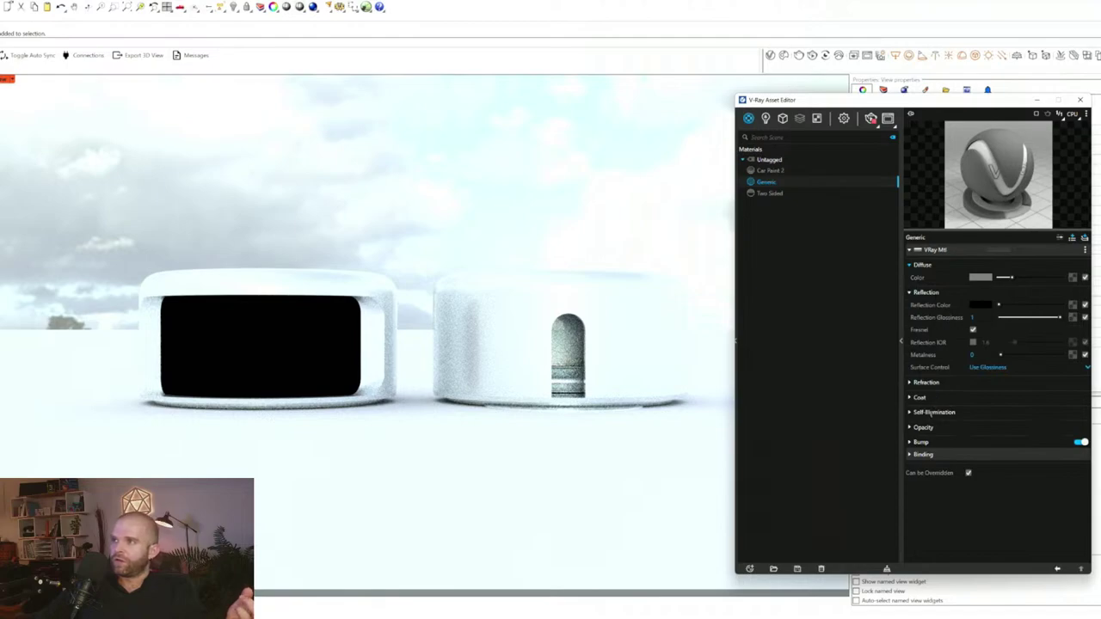
click(922, 427)
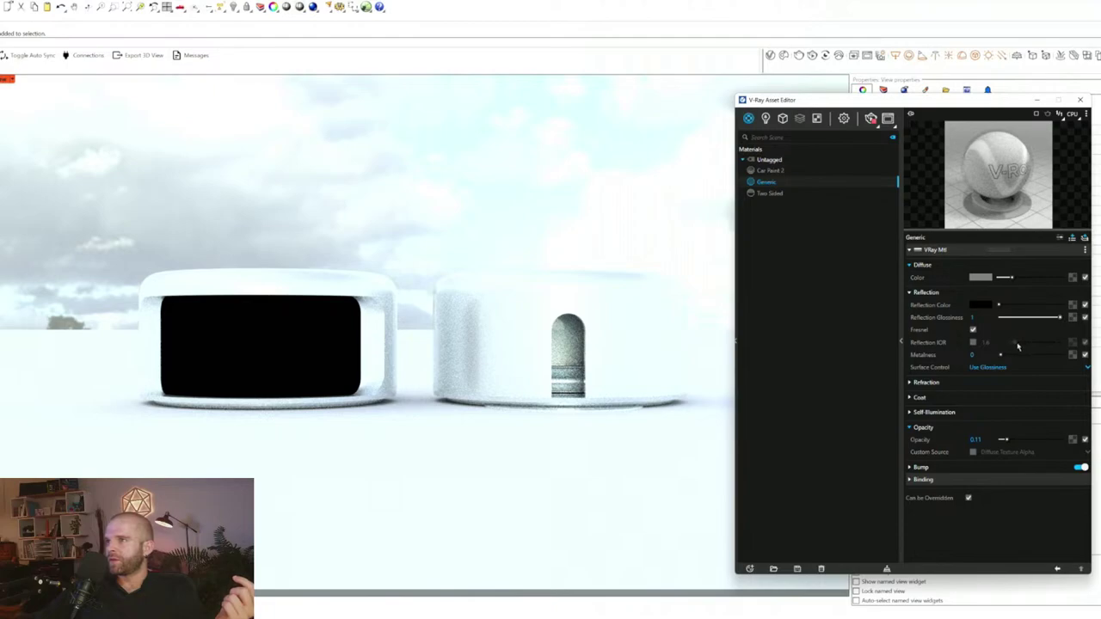
- Enable the Generic material's reflection IOR at 1.34 and darken its diffuse color to black
click(973, 343)
drag(1013, 343, 1015, 343)
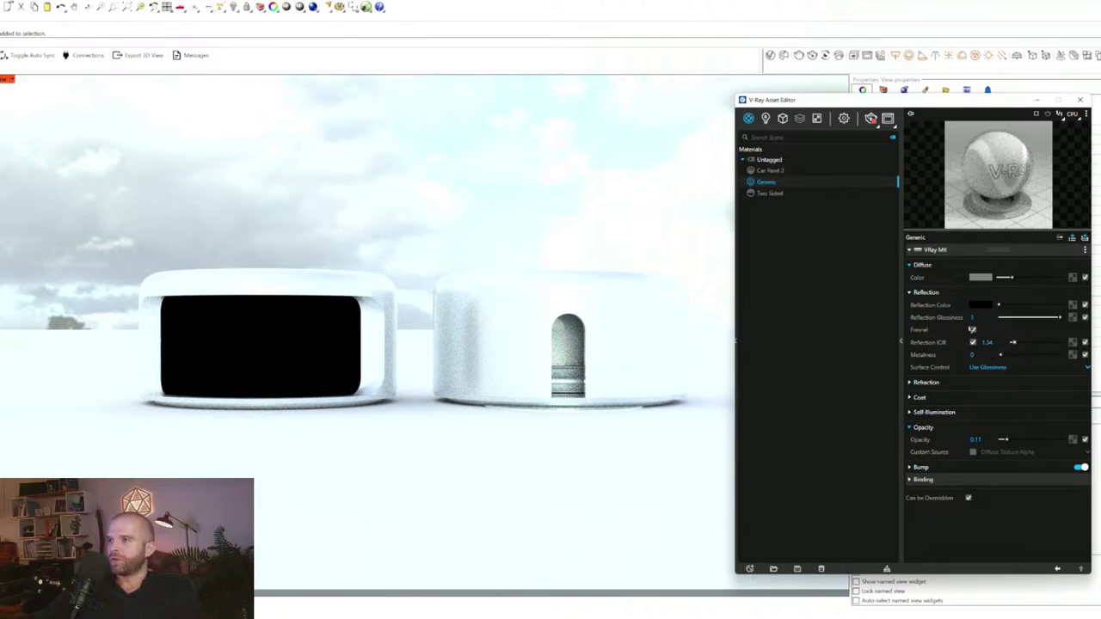
mouse_move(1011, 278)
mouse_down()
mouse_move(1058, 278)
mouse_move(996, 279)
mouse_up()
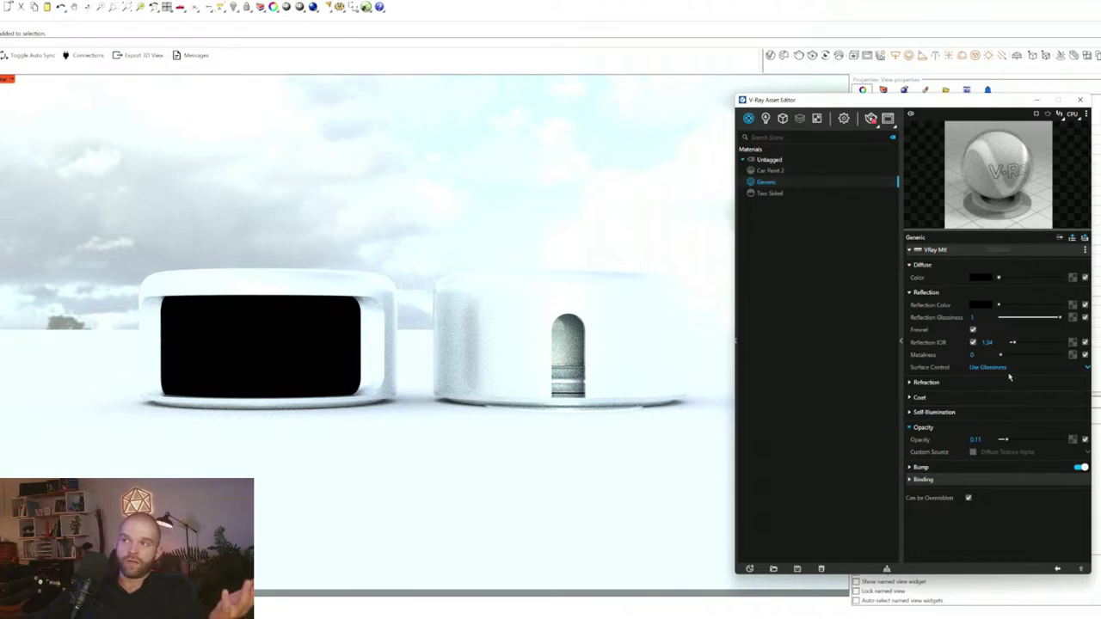
- Set the Generic material's opacity to 0.21 and give it medium gray refraction and reflection colors
click(1009, 440)
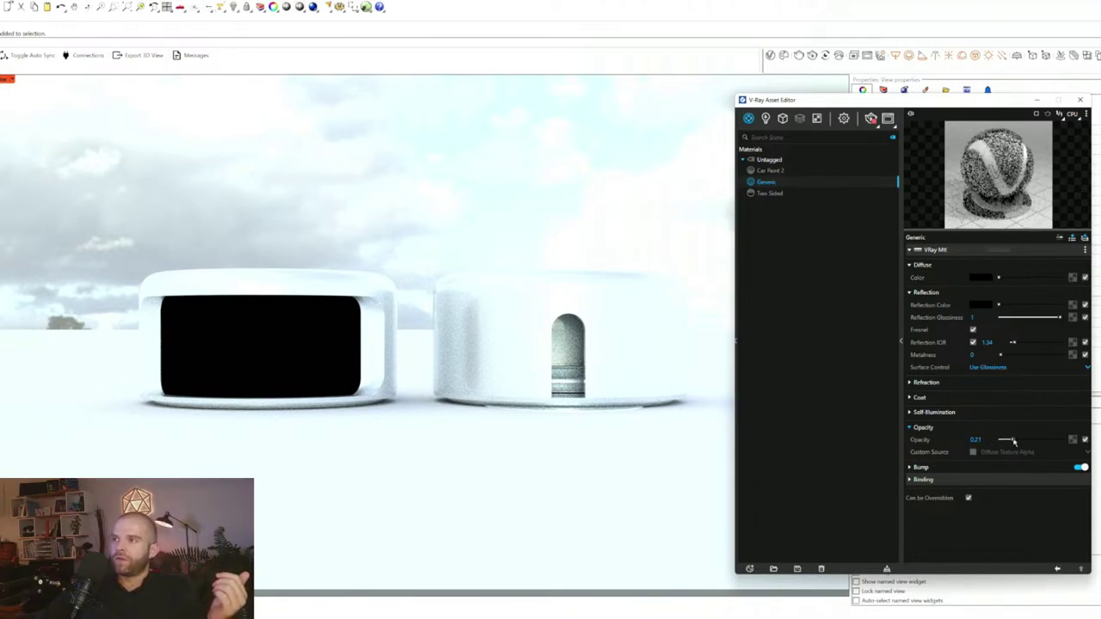
click(925, 382)
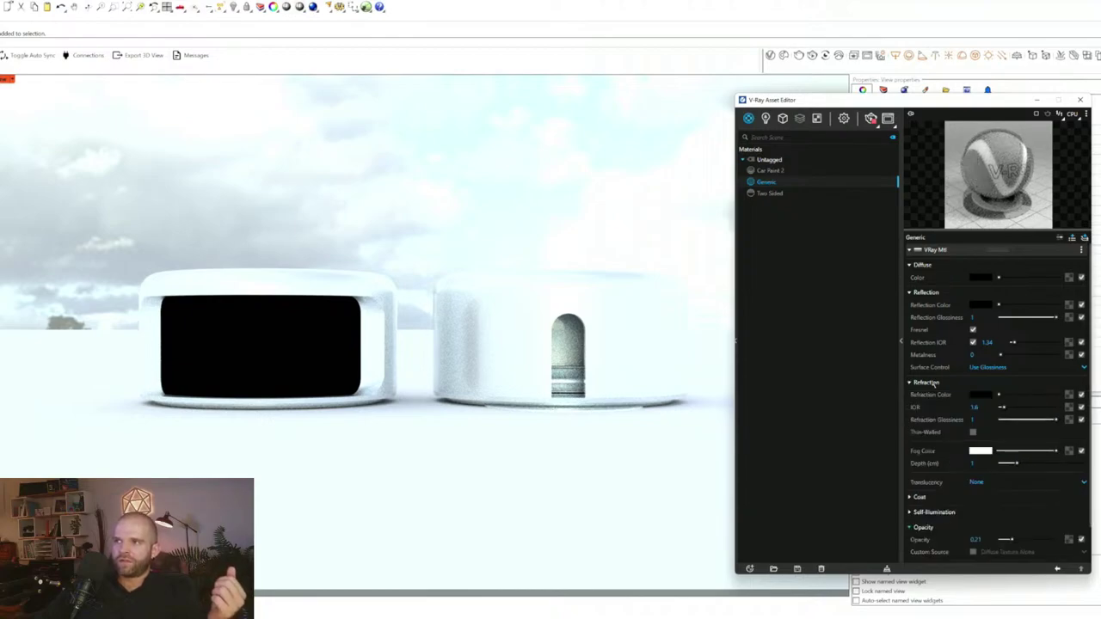
click(1012, 395)
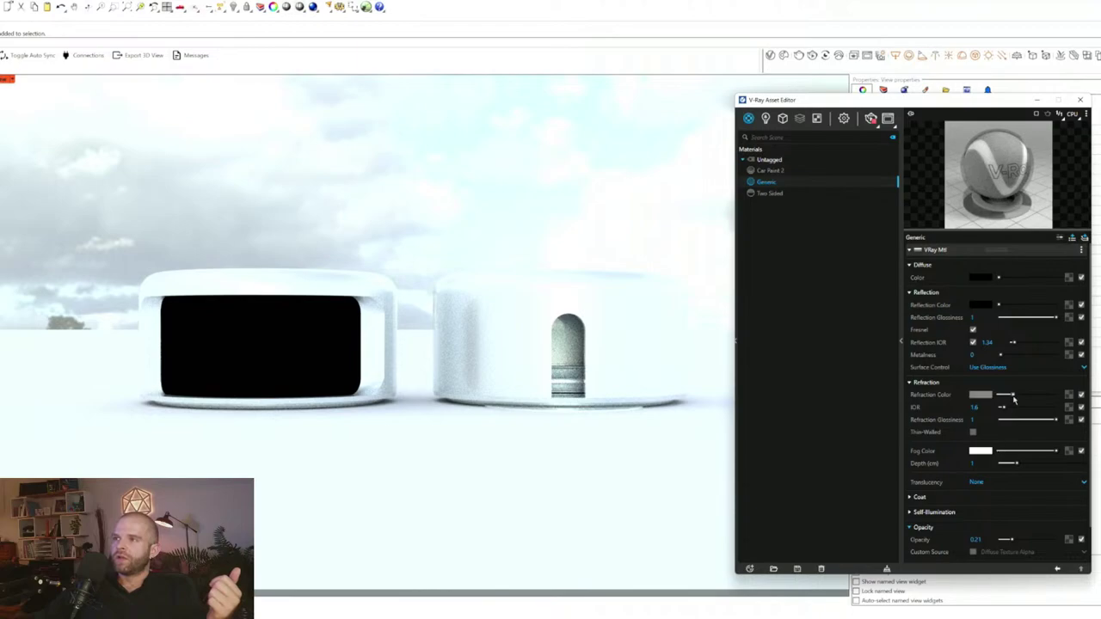
click(1012, 306)
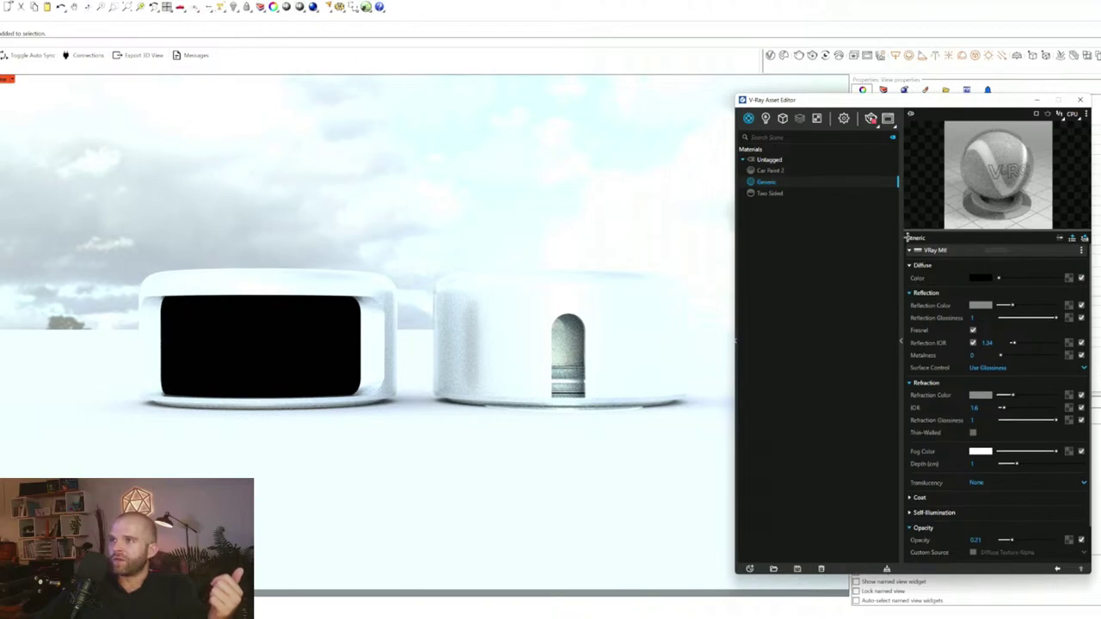
- Enlarge the material preview and lighten the Generic material's reflection and refraction colors to a lighter gray
drag(908, 231, 908, 299)
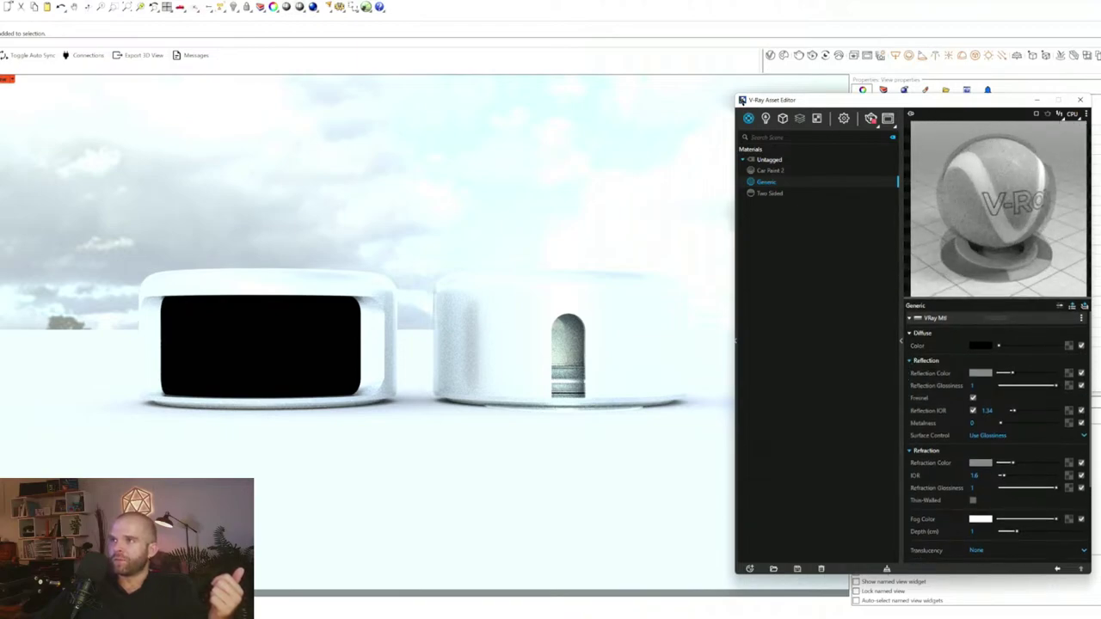
drag(742, 97, 742, 46)
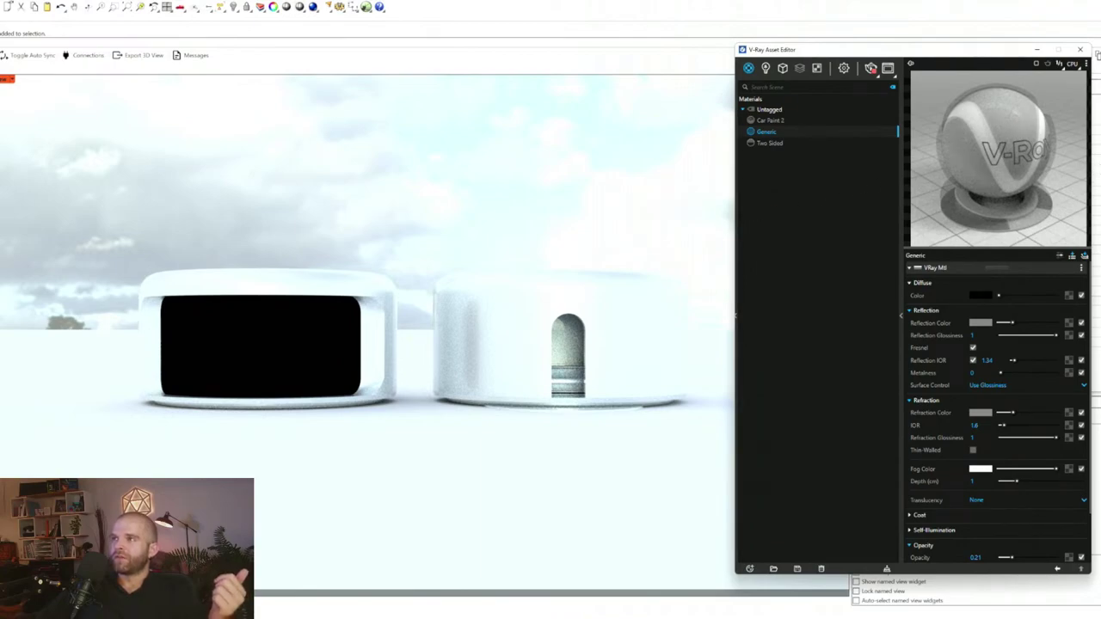
drag(951, 55, 845, 47)
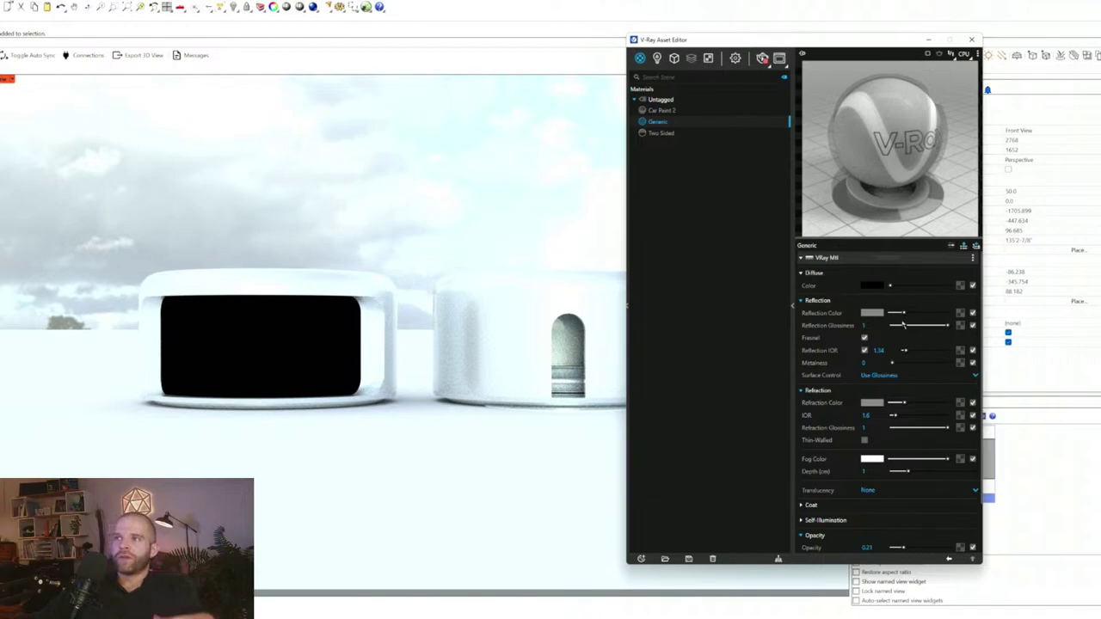
drag(901, 313, 919, 312)
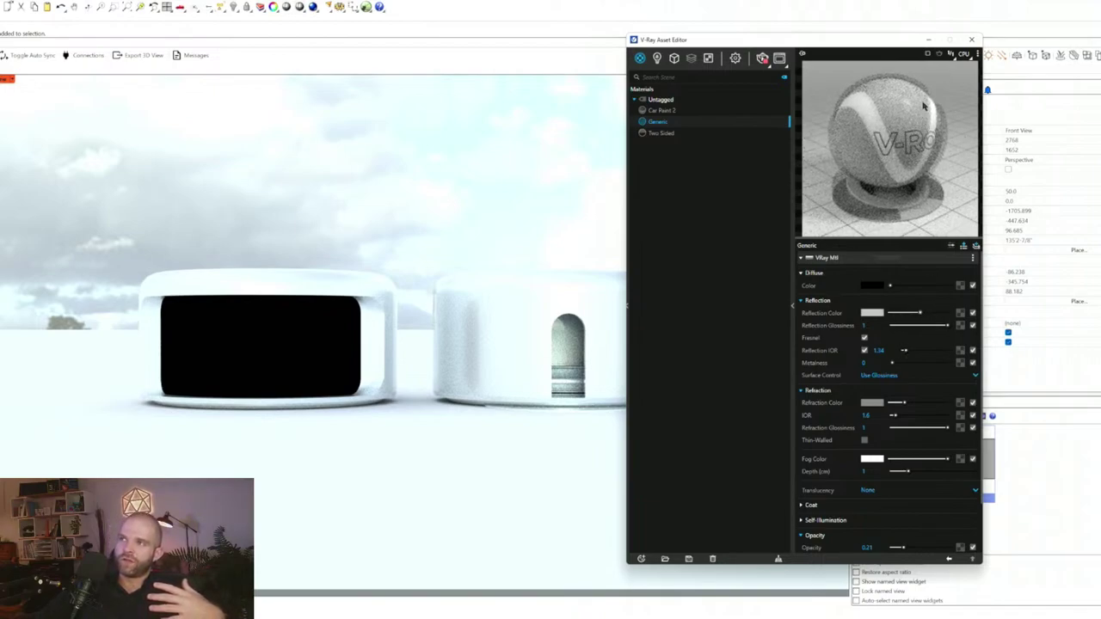
click(913, 313)
click(915, 403)
drag(916, 403, 910, 403)
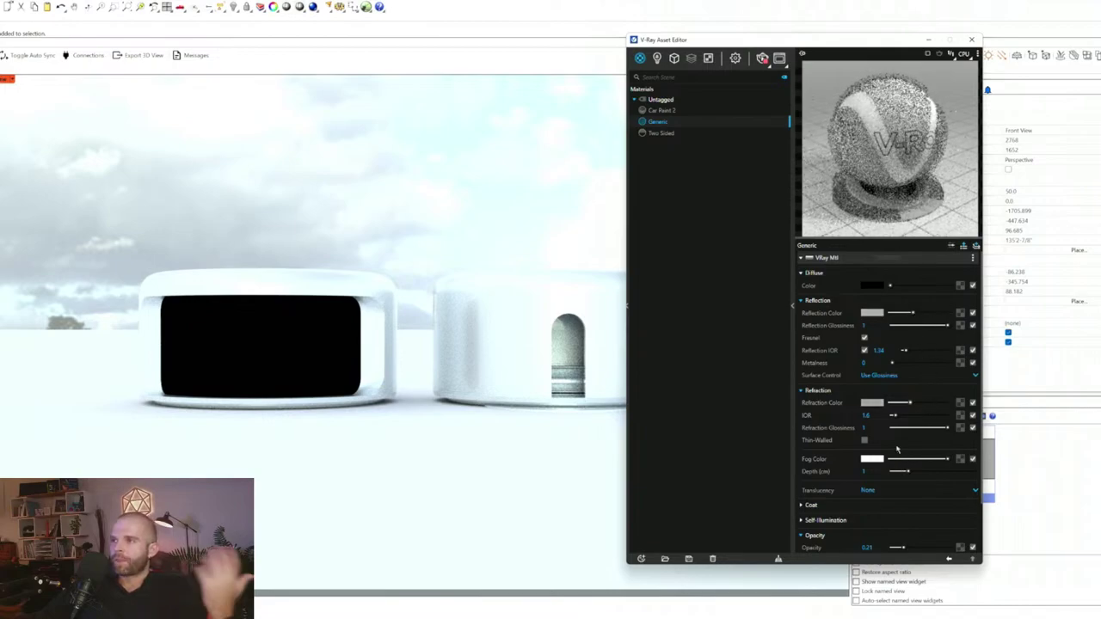
- Raise the Generic material's opacity to 1 and set its refraction translucency mode to Volumetric
scroll(836, 459, down, 2)
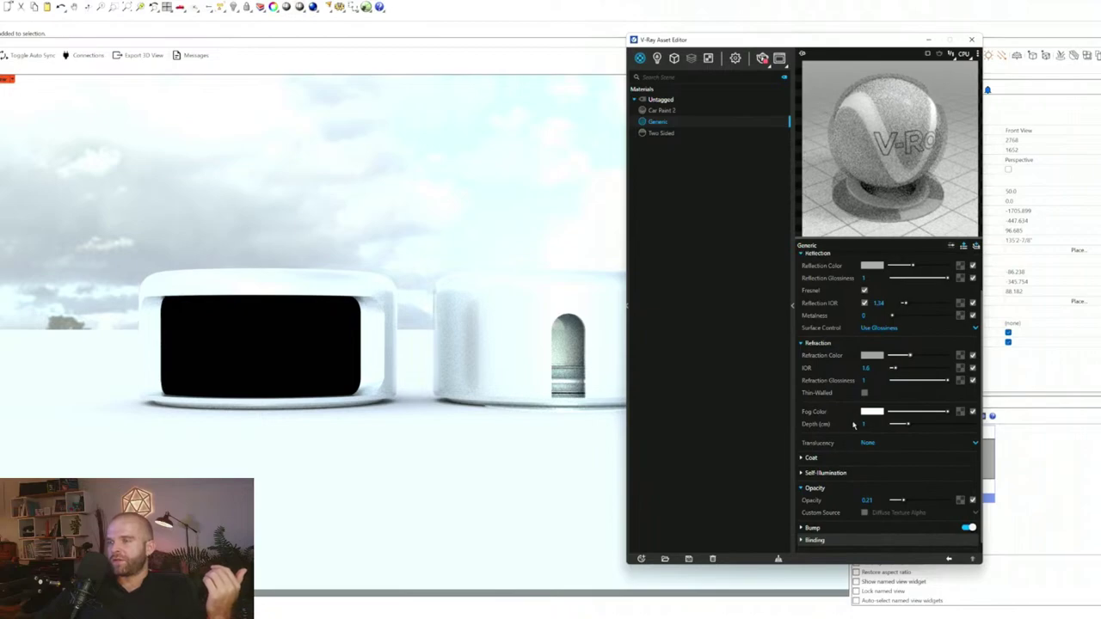
scroll(870, 404, down, 1)
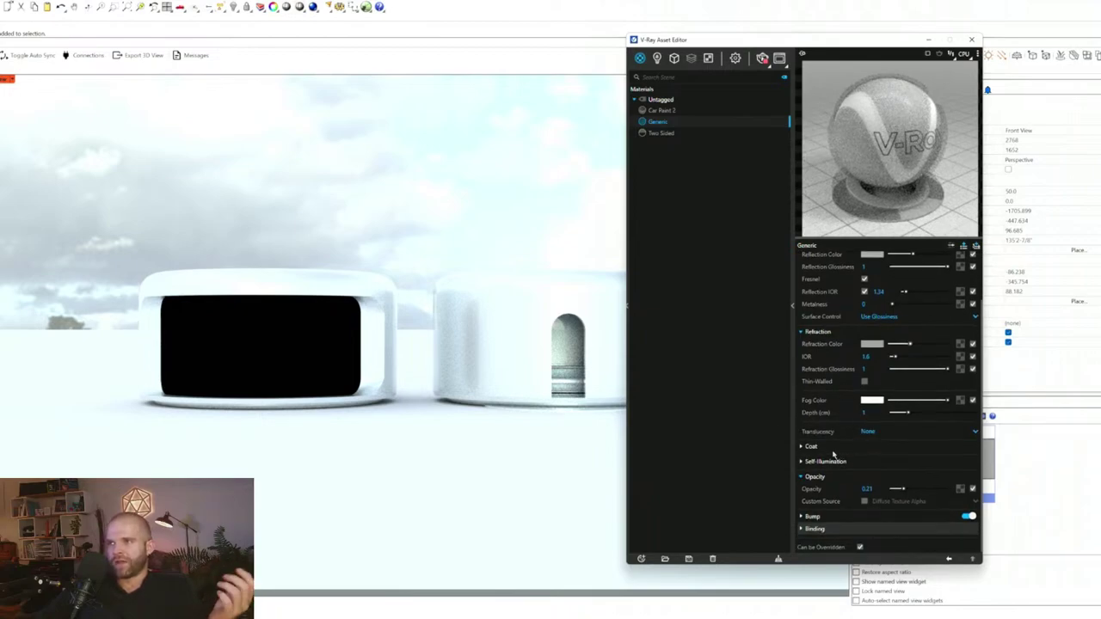
click(876, 432)
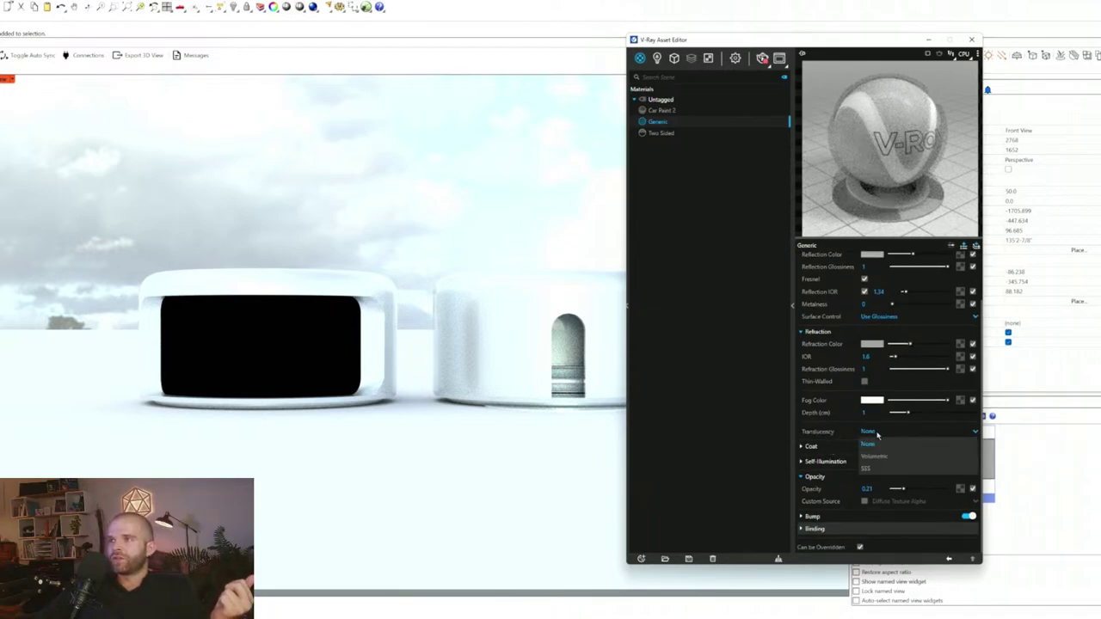
click(848, 440)
click(949, 488)
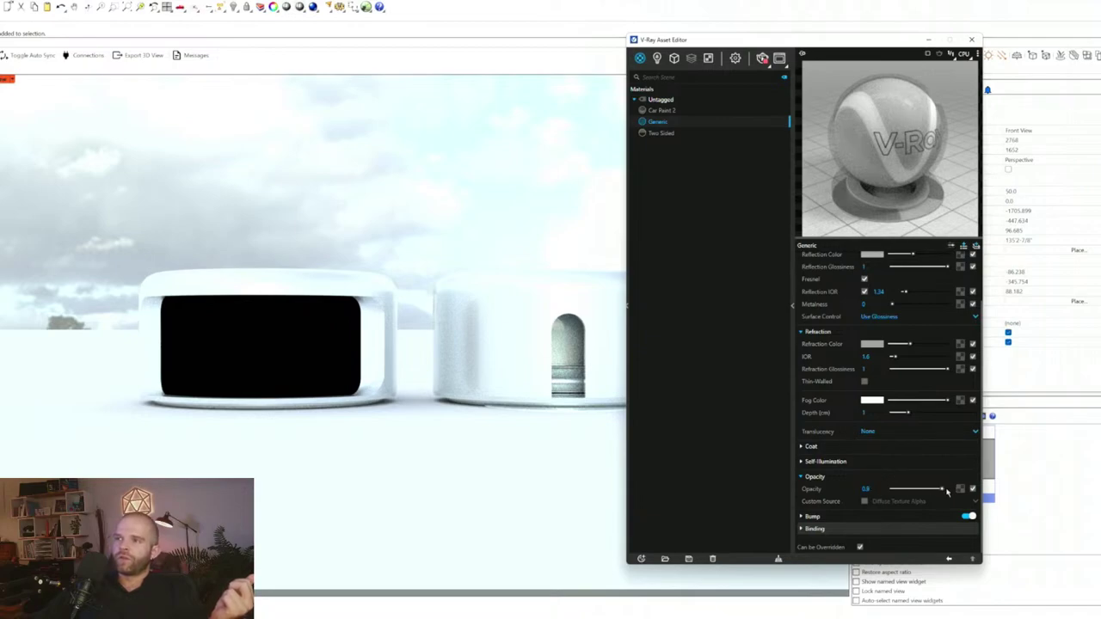
click(884, 432)
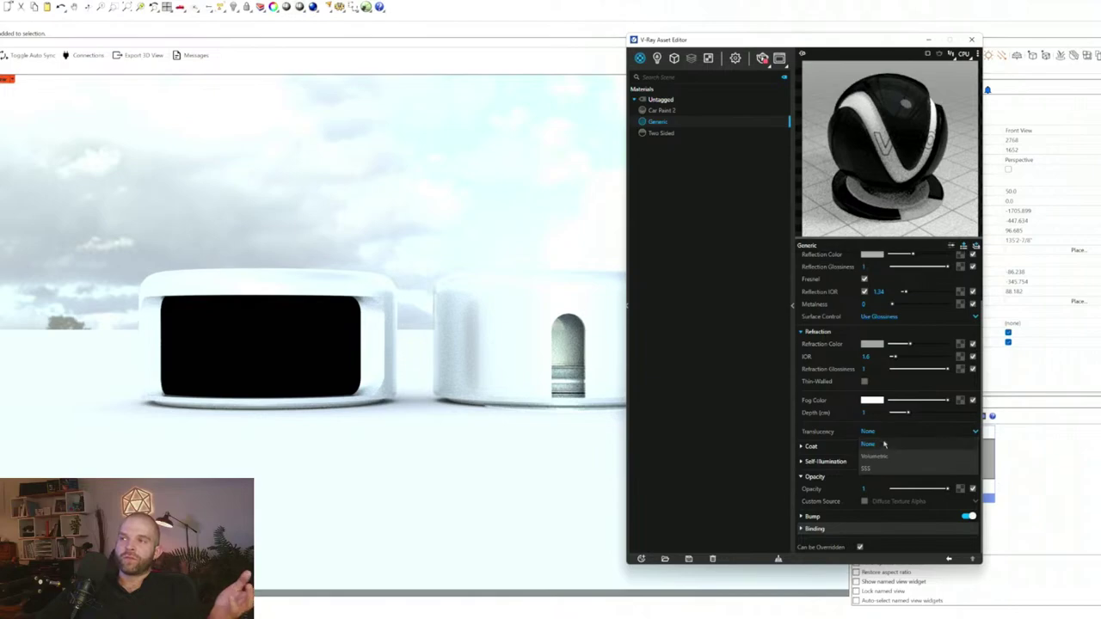
click(838, 432)
click(894, 433)
click(864, 454)
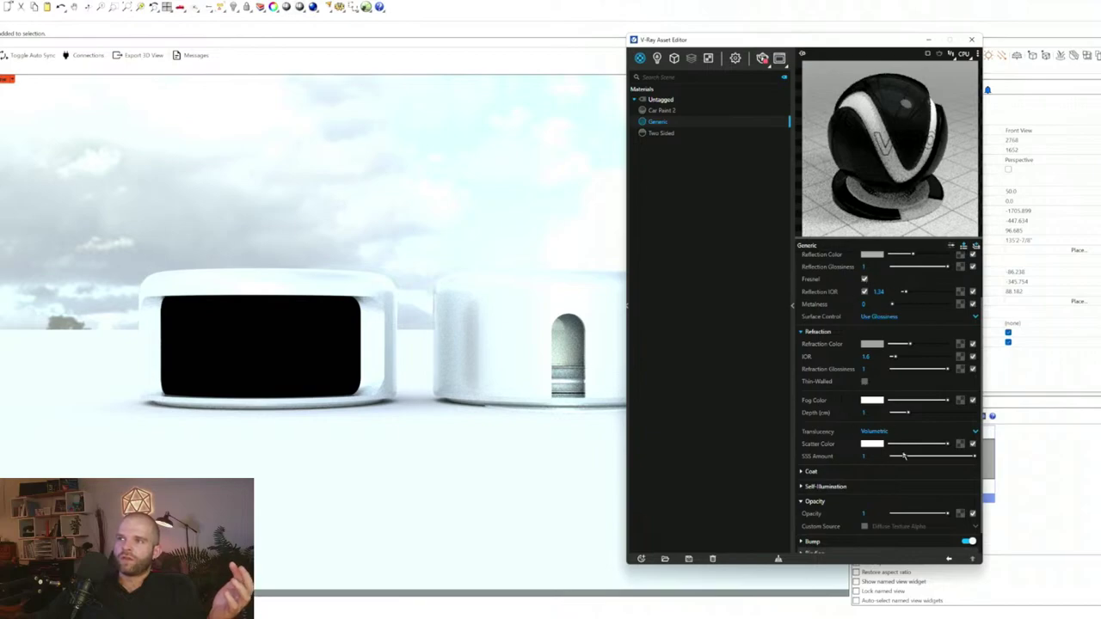
- Reduce the Generic material's opacity to 0.41, keeping the Volumetric translucency mode
drag(921, 511, 914, 514)
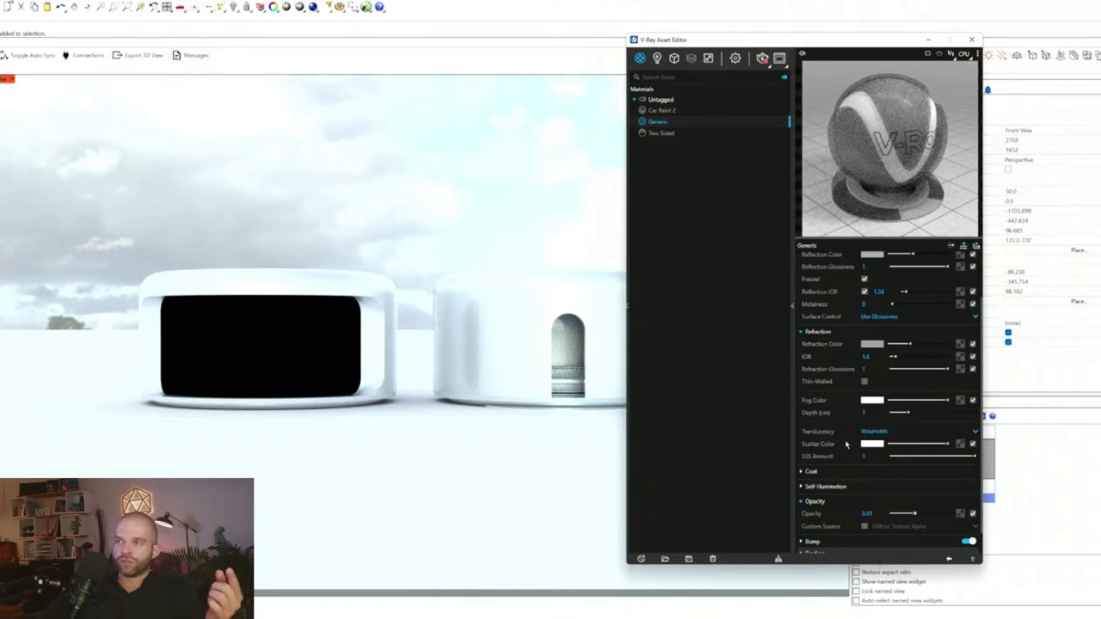
click(893, 433)
click(893, 435)
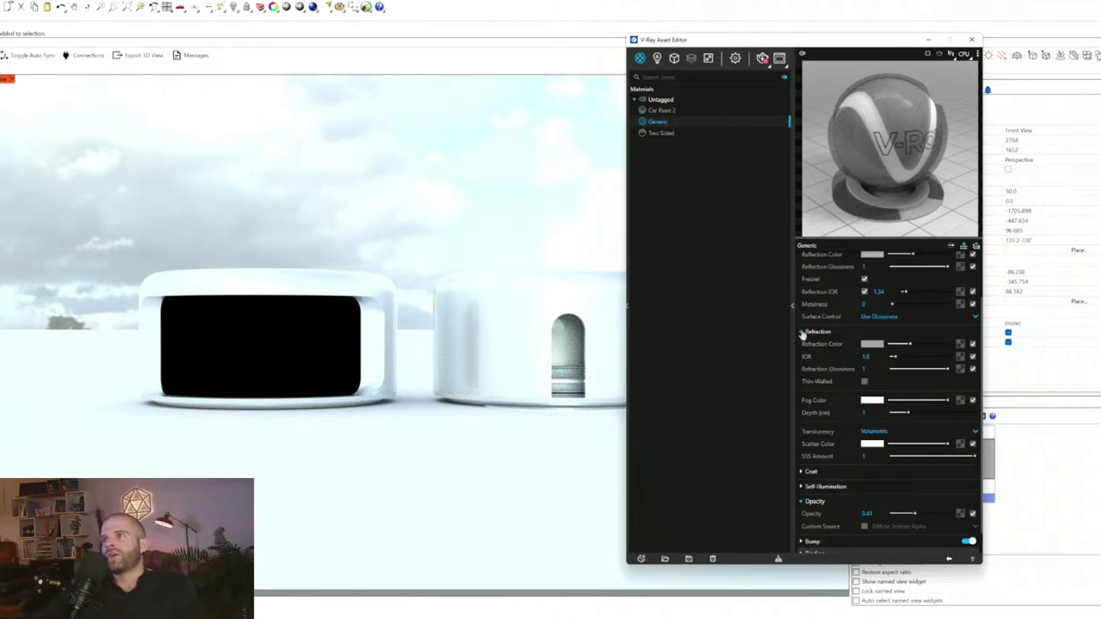
scroll(850, 445, down, 1)
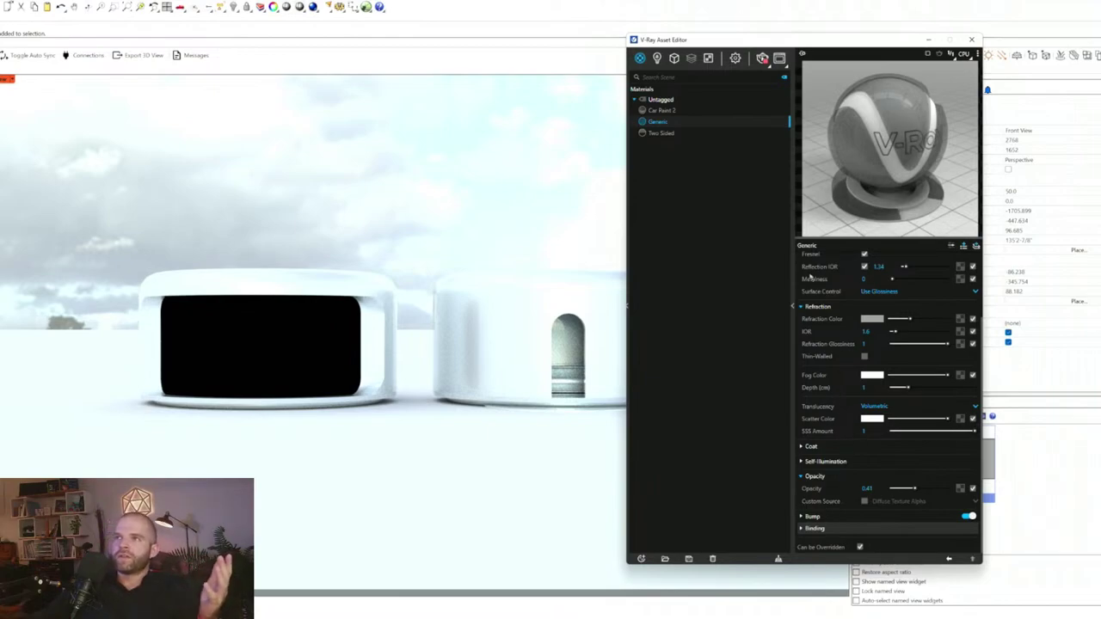
- Assign the Generic material as the front material of the Two Sided material
click(667, 136)
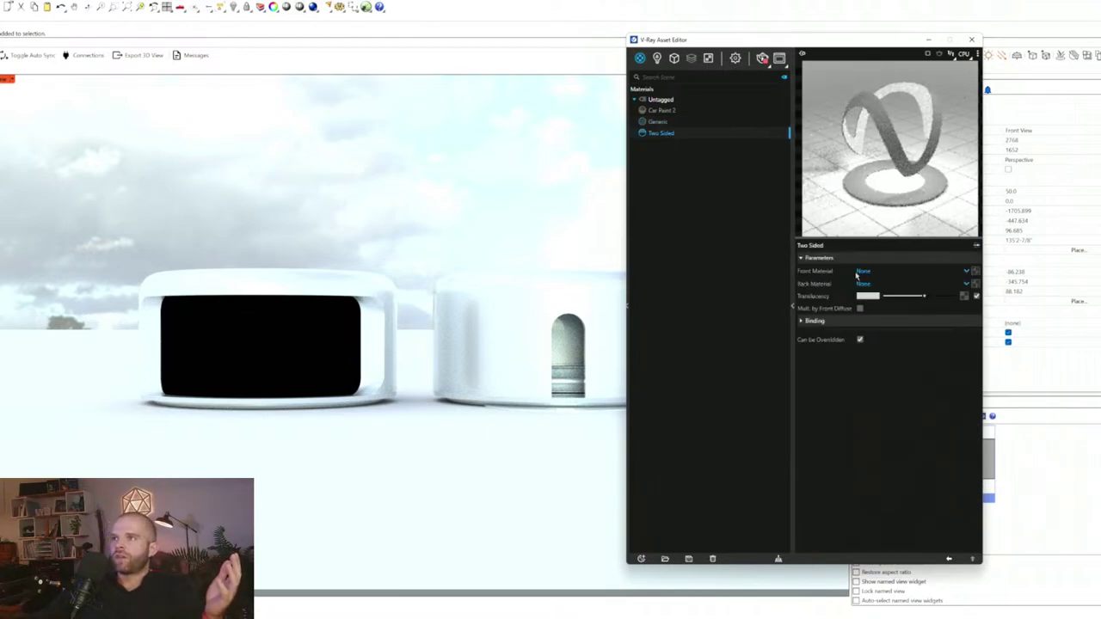
click(896, 270)
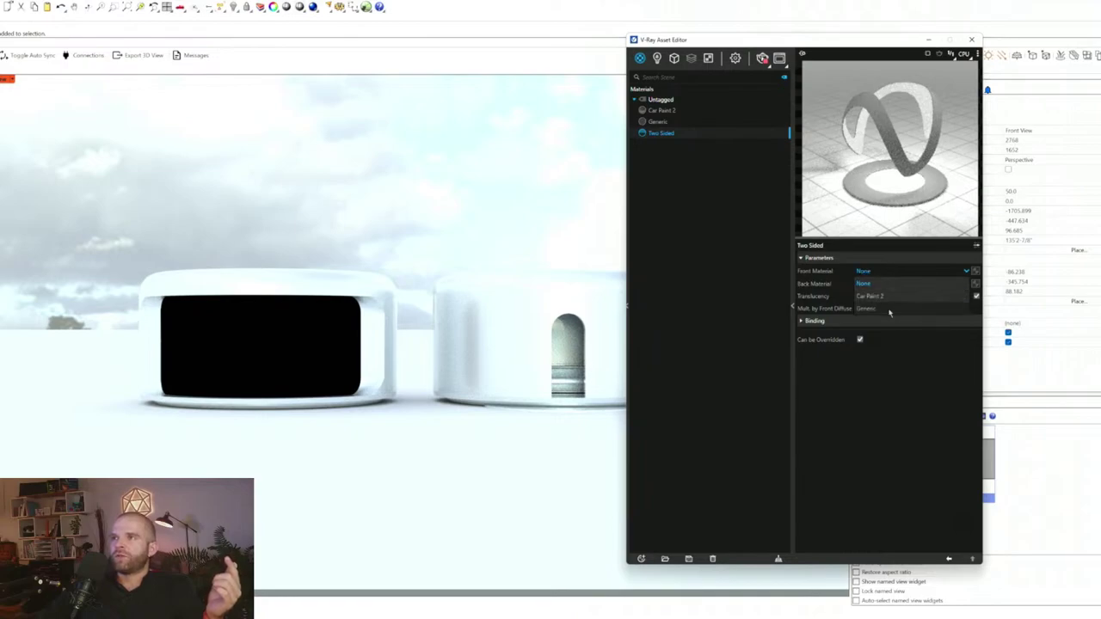
click(889, 310)
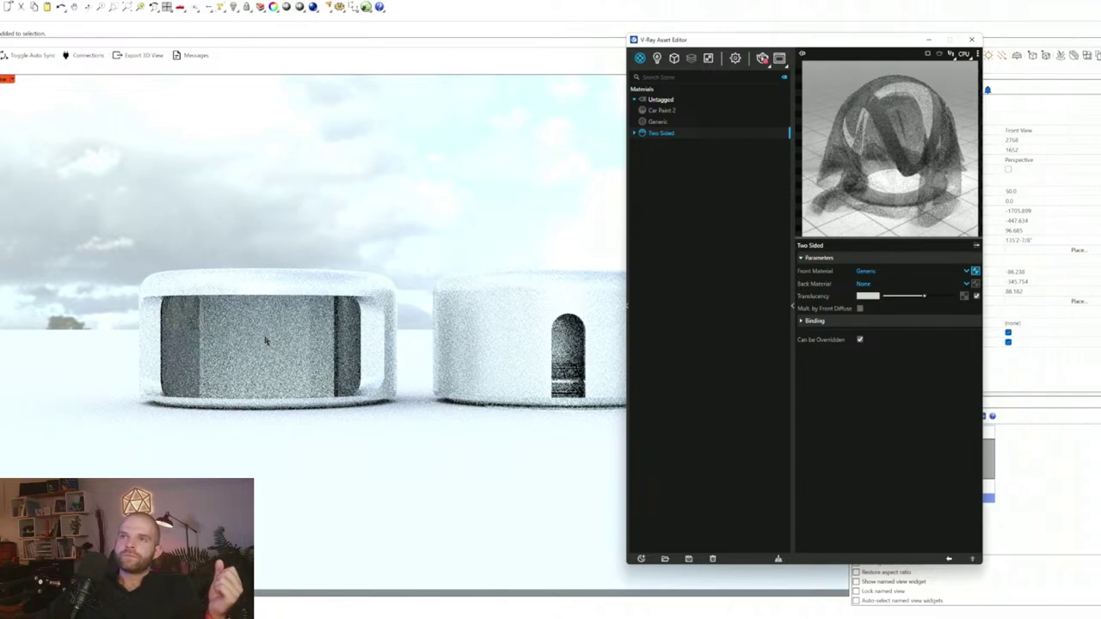
- Create a new Blend material with Car Paint 2 as its base material and add a coat layer to it
click(641, 559)
mouse_move(657, 548)
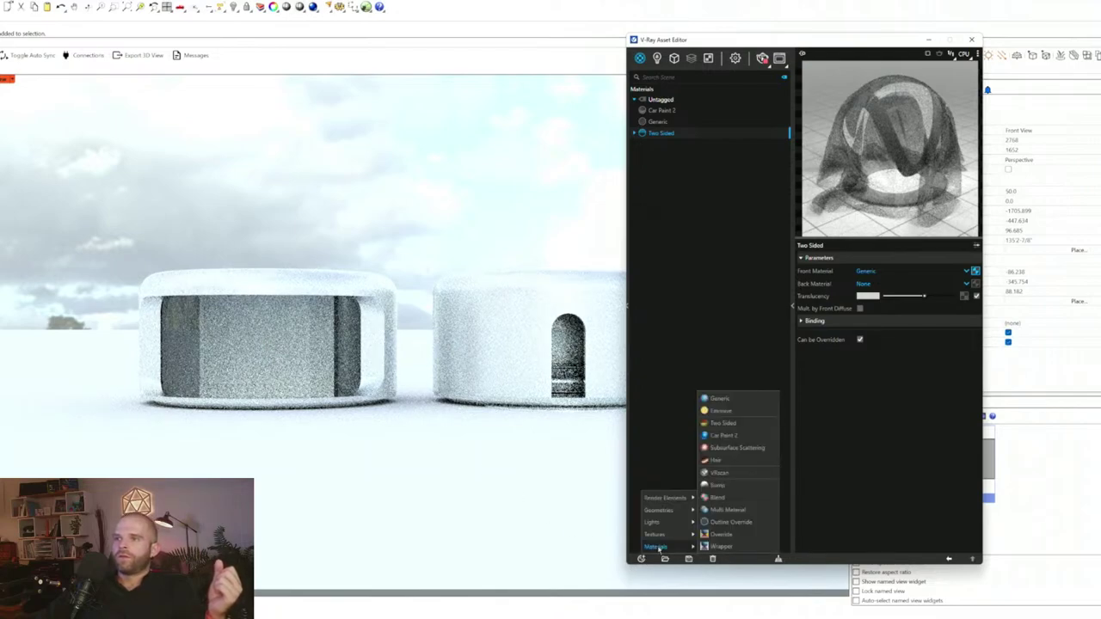
click(736, 499)
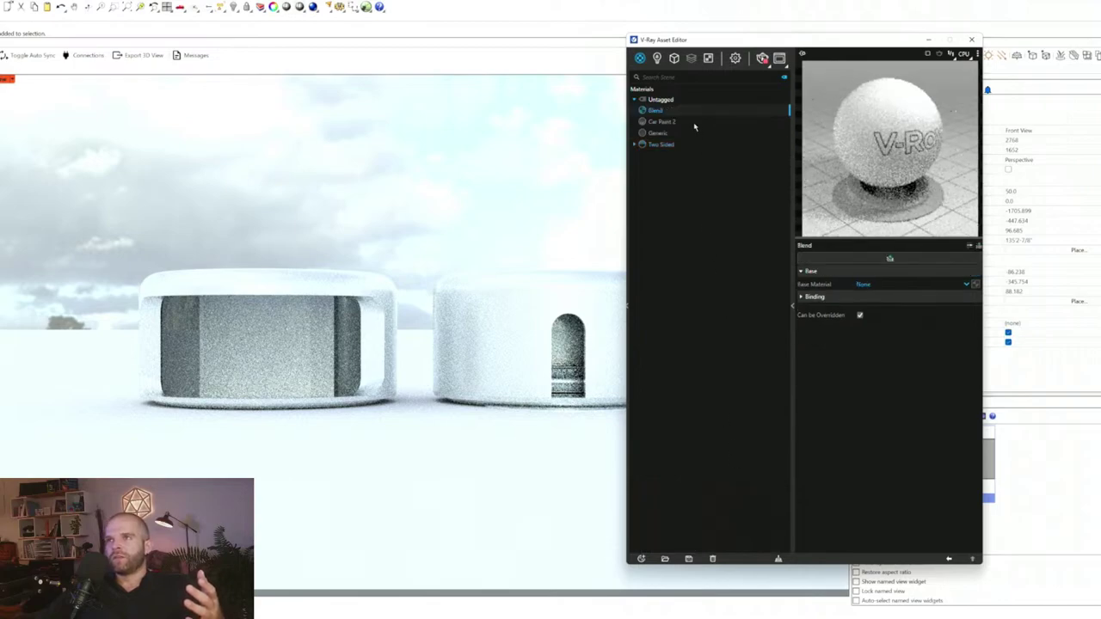
click(899, 284)
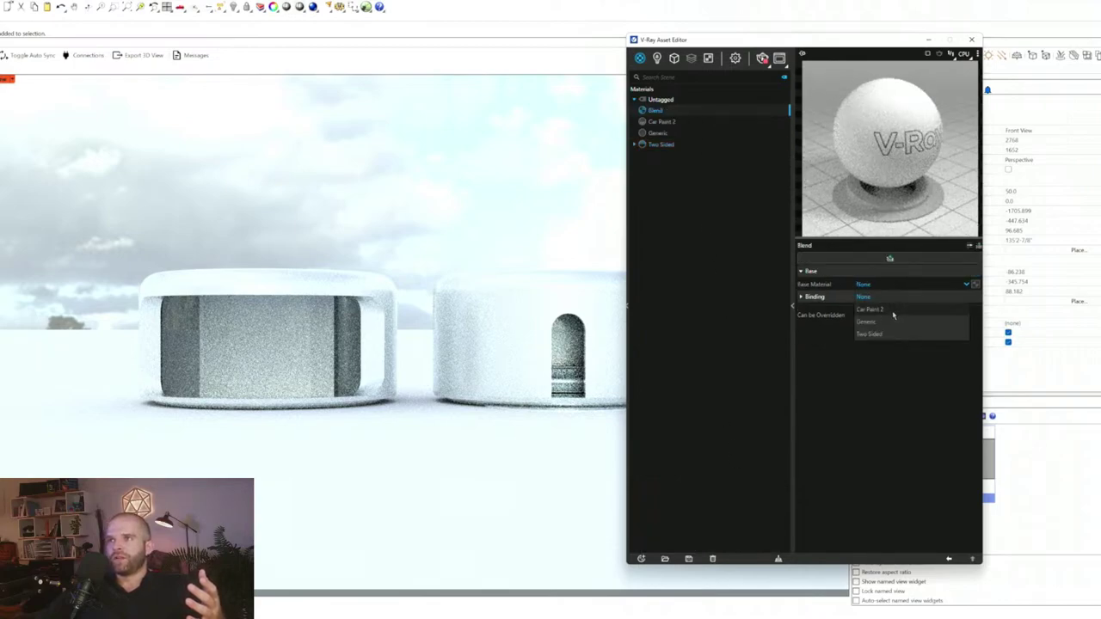
click(877, 310)
click(822, 297)
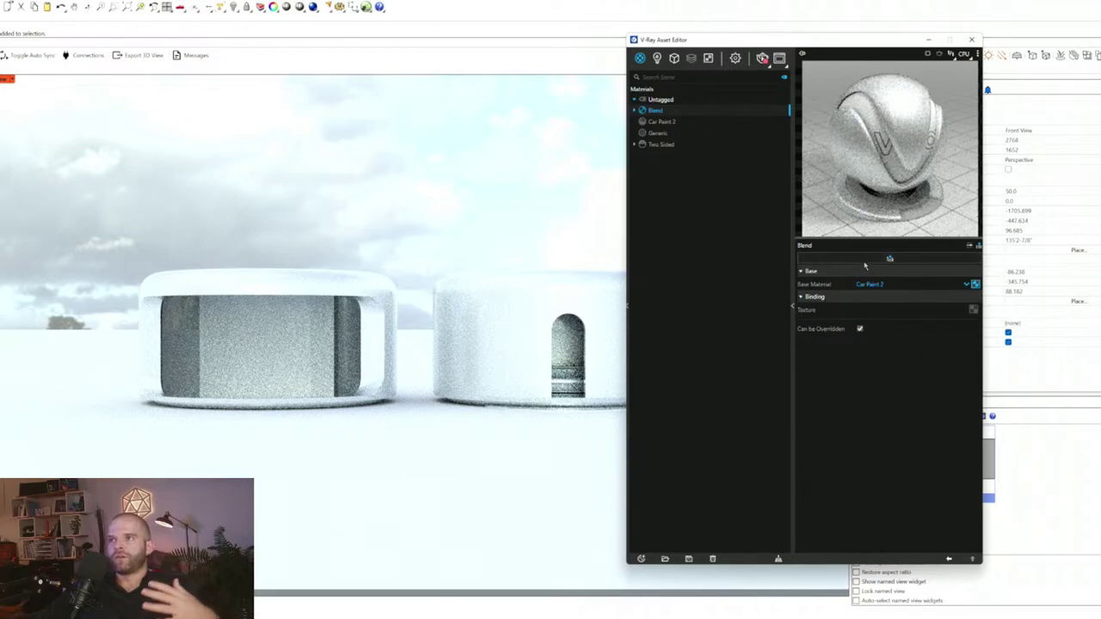
click(891, 259)
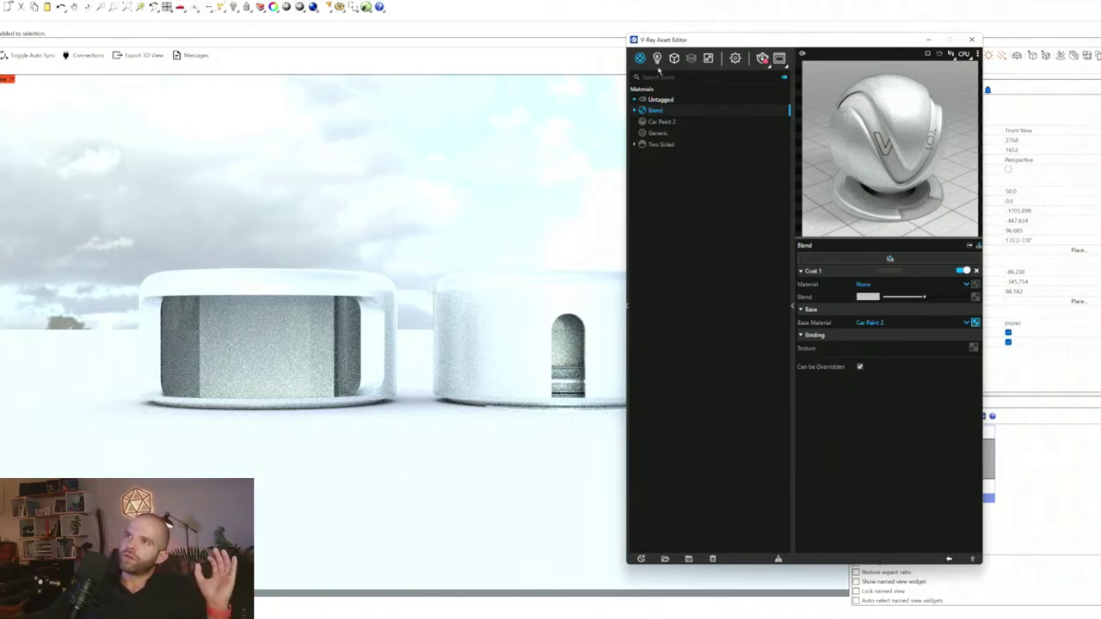
- Add a Material ID Color render element to the scene
drag(804, 46, 826, 46)
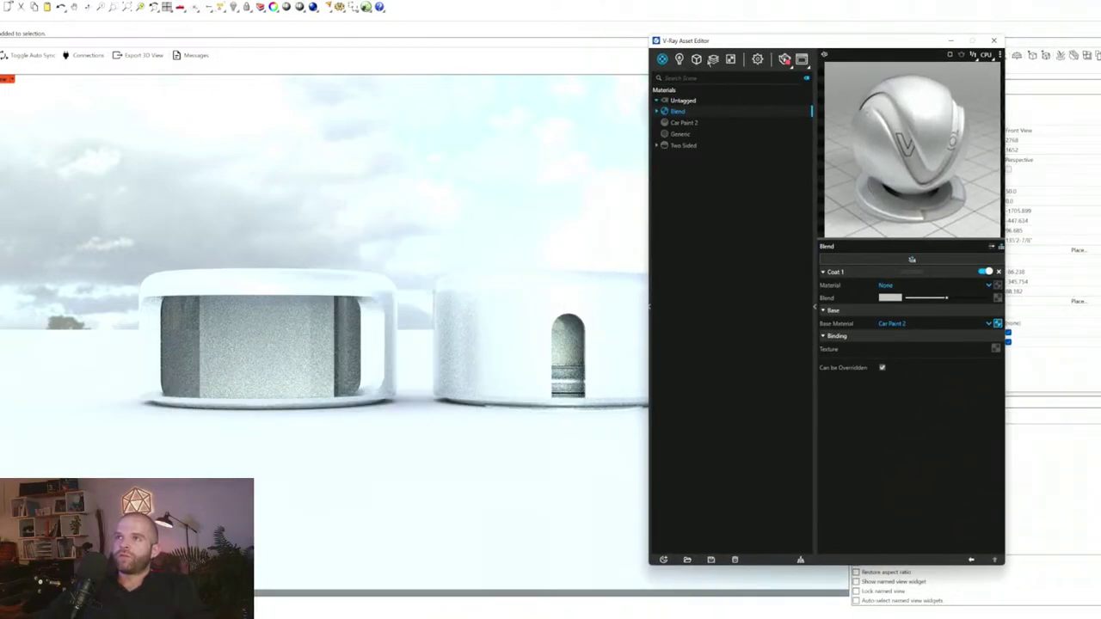
click(715, 59)
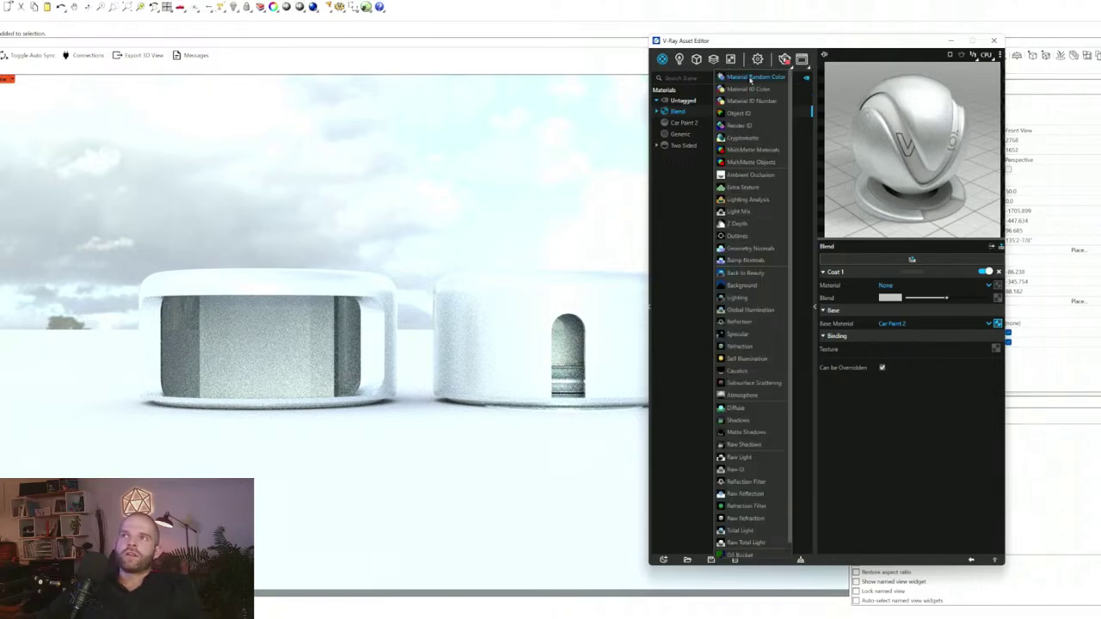
click(750, 89)
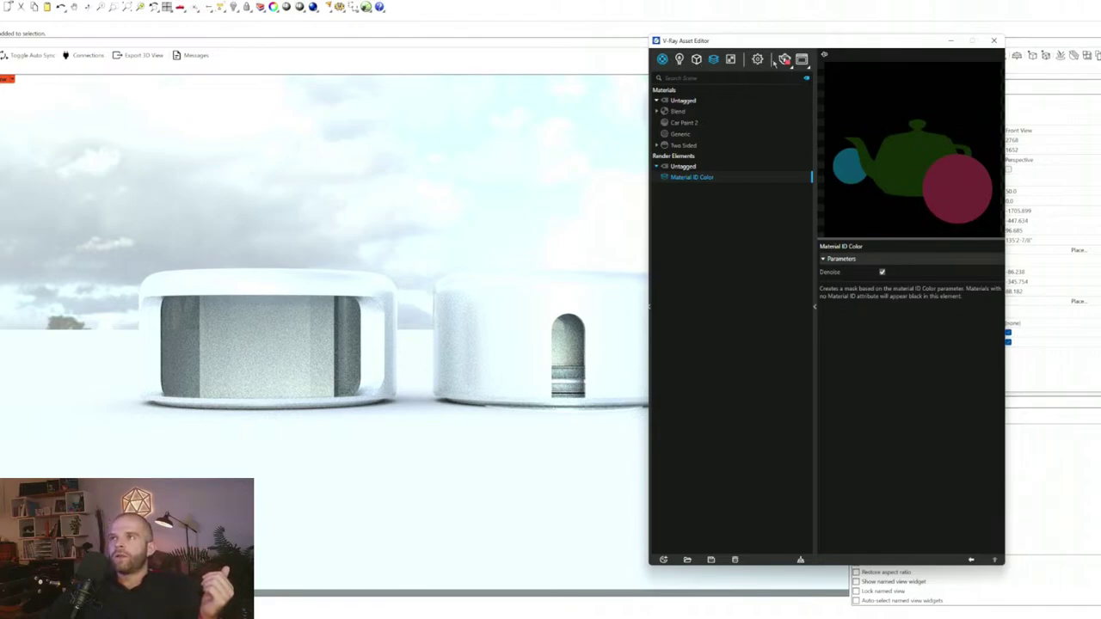
- Dismiss the failed rectangle light attempt and set the interior viewport to Shaded display mode
drag(800, 45, 899, 49)
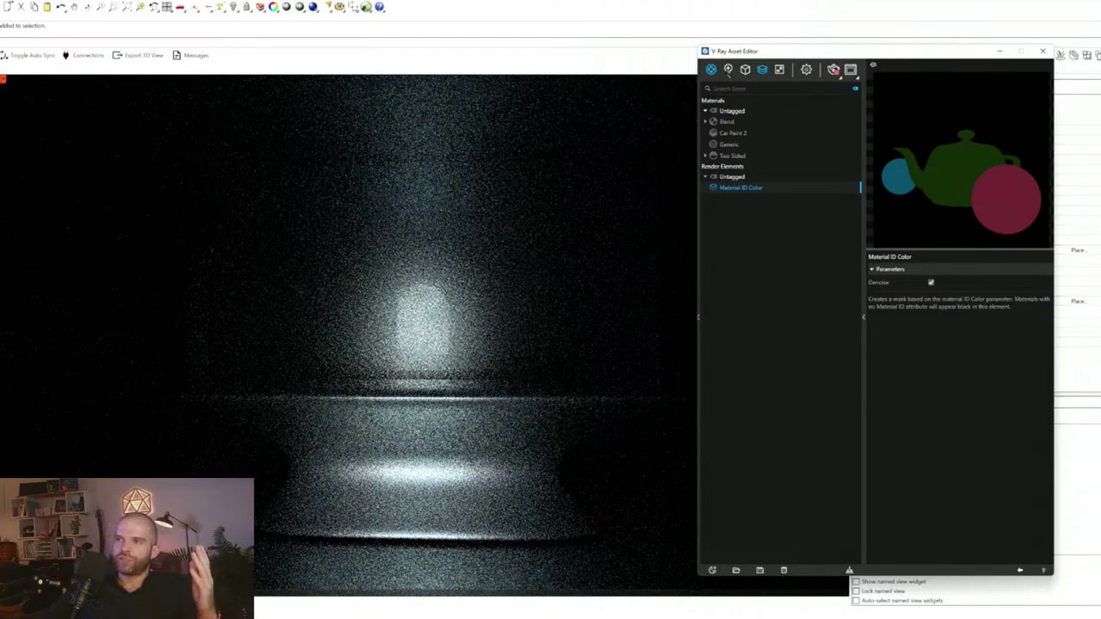
drag(843, 57, 925, 91)
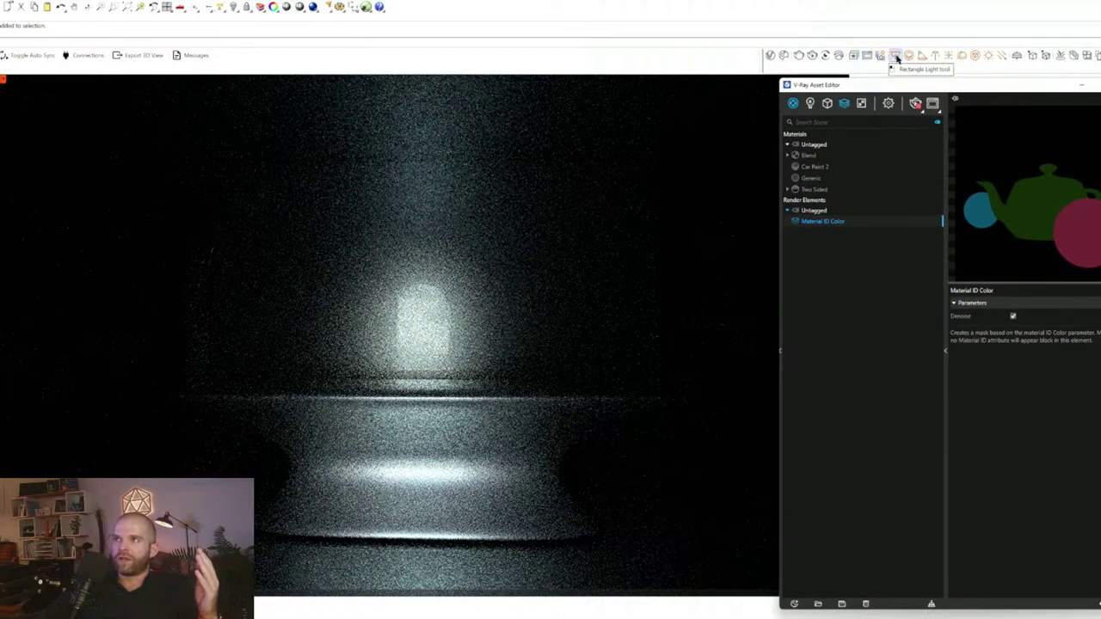
click(895, 56)
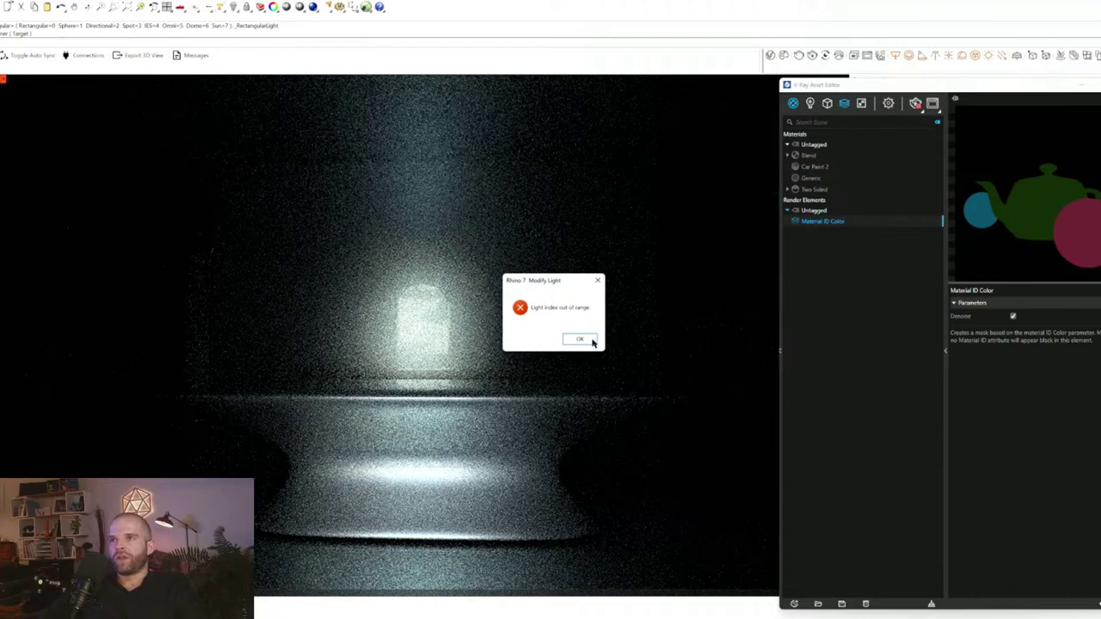
click(579, 338)
click(10, 86)
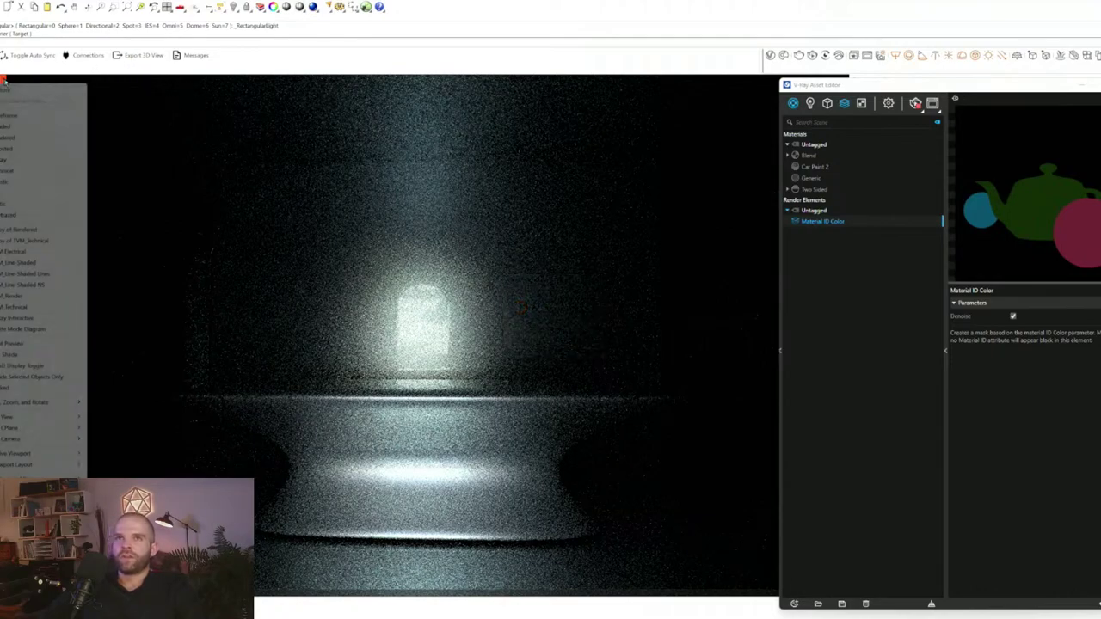
click(15, 129)
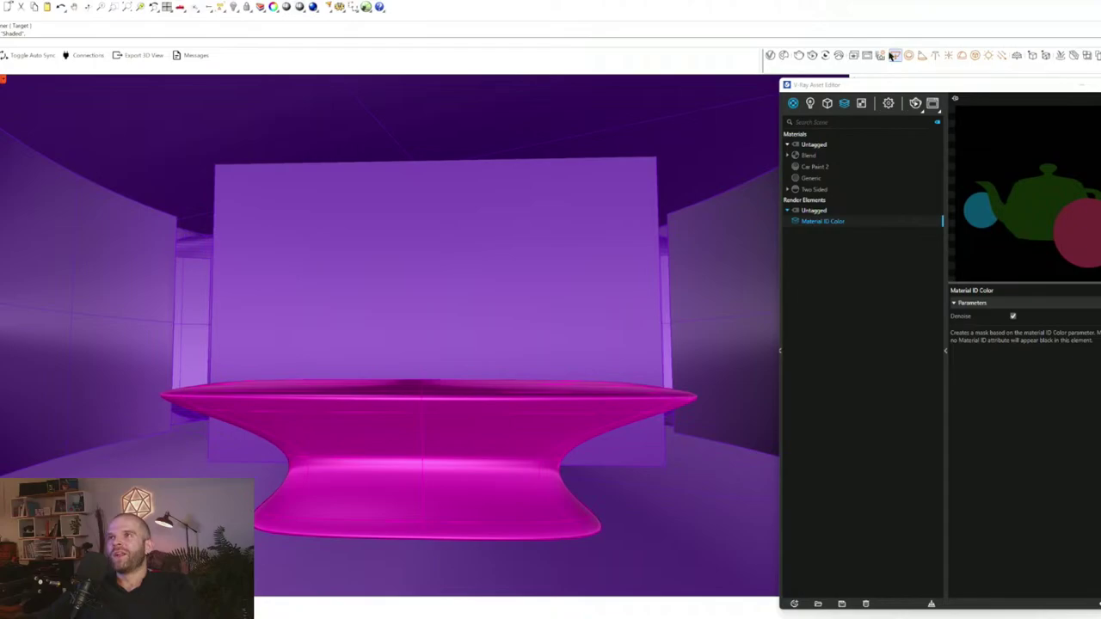
click(893, 57)
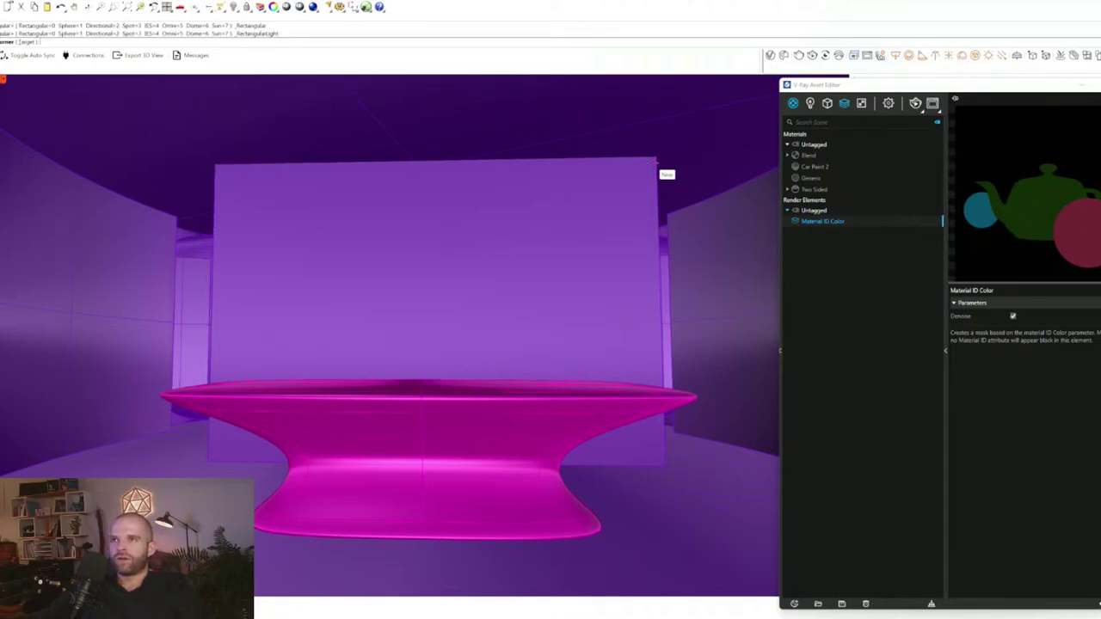
click(655, 159)
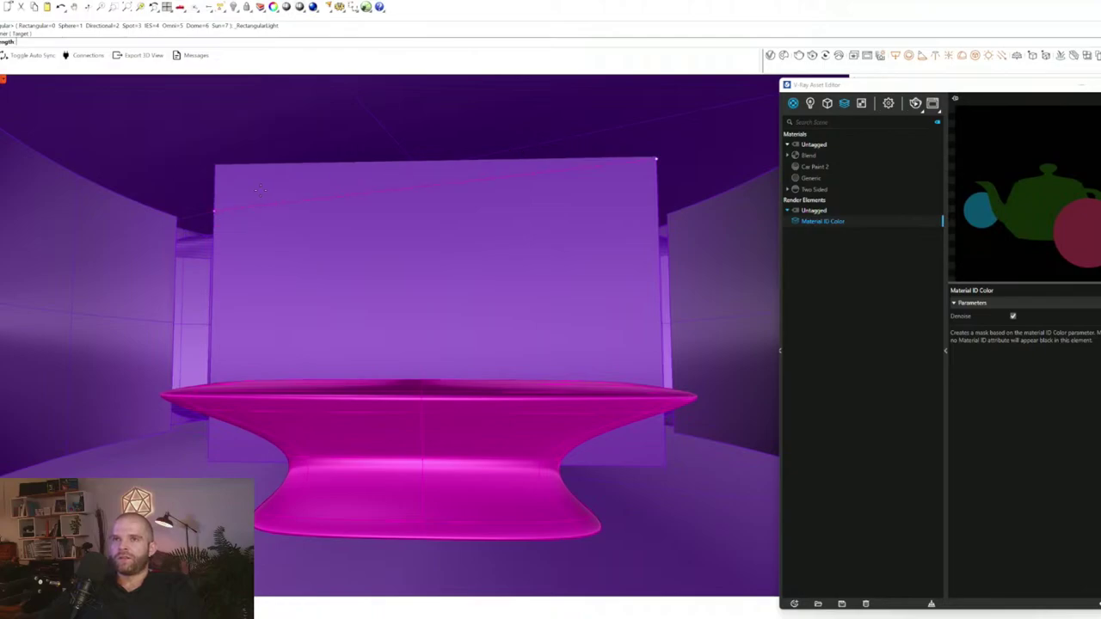
scroll(204, 197, down, 3)
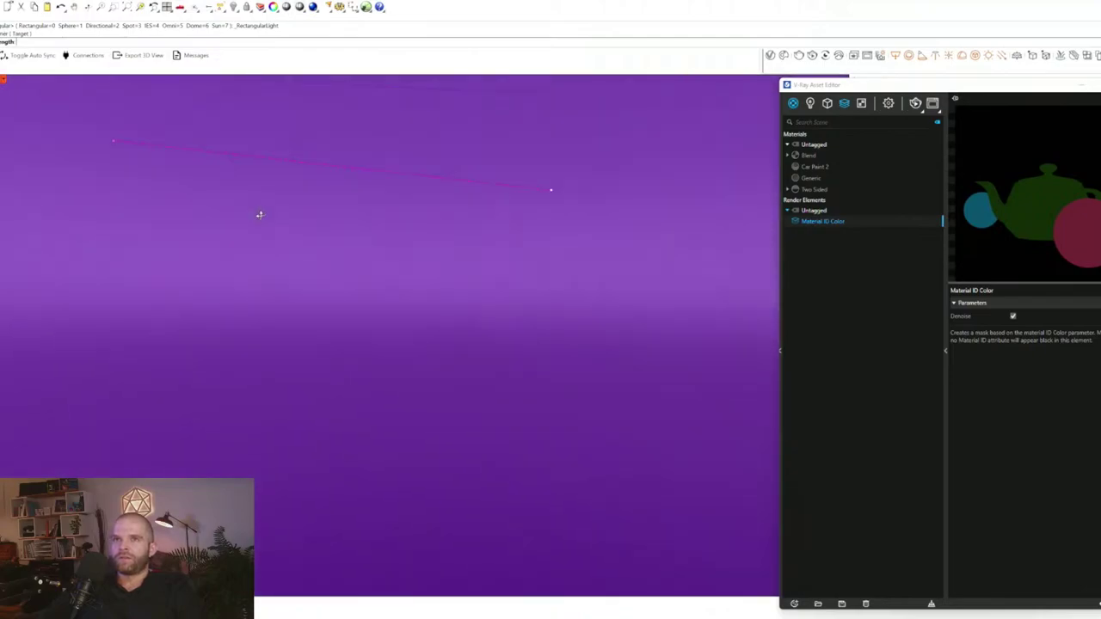
right_drag(258, 214, 349, 255)
scroll(349, 256, down, 7)
right_drag(405, 216, 318, 247)
scroll(318, 247, up, 5)
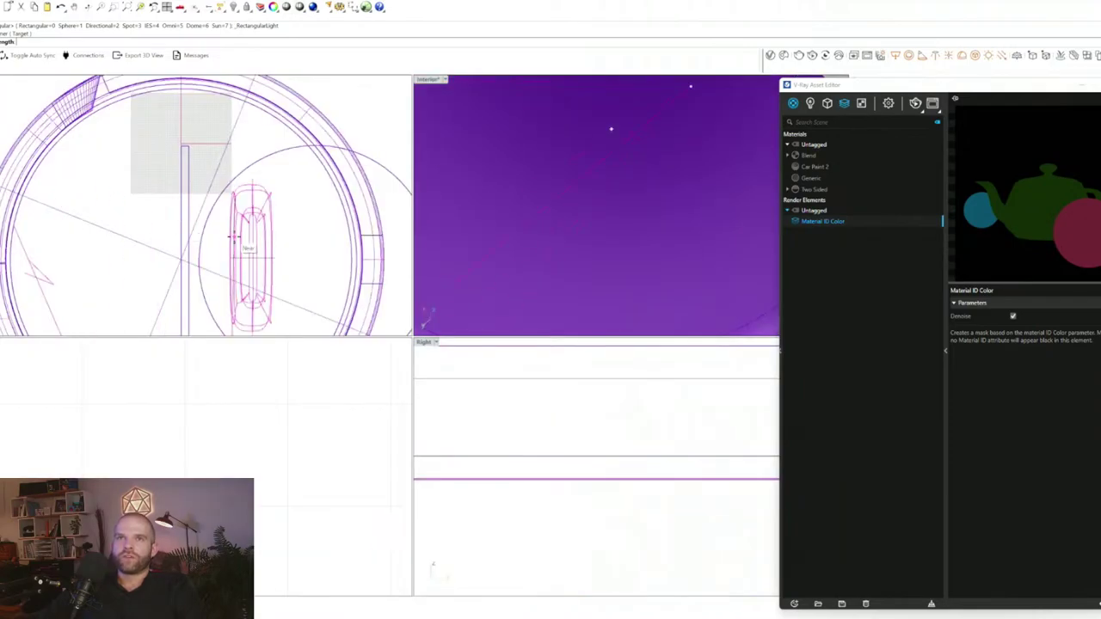
scroll(209, 209, down, 3)
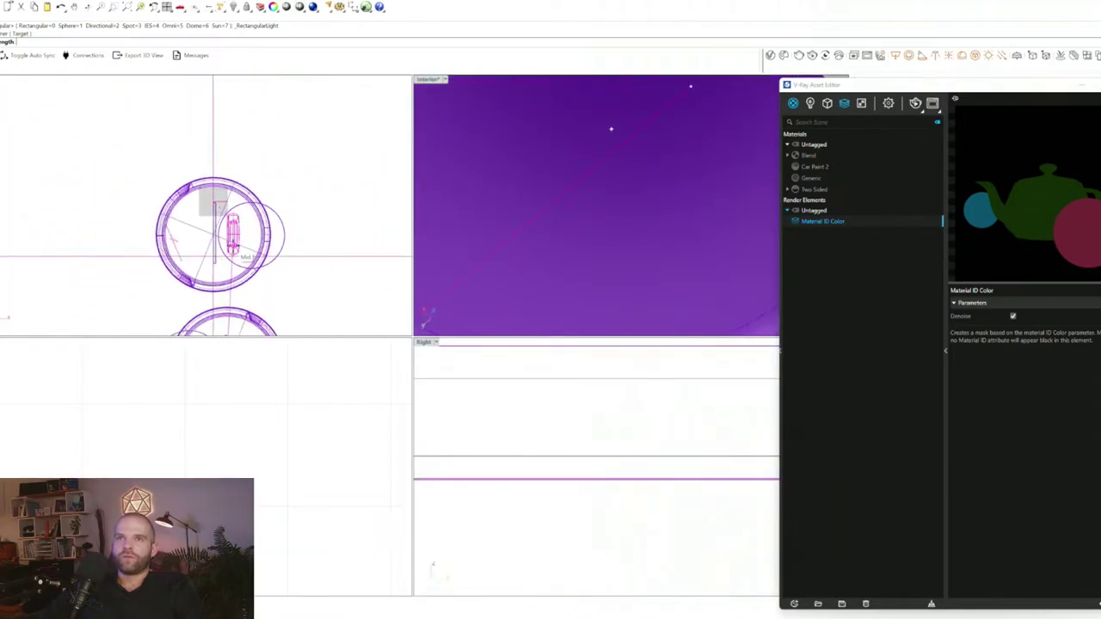
- Draw a V-Ray rectangle light about 215 by 65 in the plan view, running the length of the partition wall and extending over the table
scroll(209, 209, up, 3)
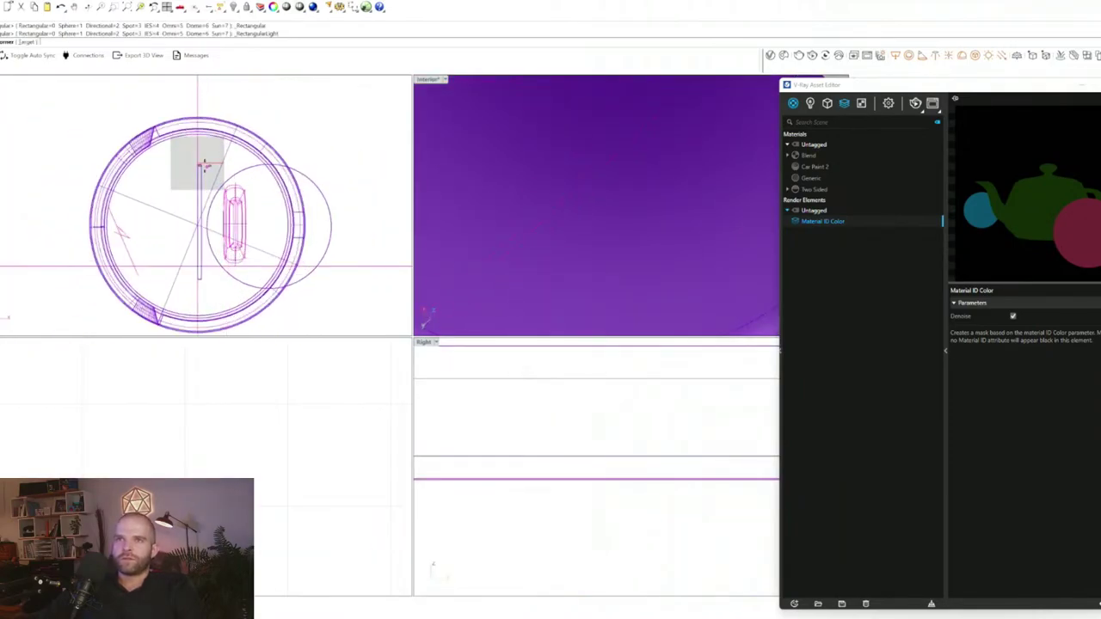
scroll(200, 164, up, 3)
scroll(196, 155, down, 3)
scroll(196, 155, up, 2)
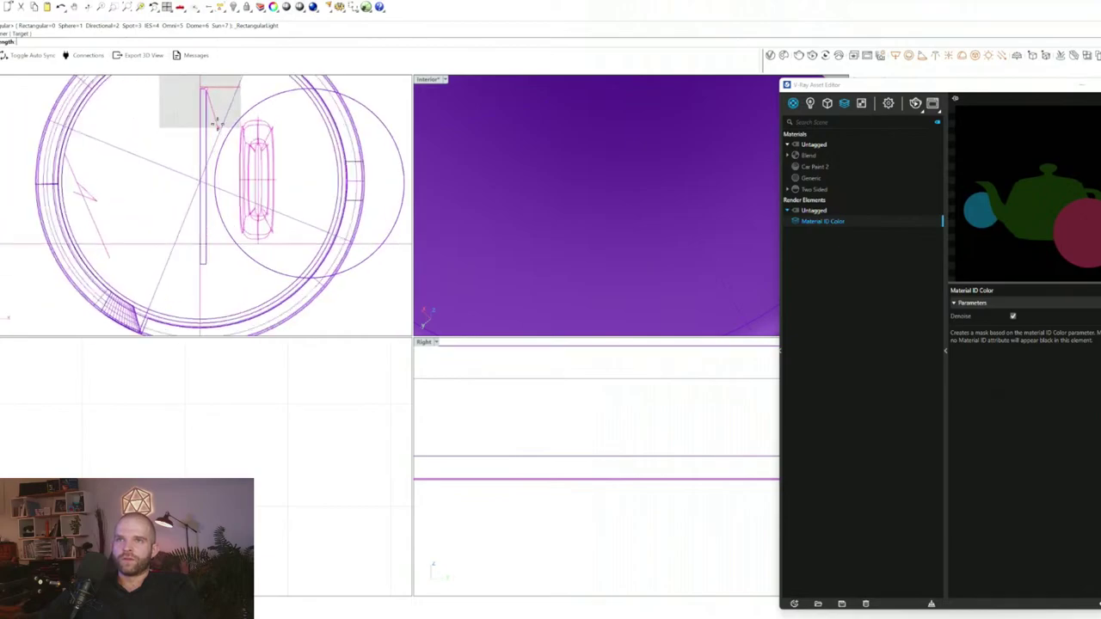
scroll(207, 146, down, 2)
scroll(228, 112, up, 3)
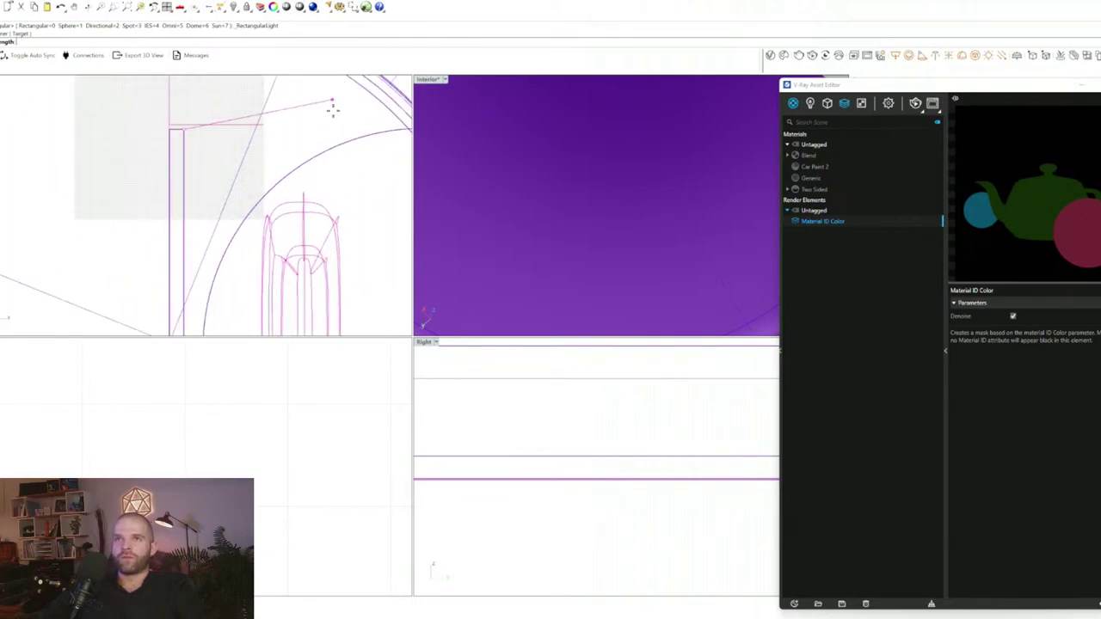
scroll(231, 98, down, 2)
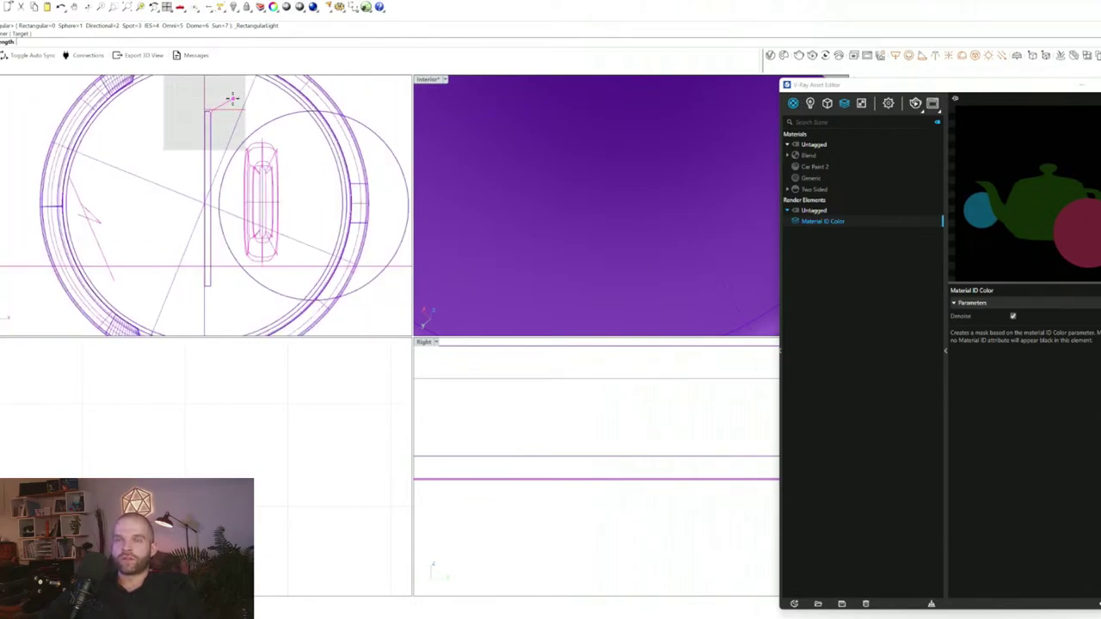
click(209, 286)
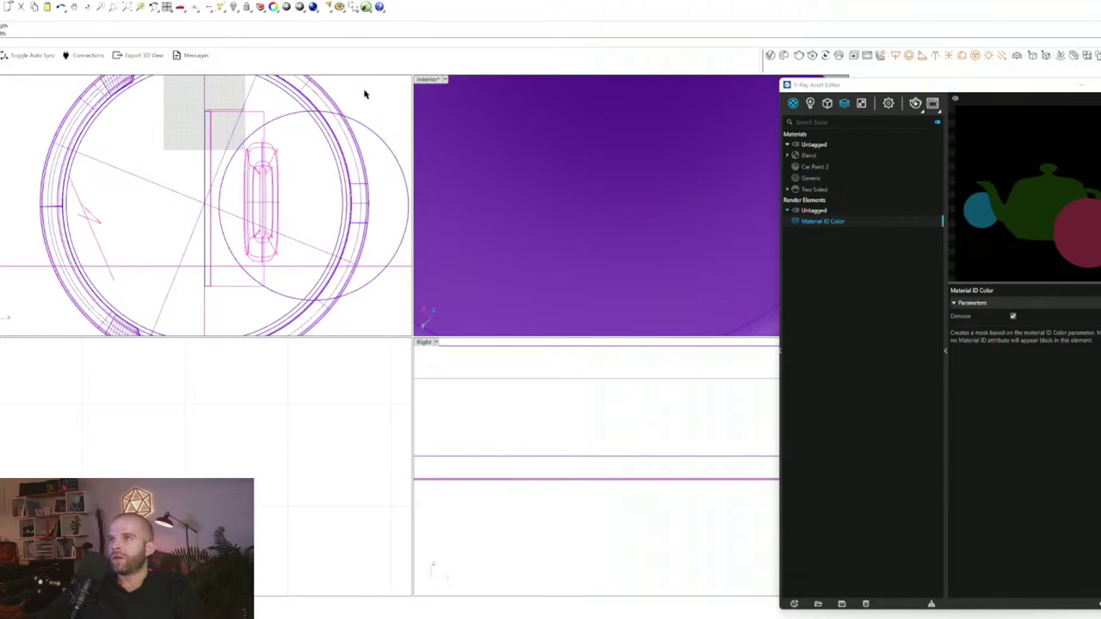
- Check the model in the perspective view and select the new rectangle light in the plan view
double_click(427, 79)
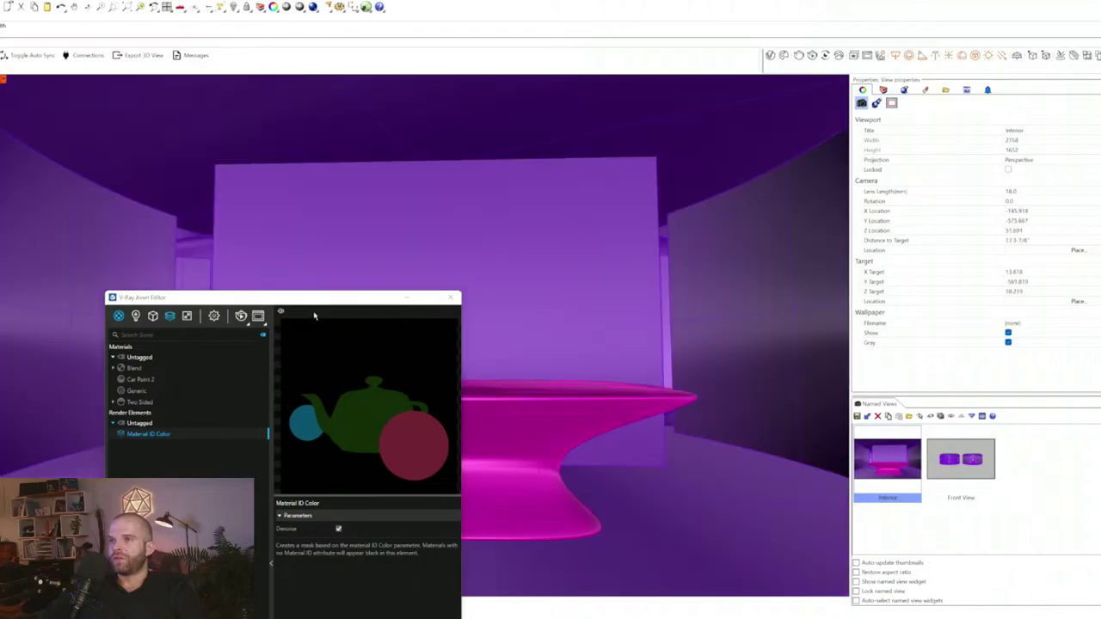
drag(311, 299, 851, 157)
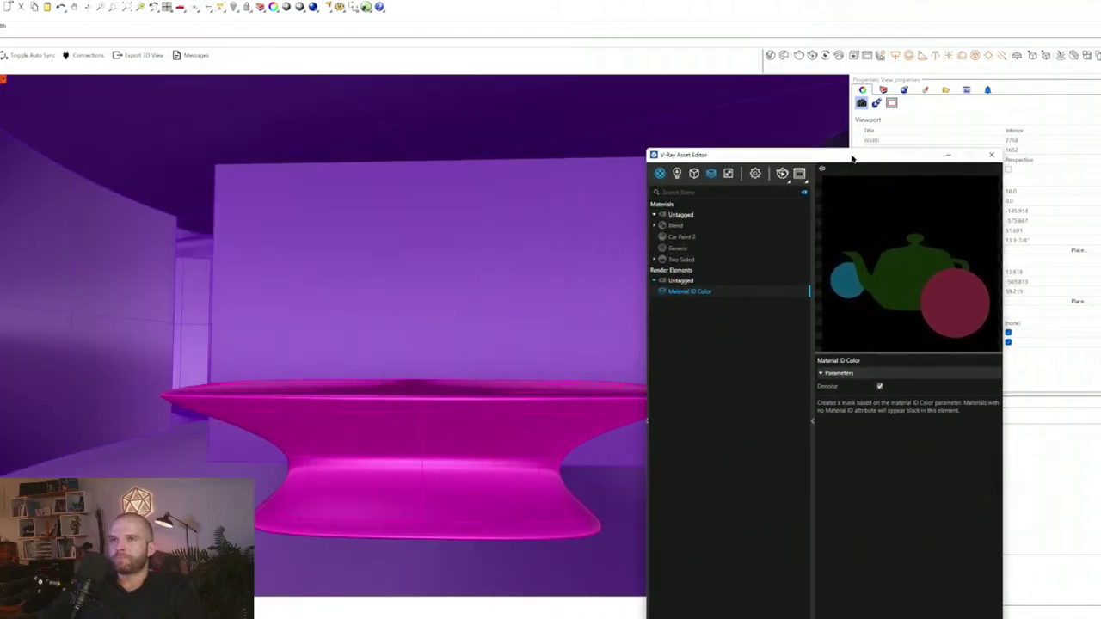
right_drag(461, 146, 351, 272)
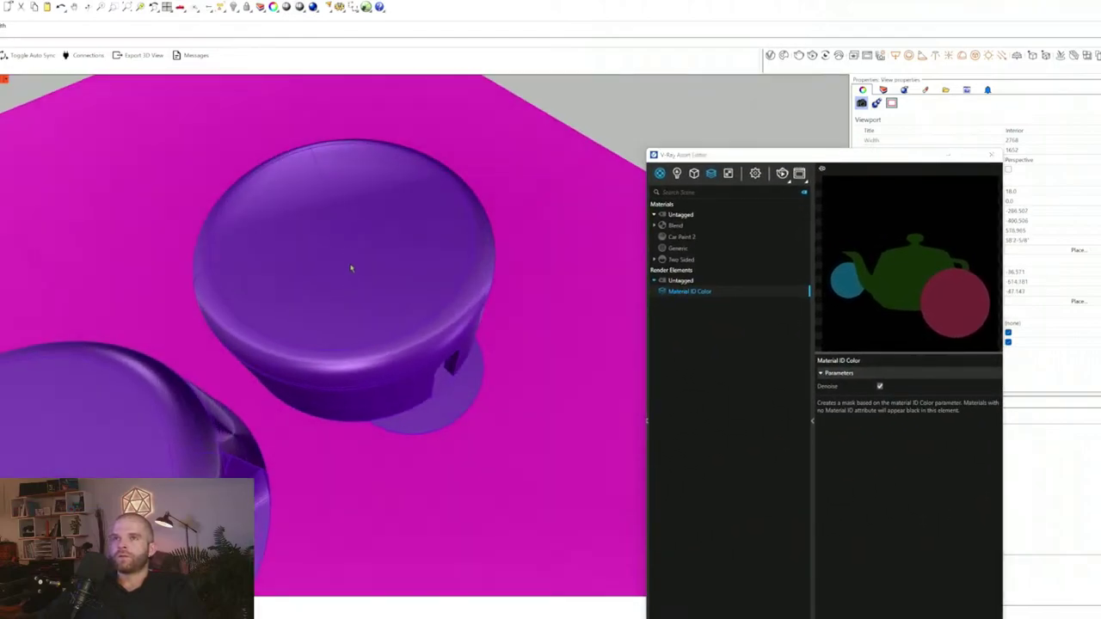
double_click(3, 80)
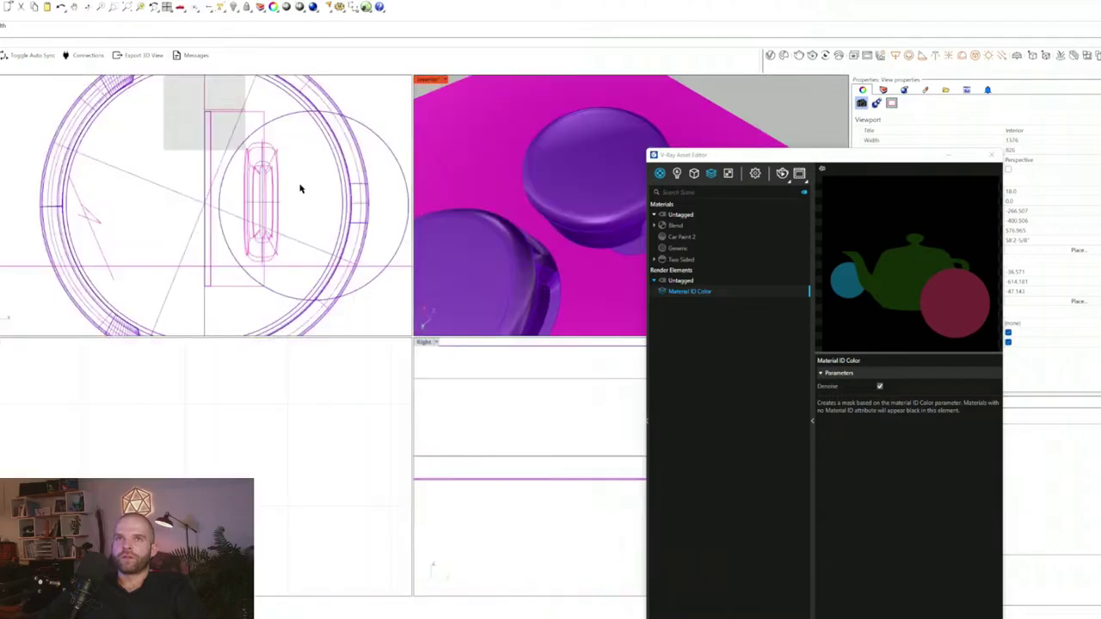
click(248, 114)
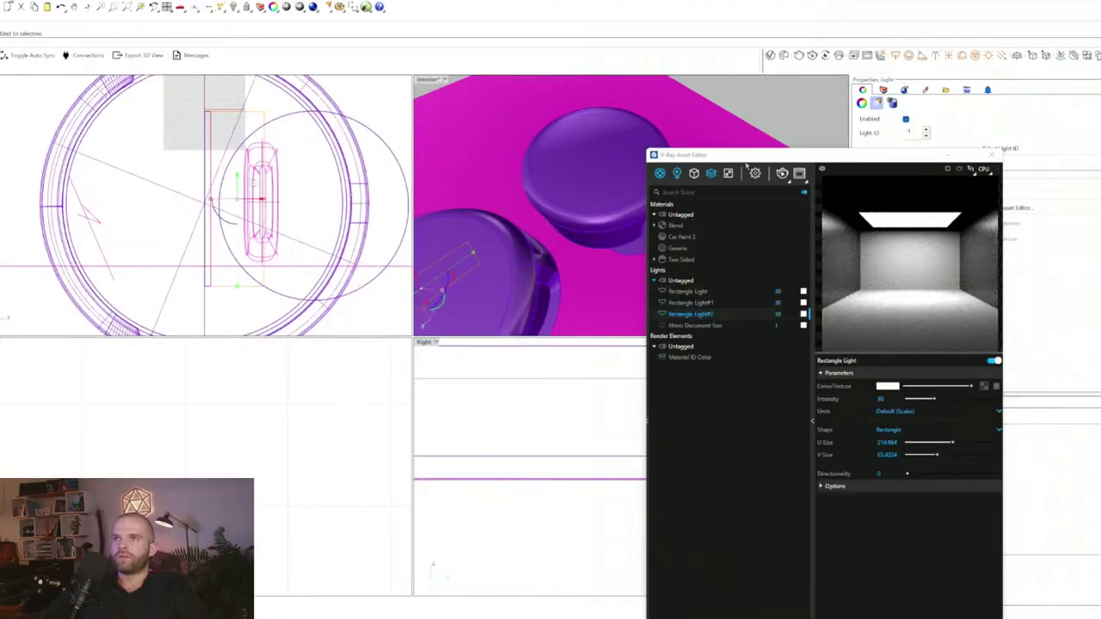
drag(856, 173, 596, 245)
- Move the rectangle light into the other round building, restore the Interior named view and lower the light to just beneath the ceiling
double_click(916, 460)
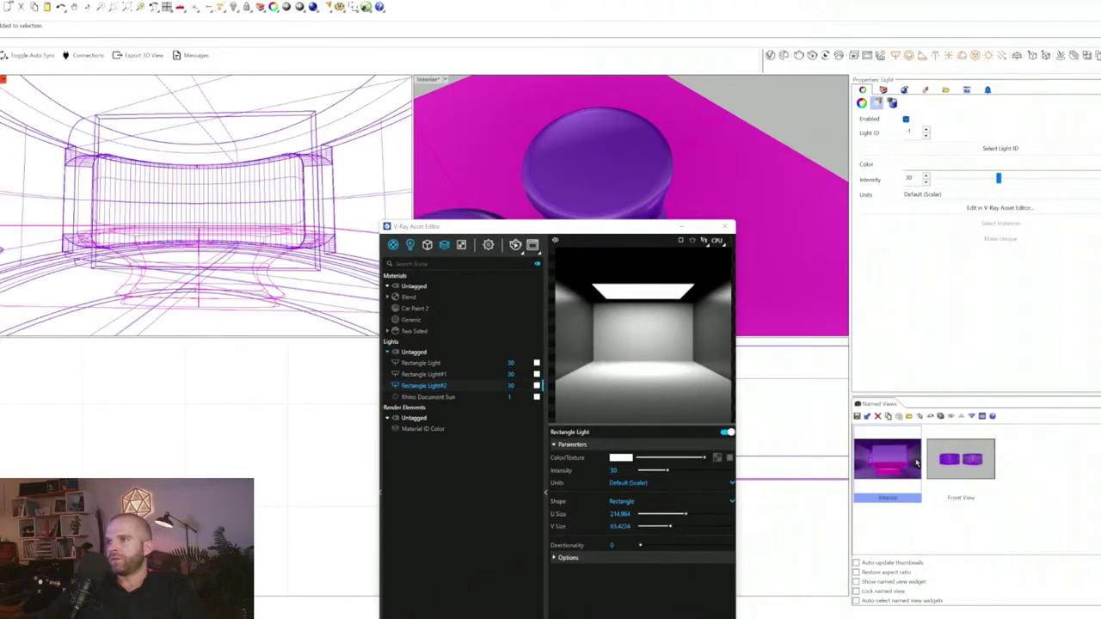
scroll(263, 206, down, 10)
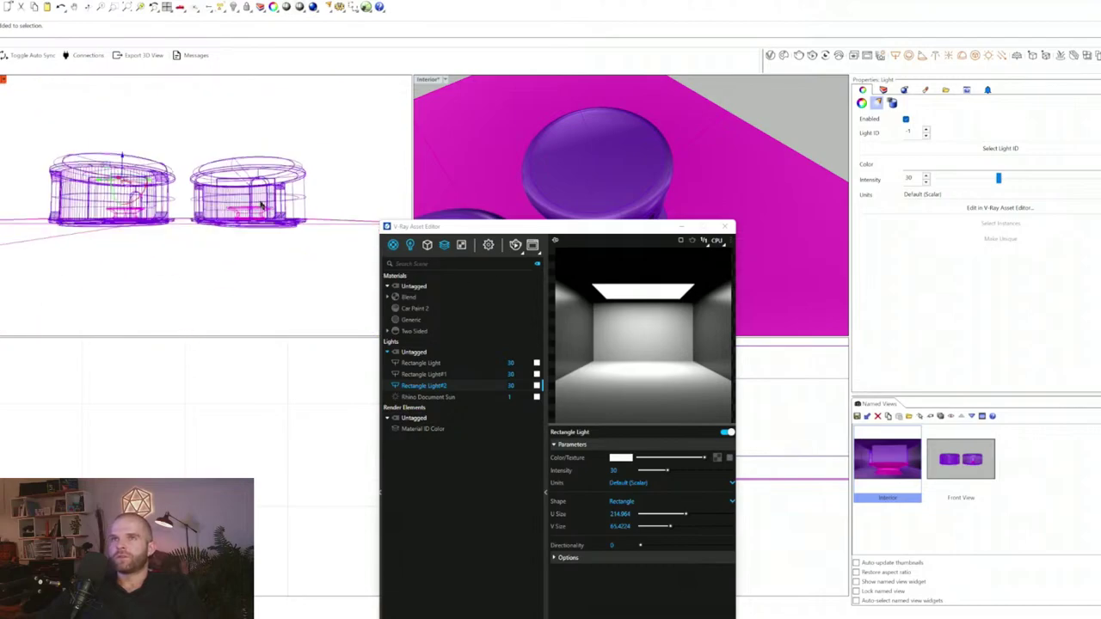
scroll(262, 206, up, 5)
double_click(890, 461)
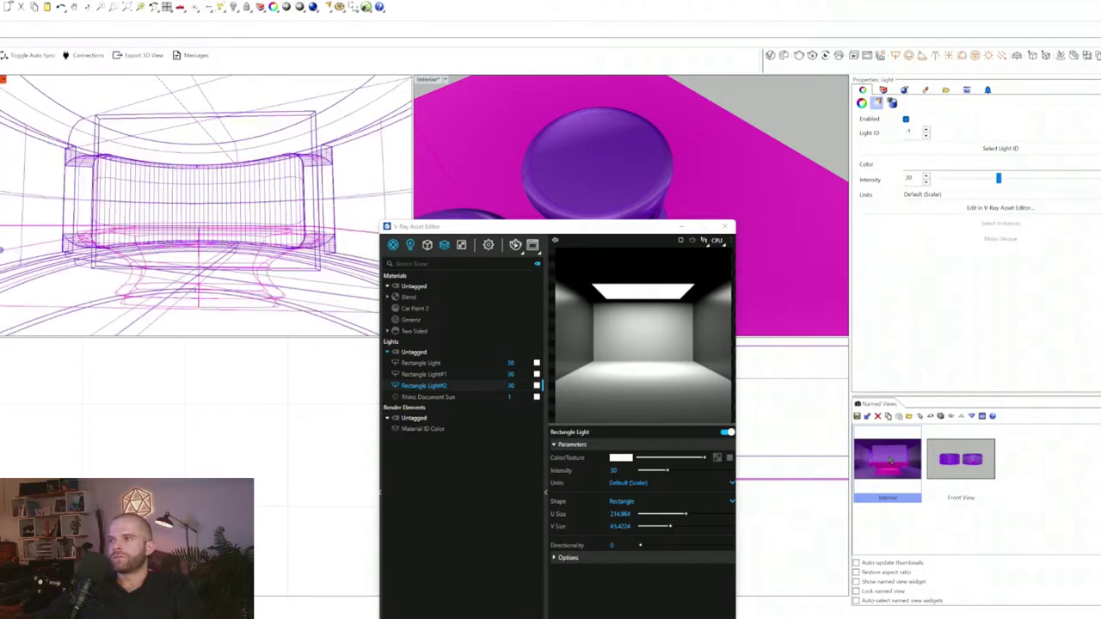
scroll(183, 178, down, 5)
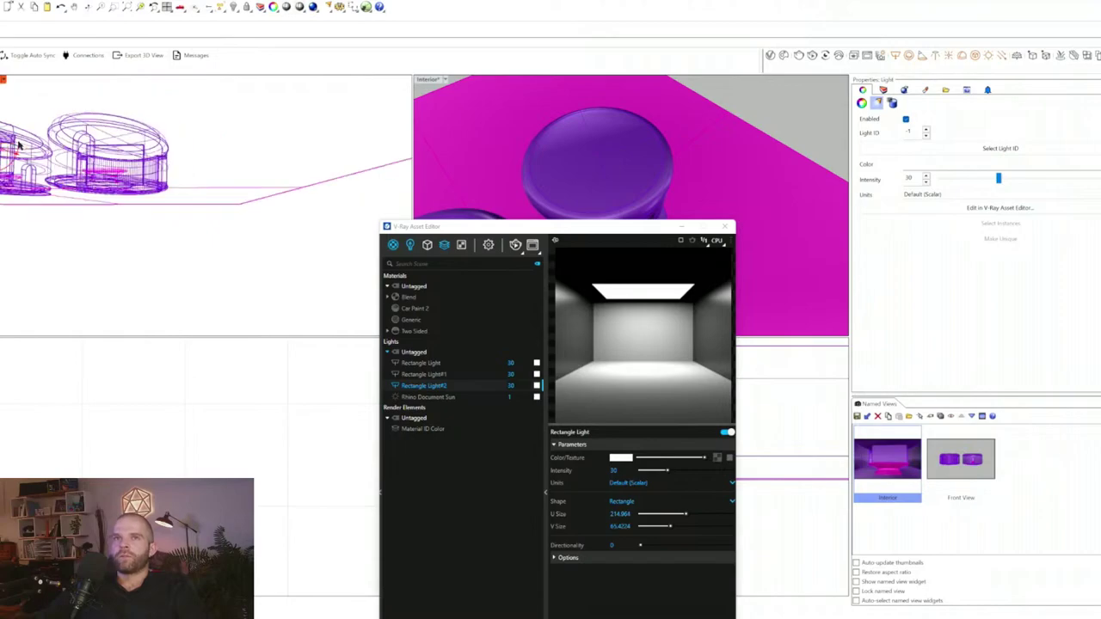
click(109, 148)
drag(99, 154, 100, 153)
double_click(875, 457)
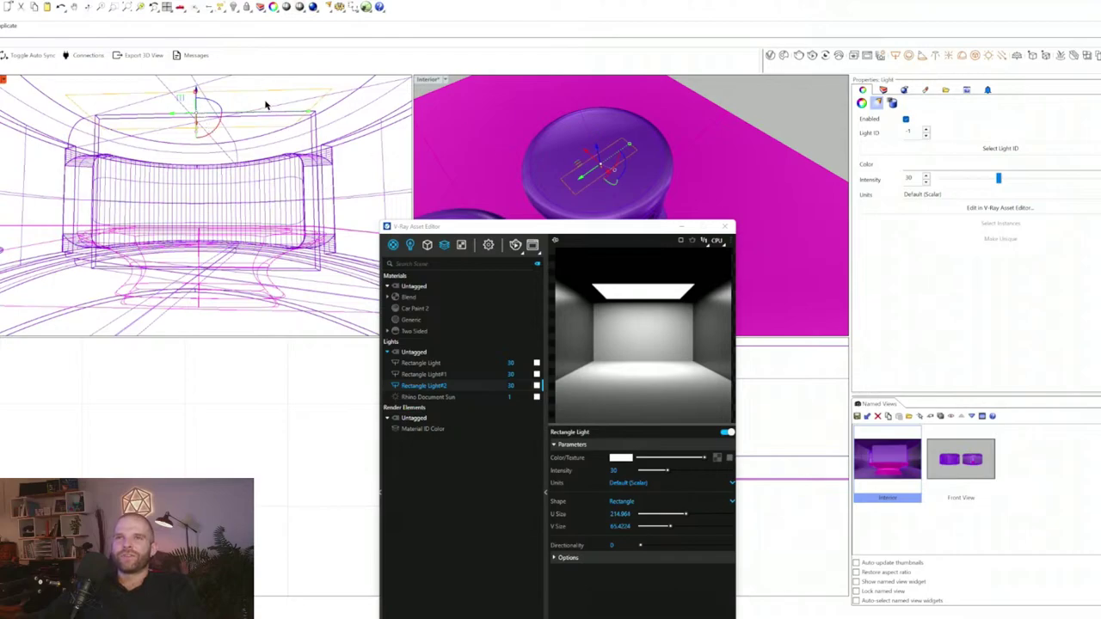
drag(196, 91, 196, 128)
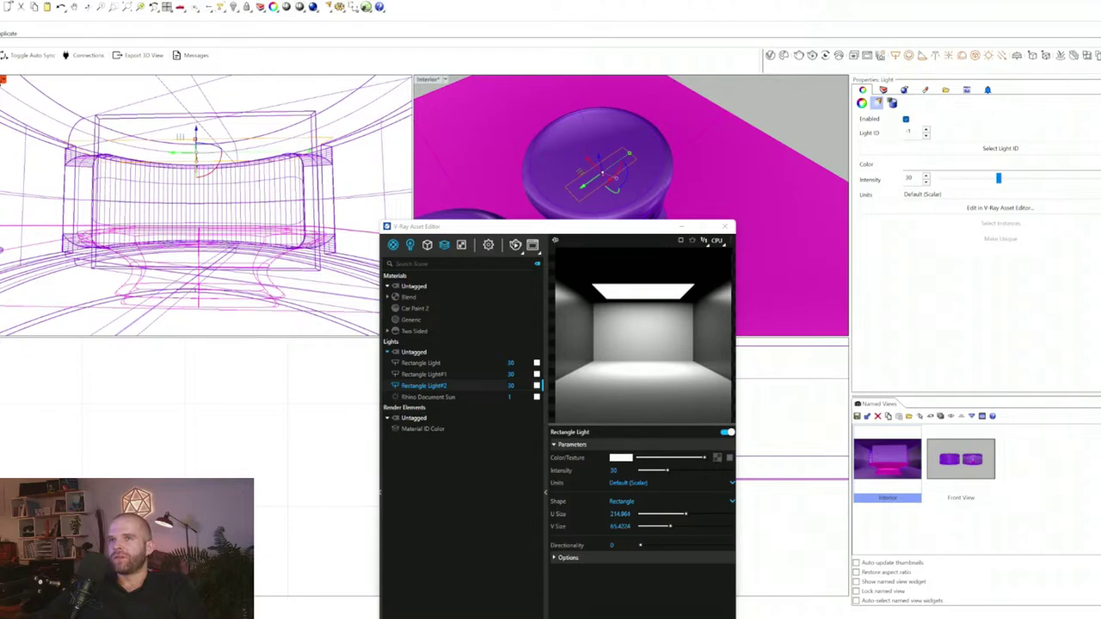
- Maximize the Interior viewport and set its display mode to V-Ray Interactive
double_click(2, 80)
click(3, 79)
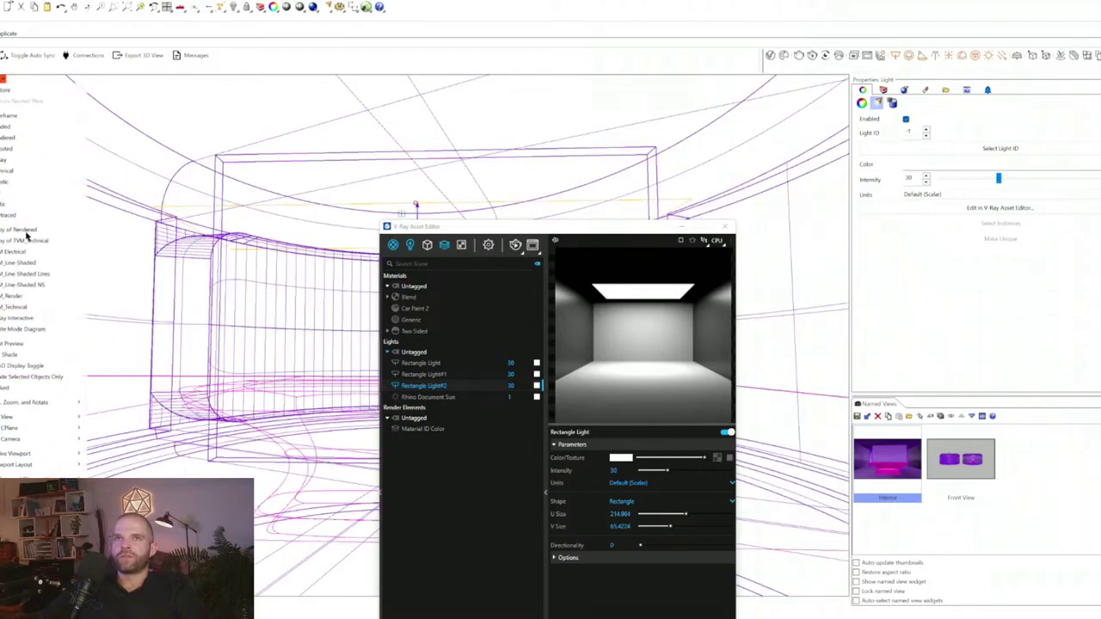
click(15, 307)
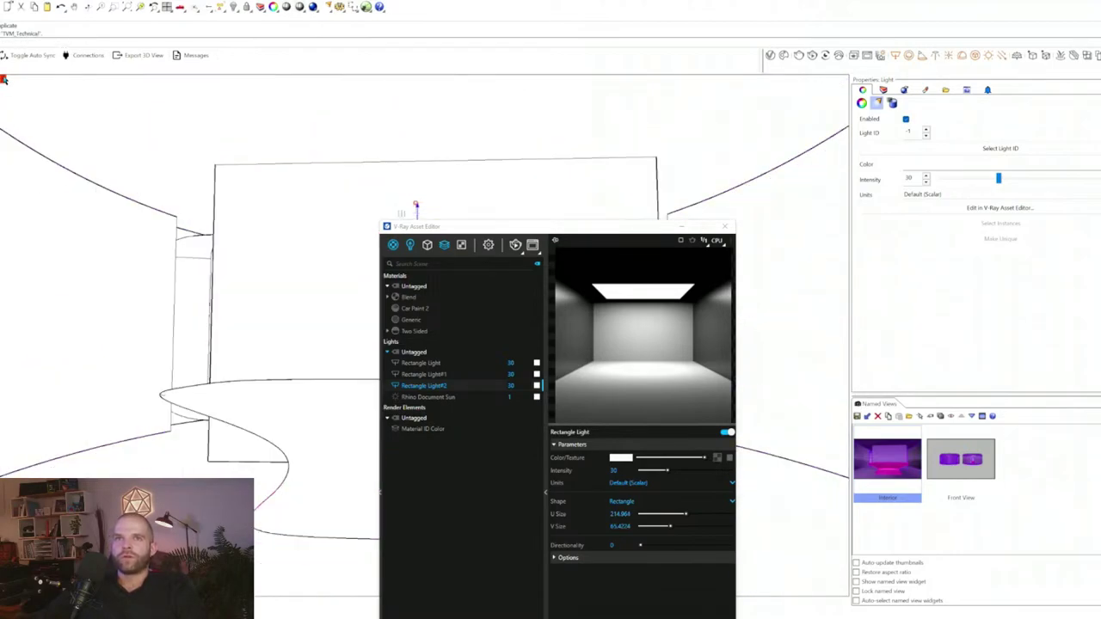
click(4, 79)
click(18, 318)
drag(524, 226, 904, 56)
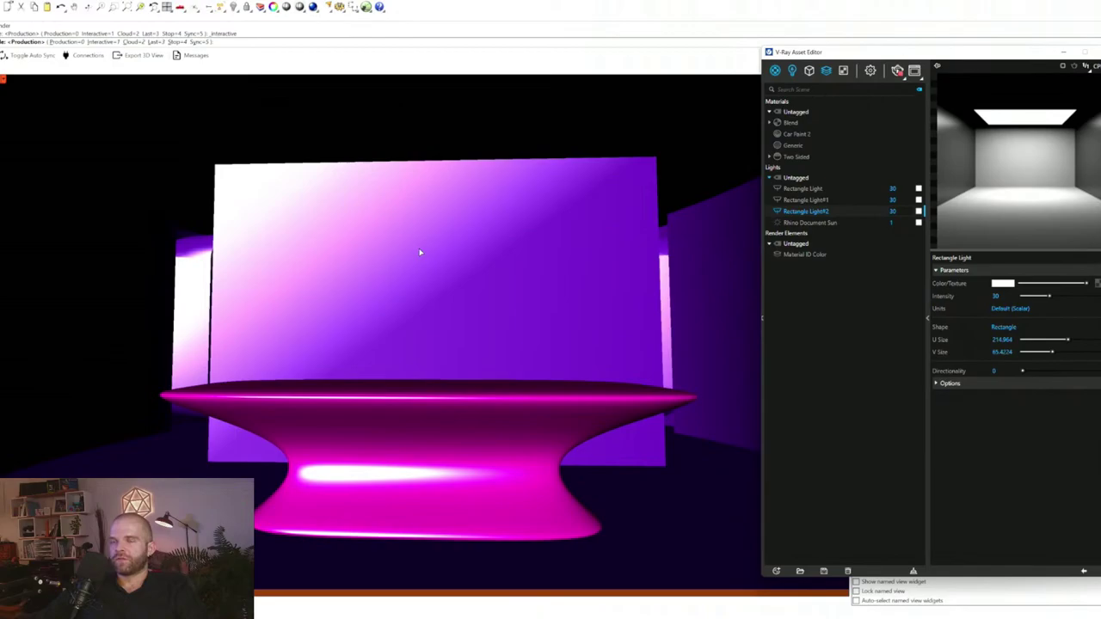
- Move the ceiling rectangle light forward from the partition wall and scale it down to a narrower strip
click(419, 252)
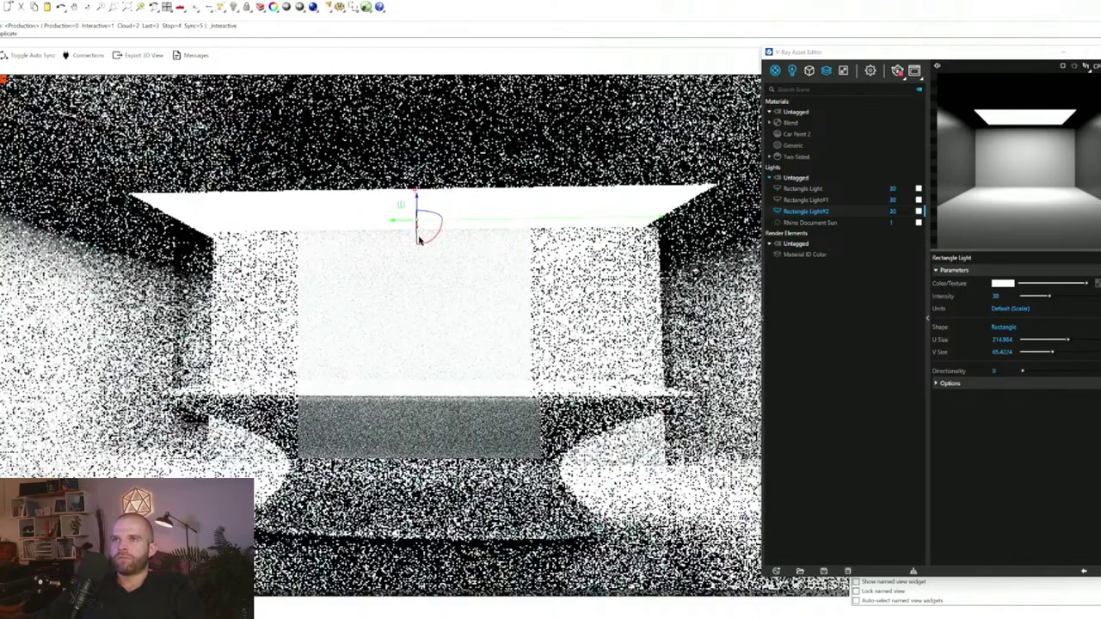
drag(418, 234, 402, 194)
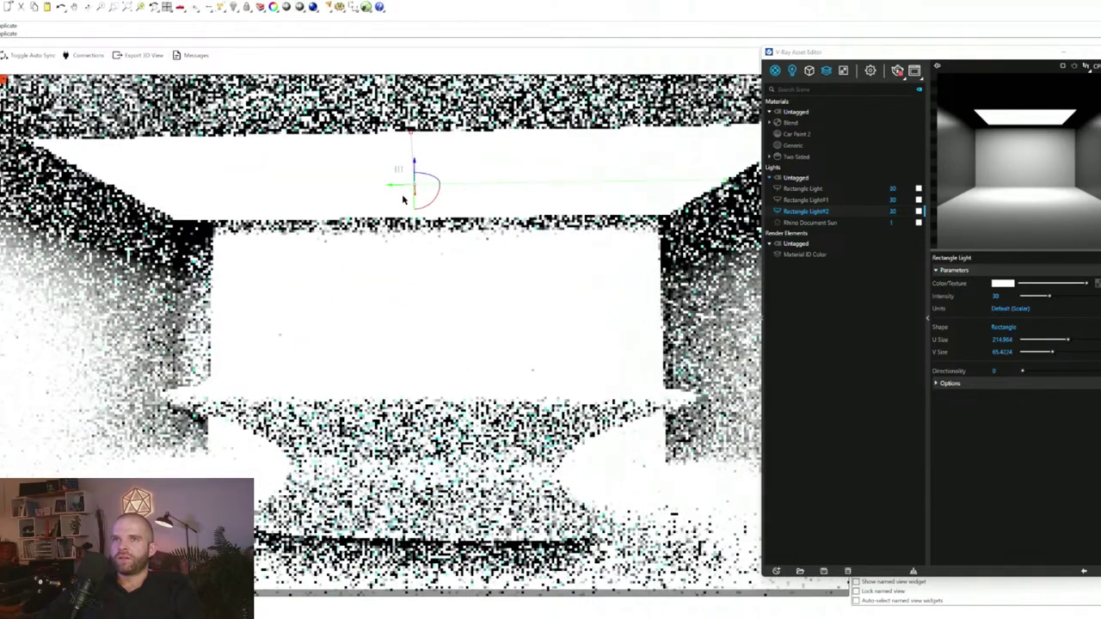
drag(410, 134, 416, 176)
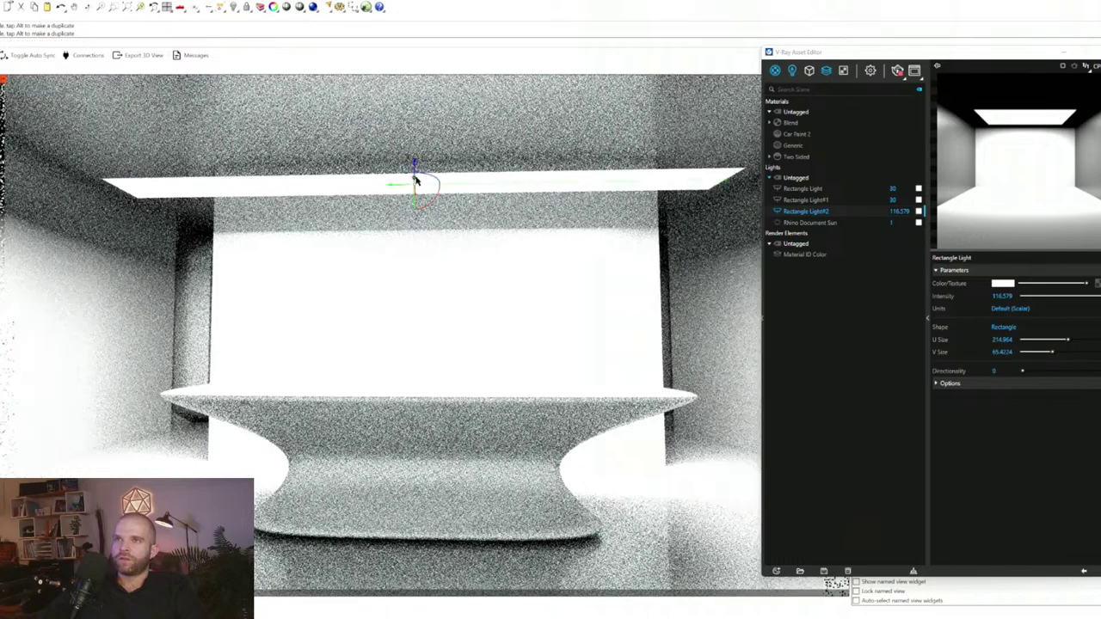
- Raise the ceiling rectangle light closer to the ceiling and reduce its intensity to 6
drag(413, 177, 415, 179)
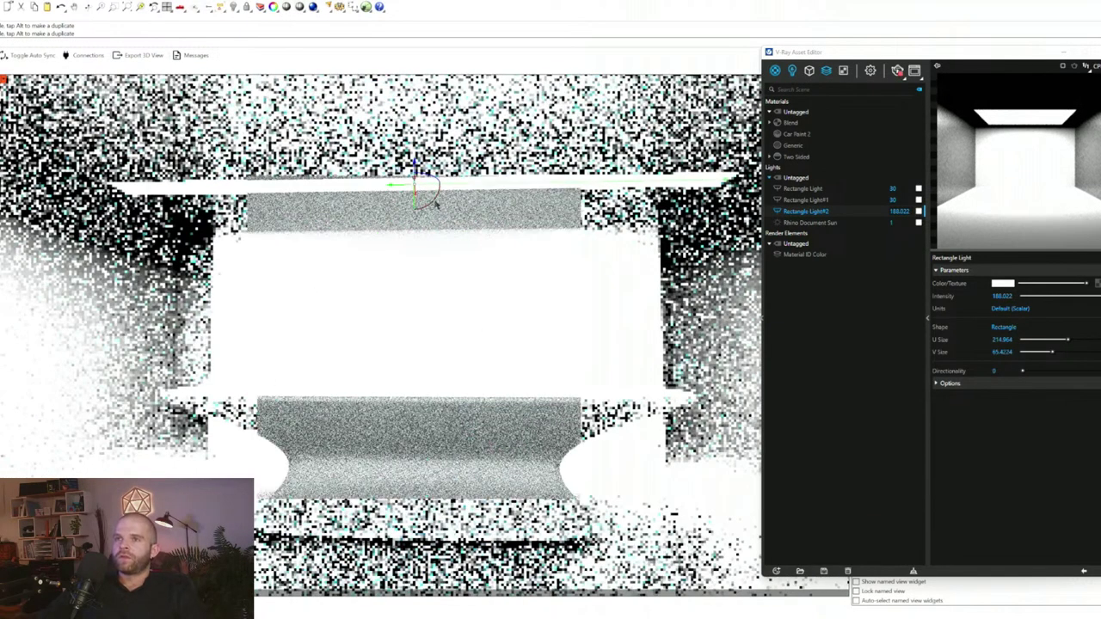
drag(417, 164, 420, 105)
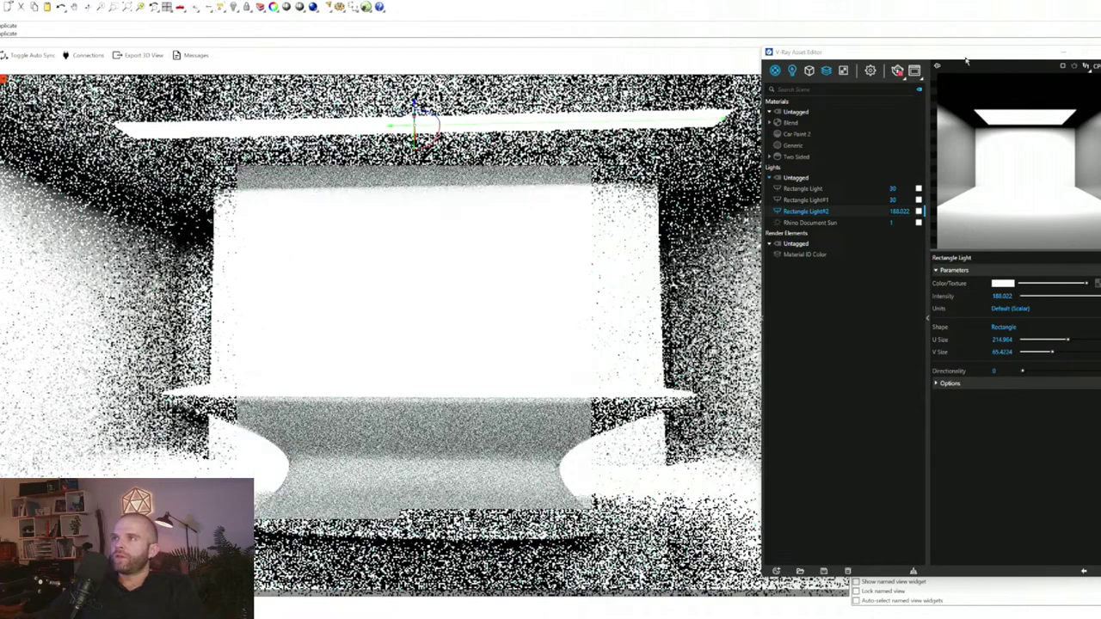
drag(958, 56, 600, 355)
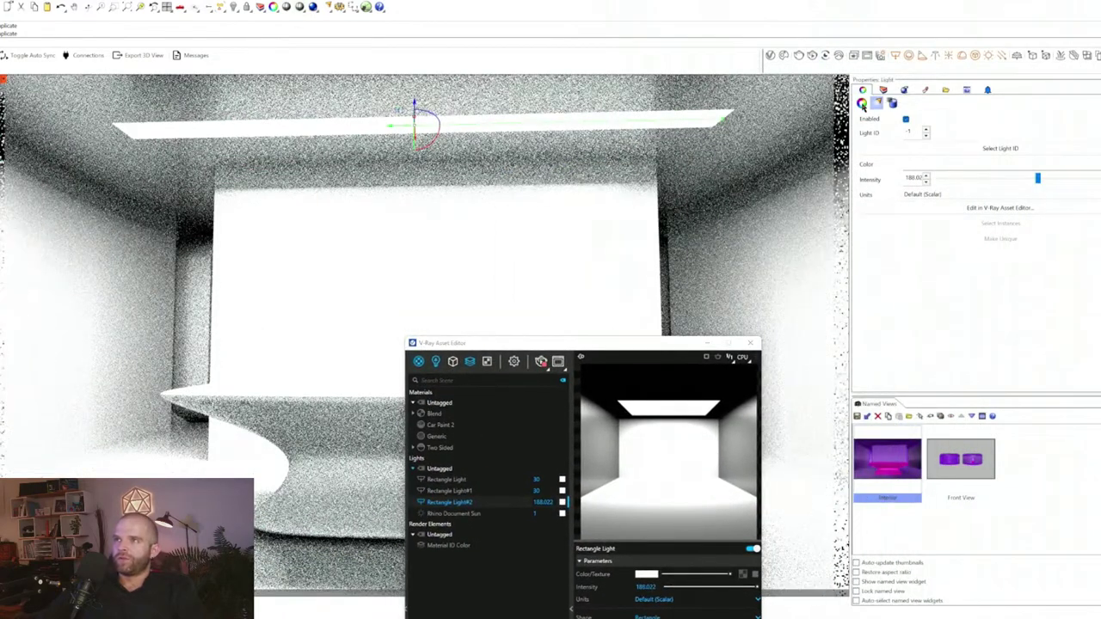
click(862, 103)
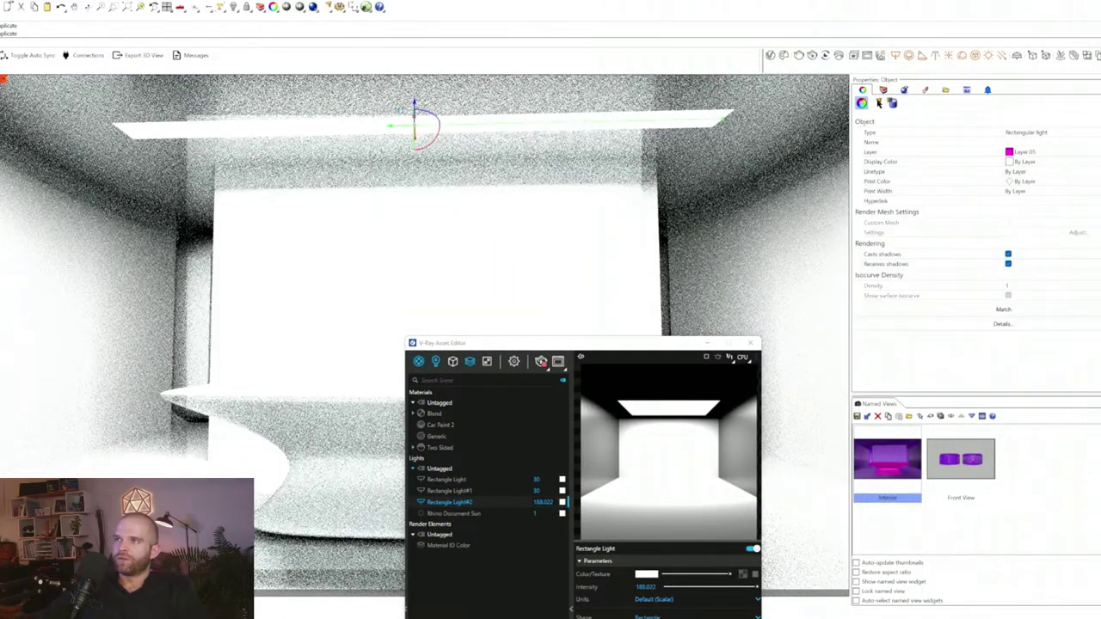
click(878, 103)
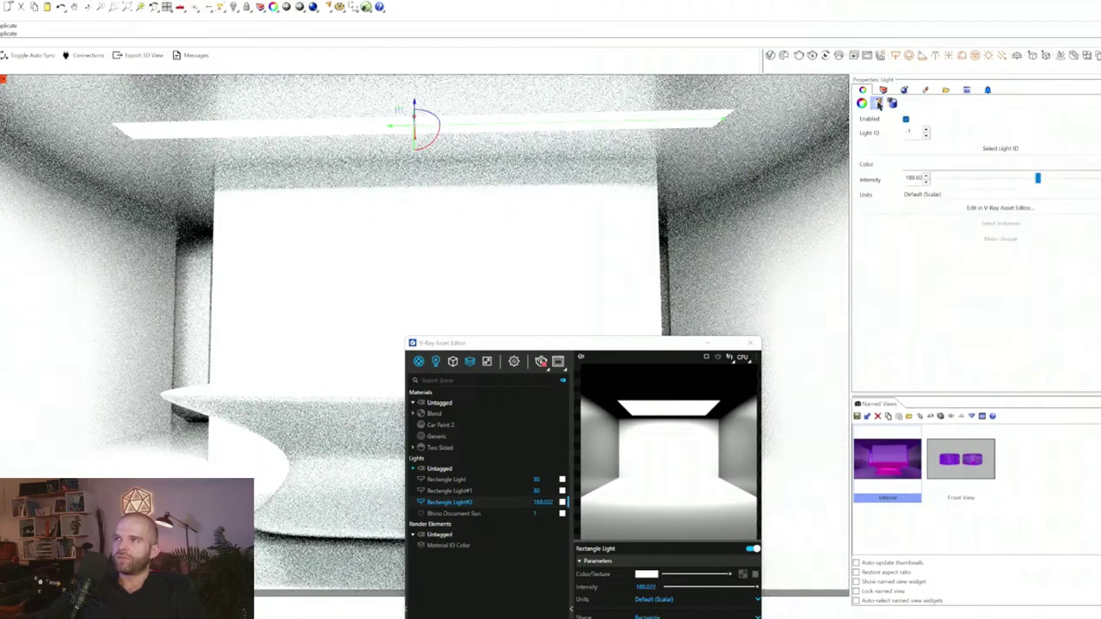
click(981, 183)
click(981, 182)
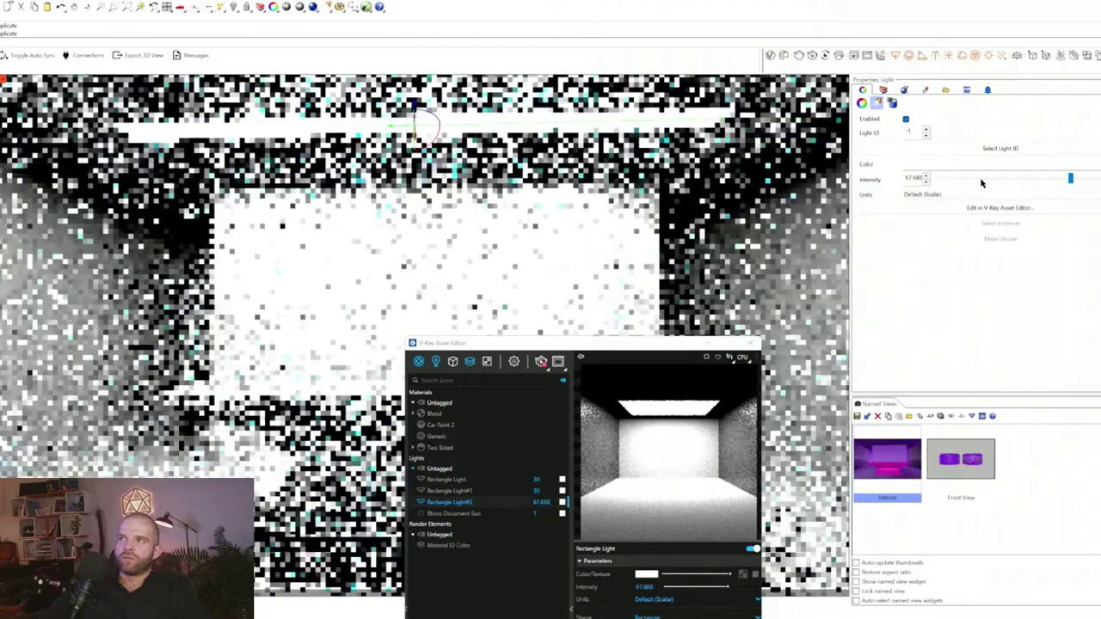
scroll(981, 182, down, 4)
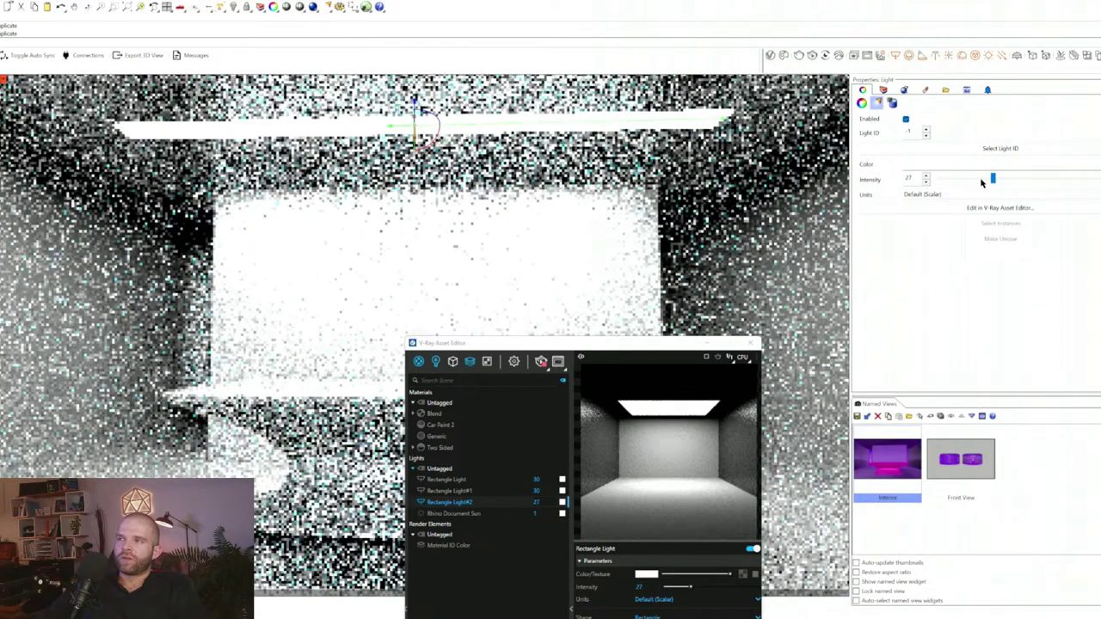
scroll(981, 183, down, 3)
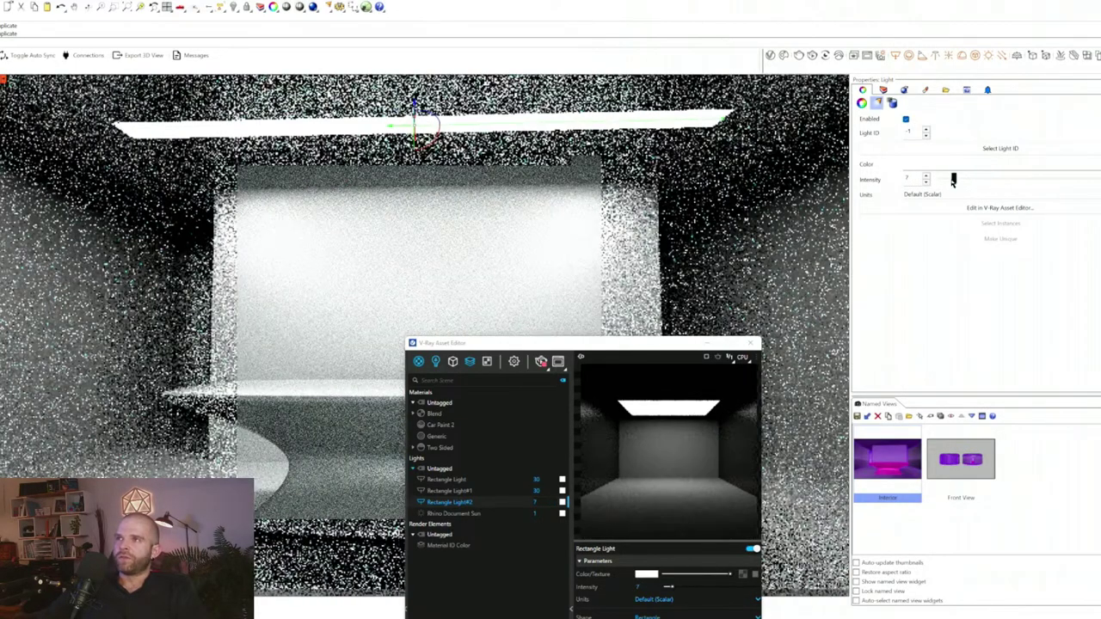
scroll(952, 179, down, 1)
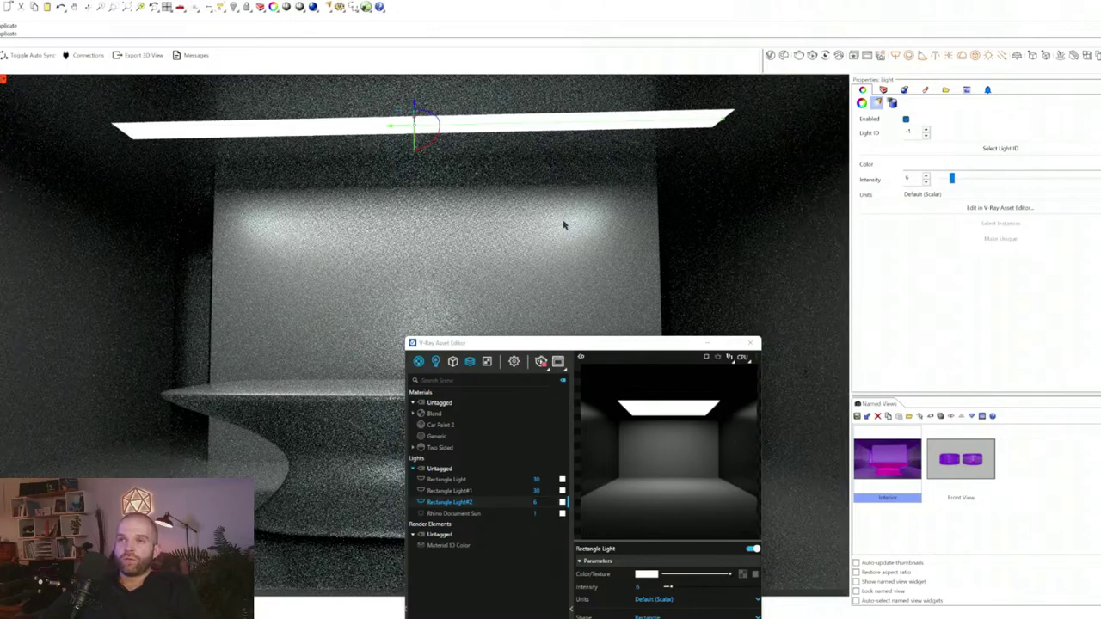
- Raise the ceiling rectangle light slightly further and delete it
drag(570, 346, 778, 213)
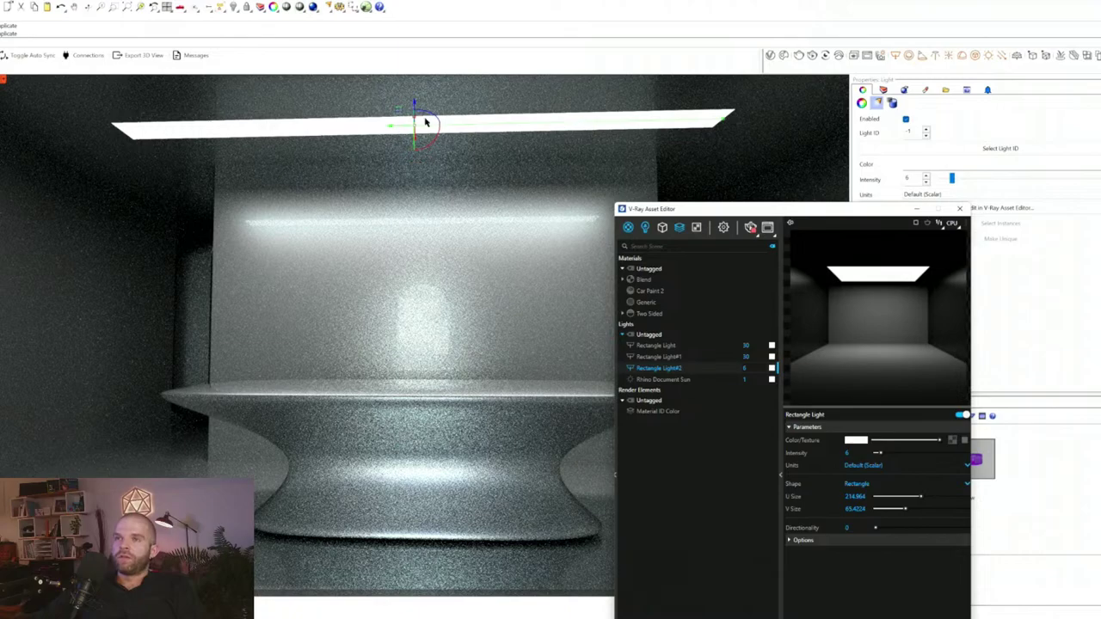
drag(414, 102, 416, 98)
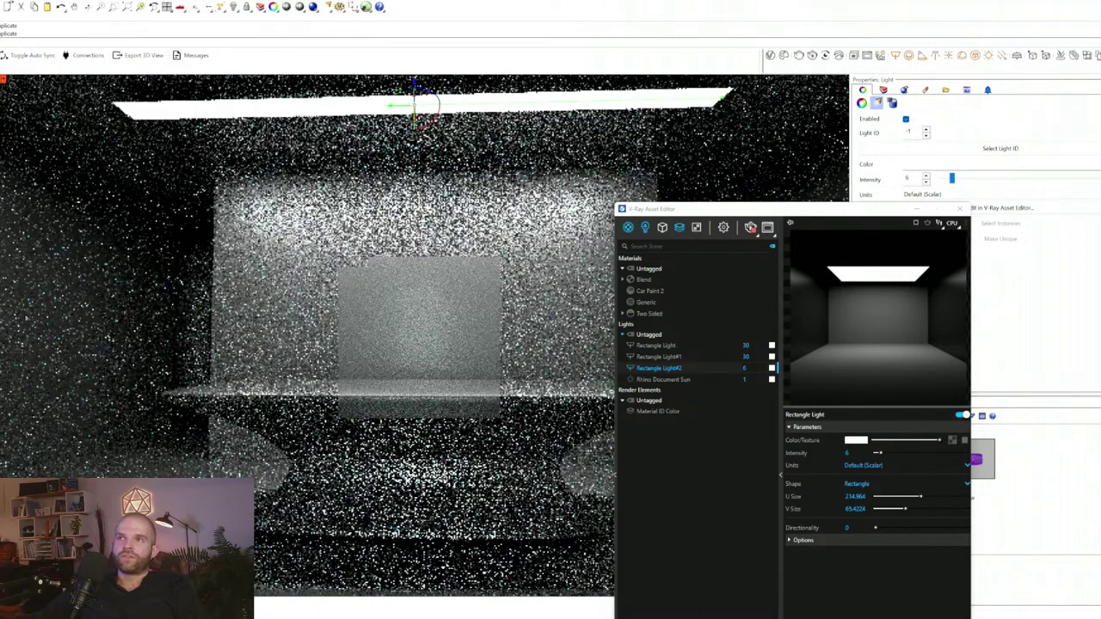
key(Delete)
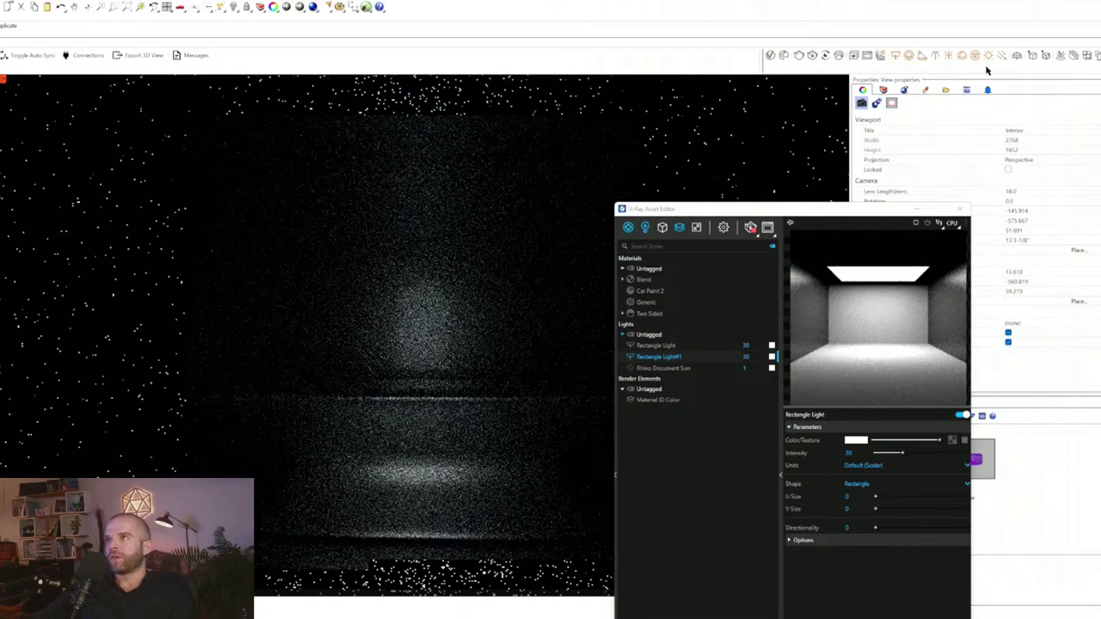
- Draw an IES light whose cone is centred on the counter's left end, with its tip above the counter
click(939, 56)
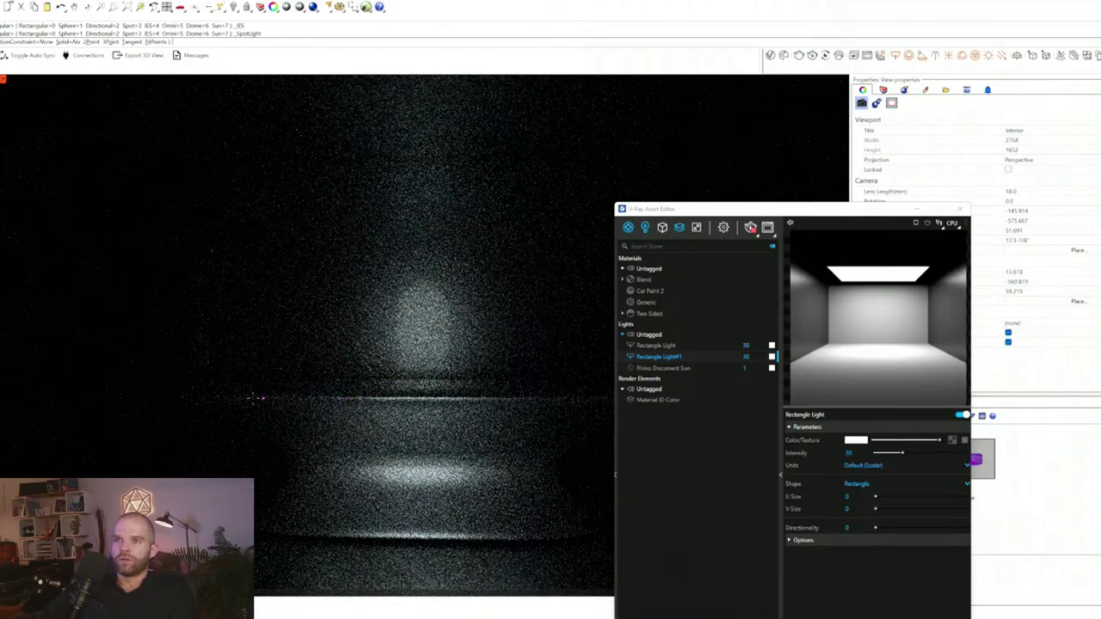
click(184, 396)
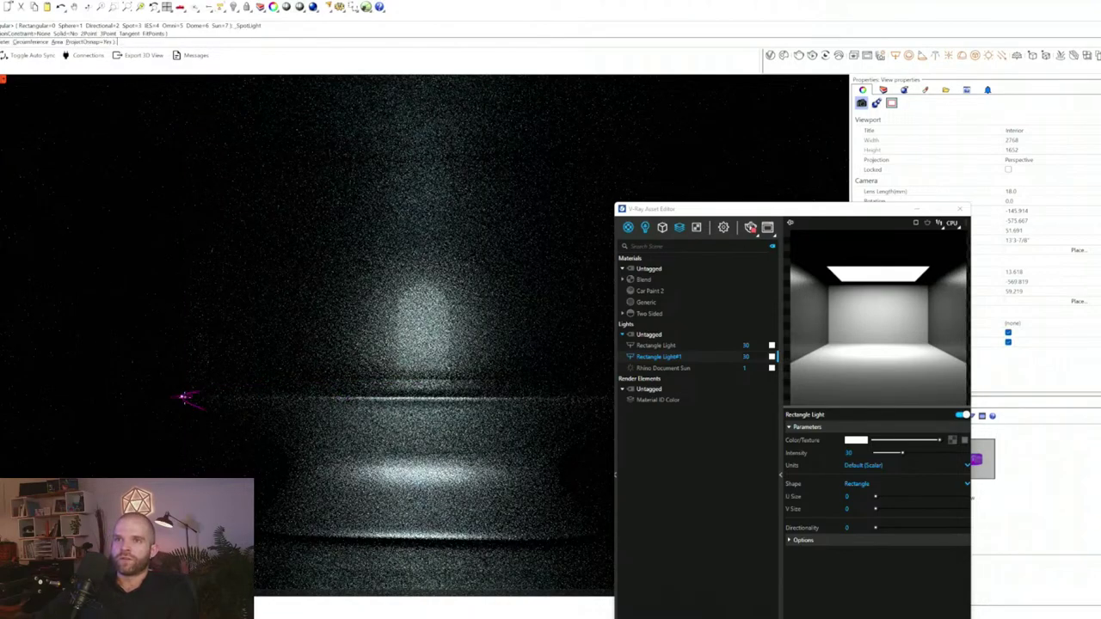
click(183, 408)
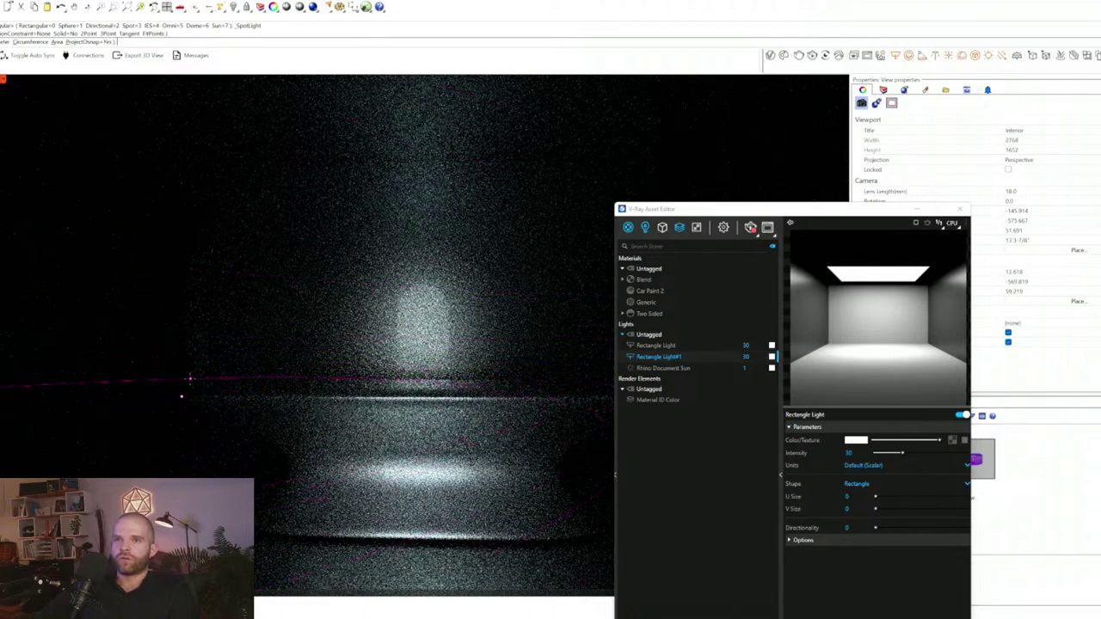
click(193, 389)
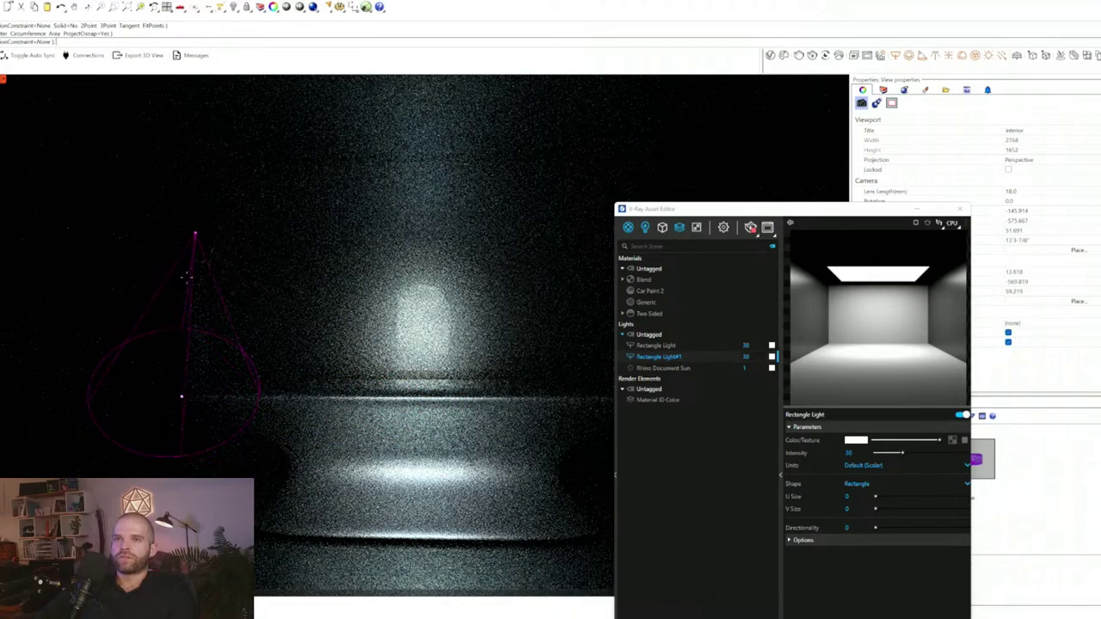
click(182, 237)
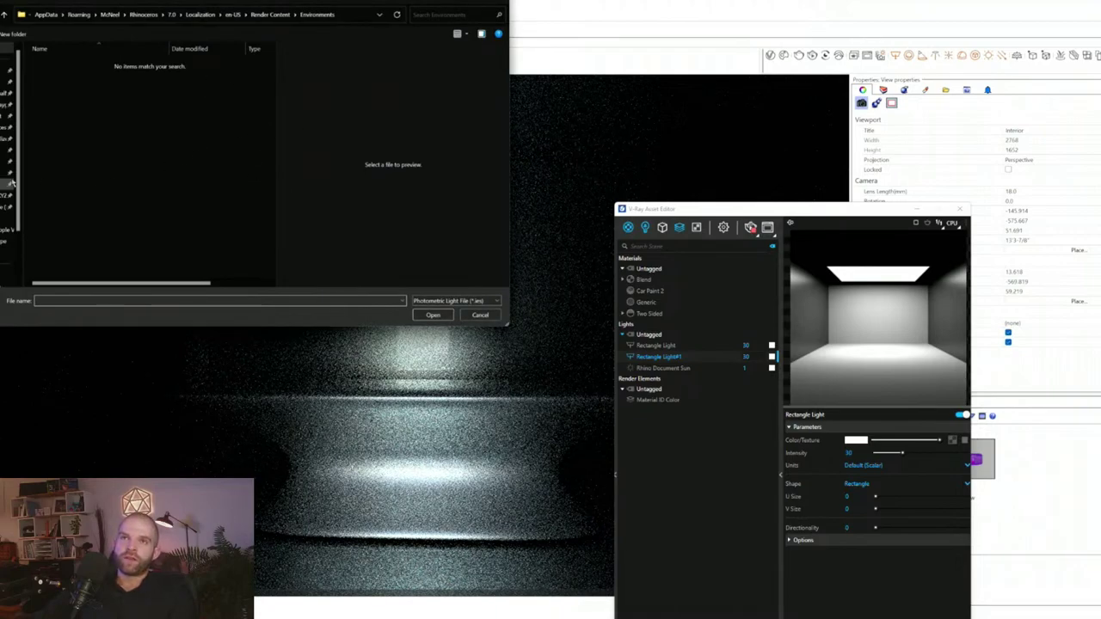
- Browse to the ies subfolder of 03 - IES Lights in 99 - Resources and select the file "23 (2015_05_26 16_23_41 UTC).ies"
click(9, 93)
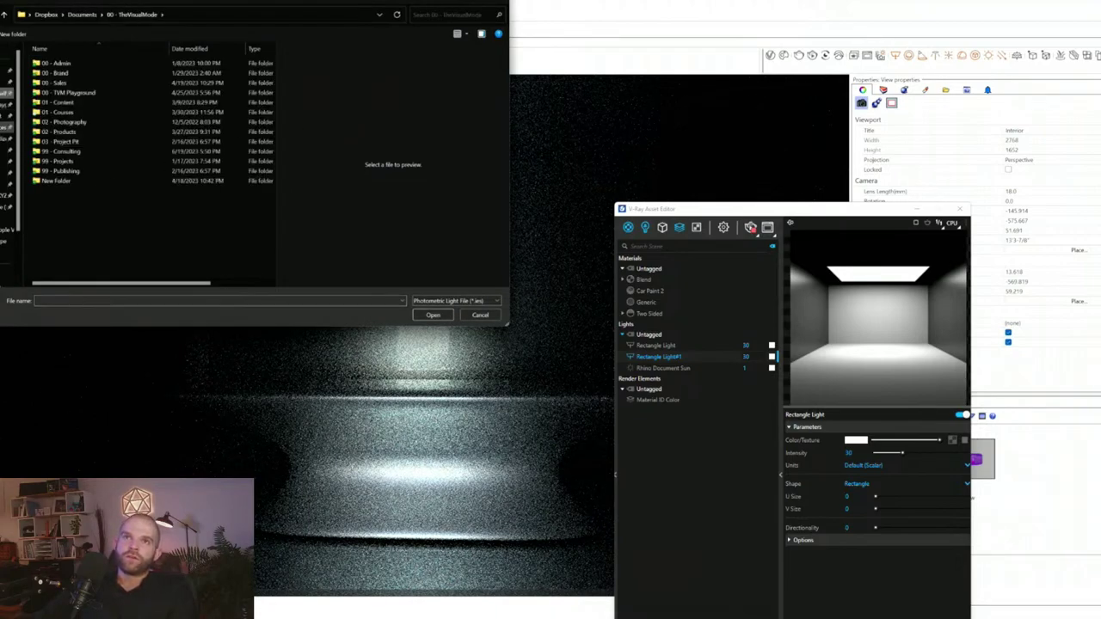
click(9, 127)
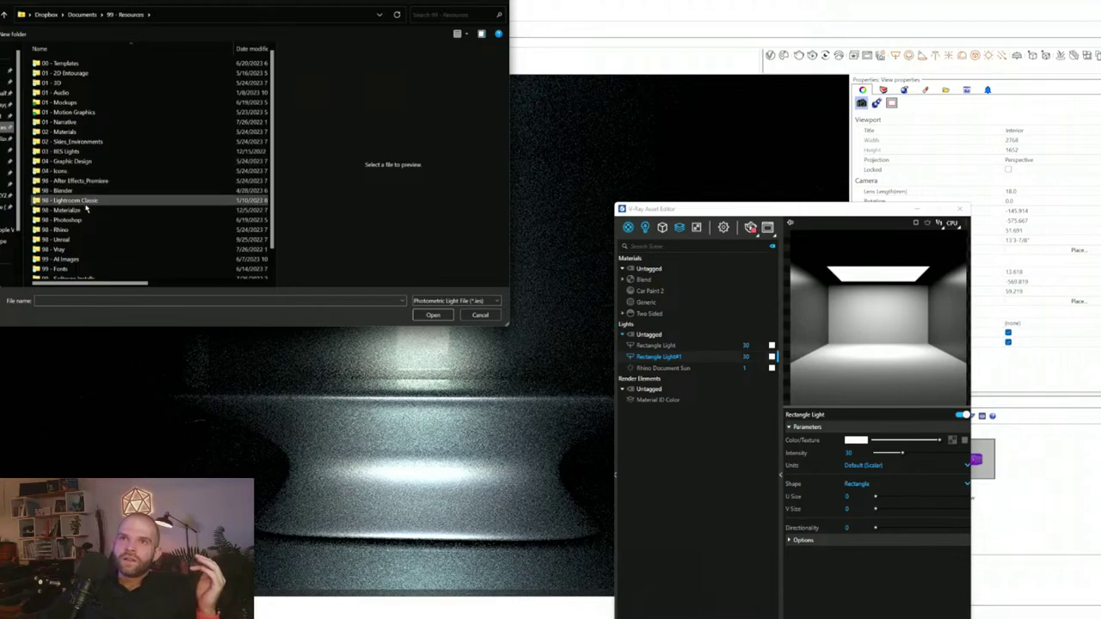
double_click(79, 152)
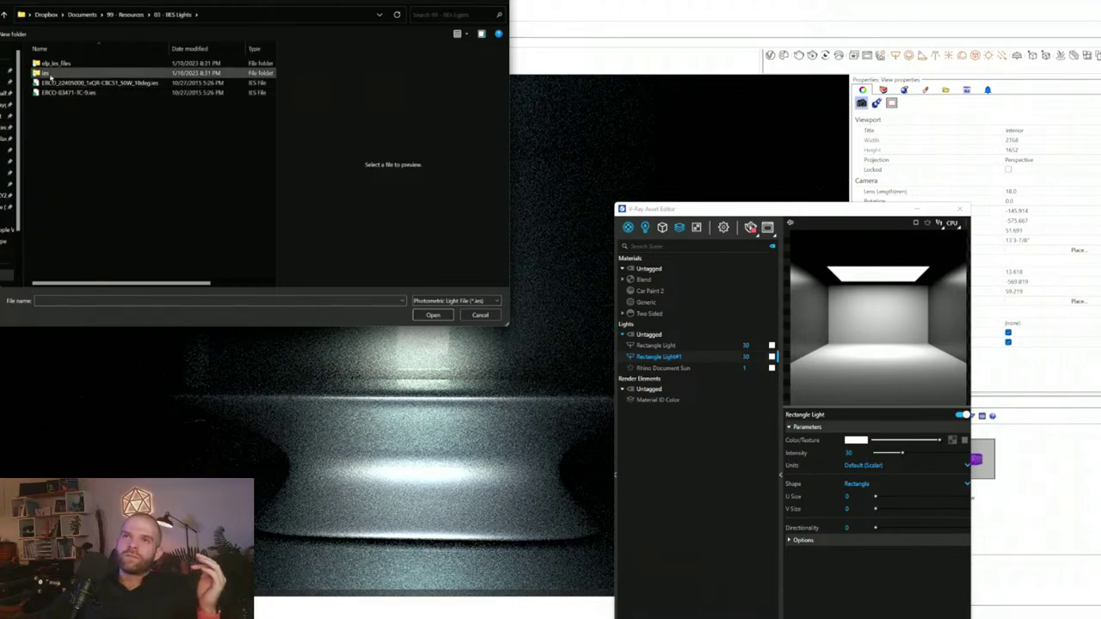
double_click(63, 75)
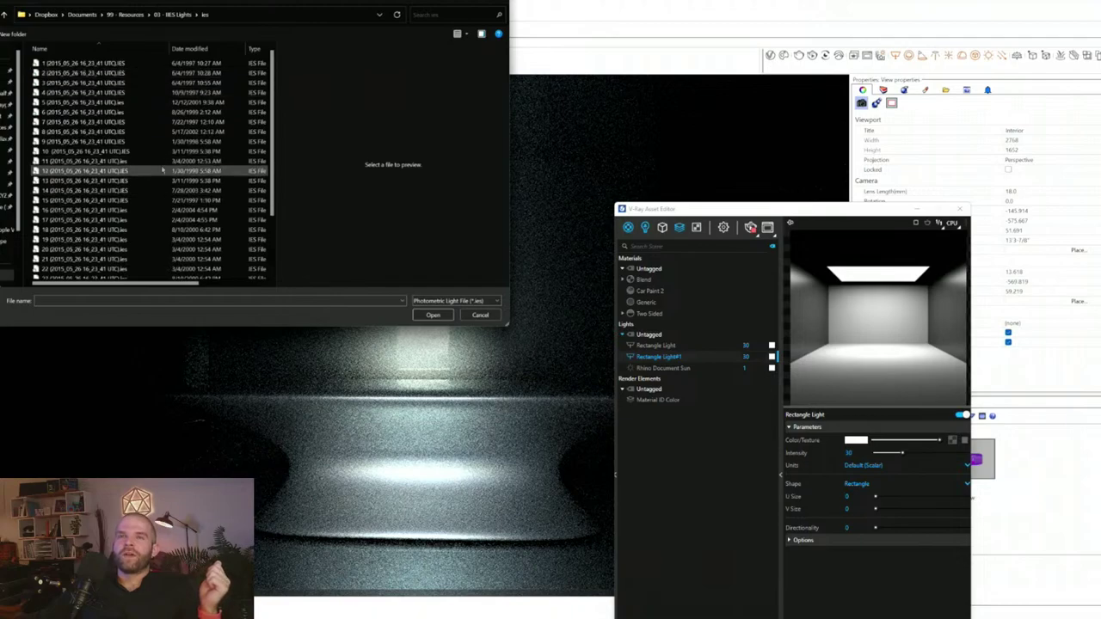
scroll(169, 193, down, 2)
scroll(169, 194, down, 1)
click(146, 205)
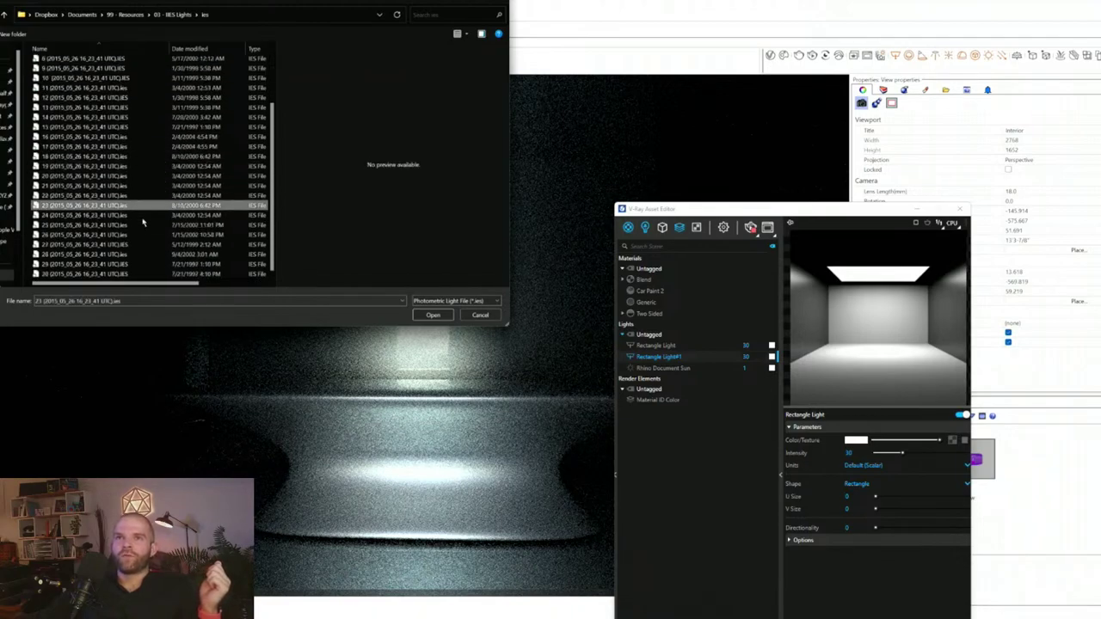
scroll(144, 210, up, 3)
- Copy the ies folder's path and open that folder in a new File Explorer window
click(252, 11)
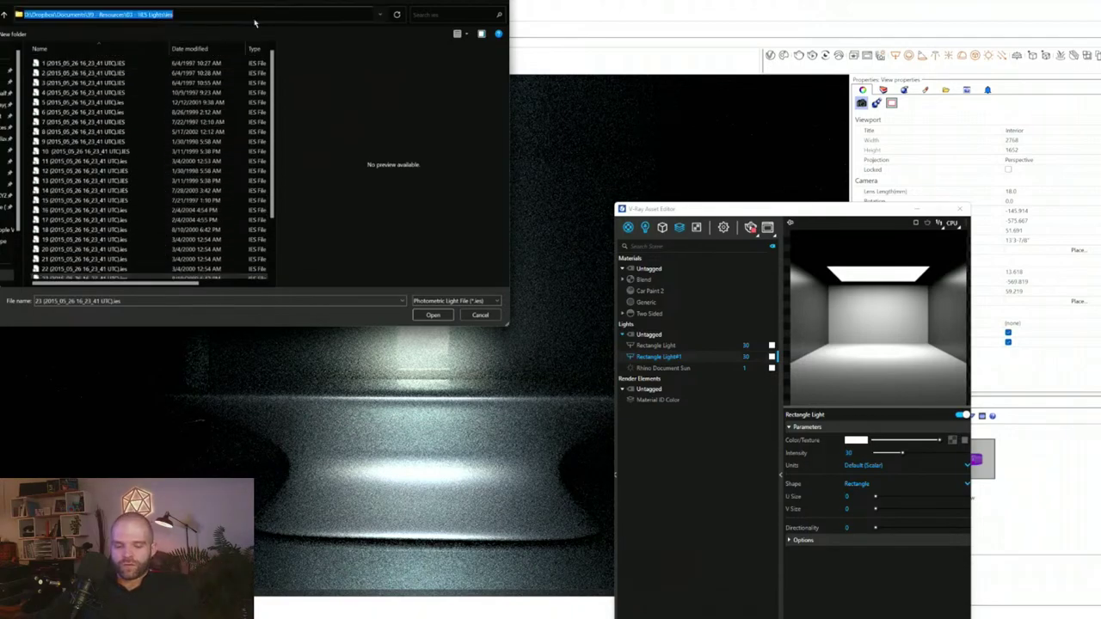
click(404, 575)
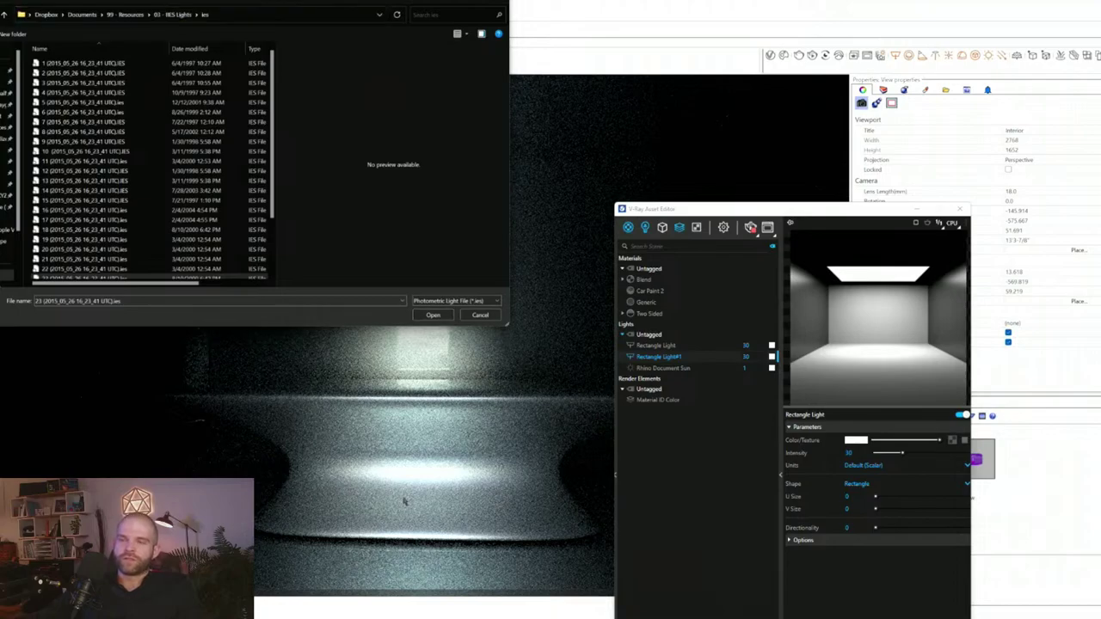
key(super+e)
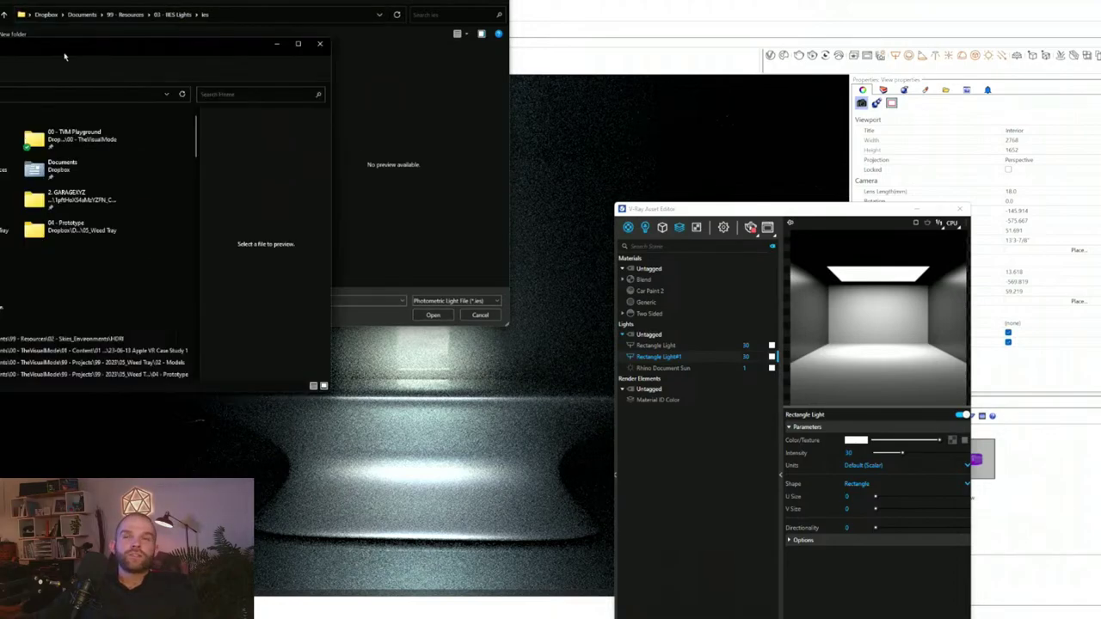
click(615, 123)
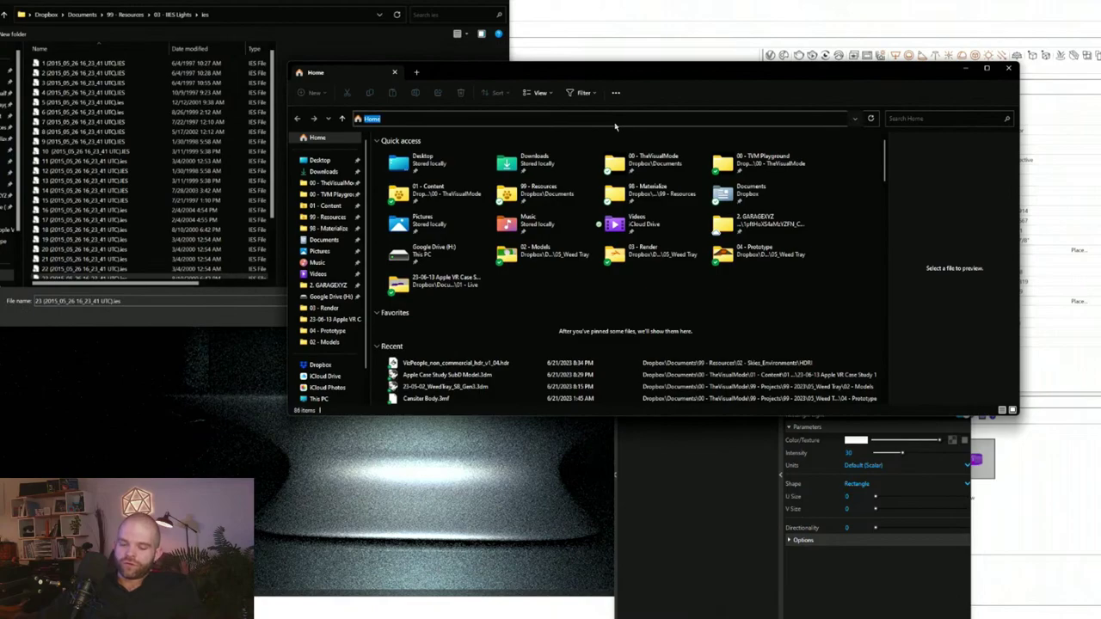
key(Return)
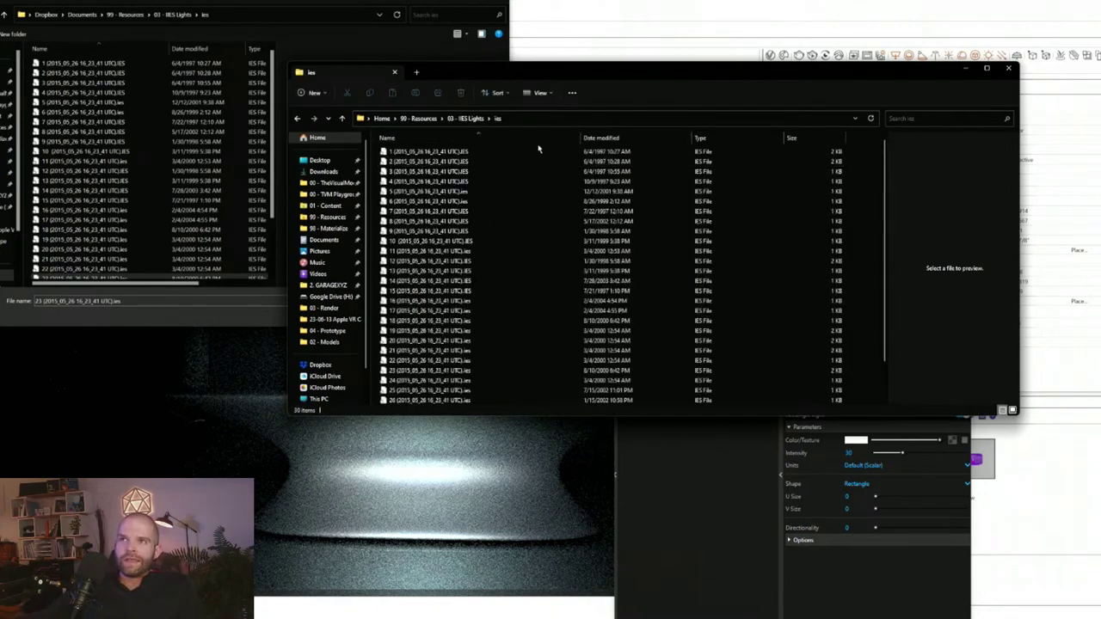
- Examine the 03 - IES Lights folder and its ies and elp_ies_files subfolders for available IES profiles
click(467, 118)
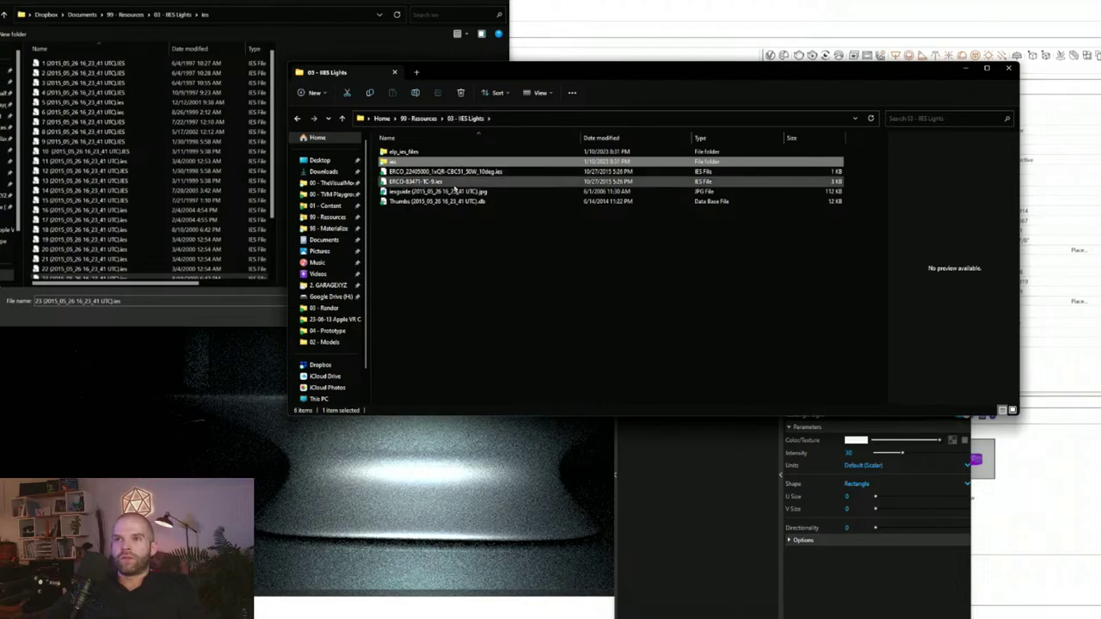
click(419, 118)
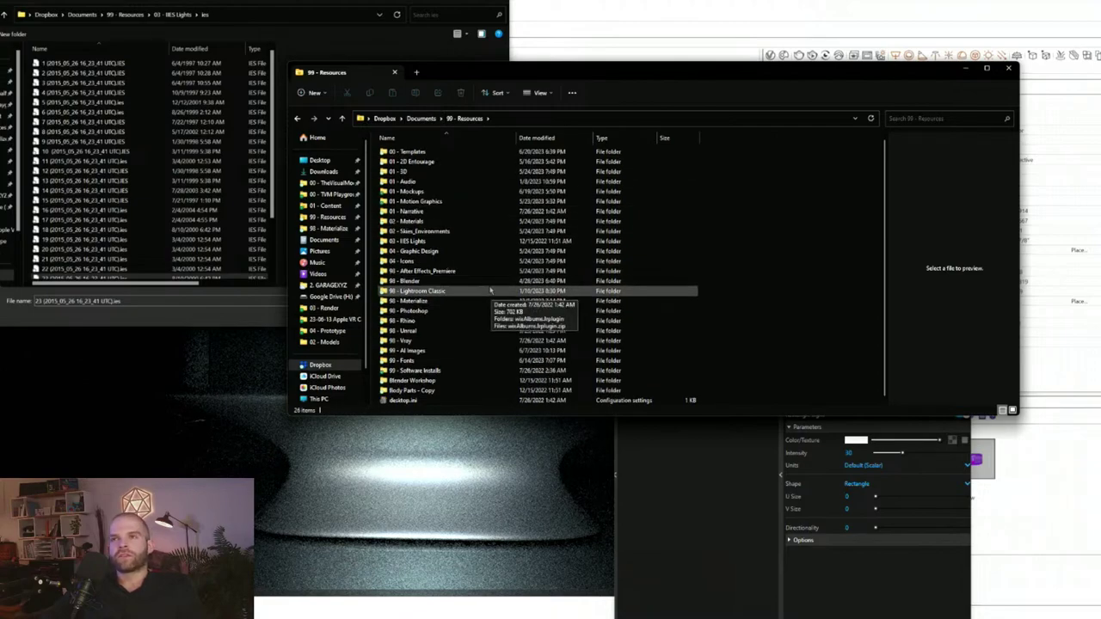
click(444, 243)
double_click(443, 243)
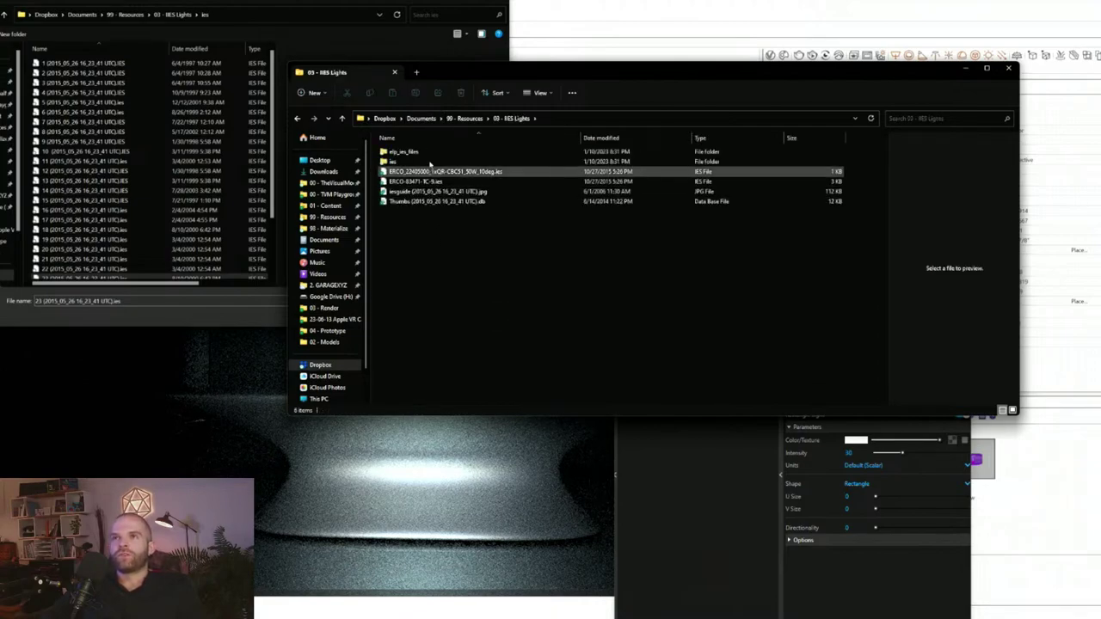
double_click(444, 162)
scroll(533, 233, down, 2)
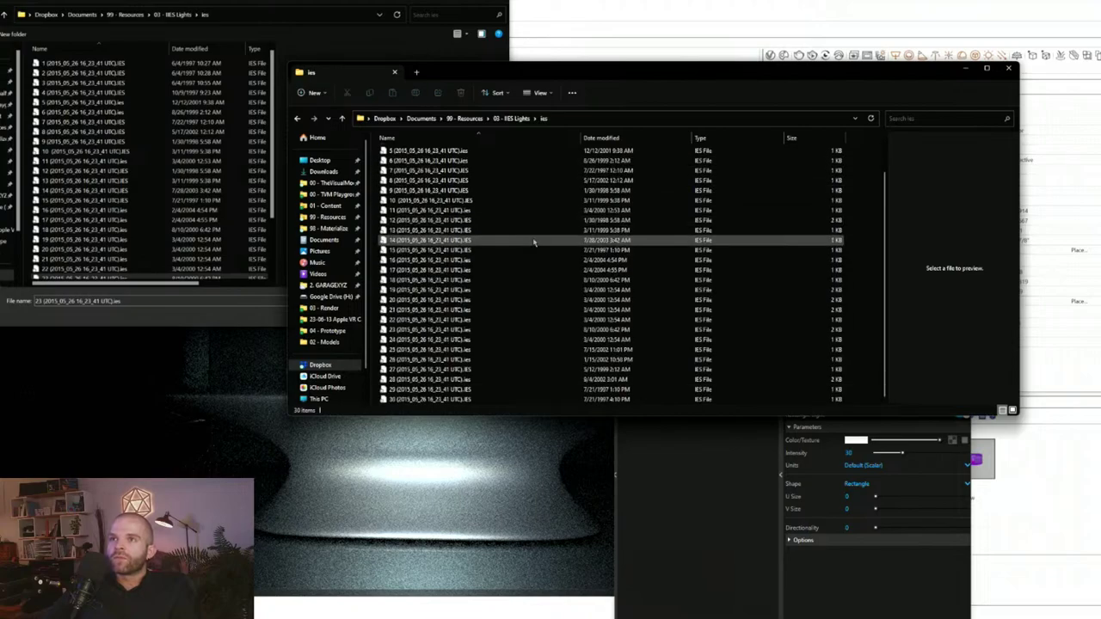
click(513, 118)
double_click(411, 152)
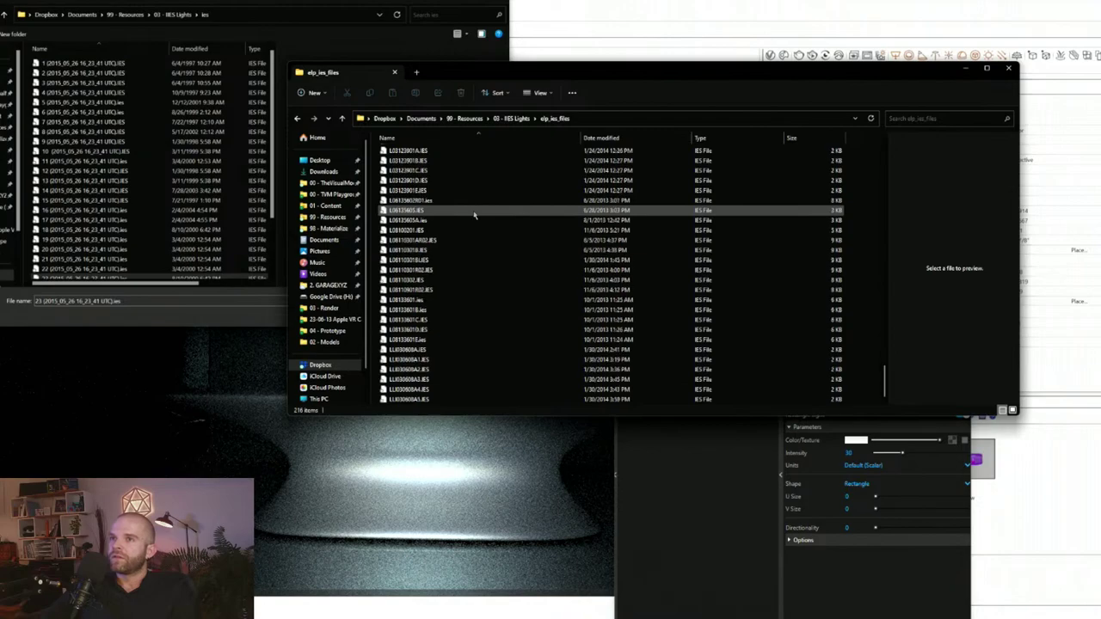
click(511, 118)
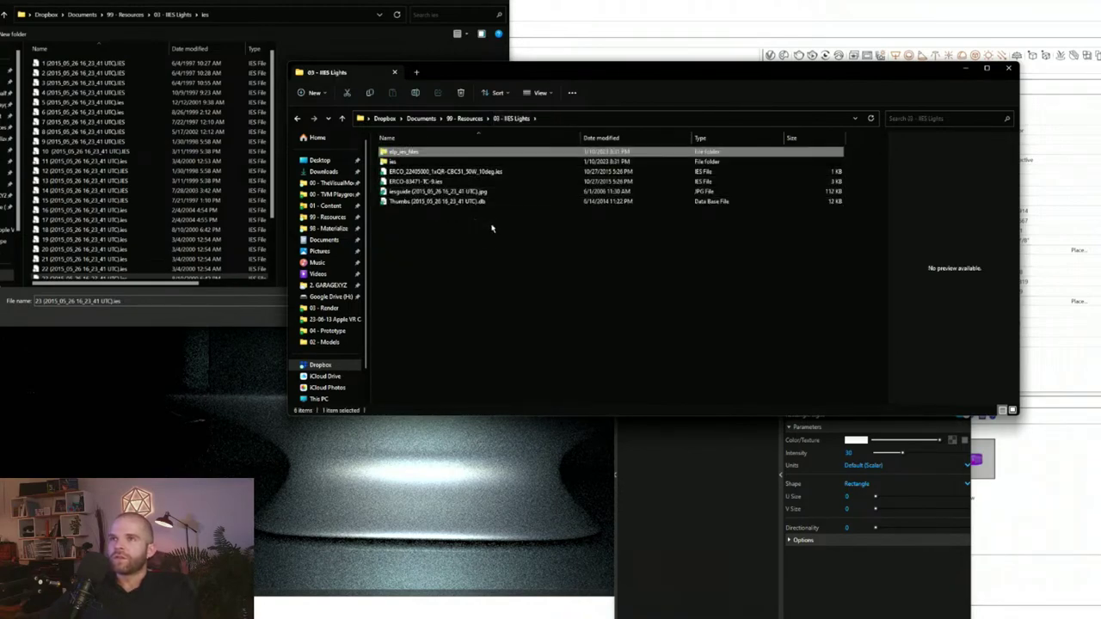
- View the iesguide image to compare the light profiles and reopen the ies subfolder
click(490, 194)
double_click(491, 190)
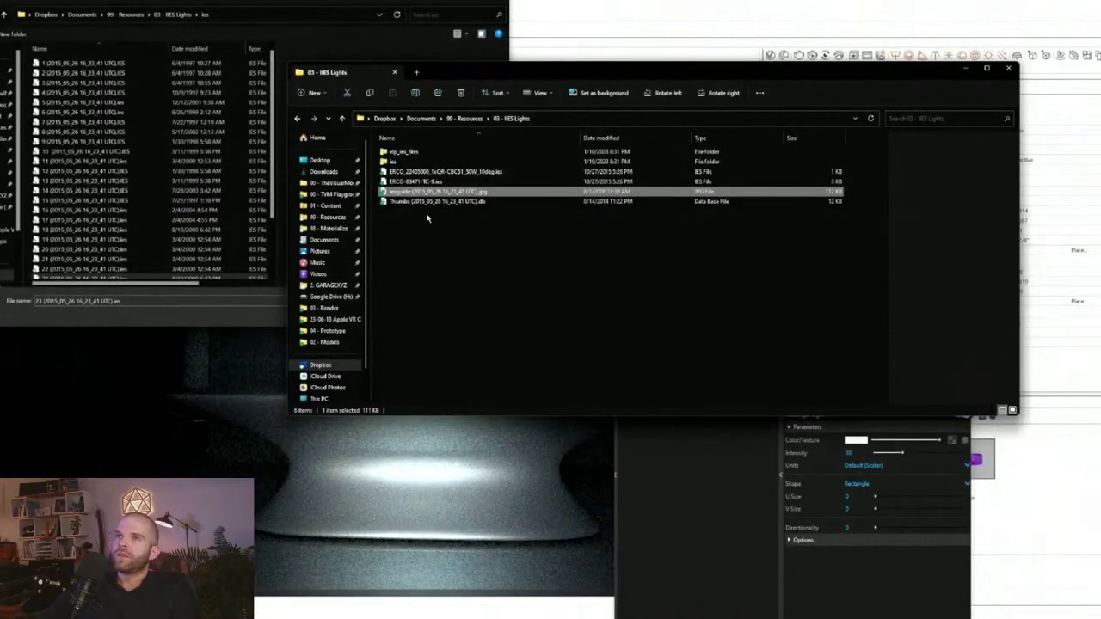
double_click(409, 162)
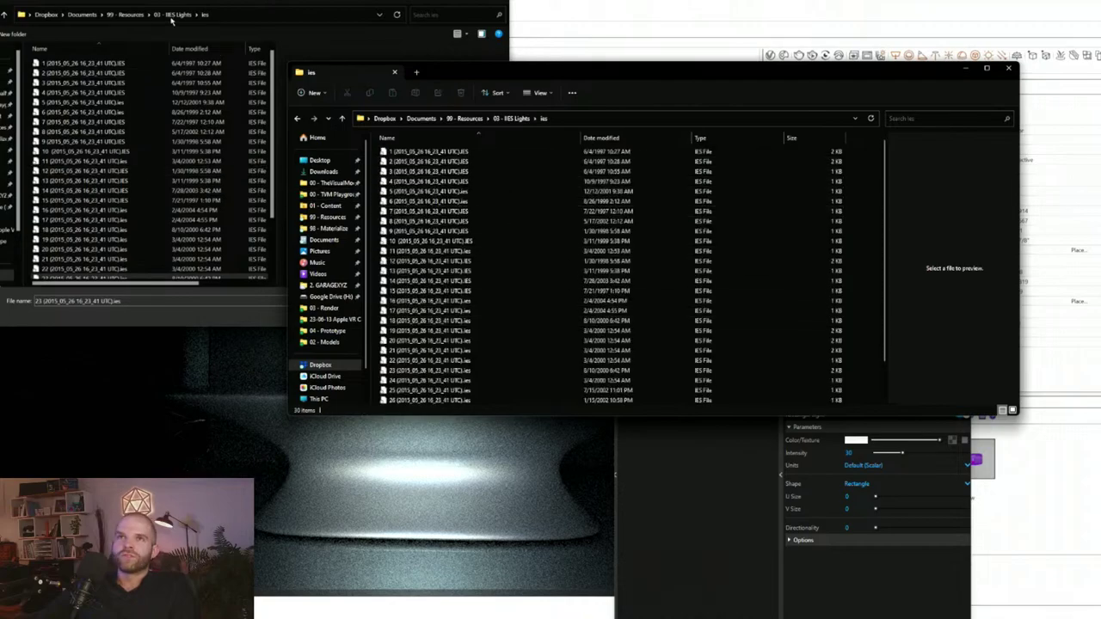
- Load the profile file "26 (2015_05_26 16_23_41 UTC).ies" for the IES light
click(86, 131)
scroll(96, 215, down, 2)
click(110, 244)
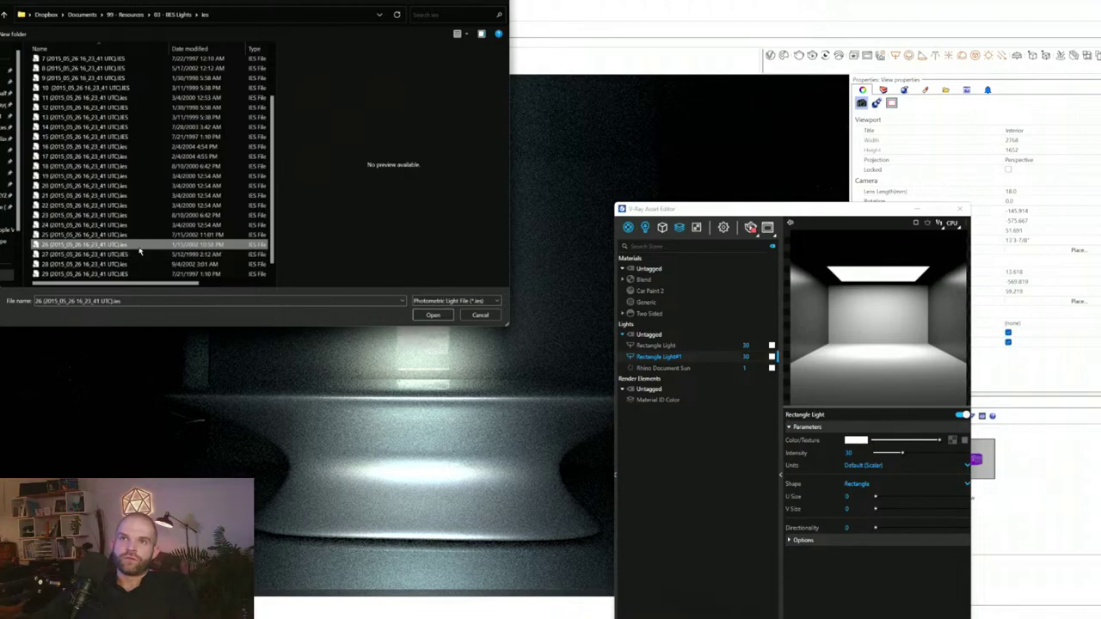
double_click(139, 247)
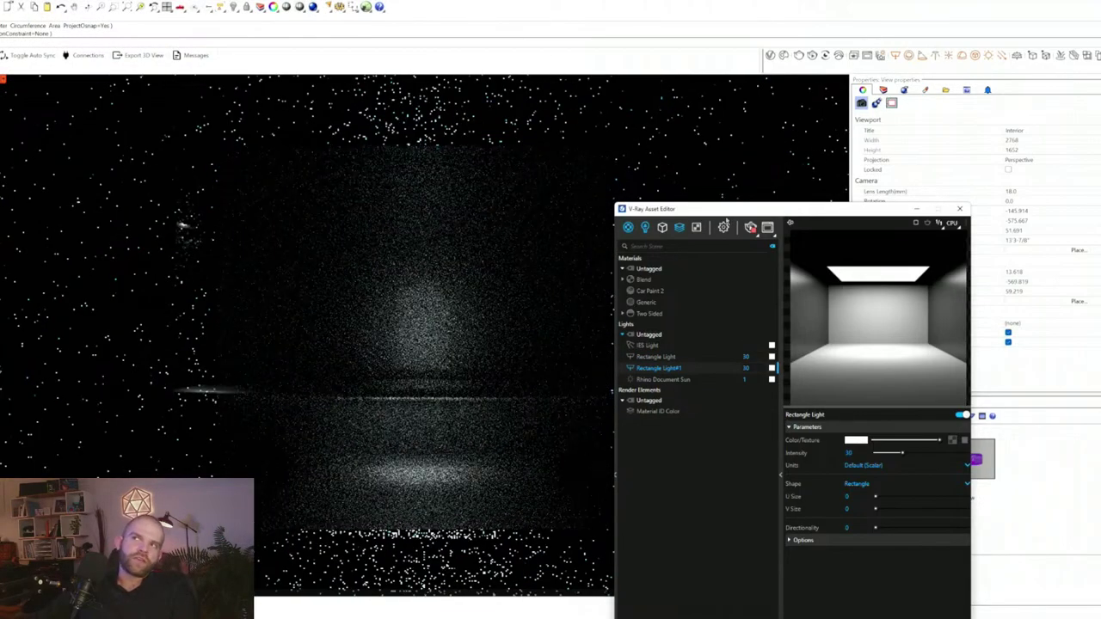
- Set the intensity of Rectangle Light#1 to 64.2
drag(768, 208, 881, 87)
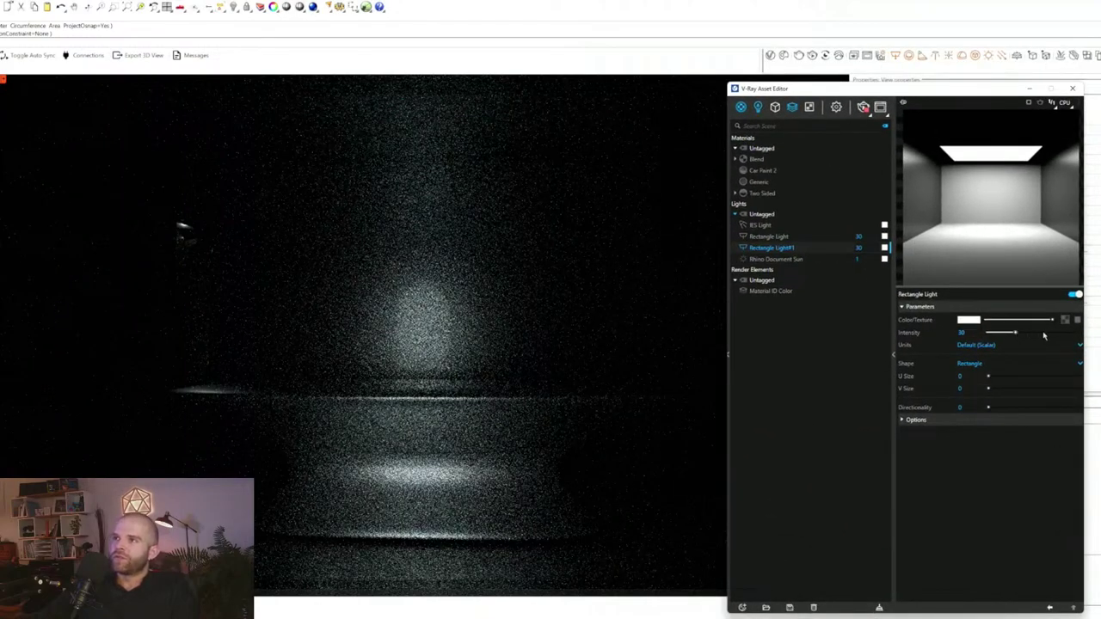
drag(1017, 333, 1047, 335)
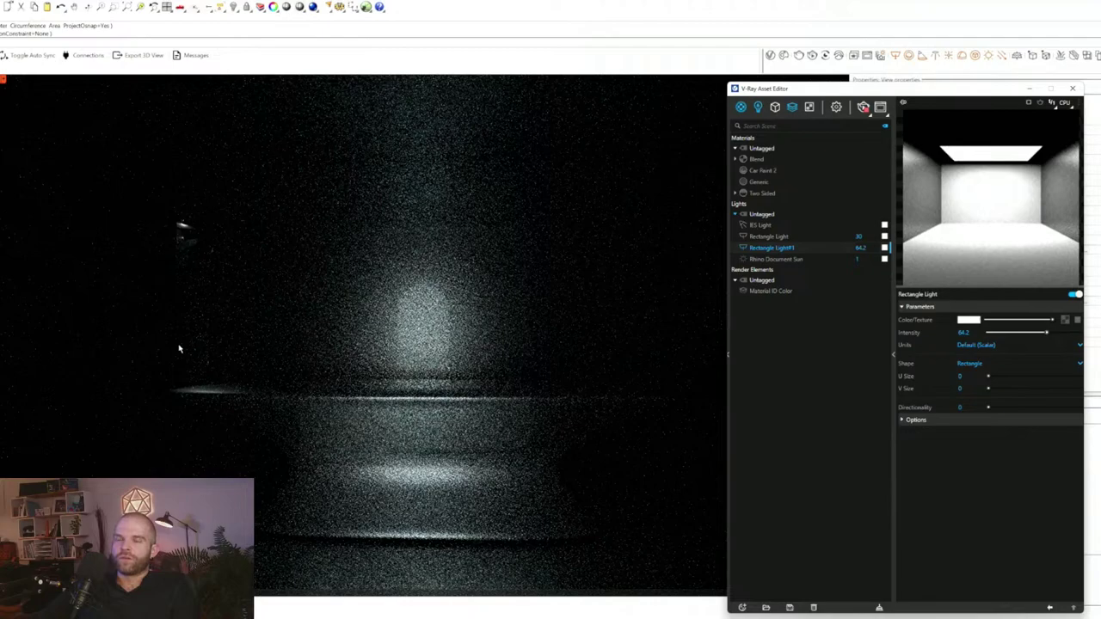
- Select the IES Light's object in the scene and show the viewport in Shaded mode from above the buildings
click(776, 225)
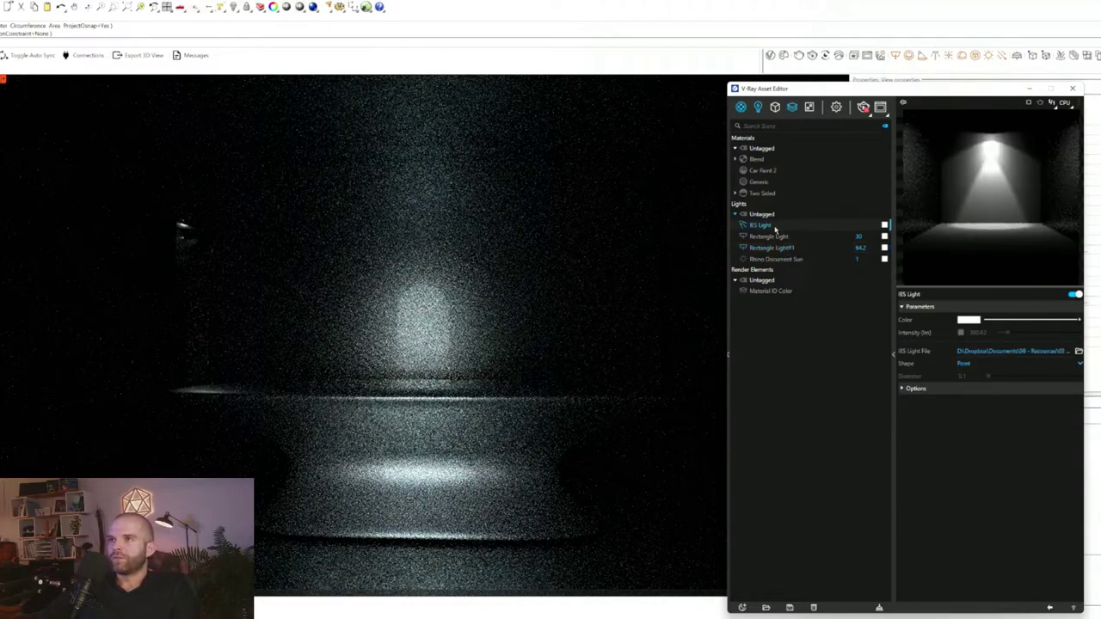
right_click(776, 228)
click(797, 235)
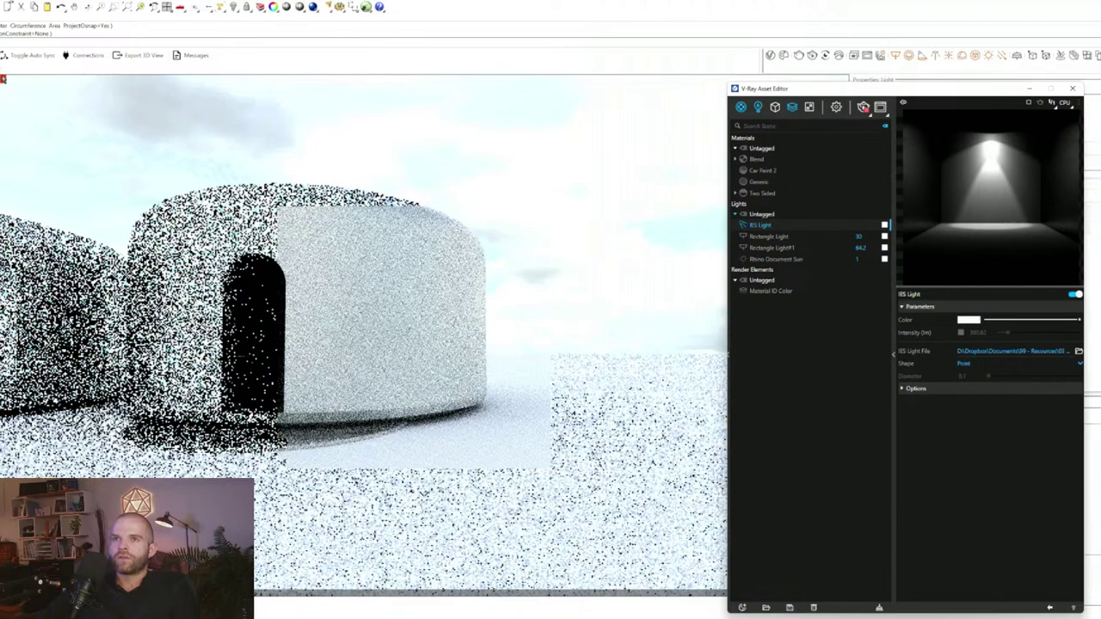
click(3, 80)
click(22, 126)
mouse_move(241, 325)
right_down()
mouse_move(291, 332)
mouse_move(231, 323)
mouse_move(251, 401)
right_up()
scroll(351, 310, down, 8)
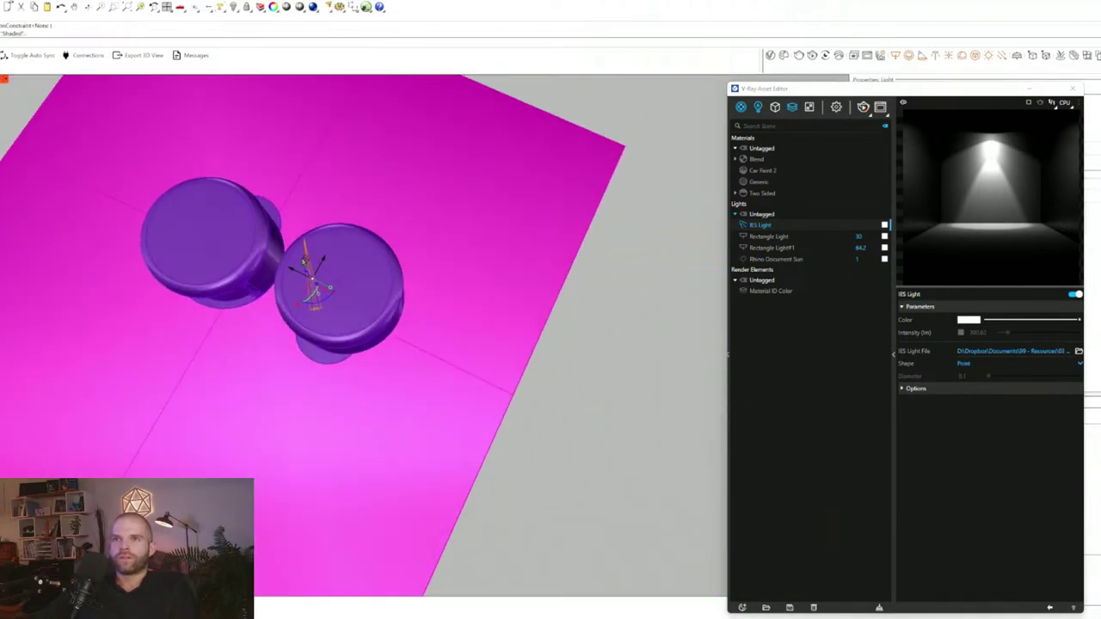
- Rotate the selected IES light to change its beam direction, keeping only the light selected
mouse_move(301, 307)
mouse_down()
mouse_move(315, 285)
mouse_move(312, 297)
mouse_up()
right_drag(319, 297, 387, 230)
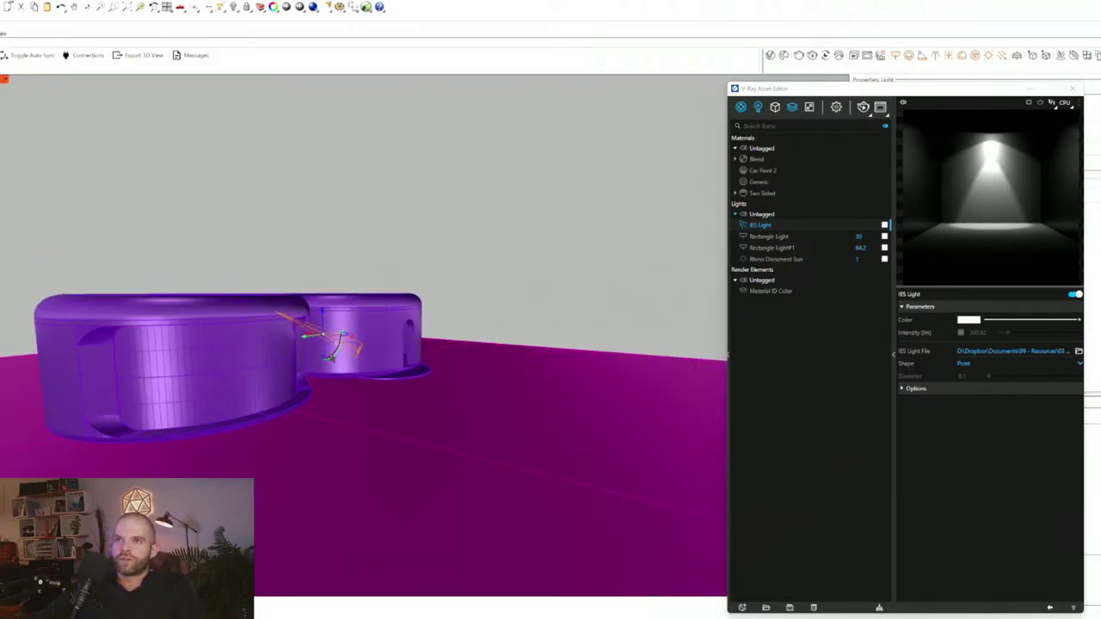
mouse_move(338, 353)
mouse_down()
mouse_move(323, 356)
mouse_move(327, 342)
mouse_up()
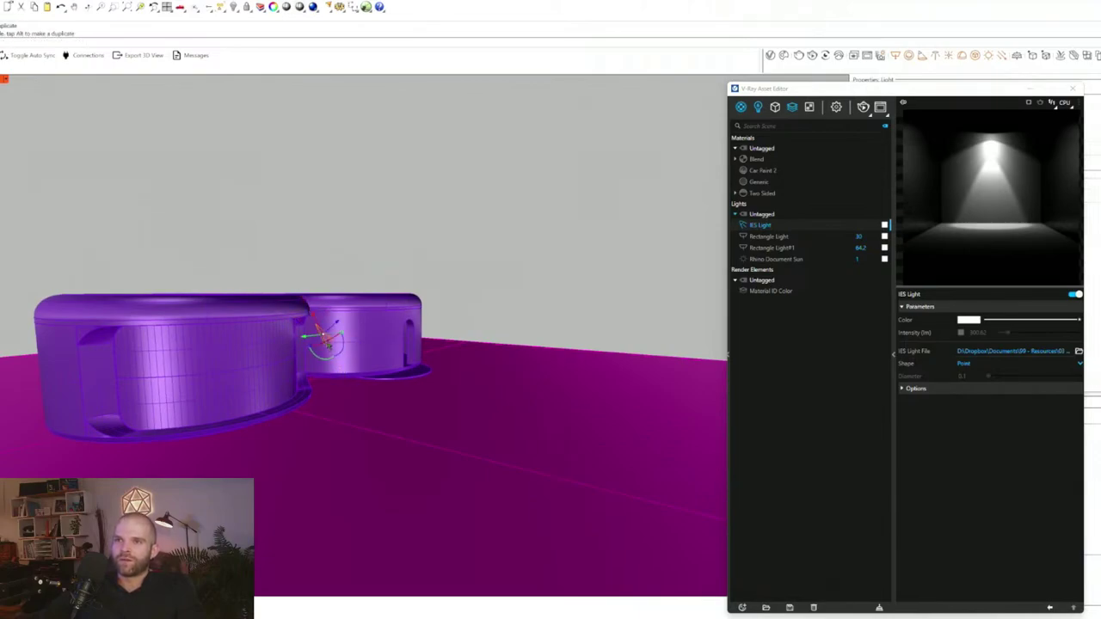
click(378, 331)
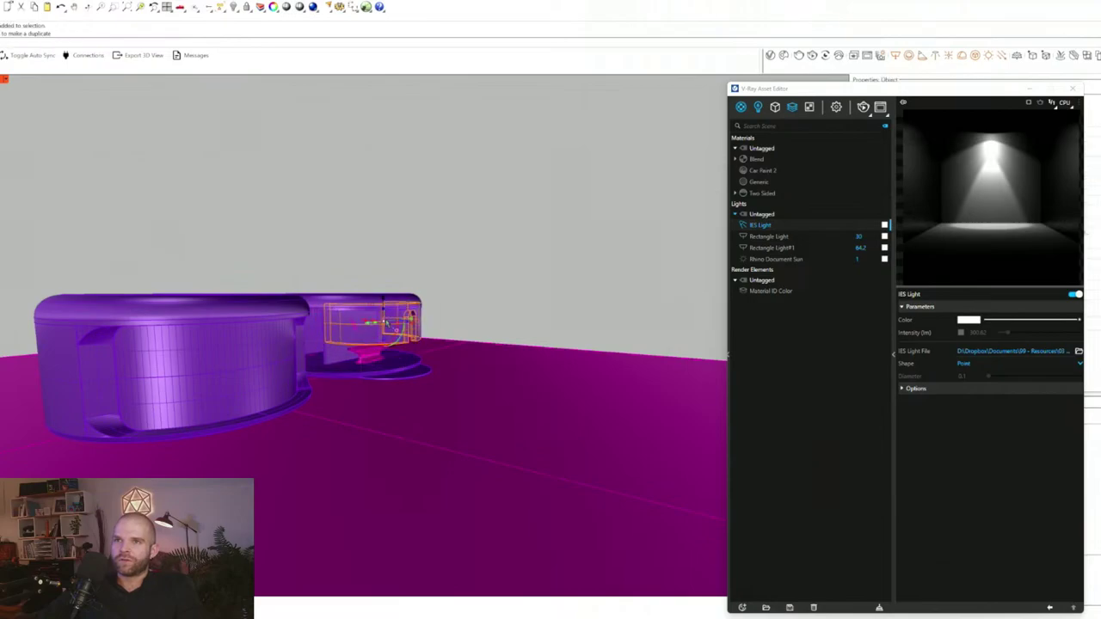
right_drag(550, 172, 451, 159)
click(451, 159)
click(279, 324)
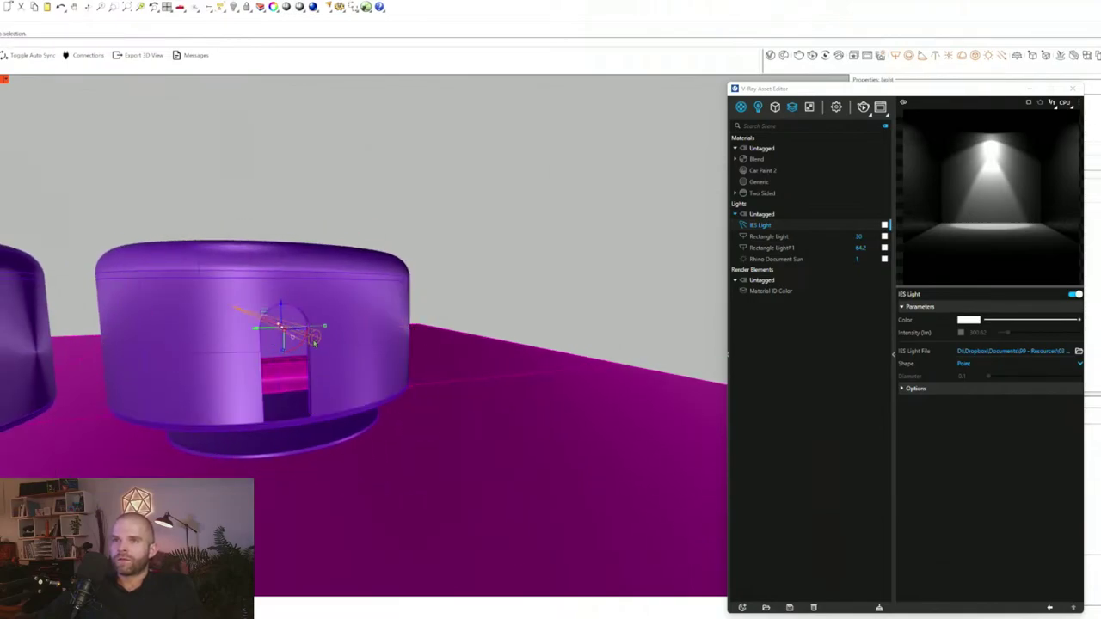
- Straighten the IES light so its beam points down almost vertically
drag(315, 325, 289, 329)
mouse_move(378, 347)
right_down()
mouse_move(293, 342)
mouse_move(262, 392)
mouse_move(266, 337)
right_up()
scroll(289, 342, up, 5)
drag(223, 359, 280, 320)
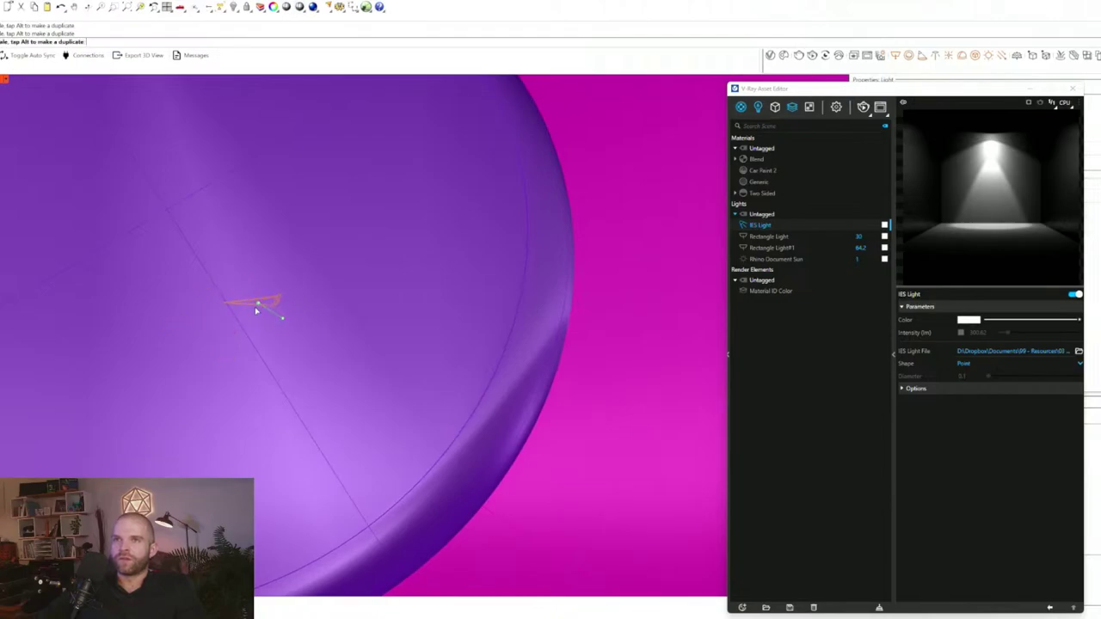
scroll(241, 284, down, 10)
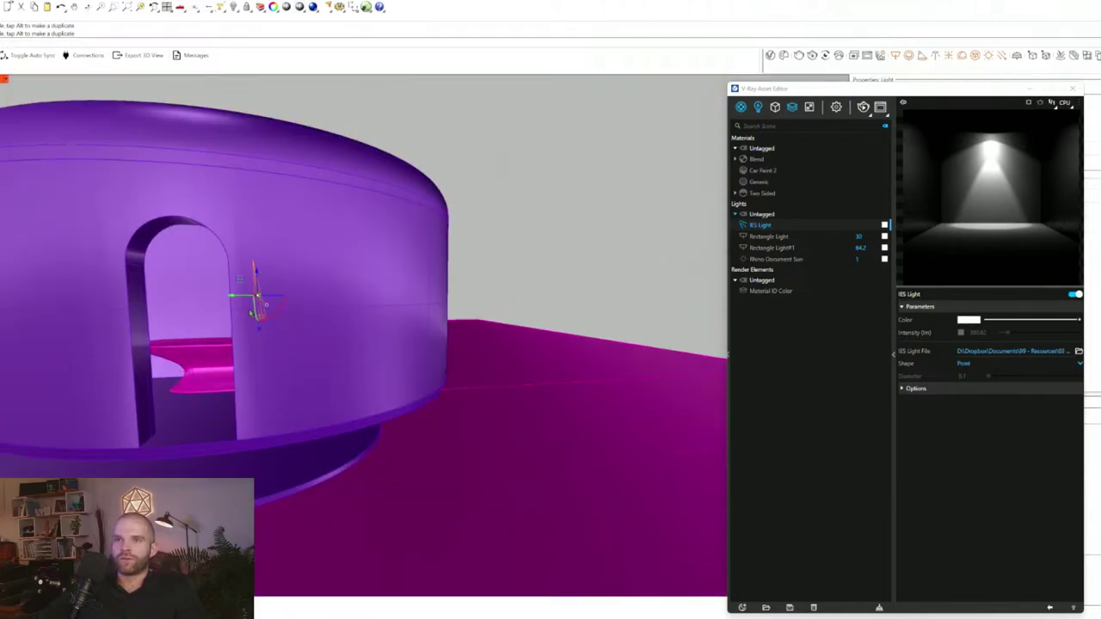
- Move the IES light sideways to above the table inside the building and shorten its beam
right_drag(239, 280, 335, 339)
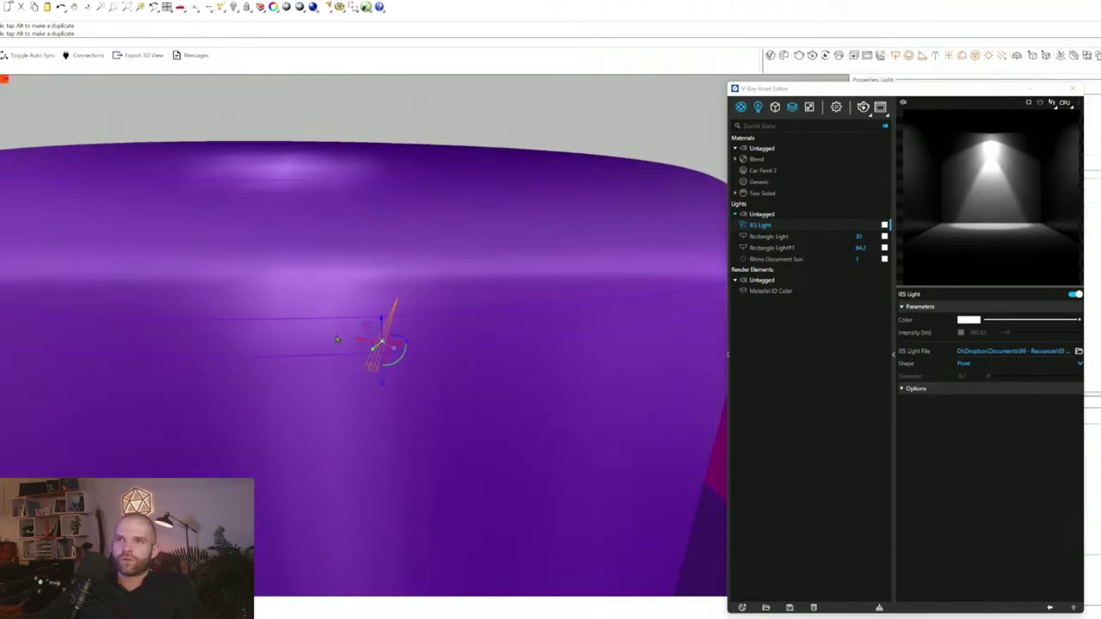
drag(360, 342, 550, 371)
right_drag(549, 371, 508, 368)
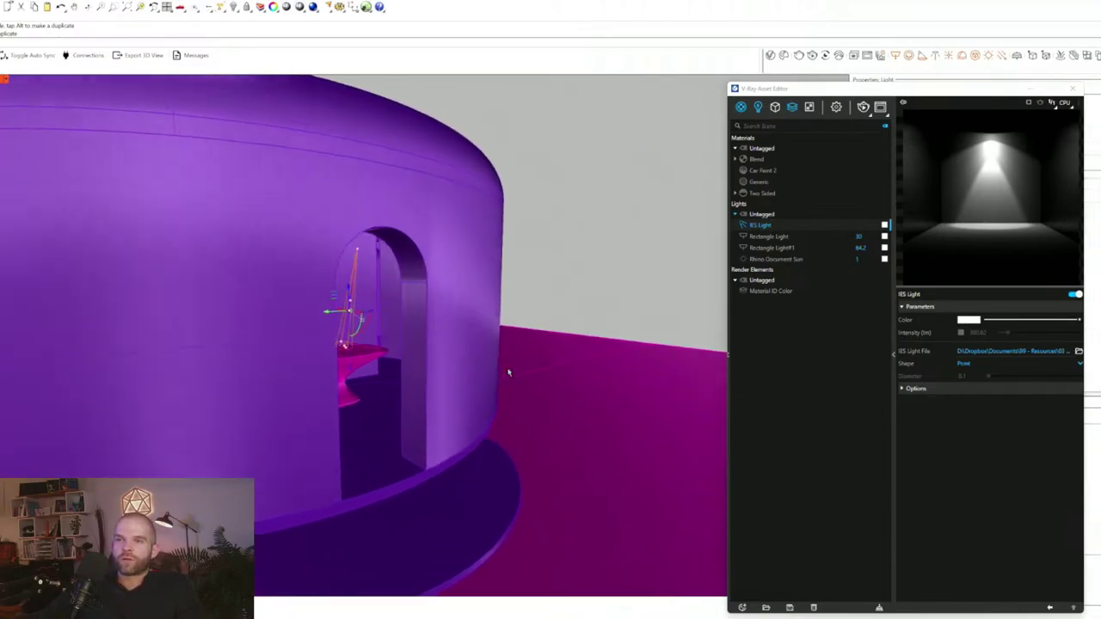
scroll(327, 344, up, 4)
right_drag(373, 260, 375, 292)
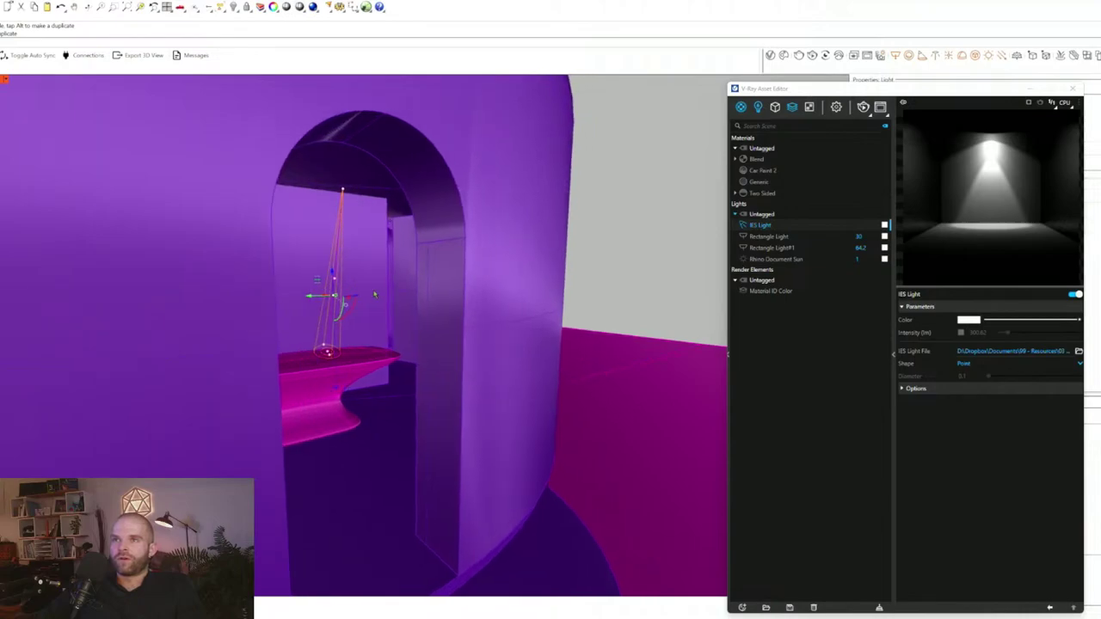
drag(339, 393, 365, 317)
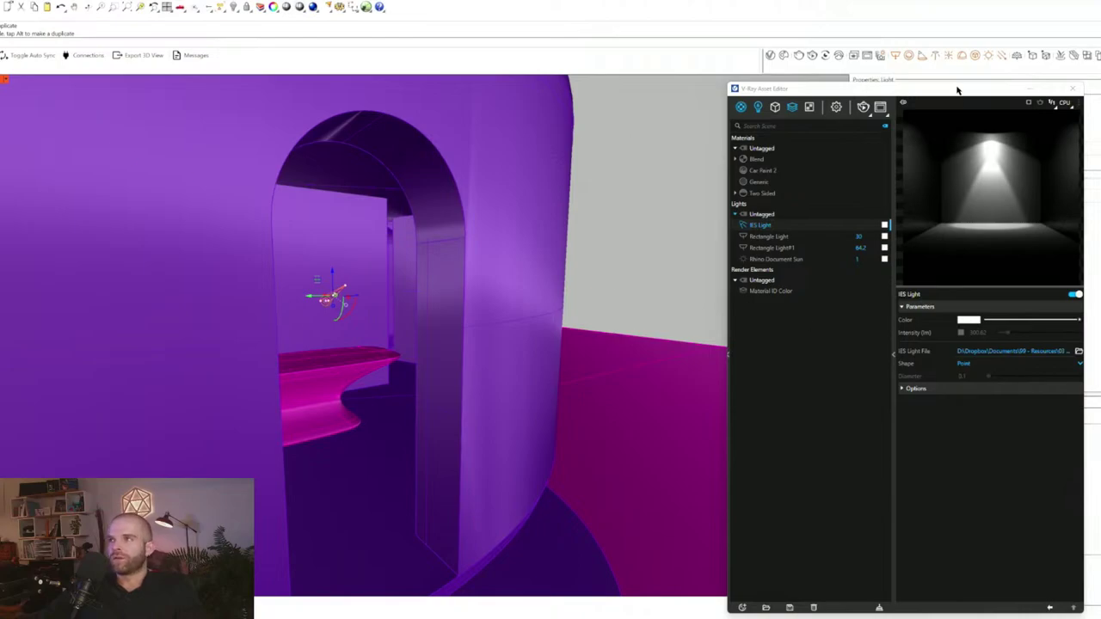
- Restore the Interior named view and switch its viewport to V-Ray Interactive display
drag(958, 90, 740, 361)
double_click(893, 459)
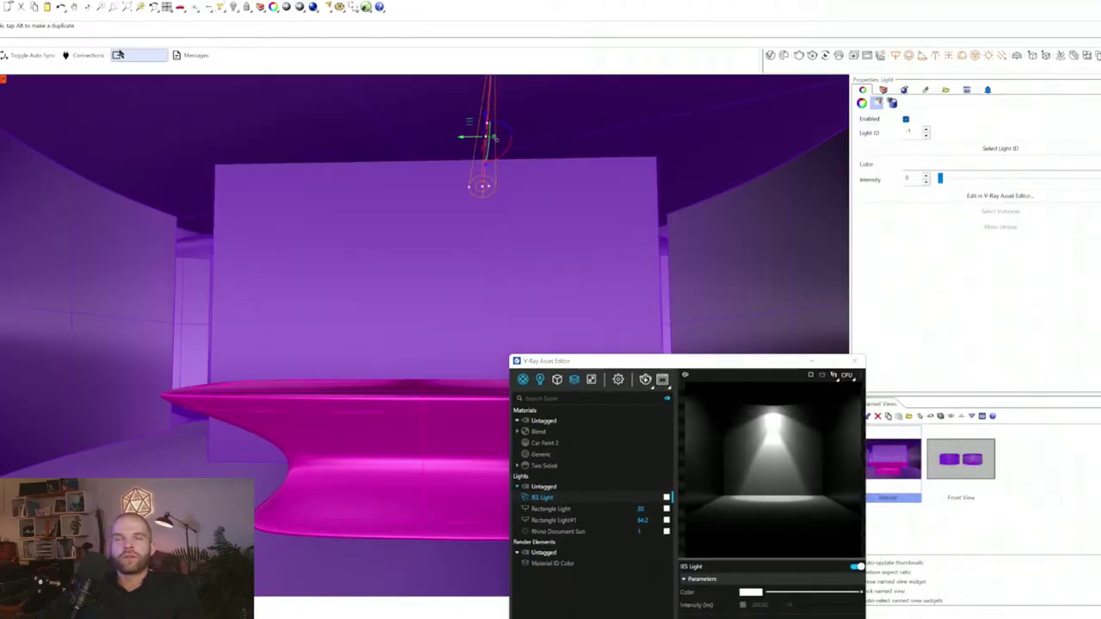
click(4, 79)
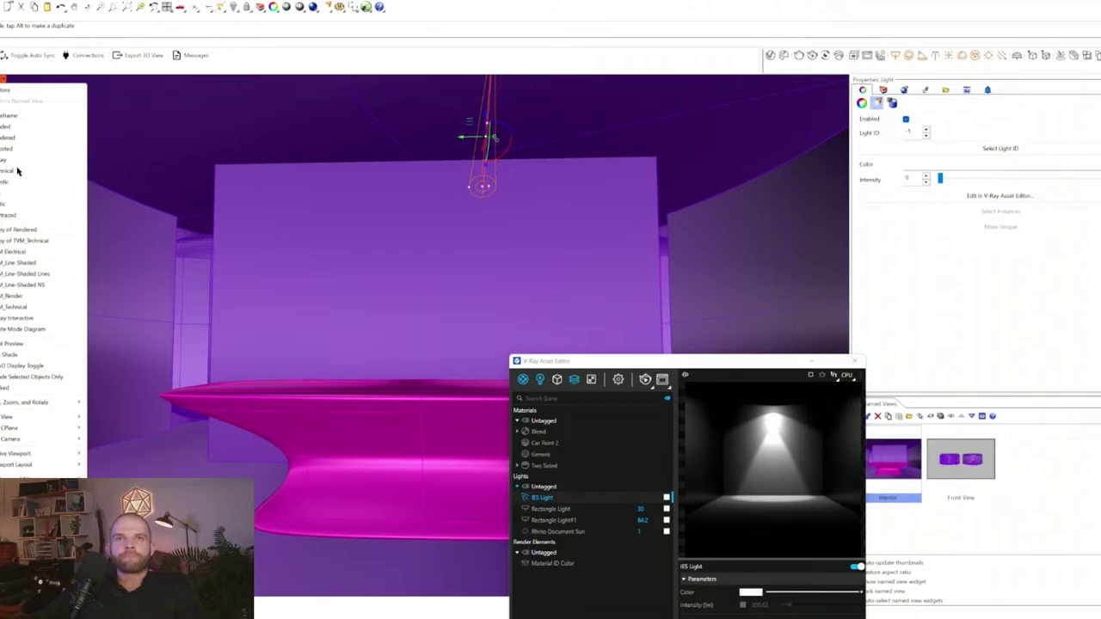
click(33, 318)
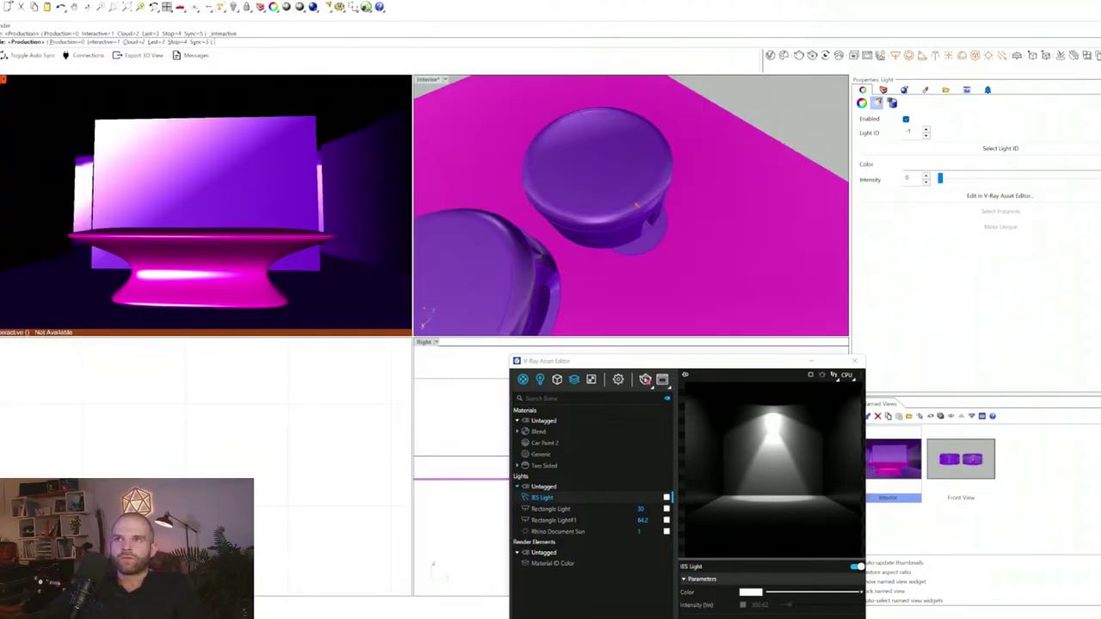
- In the second perspective viewport, turn the IES light downward over the table and adjust its length
right_drag(602, 263, 569, 182)
scroll(624, 182, up, 5)
scroll(612, 182, down, 3)
scroll(574, 184, up, 6)
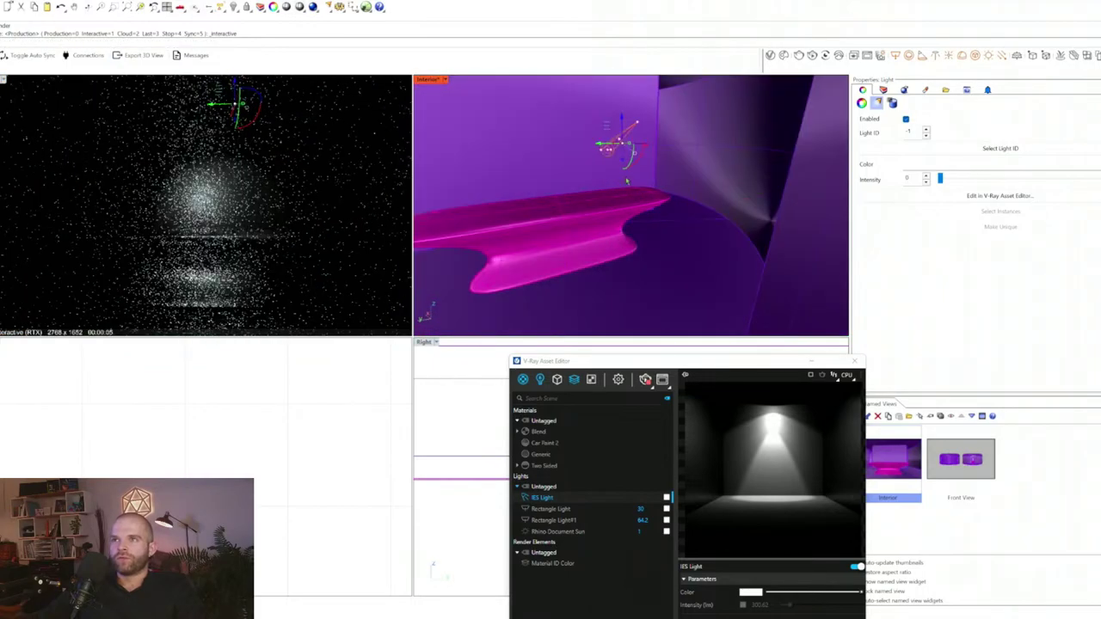
drag(629, 169, 616, 187)
mouse_move(658, 187)
right_down()
mouse_move(641, 190)
mouse_move(688, 178)
mouse_move(654, 147)
mouse_move(663, 167)
mouse_move(651, 172)
right_up()
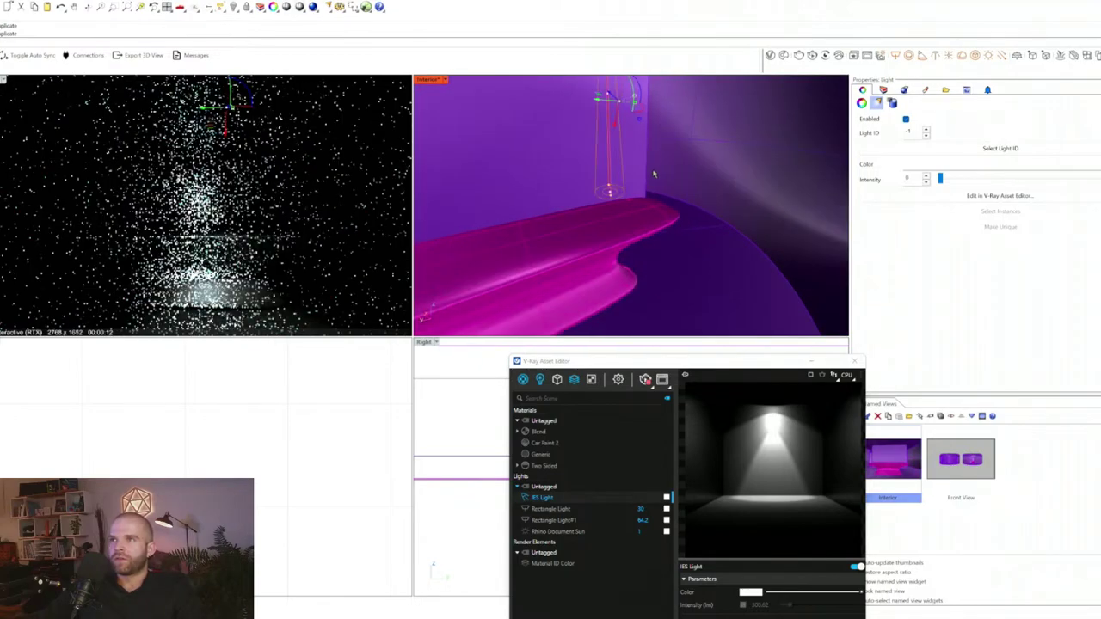
mouse_move(635, 103)
shift+mouse_down()
mouse_move(686, 126)
mouse_move(671, 141)
mouse_move(649, 108)
mouse_move(645, 129)
mouse_move(622, 104)
mouse_move(632, 121)
shift+mouse_up()
- Tilt the IES light's beam in the second perspective viewport and shorten the light, reselecting it as needed
right_drag(633, 143, 671, 249)
click(666, 233)
click(667, 294)
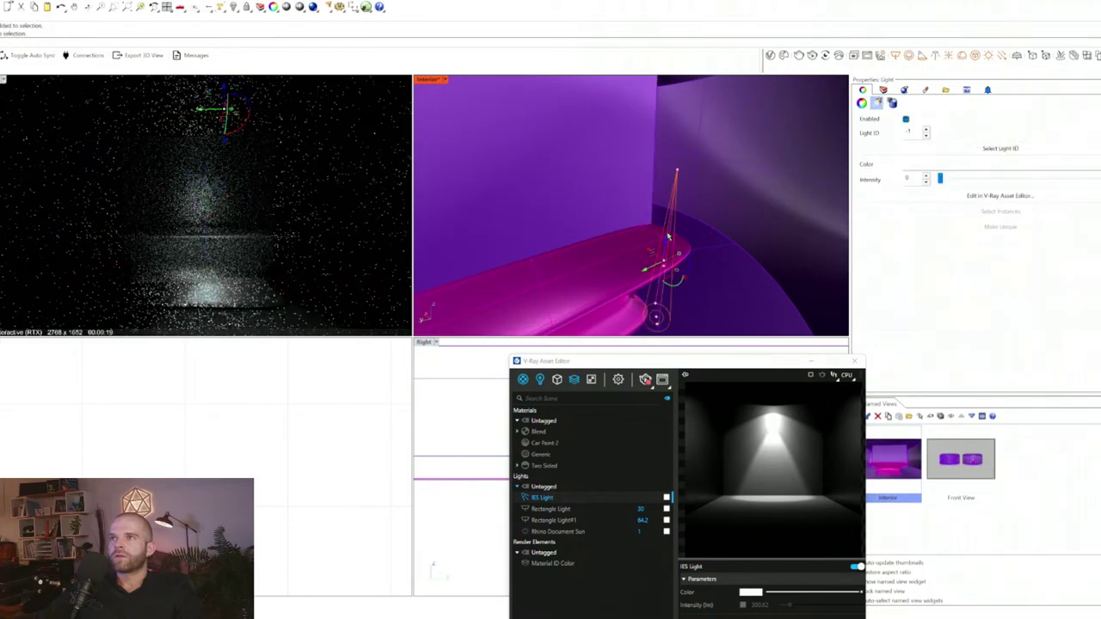
mouse_move(664, 289)
mouse_down()
mouse_move(661, 305)
mouse_move(672, 285)
mouse_up()
click(711, 269)
click(664, 272)
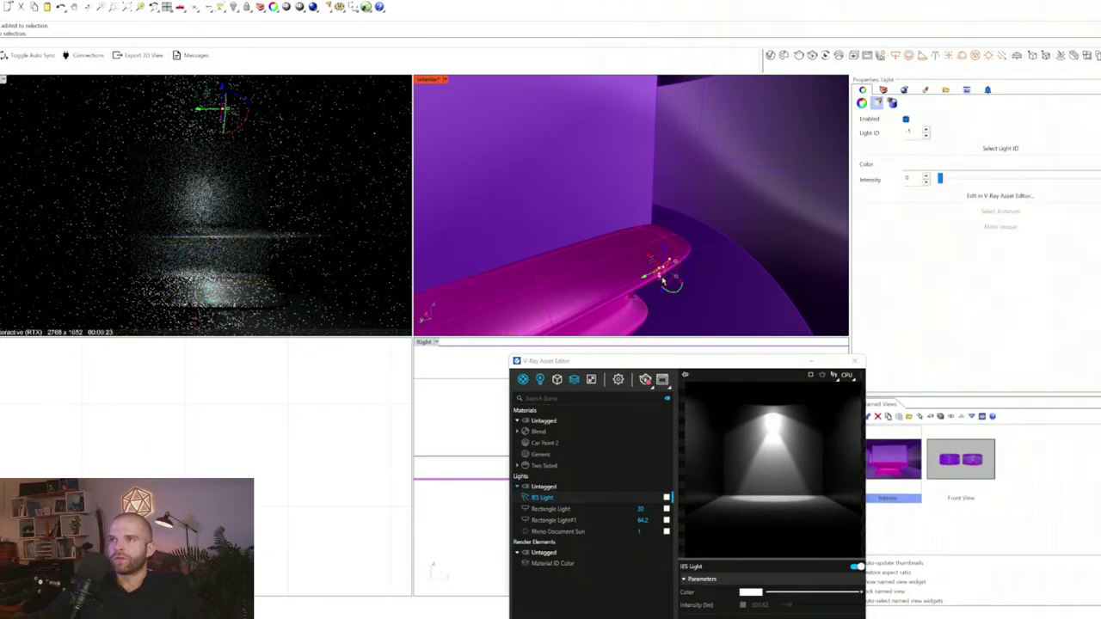
drag(675, 292, 676, 287)
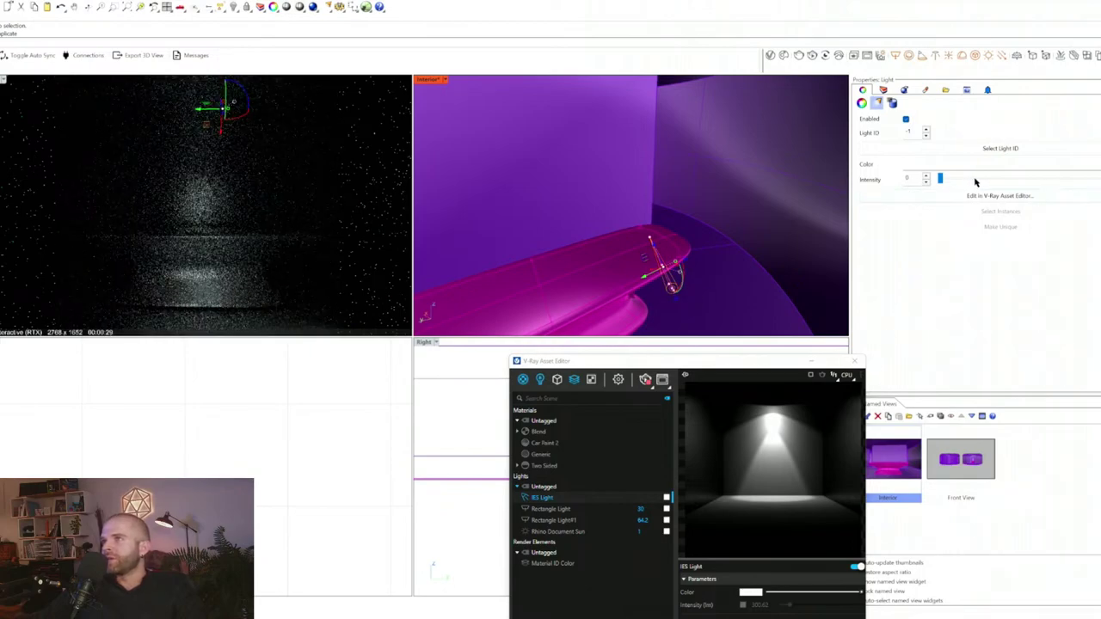
- Raise the IES light higher above the table and increase its intensity to about 1800 lm
drag(965, 181, 1057, 176)
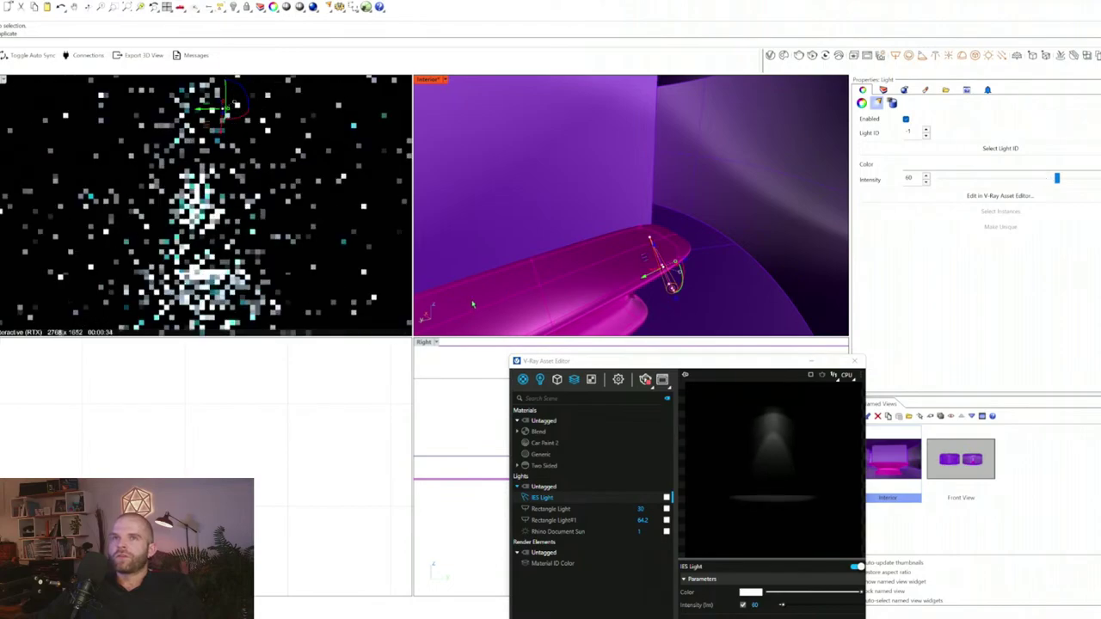
drag(654, 246, 585, 79)
drag(1057, 178, 1099, 178)
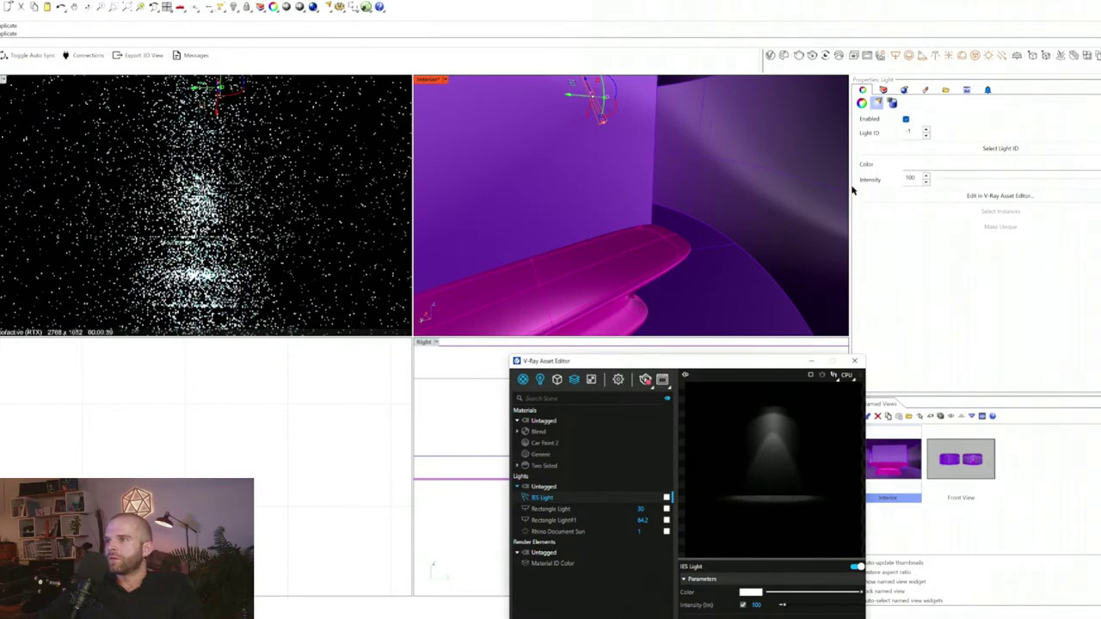
drag(729, 368, 922, 120)
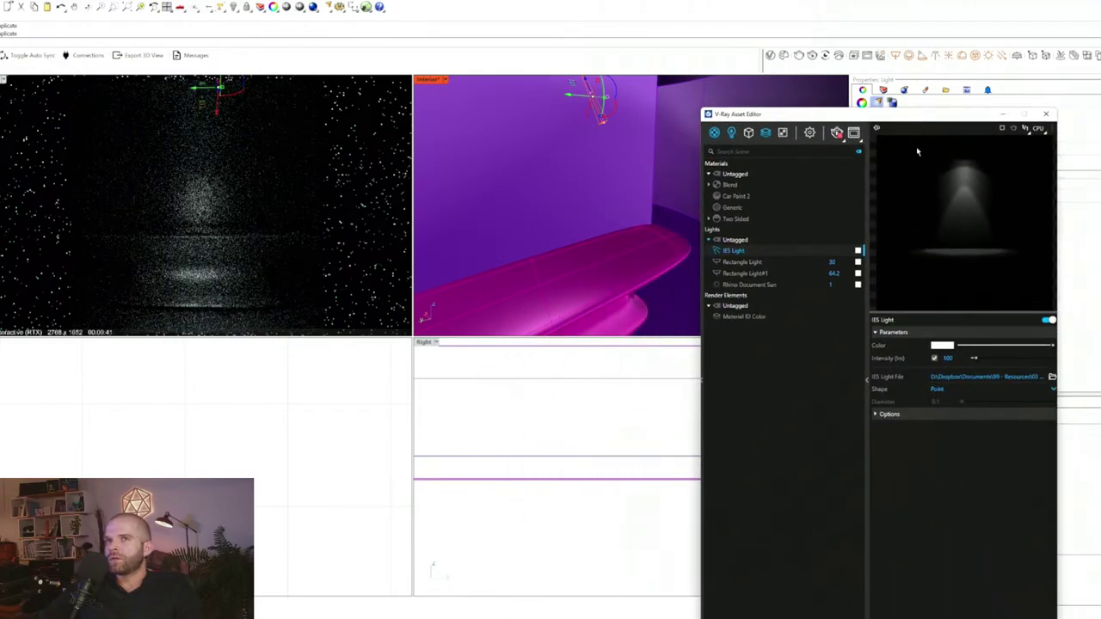
drag(998, 362, 1021, 362)
- Shift the IES light horizontally toward the wall behind the table
right_drag(610, 233, 585, 214)
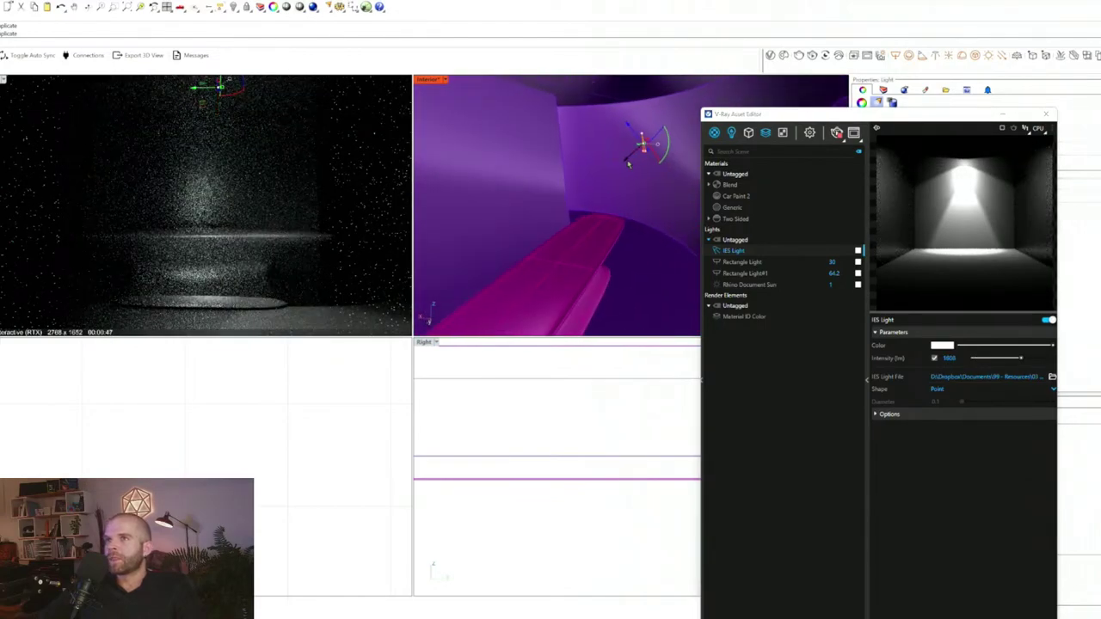
drag(627, 158, 530, 116)
right_drag(629, 223, 609, 229)
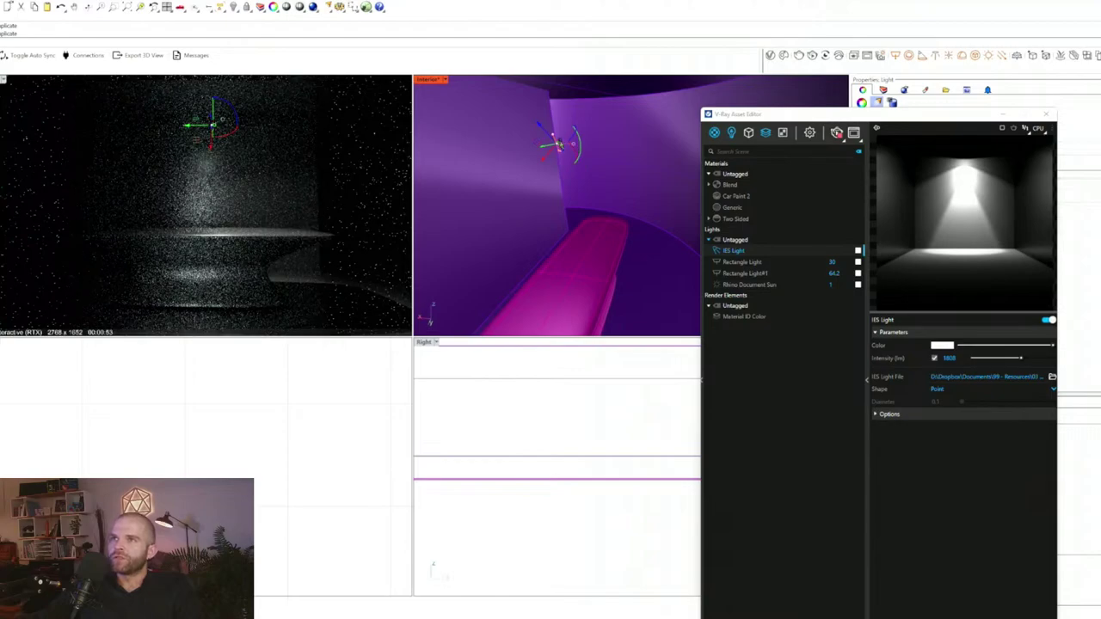
- Try the Circle shape for the IES light, and set its shape to From IES File
click(968, 391)
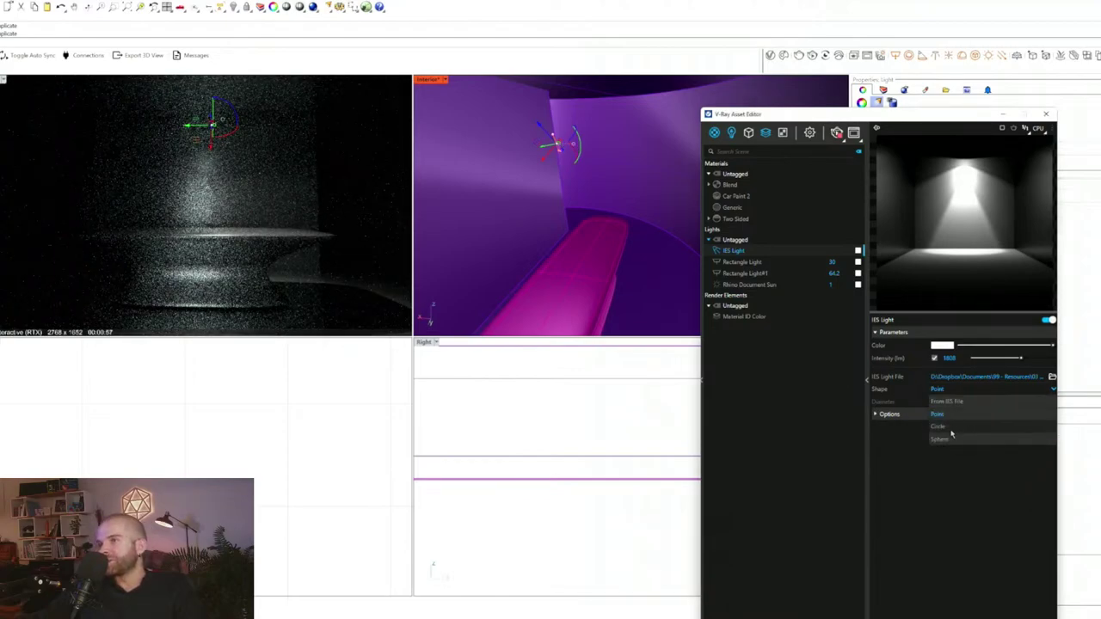
click(946, 428)
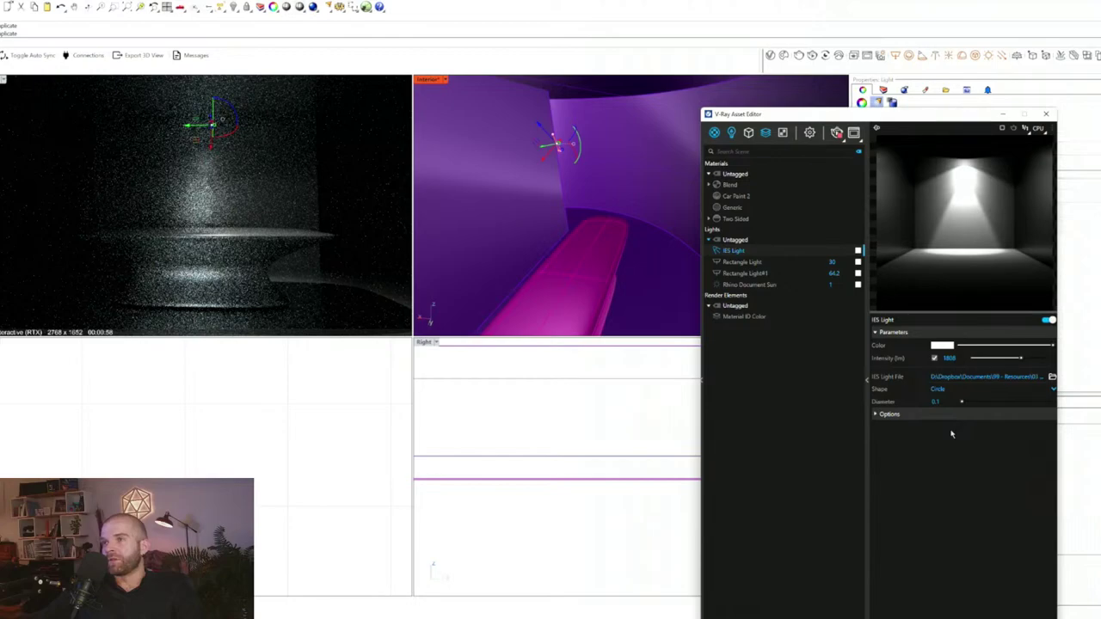
click(967, 391)
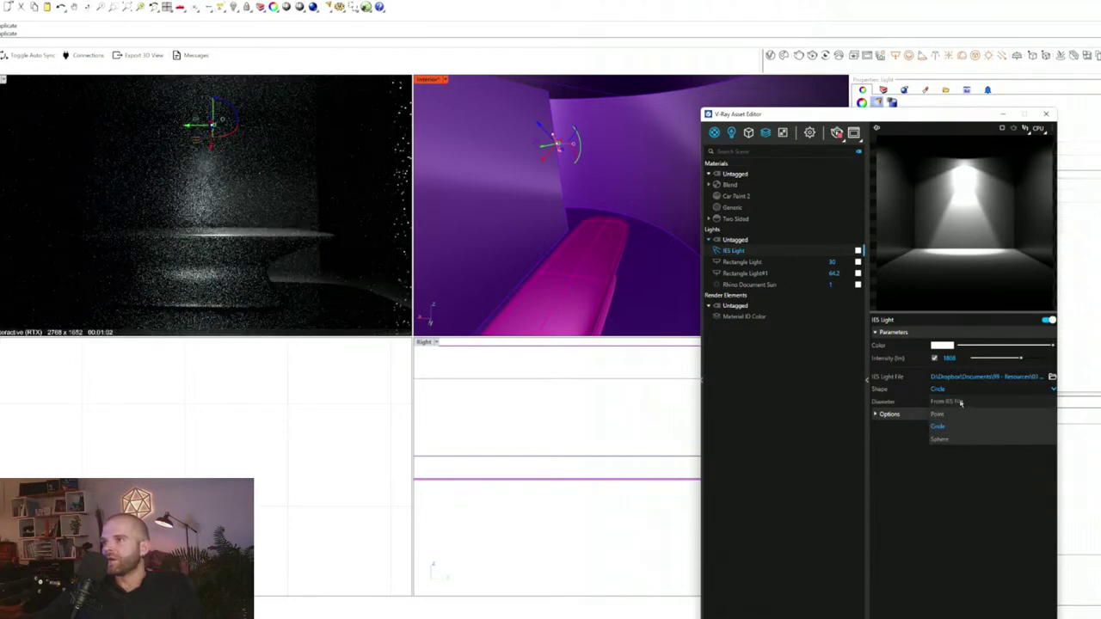
click(960, 402)
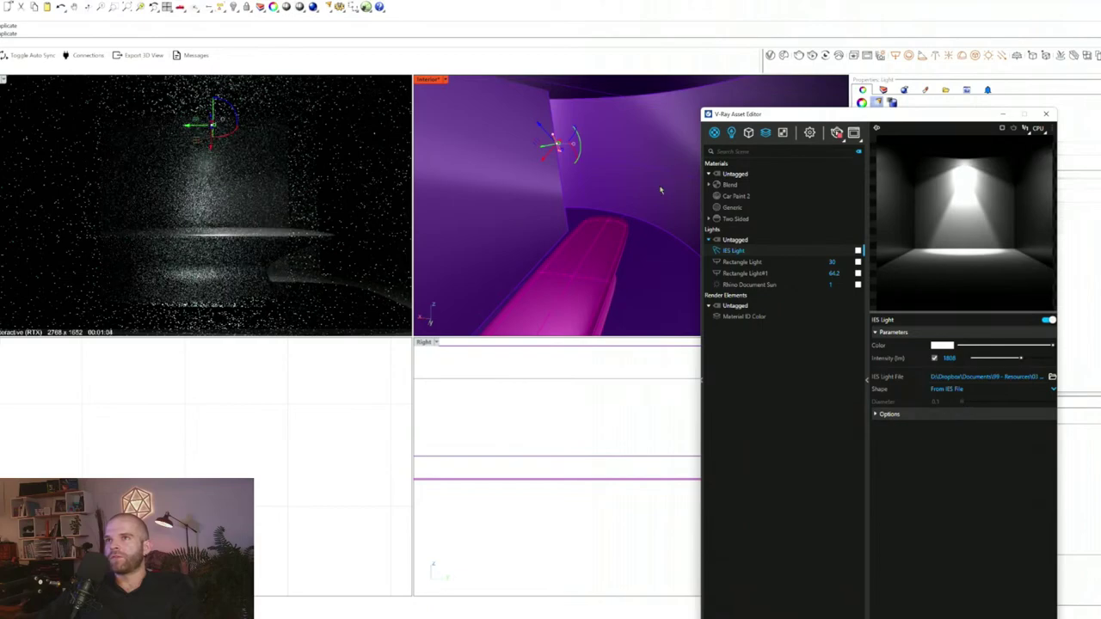
right_drag(672, 185, 602, 254)
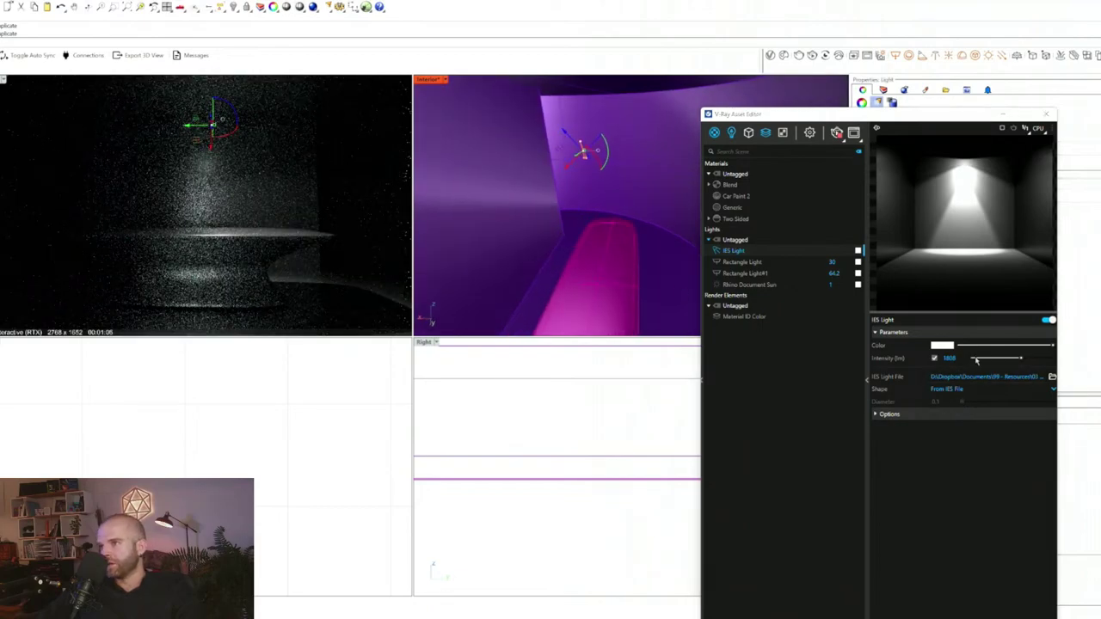
- Increase the IES light's intensity to 2452 lm, show its extra options, and reselect the light in the perspective viewport
drag(1023, 359, 1038, 359)
click(891, 415)
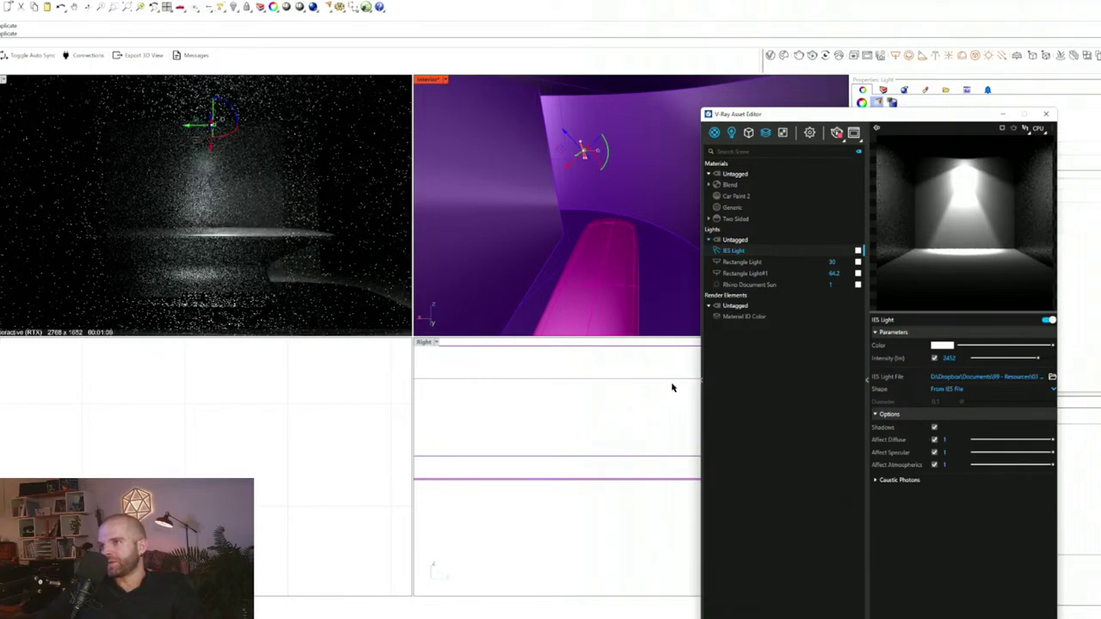
click(591, 226)
click(583, 153)
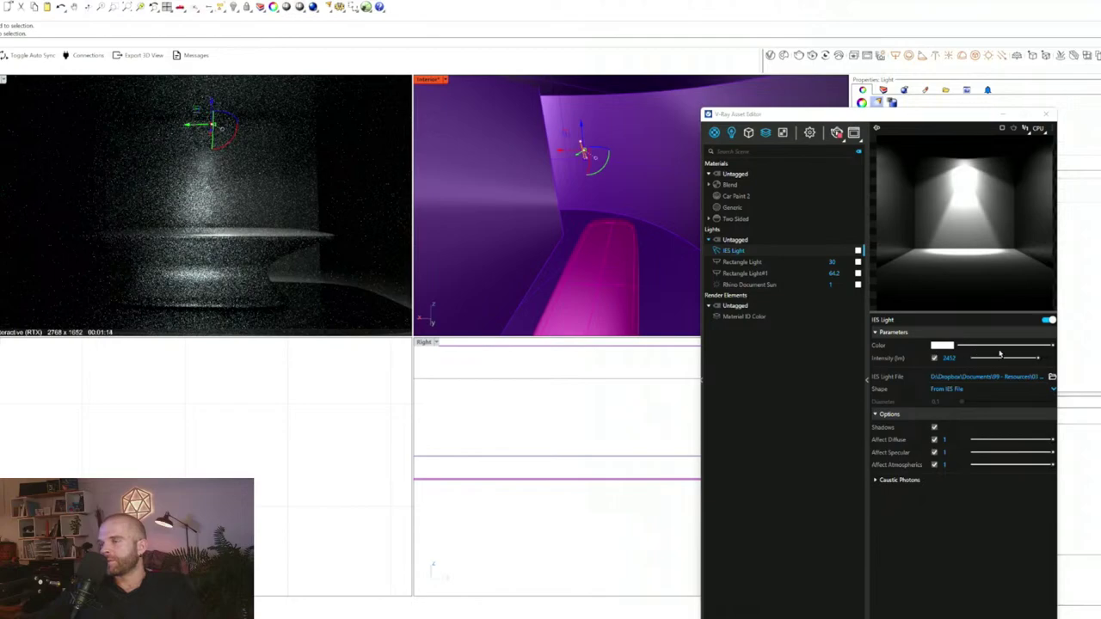
right_drag(558, 250, 568, 258)
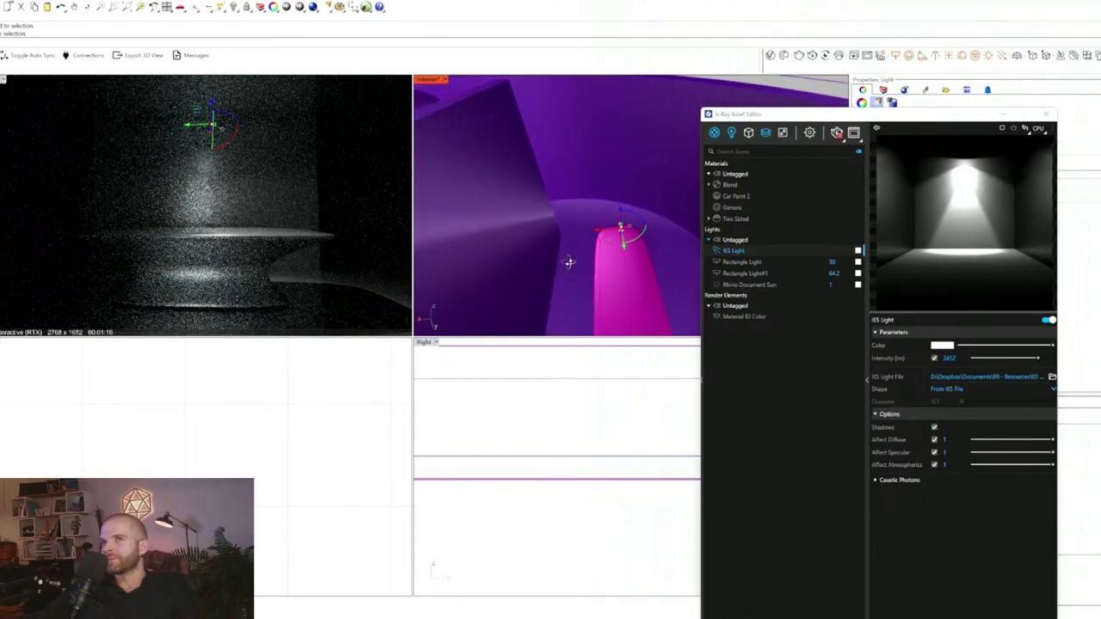
- Abort the current render and restart the V-Ray Interactive preview in the viewport facing the table
click(836, 133)
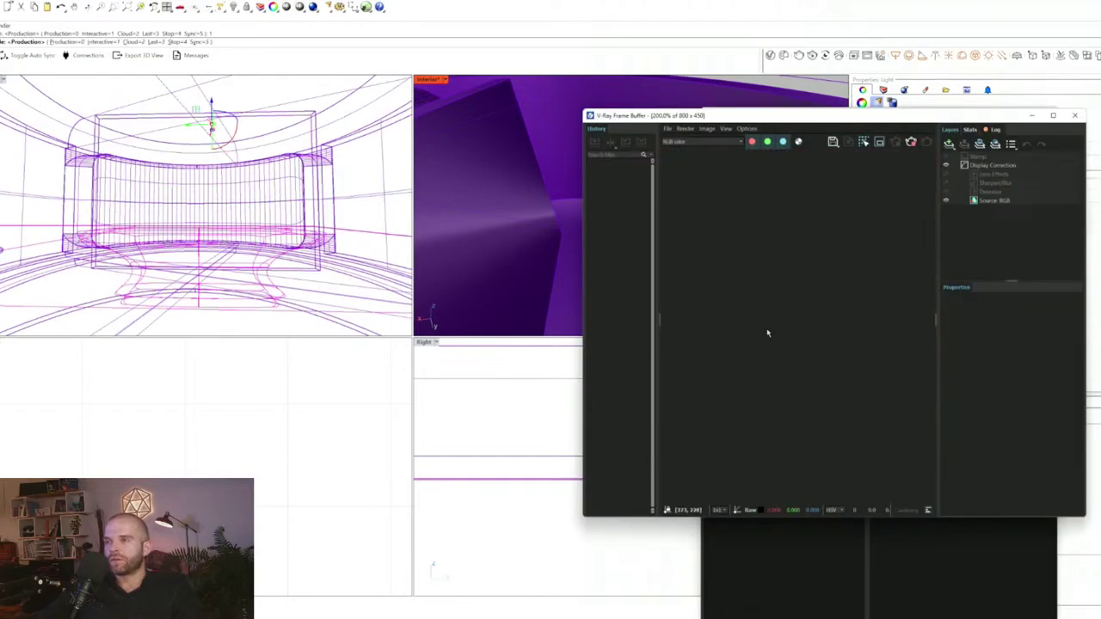
scroll(817, 329, up, 3)
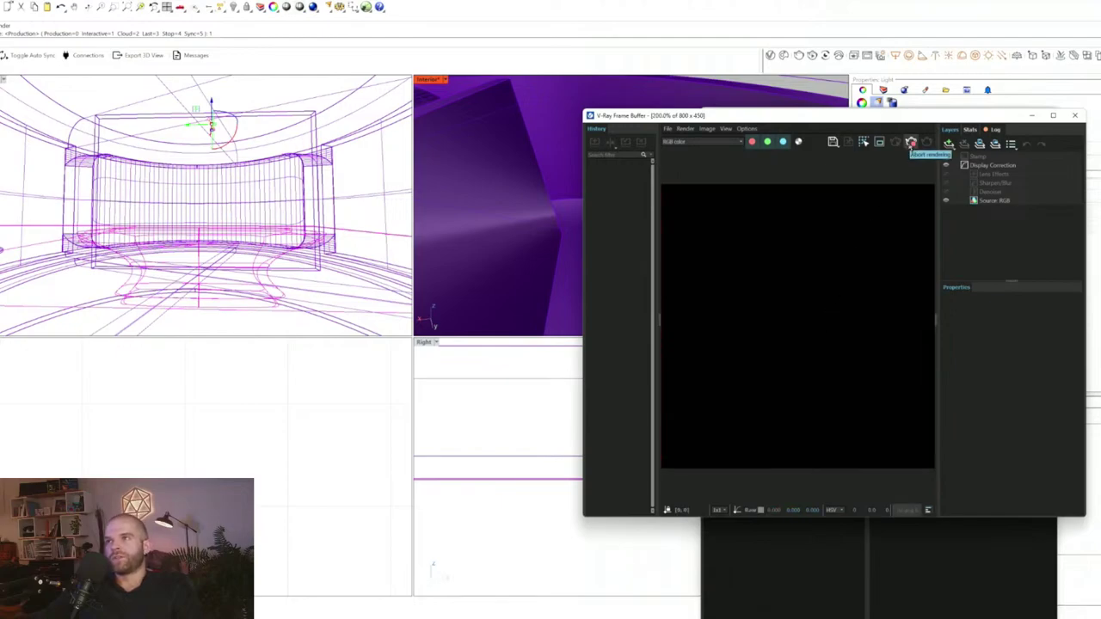
click(6, 80)
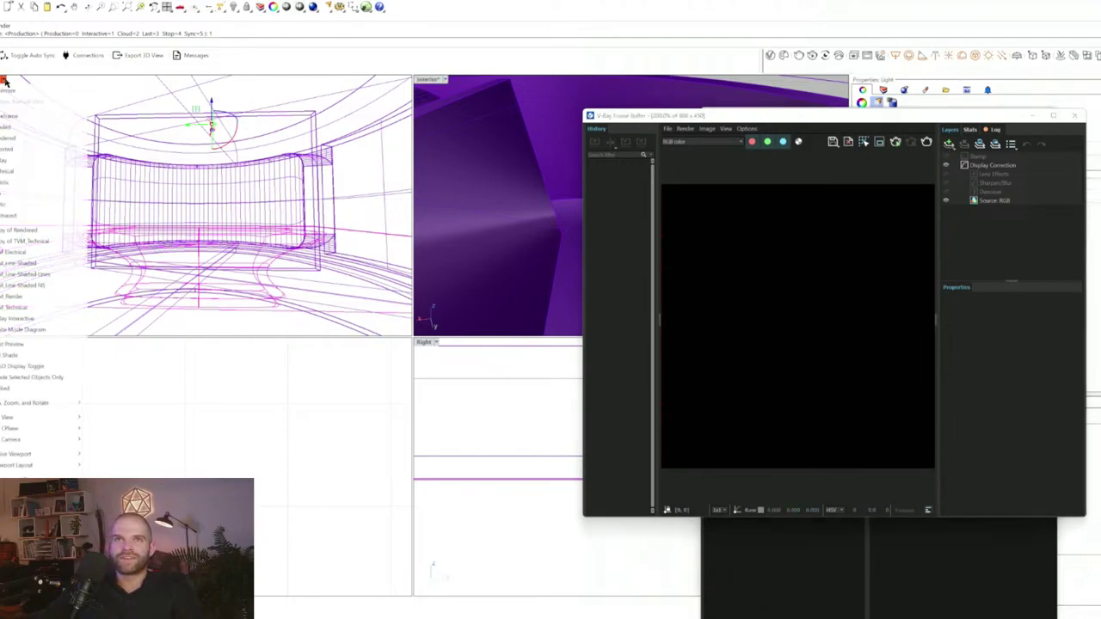
click(28, 319)
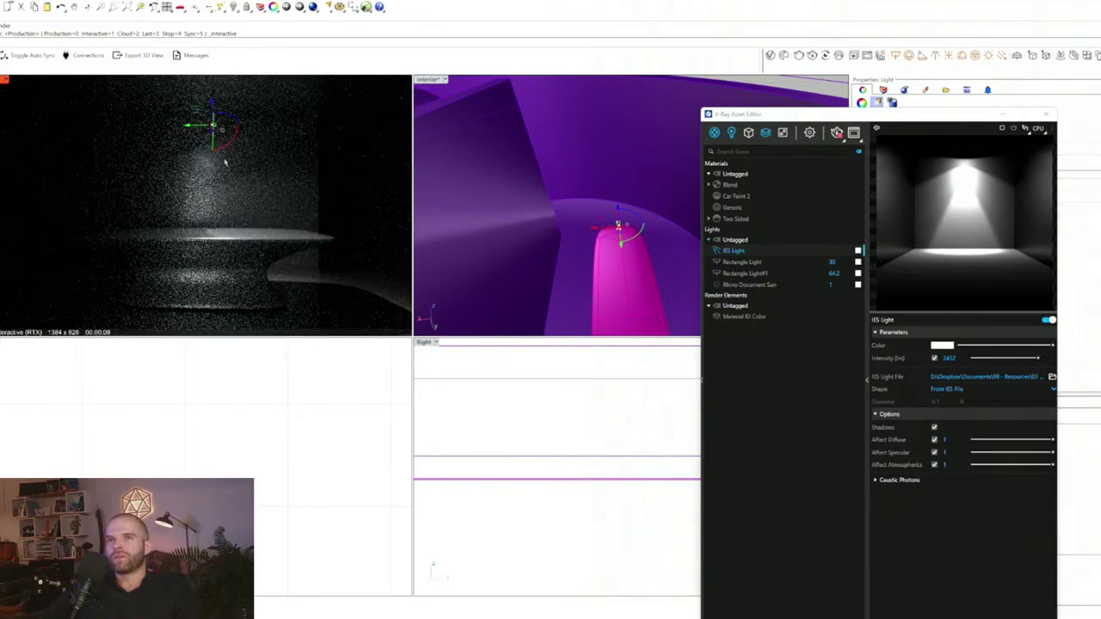
- Nudge the IES light slightly above the table and move the Asset Editor window clear of the light in the perspective viewport
mouse_move(619, 226)
right_down()
mouse_move(602, 207)
mouse_move(614, 216)
right_up()
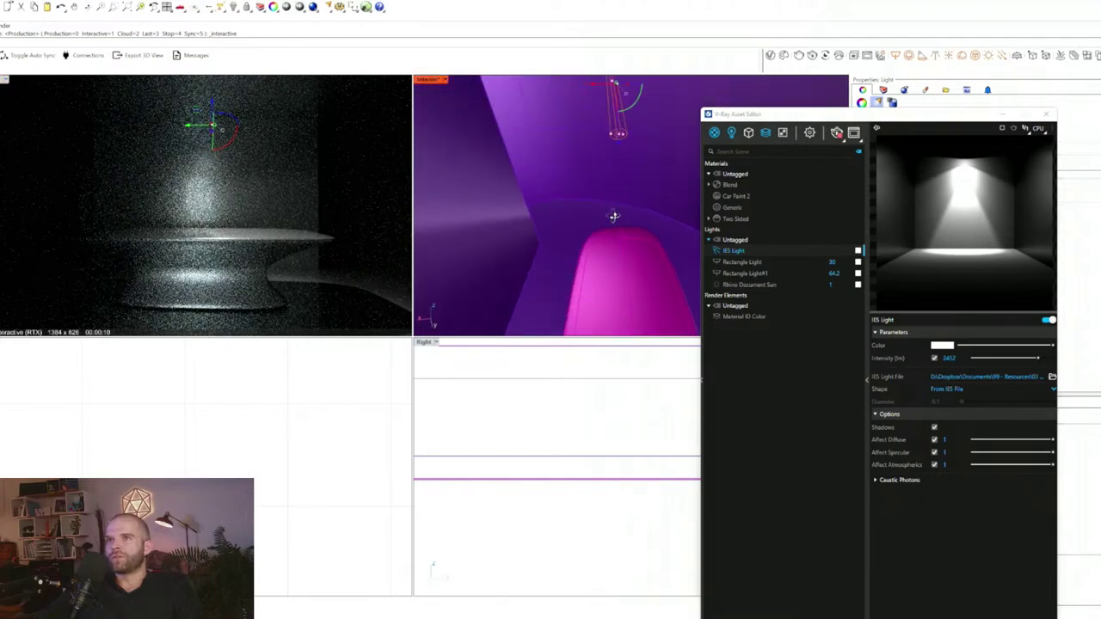
drag(625, 142, 628, 146)
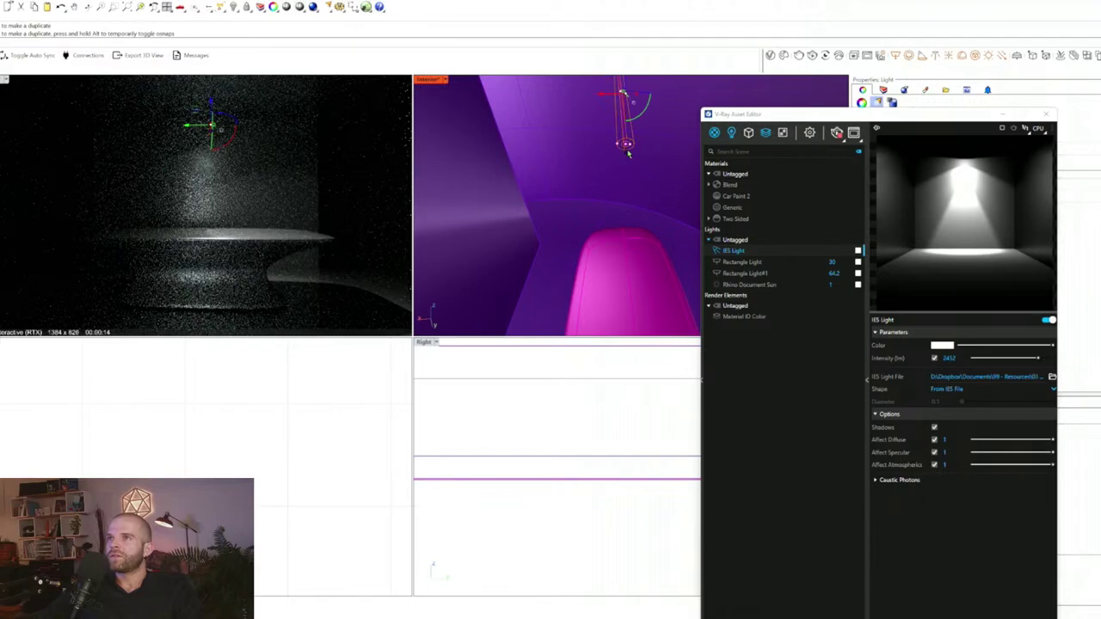
right_drag(628, 148, 671, 145)
drag(959, 120, 680, 167)
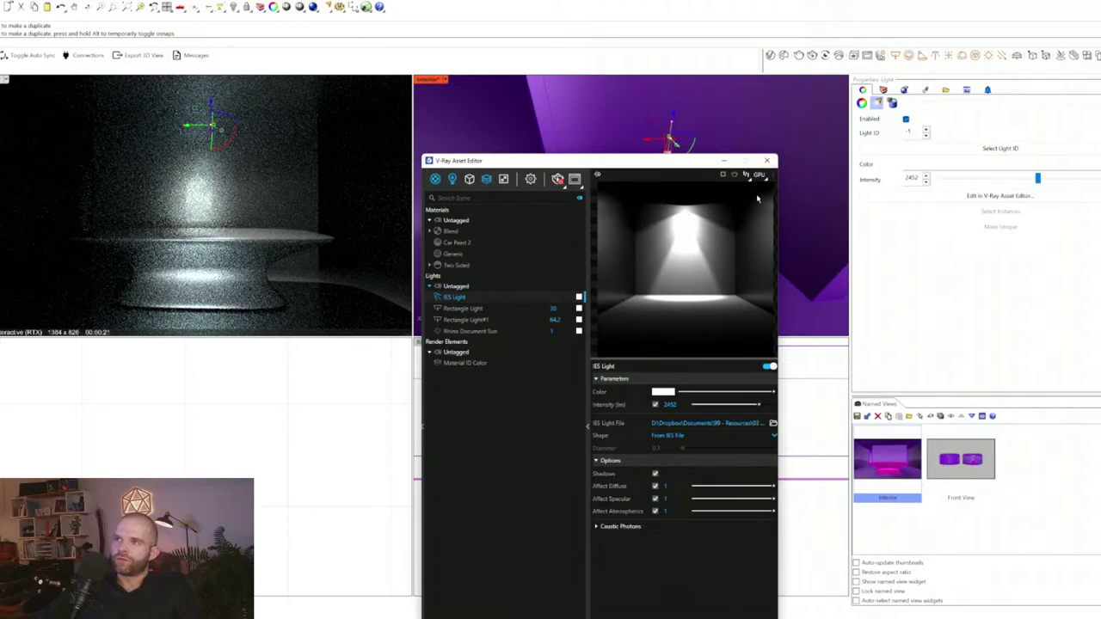
drag(701, 162, 737, 262)
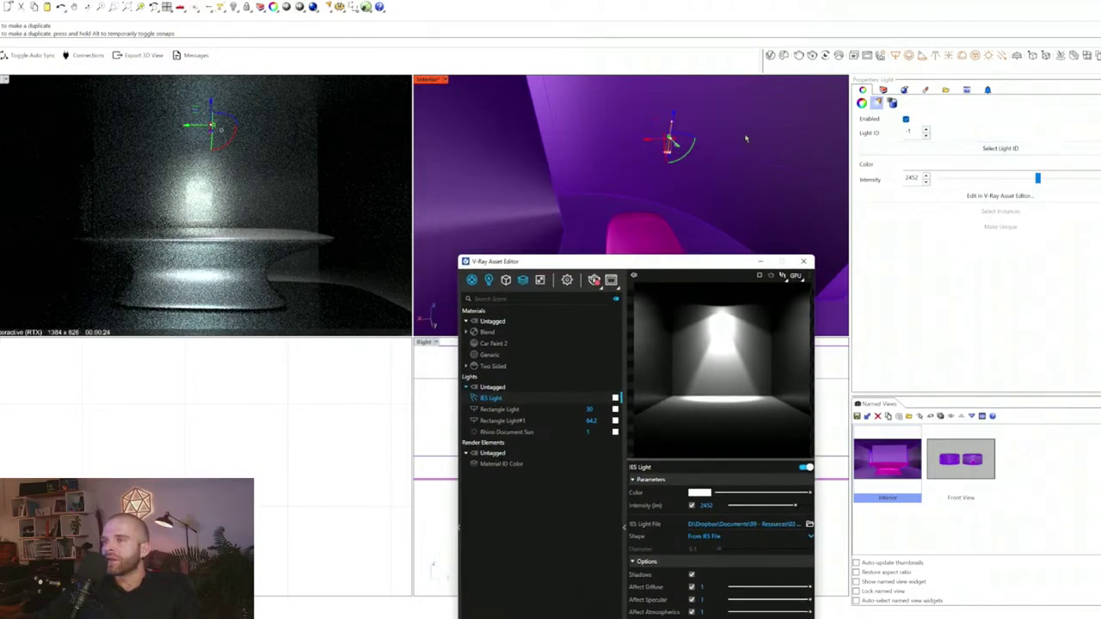
- Shift the lower end of the IES light sideways to readjust its tilt, and reselect the light
right_drag(749, 138, 687, 142)
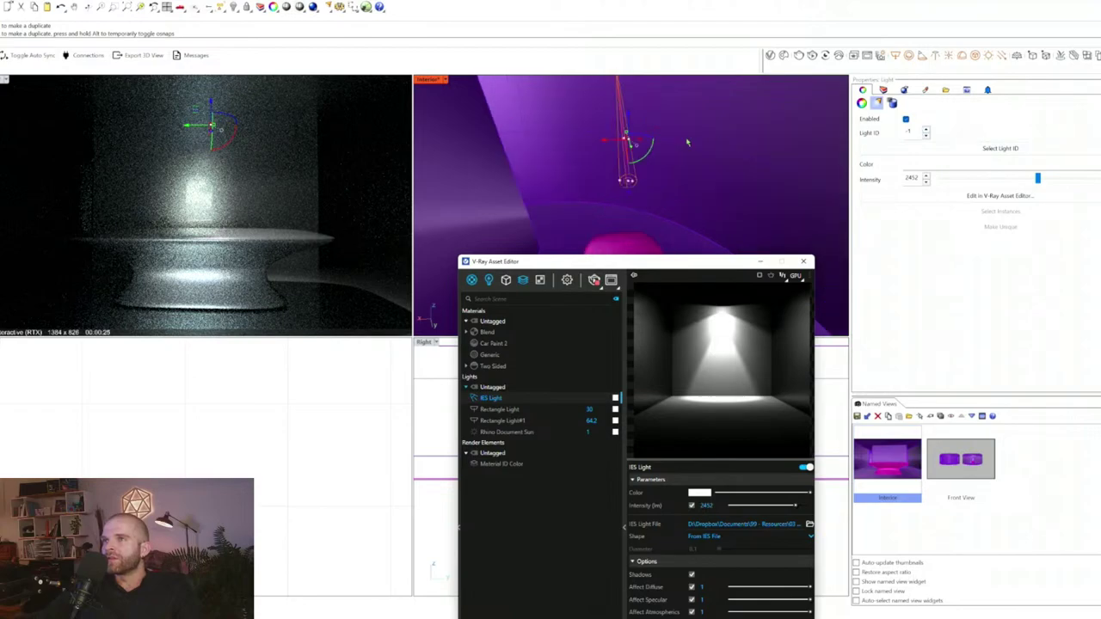
drag(621, 183, 701, 189)
click(609, 184)
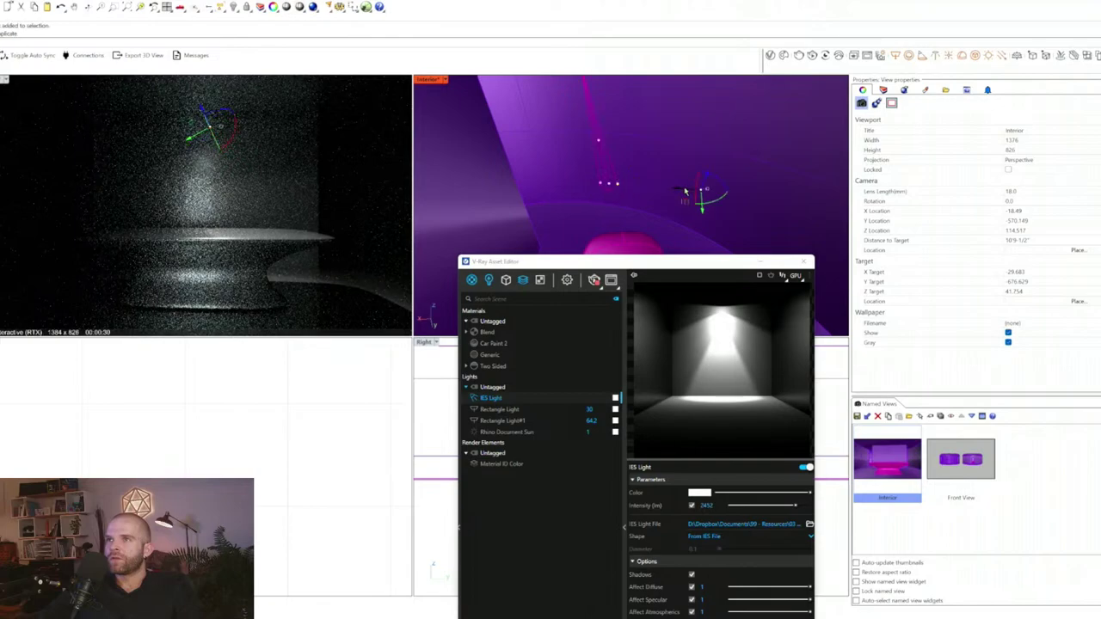
drag(622, 186, 560, 189)
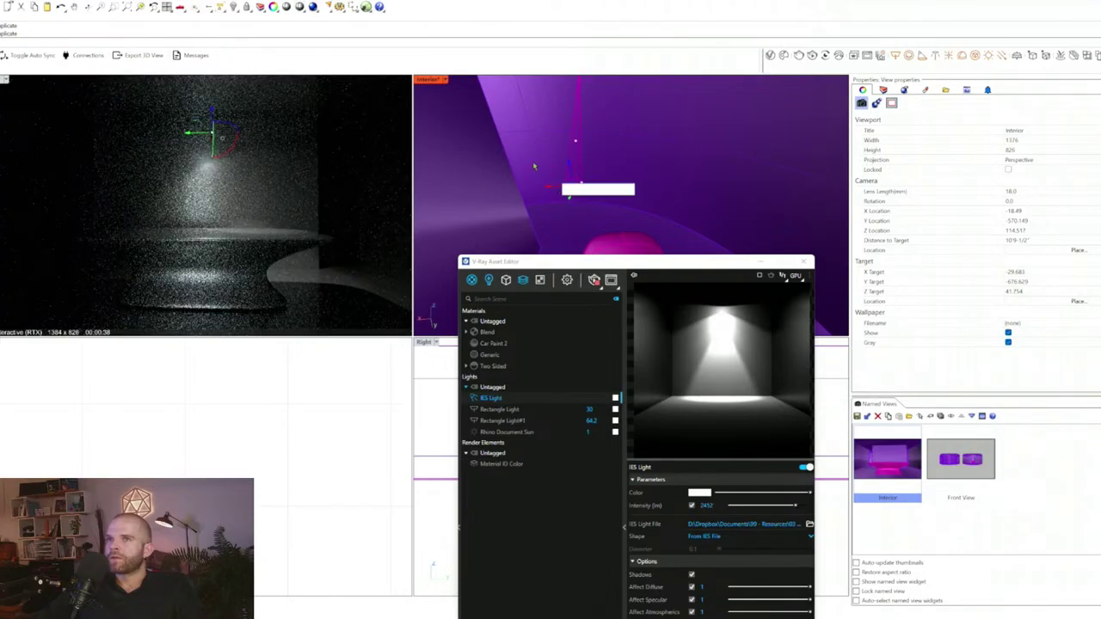
click(633, 197)
click(573, 184)
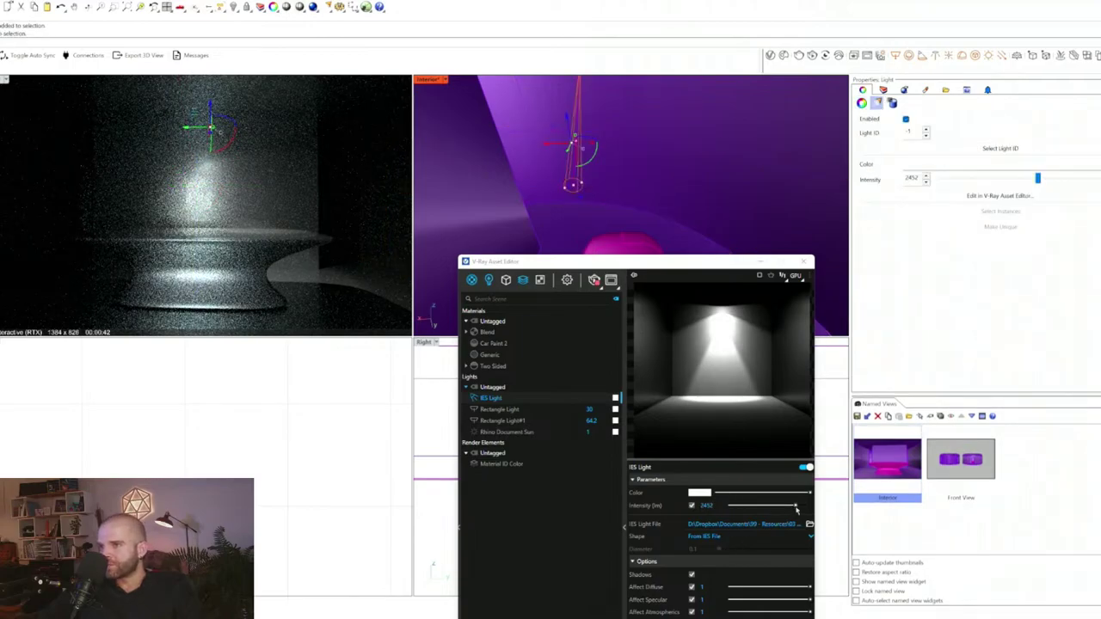
- Raise the IES light's intensity to 2935 lm and give it a Sphere shape with a diameter of about 63.7
drag(796, 509, 802, 508)
click(735, 536)
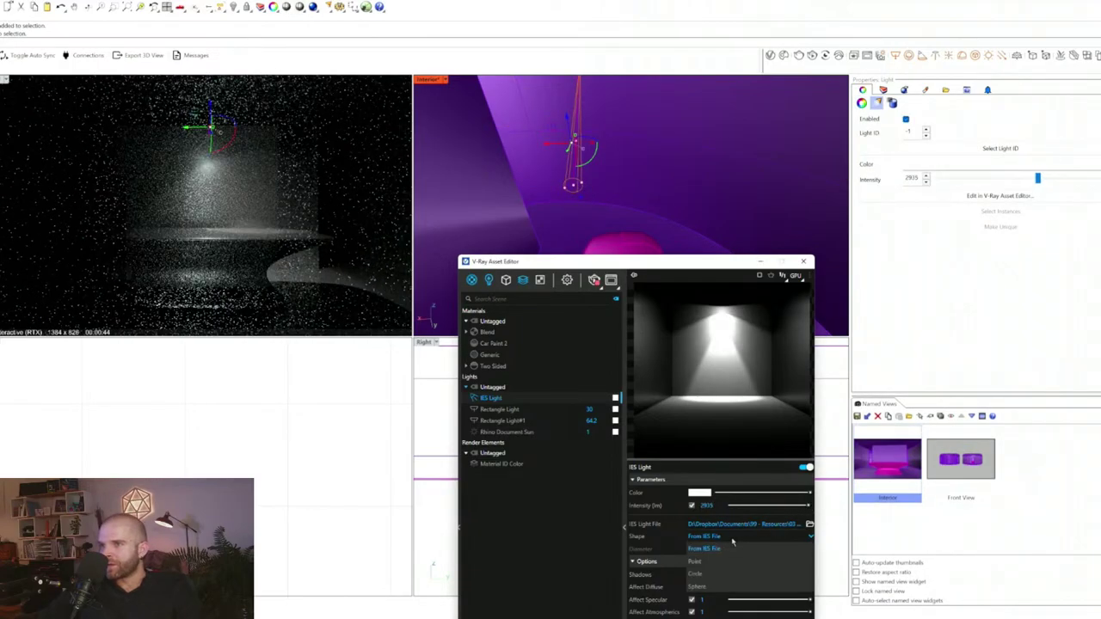
click(710, 585)
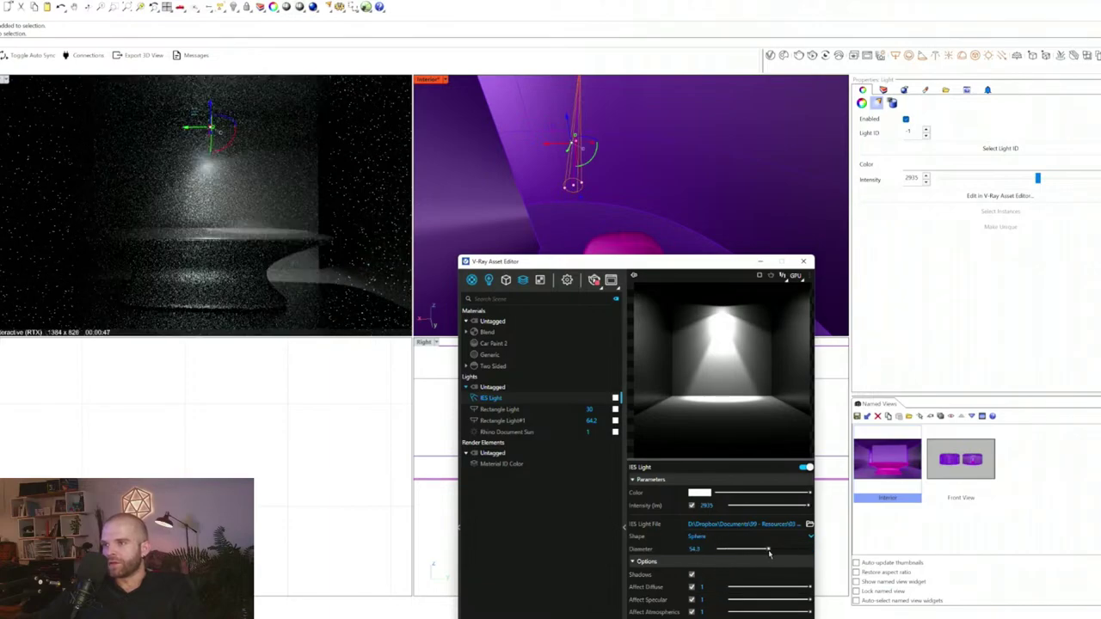
- Load the 2035C1.IES profile from the elp_ies_files folder into the selected IES light
right_drag(582, 180, 618, 167)
right_drag(637, 124, 621, 130)
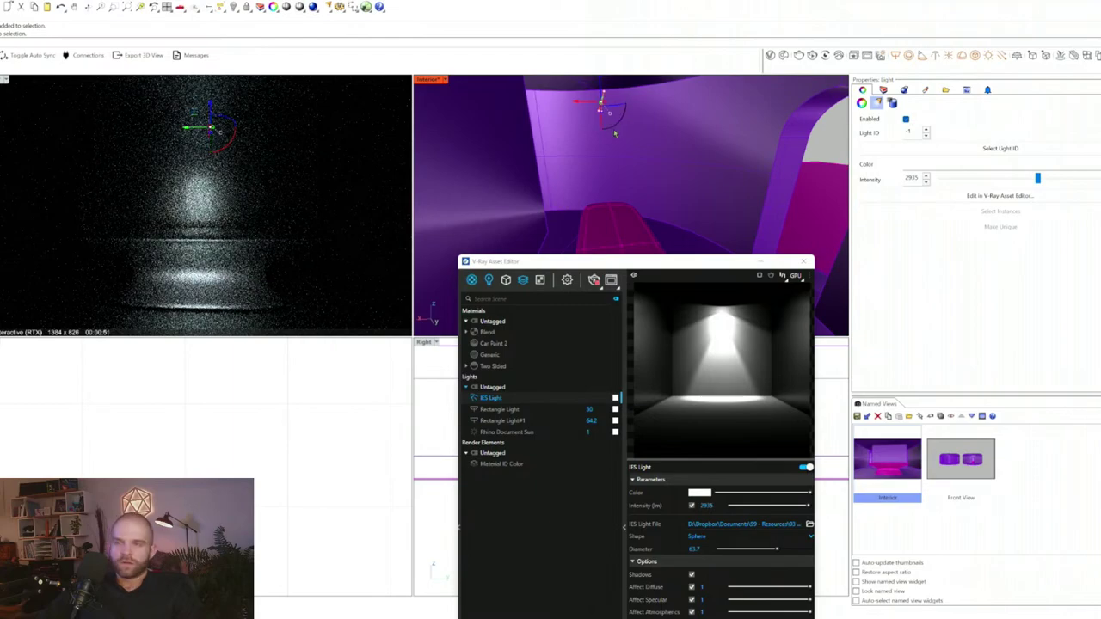
drag(602, 107, 631, 150)
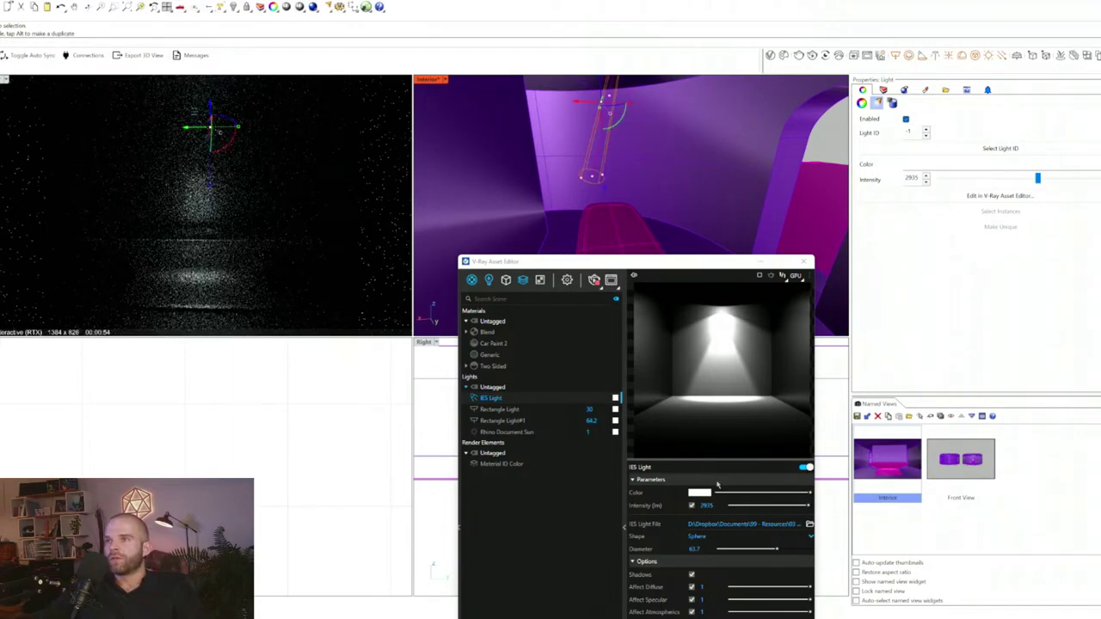
click(809, 524)
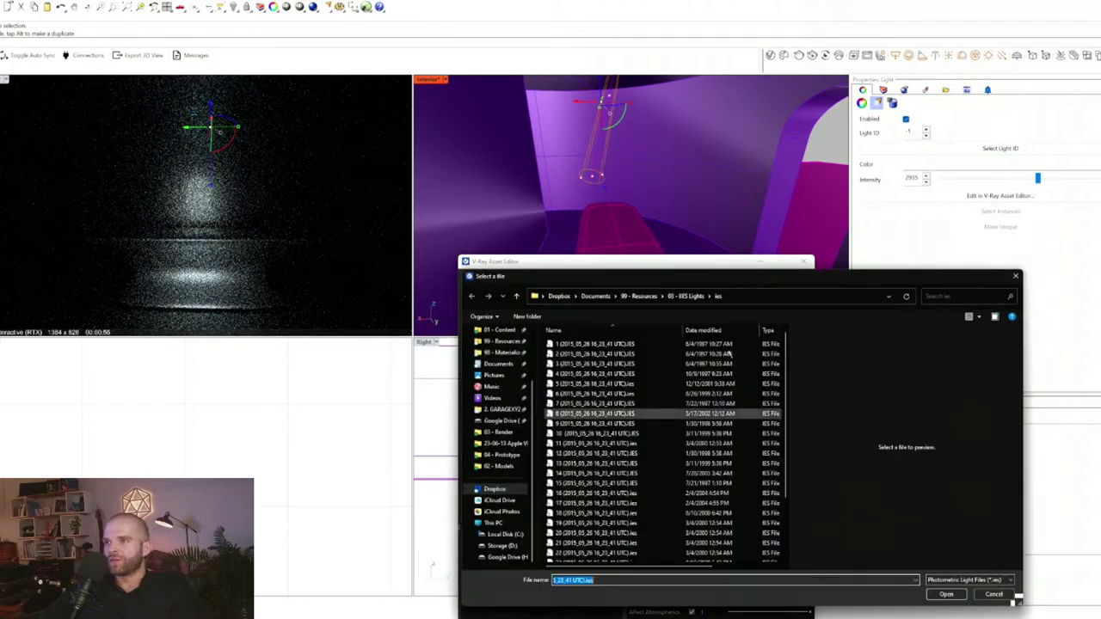
click(679, 296)
double_click(569, 343)
scroll(644, 435, down, 3)
click(643, 437)
double_click(643, 437)
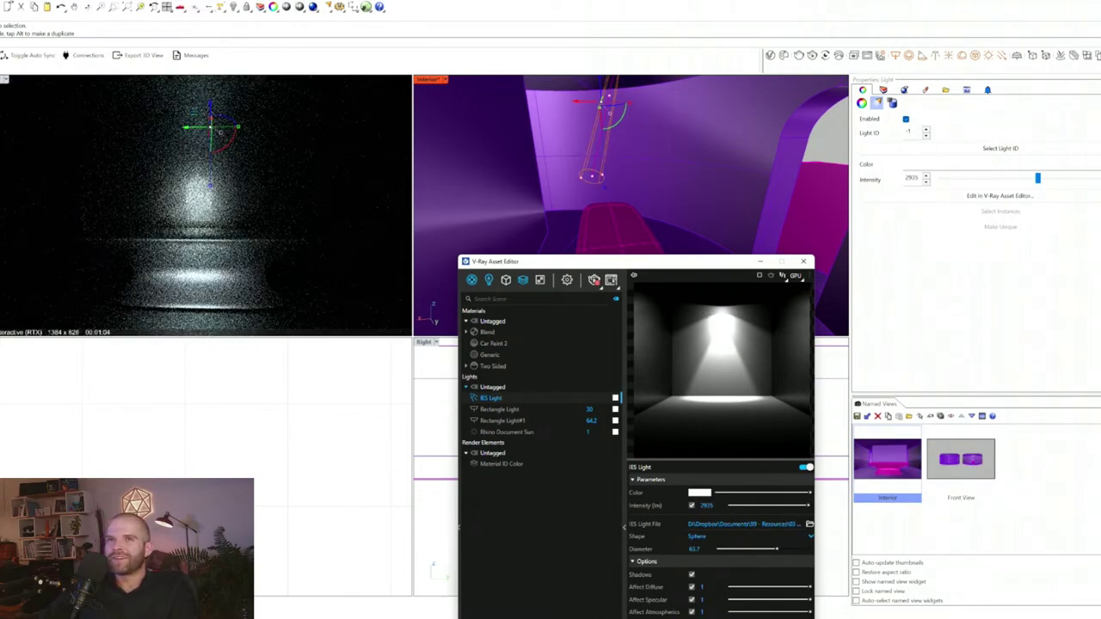
- Move the IES light sideways away from the table, raise its lower end, and set its color to yellow
drag(582, 103, 725, 138)
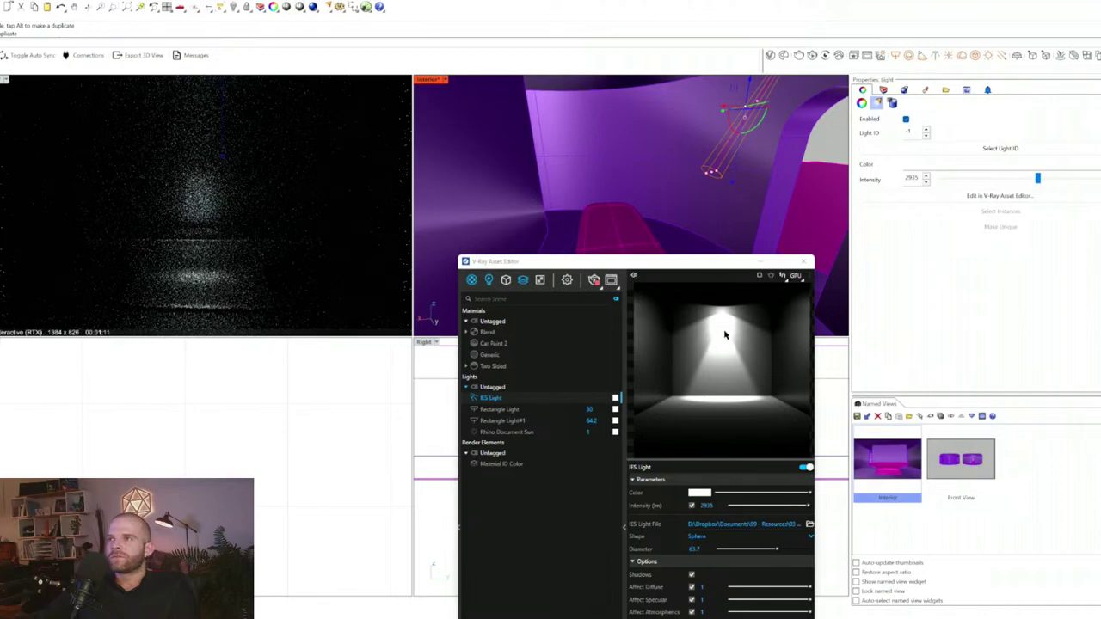
click(701, 494)
drag(434, 21, 439, 43)
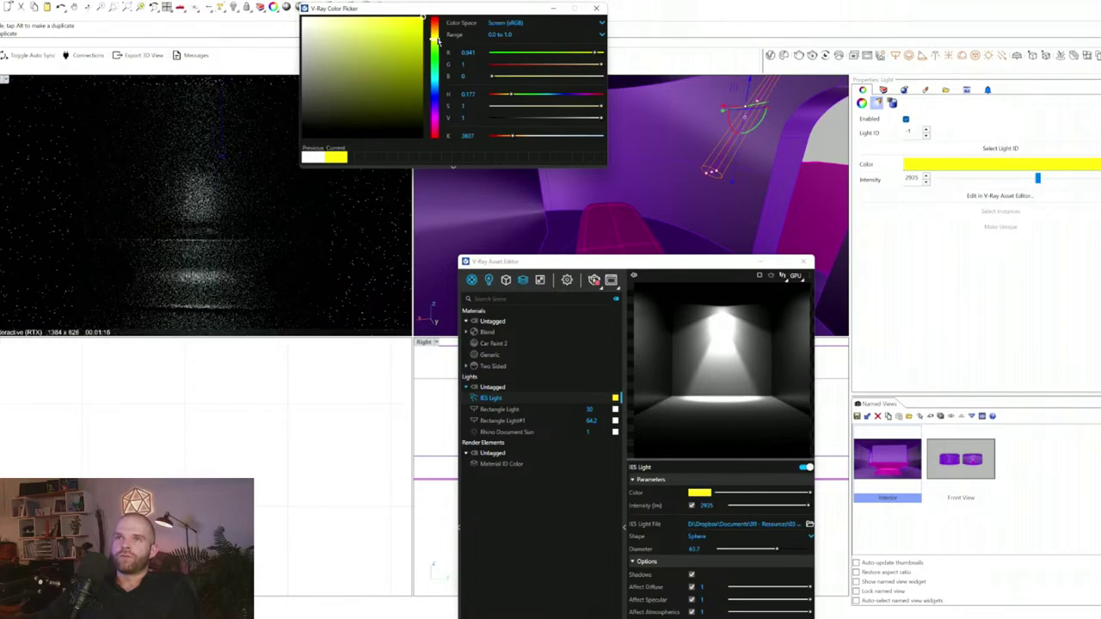
click(596, 8)
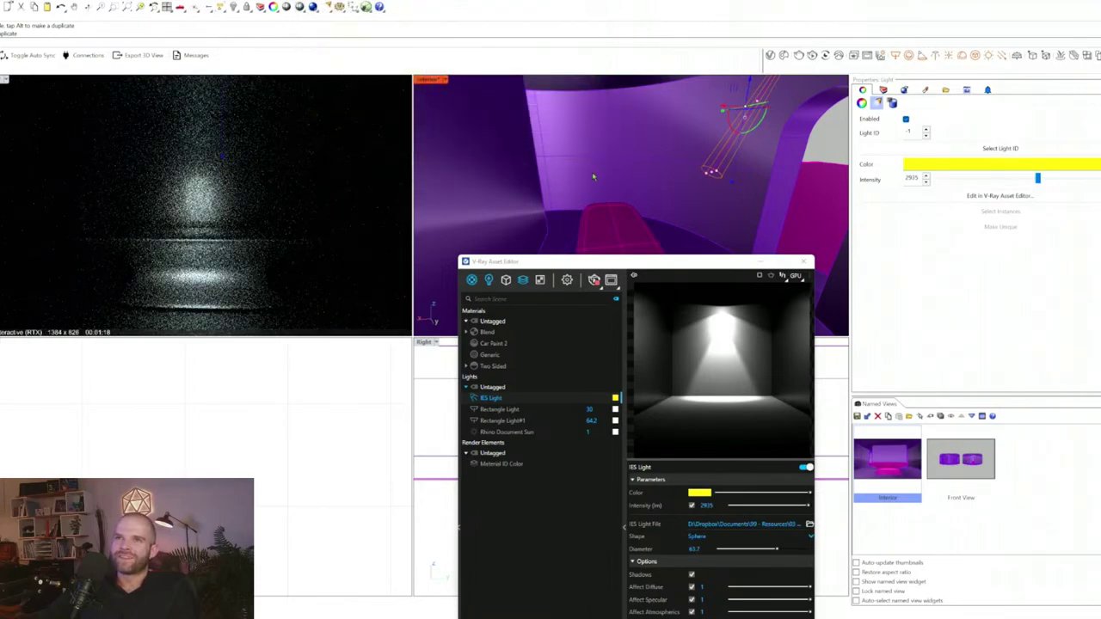
drag(735, 184, 748, 148)
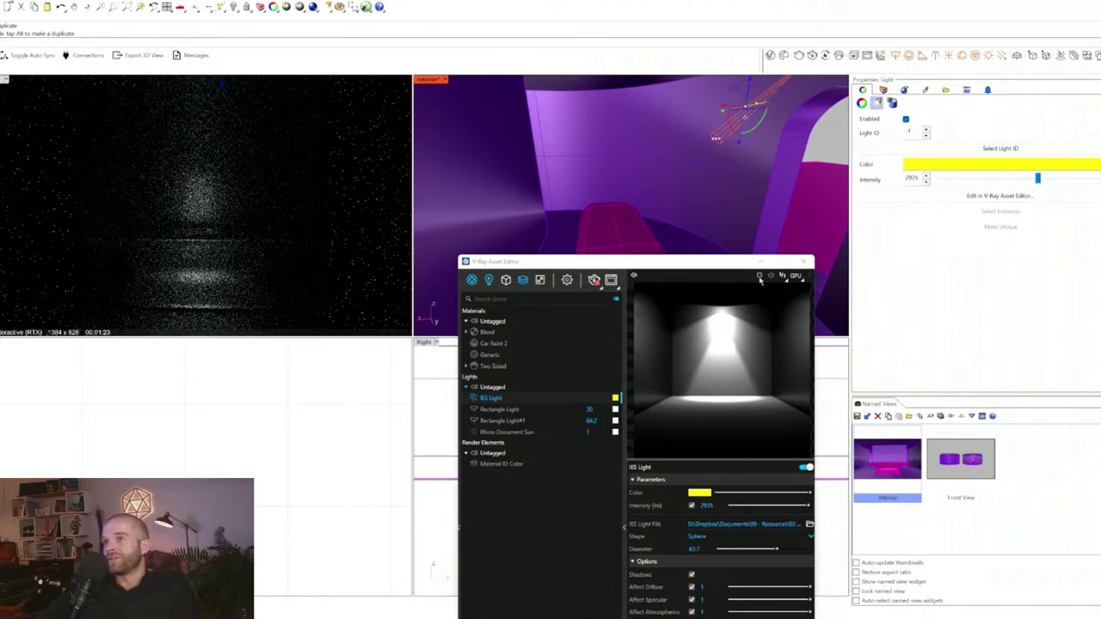
- Browse the IES Lights folders and load a different IES profile from the ies folder into the light
click(809, 524)
click(683, 296)
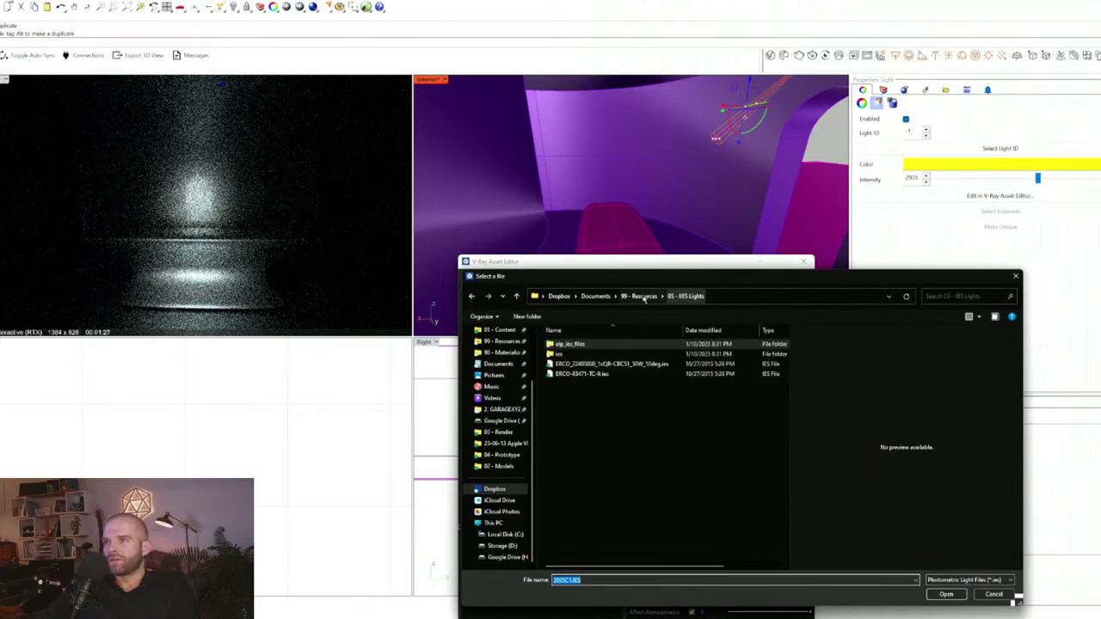
click(641, 295)
double_click(575, 434)
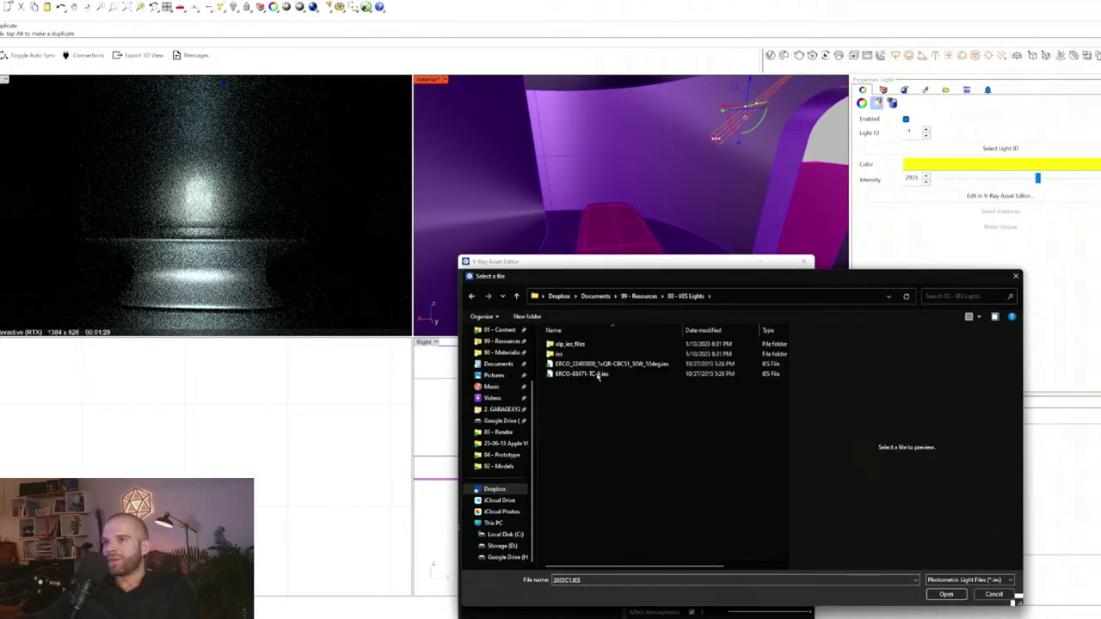
double_click(602, 345)
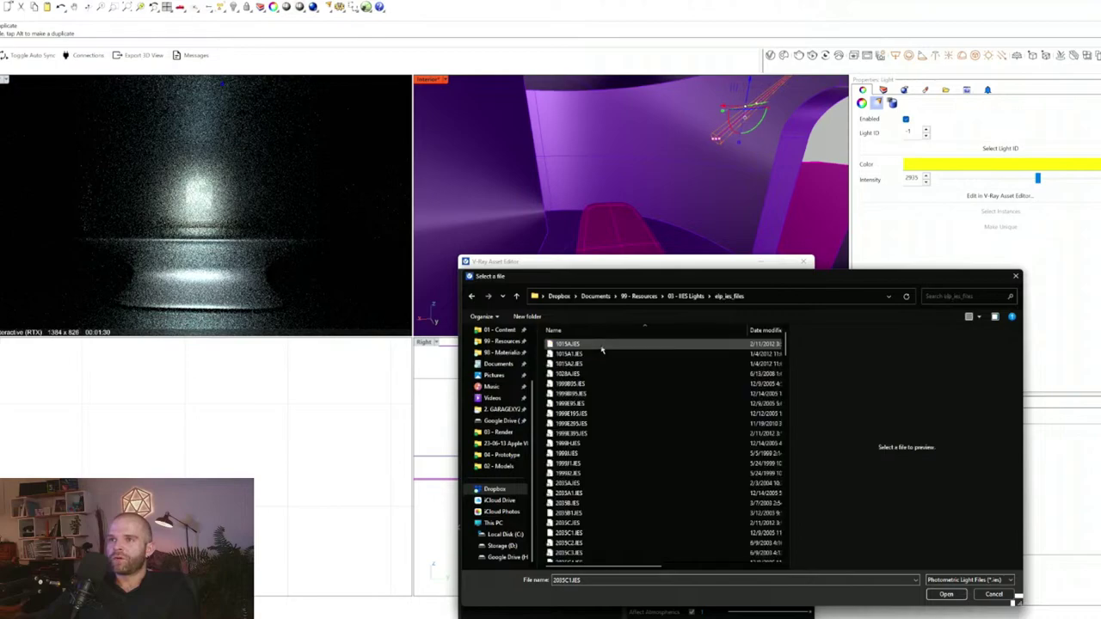
scroll(627, 433, down, 2)
click(620, 476)
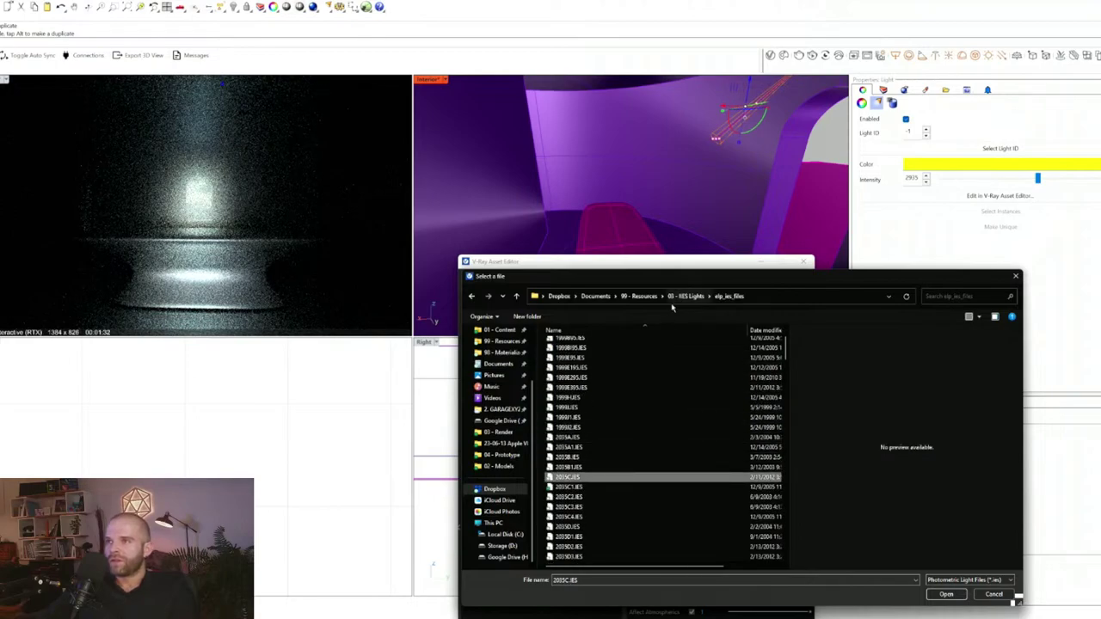
click(688, 296)
double_click(602, 349)
double_click(616, 436)
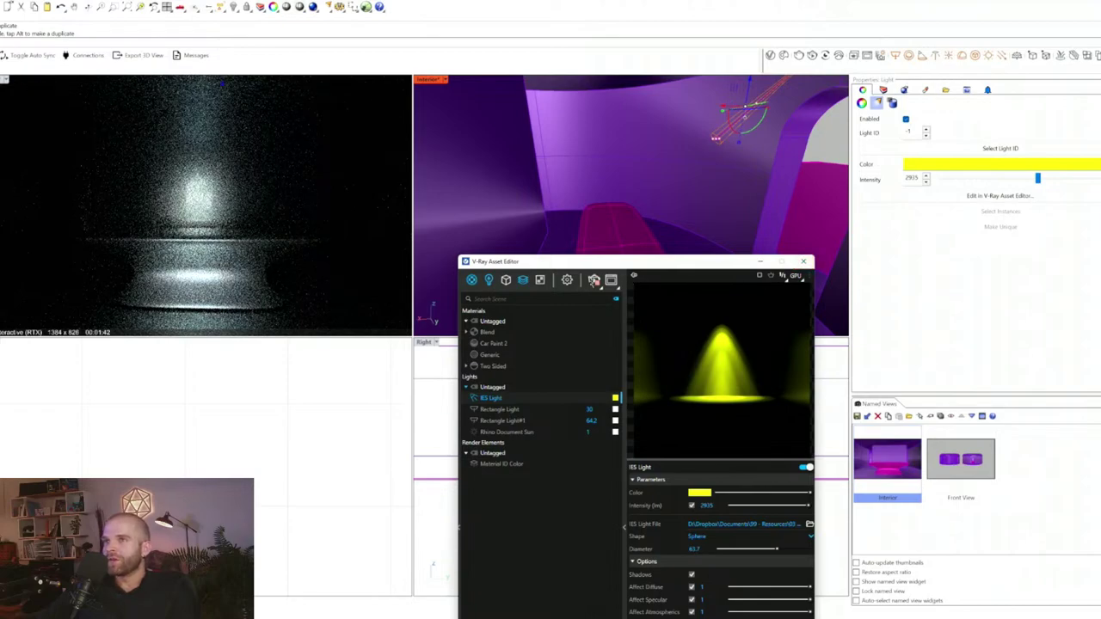
- Stop the interactive render and permanently delete the IES light from the scene's assets
click(594, 281)
key(Delete)
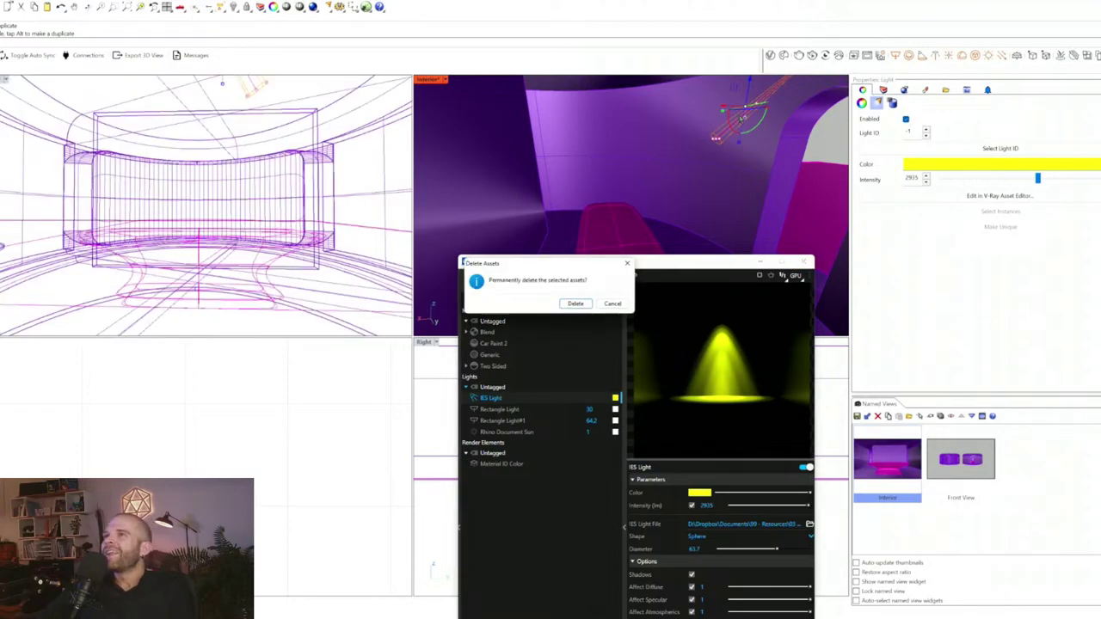
click(576, 304)
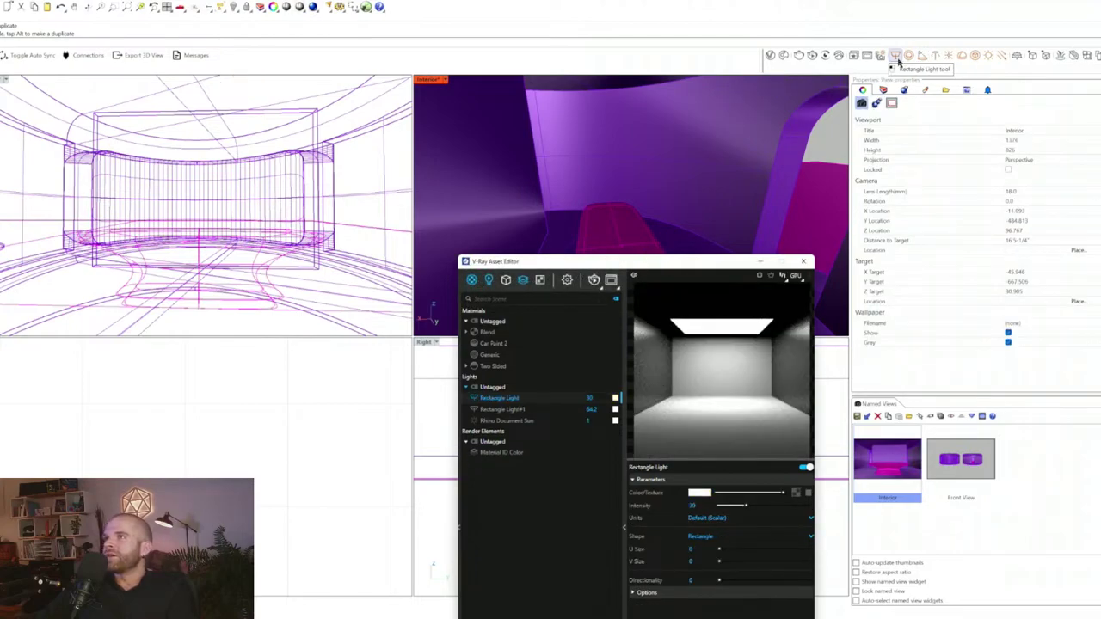
right_drag(198, 278, 318, 274)
right_click(558, 404)
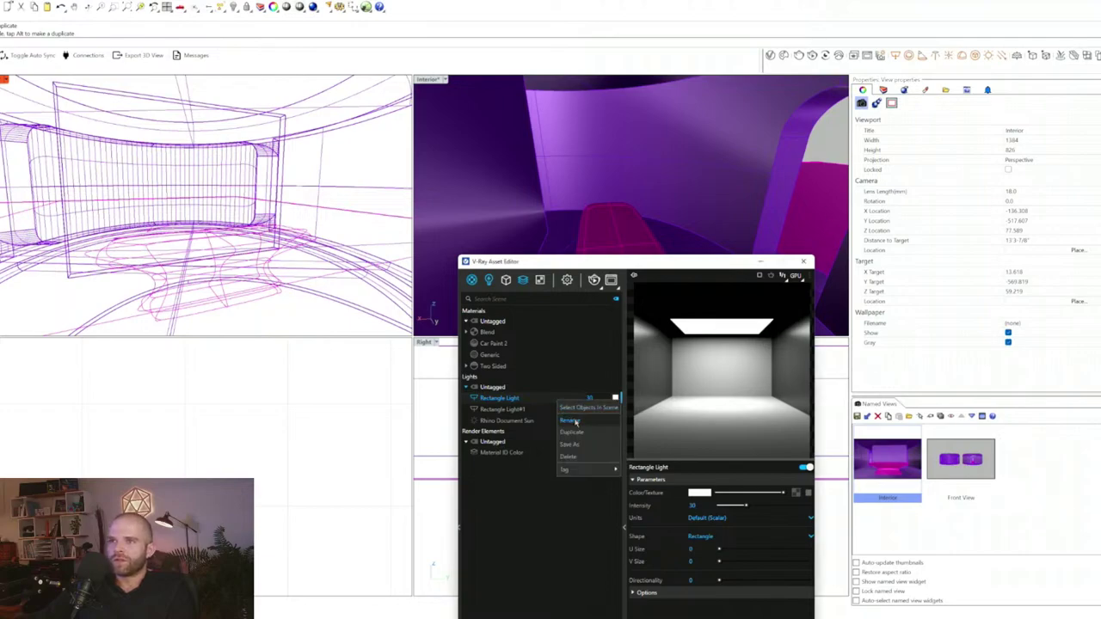
click(585, 419)
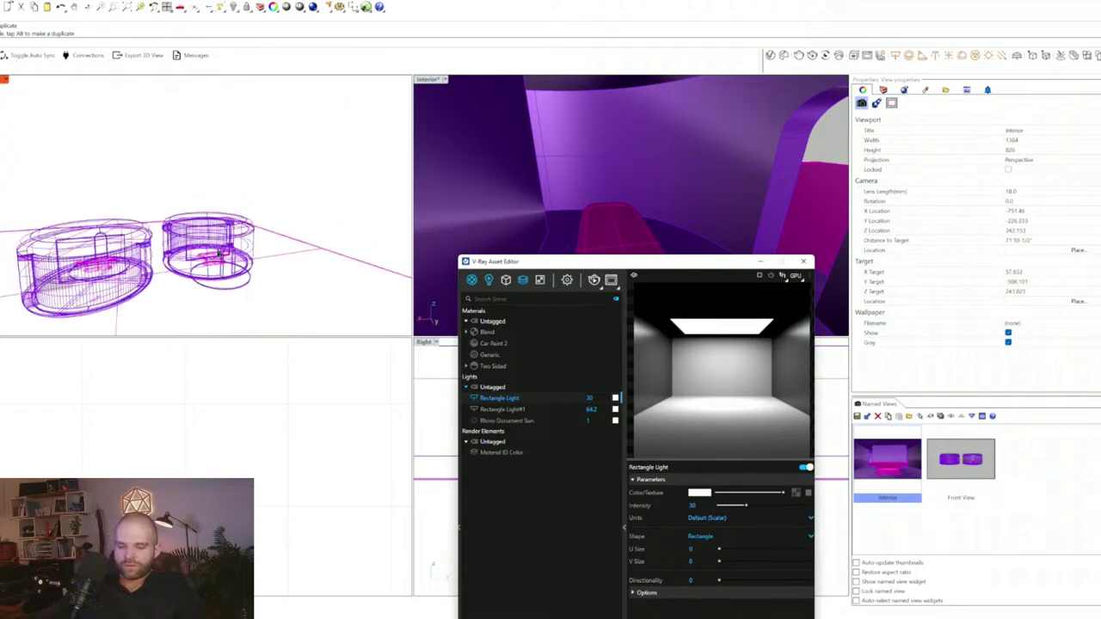
scroll(219, 253, up, 3)
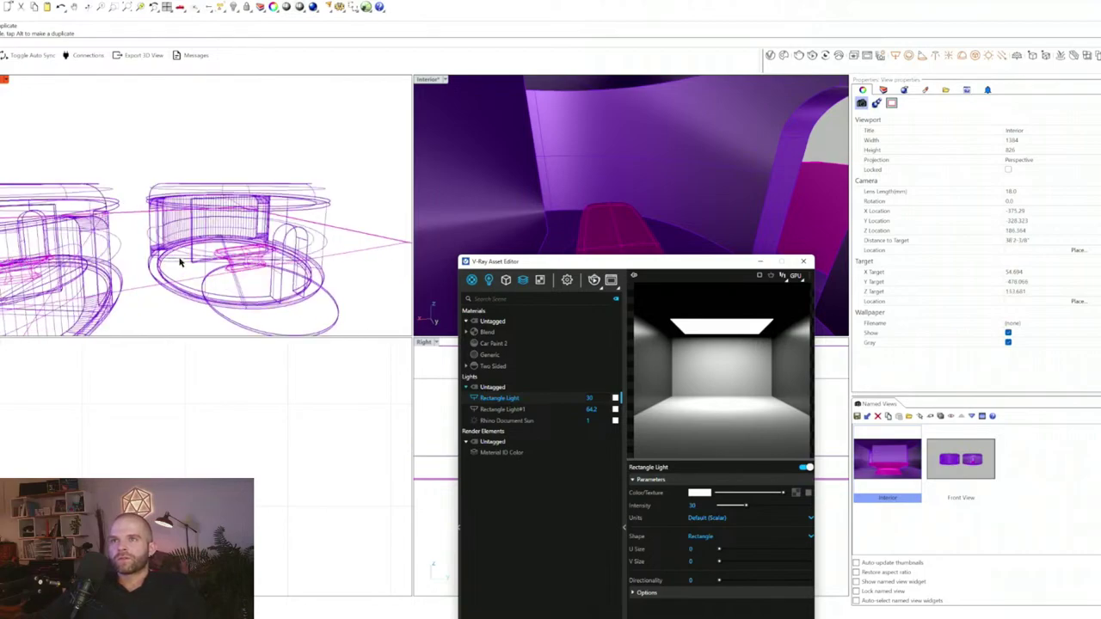
- Draw a rectangle light about 278 by 56 between two corners inside the building and select it
click(896, 55)
scroll(254, 207, up, 5)
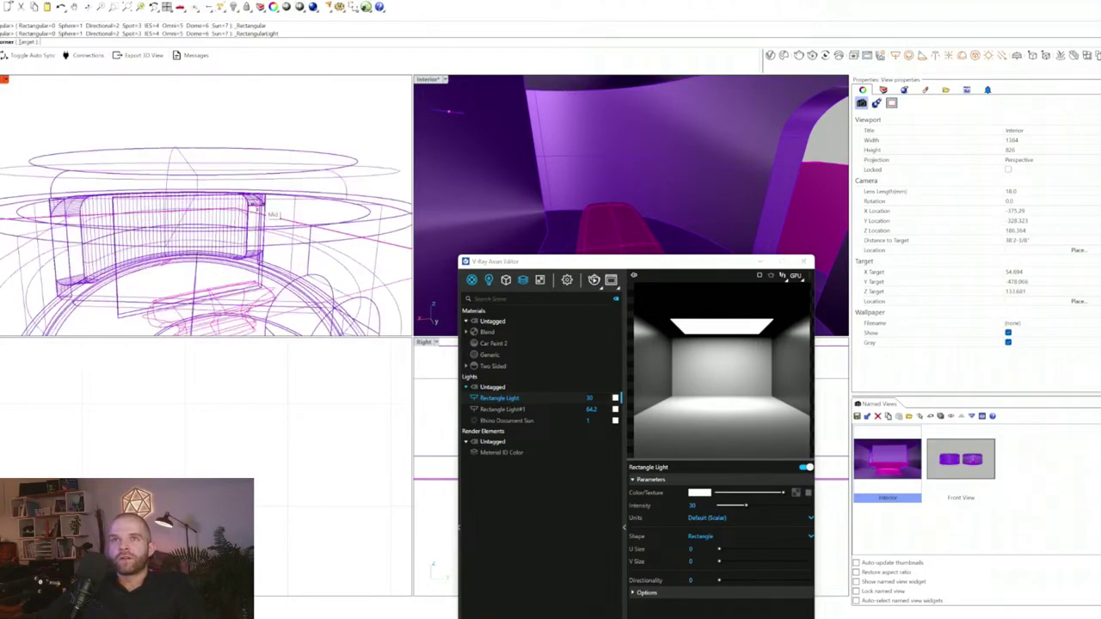
right_drag(241, 213, 160, 217)
click(118, 196)
right_drag(277, 201, 228, 197)
click(269, 190)
click(242, 213)
scroll(228, 197, up, 8)
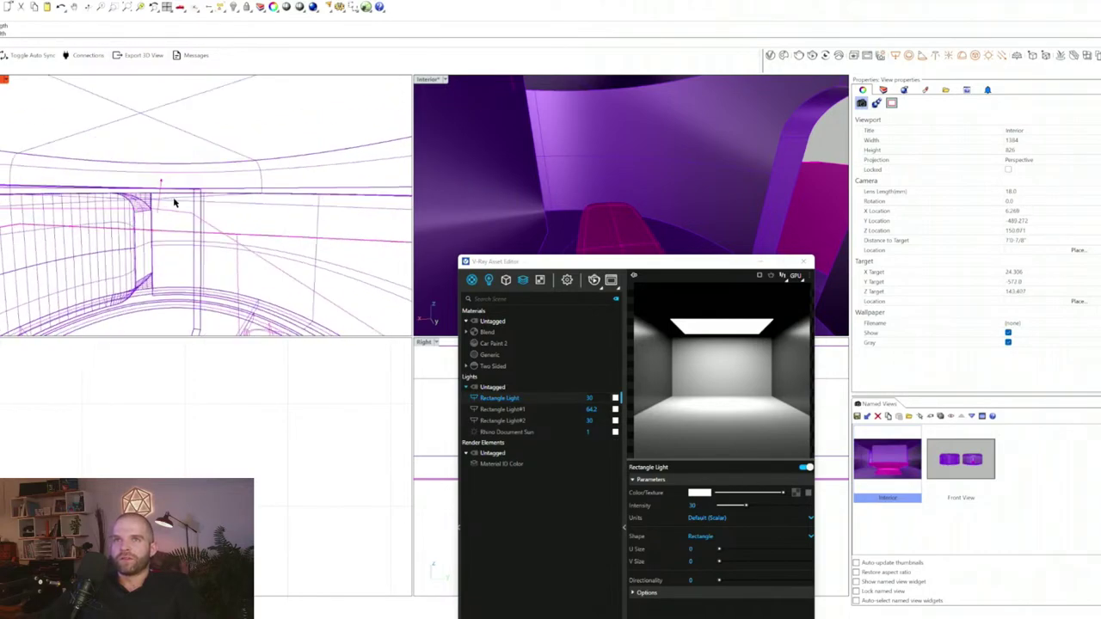
click(208, 198)
right_drag(210, 204, 201, 201)
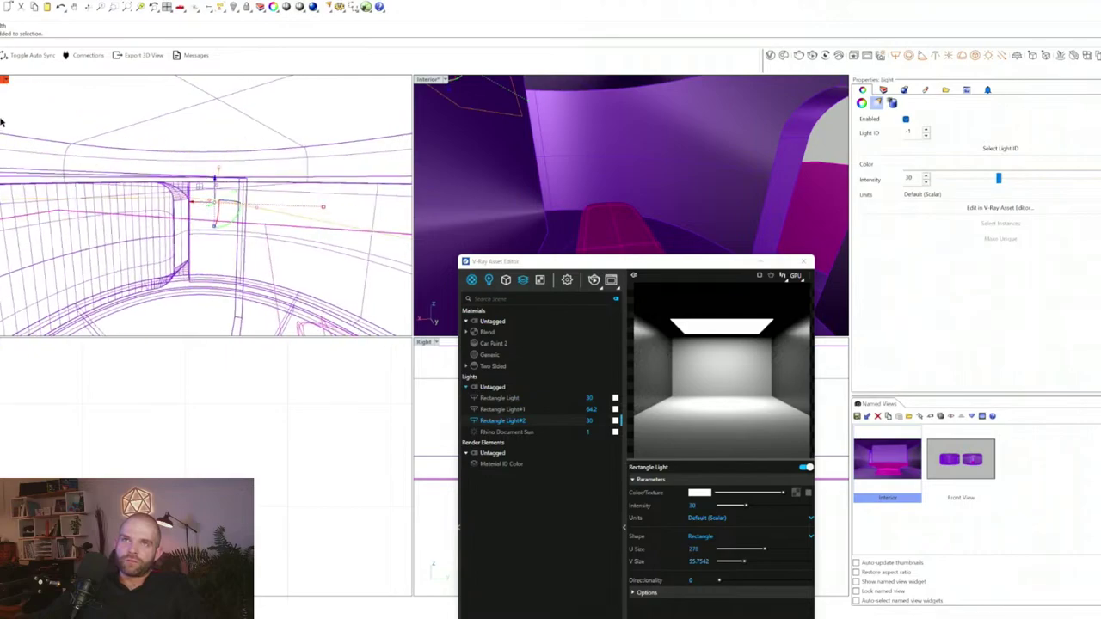
- Maximize the perspective view and move the new rectangle light into position beneath the building's ceiling
double_click(3, 79)
right_drag(335, 318, 233, 258)
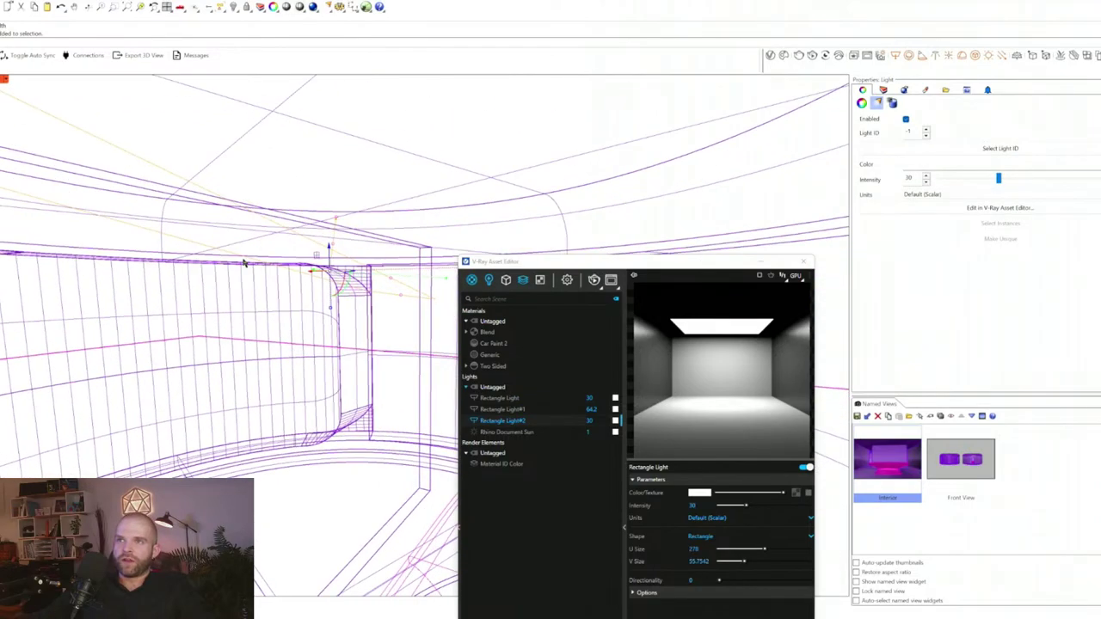
key(Escape)
right_drag(256, 222, 285, 177)
click(287, 174)
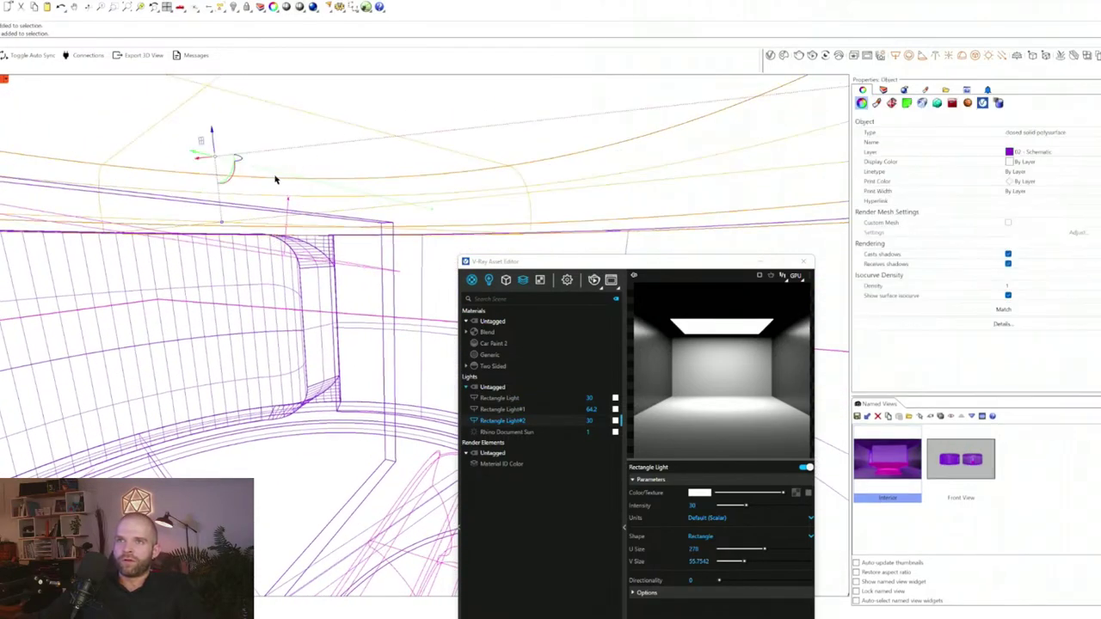
click(367, 236)
scroll(280, 229, up, 1)
right_drag(281, 229, 310, 278)
click(307, 230)
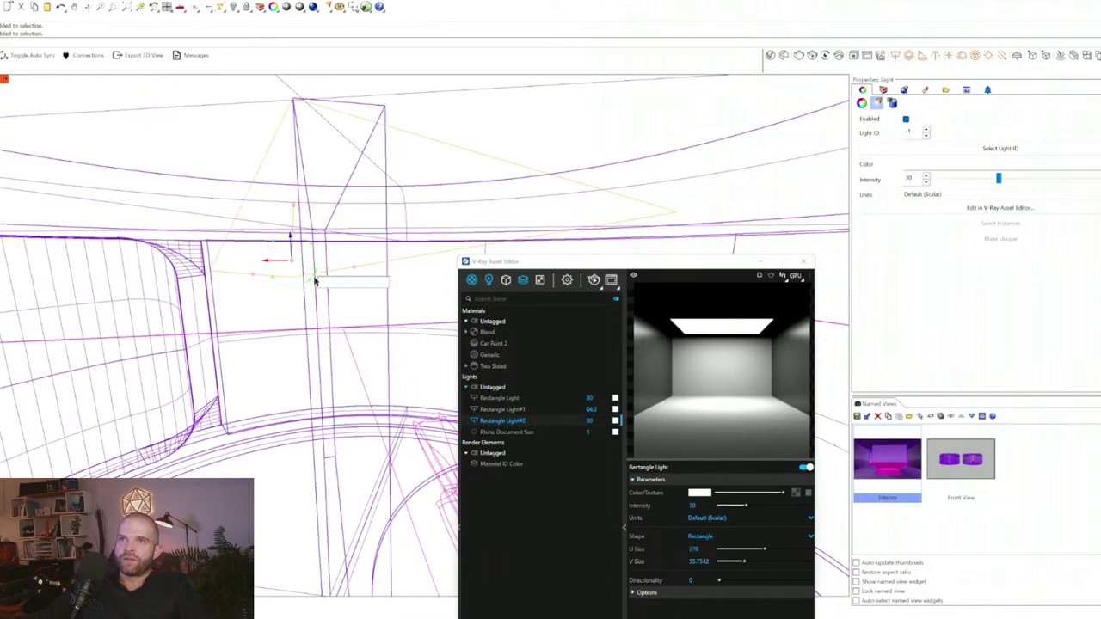
click(313, 277)
click(279, 340)
scroll(267, 325, down, 4)
right_drag(267, 324, 259, 359)
alt+drag(239, 305, 300, 305)
click(301, 332)
right_drag(301, 333, 295, 302)
- Restore the Interior named view and display it in V-Ray Interactive mode, leaving the light's color white
double_click(908, 468)
drag(664, 260, 951, 173)
click(996, 406)
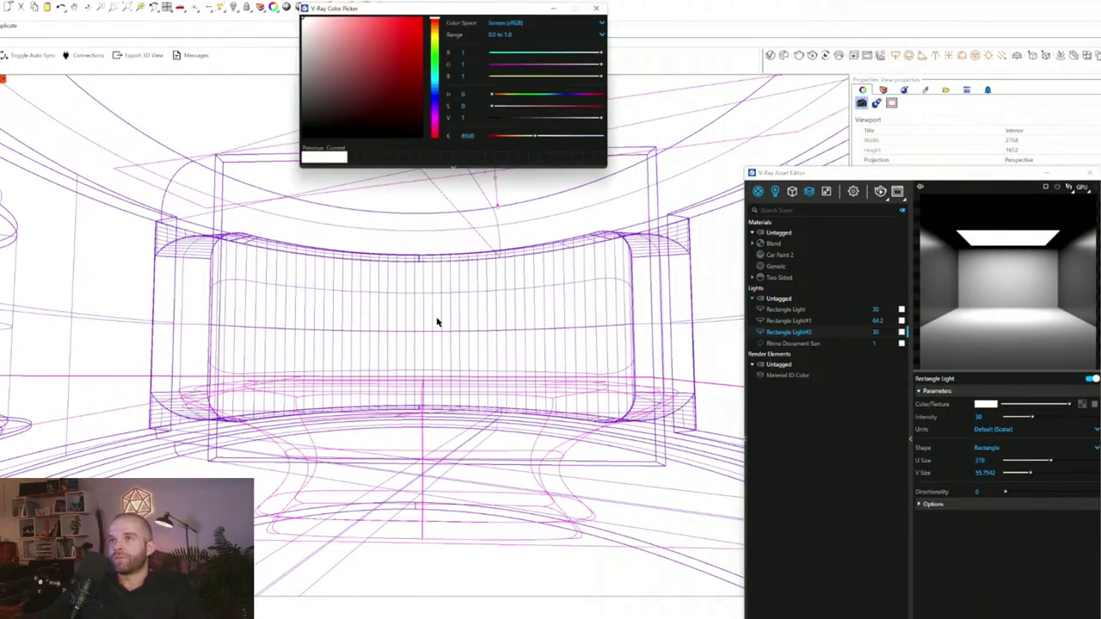
click(3, 81)
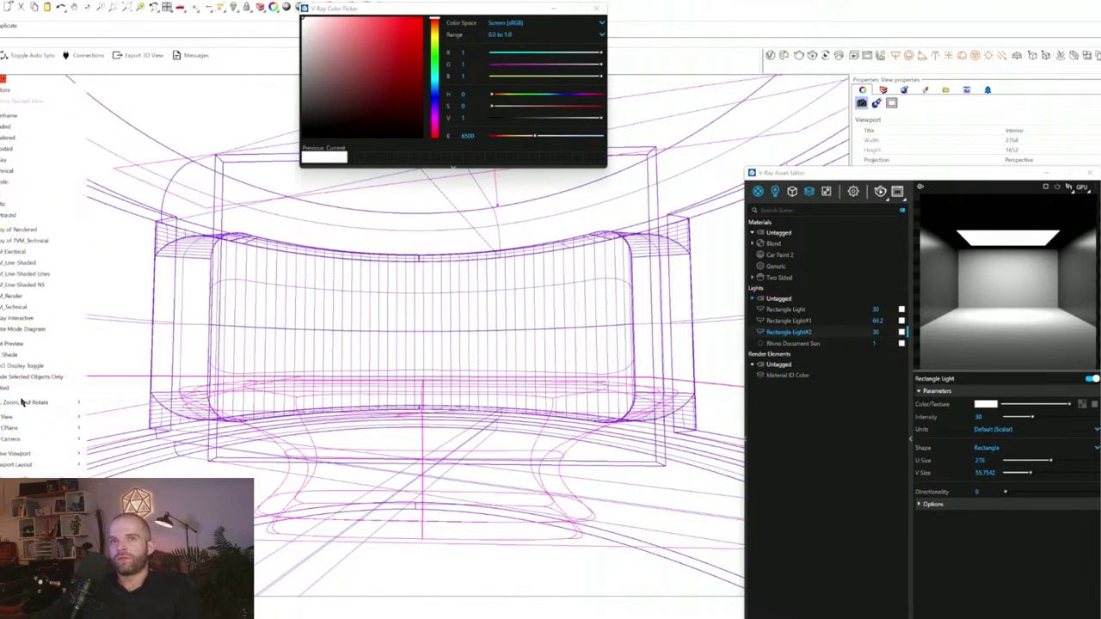
click(30, 318)
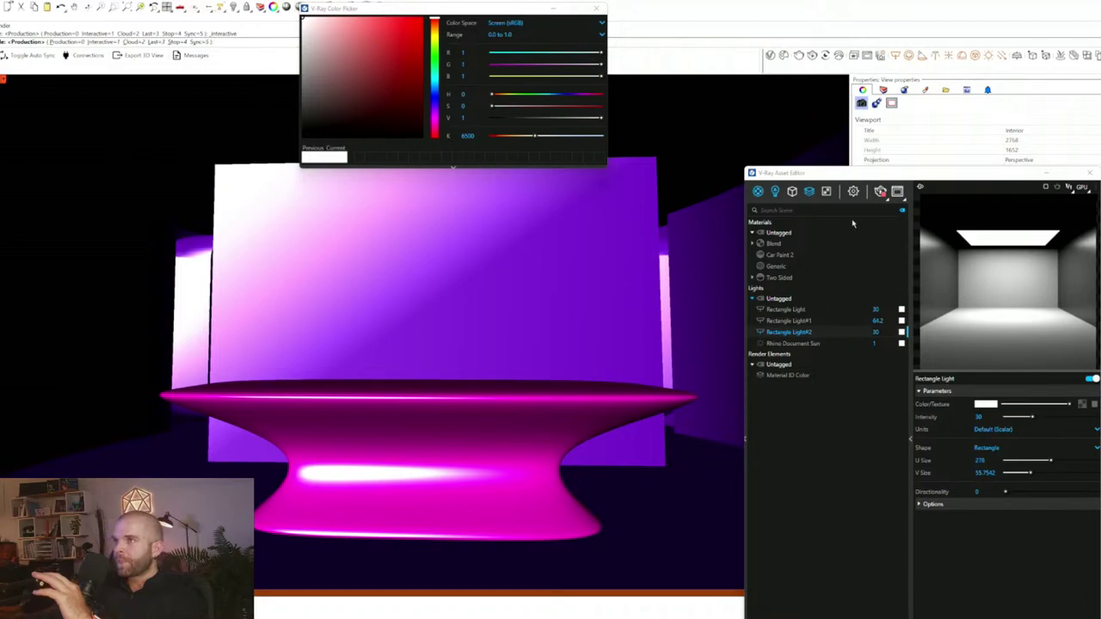
click(960, 56)
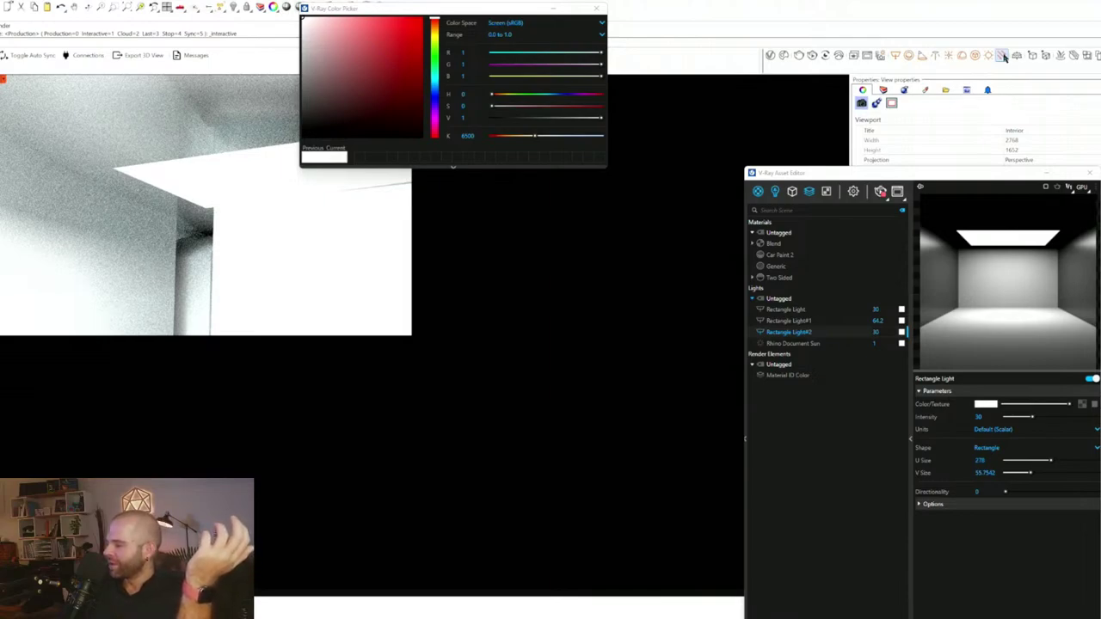
click(598, 9)
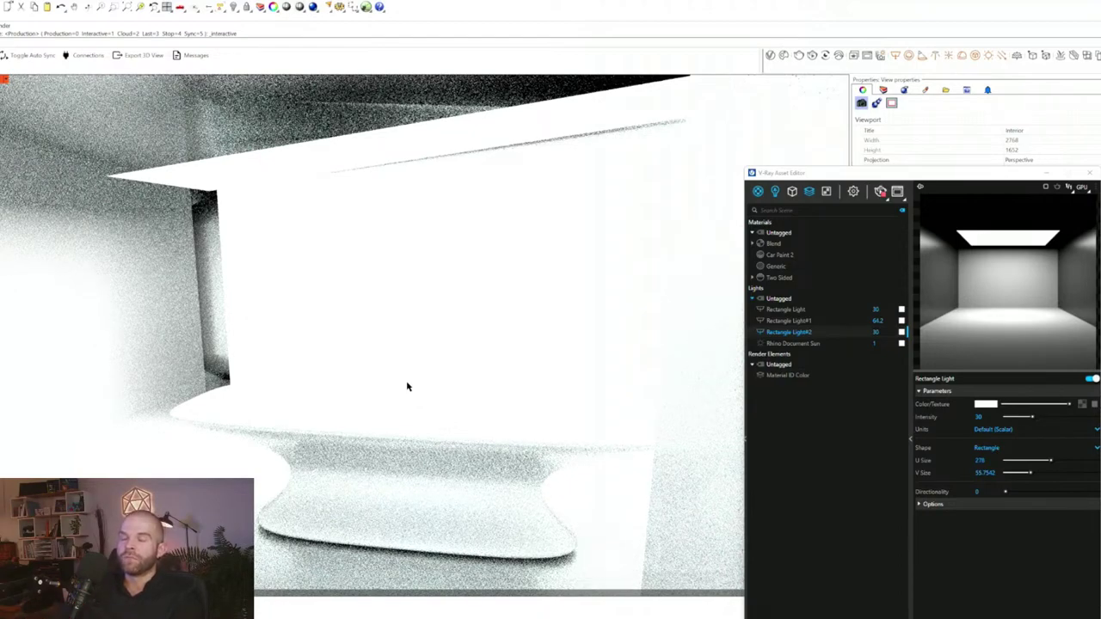
- Examine the interactive interior render where the ceiling light meets the roof and walls, selecting the roof and wall polysurfaces to identify them
mouse_move(421, 358)
right_down()
mouse_move(397, 358)
mouse_move(405, 364)
right_up()
drag(942, 177, 697, 49)
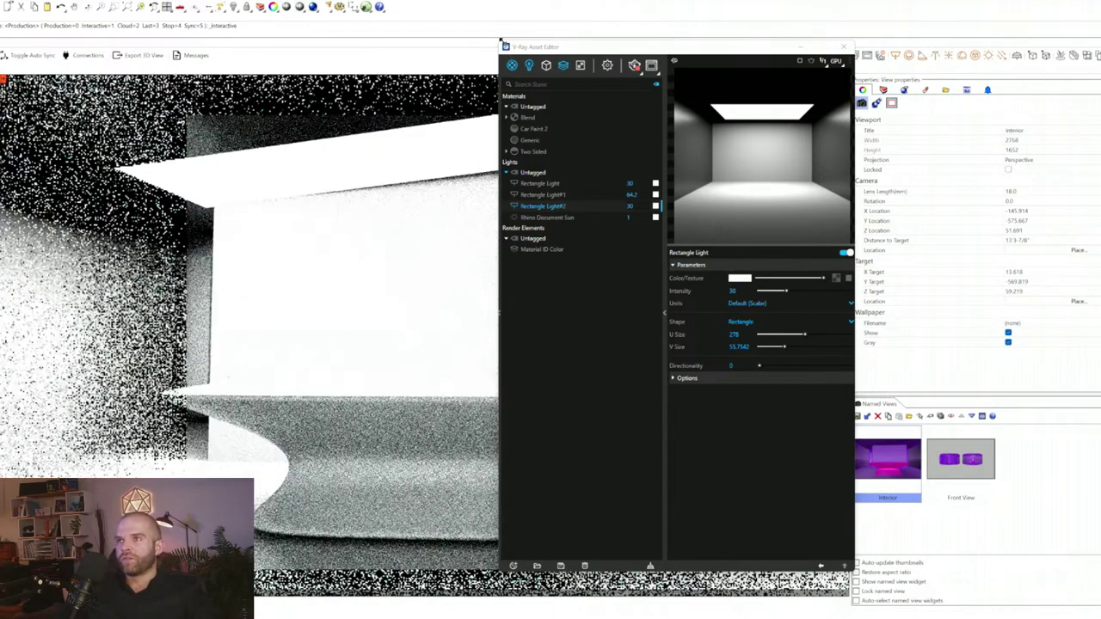
drag(634, 47, 857, 53)
click(223, 213)
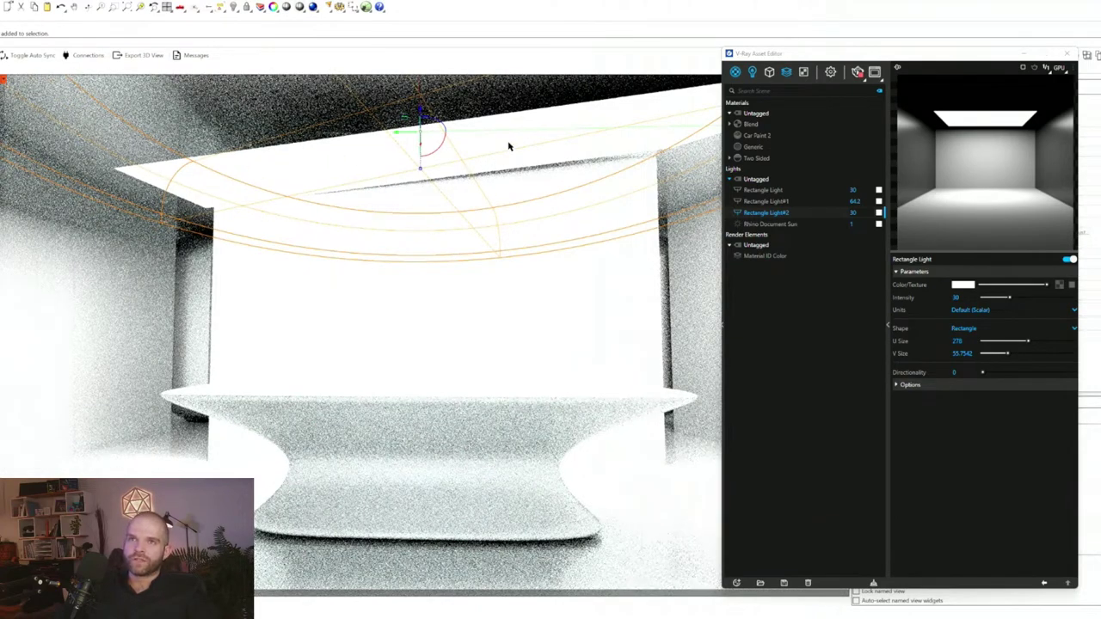
right_drag(398, 176, 490, 313)
right_drag(333, 181, 226, 266)
click(197, 269)
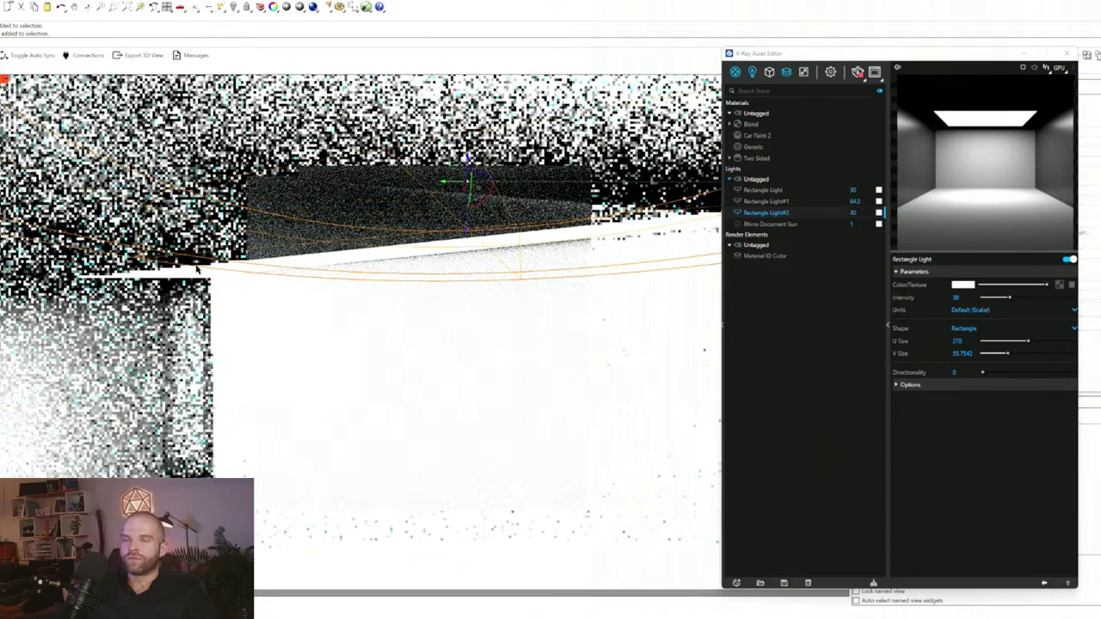
click(185, 277)
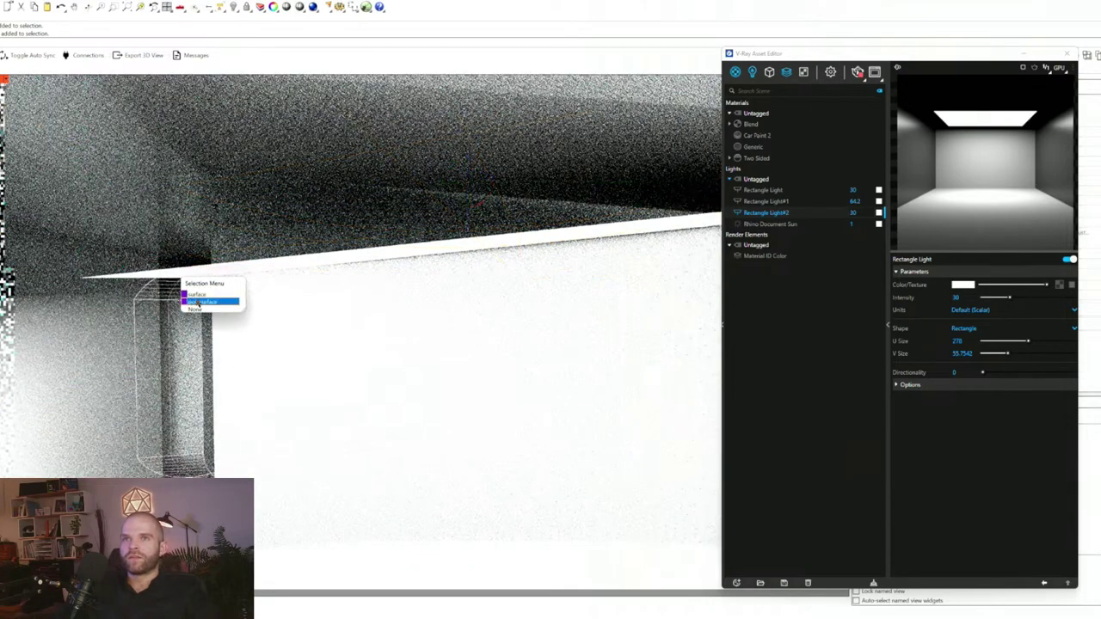
click(197, 302)
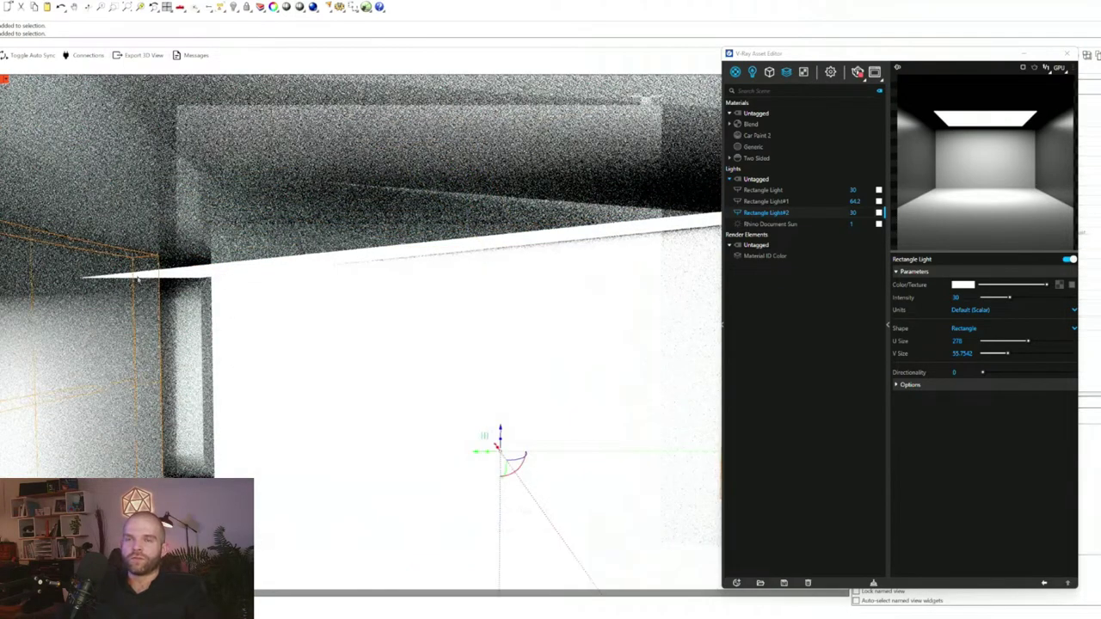
shift+right_drag(563, 281, 336, 241)
scroll(283, 270, down, 5)
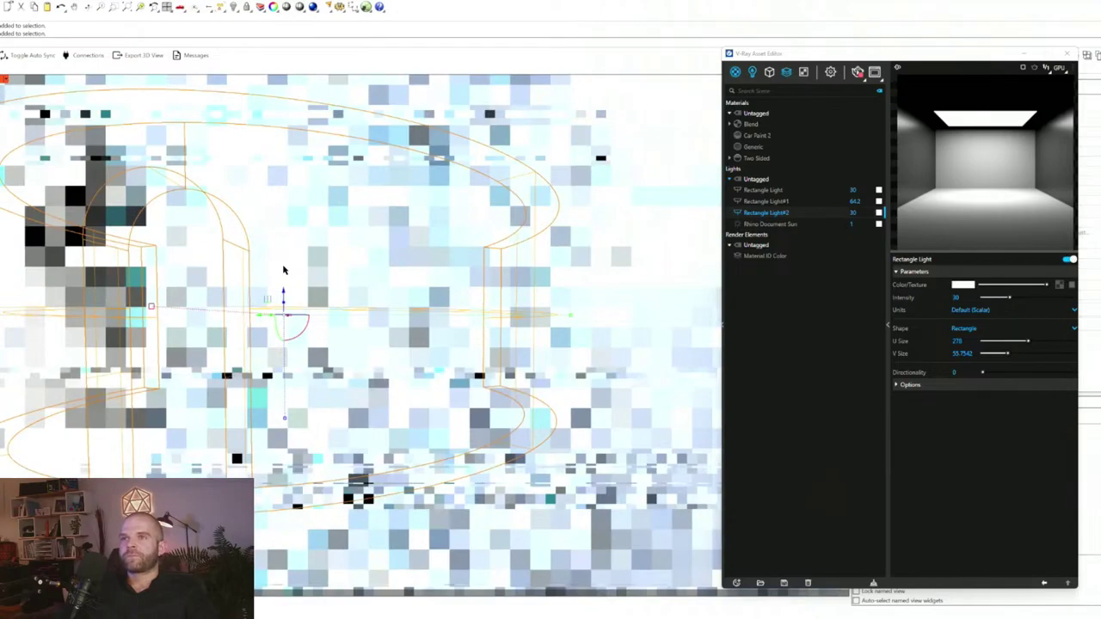
- Restore the Front View named view, clear the selection, frame both buildings at an angle and close the V-Ray Asset Editor
drag(806, 53, 388, 47)
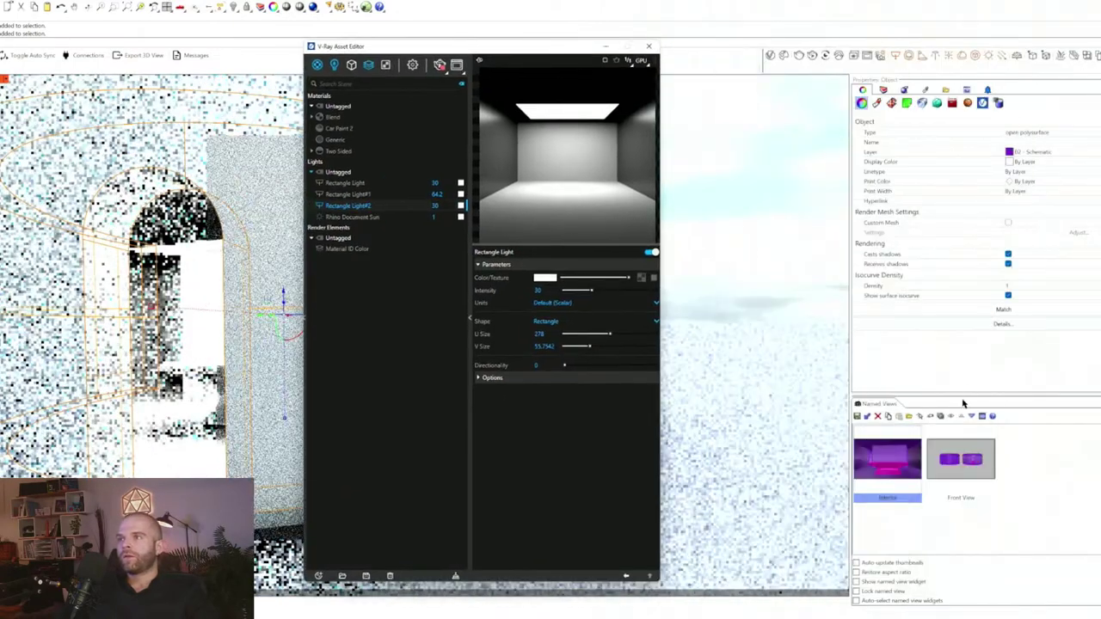
double_click(901, 460)
drag(500, 47, 990, 34)
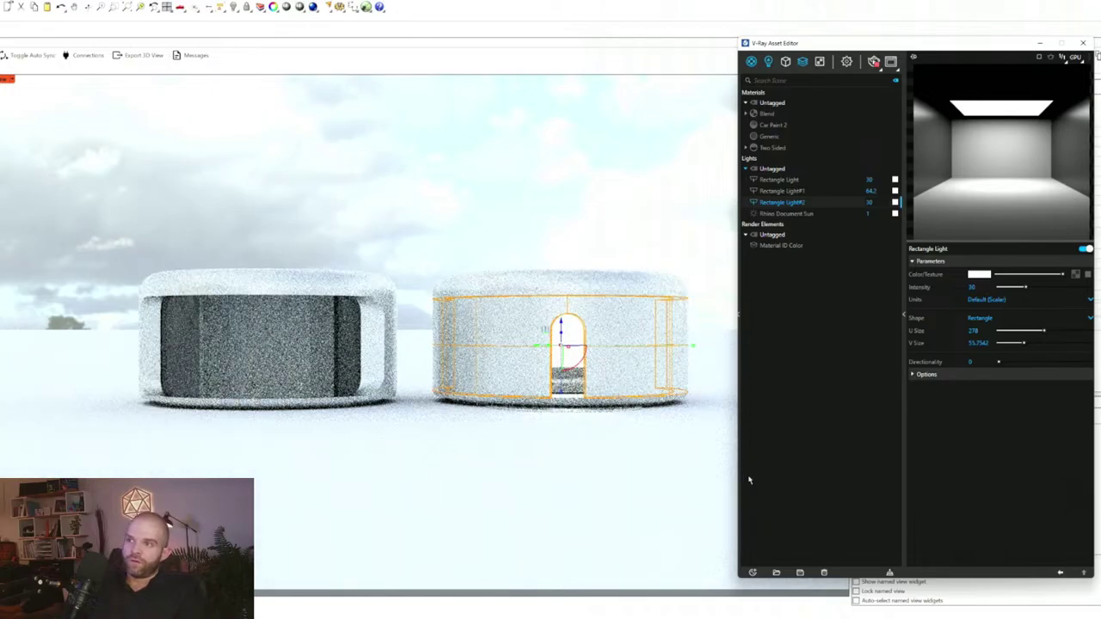
click(239, 164)
right_drag(228, 324, 309, 379)
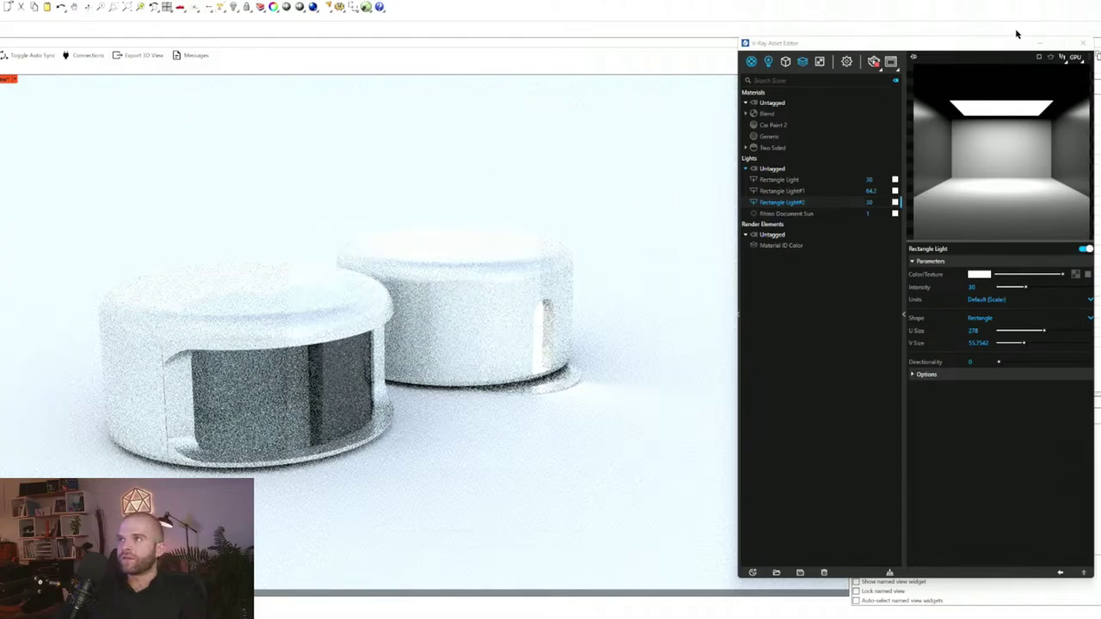
click(1082, 42)
shift+right_drag(604, 314, 591, 351)
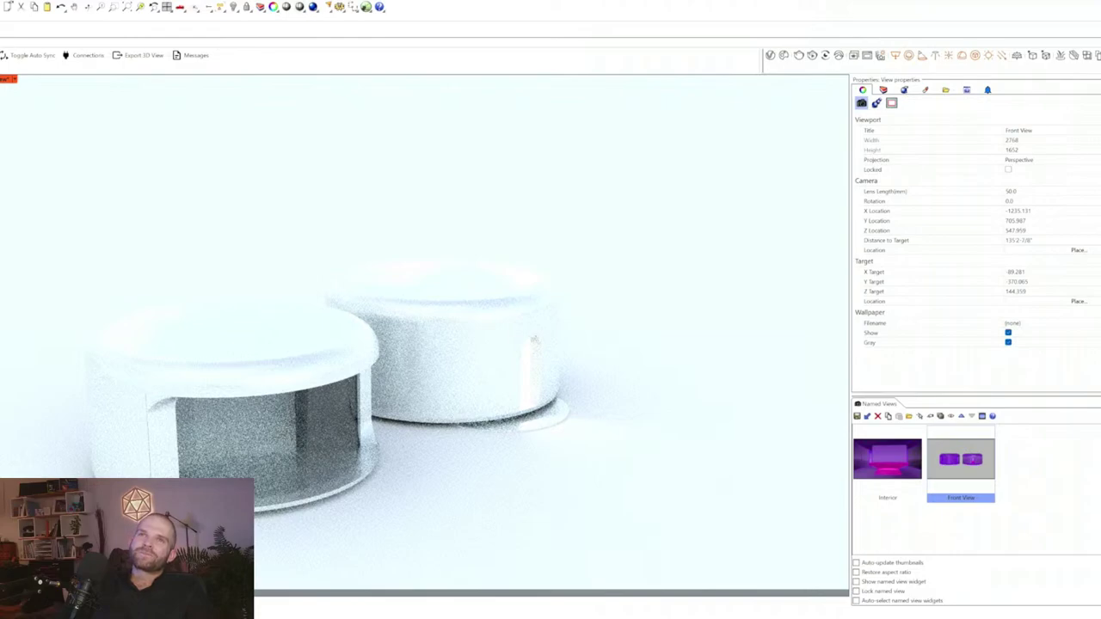
key(Return)
click(66, 215)
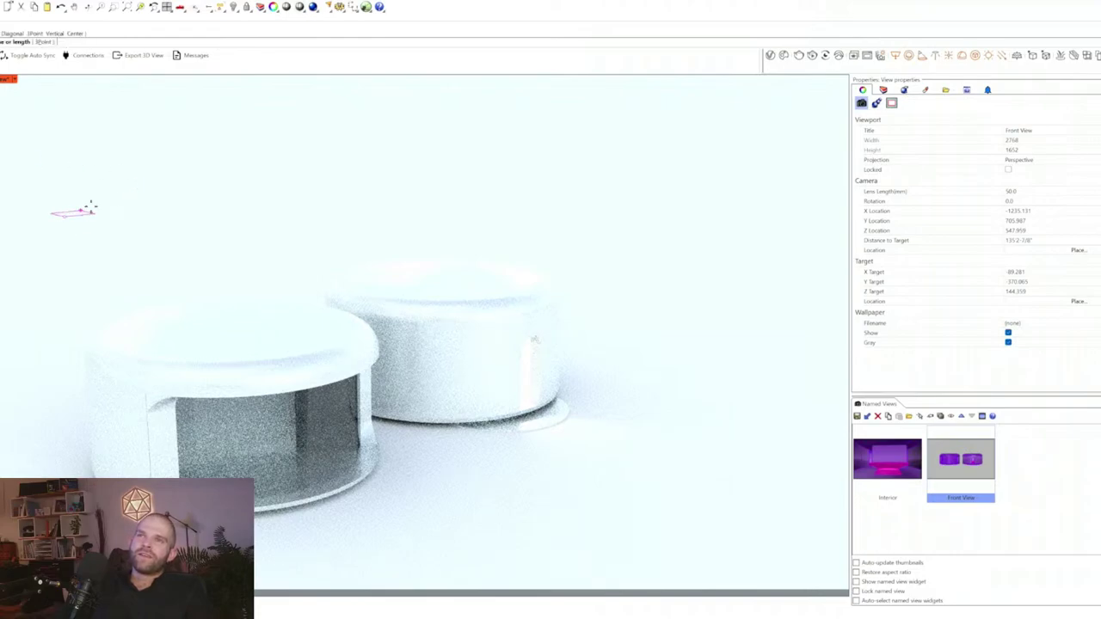
key(Escape)
key(Return)
click(110, 97)
key(Escape)
click(86, 111)
click(779, 112)
click(795, 228)
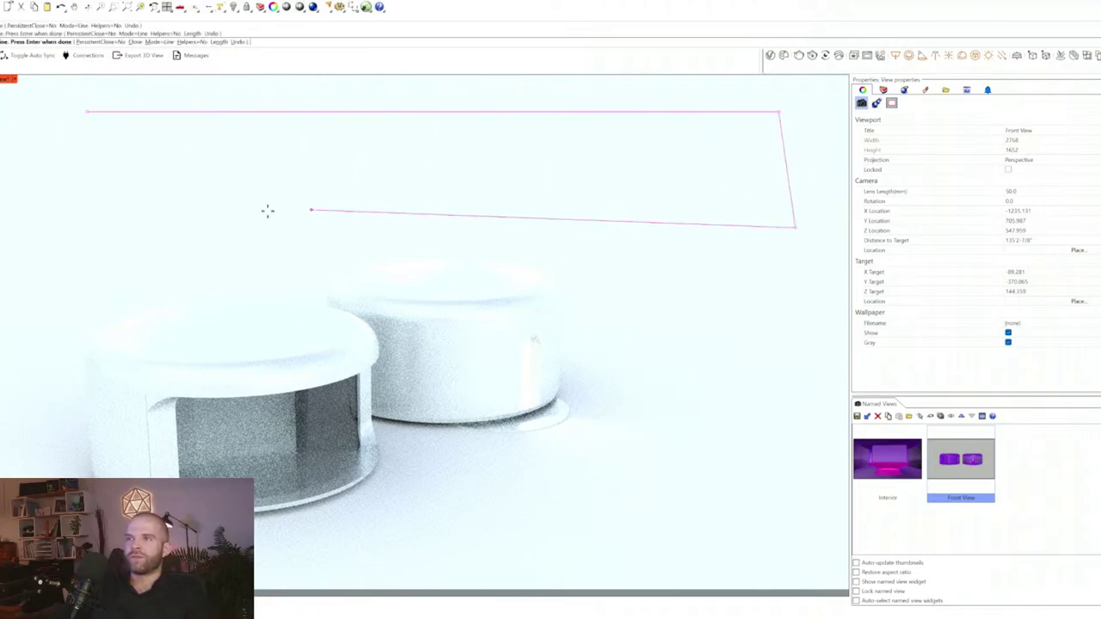
click(35, 209)
click(49, 108)
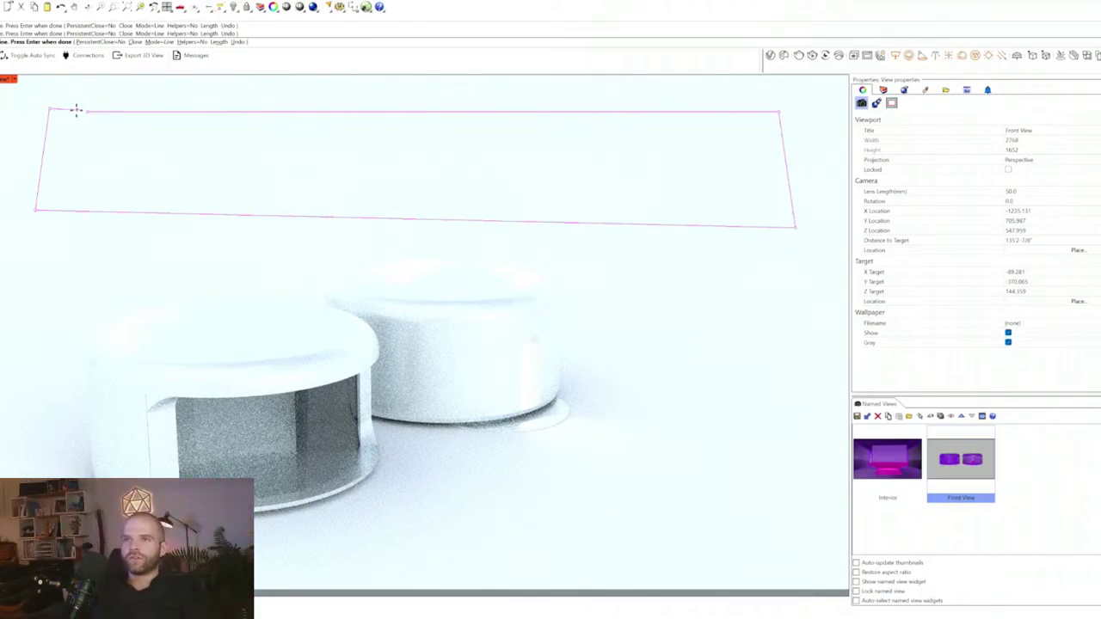
key(Escape)
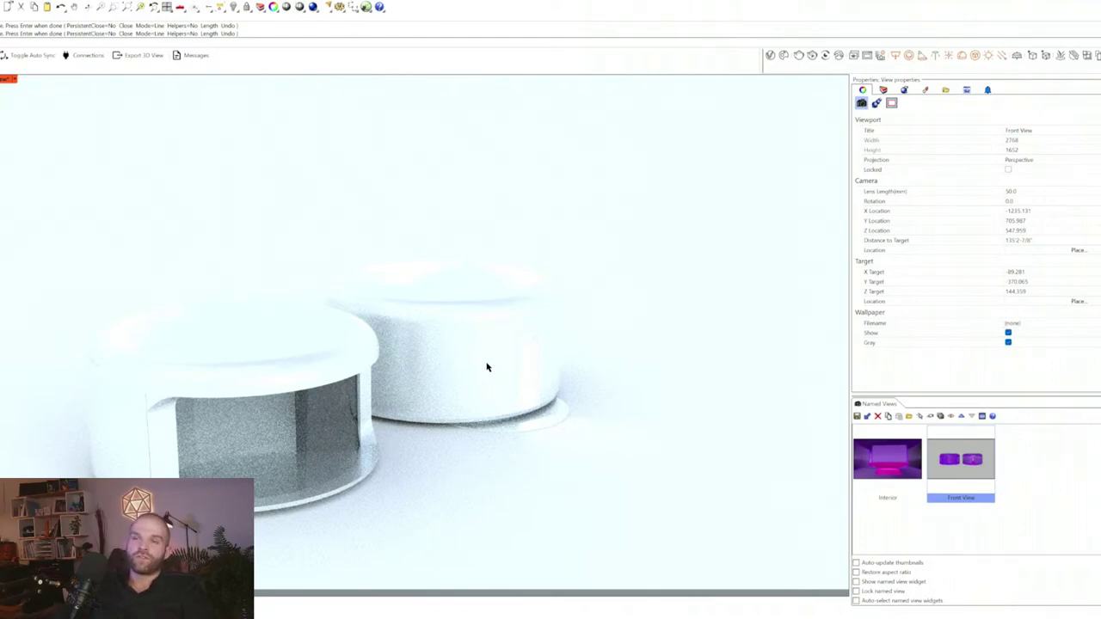
click(31, 192)
click(824, 200)
click(796, 128)
click(39, 187)
key(Return)
click(619, 159)
click(820, 156)
click(815, 526)
click(574, 520)
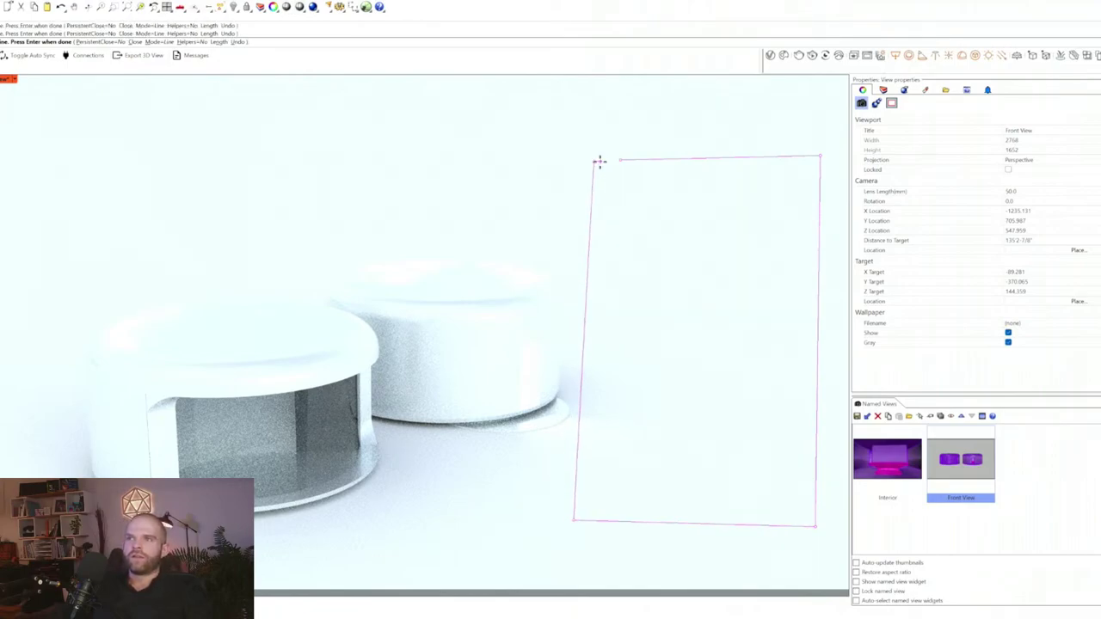
click(612, 159)
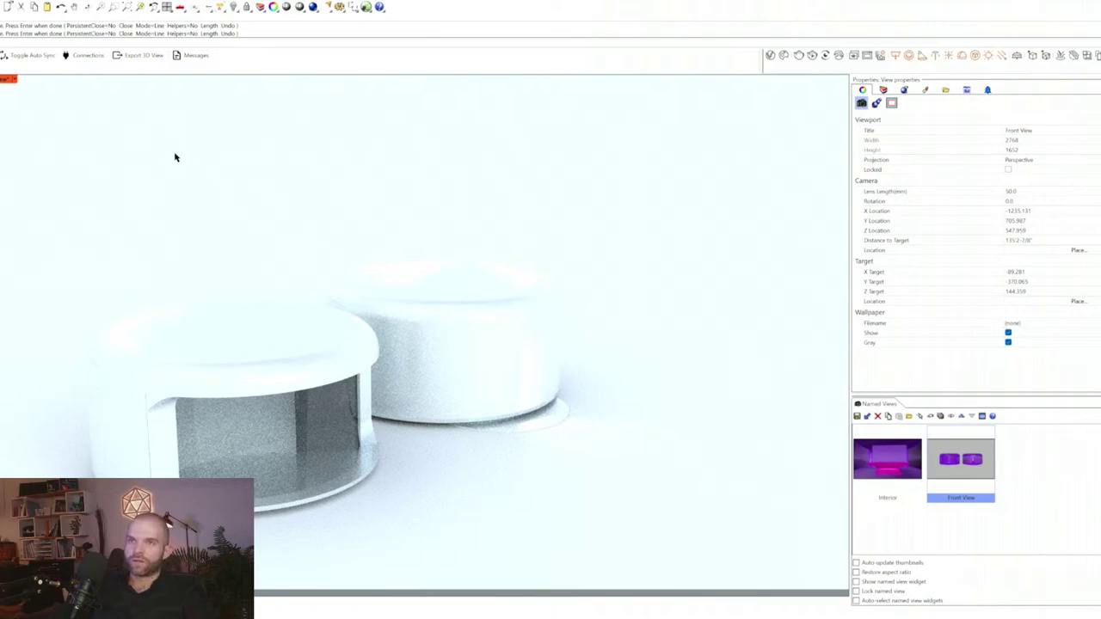
- Reopen the V-Ray Asset Editor, stop the interactive render and enable progressive rendering in the render settings
click(784, 55)
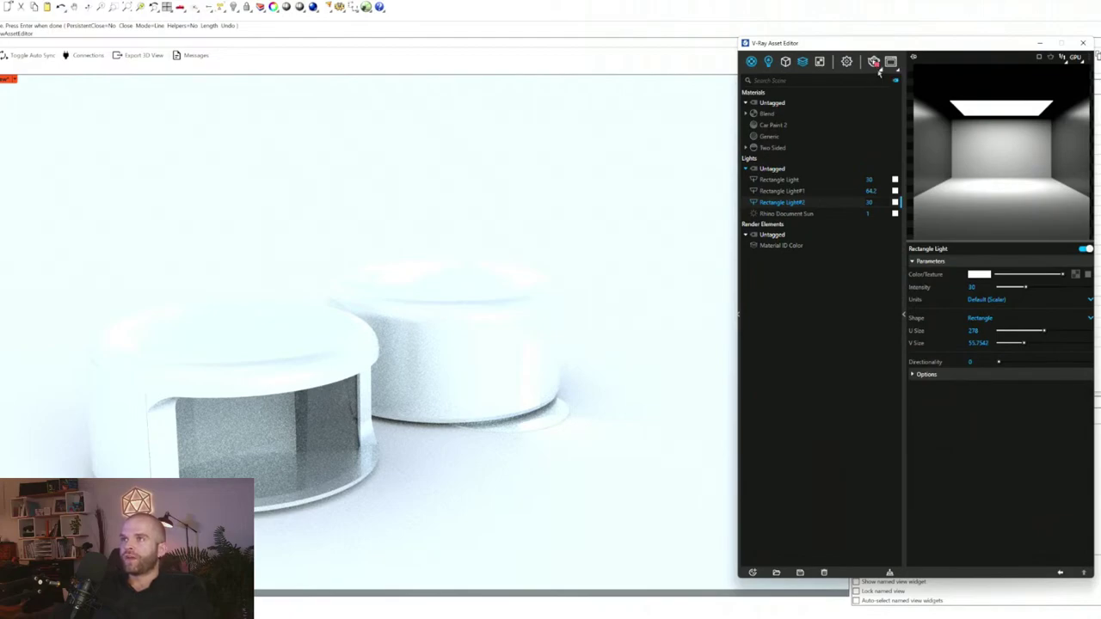
click(874, 62)
click(847, 61)
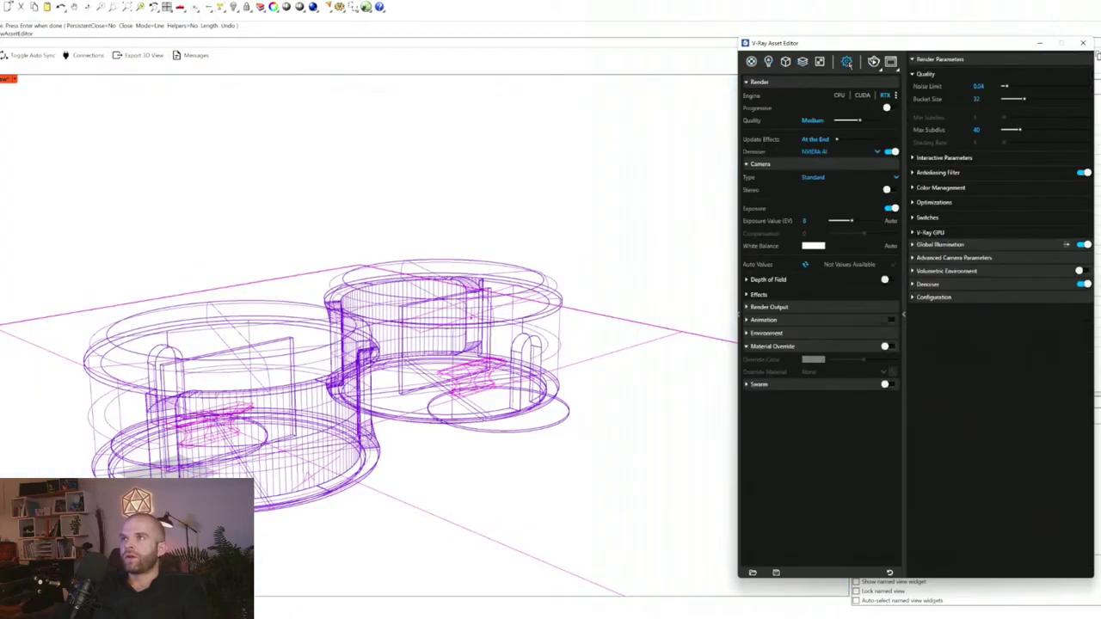
click(889, 108)
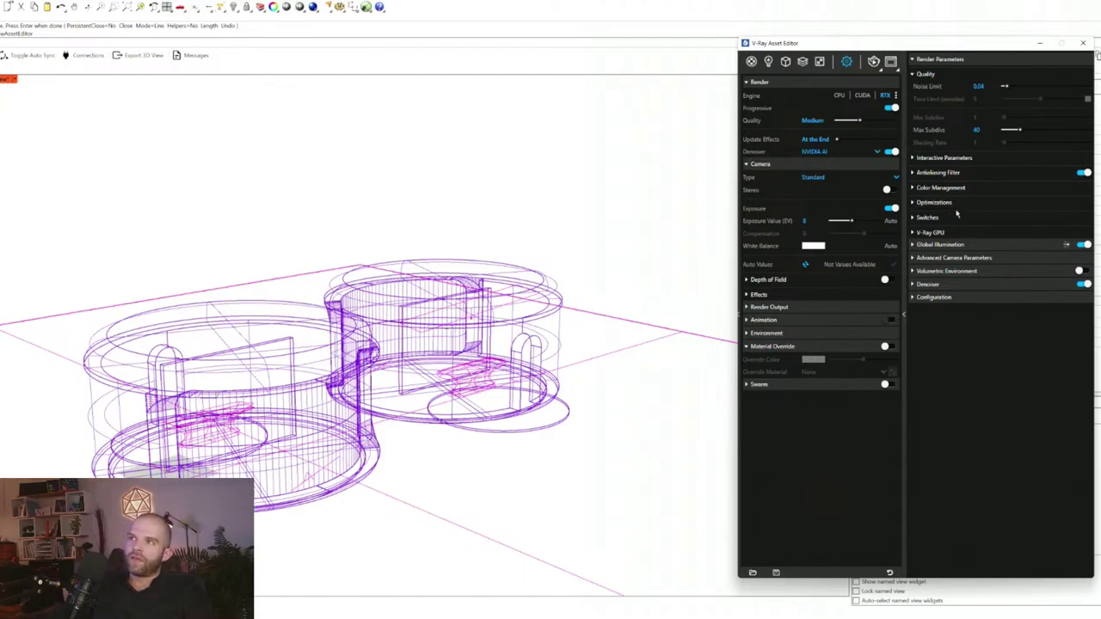
- Review the V-Ray GPU, switches, optimizations, color management, antialiasing, interactive and global illumination groups of the render parameters
click(930, 232)
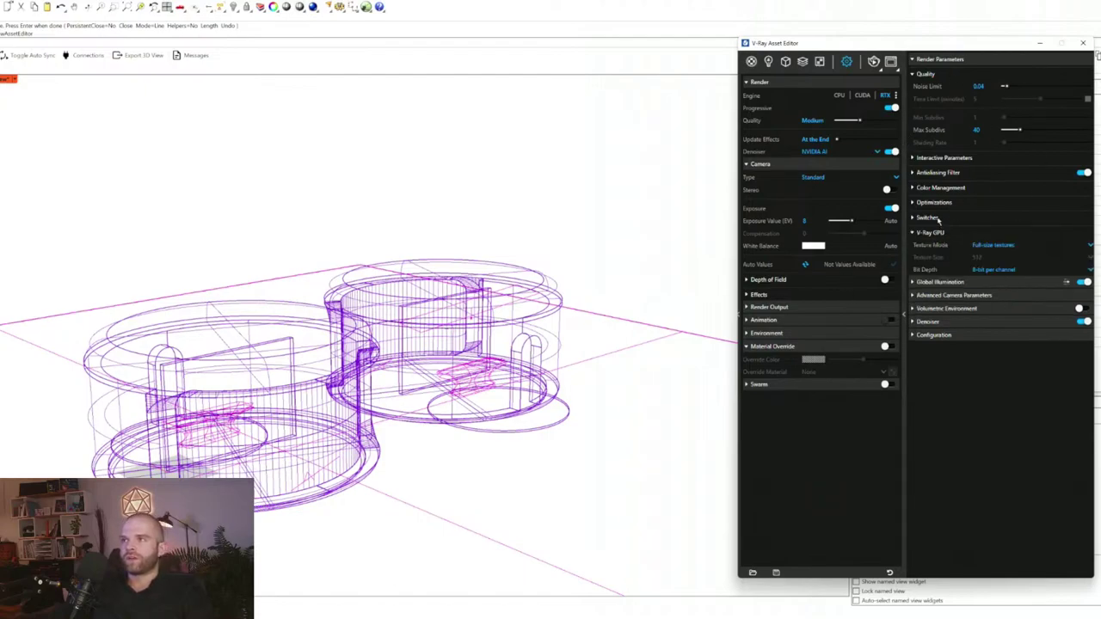
click(934, 219)
click(935, 204)
click(946, 189)
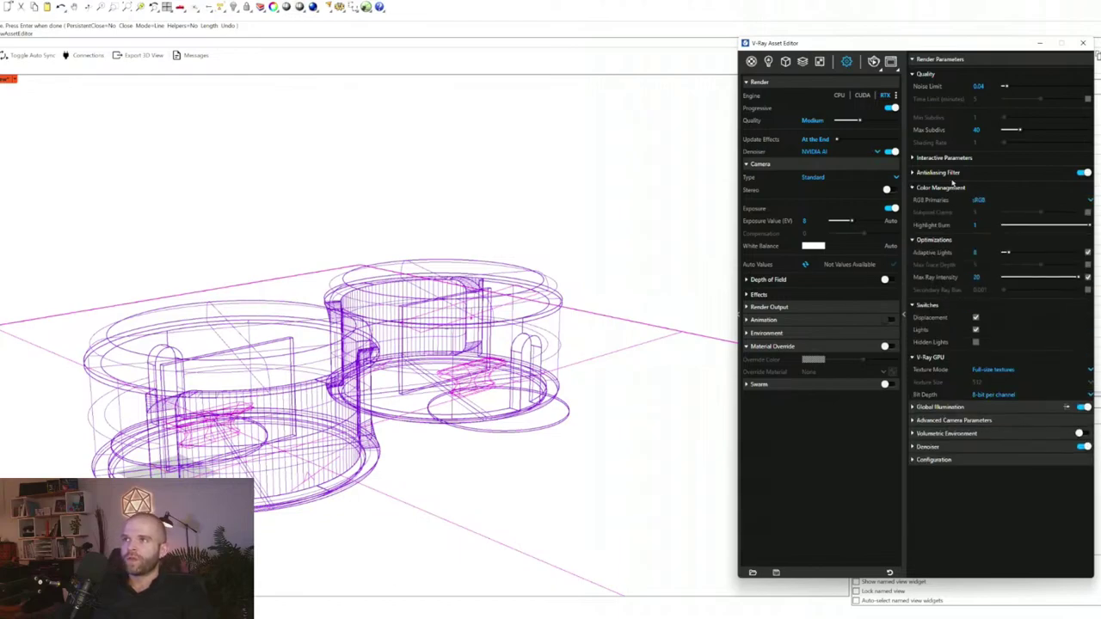
click(951, 175)
click(946, 159)
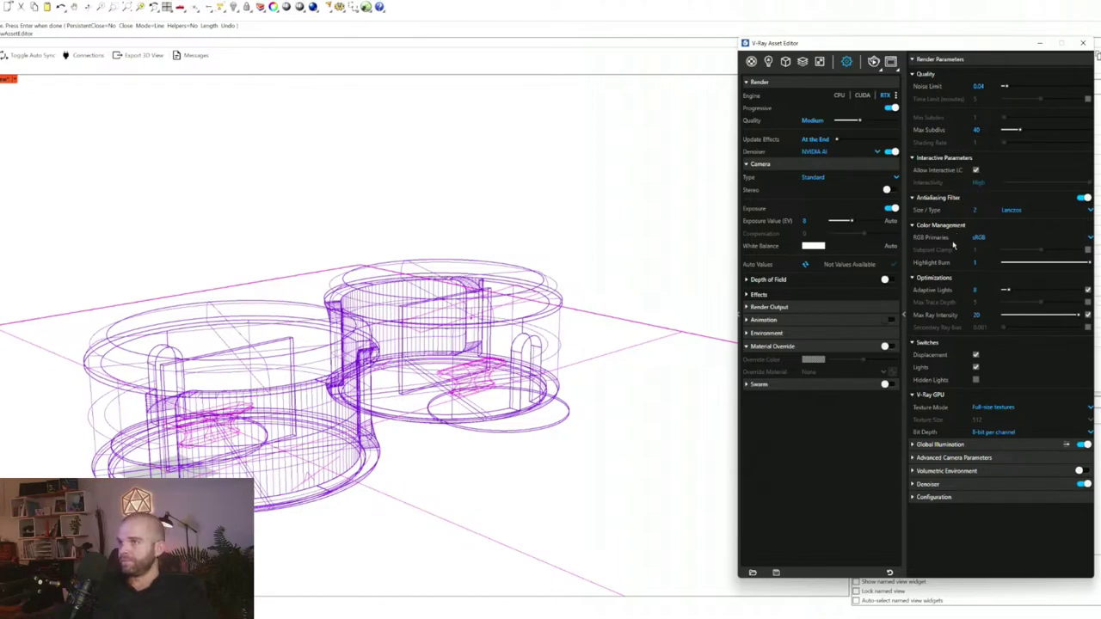
click(940, 445)
- Set the render denoiser engine to Intel Open Image Denoise
click(944, 556)
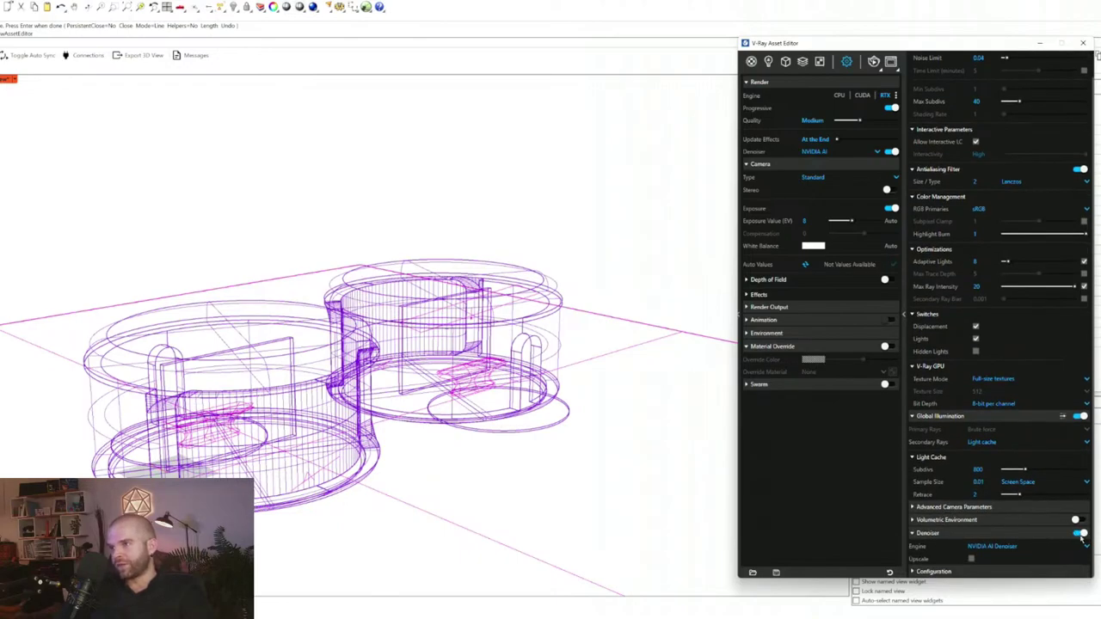
click(1027, 549)
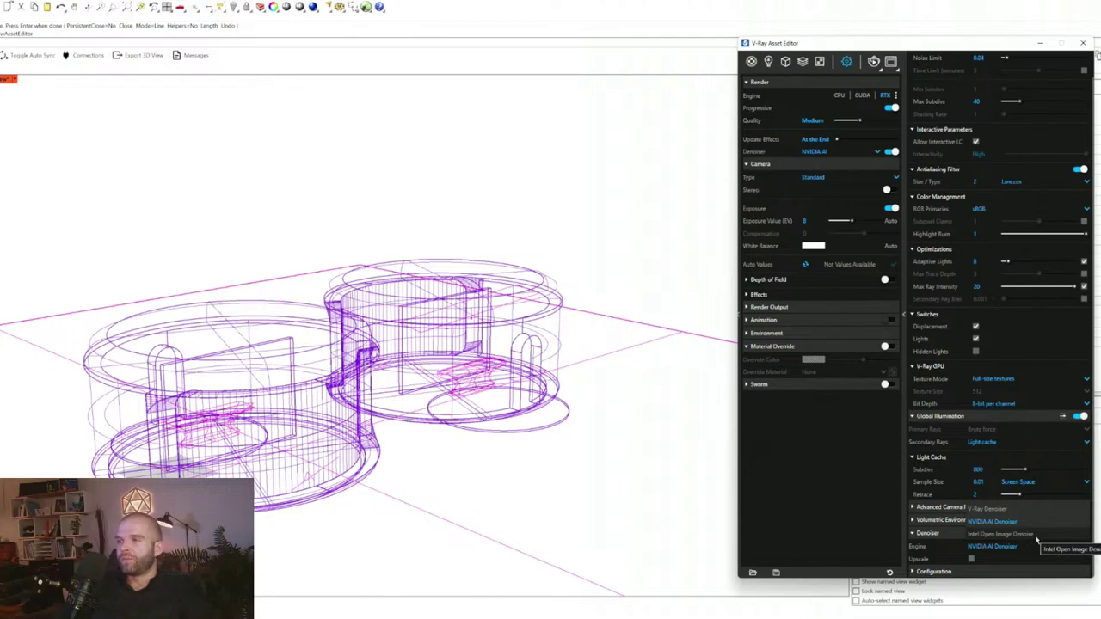
click(1036, 536)
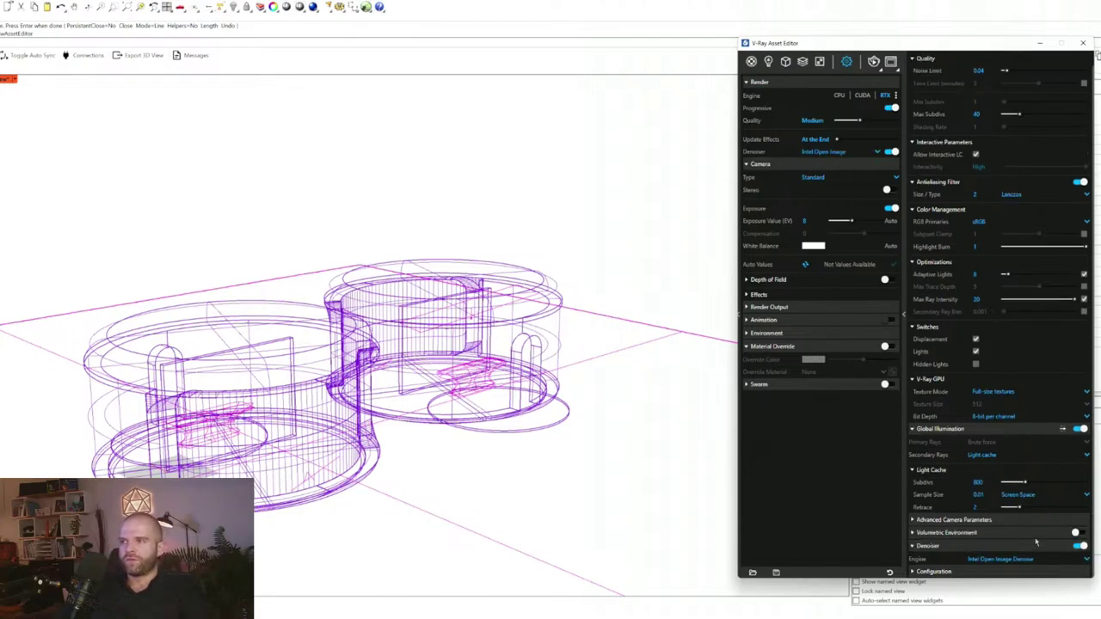
- Review the configuration, volumetric environment and advanced camera settings in the render parameters
click(967, 573)
scroll(986, 518, down, 1)
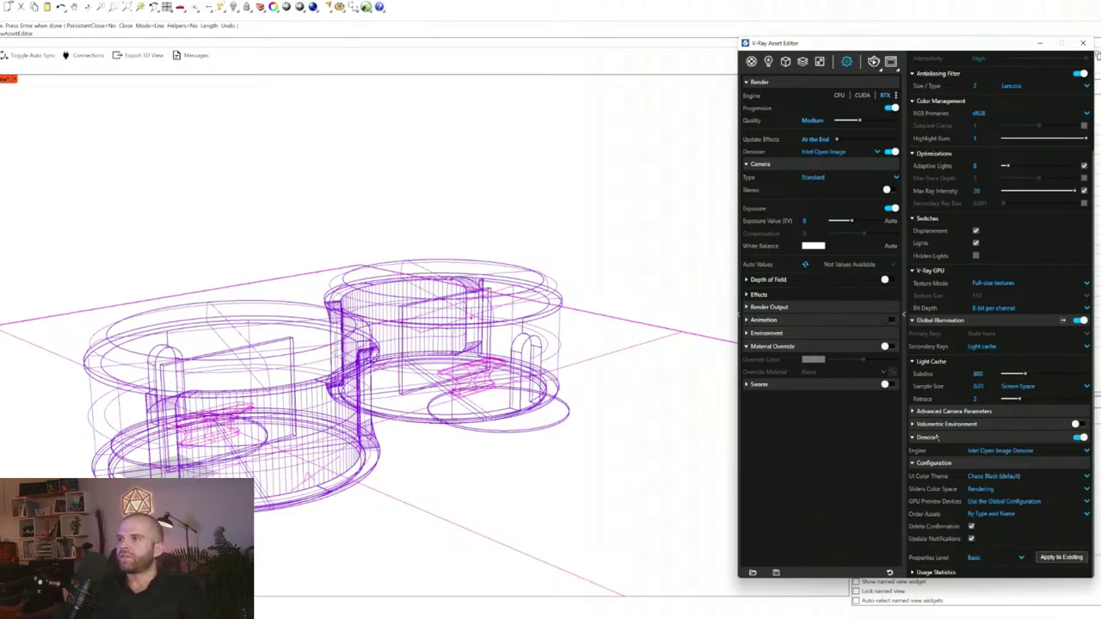
click(936, 426)
click(939, 412)
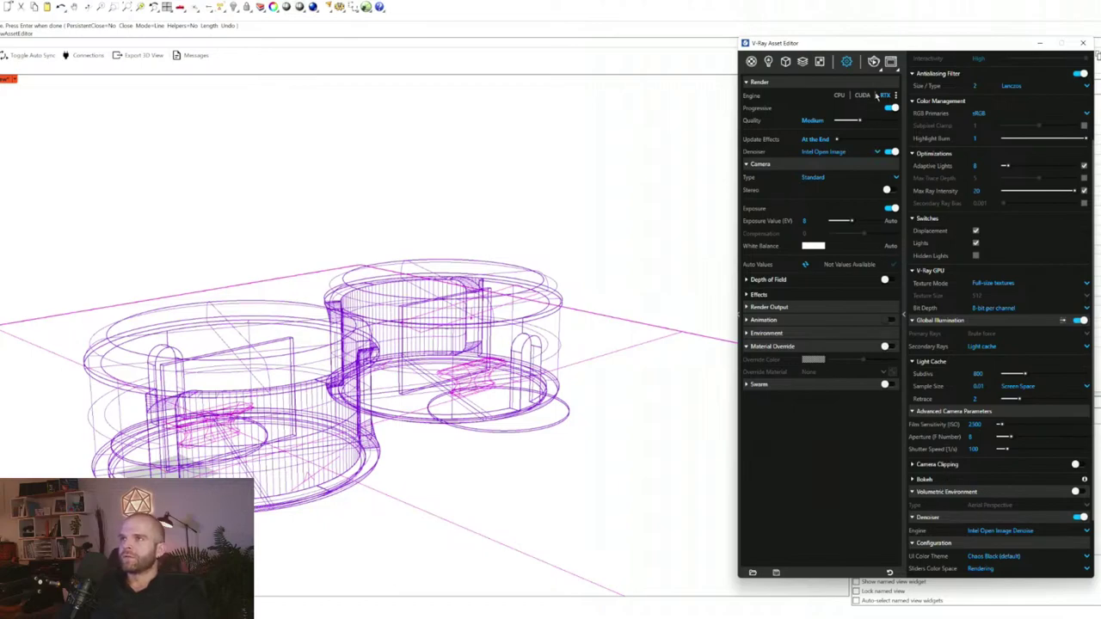
- Start a production render of the two buildings and enlarge the V-Ray Frame Buffer to show the whole image
click(872, 62)
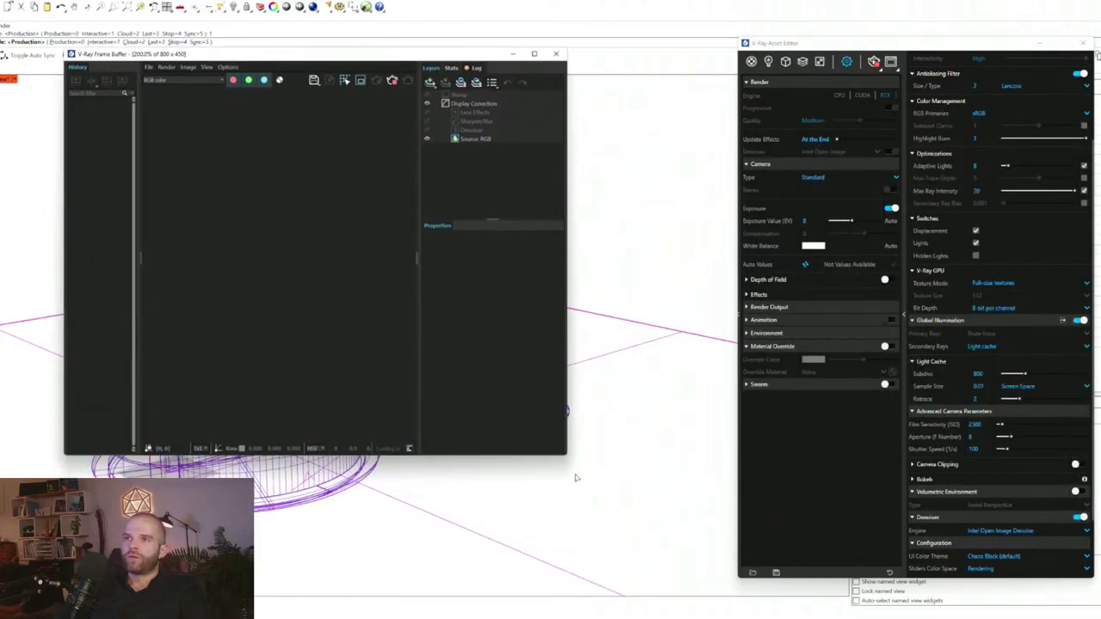
drag(565, 456, 1090, 551)
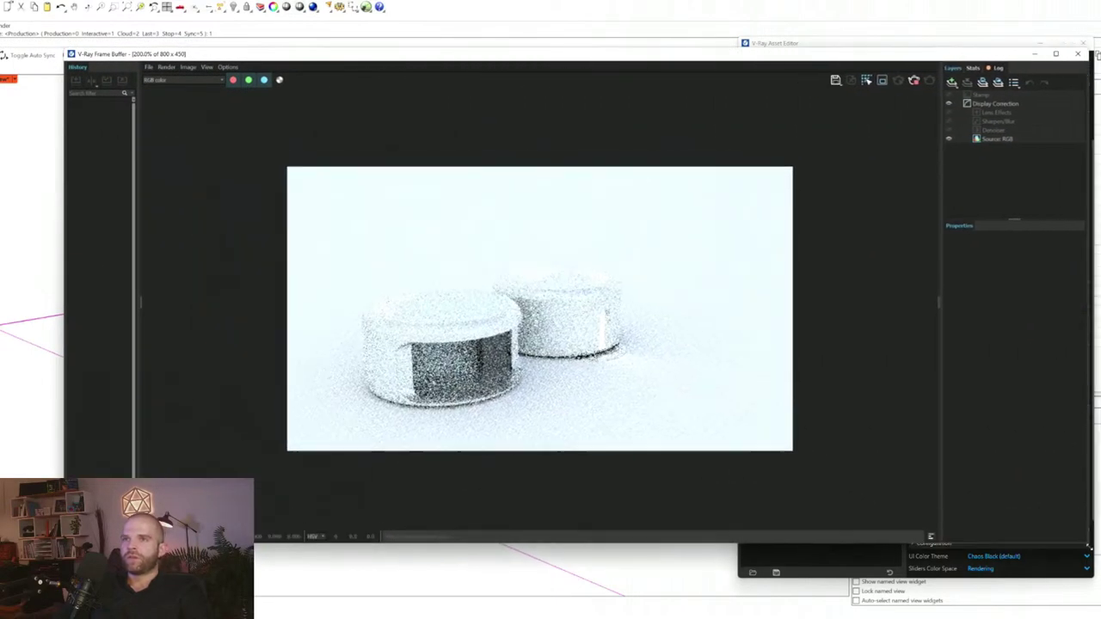
scroll(638, 353, up, 1)
scroll(636, 354, down, 2)
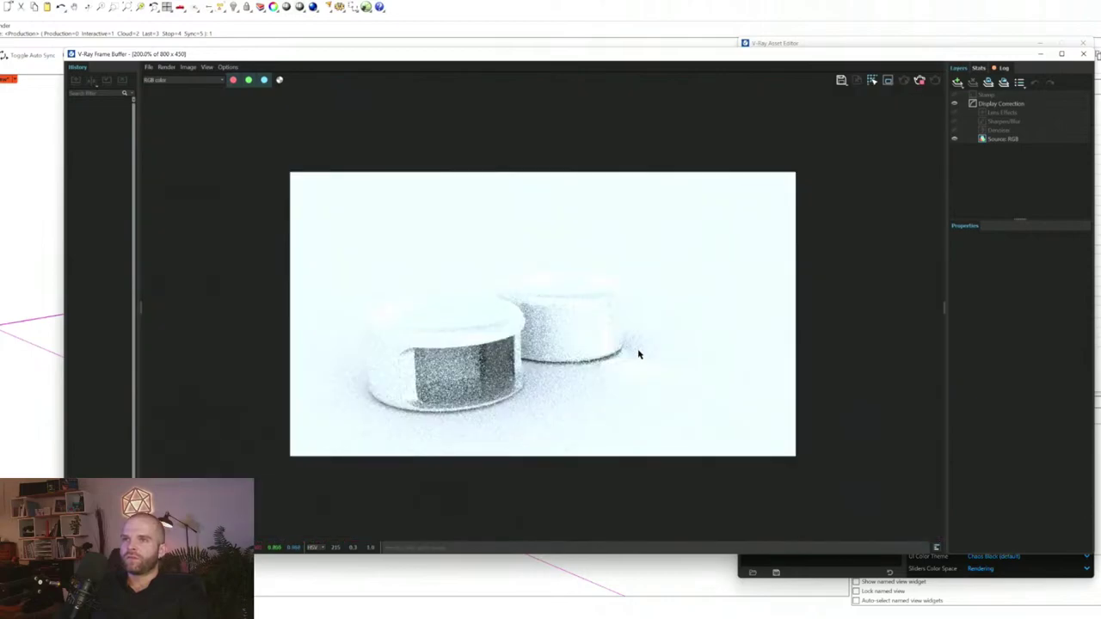
scroll(536, 354, up, 1)
scroll(535, 354, down, 1)
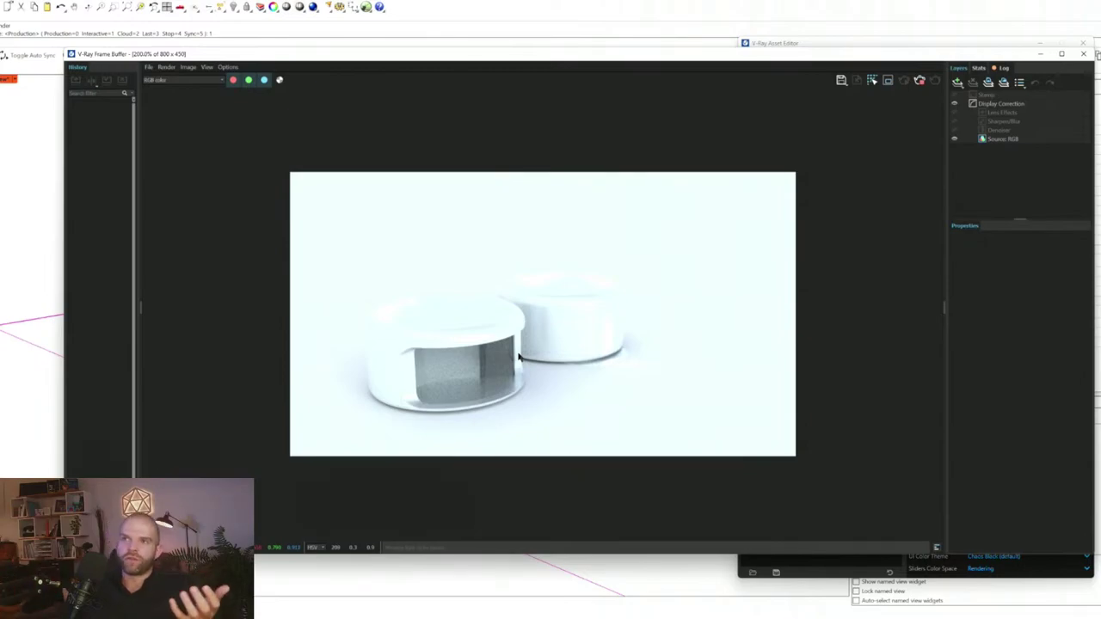
- Examine the progressive render, comparing the front building's glazed opening, the rear building and the overall brightness up close and from afar
scroll(534, 344, up, 3)
scroll(534, 344, down, 3)
scroll(532, 344, up, 1)
middle_drag(479, 319, 496, 344)
scroll(496, 349, down, 5)
scroll(507, 340, down, 1)
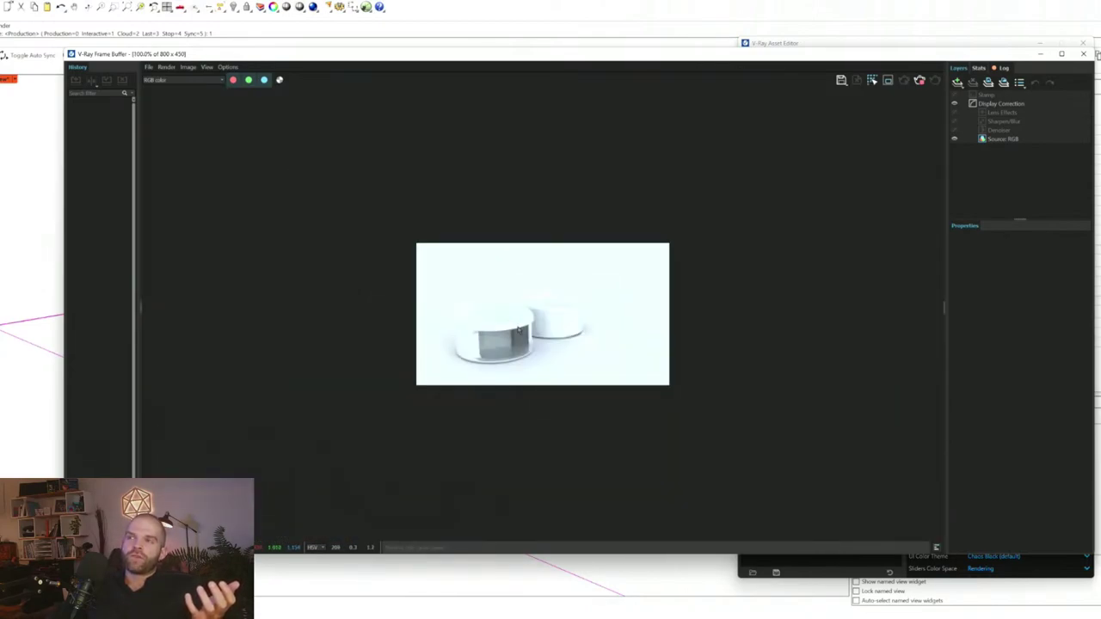
scroll(518, 329, up, 6)
scroll(522, 332, down, 2)
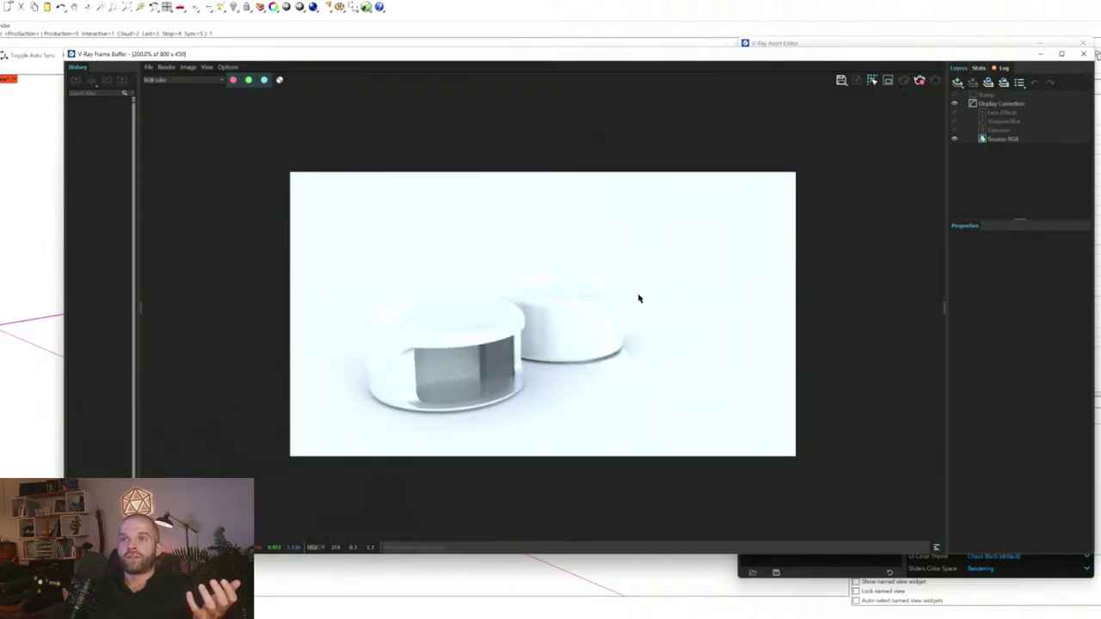
scroll(521, 335, up, 2)
scroll(521, 336, down, 2)
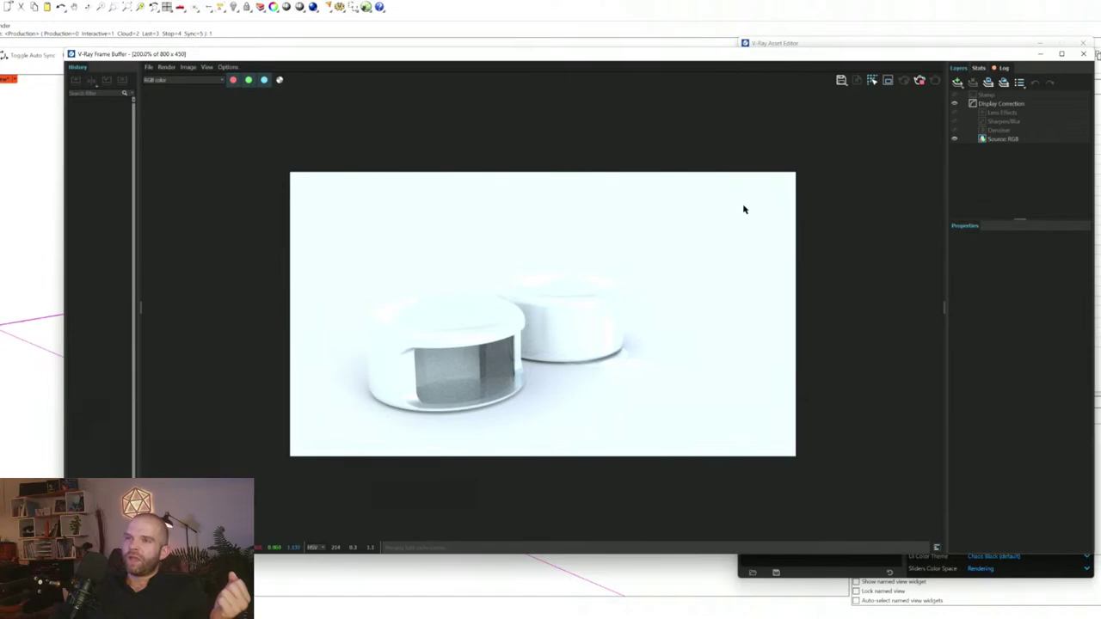
- Close the frame buffer, set the camera's exposure value to about 11.12 and render the scene again
click(1083, 55)
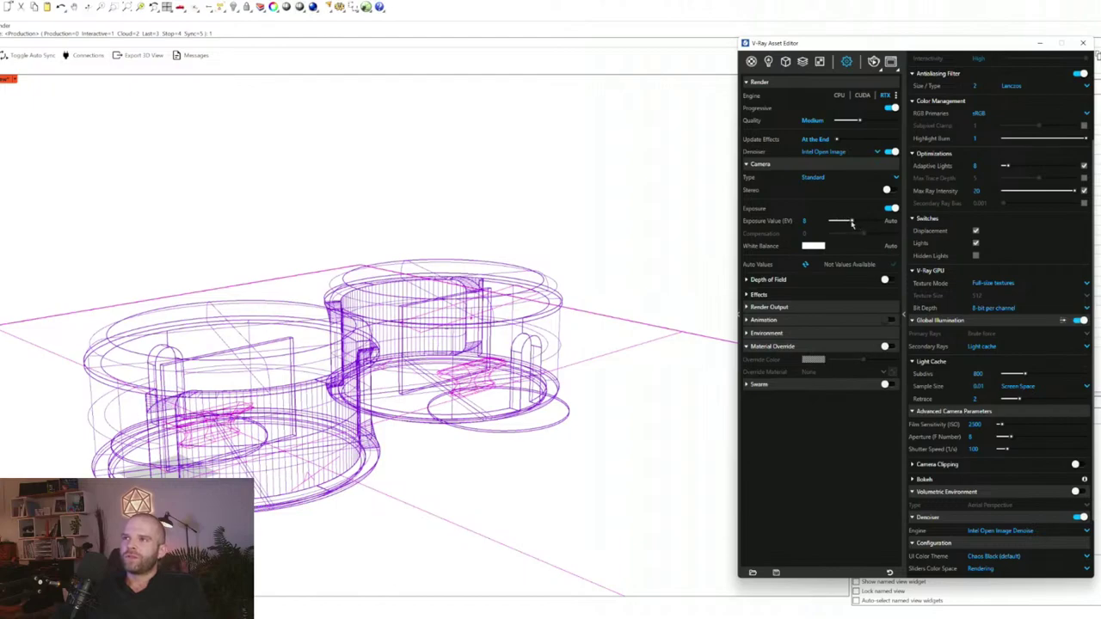
drag(851, 223, 847, 222)
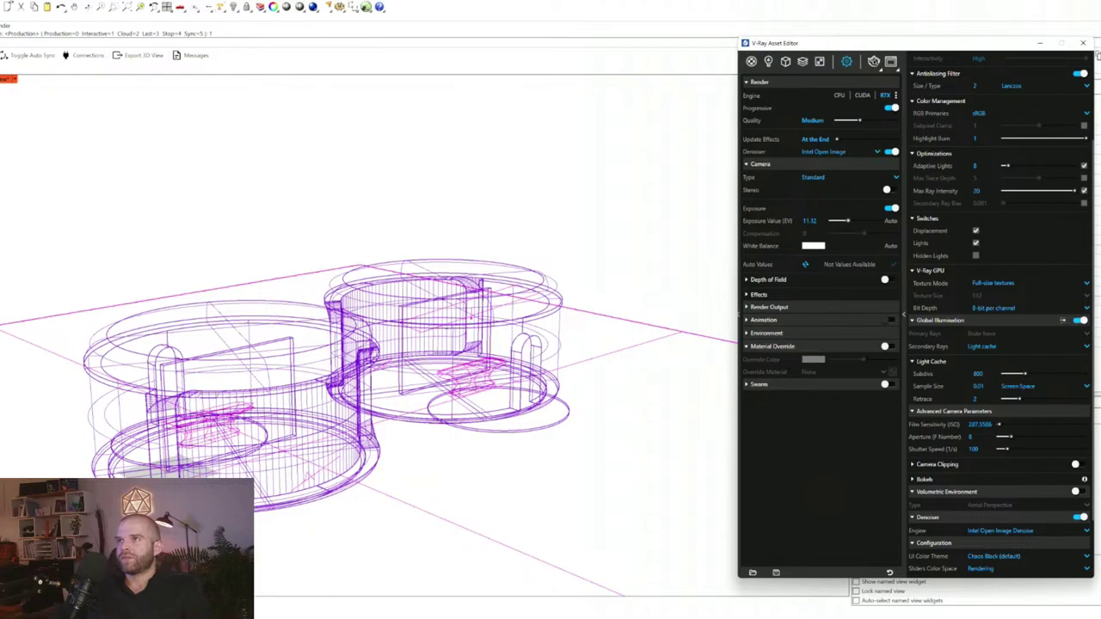
click(872, 61)
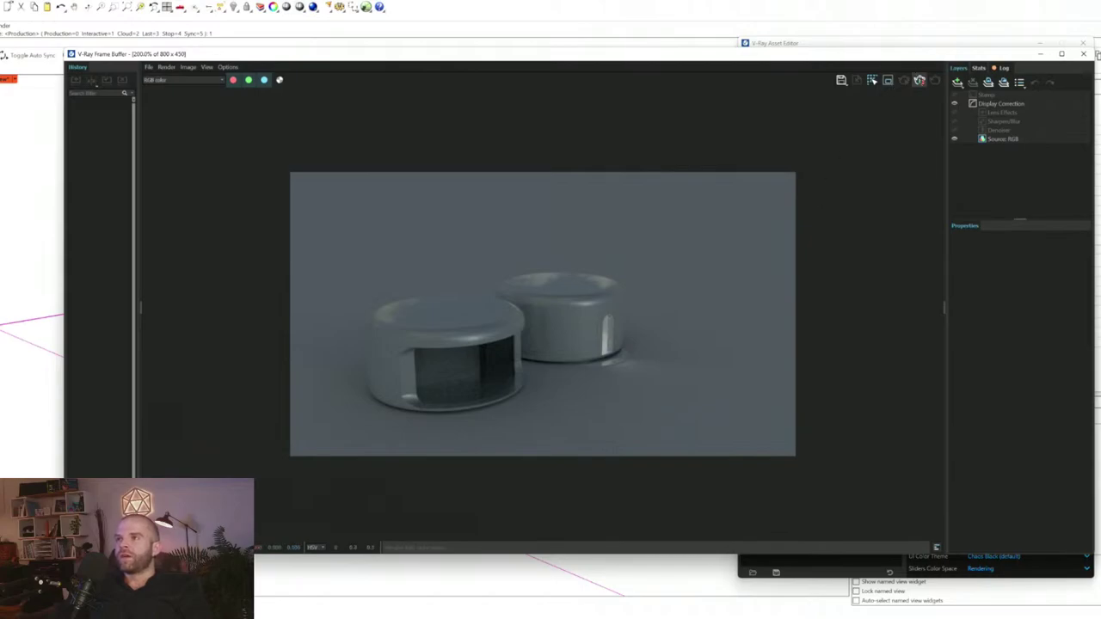
- Stop the production render and examine the front building's glazing and the rear building's lit doorway up close
click(918, 80)
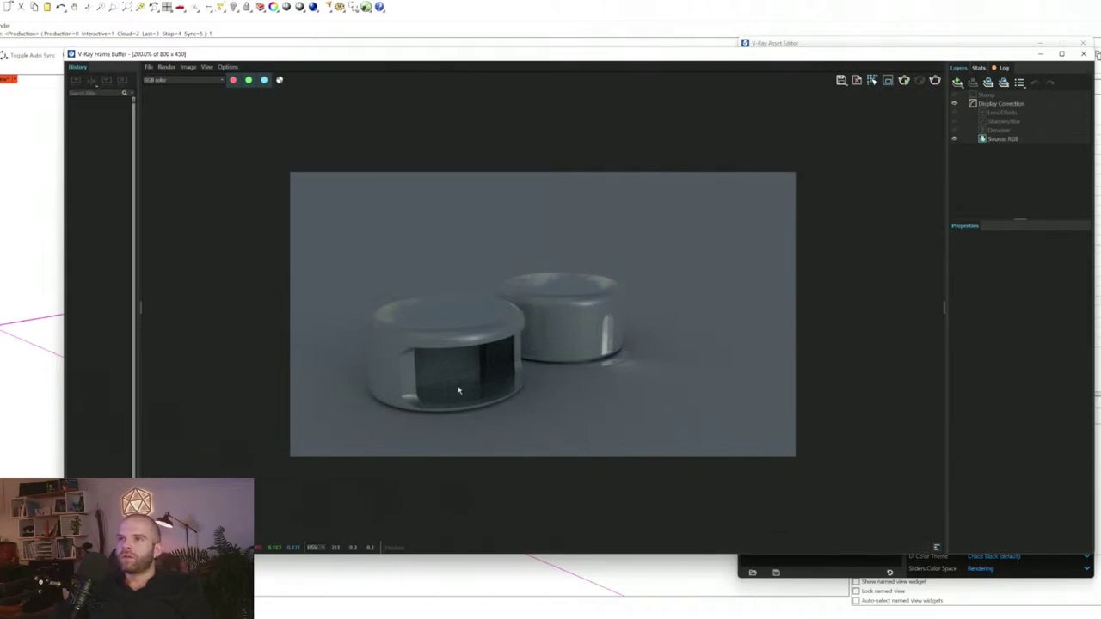
scroll(510, 386, up, 2)
scroll(510, 389, down, 1)
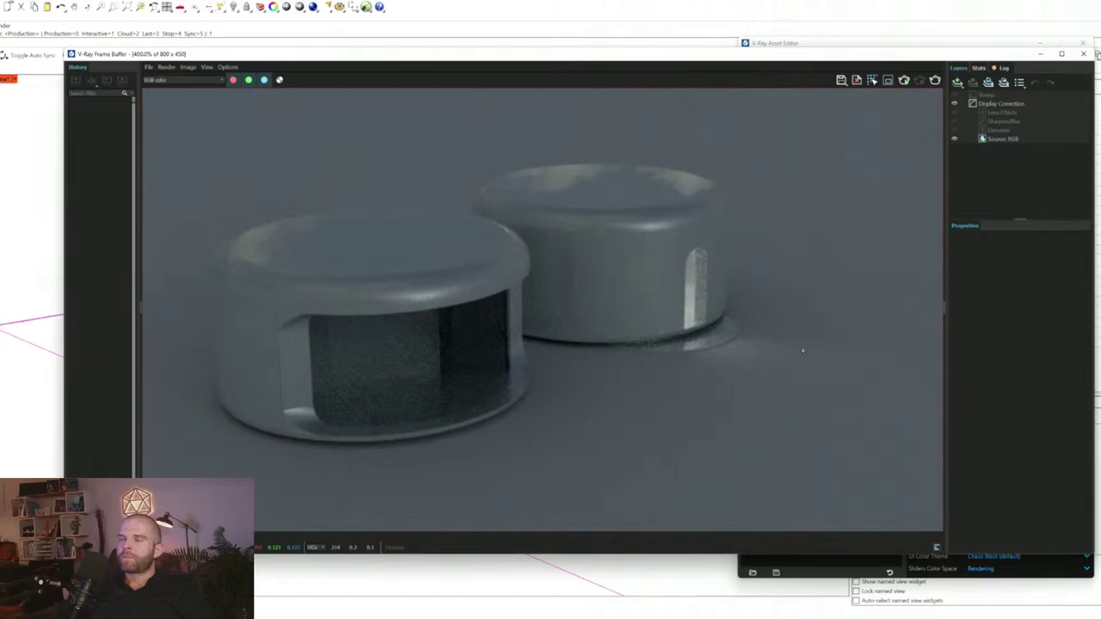
scroll(786, 307, down, 3)
scroll(777, 310, up, 3)
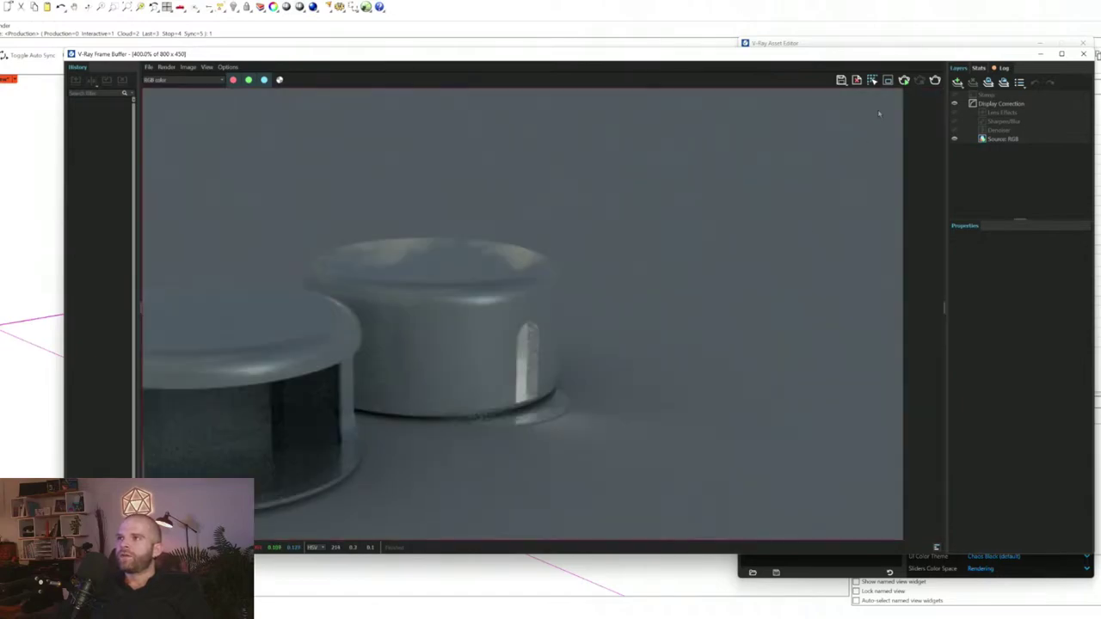
- Save the rendered image to the Desktop as a PNG file named RenderRhinoVray
click(841, 80)
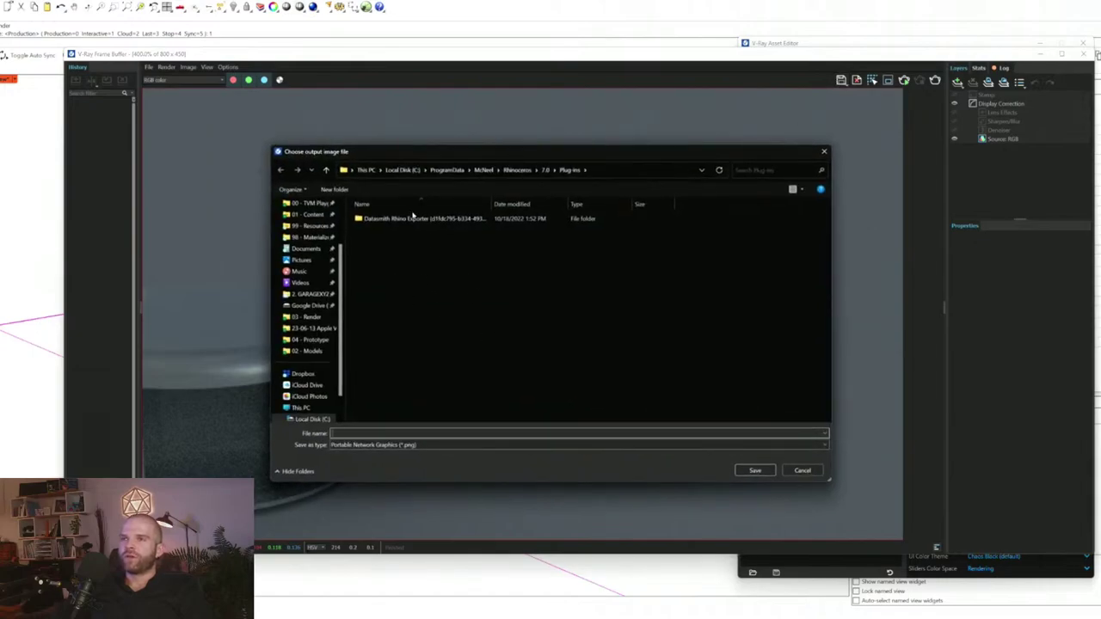
scroll(324, 248, up, 2)
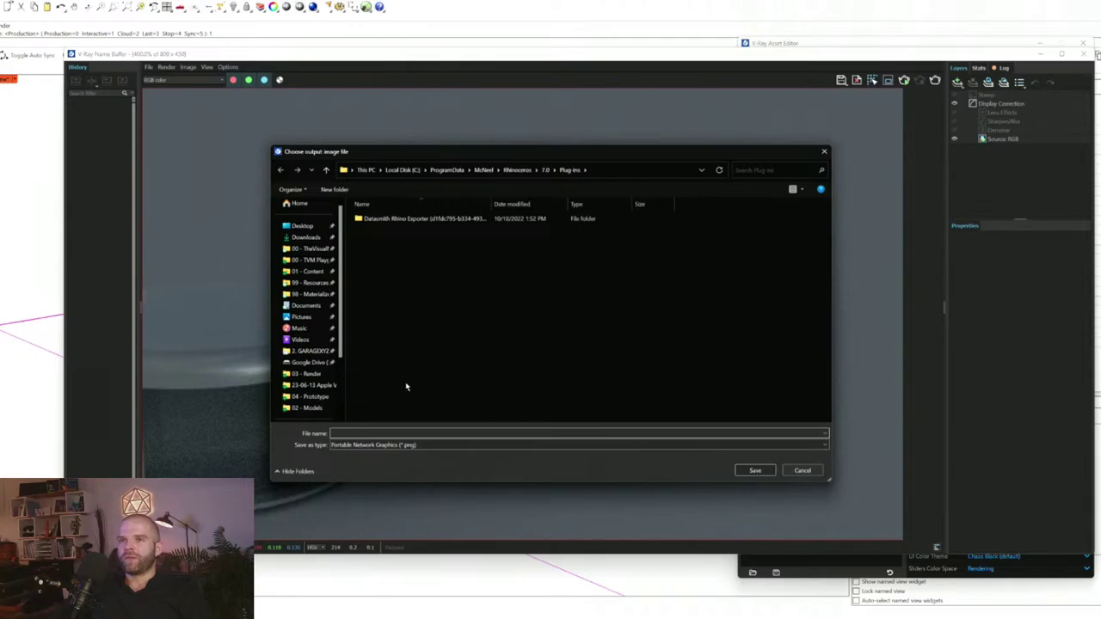
scroll(332, 359, down, 3)
scroll(318, 348, up, 3)
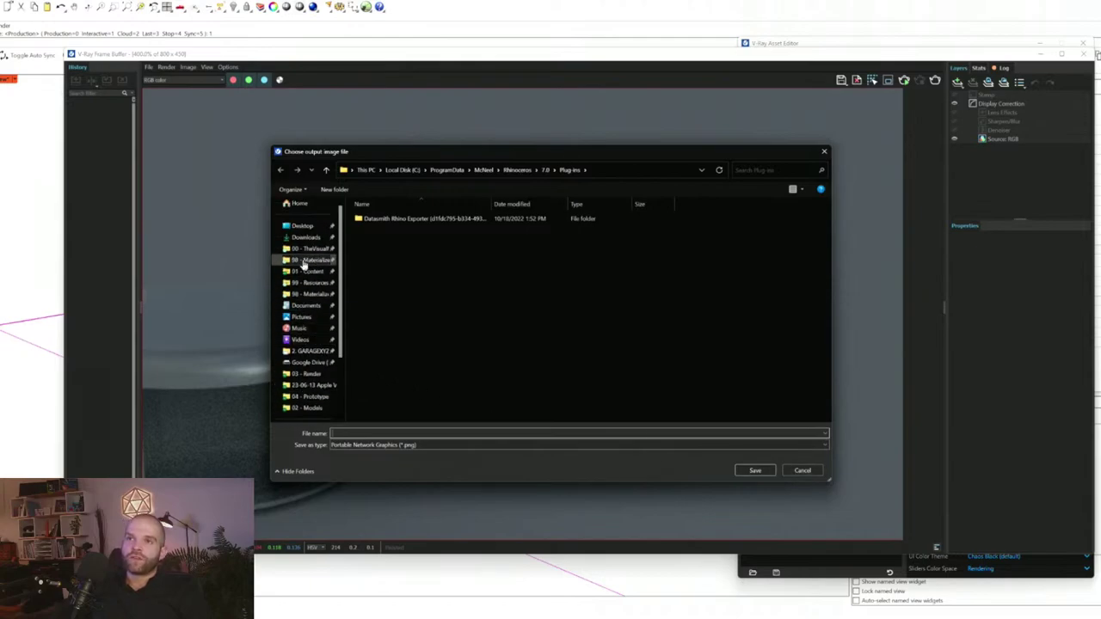
click(301, 225)
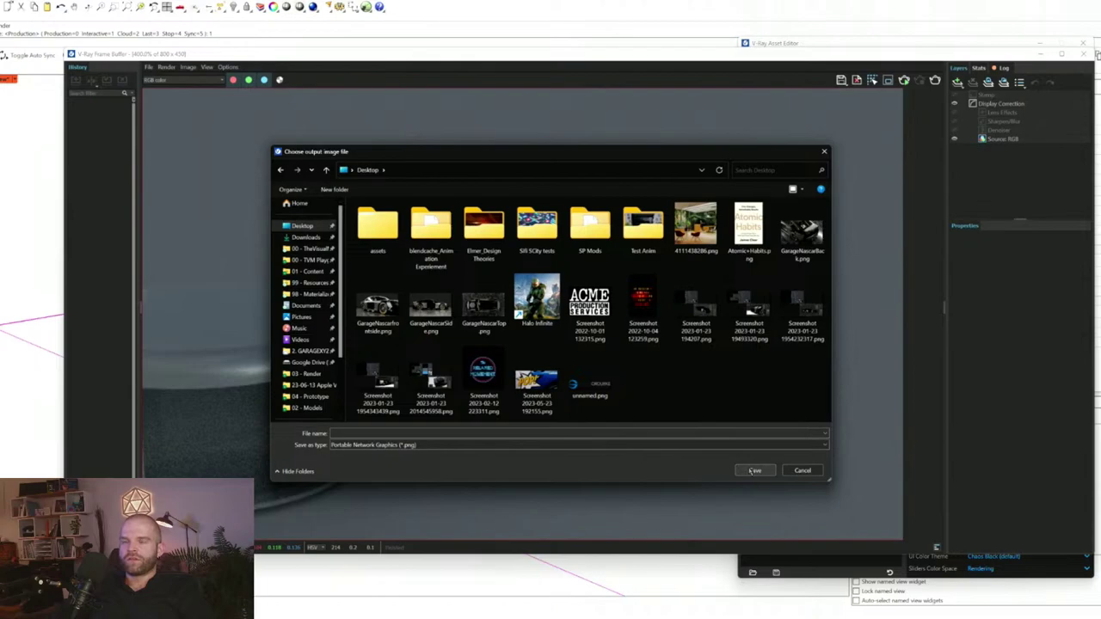
click(559, 433)
text(Ren)
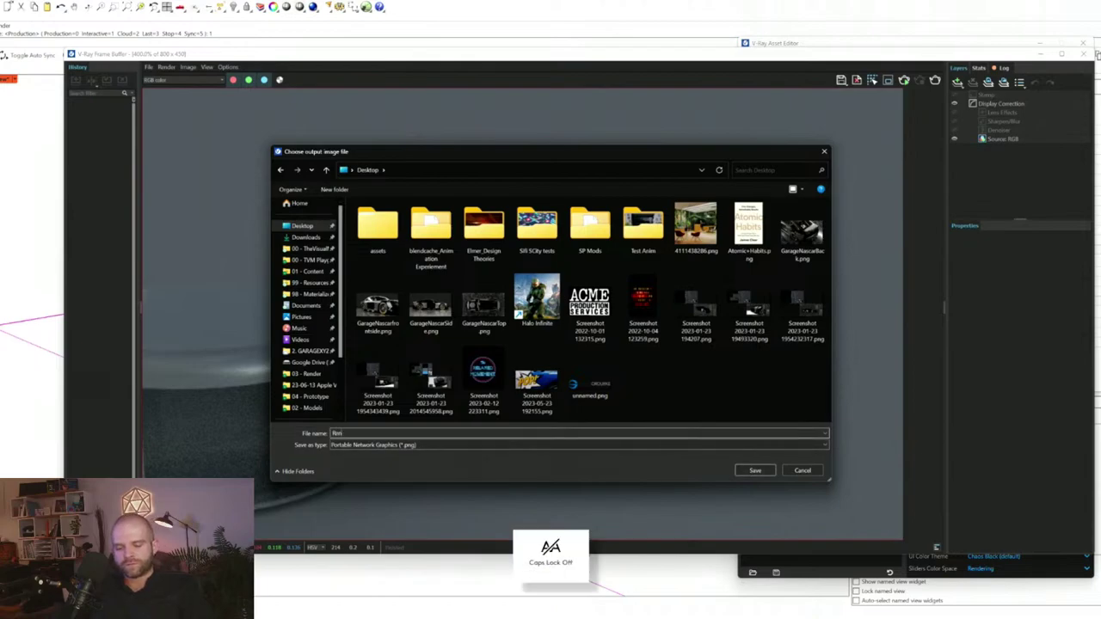
text(derR)
text(inoVra)
key(Return)
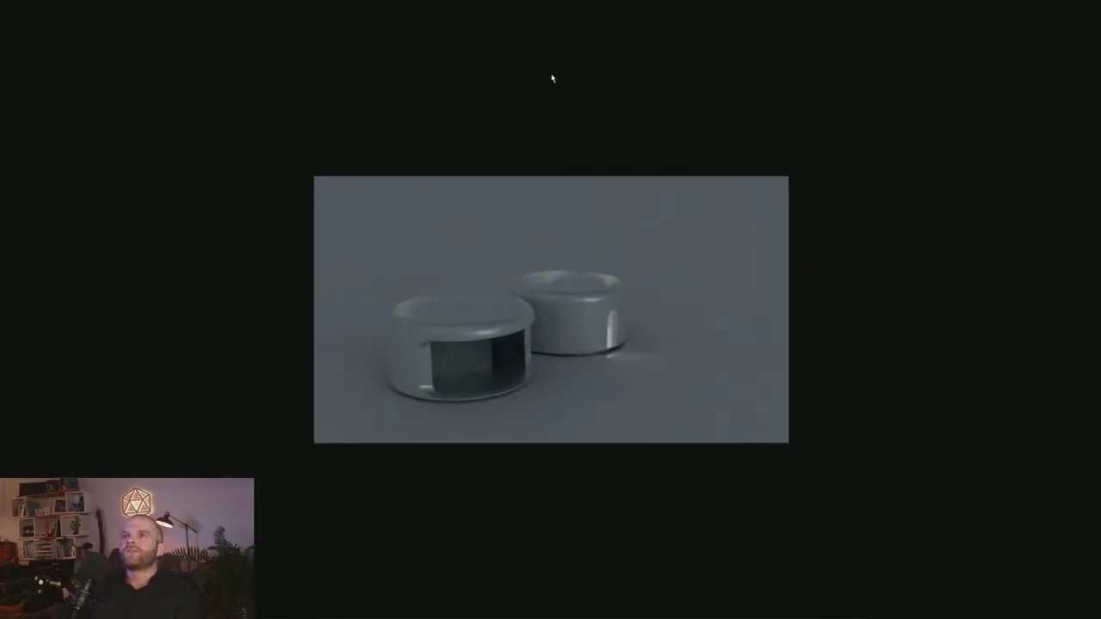
- Edit the saved render in the Photos app, strongly raising brightness, exposure and contrast and moderately raising highlights
key(Escape)
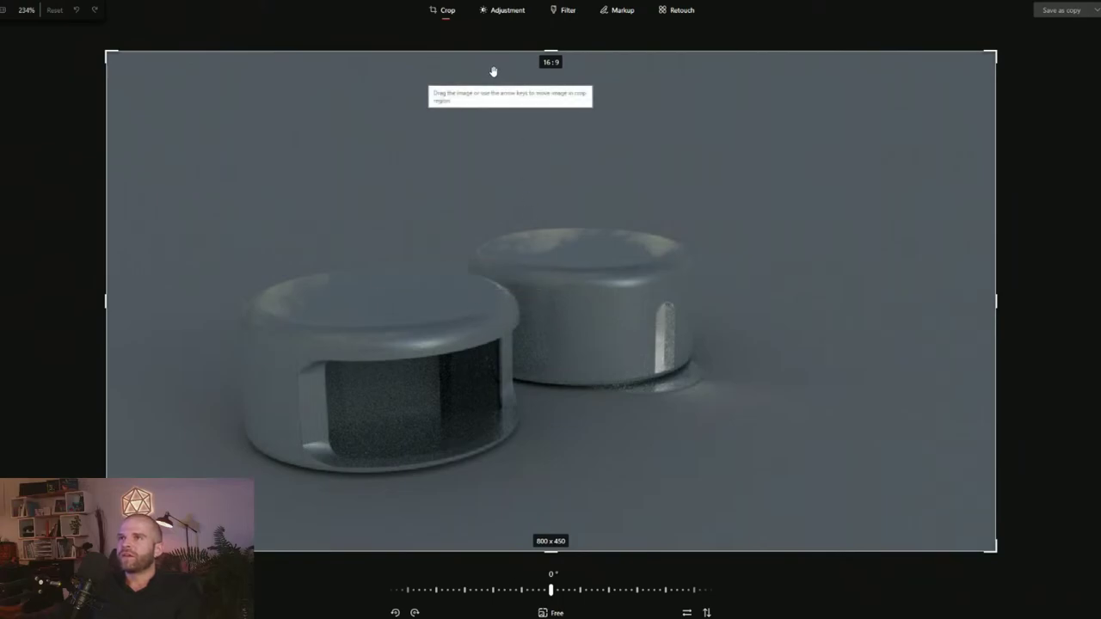
click(503, 12)
drag(1065, 92, 1100, 93)
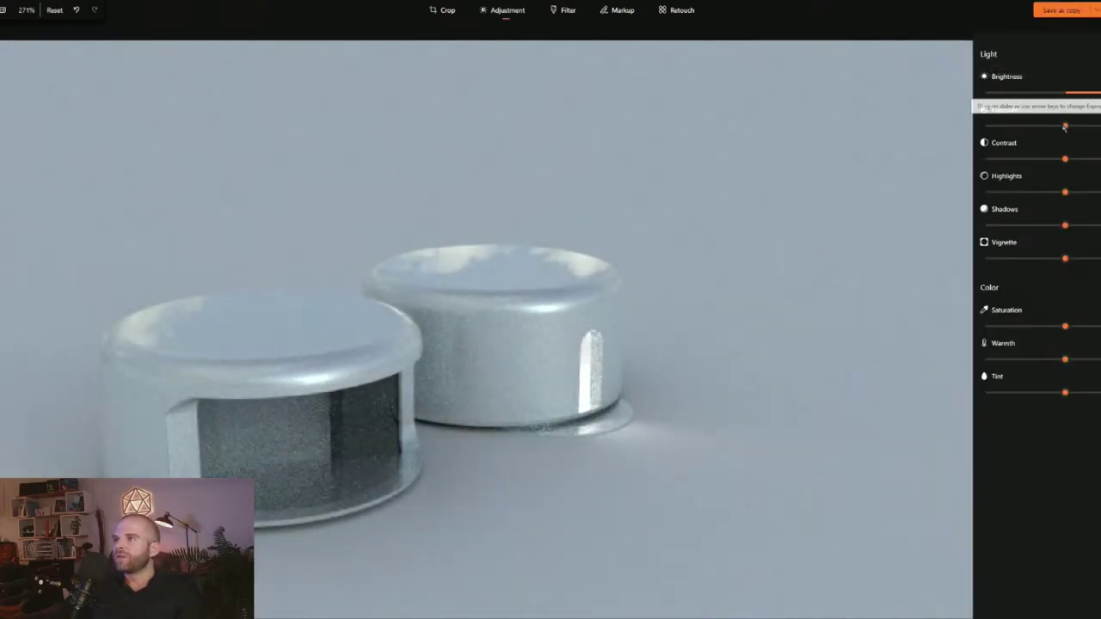
drag(1064, 127, 1100, 126)
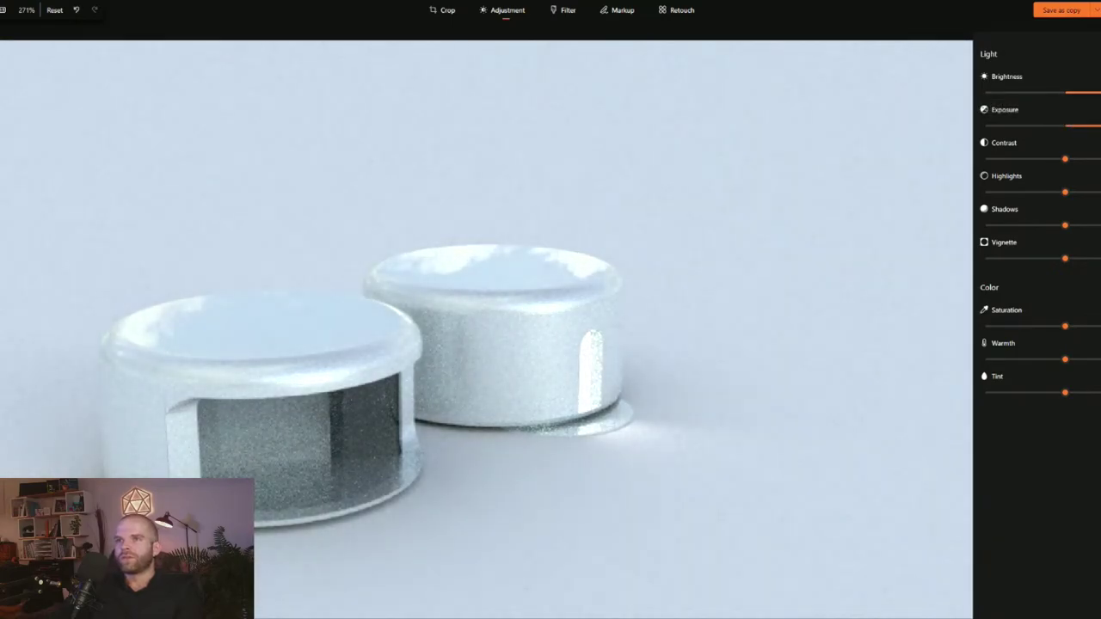
drag(1064, 159, 1094, 192)
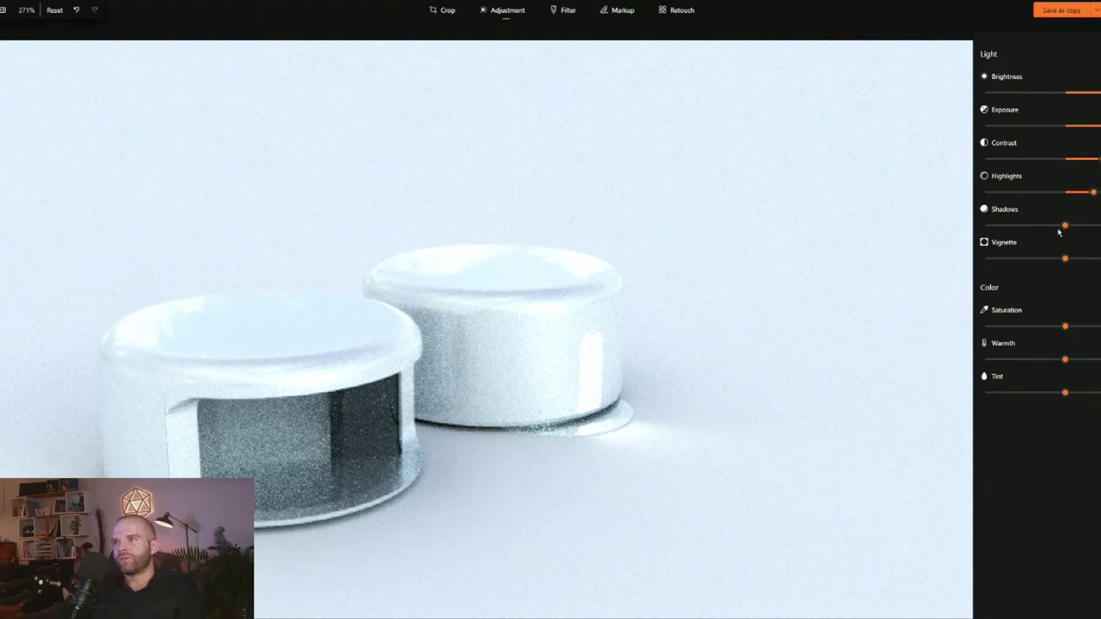
- Reduce the image's vignette and shadows to their minimum and lower the saturation until the colors are nearly gray
drag(1065, 258, 932, 300)
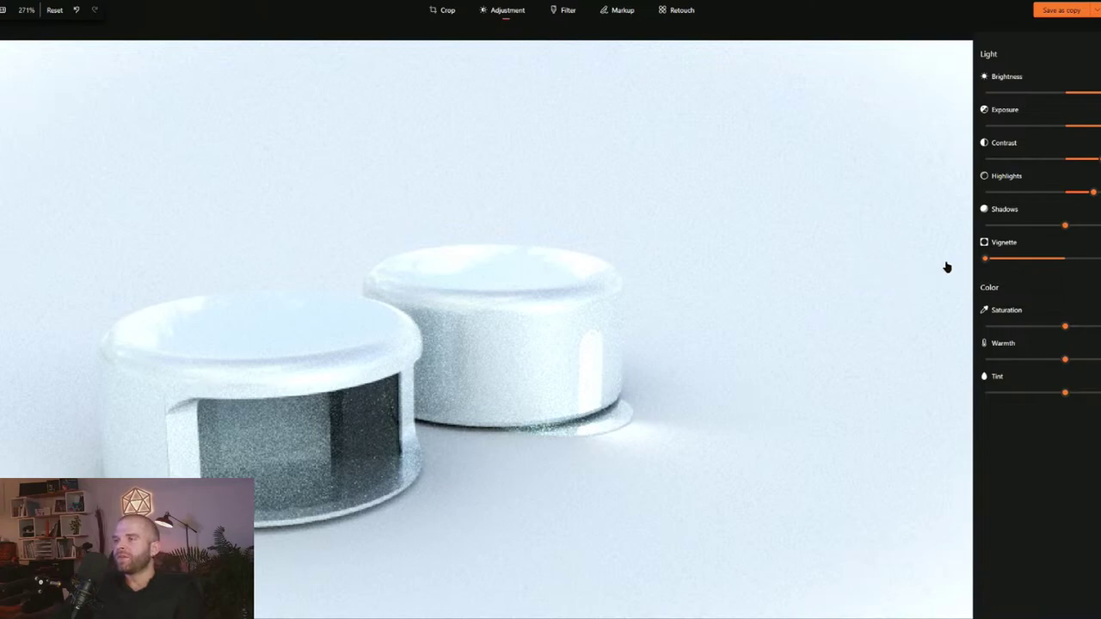
drag(1066, 330, 1000, 327)
drag(1065, 224, 917, 233)
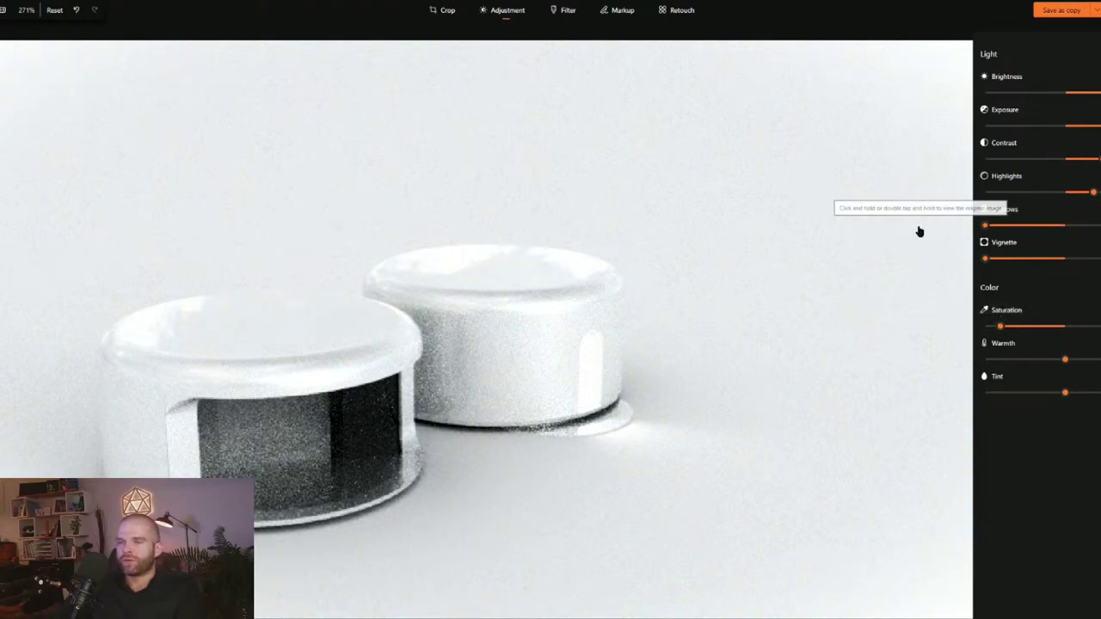
- Save the edited image as a copy on the Desktop under the name RenderRhinoVray2.png, without replacing the original file
click(1061, 10)
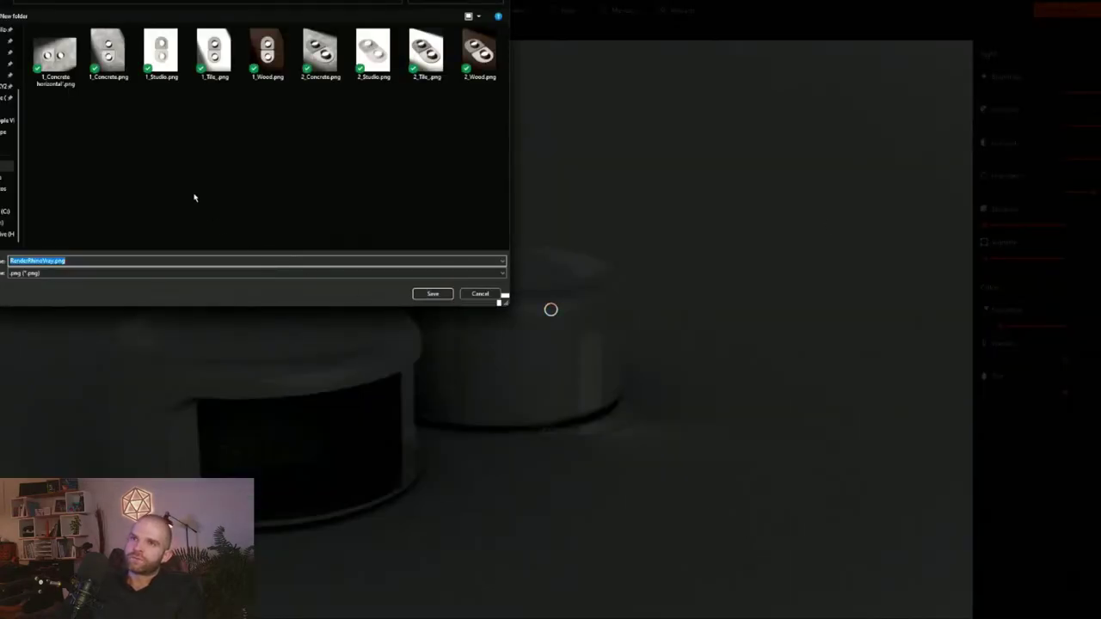
scroll(9, 129, up, 3)
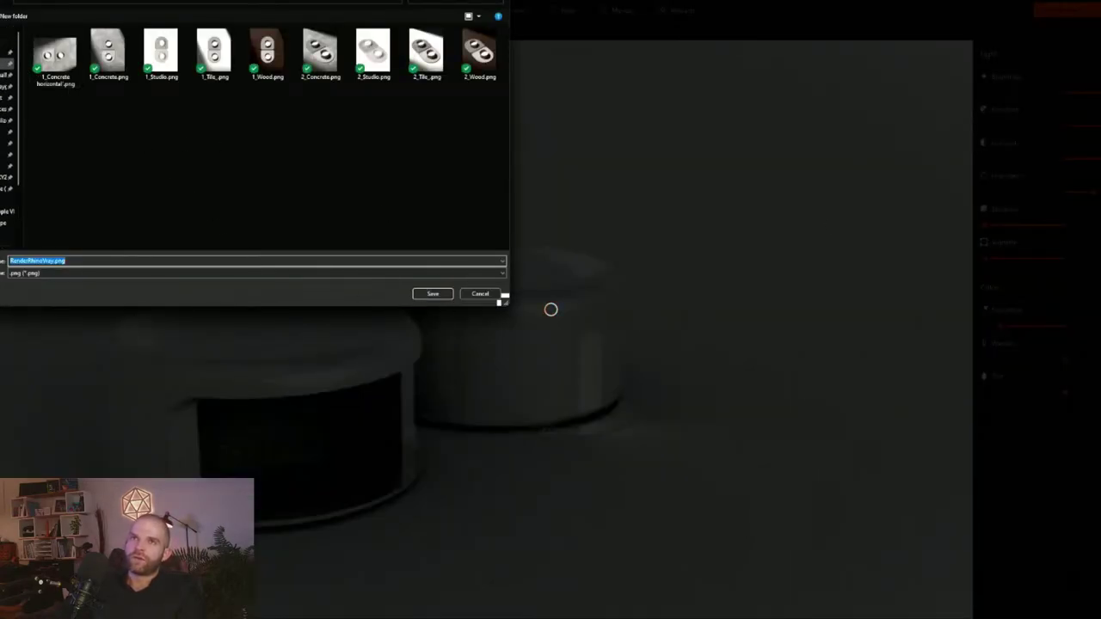
click(8, 59)
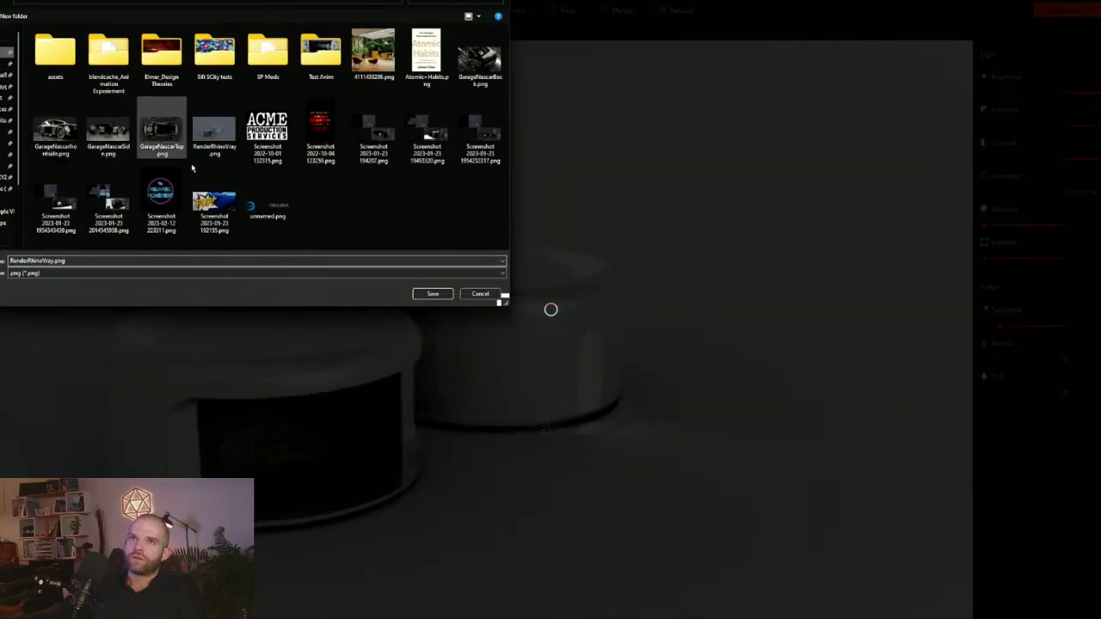
click(432, 295)
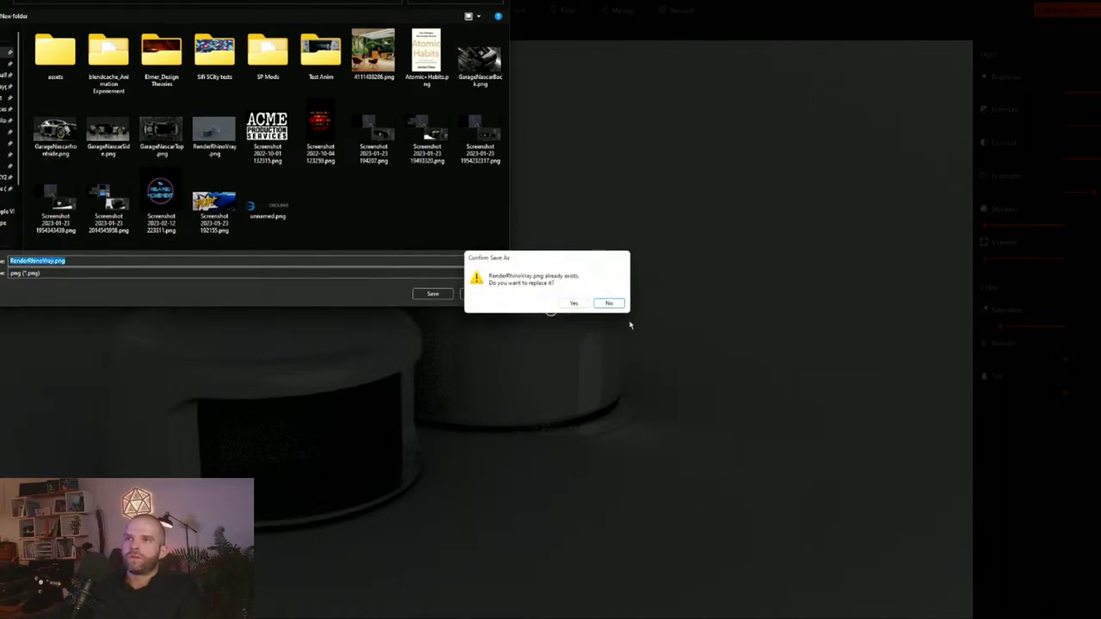
click(608, 304)
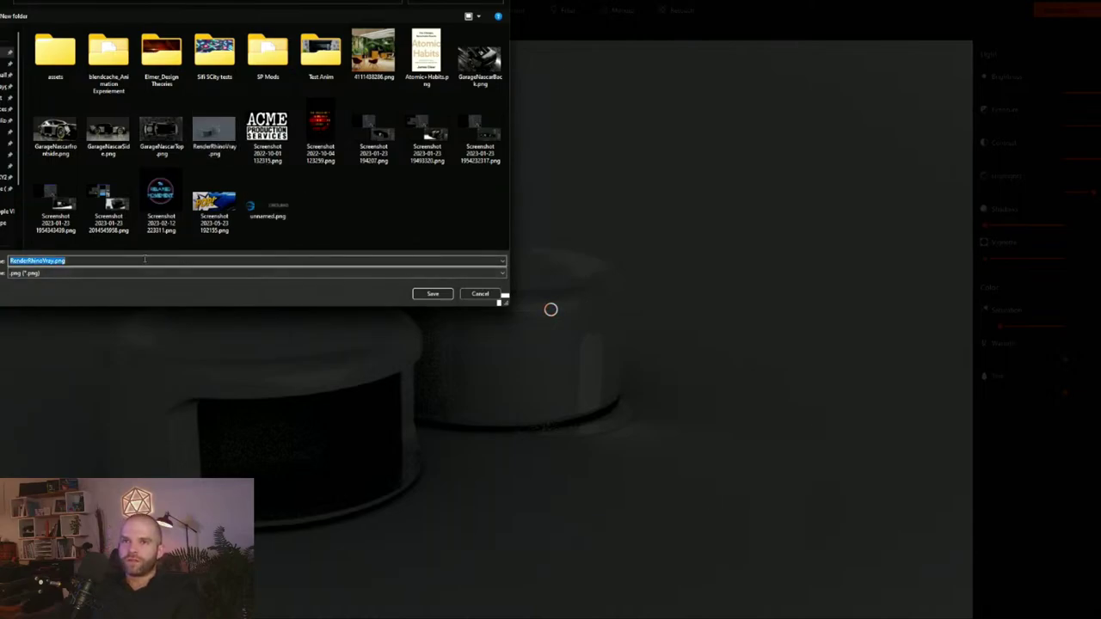
click(442, 251)
click(53, 261)
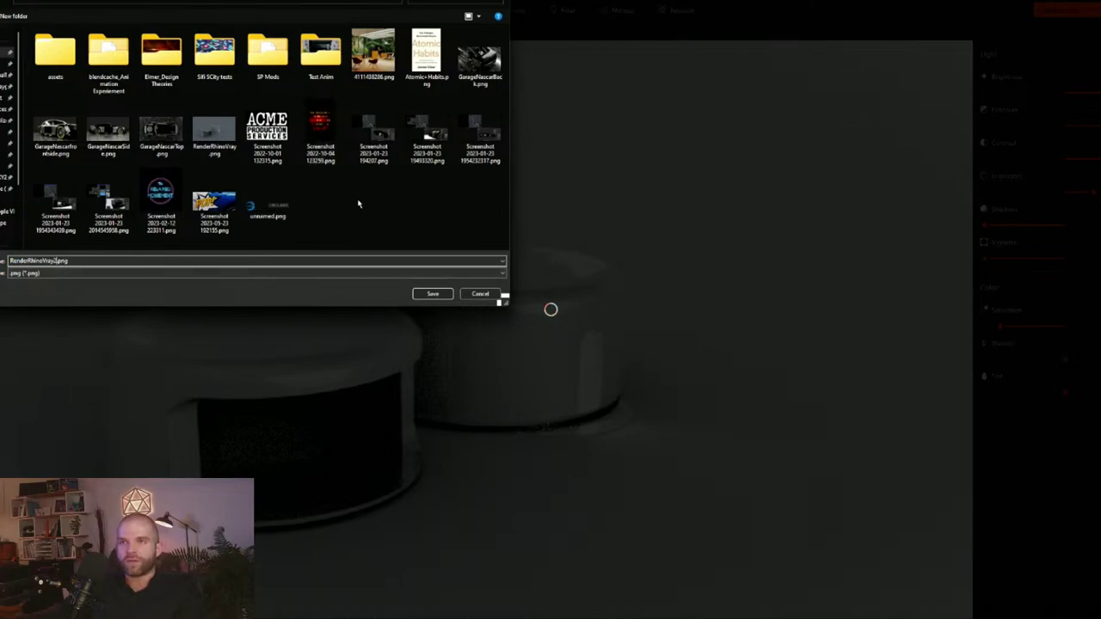
click(432, 293)
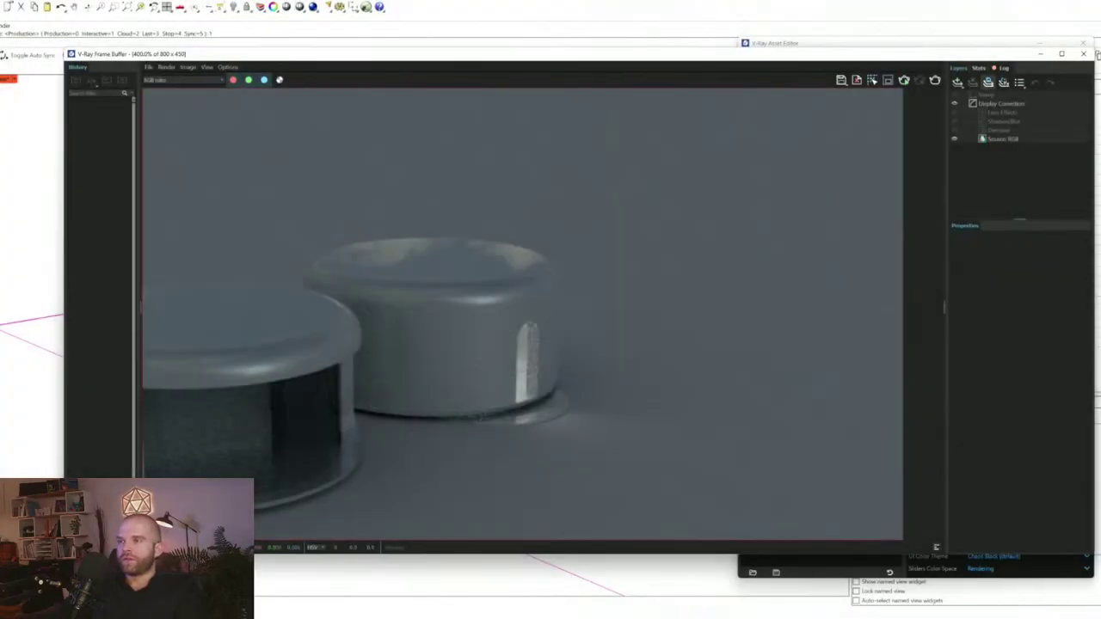
- Close the frame buffer and review the V-Ray render output, effects, resumable rendering, bokeh, configuration and usage statistics settings
click(1082, 53)
scroll(947, 413, down, 3)
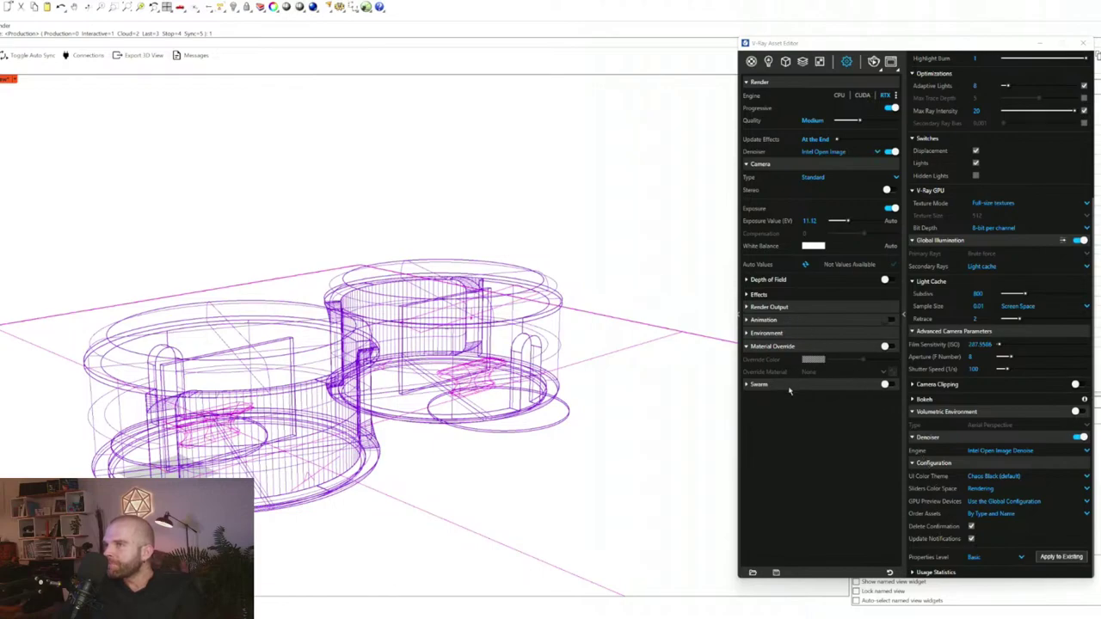
click(808, 307)
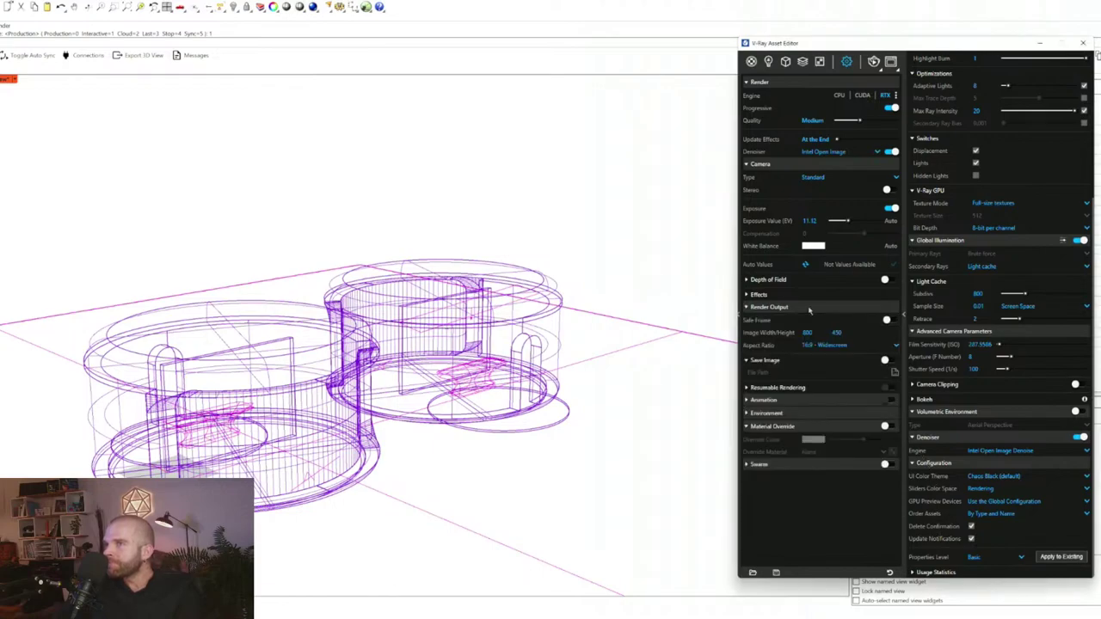
click(777, 388)
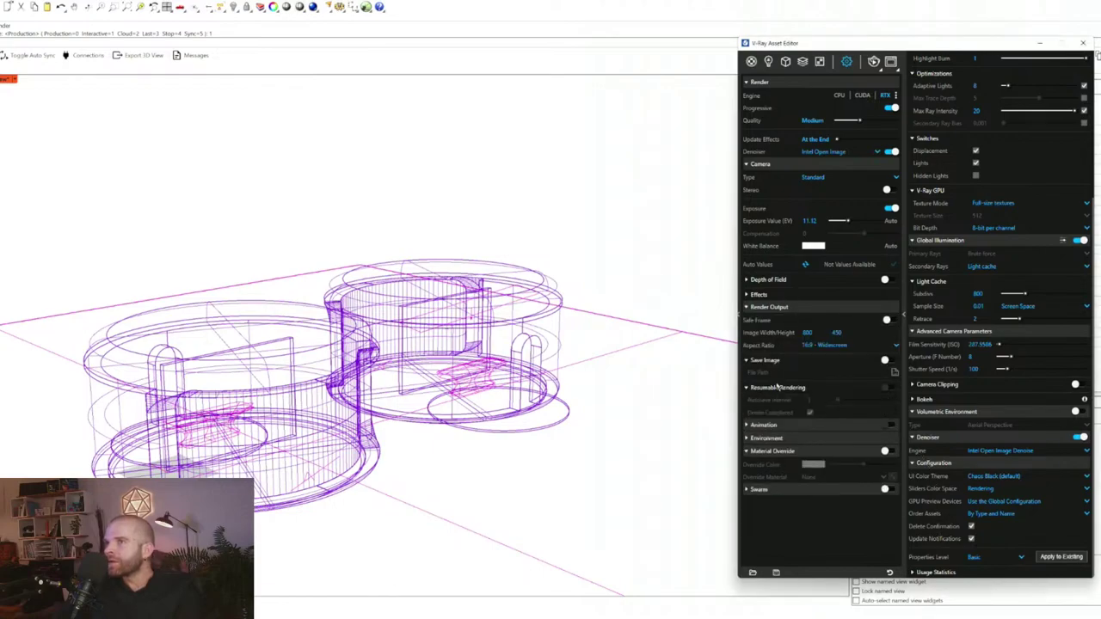
click(772, 294)
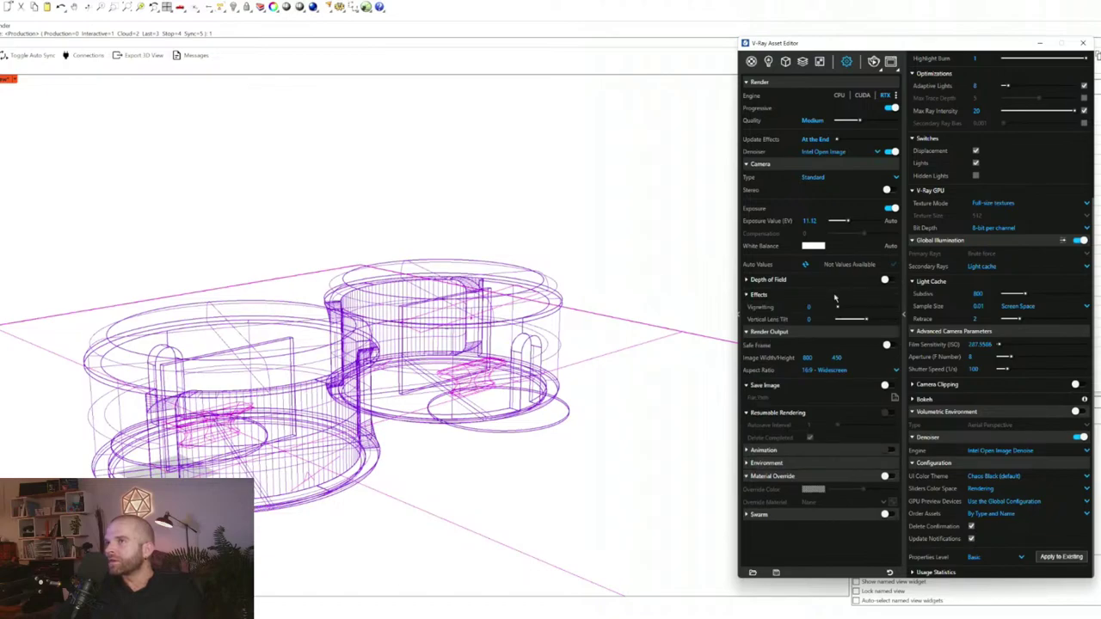
scroll(950, 260, up, 5)
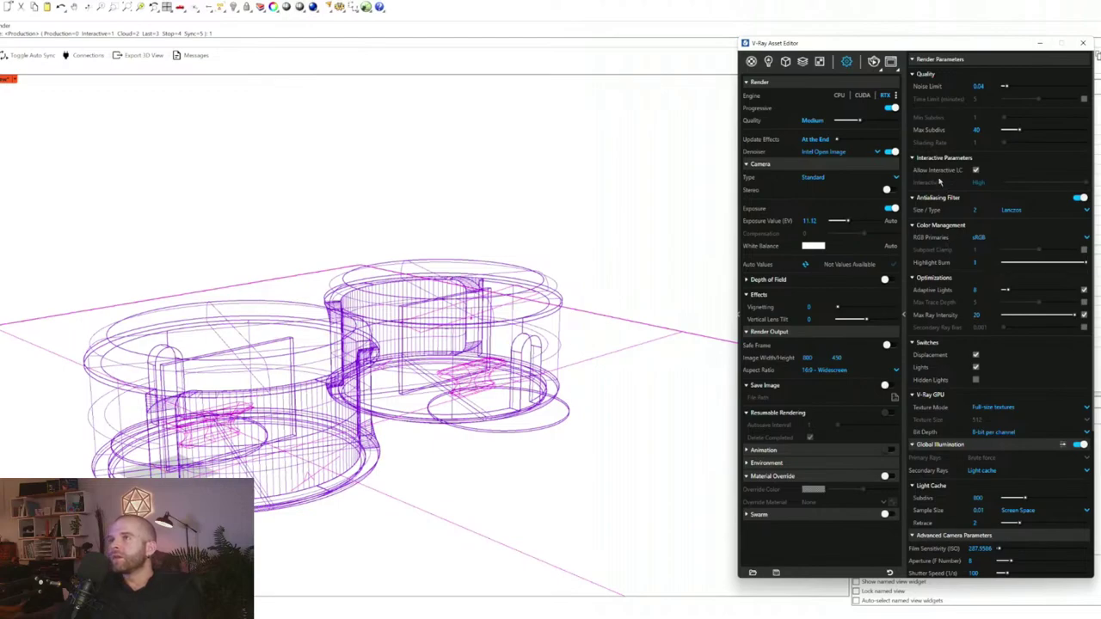
scroll(957, 275, down, 3)
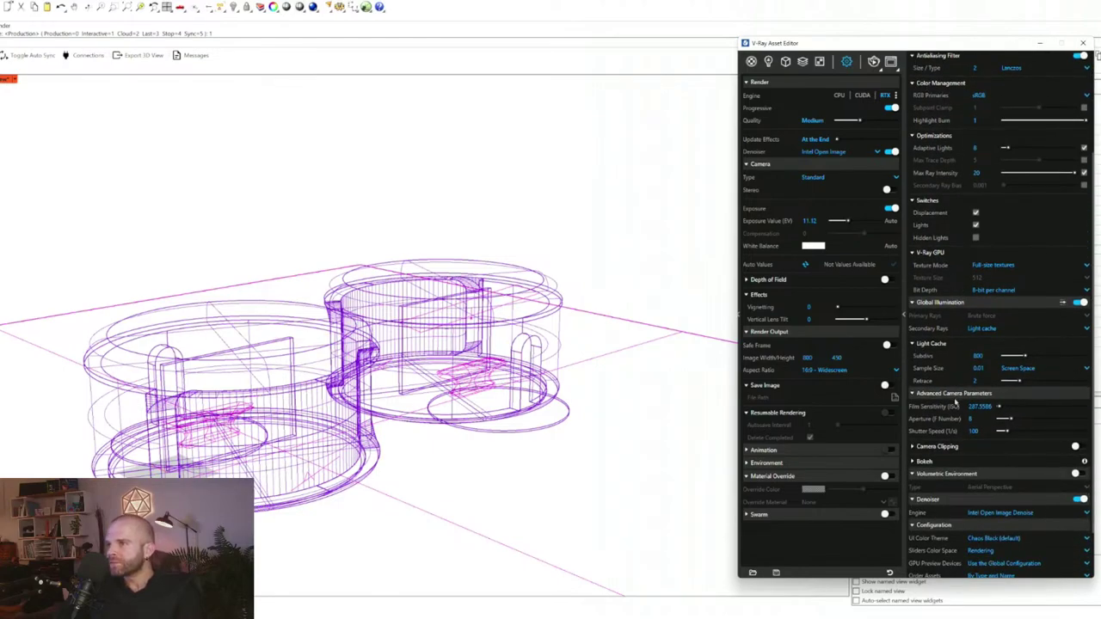
scroll(957, 396, down, 1)
click(947, 444)
scroll(948, 406, down, 2)
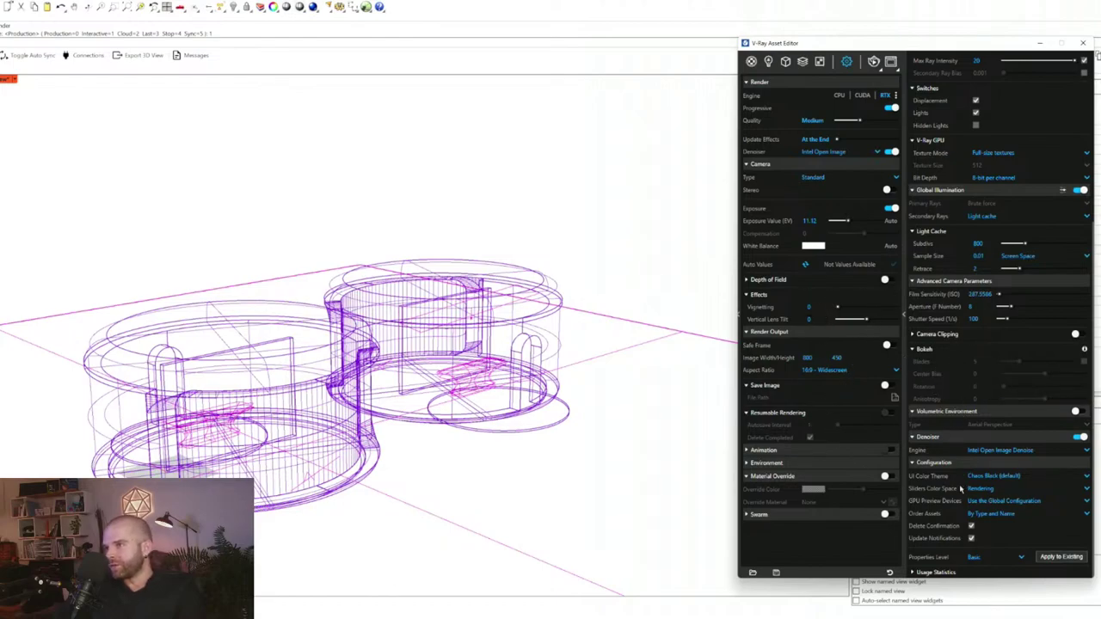
click(936, 573)
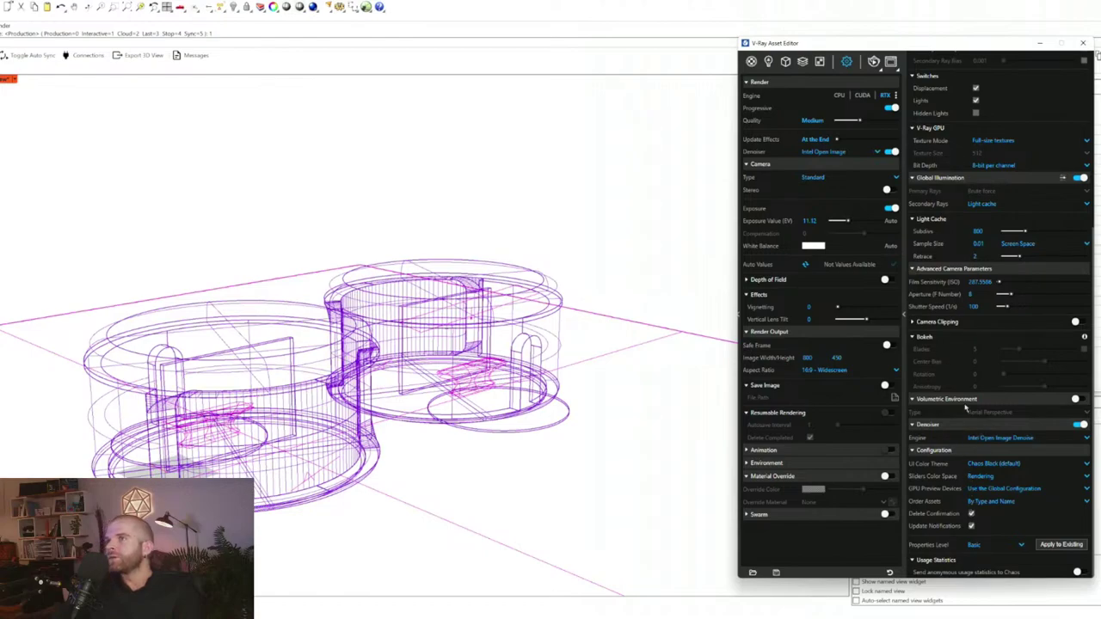
scroll(963, 426, up, 2)
scroll(963, 411, up, 4)
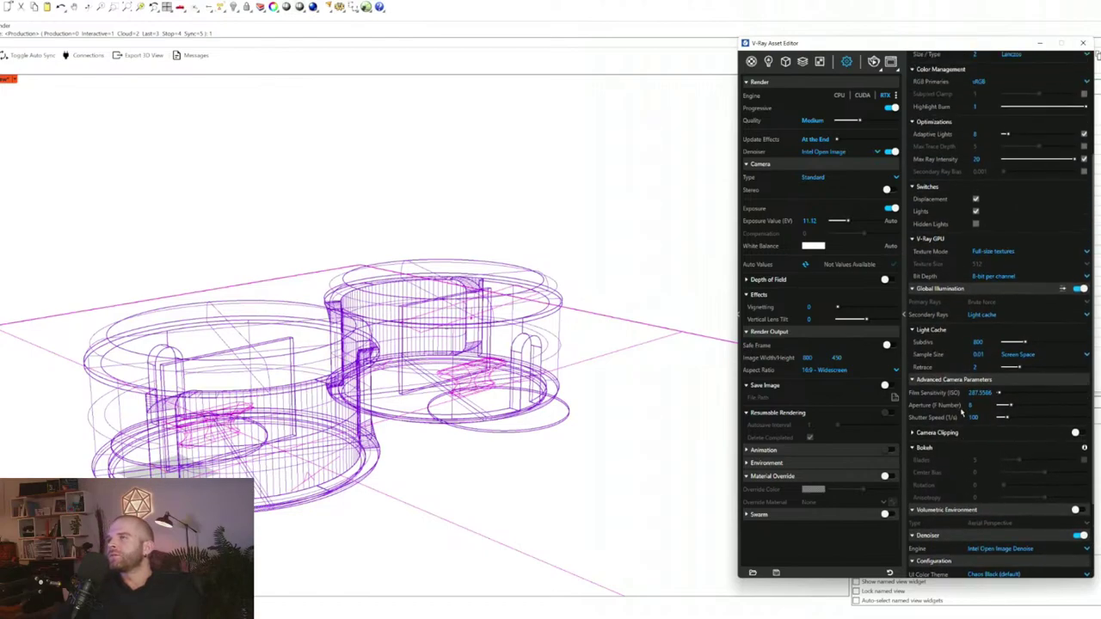
scroll(962, 413, up, 3)
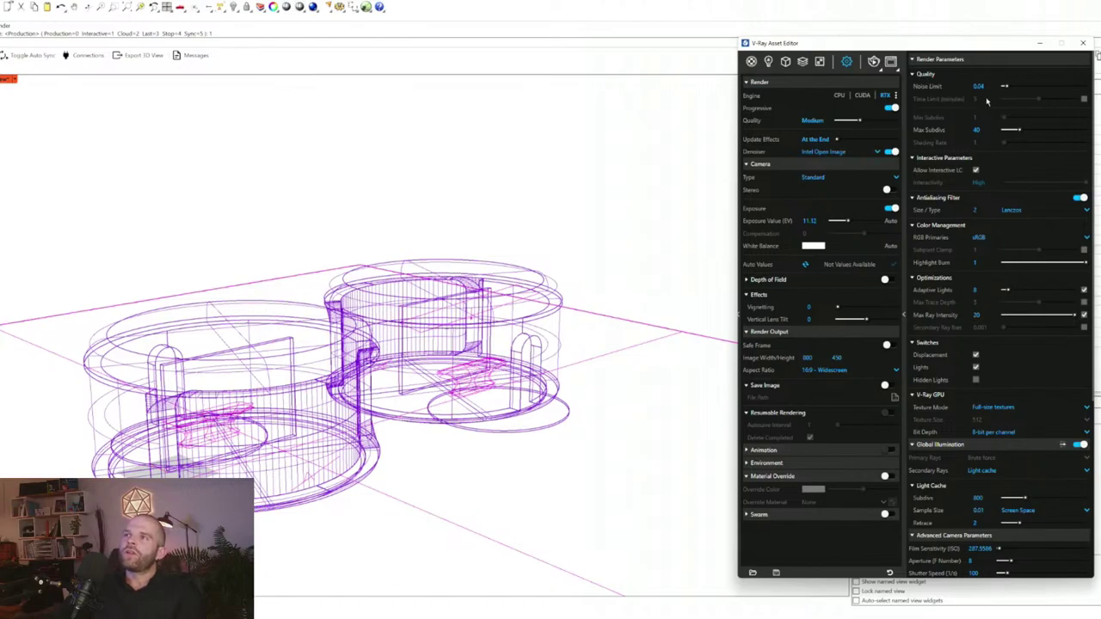
- Enable the render time limit in the quality parameters and set it to 3 minutes
click(1083, 100)
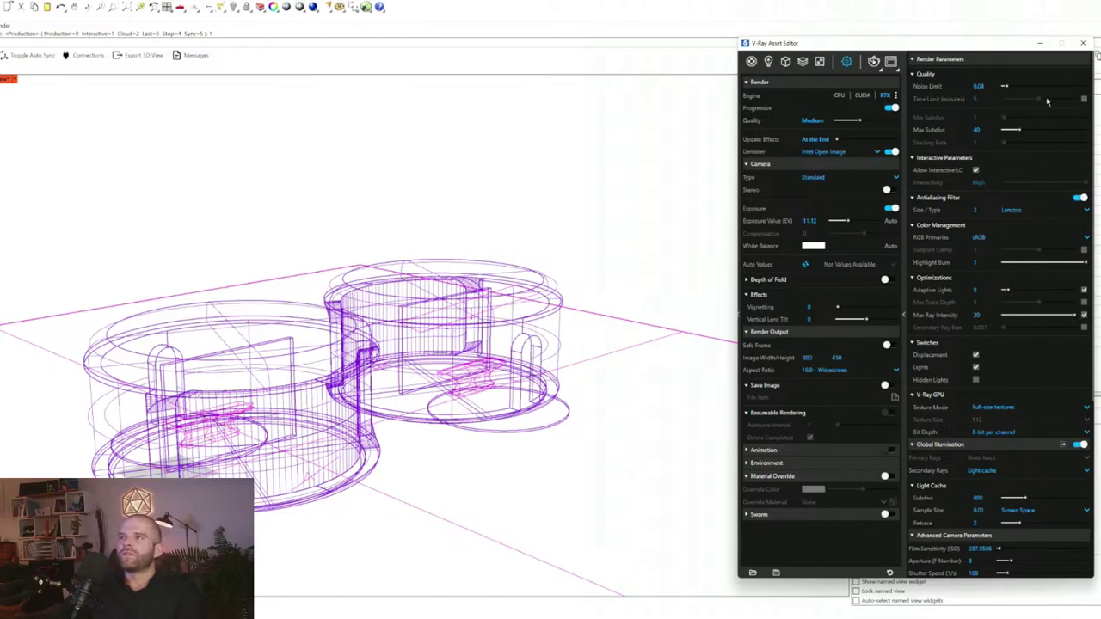
click(1083, 99)
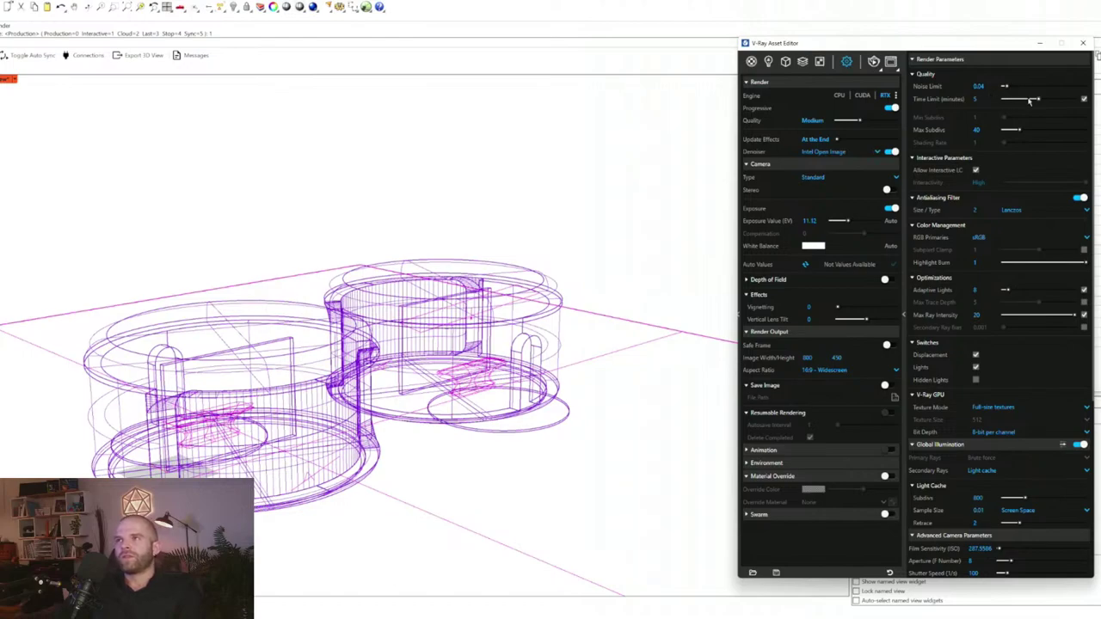
drag(1038, 103, 1027, 101)
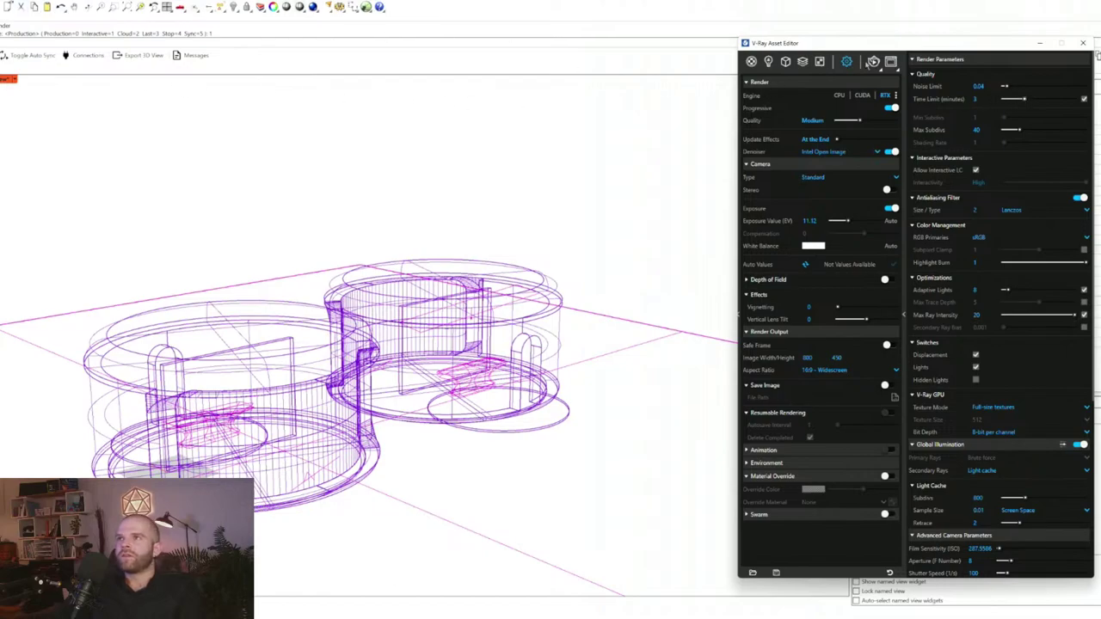
- Start a new V-Ray production render and check the whole image of both buildings in the frame buffer
click(874, 62)
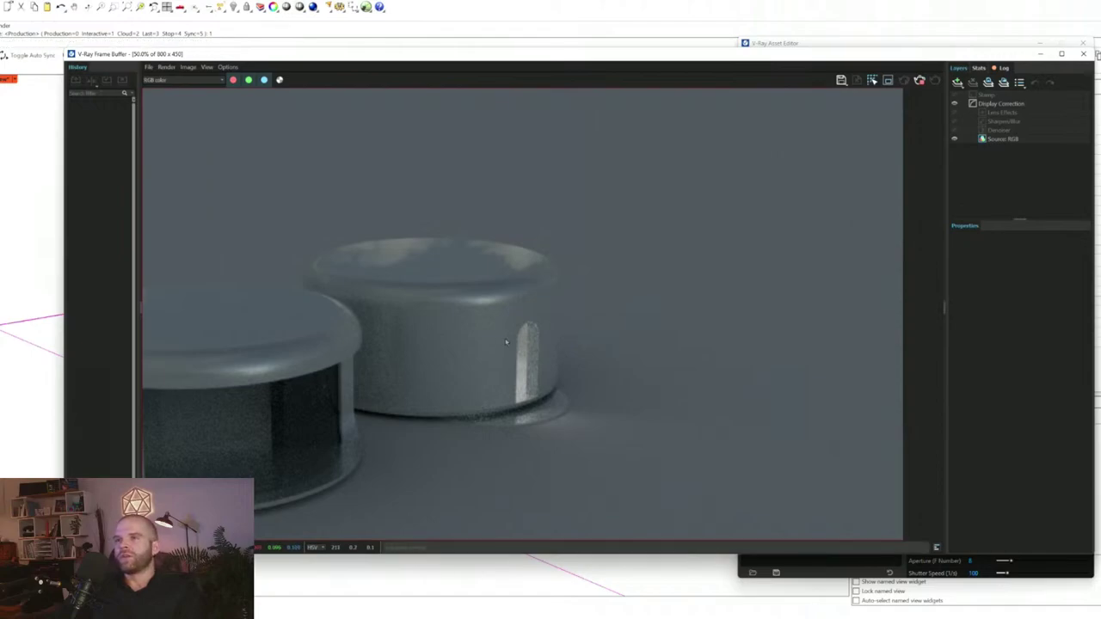
scroll(594, 332, down, 3)
scroll(634, 337, up, 8)
scroll(569, 320, down, 2)
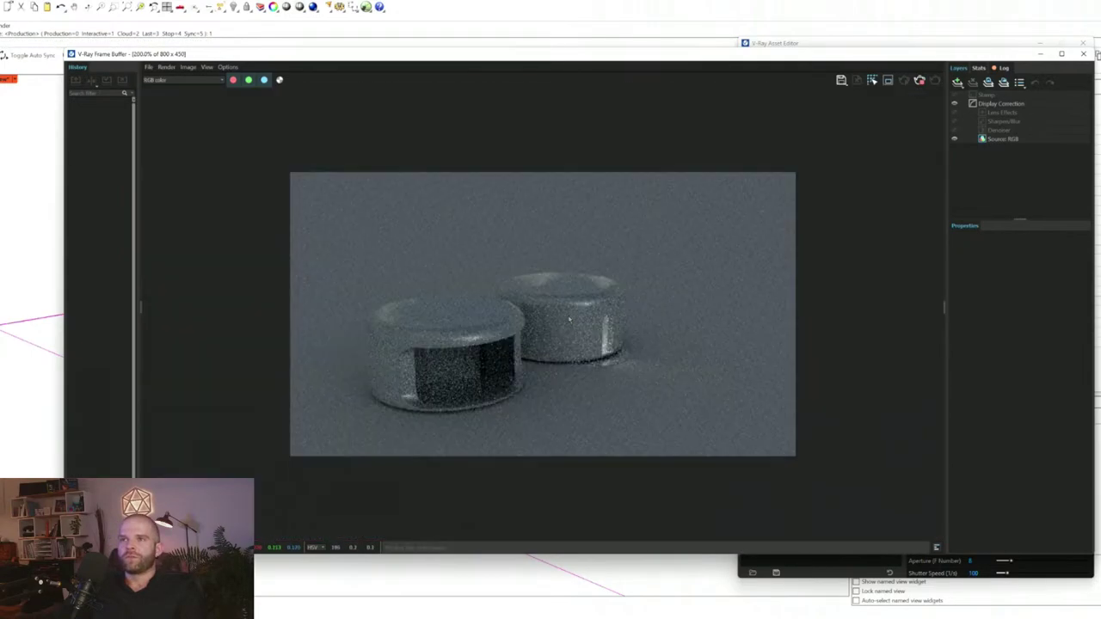